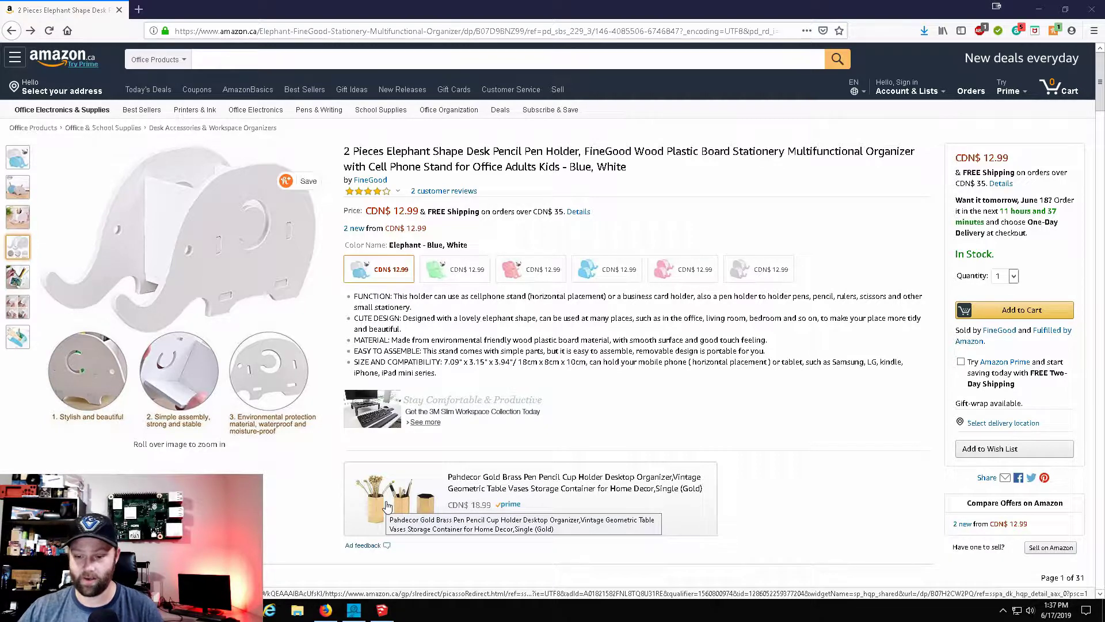
Open the advertised Pahdecor gold brass pencil cup listing in a new tab and switch to it.
right_click(387, 499)
click(440, 361)
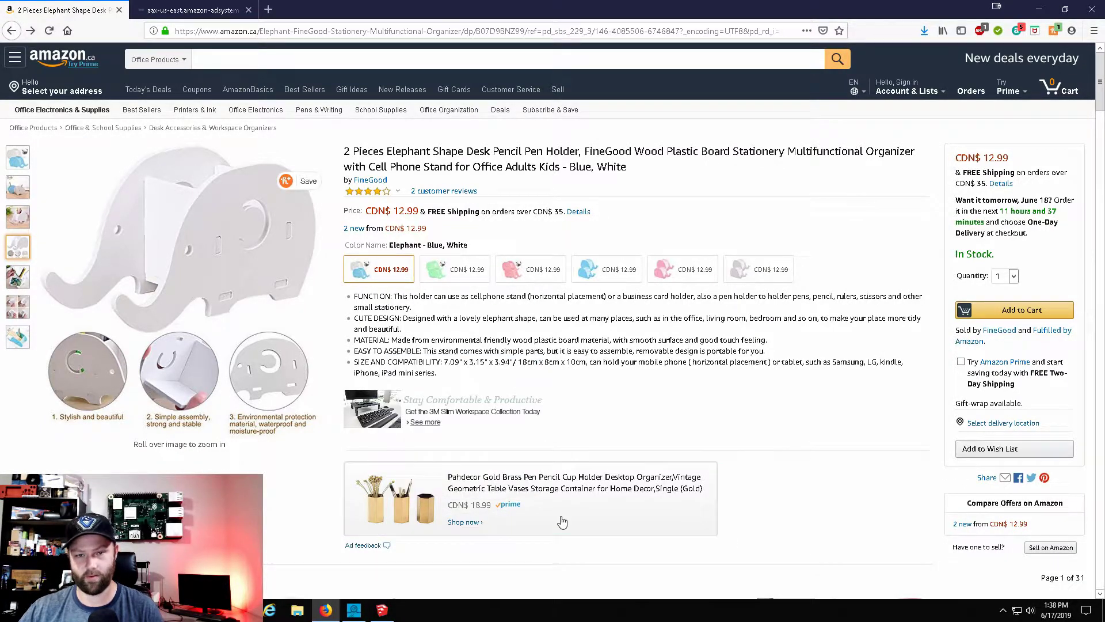
click(205, 7)
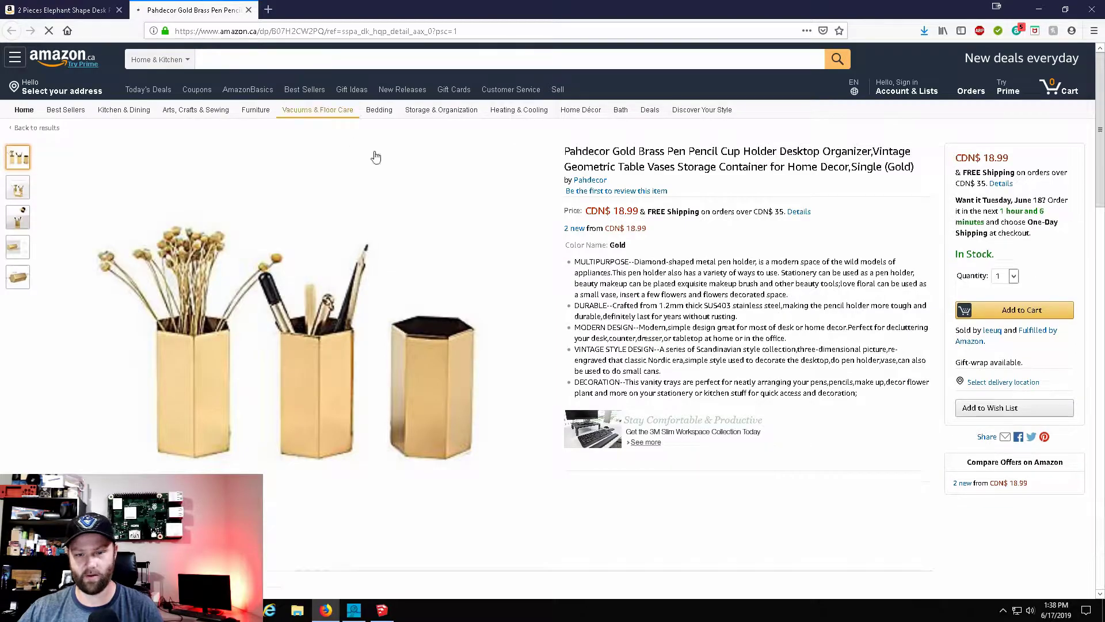
Examine the gold pencil cup's customer reviews, product information and enlarged photo for its size and hexagonal shape.
scroll(443, 257, down, 5)
scroll(454, 254, down, 20)
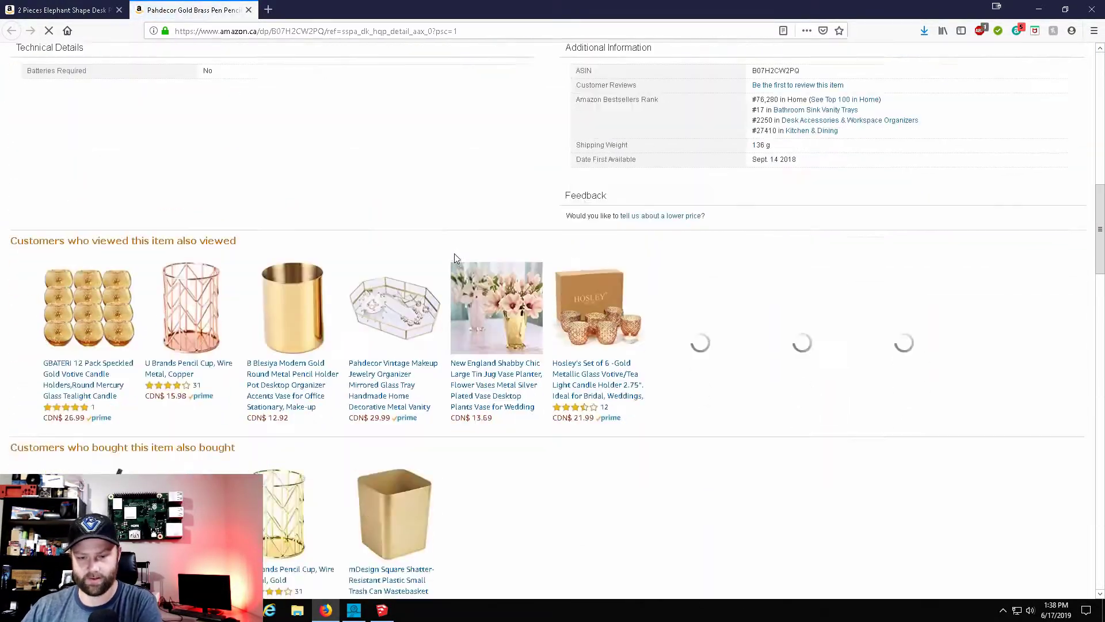
scroll(437, 268, down, 10)
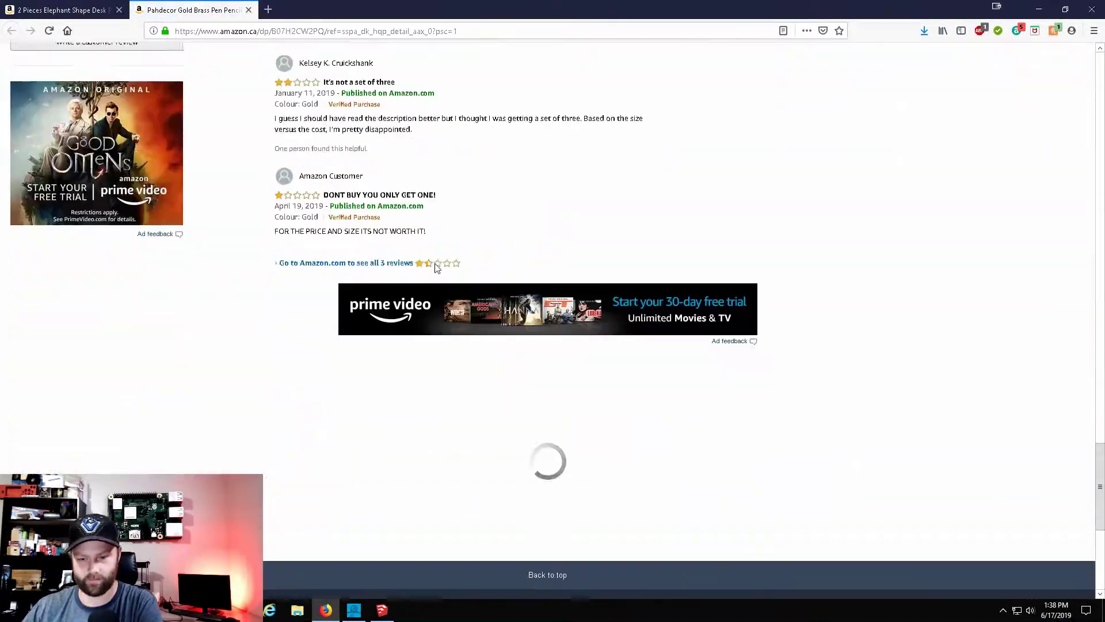
scroll(435, 265, up, 10)
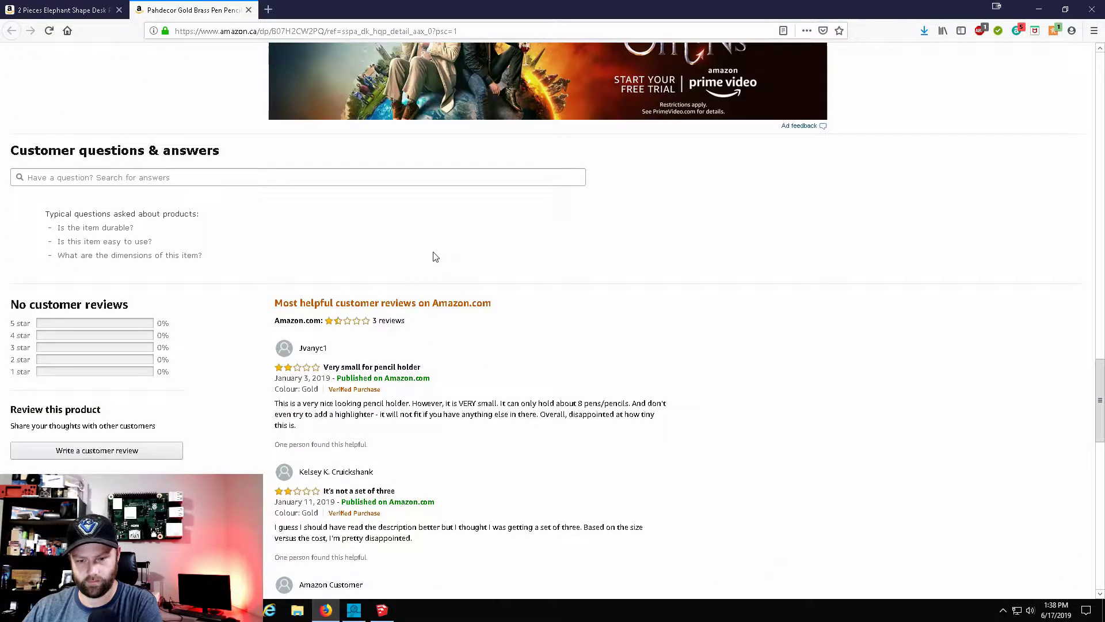
scroll(435, 258, down, 5)
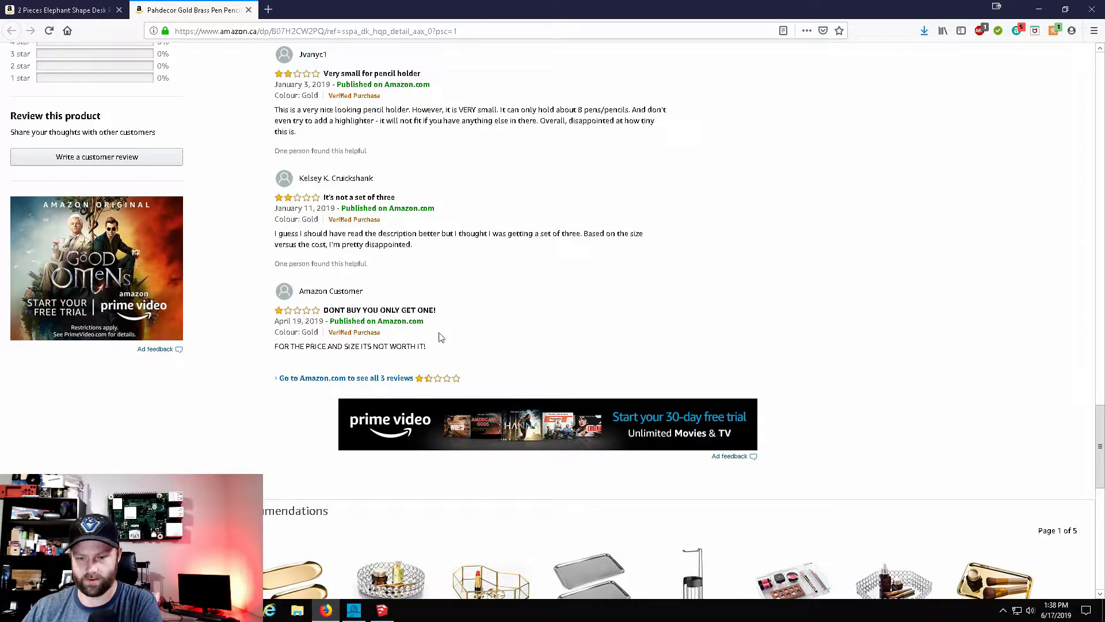
scroll(447, 310, up, 7)
scroll(446, 311, down, 15)
scroll(378, 287, up, 8)
scroll(379, 287, up, 20)
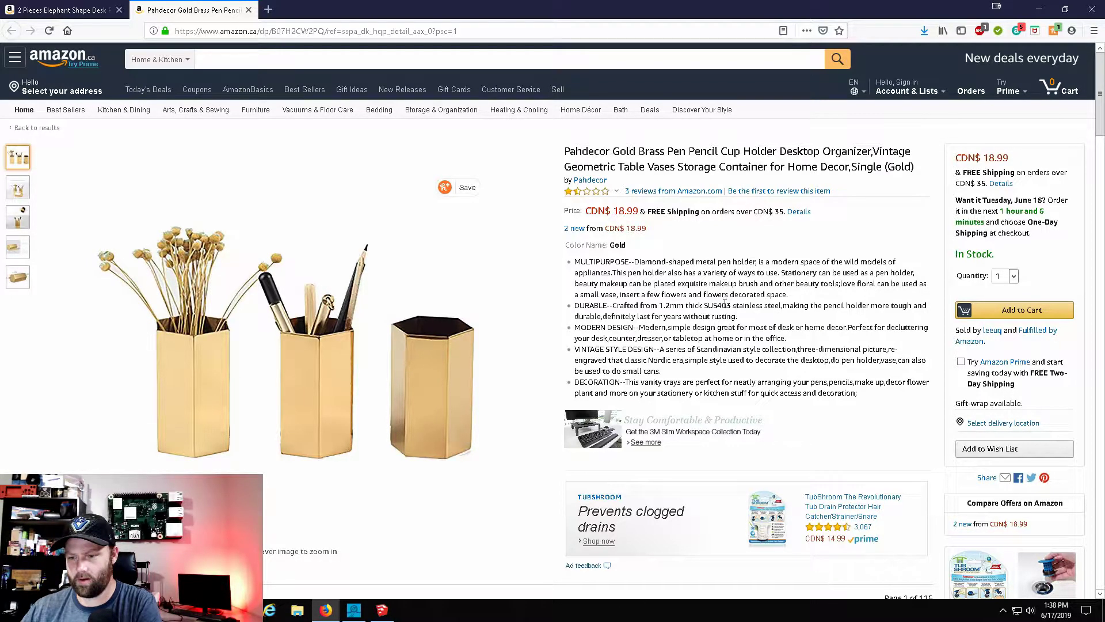
mouse_move(427, 348)
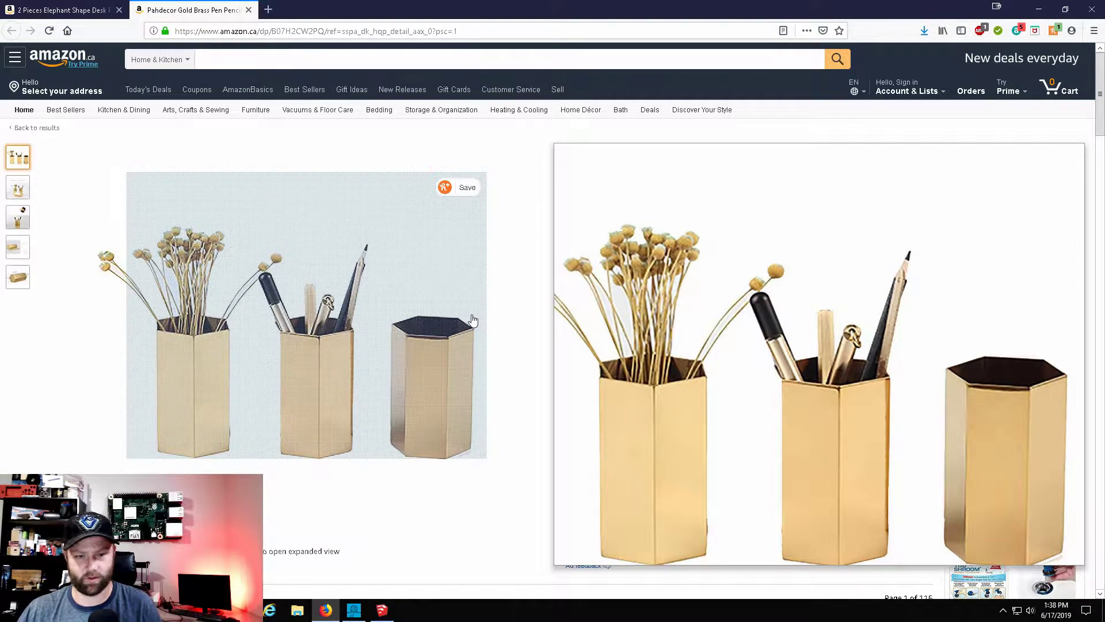
scroll(675, 244, down, 3)
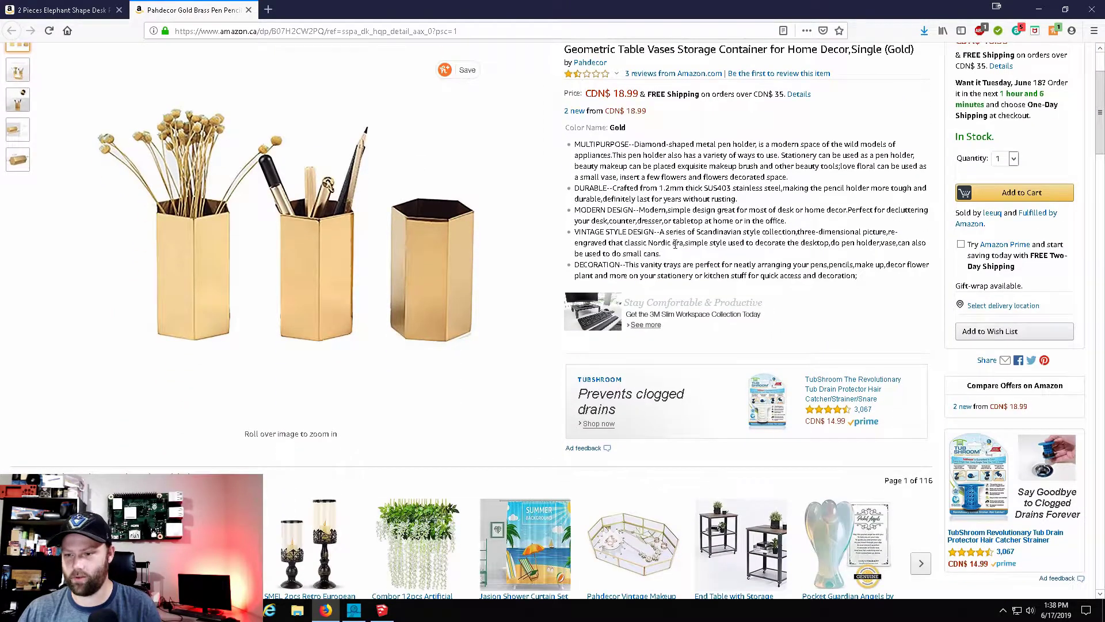
scroll(439, 269, down, 10)
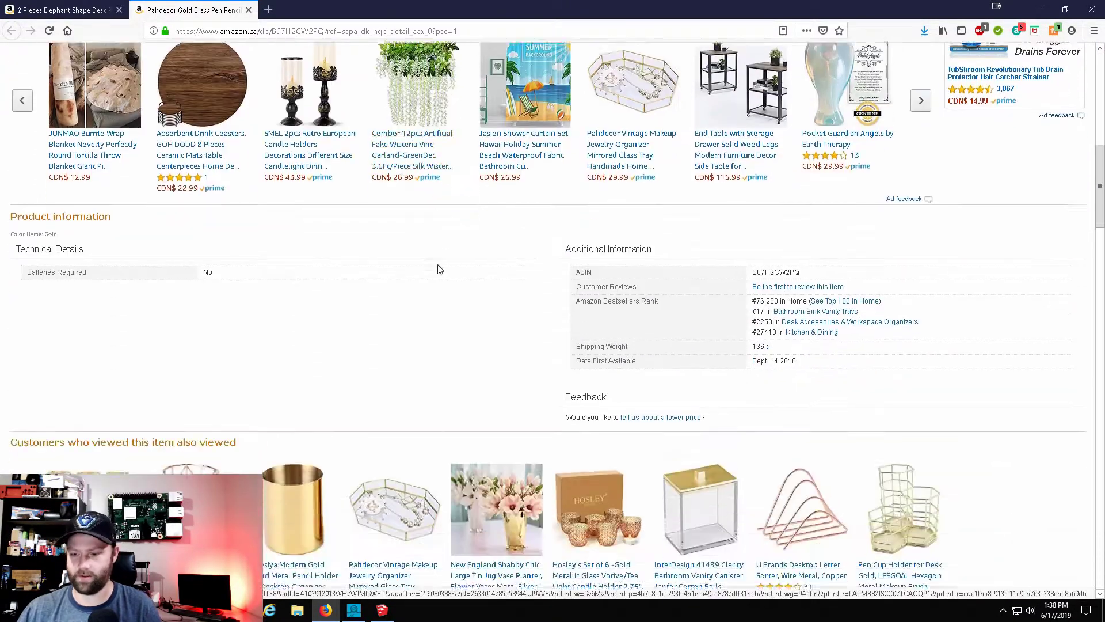
scroll(439, 268, up, 13)
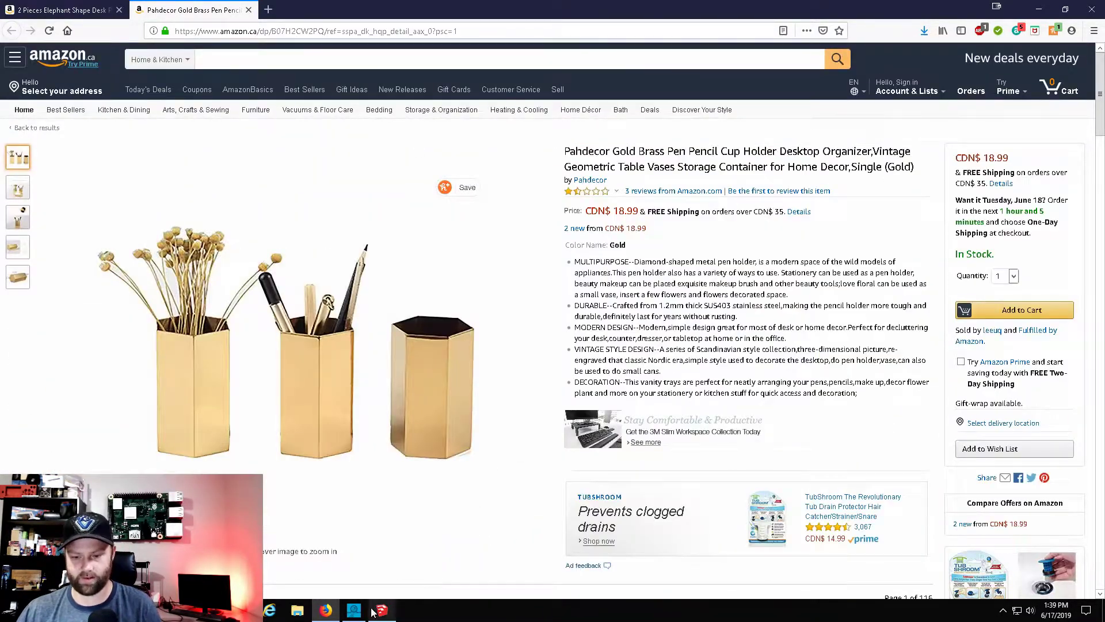
Switch to SketchUp and delete the default human figure from the model.
click(385, 613)
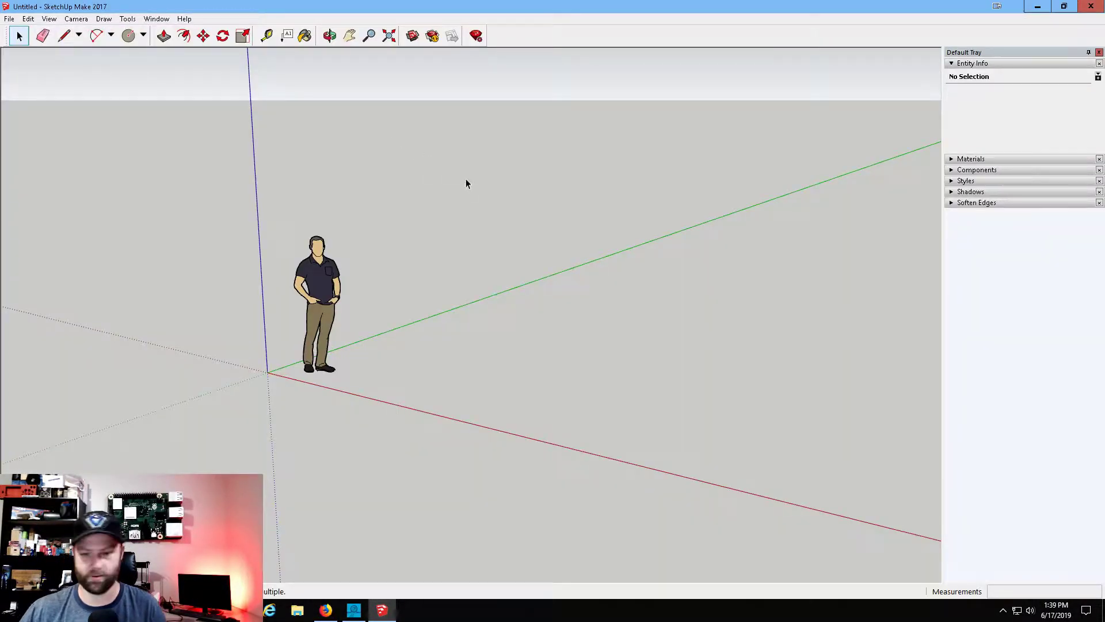
click(318, 283)
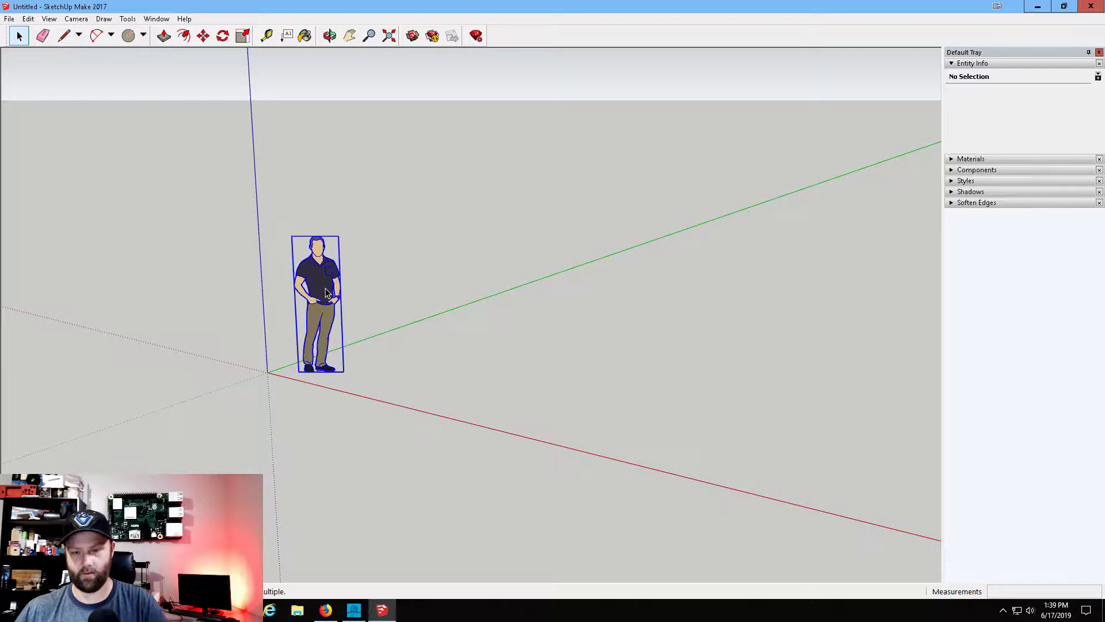
key(Delete)
scroll(305, 306, up, 4)
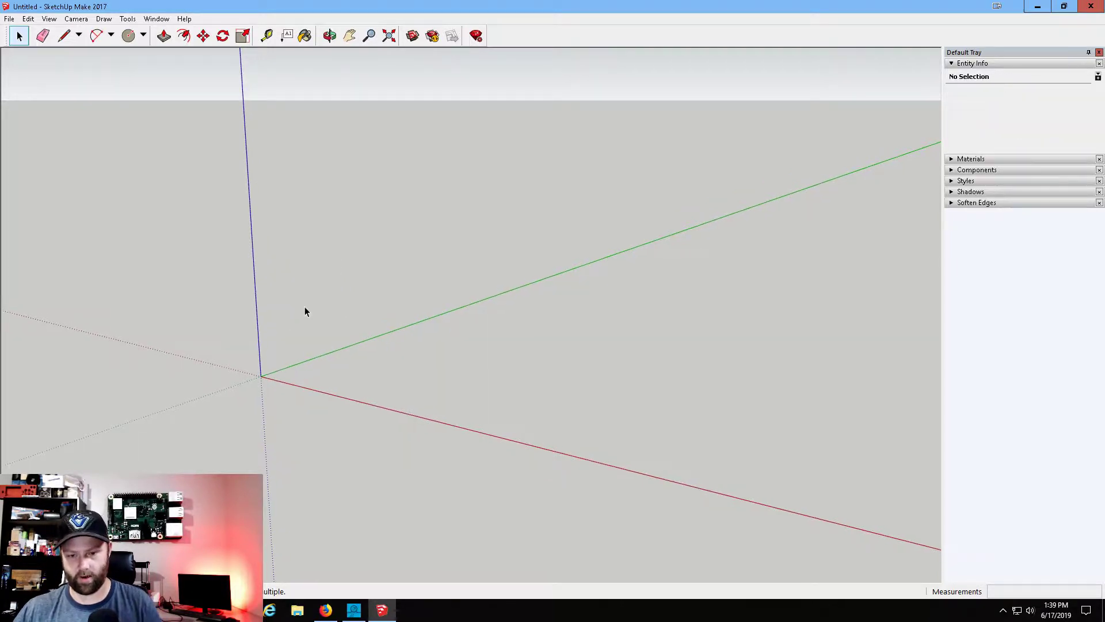
scroll(247, 386, up, 2)
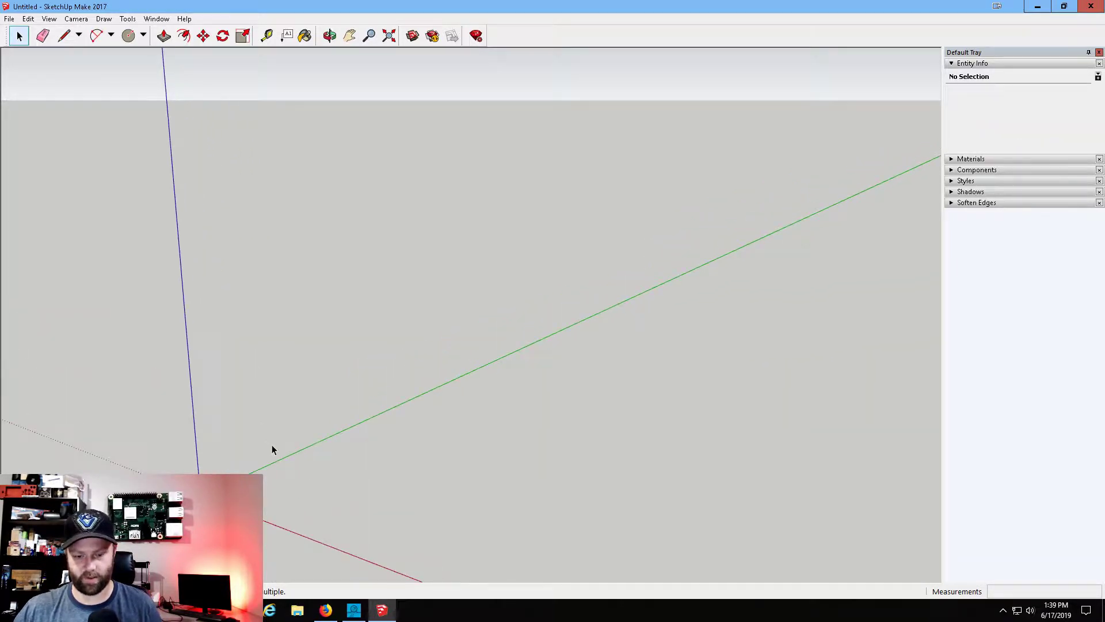
shift+middle_drag(301, 480, 661, 503)
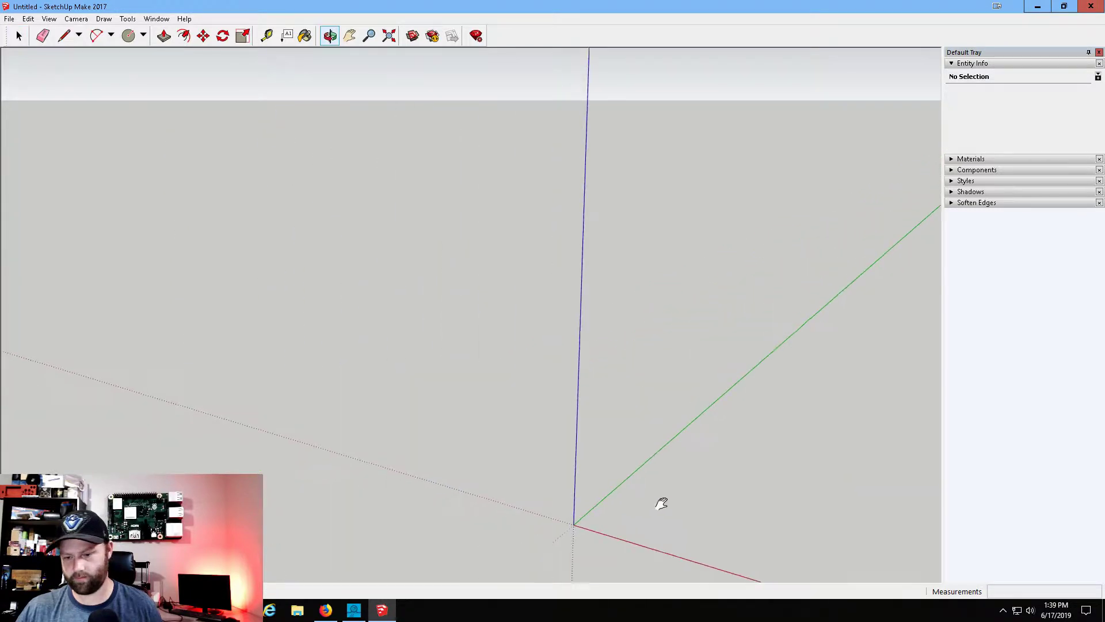
middle_drag(645, 553, 632, 513)
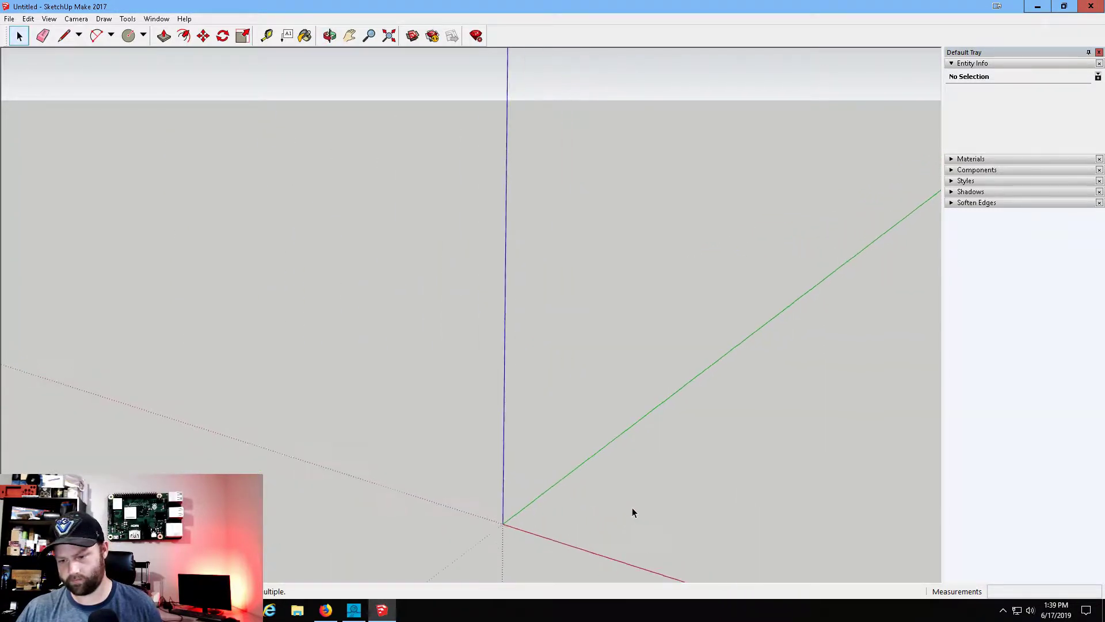
mouse_move(789, 449)
middle_down()
mouse_move(757, 459)
mouse_move(799, 464)
middle_up()
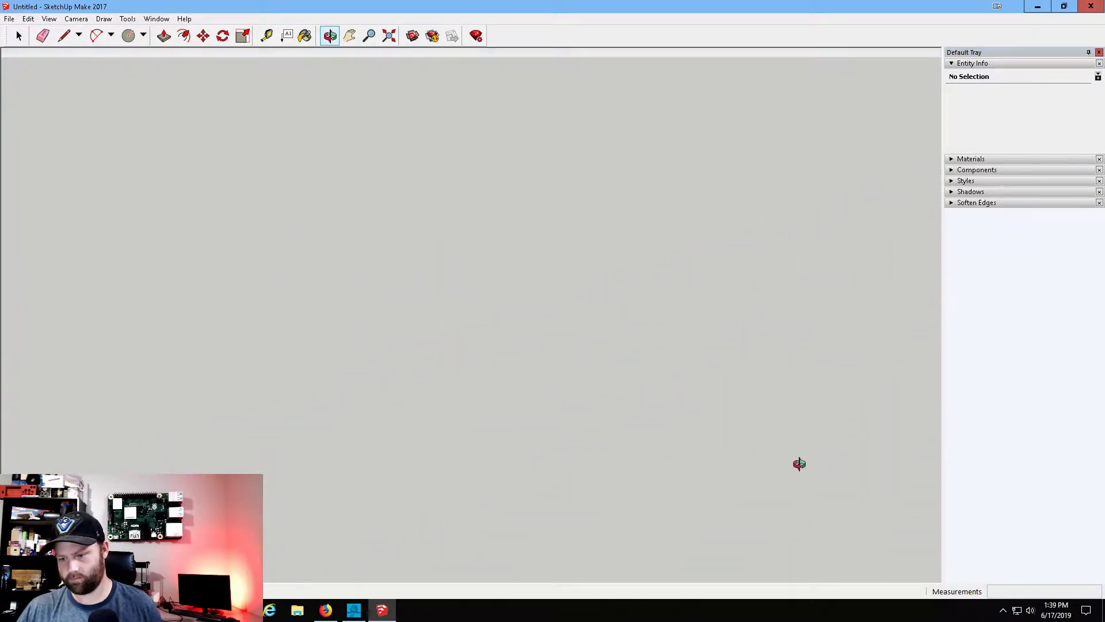
middle_drag(727, 453, 667, 409)
scroll(667, 403, up, 5)
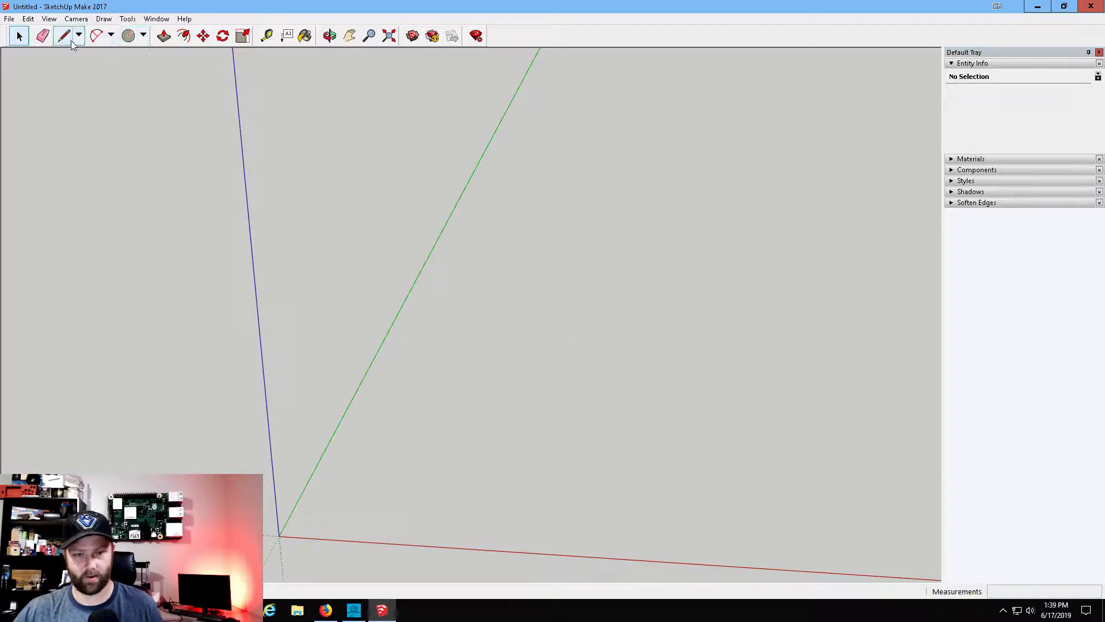
key(l)
click(278, 535)
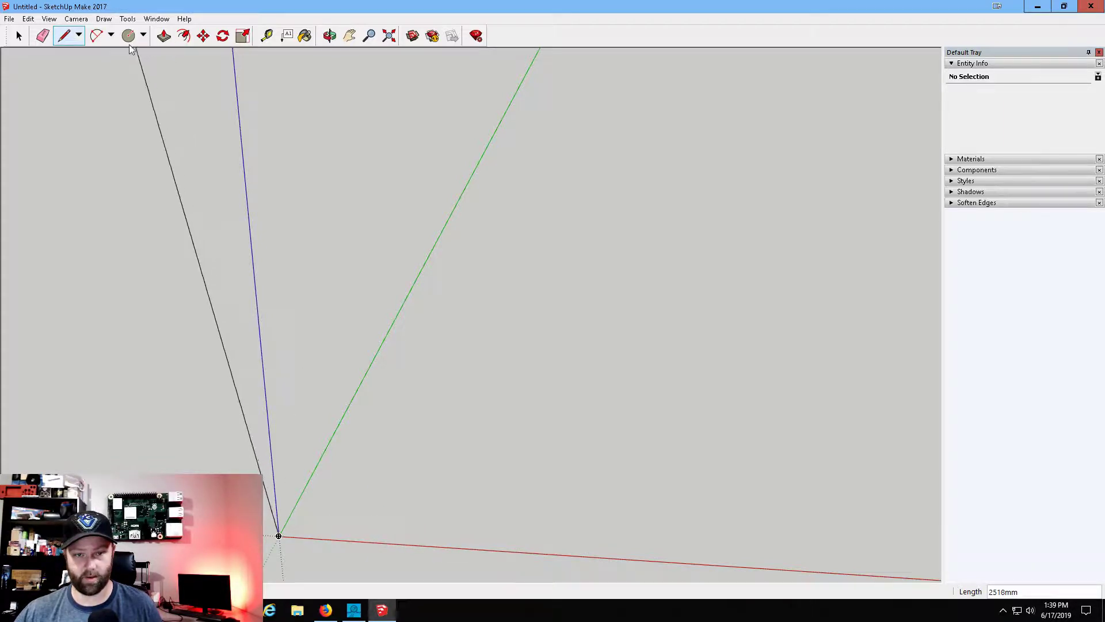
key(Escape)
middle_drag(278, 565, 265, 541)
scroll(263, 544, up, 7)
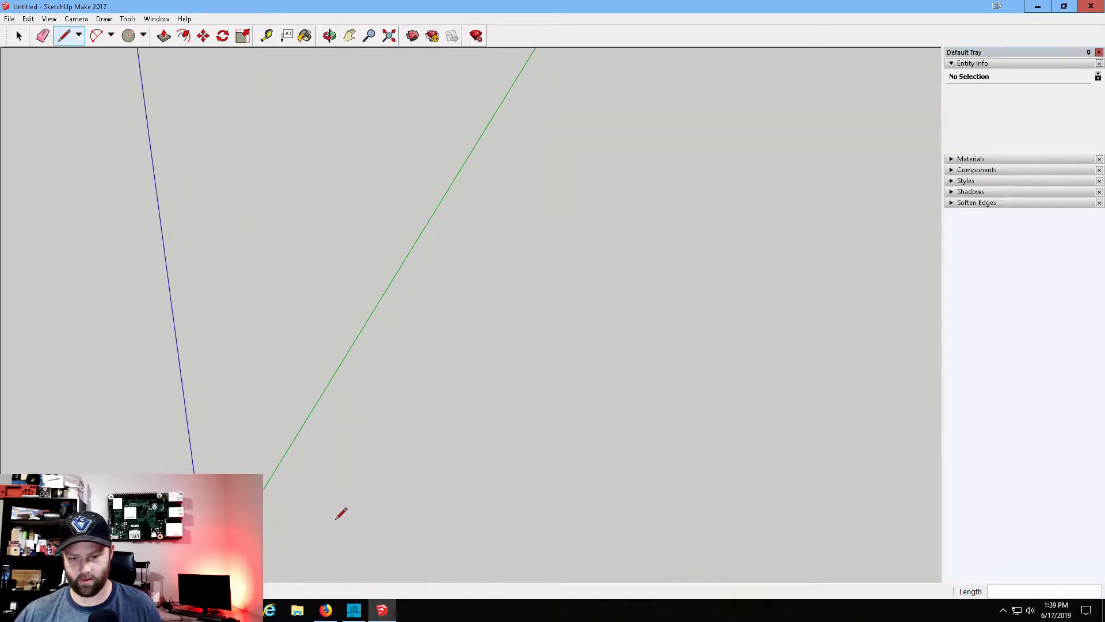
click(350, 36)
mouse_move(528, 417)
mouse_down()
mouse_move(487, 429)
mouse_move(541, 331)
mouse_up()
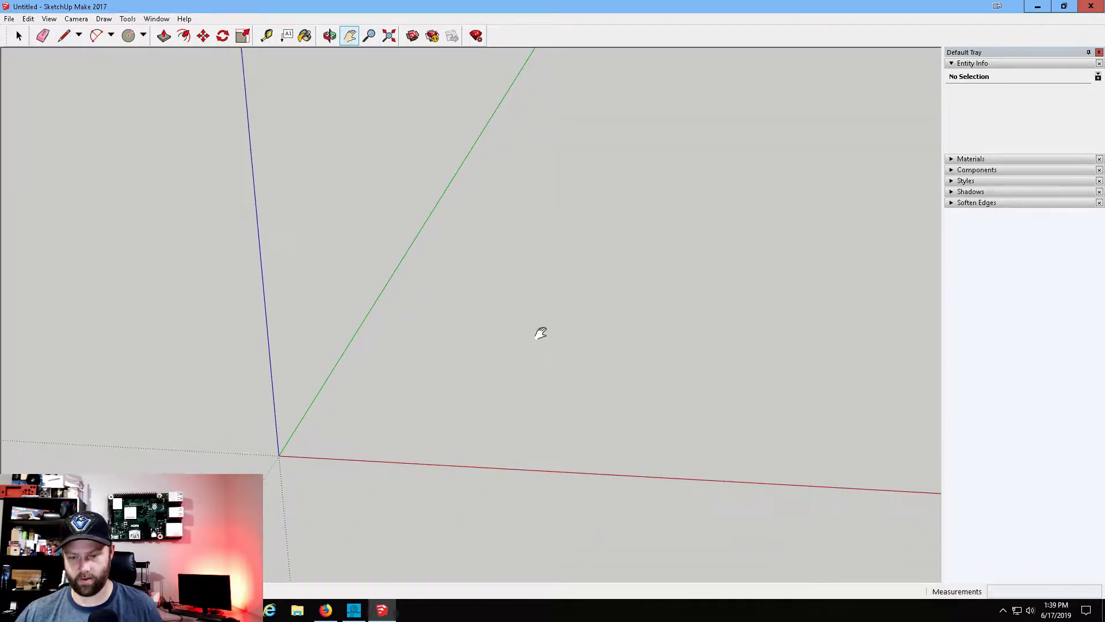
click(64, 36)
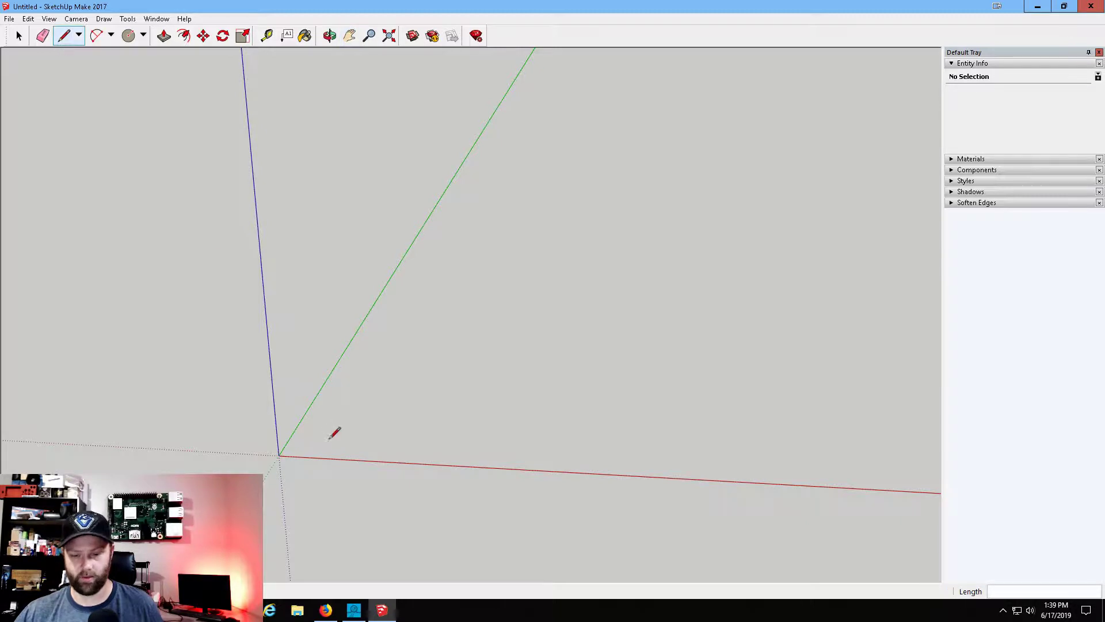
click(280, 455)
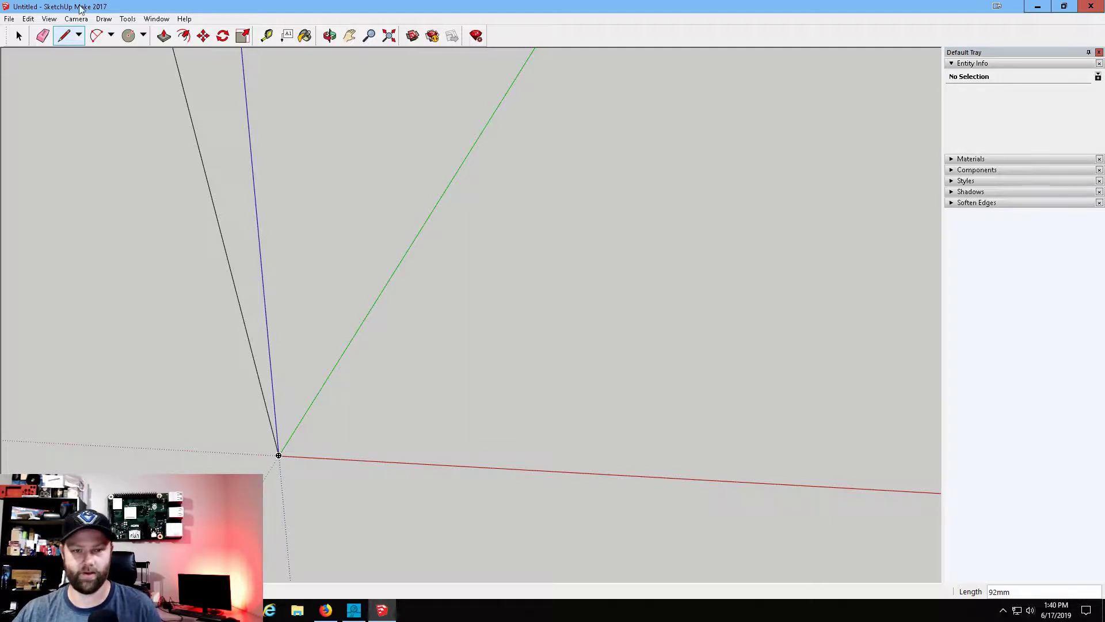
Draw a circle with a radius of 38.5 mm on the ground plane, centred on the red axis near the origin.
click(128, 36)
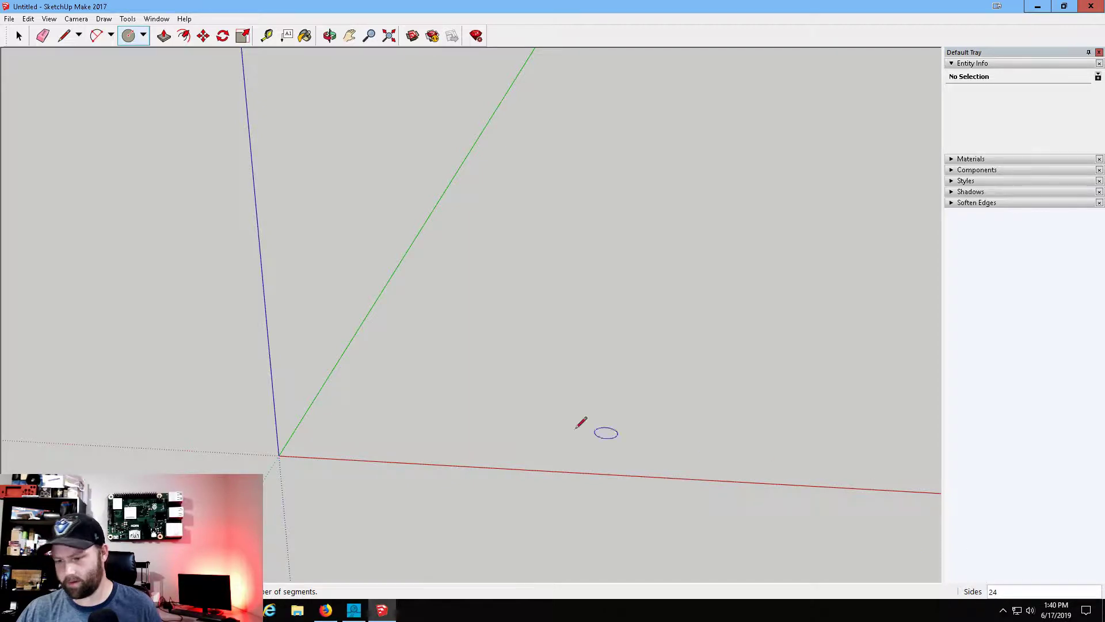
click(349, 458)
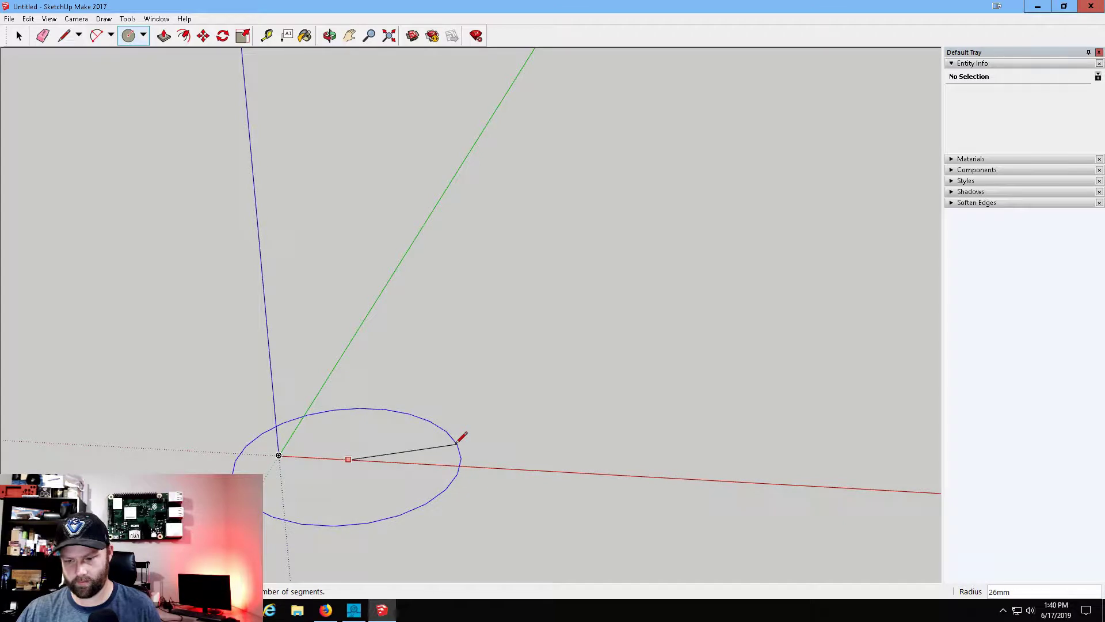
text(38)
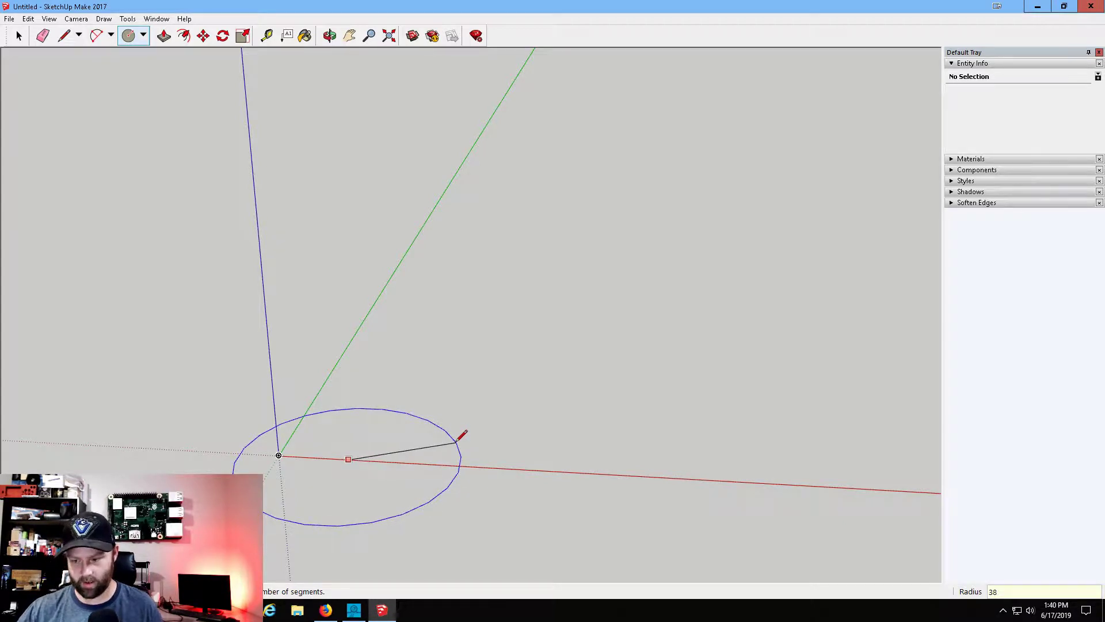
text(.5)
key(Return)
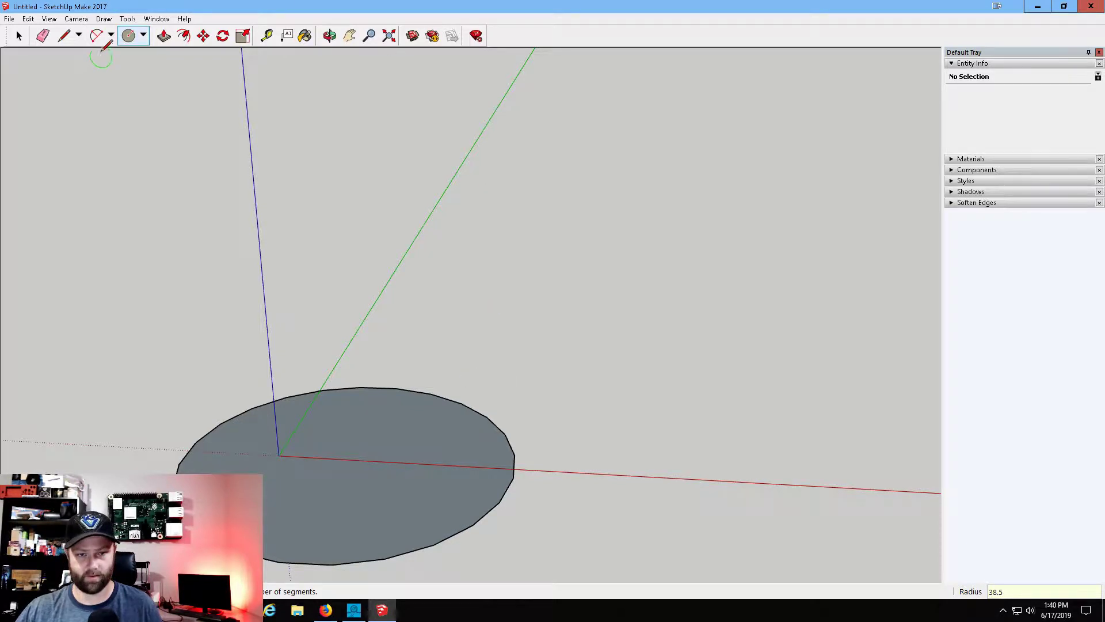
Move the whole circle, face and edges, away from the origin into the area between the red and green axes, and clear the selection.
key(space)
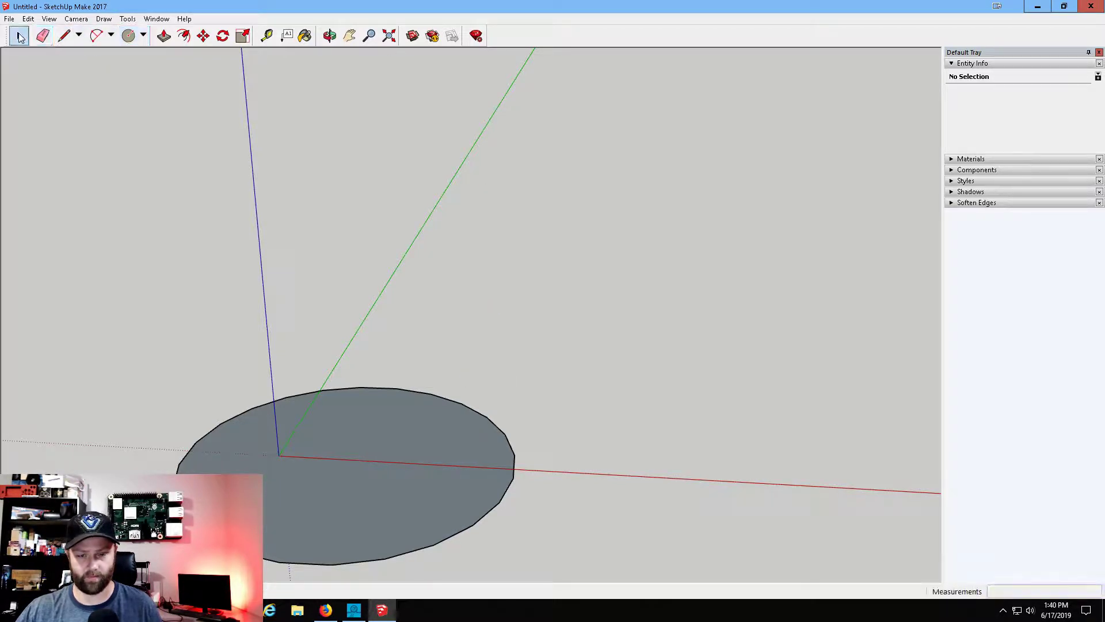
drag(507, 570, 150, 385)
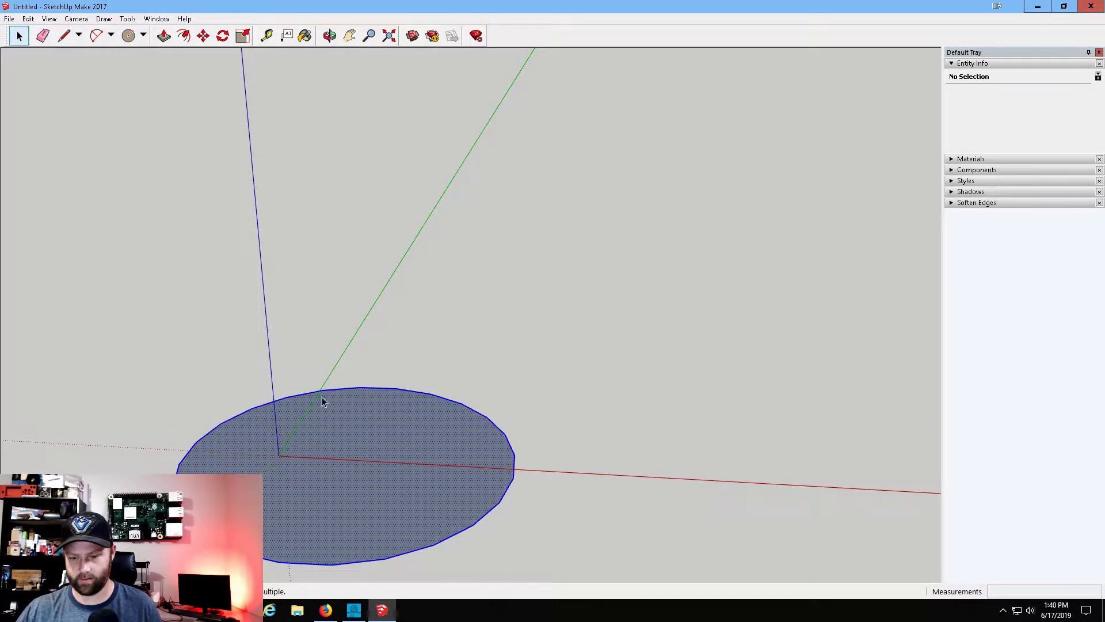
click(361, 461)
key(ctrl+a)
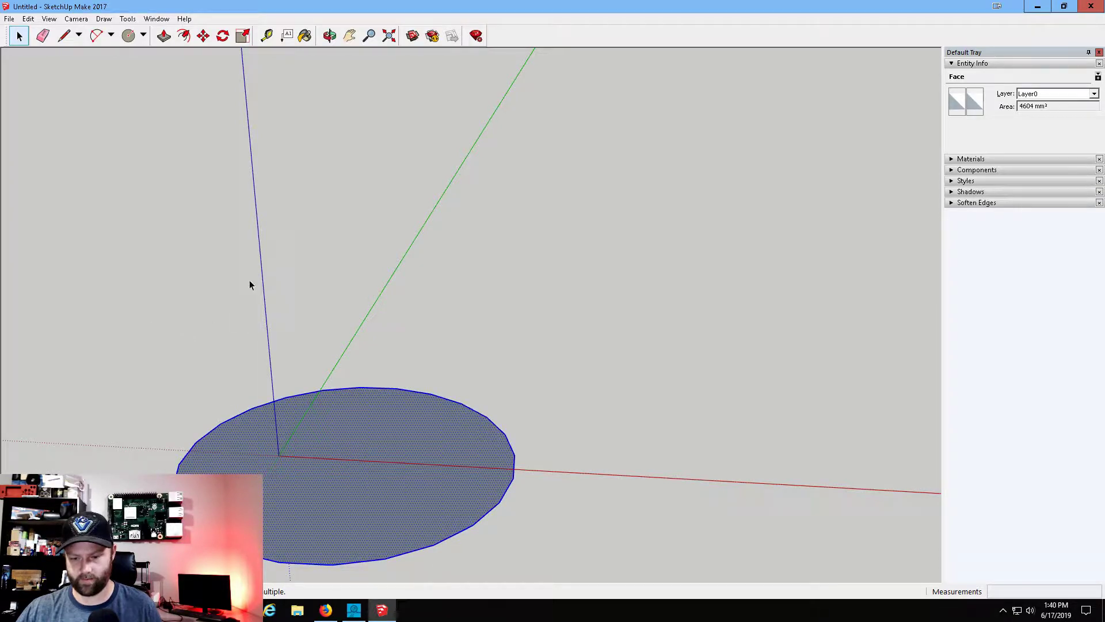
click(204, 36)
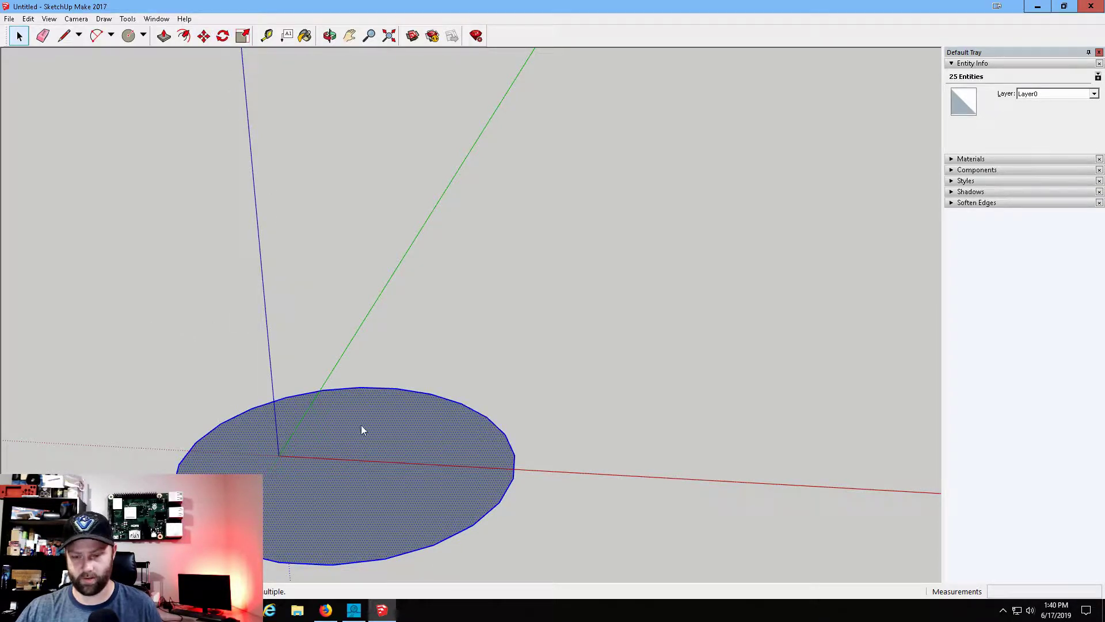
click(412, 443)
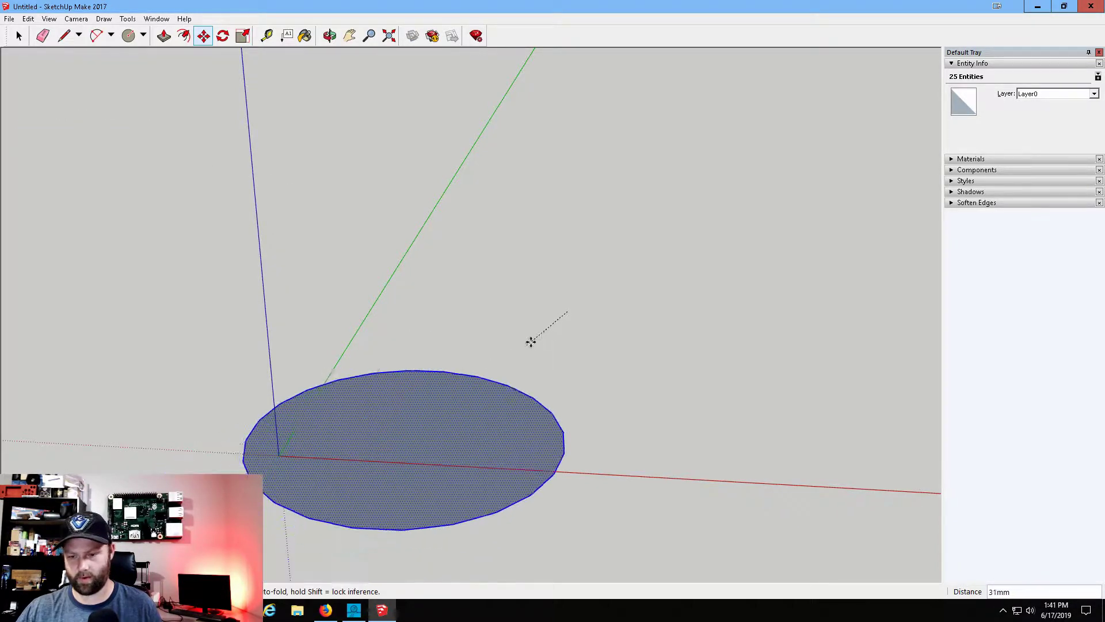
click(576, 318)
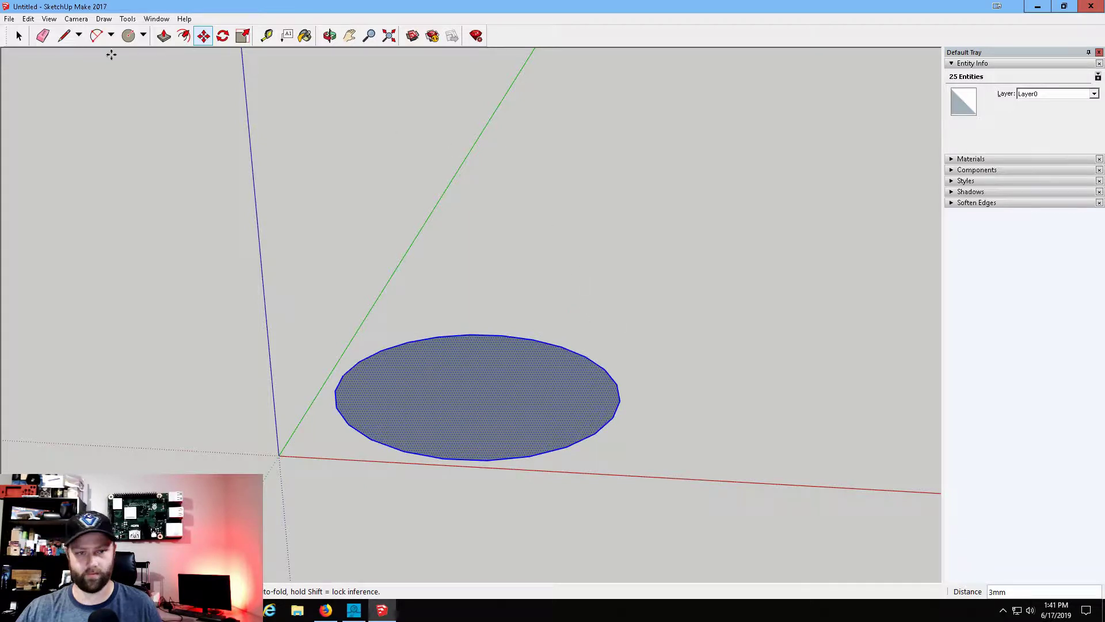
click(19, 36)
click(345, 283)
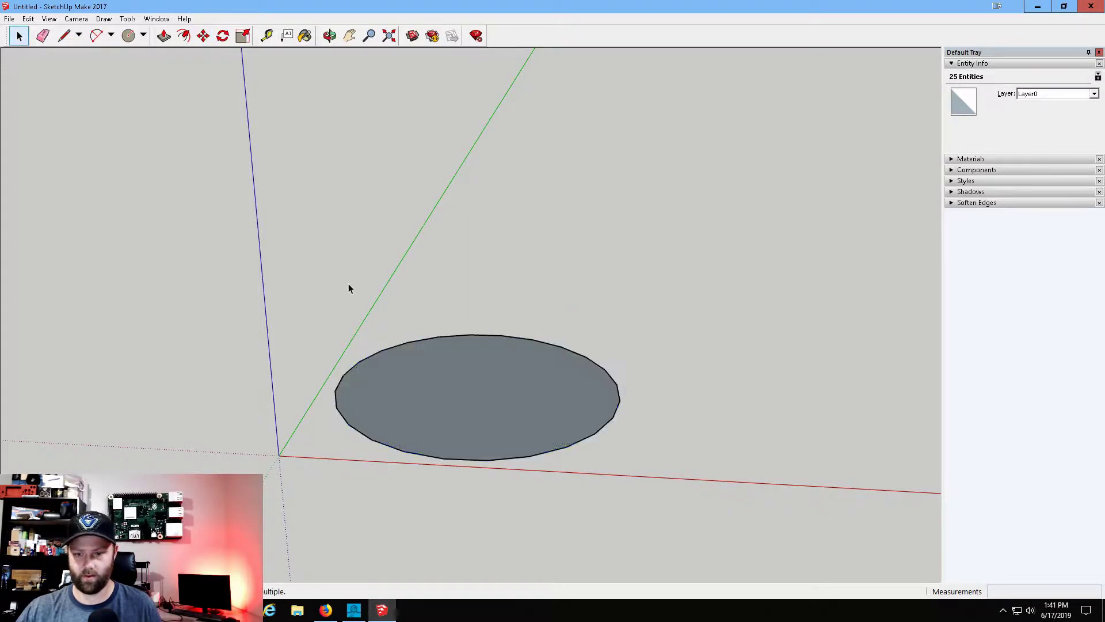
Turn the circle into a hexagon by setting its number of segments to 6.
click(408, 449)
click(409, 455)
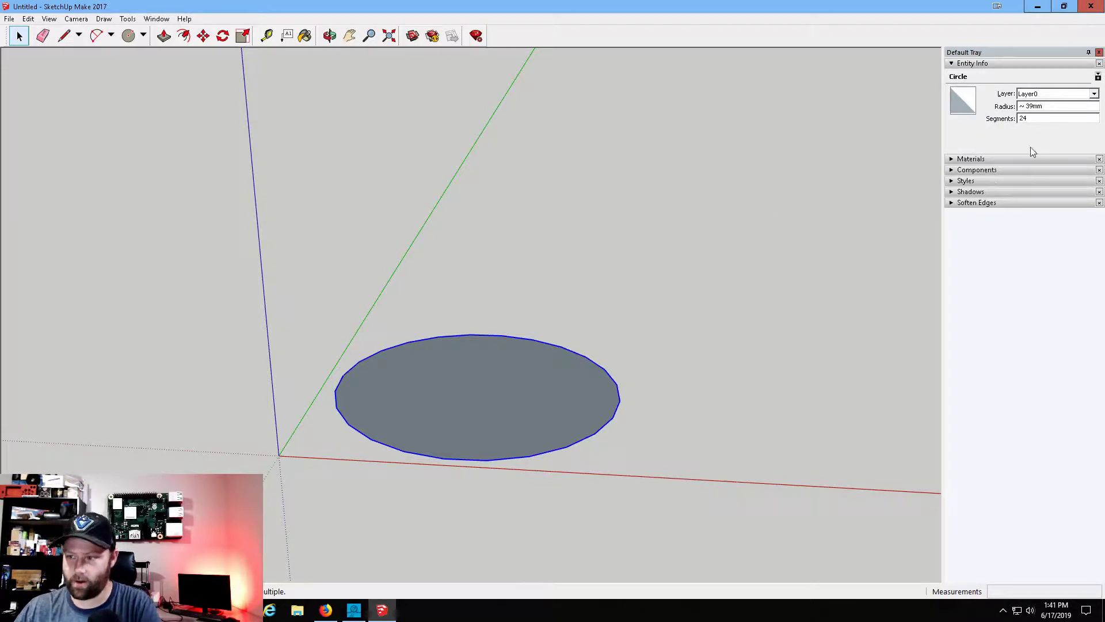
double_click(1032, 118)
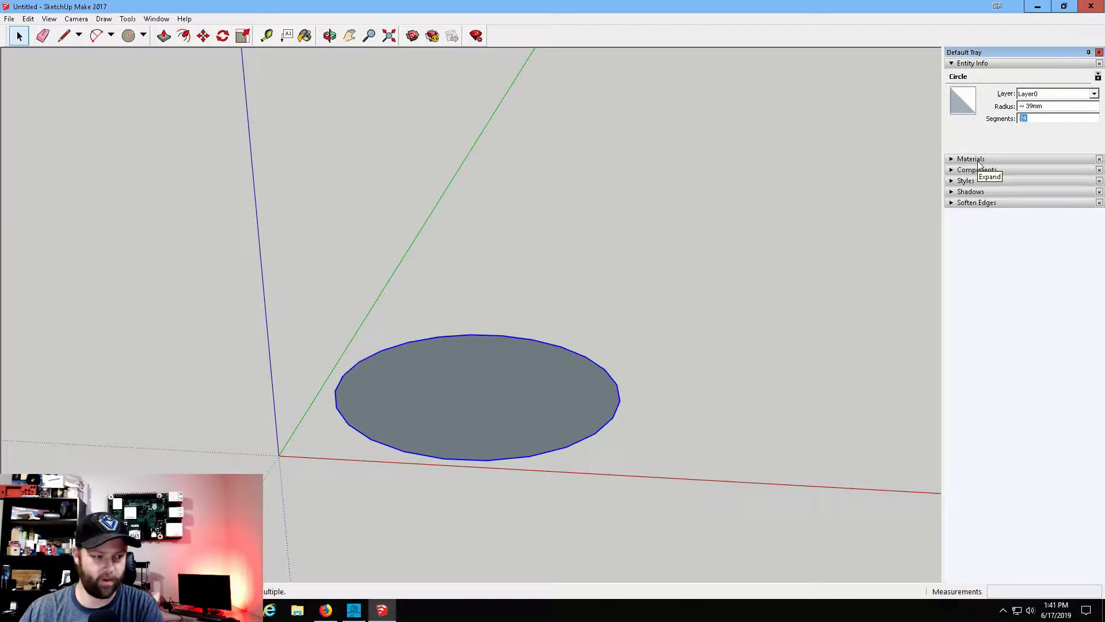
text(6)
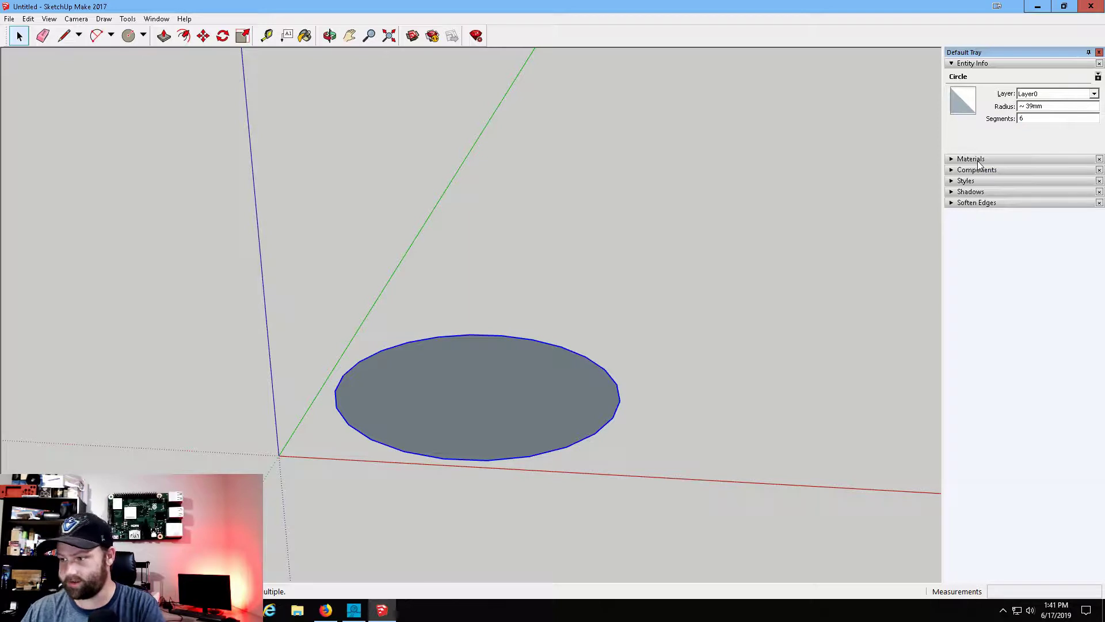
key(Return)
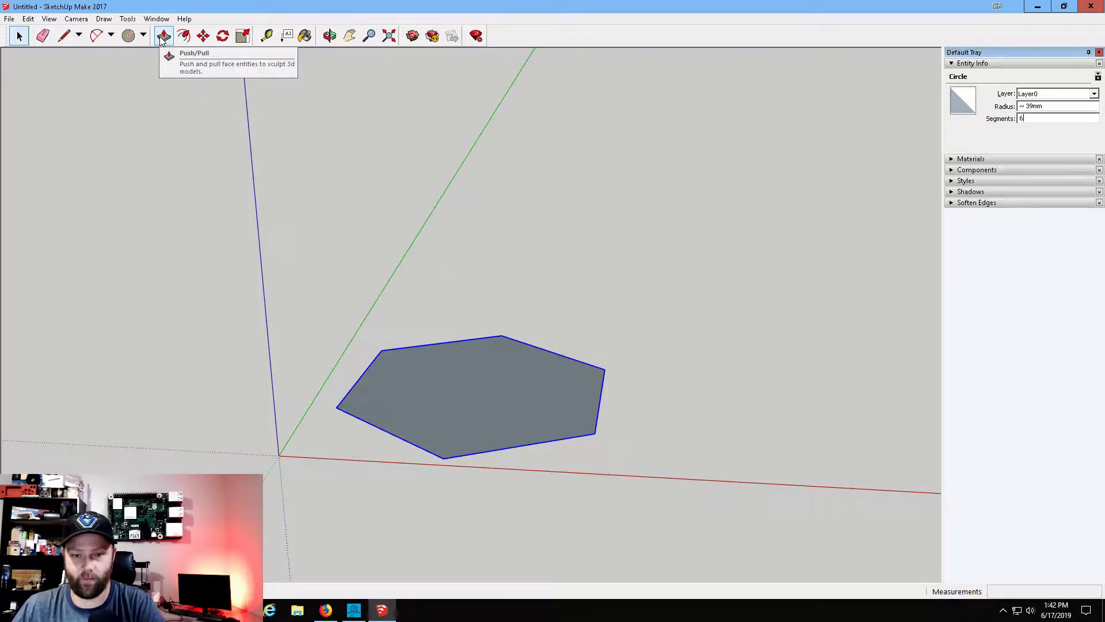
Draw a second circle with a radius of about 34 mm on the ground plane, beside the hexagon.
click(63, 36)
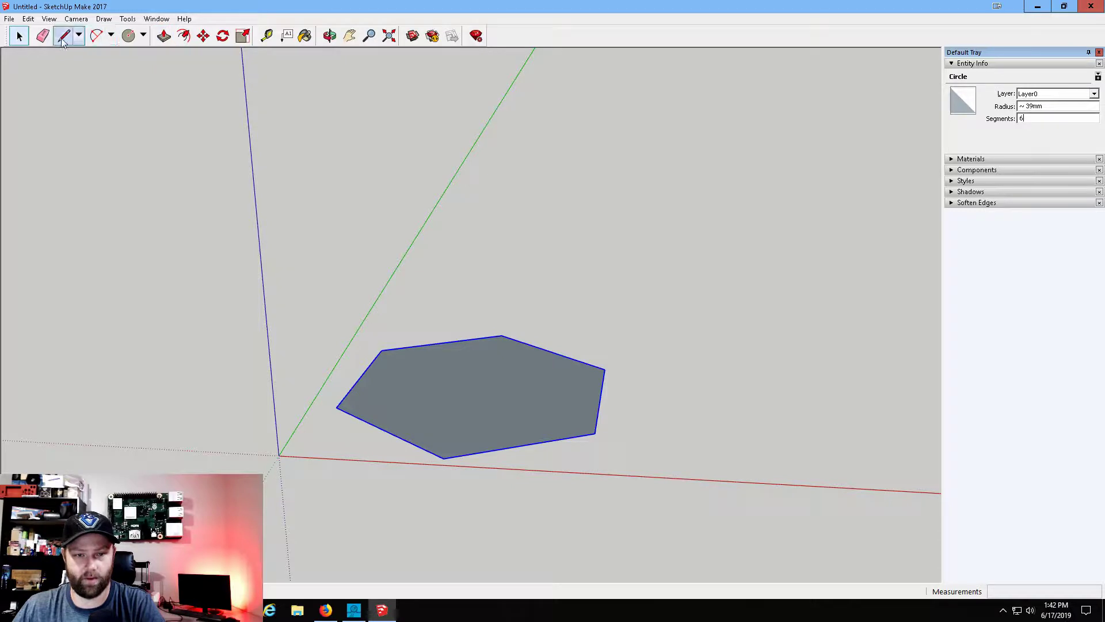
scroll(478, 497, up, 4)
scroll(450, 400, up, 2)
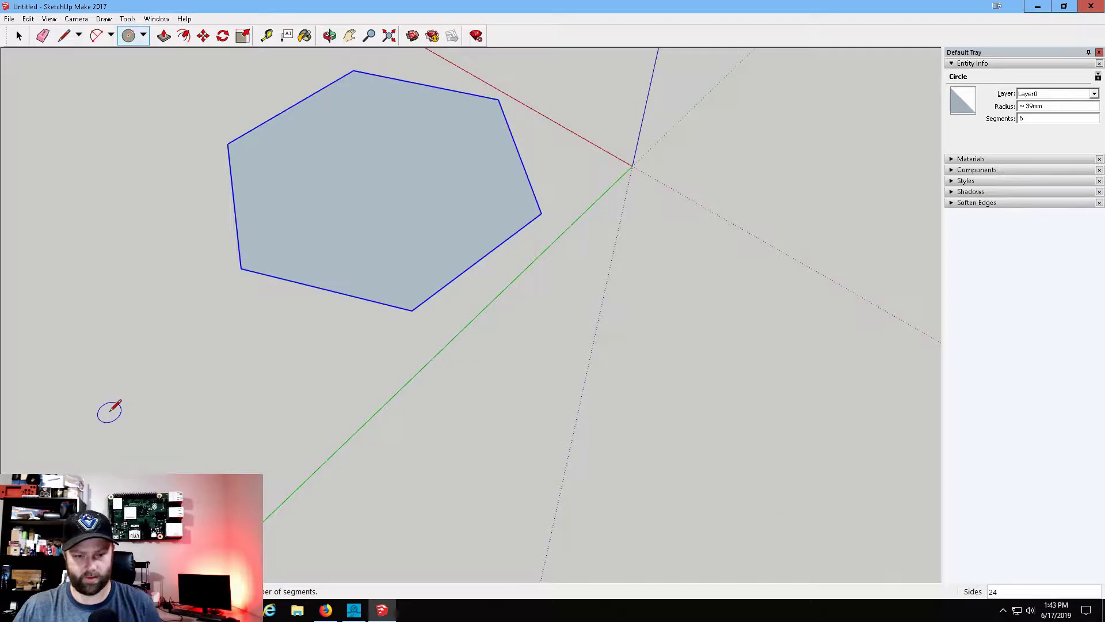
click(110, 413)
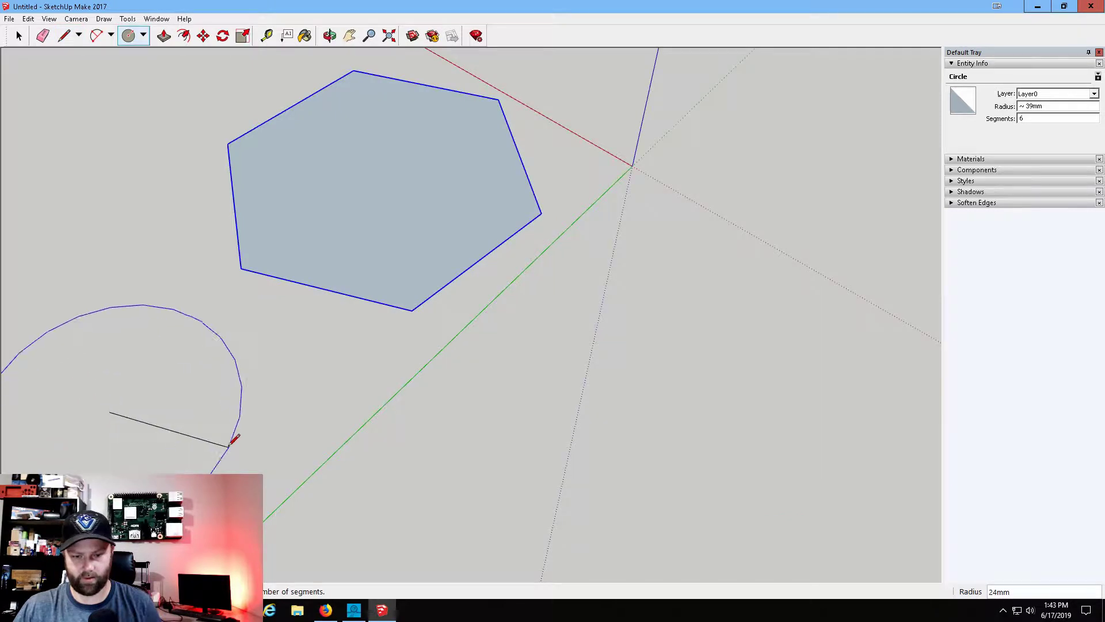
click(282, 435)
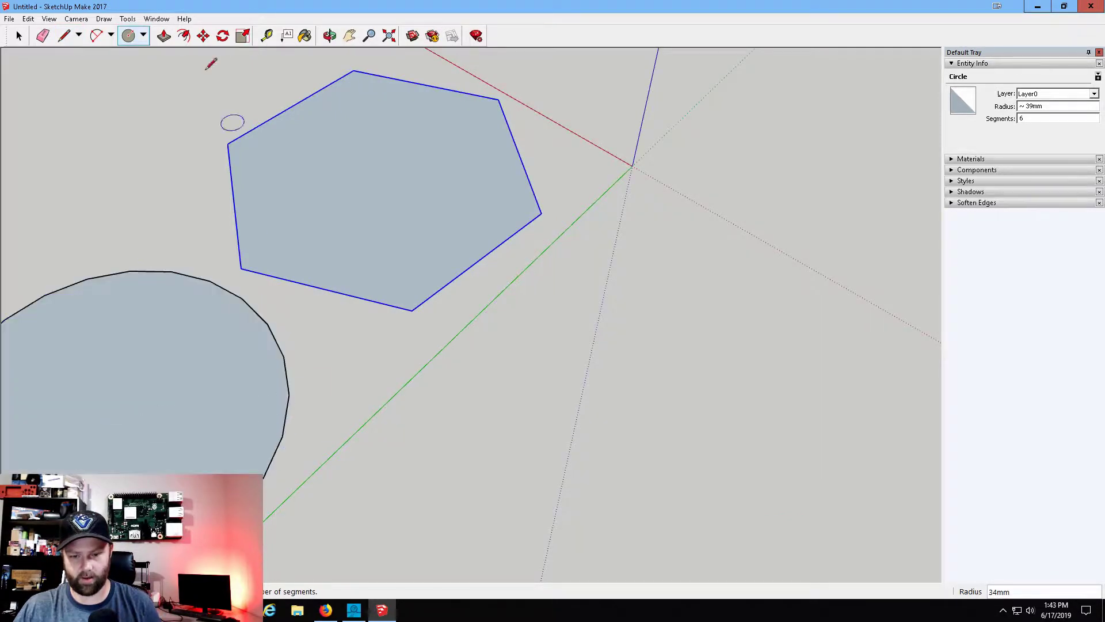
Set the second circle's radius to 30.5 mm and its number of segments to 6.
click(19, 36)
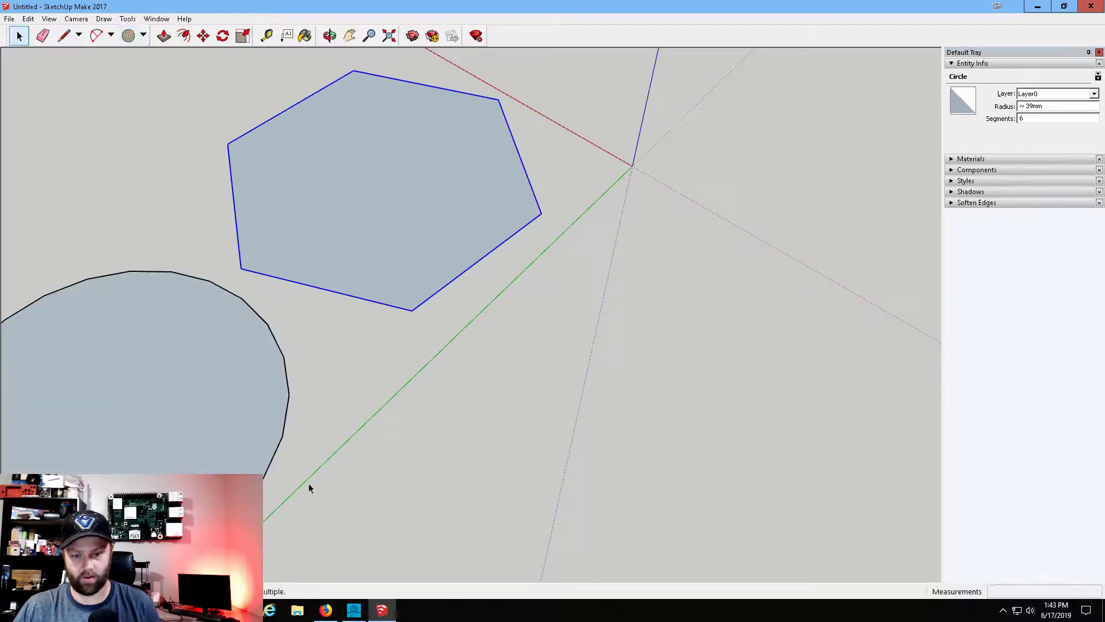
click(265, 475)
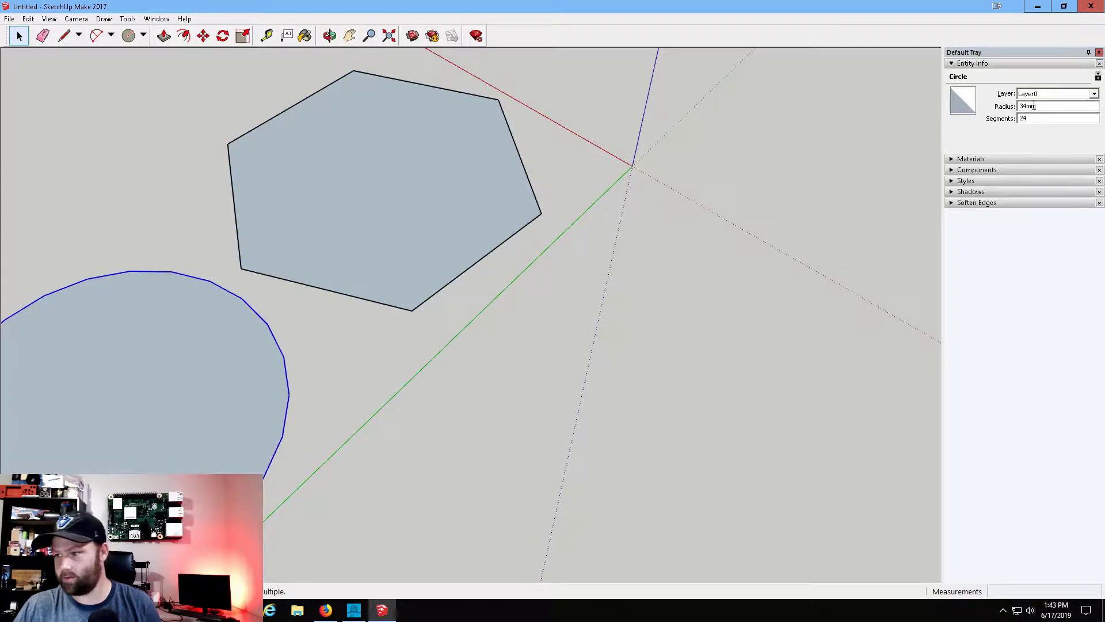
drag(1031, 106, 1027, 105)
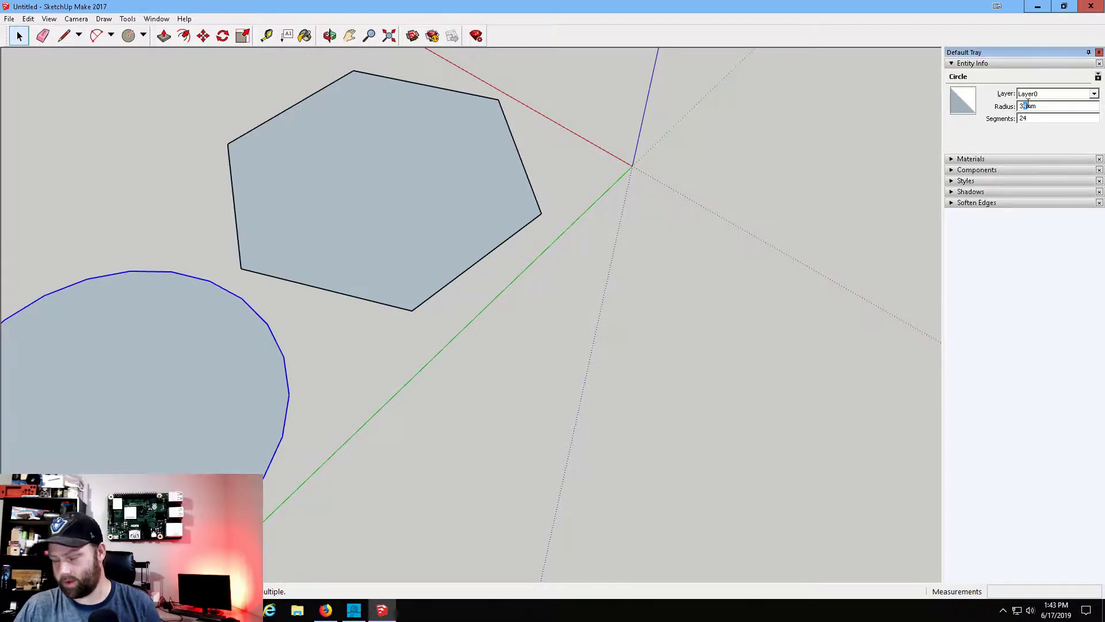
text(0)
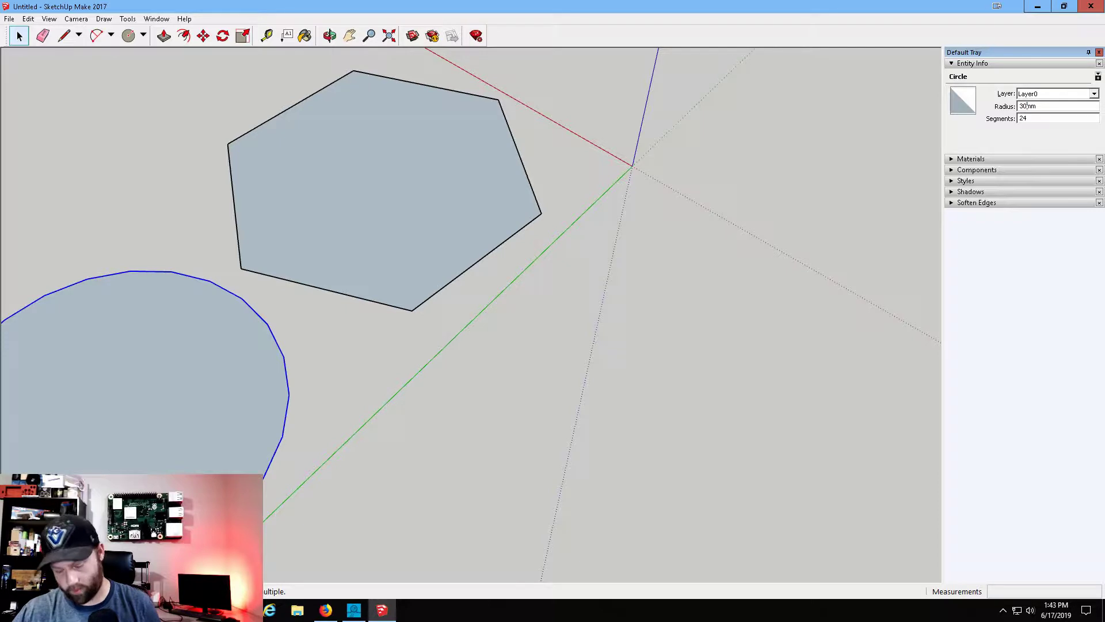
text(.5)
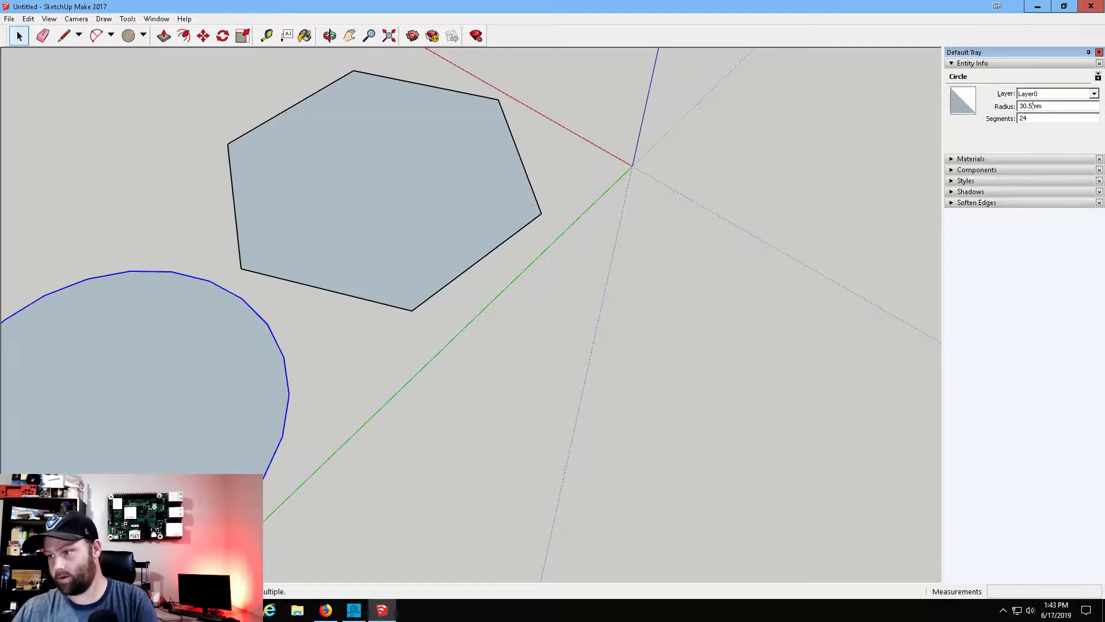
key(Return)
click(1045, 118)
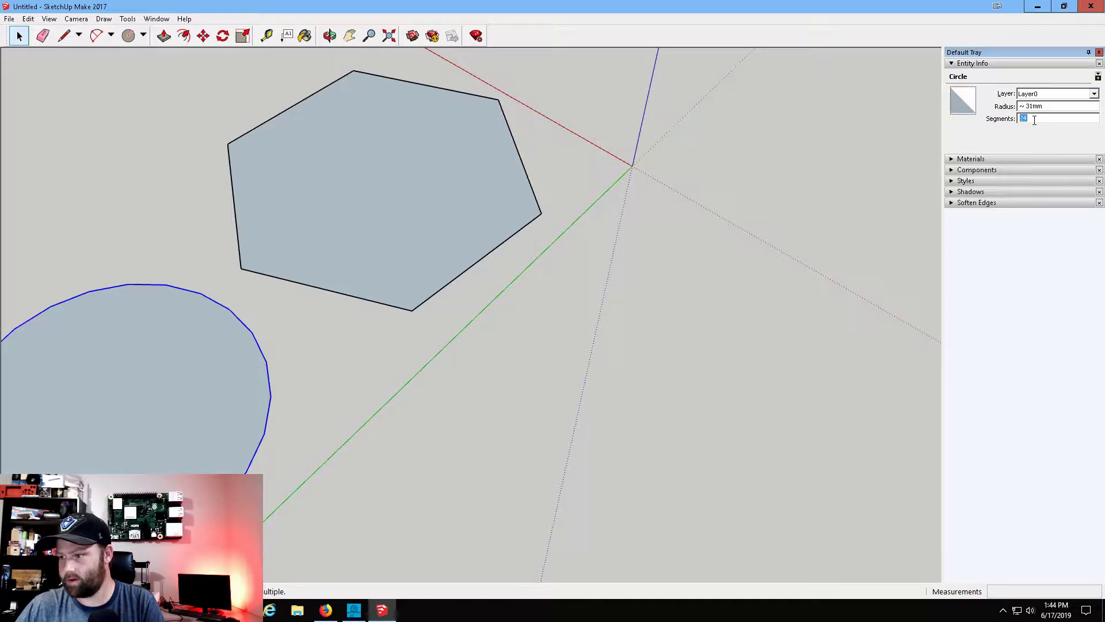
text(6)
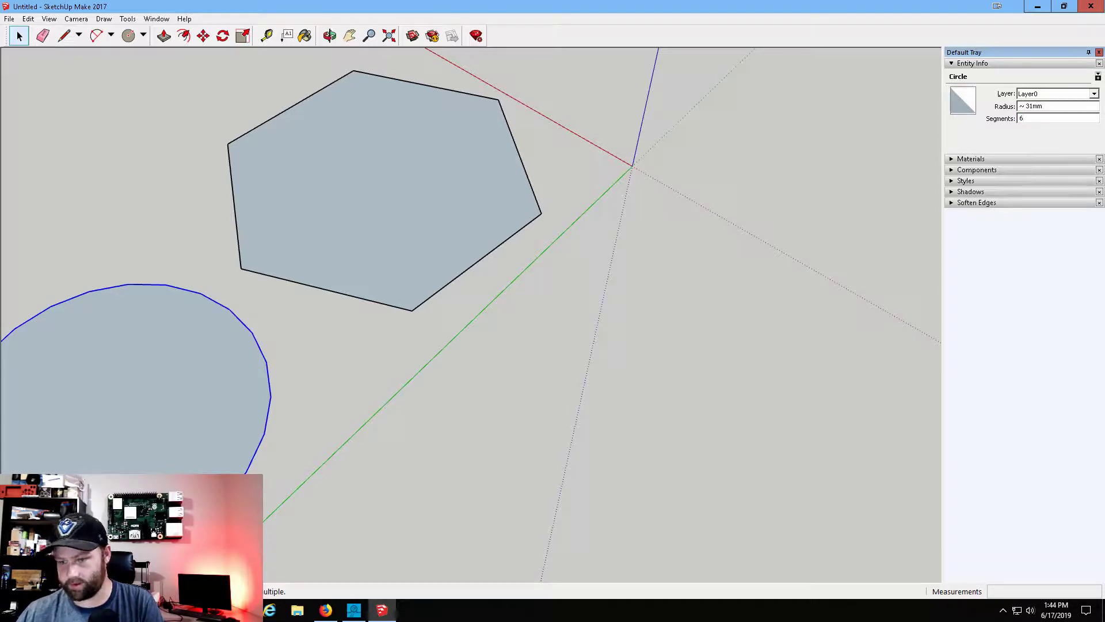
key(Return)
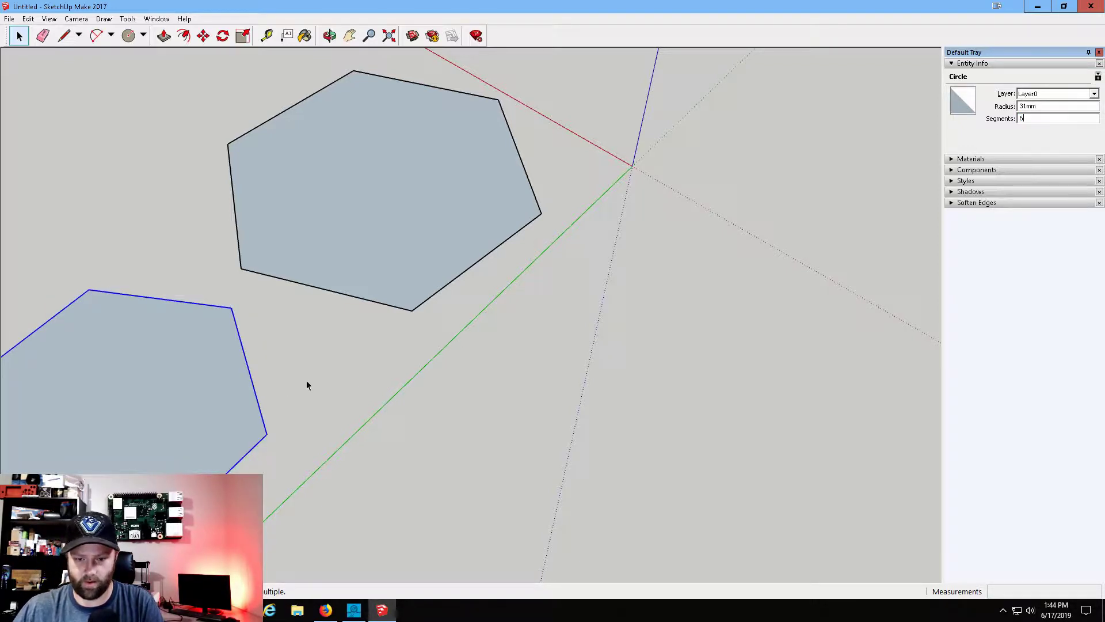
Move the smaller hexagon, face and edges, about 79 mm so that it lies inside the larger hexagon.
double_click(259, 406)
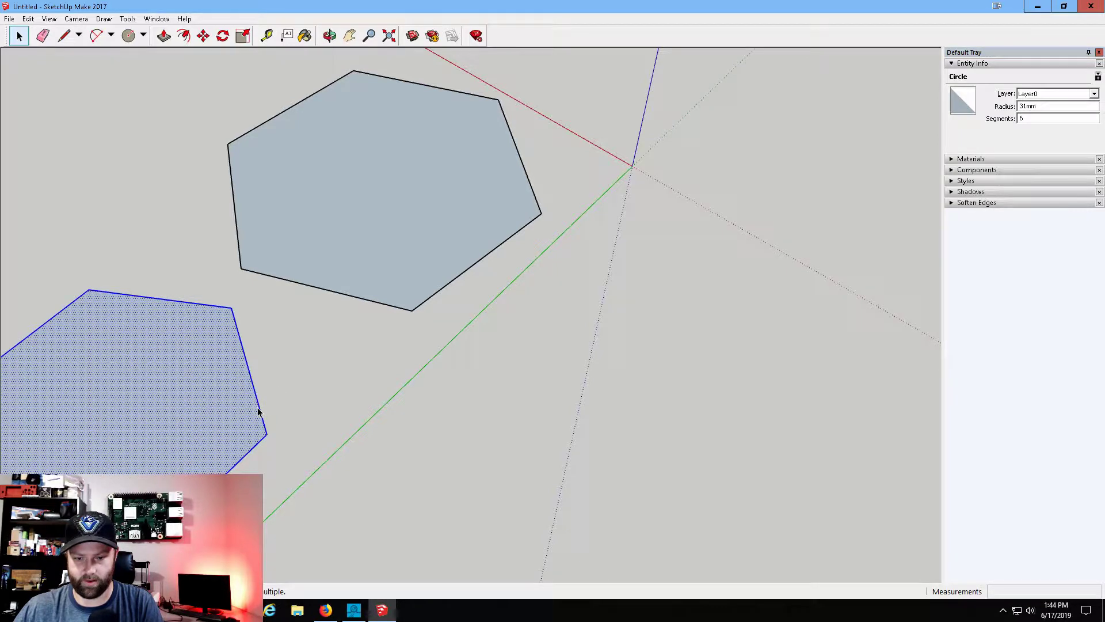
click(205, 37)
click(132, 419)
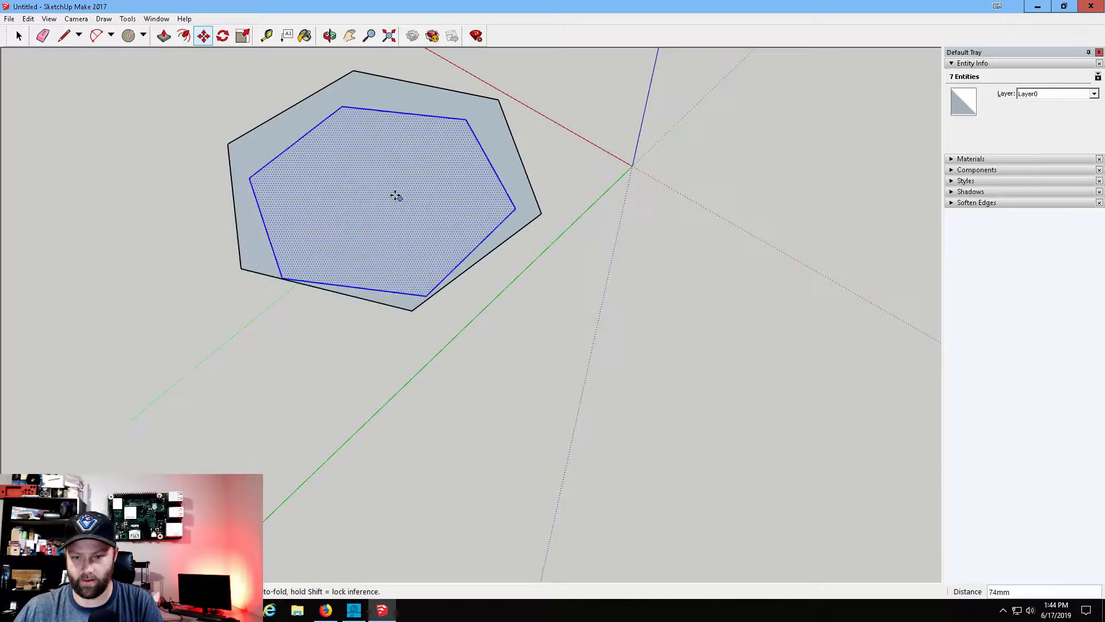
click(400, 177)
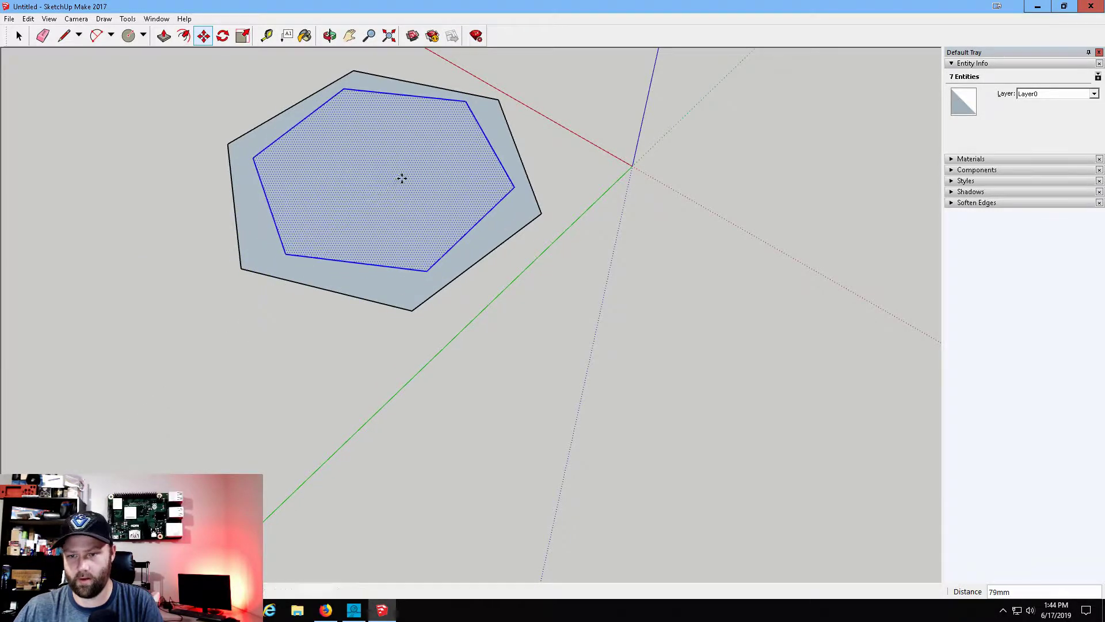
Rotate the inner hexagon by about 7.6 degrees around its centre to align its sides parallel to the outer hexagon's.
scroll(473, 95, up, 3)
middle_drag(451, 104, 507, 46)
scroll(545, 100, down, 1)
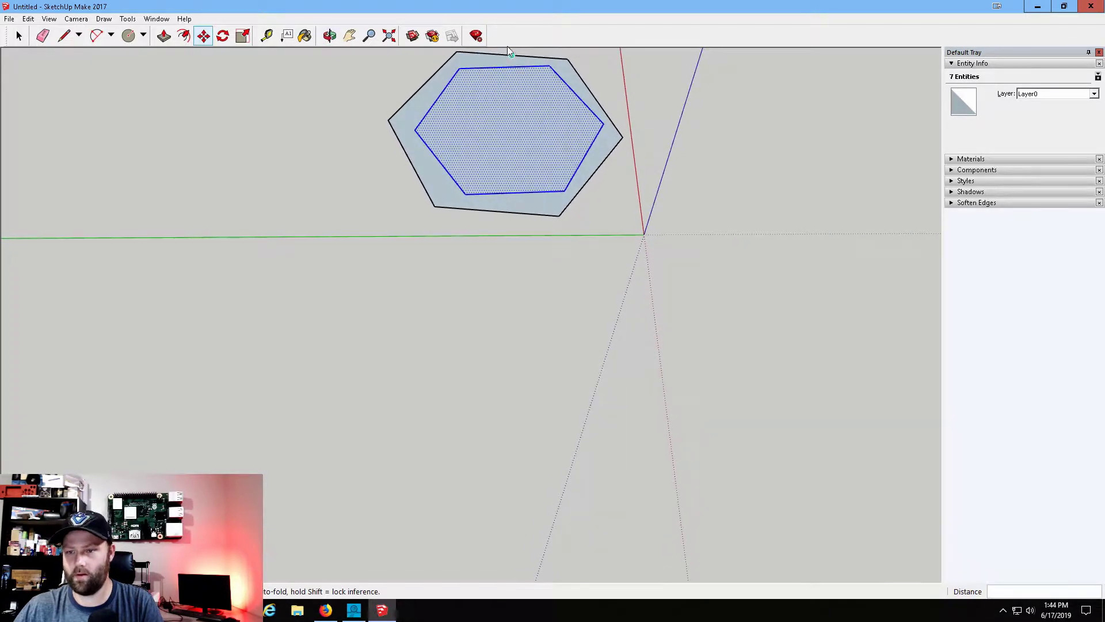
click(349, 35)
drag(557, 151, 506, 351)
scroll(489, 360, up, 2)
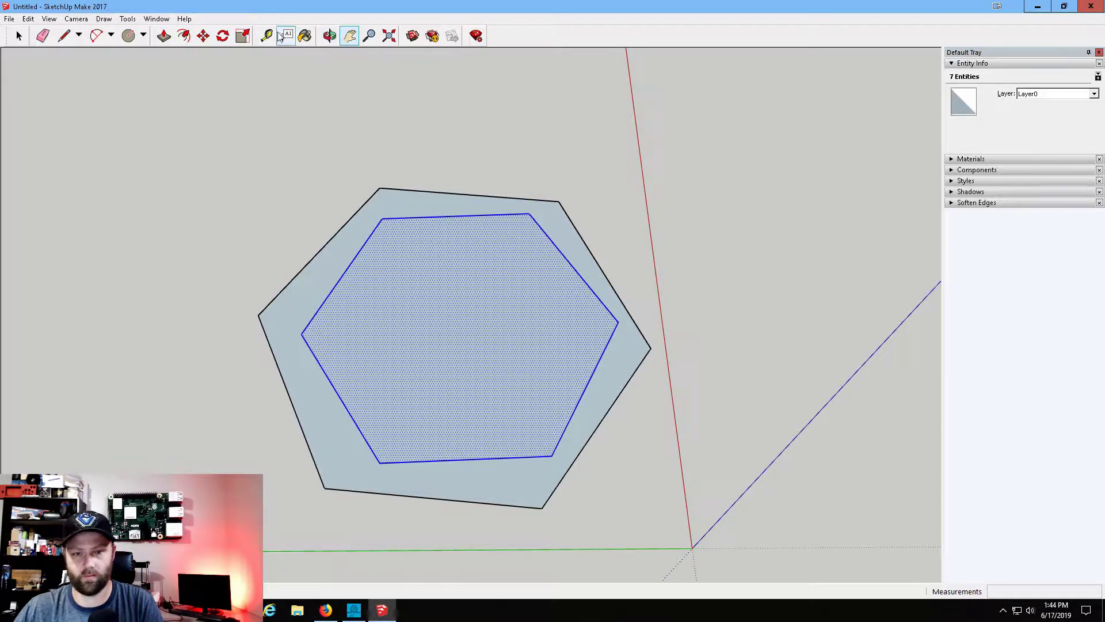
click(223, 36)
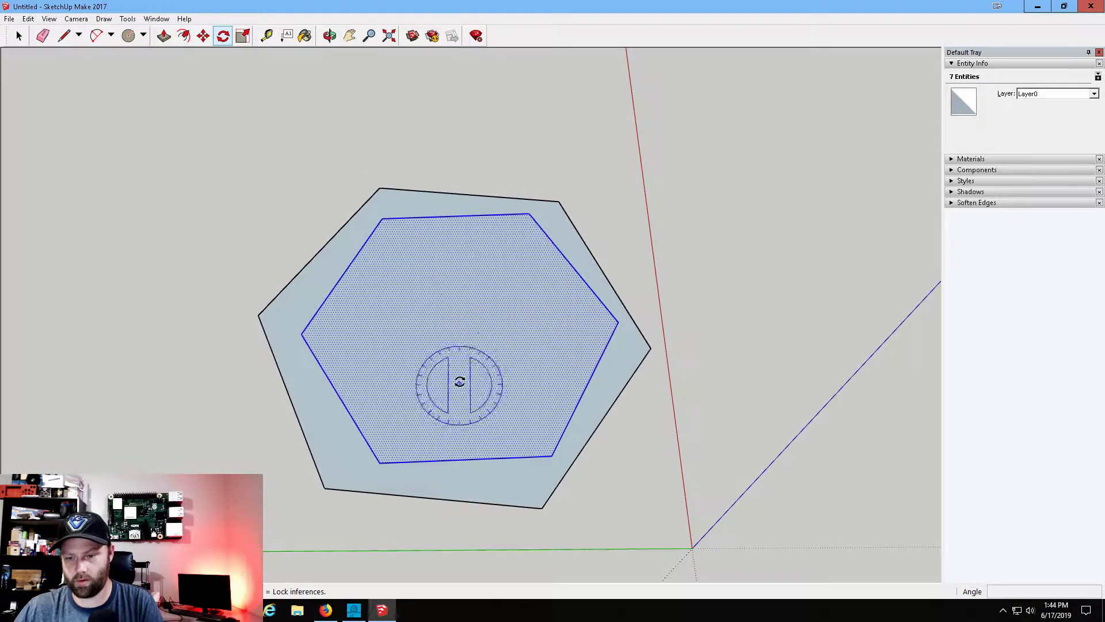
click(454, 314)
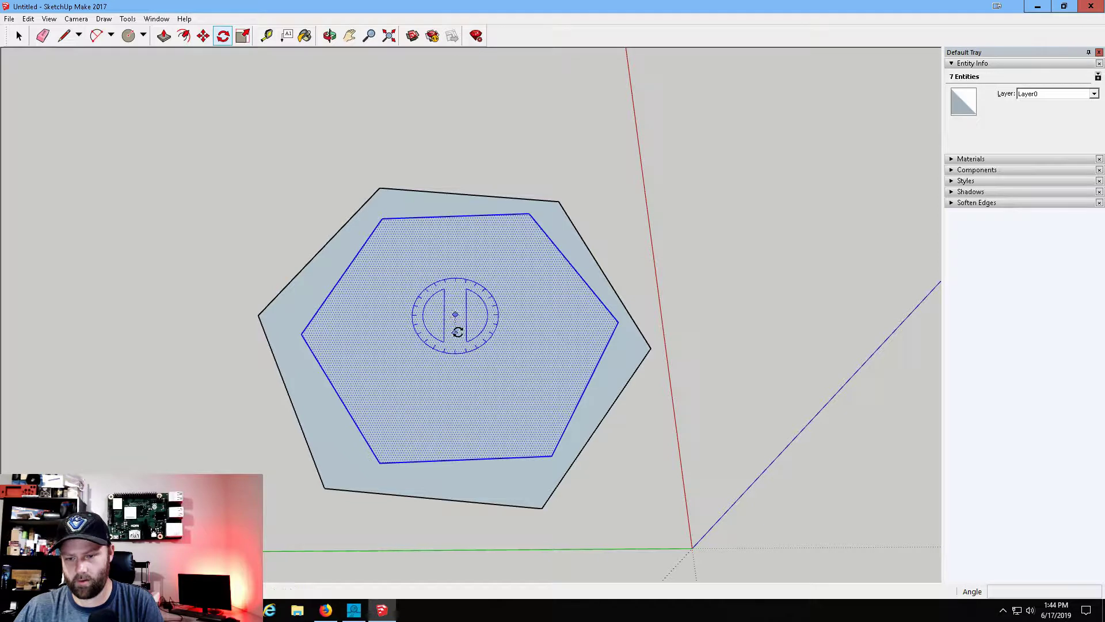
click(454, 426)
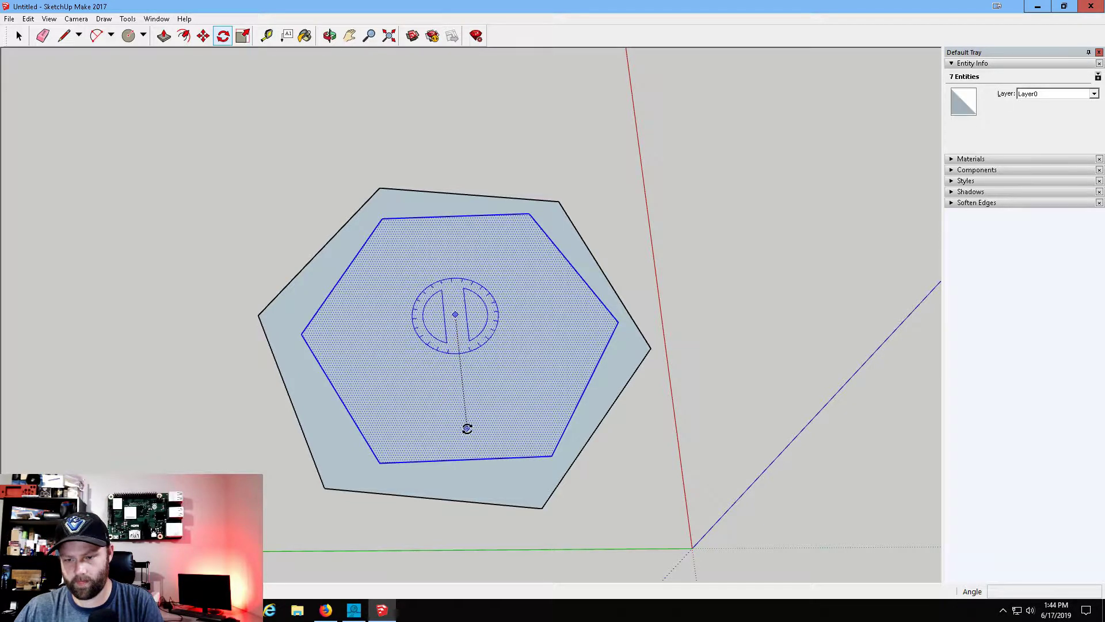
click(464, 429)
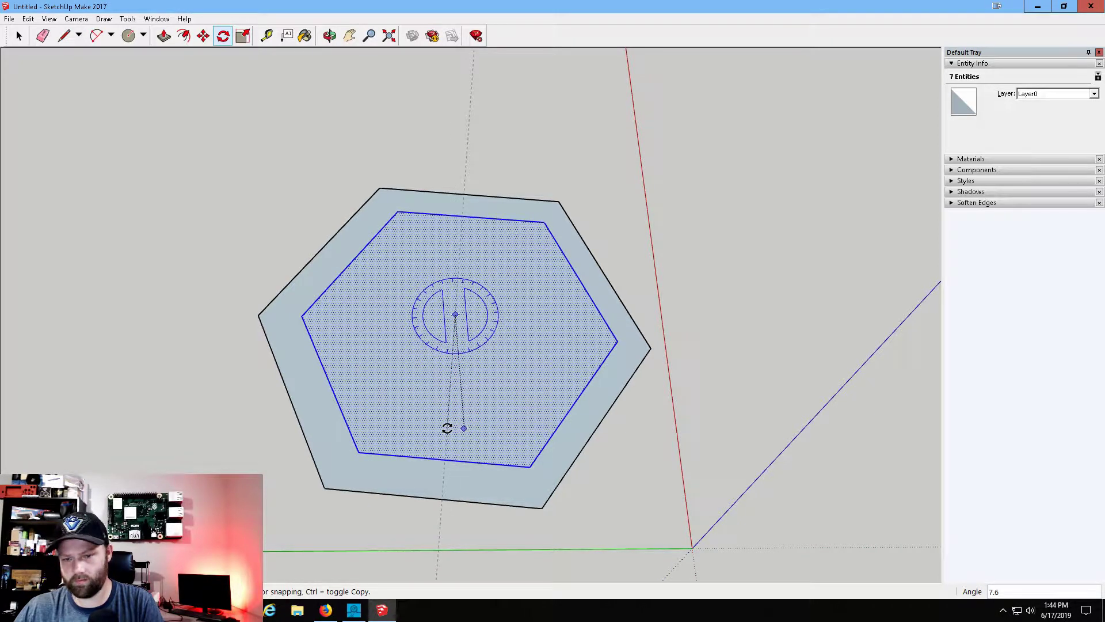
click(447, 428)
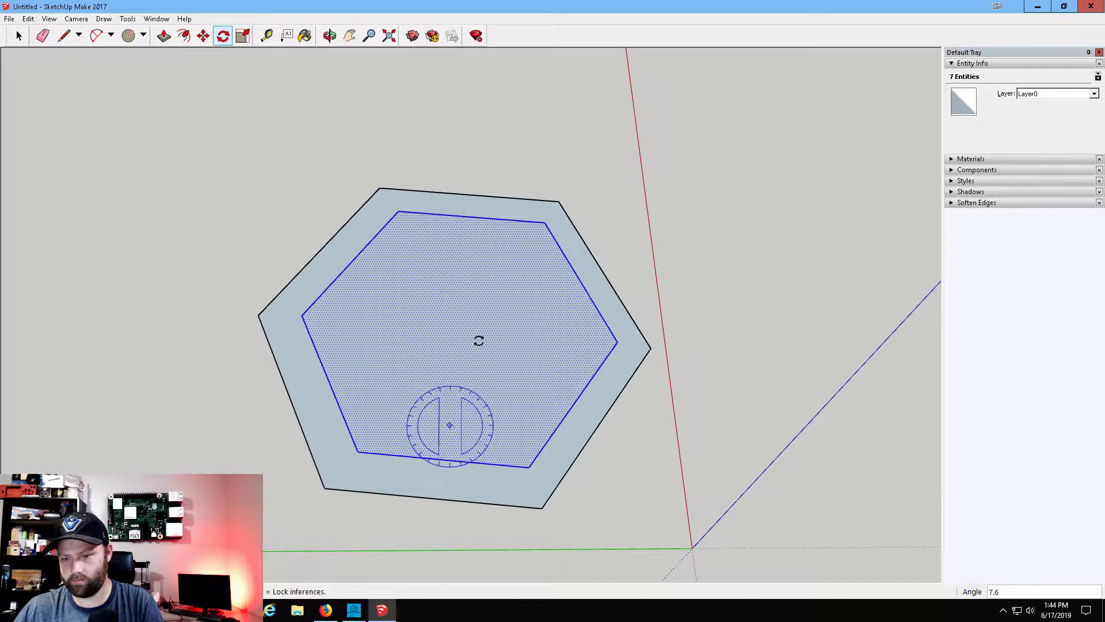
Move the inner hexagon slightly to centre it within the outer hexagon.
click(203, 35)
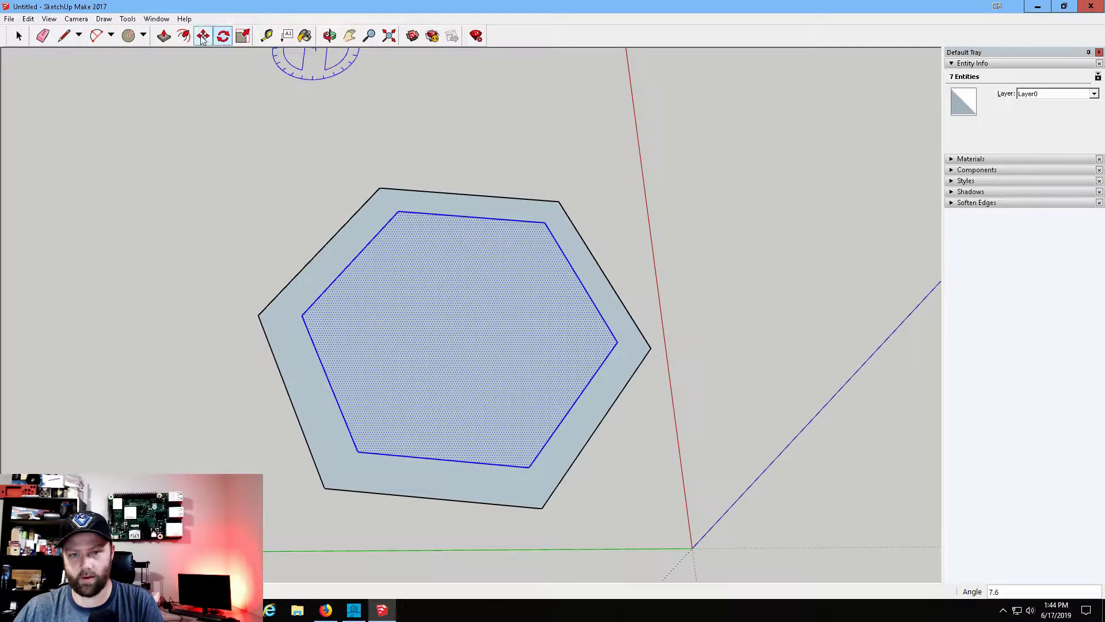
click(464, 329)
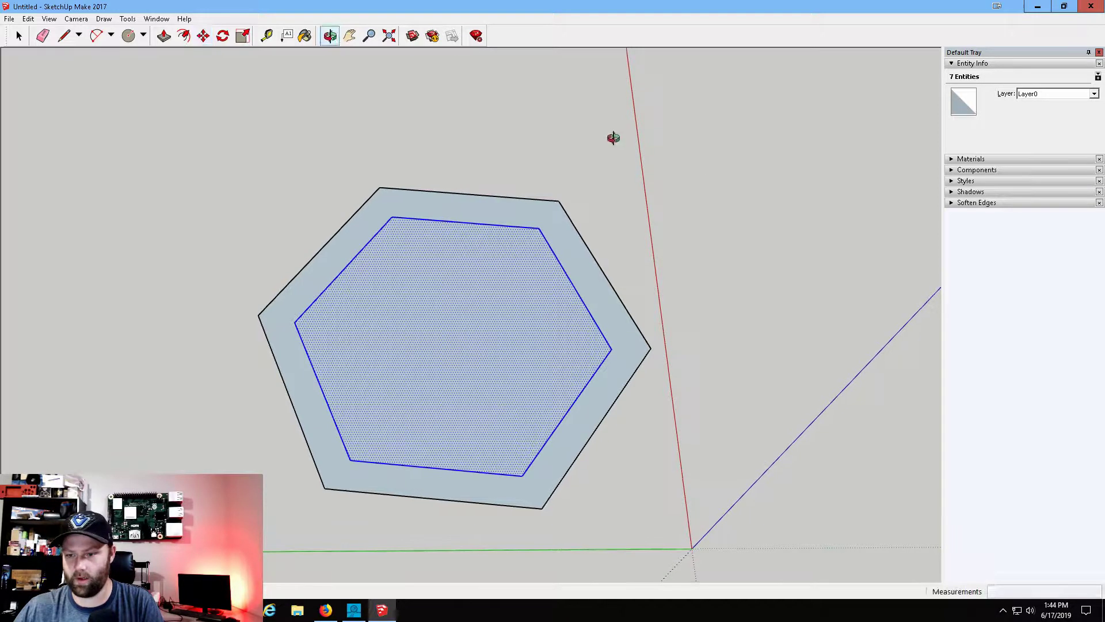
middle_drag(649, 115, 457, 67)
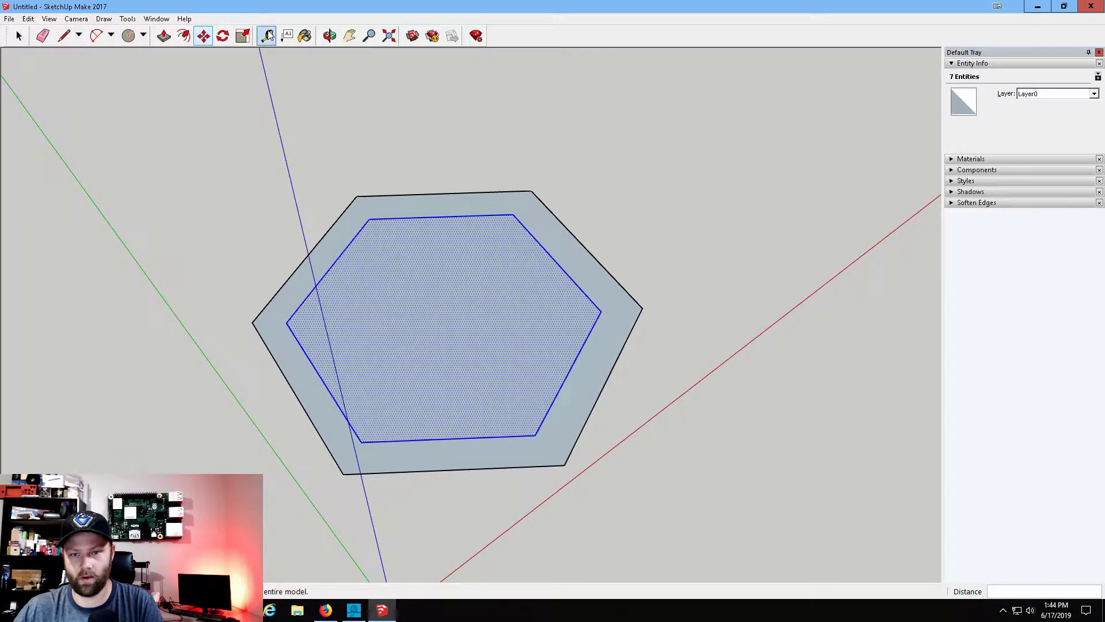
click(601, 312)
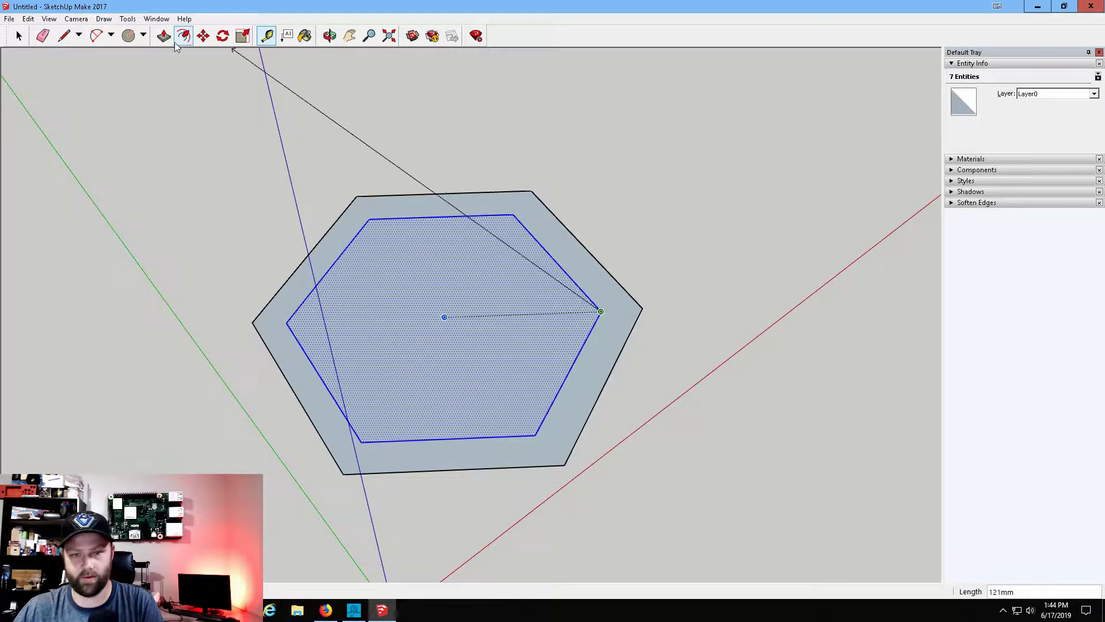
click(130, 38)
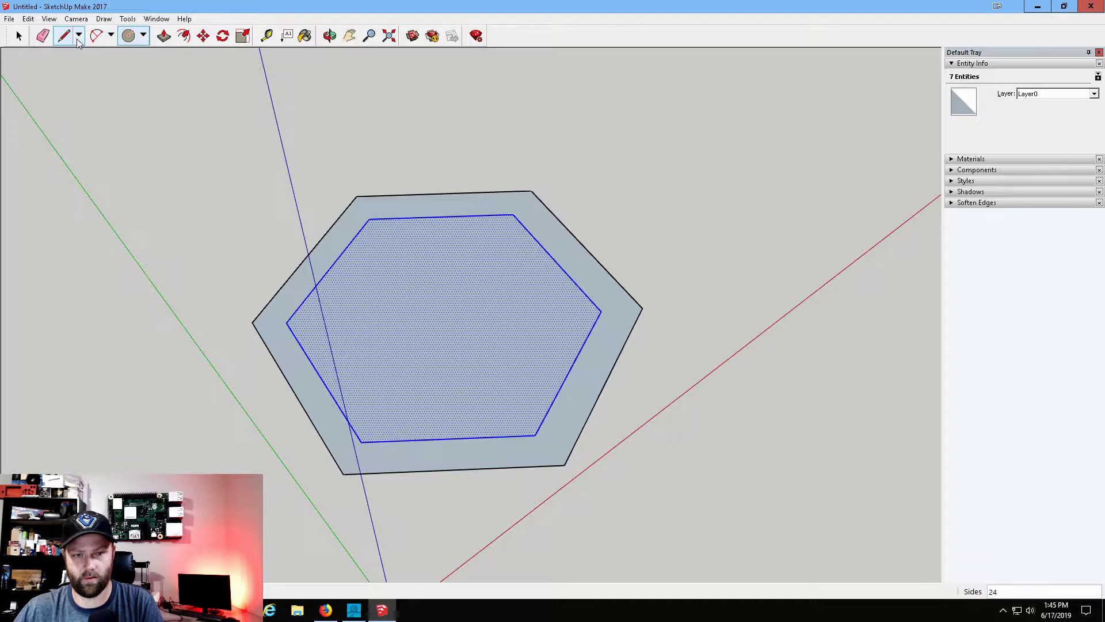
click(19, 35)
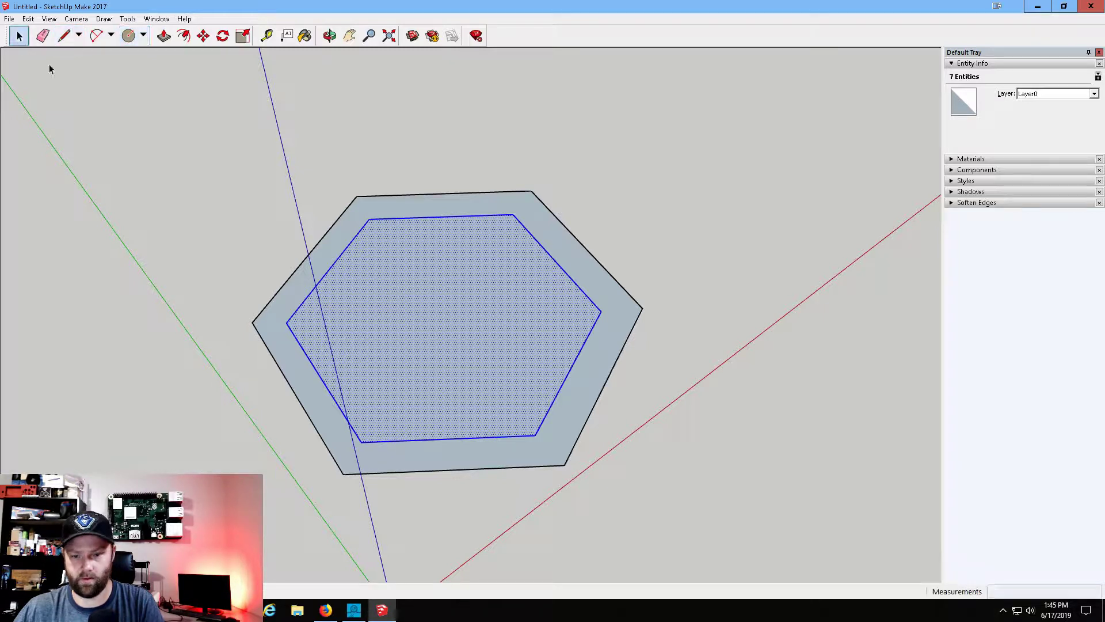
Set the inner hexagon's radius to 35 mm and move it about 1 mm to recentre it within the outer hexagon.
double_click(418, 441)
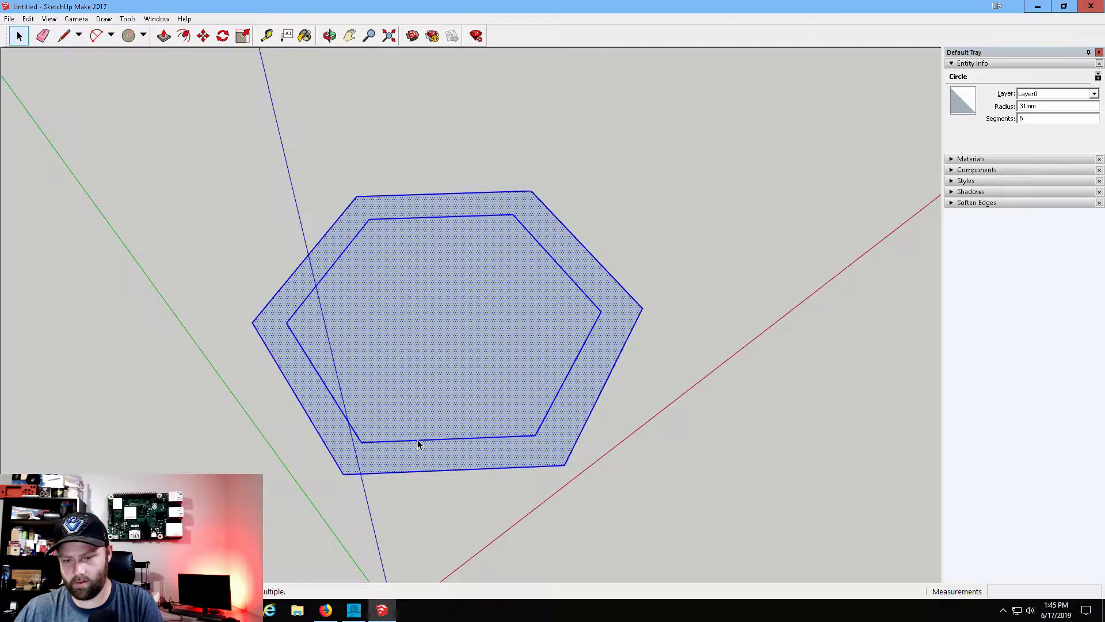
click(652, 403)
click(545, 397)
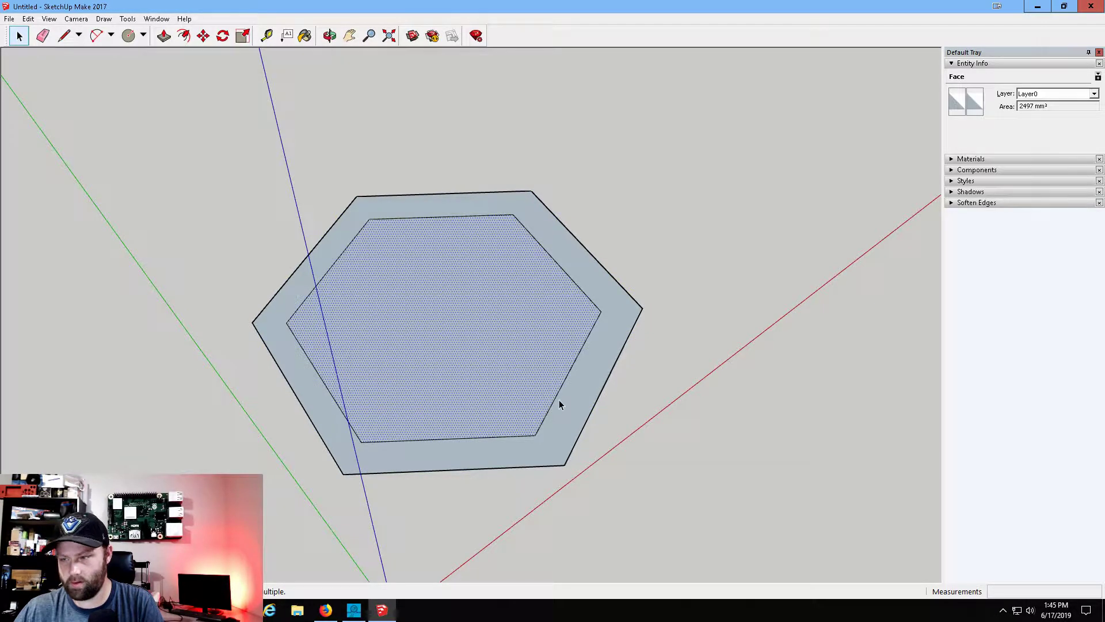
click(559, 402)
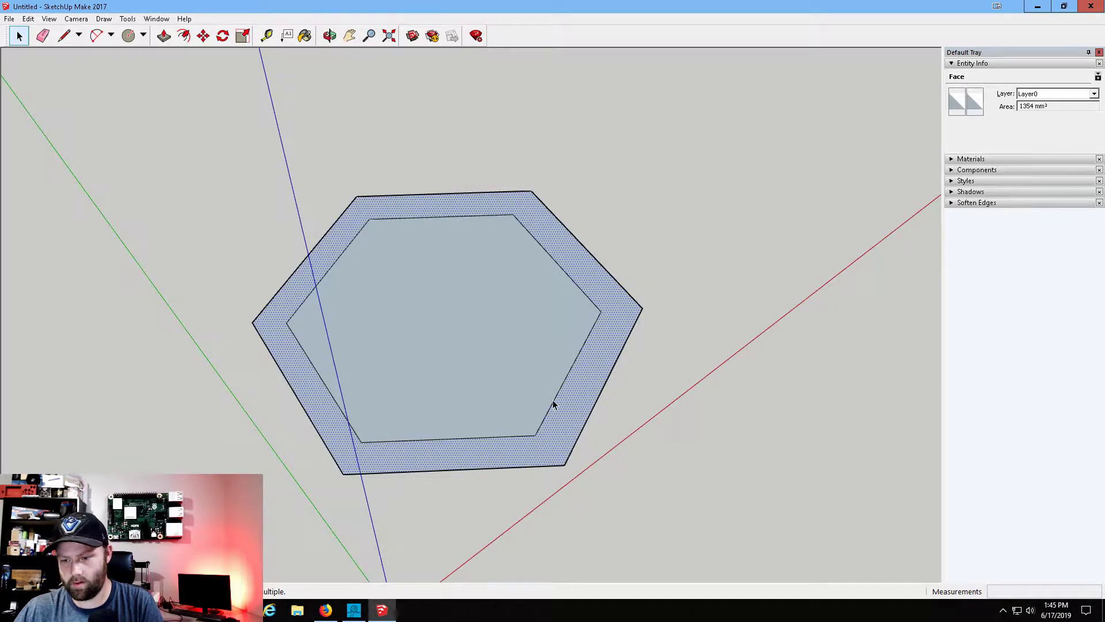
click(553, 402)
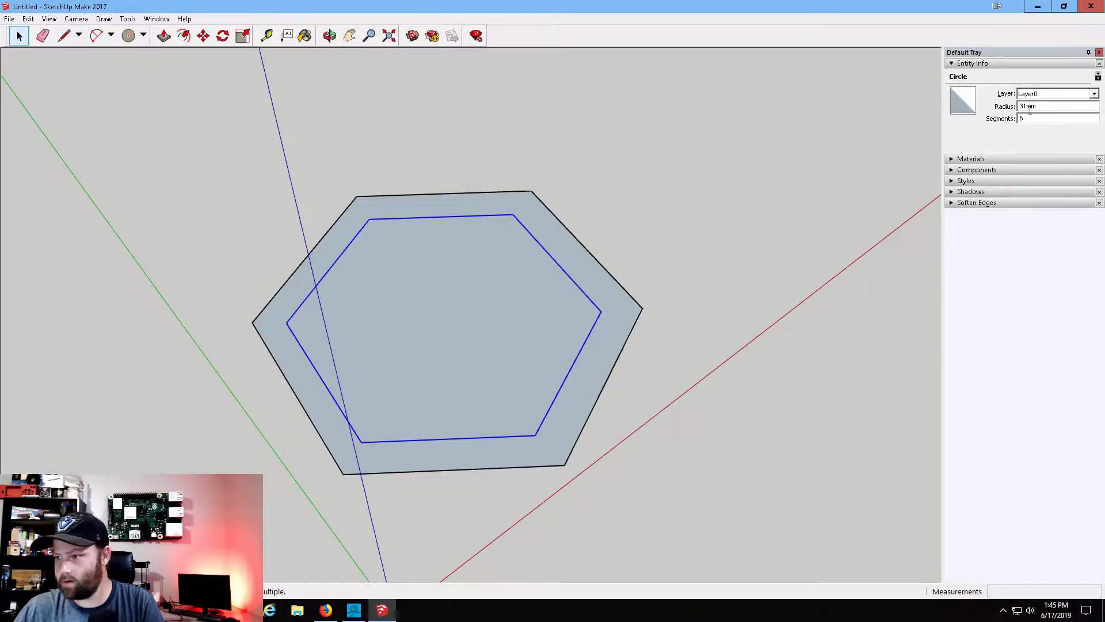
drag(1027, 109, 1020, 107)
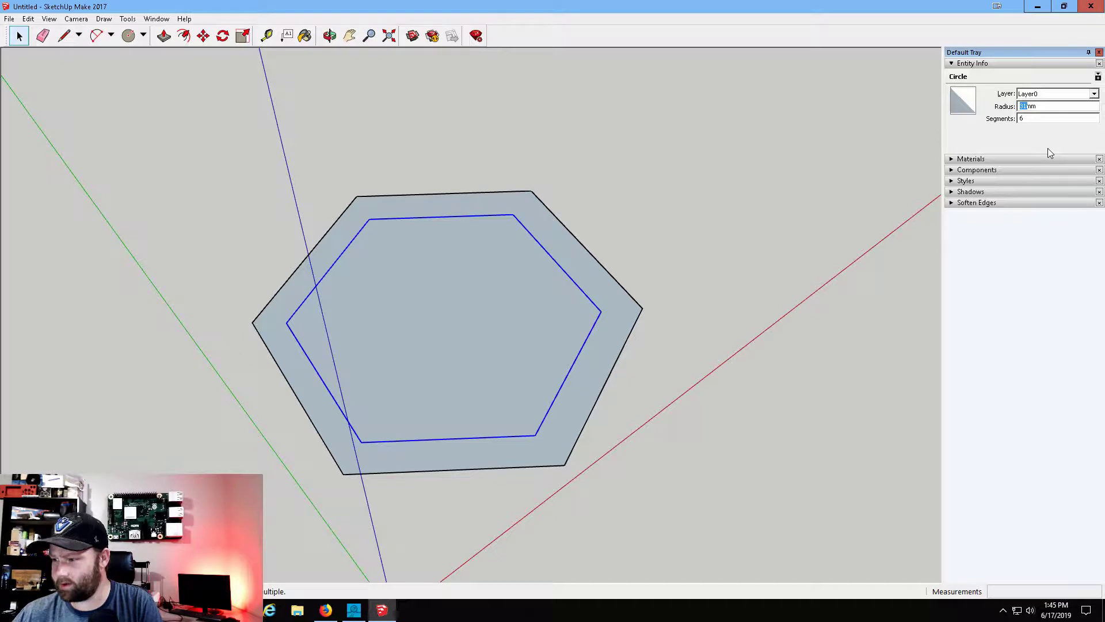
text(35)
key(Return)
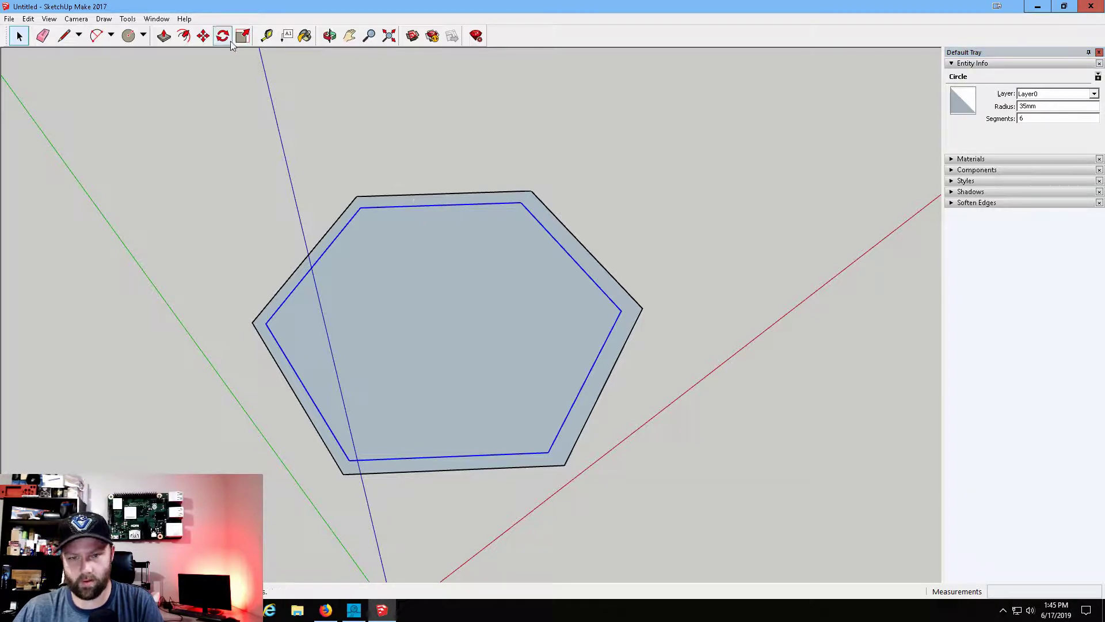
click(205, 37)
click(434, 343)
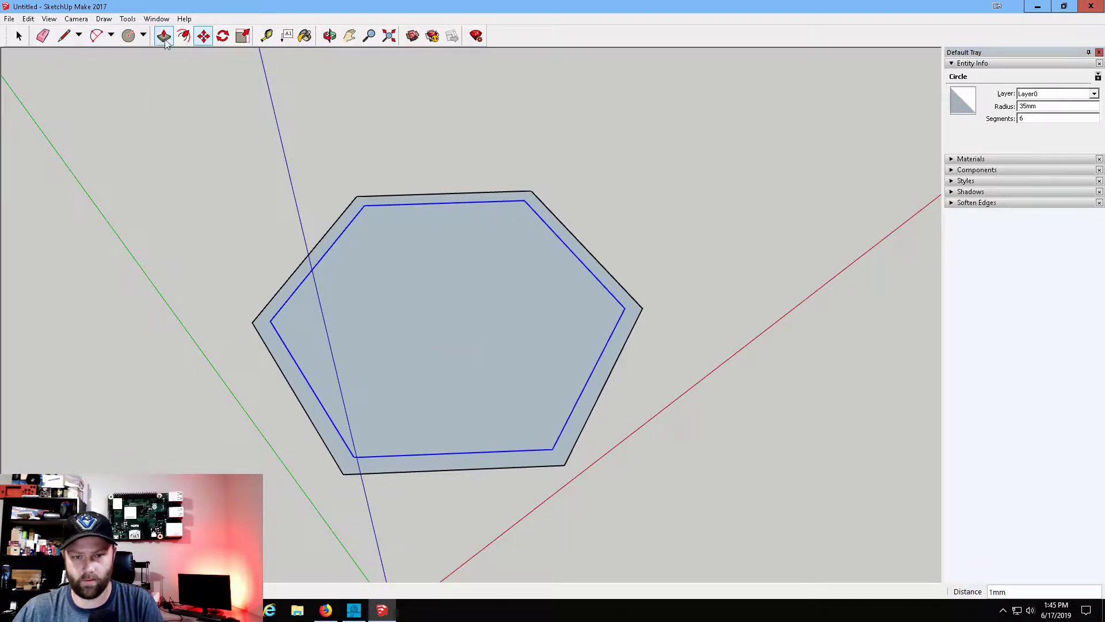
Measure the gap between the two hexagons on two adjacent sides, leaving guides offset about 3 mm from the measured edges.
click(266, 36)
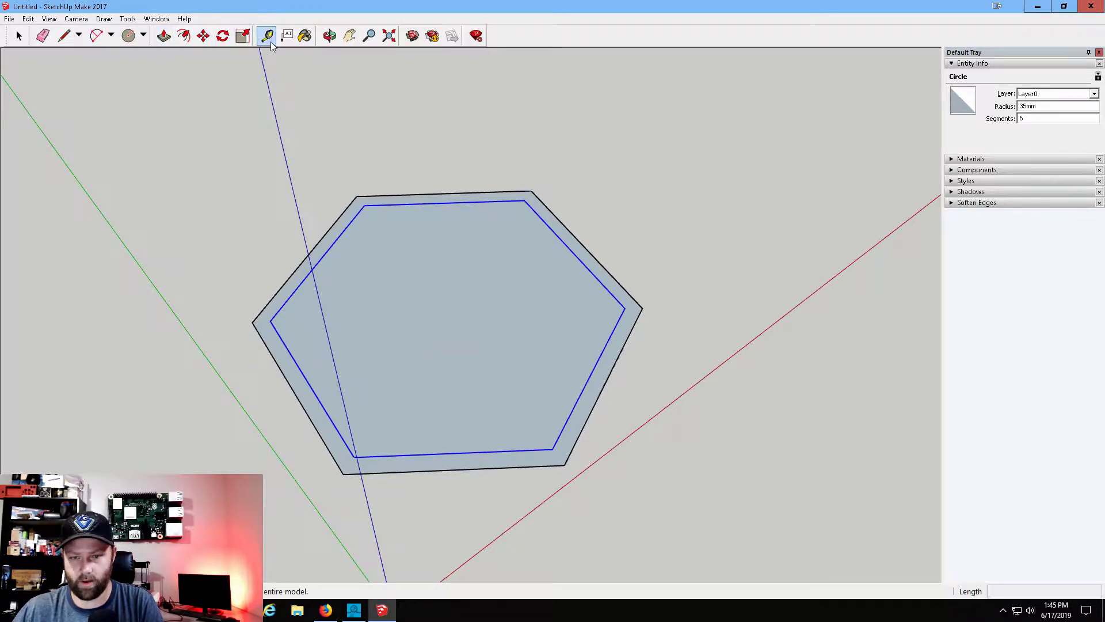
click(576, 403)
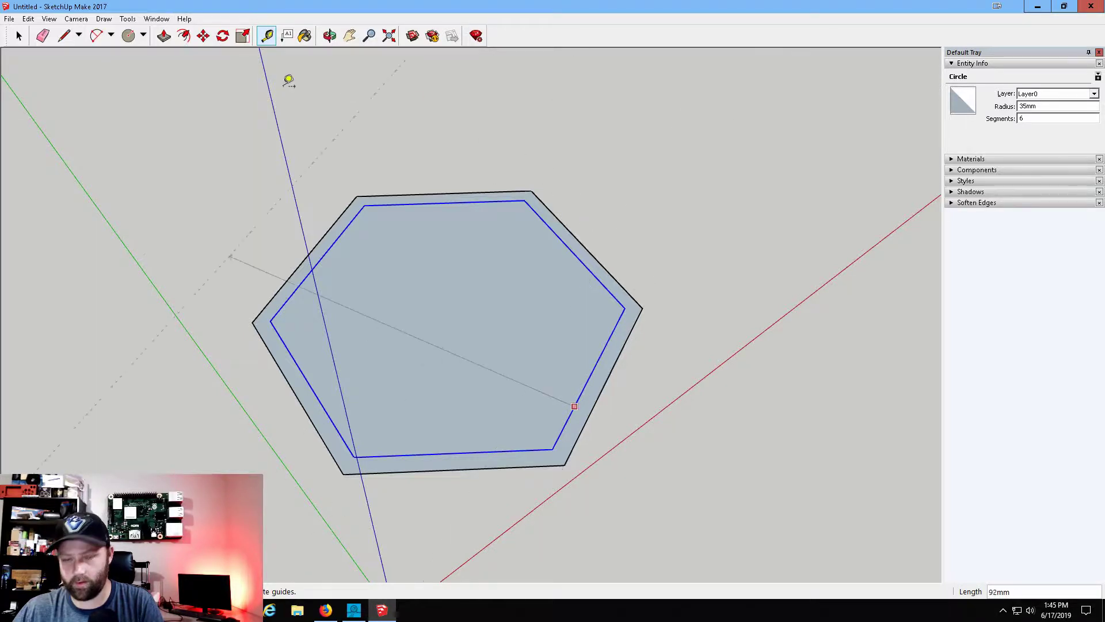
click(267, 35)
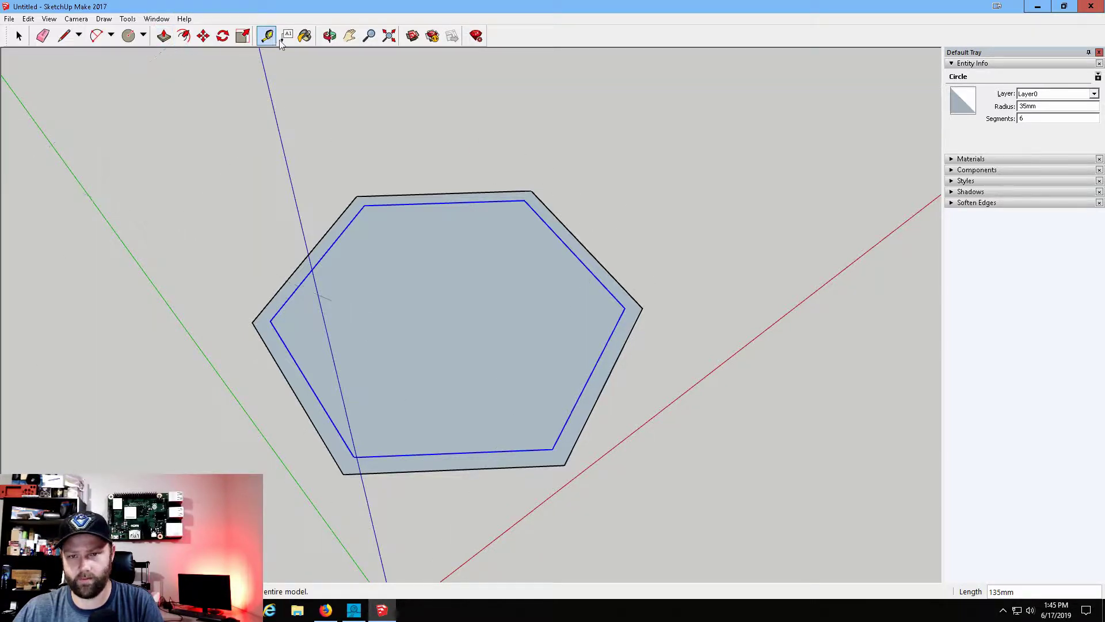
click(600, 261)
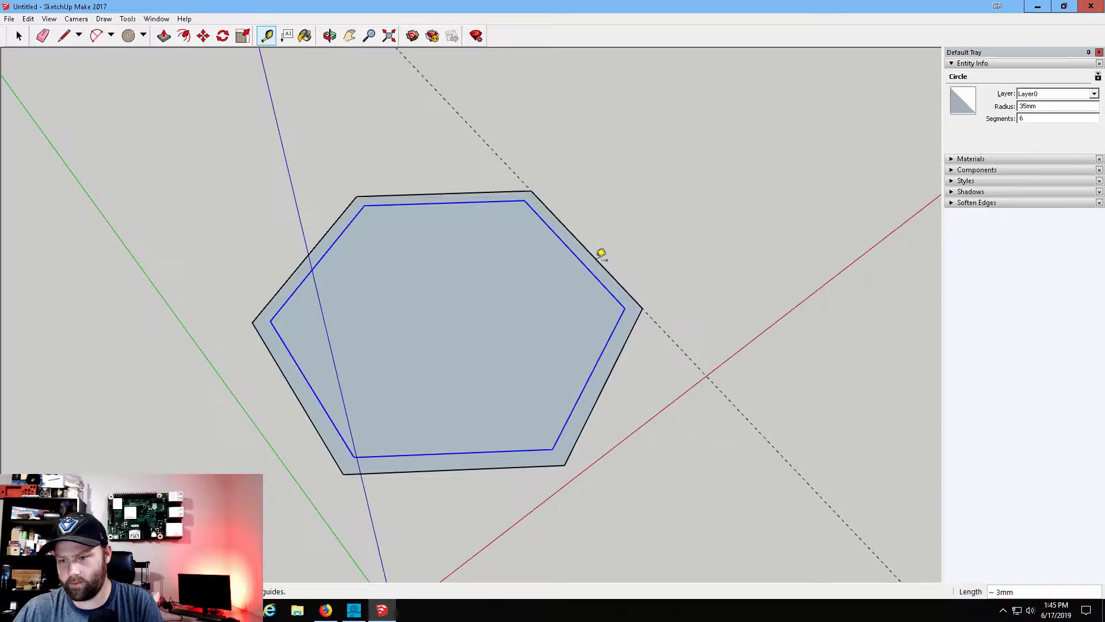
click(445, 194)
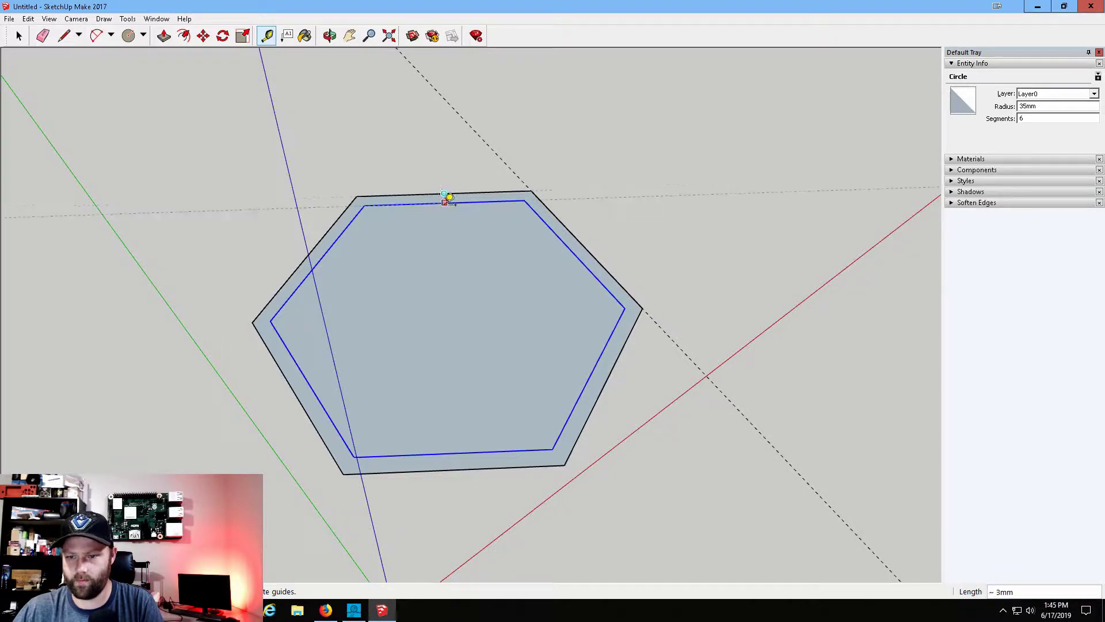
click(449, 199)
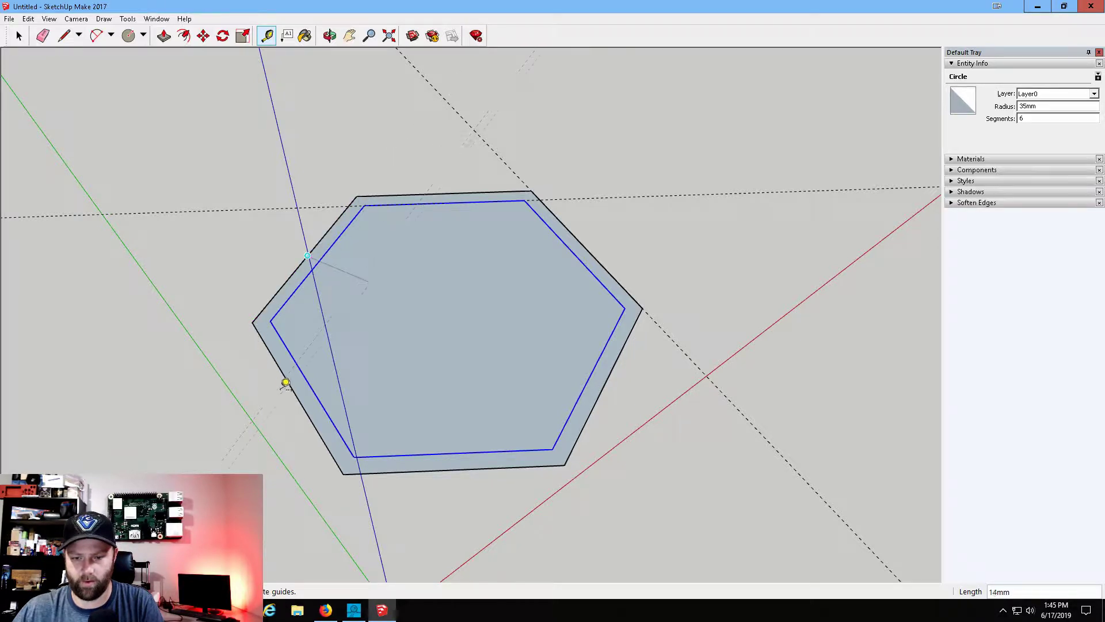
Measure the gap on a third side and the outer hexagon's width across opposite corners, leaving a guide for each.
click(266, 36)
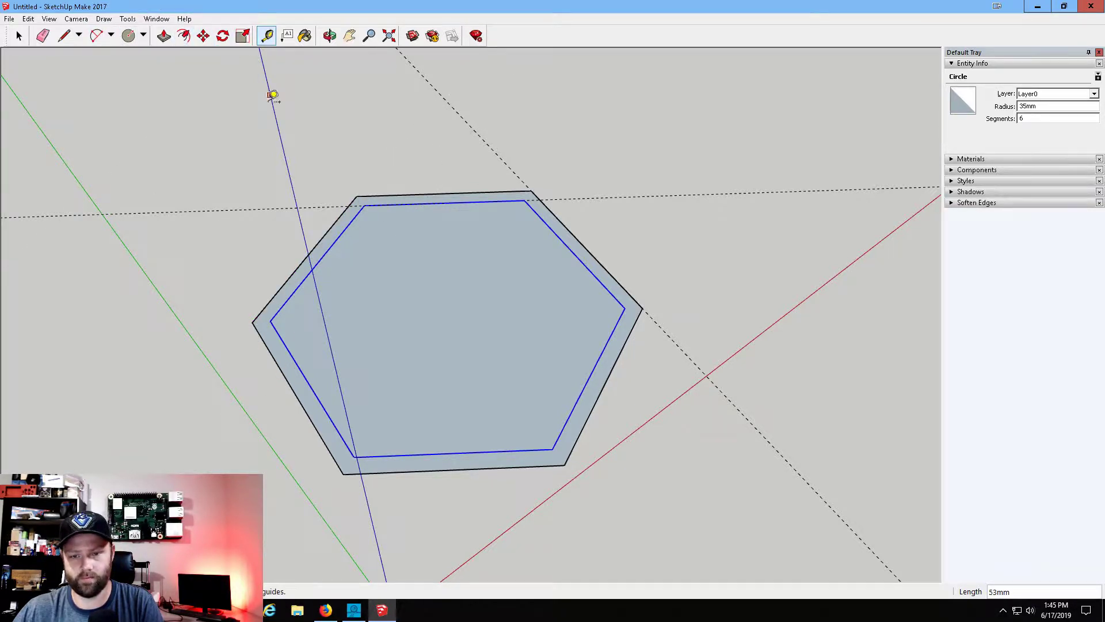
click(286, 379)
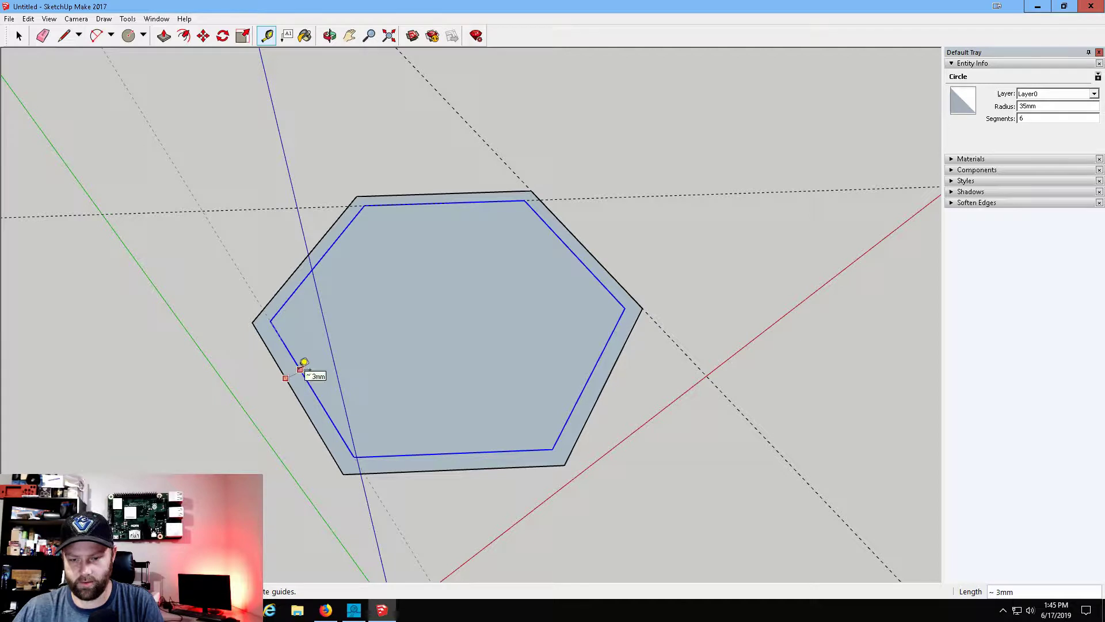
click(304, 364)
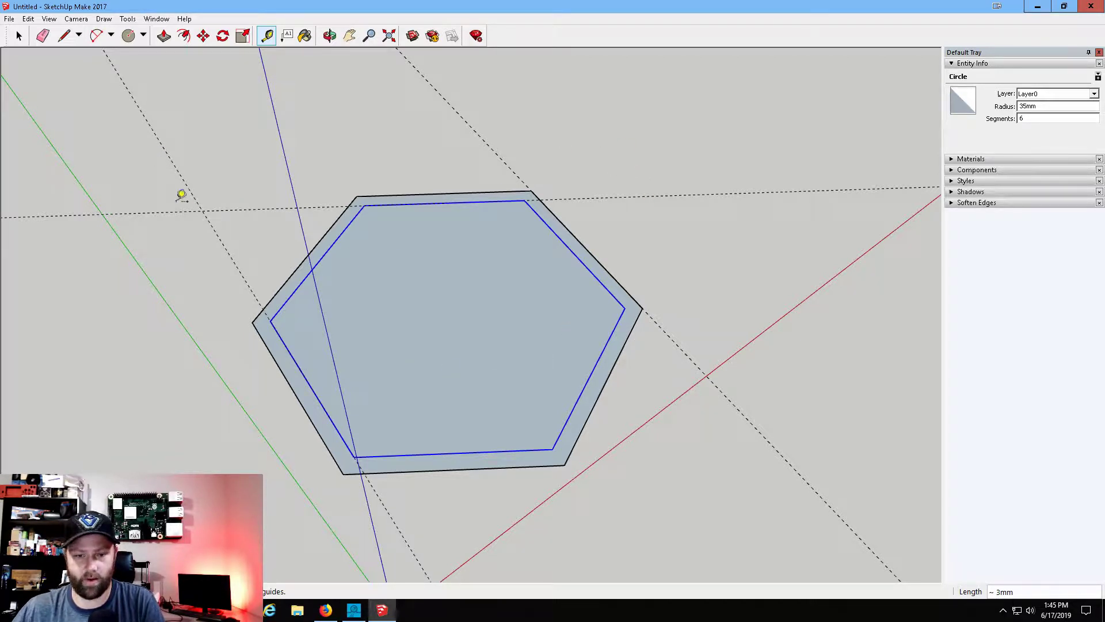
click(253, 321)
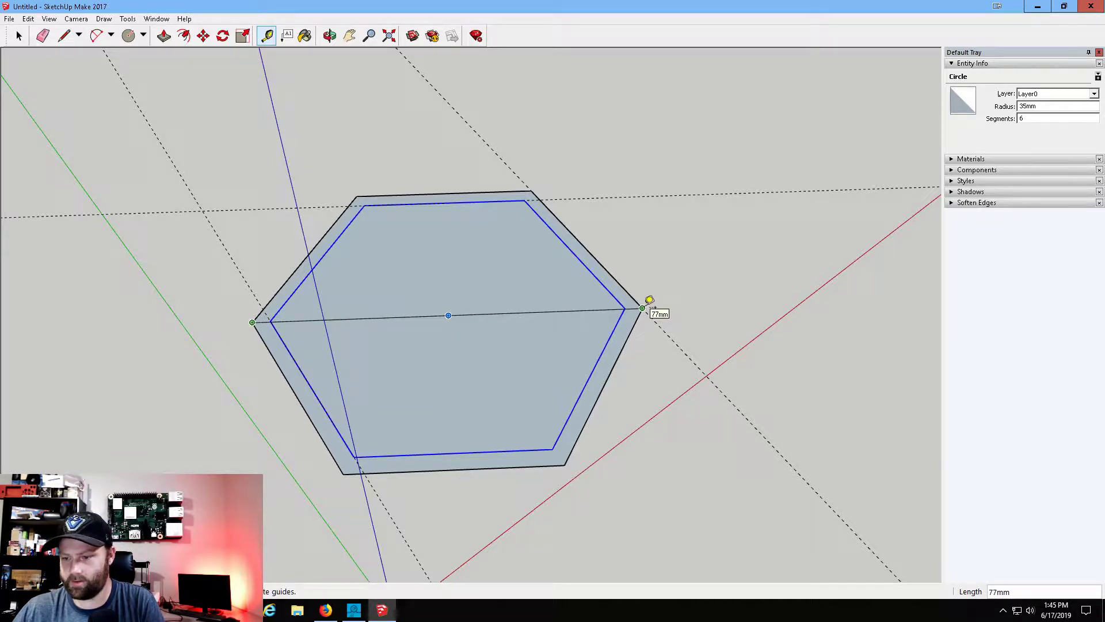
click(650, 301)
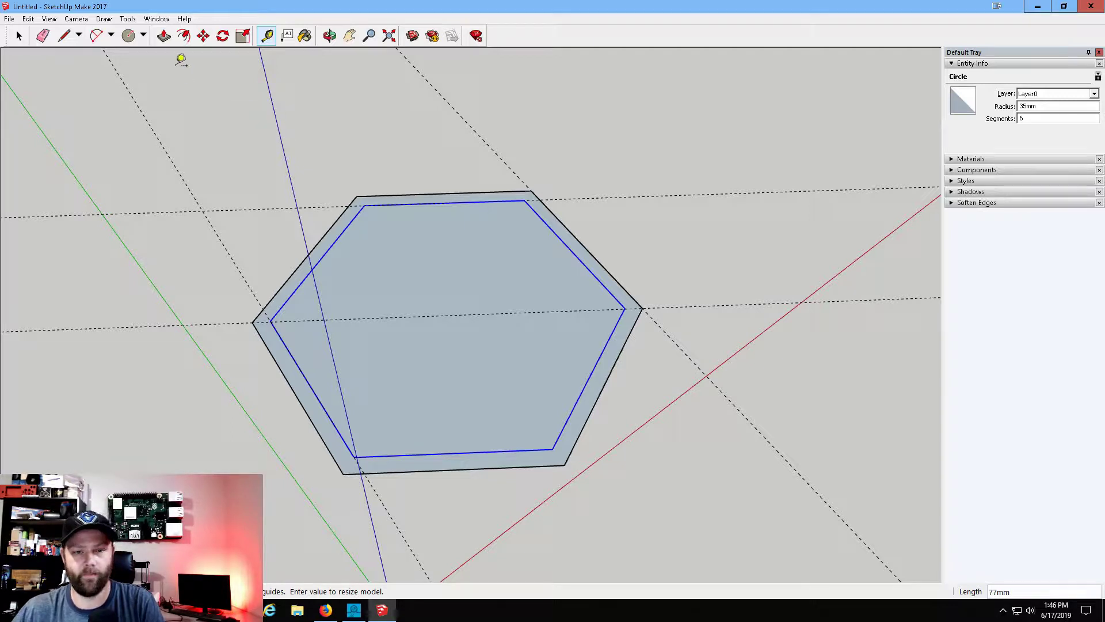
Push/Pull the inner hexagonal face 2 mm to form the holder's floor.
click(164, 36)
click(459, 388)
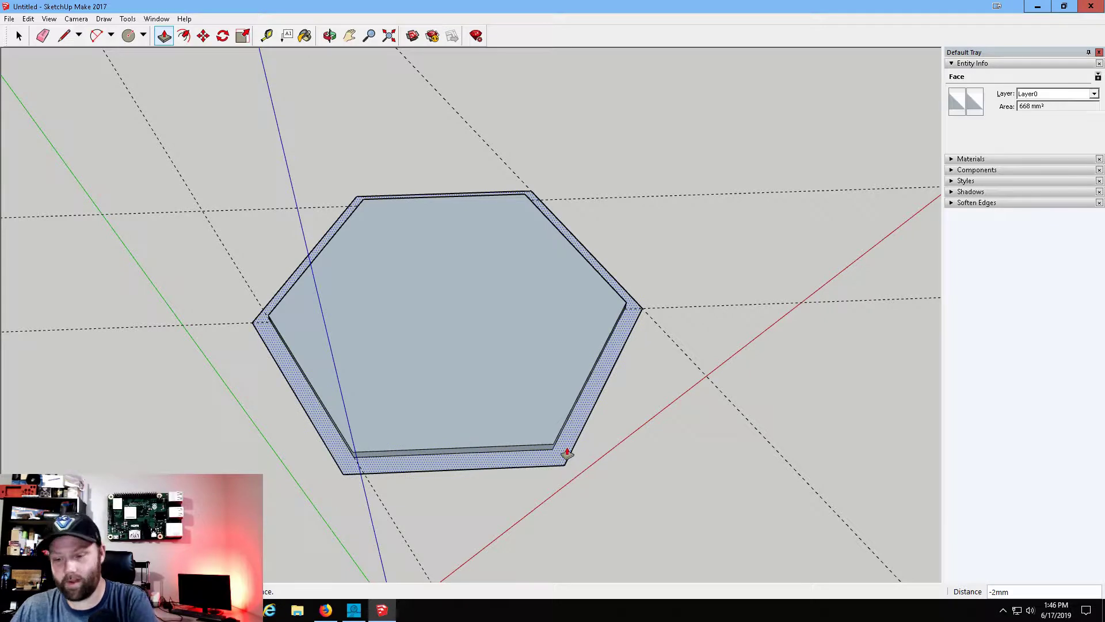
scroll(726, 367, down, 2)
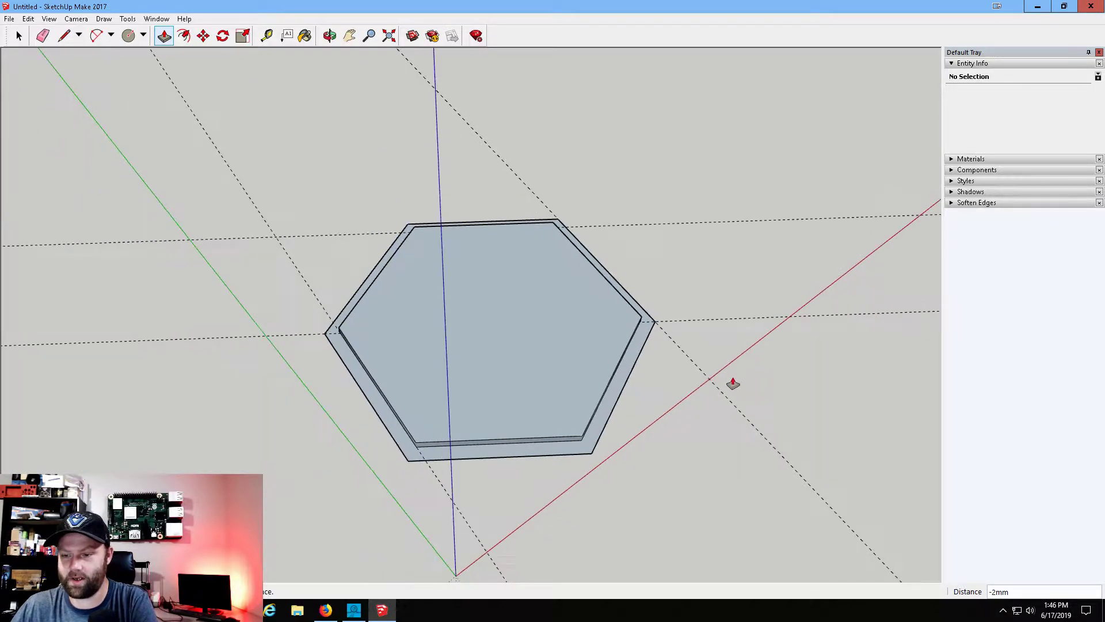
middle_drag(731, 382, 886, 360)
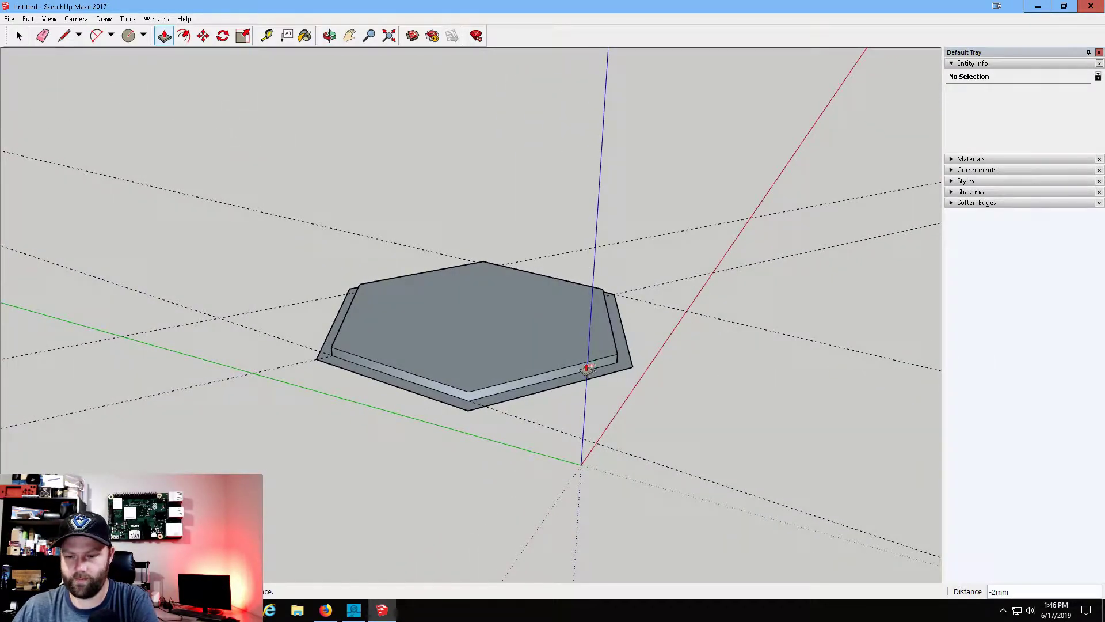
click(509, 353)
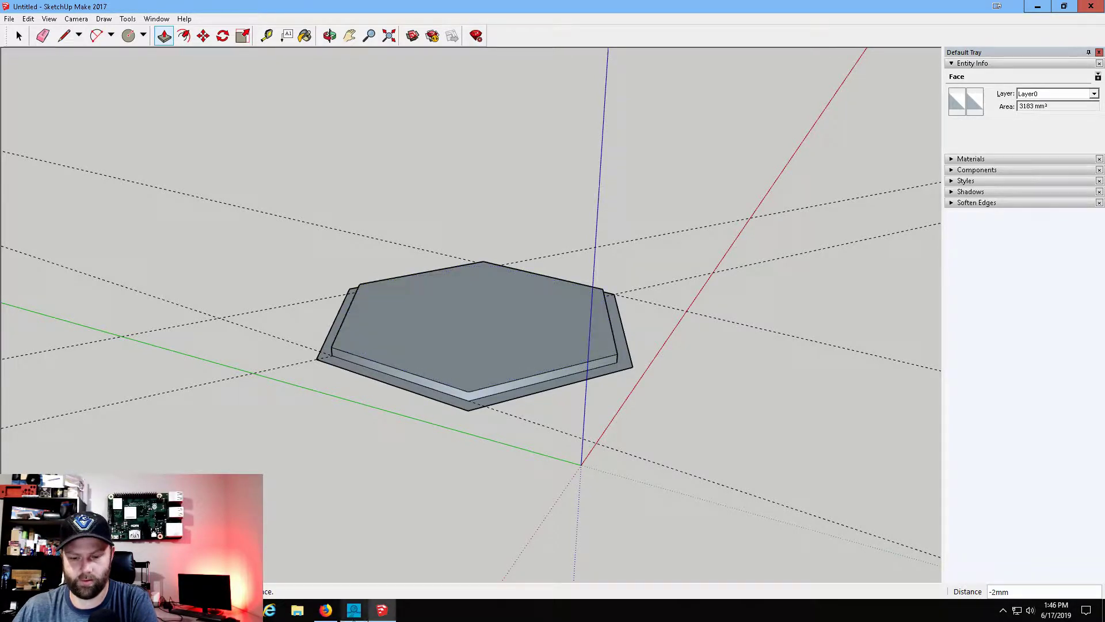
Switch to the Amazon listing of the gold hexagonal pencil holder in Firefox and examine the product photo showing its dimensions.
click(326, 610)
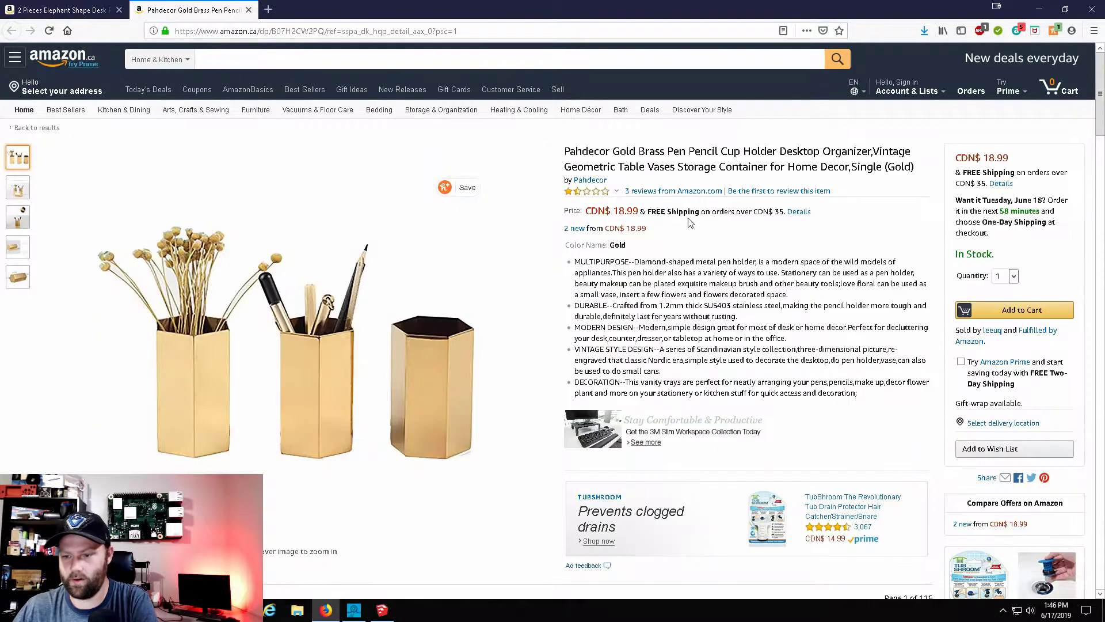
scroll(596, 231, down, 3)
scroll(595, 231, up, 2)
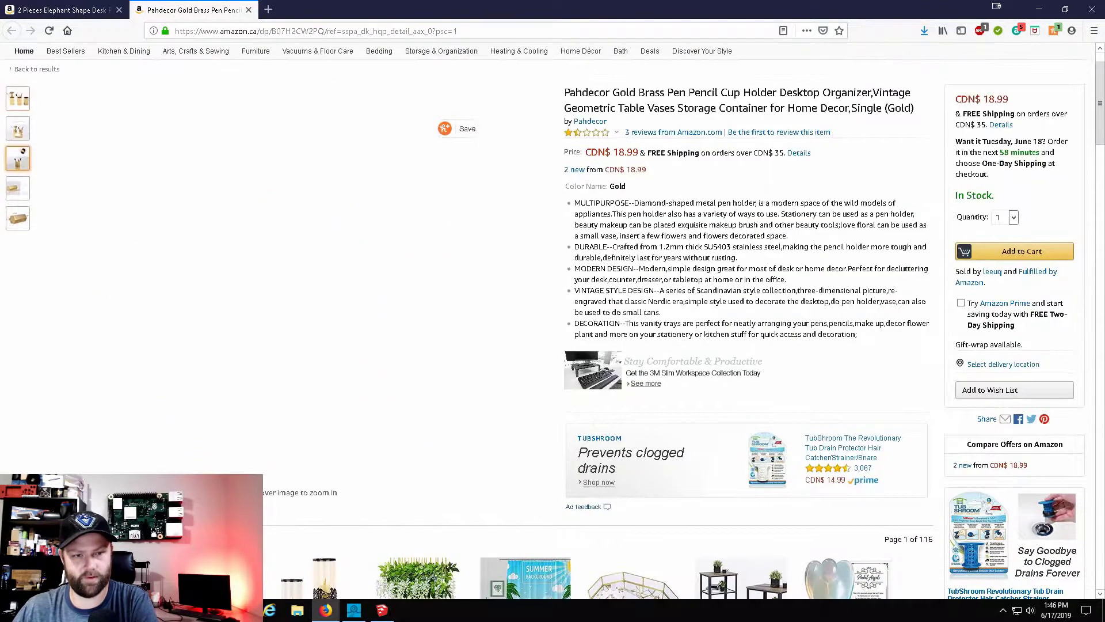
mouse_move(20, 144)
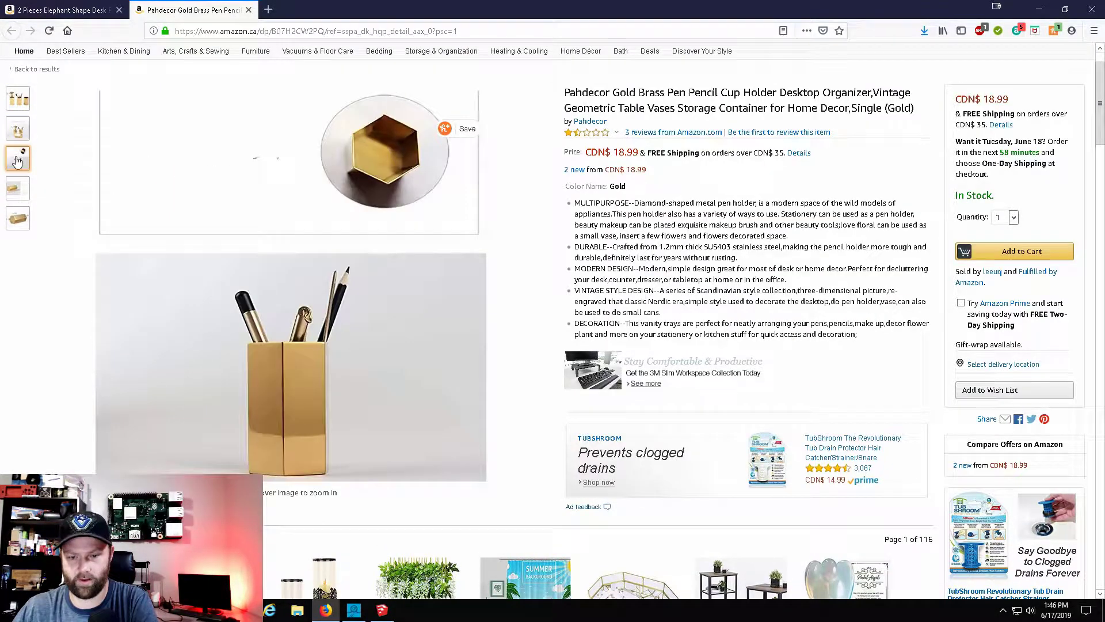
mouse_move(11, 185)
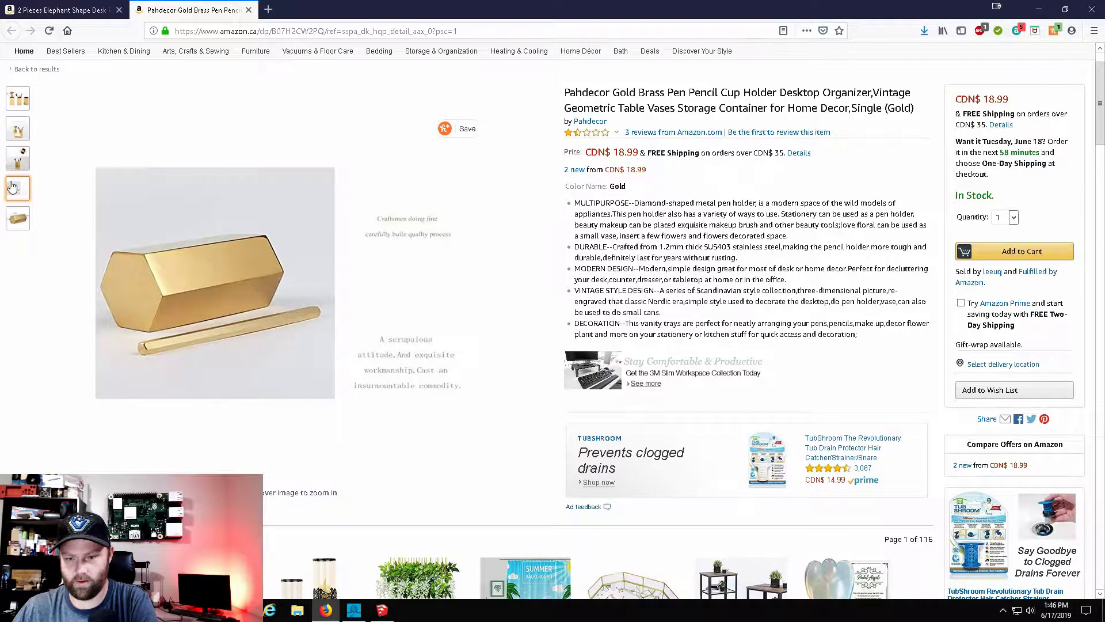
mouse_move(9, 217)
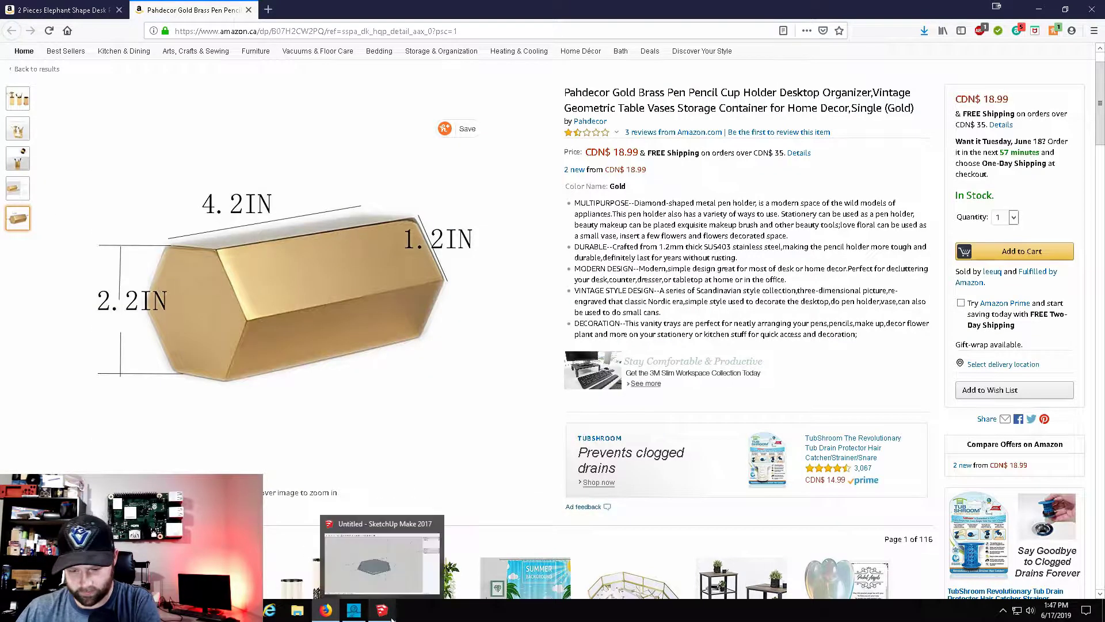
Return to SketchUp and Push/Pull the ring between the two hexagons up 104 mm to form the holder's walls.
click(384, 611)
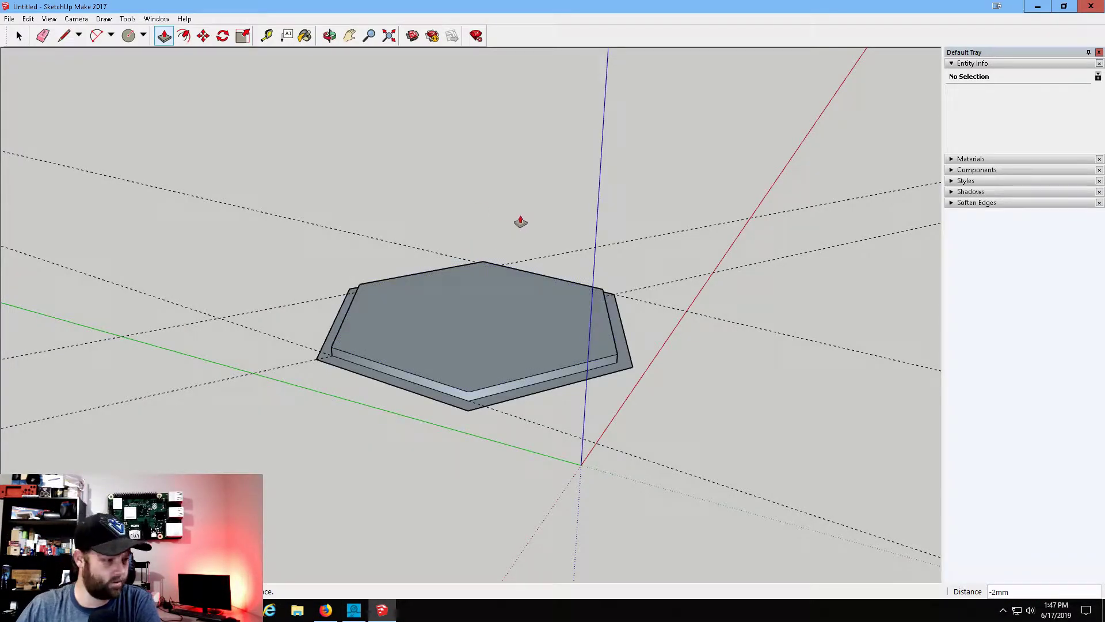
scroll(467, 331, up, 1)
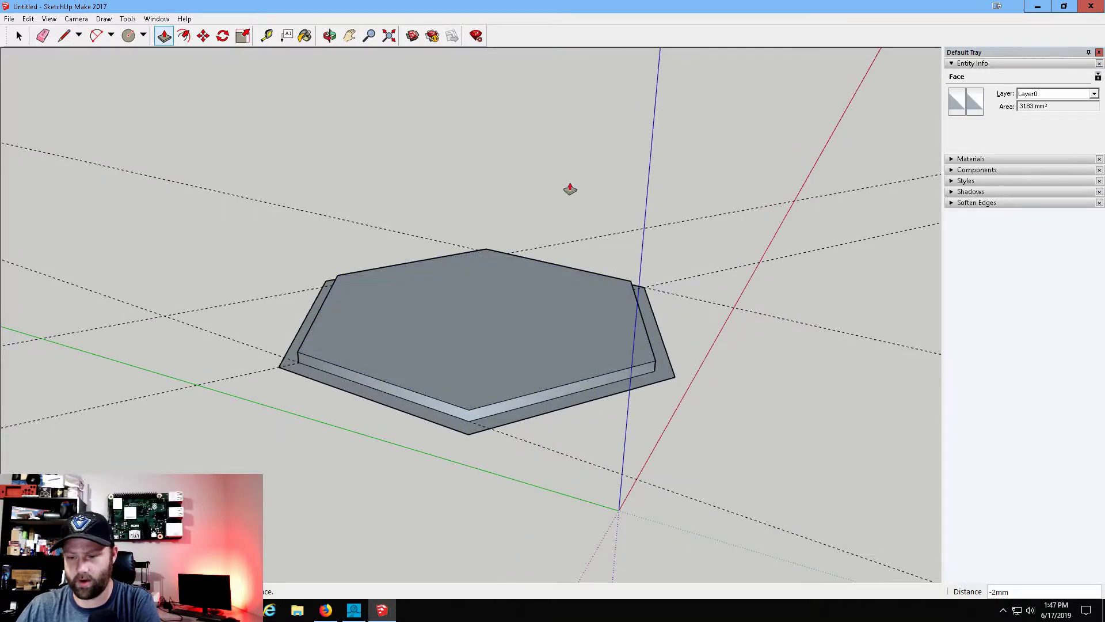
middle_drag(570, 187, 434, 305)
click(363, 375)
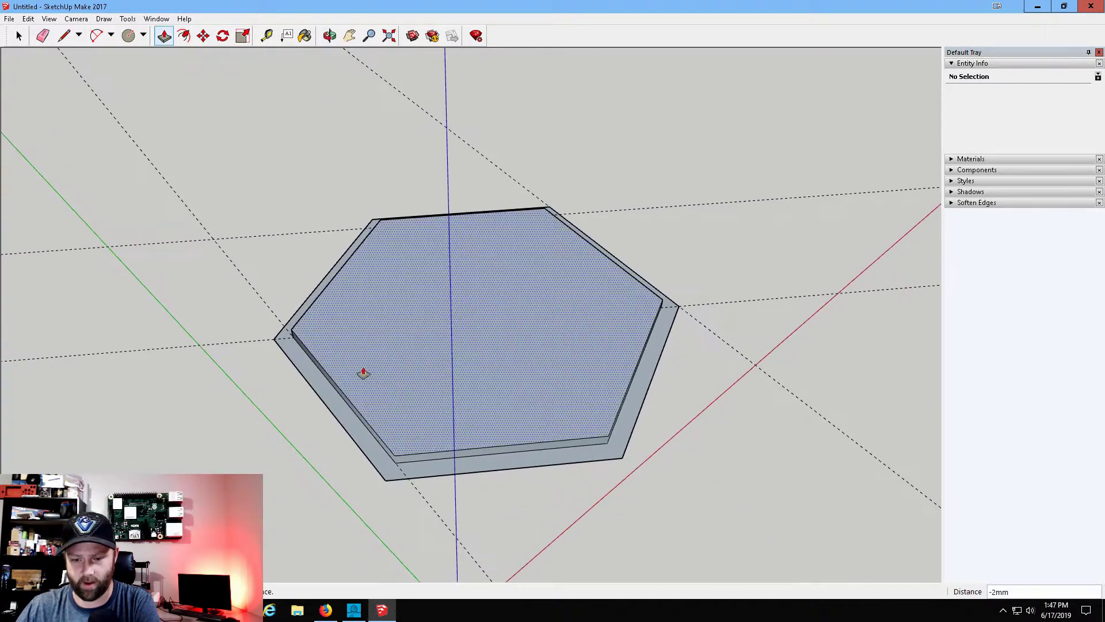
mouse_move(363, 375)
middle_down()
mouse_move(395, 313)
mouse_move(353, 383)
middle_up()
key(p)
click(349, 397)
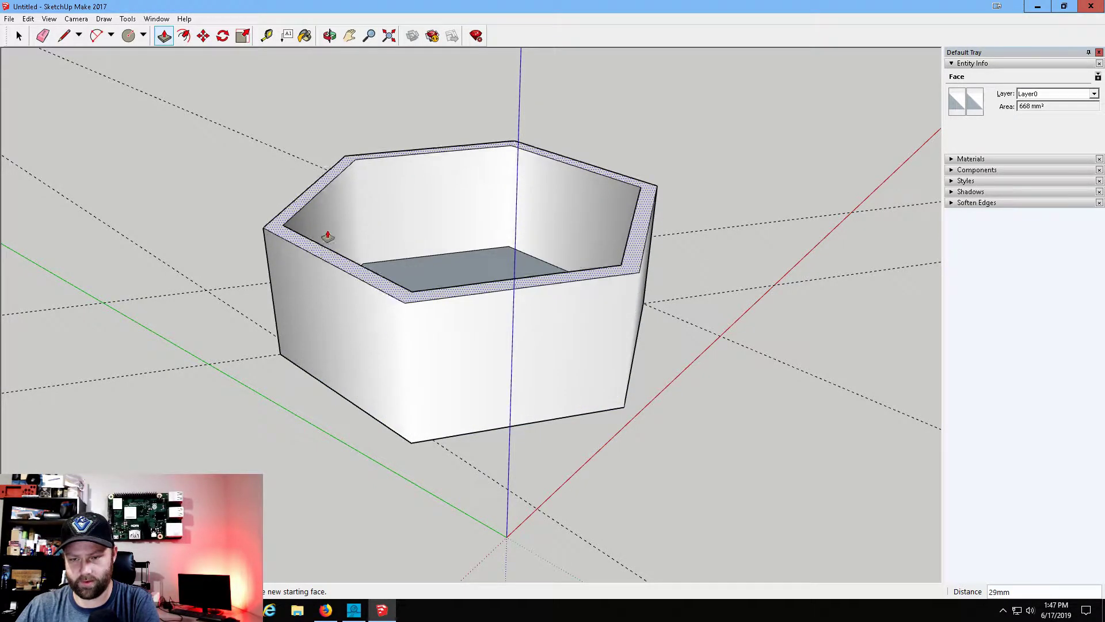
scroll(338, 82, up, 3)
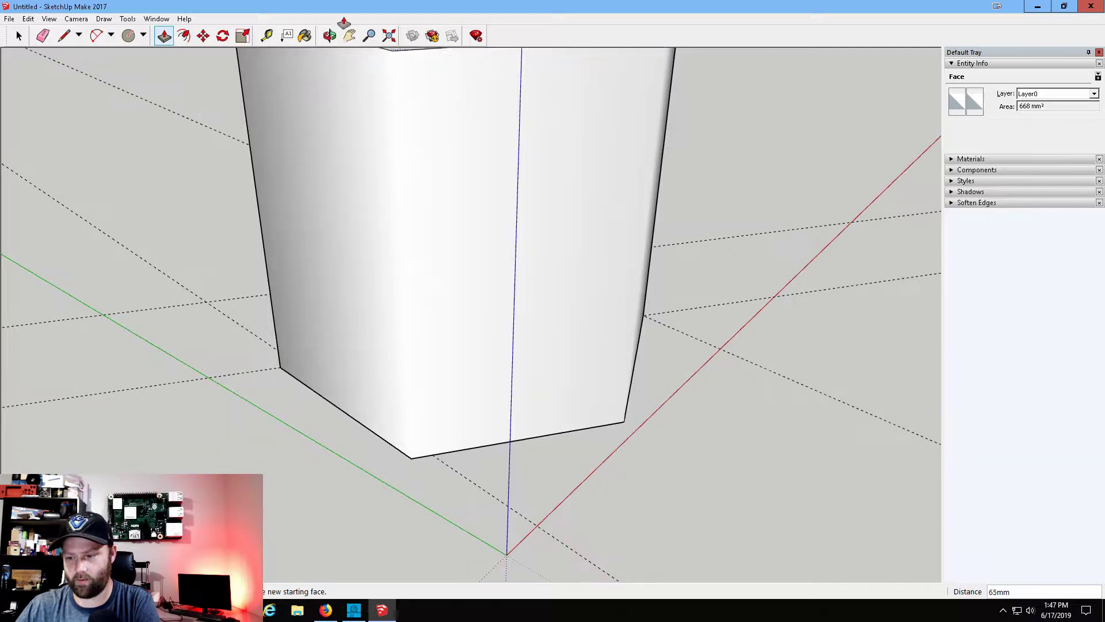
scroll(353, 63, up, 2)
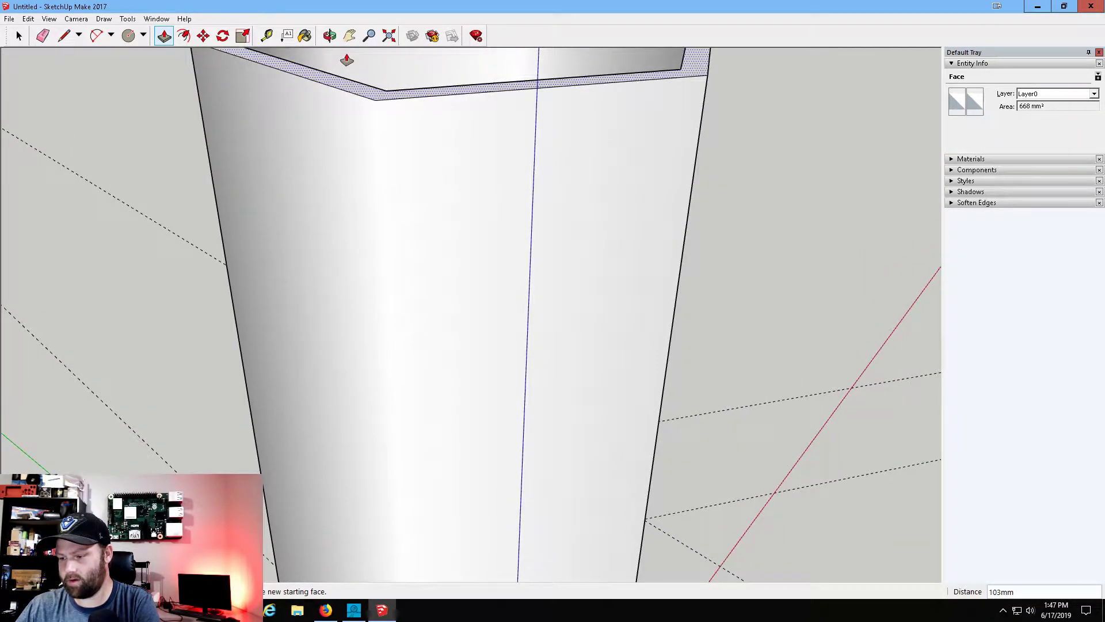
scroll(345, 54, down, 2)
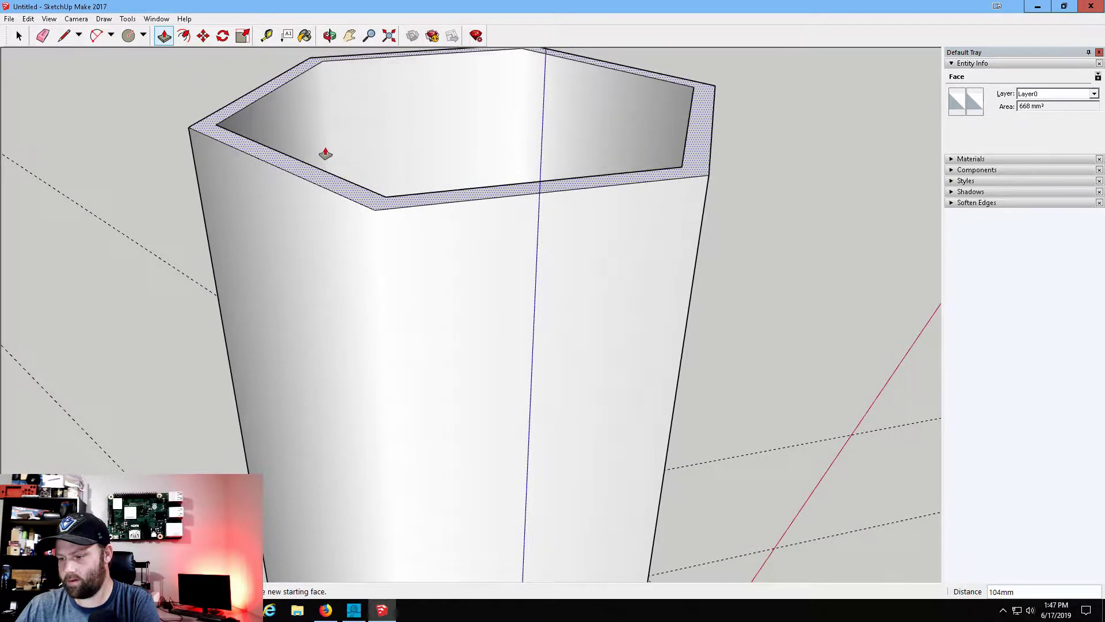
click(324, 152)
scroll(510, 234, down, 3)
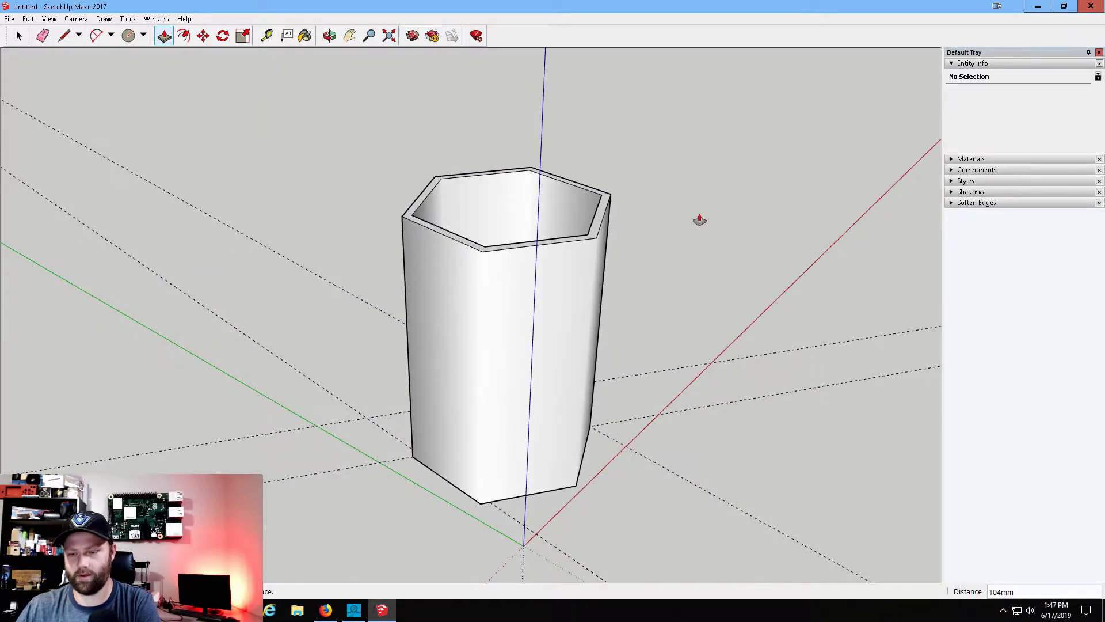
Erase the dashed guide lines around the hexagonal holder with the Eraser.
middle_drag(698, 217, 607, 421)
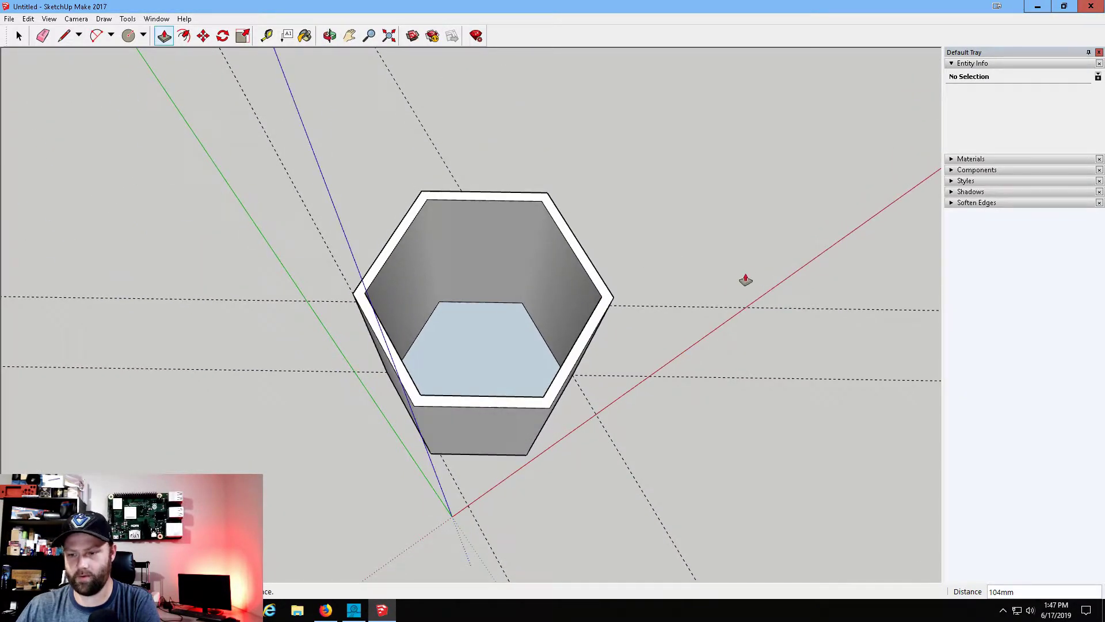
middle_drag(745, 278, 525, 175)
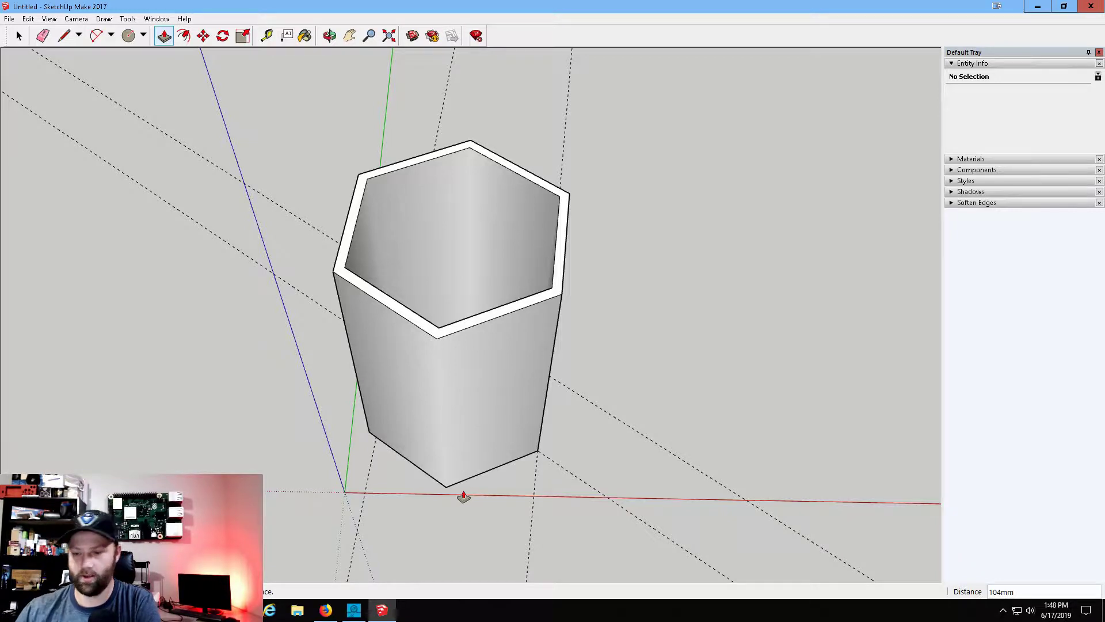
scroll(707, 288, down, 1)
click(43, 35)
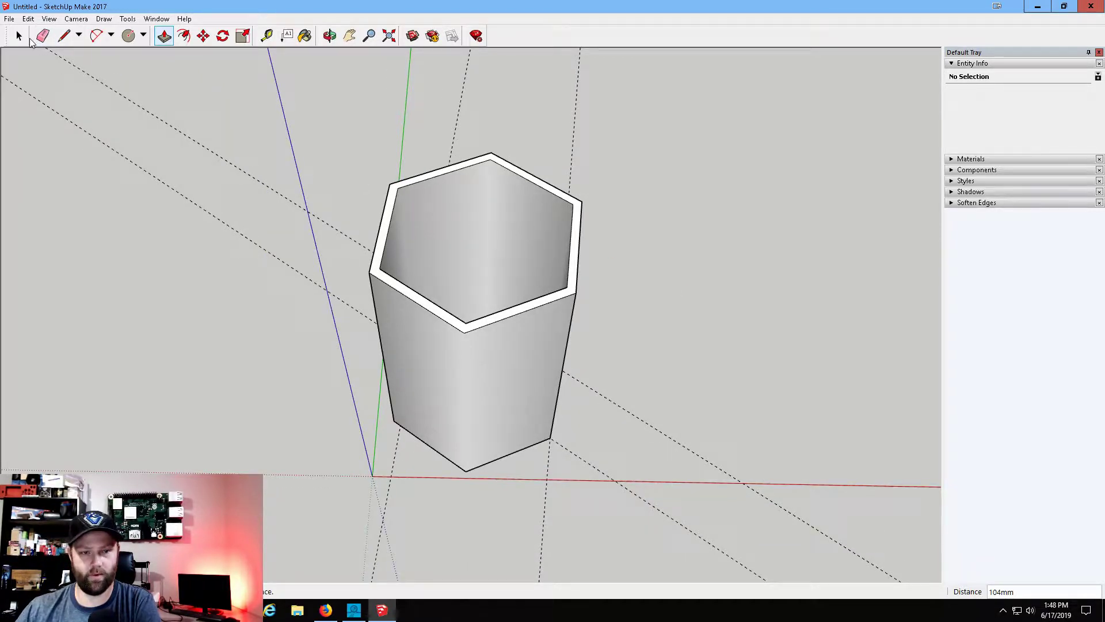
mouse_move(330, 178)
mouse_down()
mouse_move(430, 138)
mouse_move(720, 161)
mouse_move(735, 434)
mouse_move(919, 235)
mouse_up()
Draw 106 mm vertical edges between the top and bottom corners on both sides of the holder's front wall face.
mouse_move(919, 234)
middle_down()
mouse_move(481, 165)
mouse_move(365, 55)
mouse_move(320, 148)
mouse_move(639, 170)
mouse_move(651, 190)
mouse_move(739, 137)
middle_up()
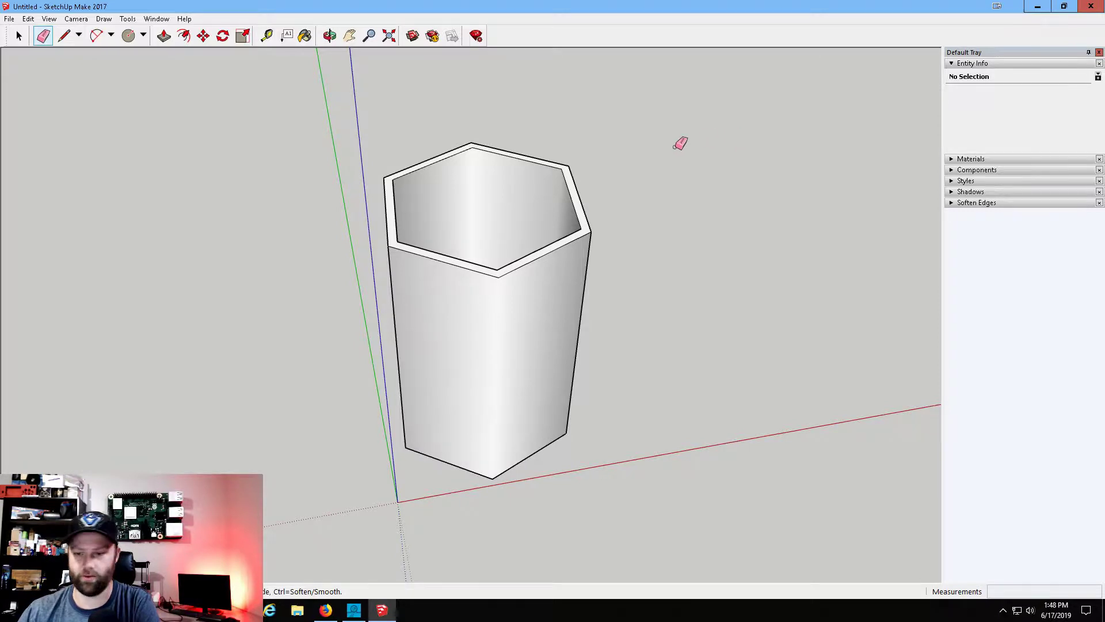
scroll(716, 147, down, 3)
scroll(715, 164, up, 4)
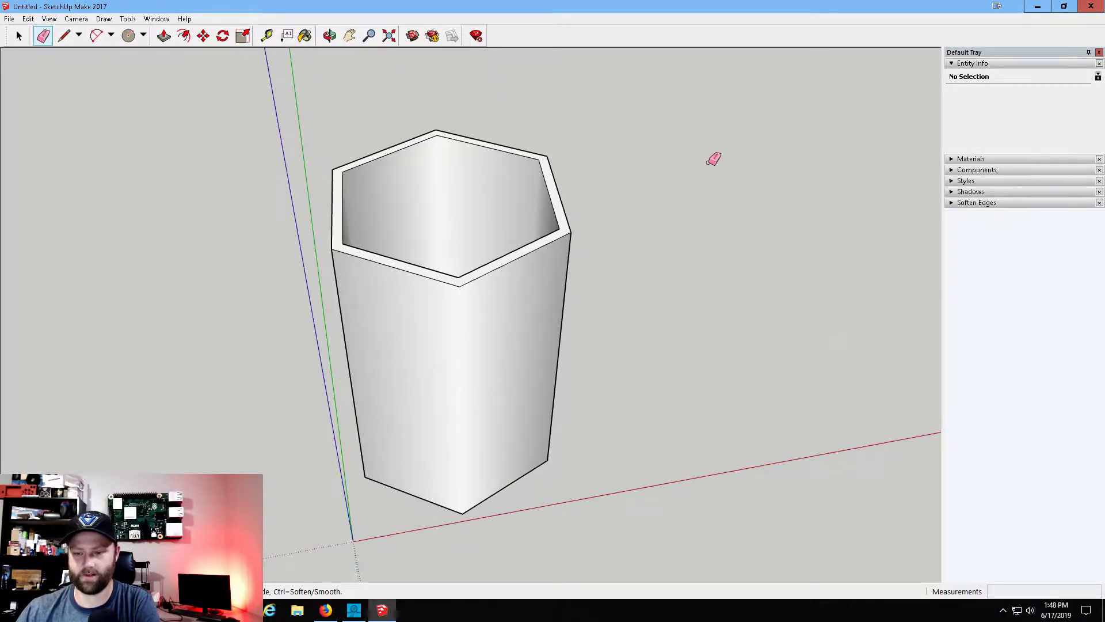
mouse_move(737, 121)
middle_down()
mouse_move(552, 321)
mouse_move(563, 371)
mouse_move(681, 384)
mouse_move(694, 351)
mouse_move(680, 250)
middle_up()
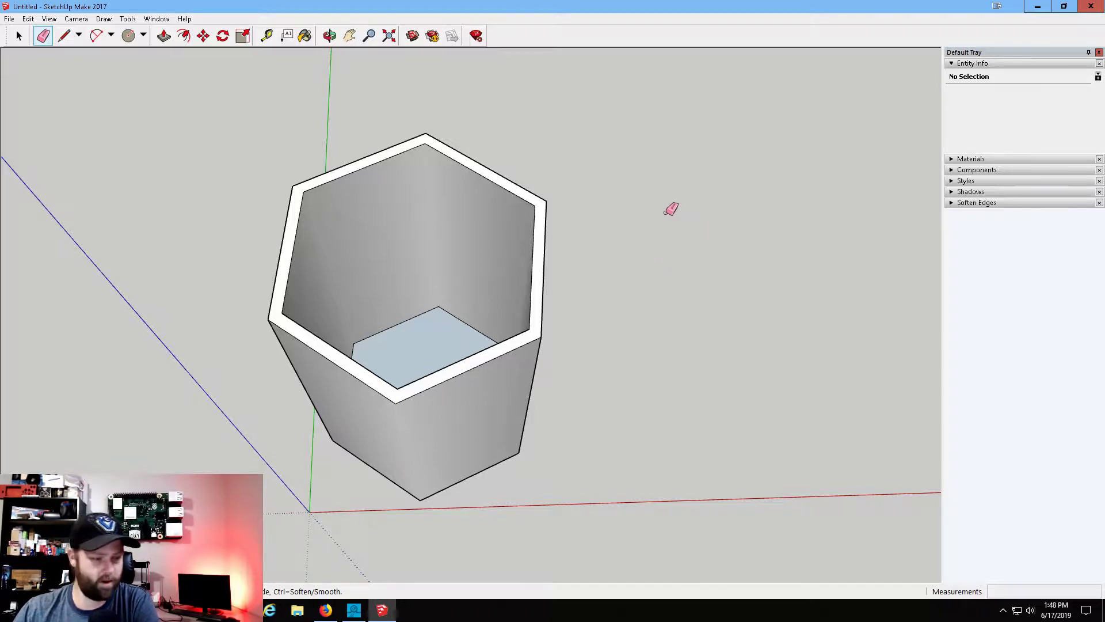
mouse_move(691, 300)
middle_down()
mouse_move(685, 315)
mouse_move(631, 140)
mouse_move(637, 178)
middle_up()
key(e)
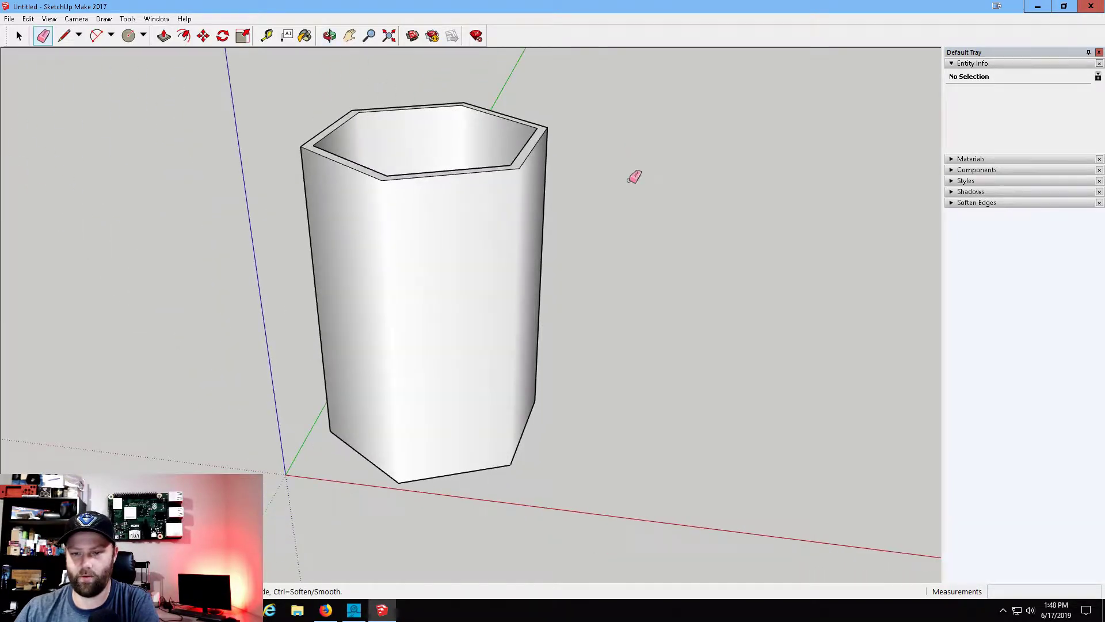
click(63, 36)
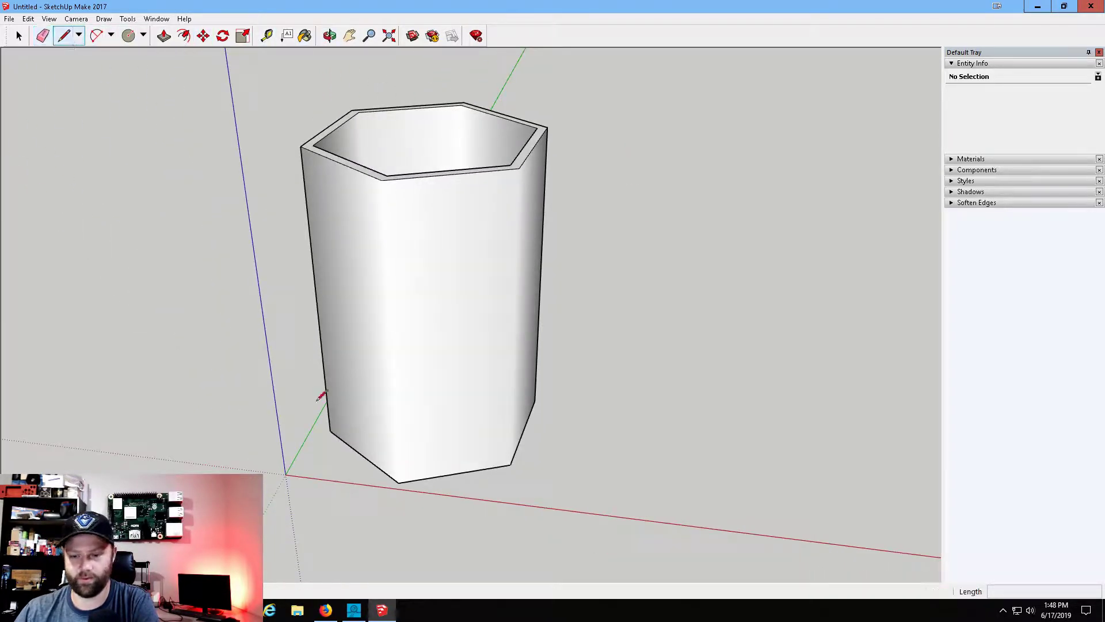
click(398, 482)
click(382, 180)
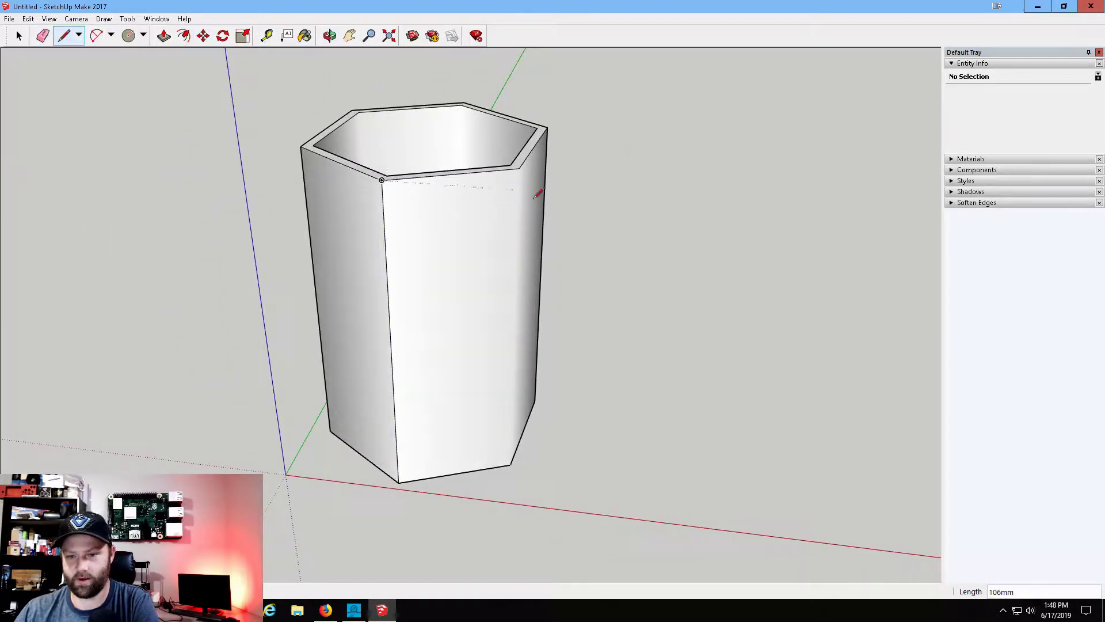
click(519, 167)
click(511, 465)
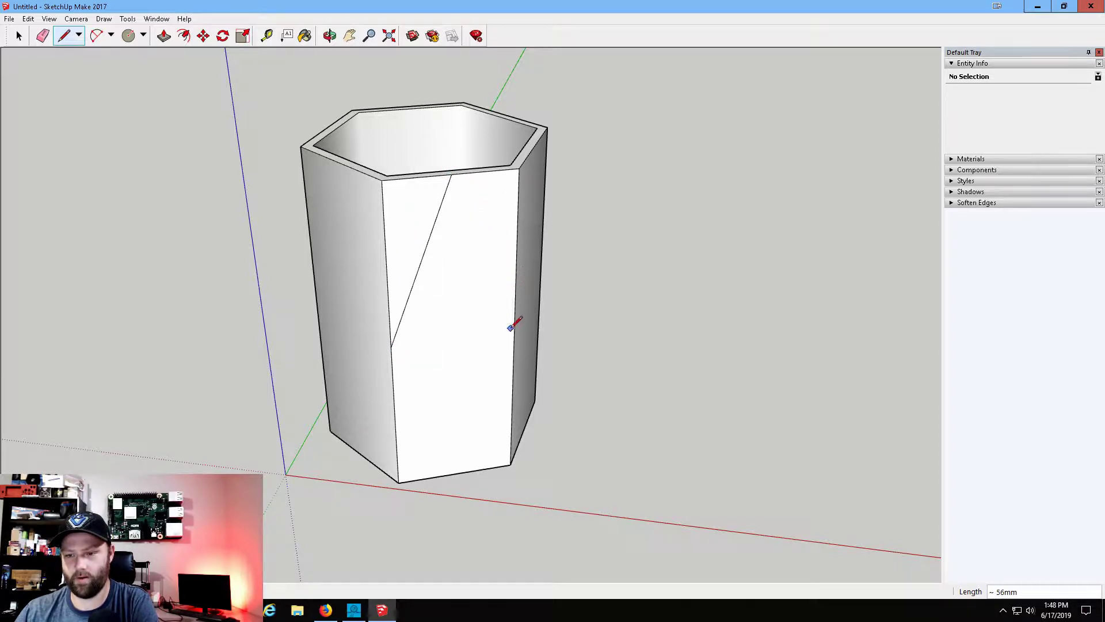
Draw a diamond on the front wall face with lines joining the midpoints of its four edges.
click(456, 181)
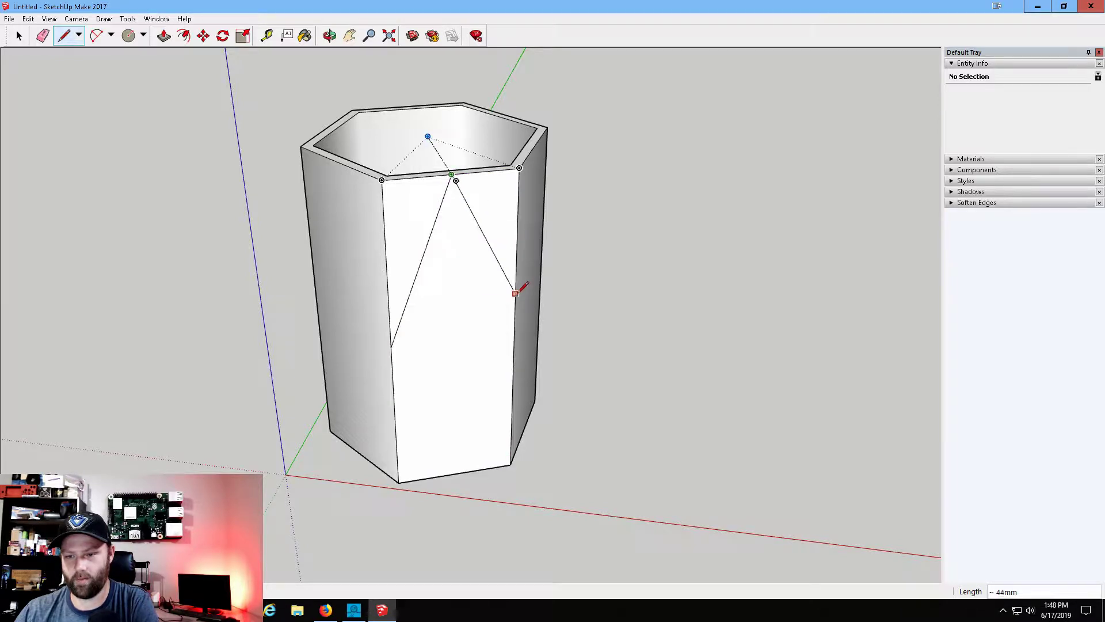
click(514, 332)
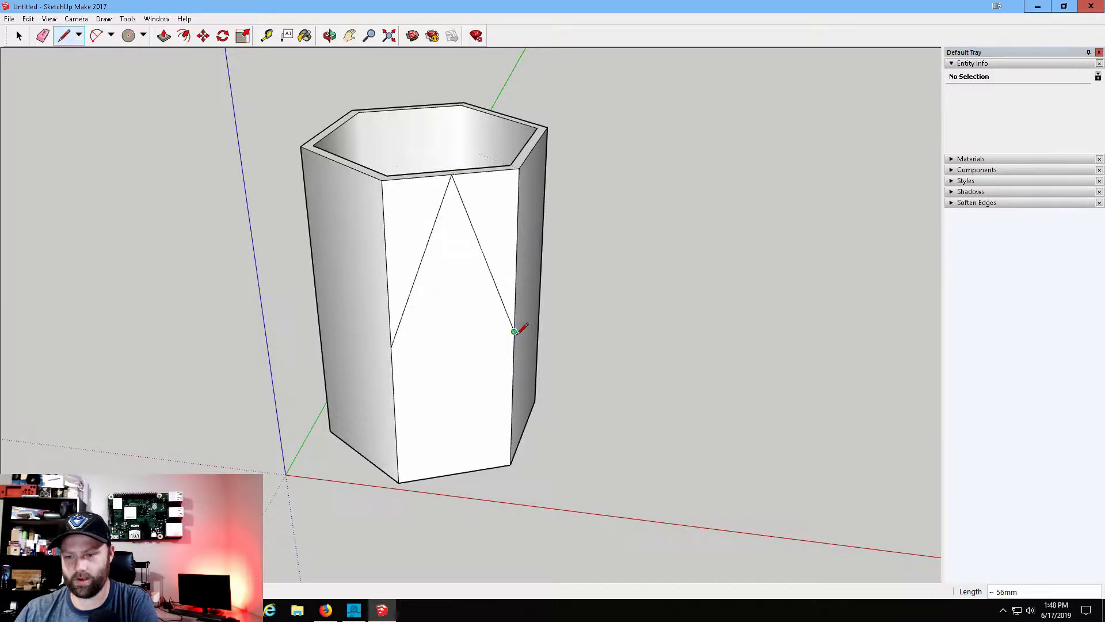
click(458, 472)
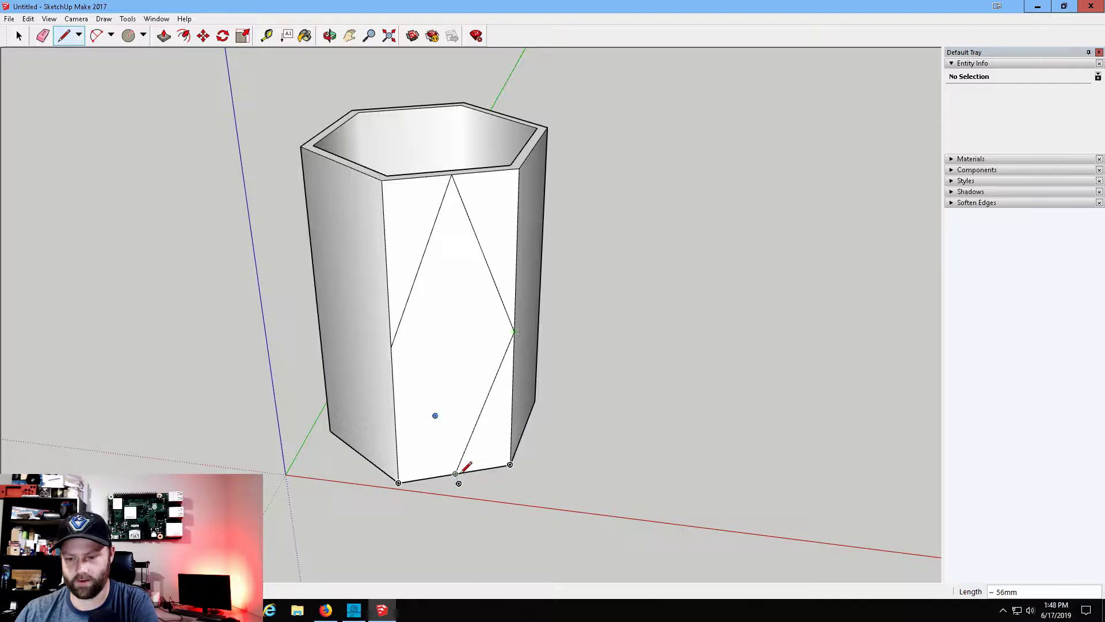
click(391, 345)
click(457, 473)
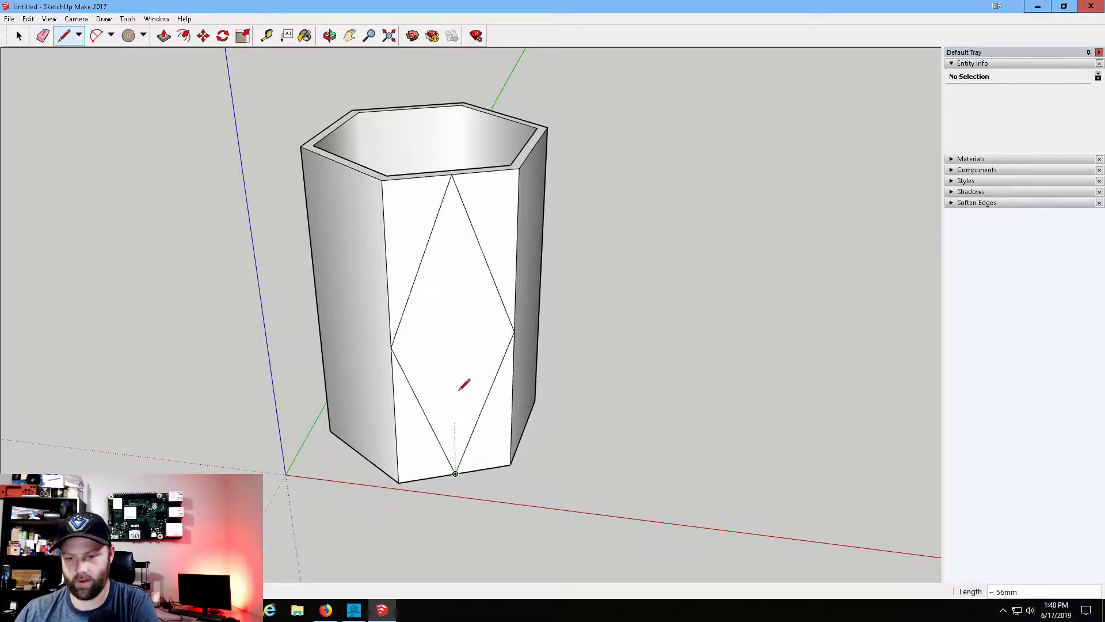
Try recessing the diamond face about 3 mm, cancel that, and Push/Pull it 1 mm into the wall instead.
click(163, 36)
click(448, 264)
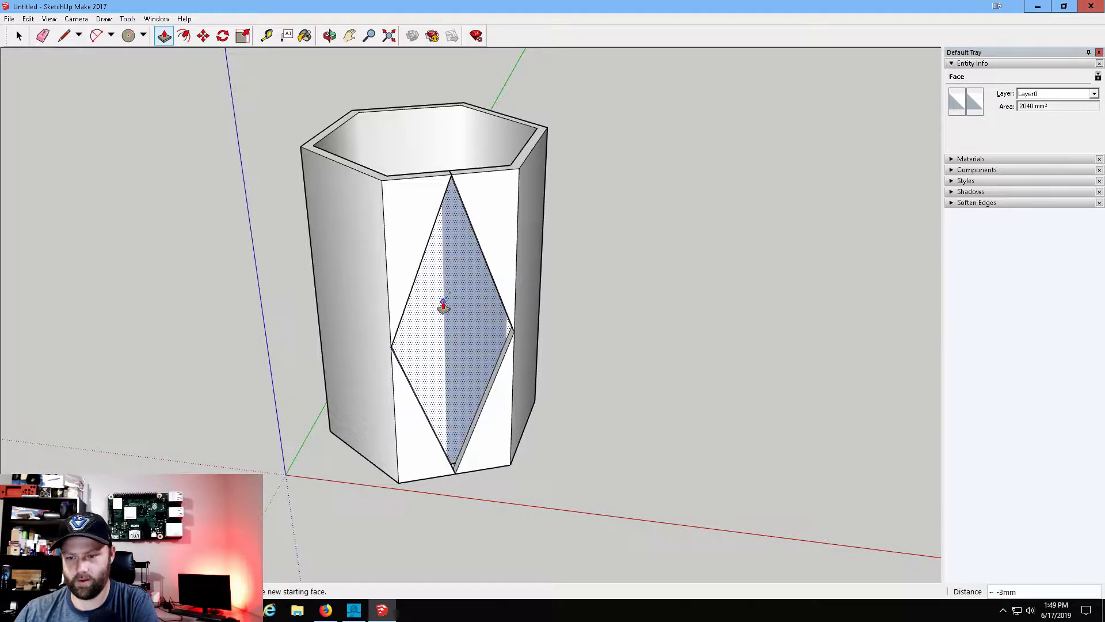
click(449, 361)
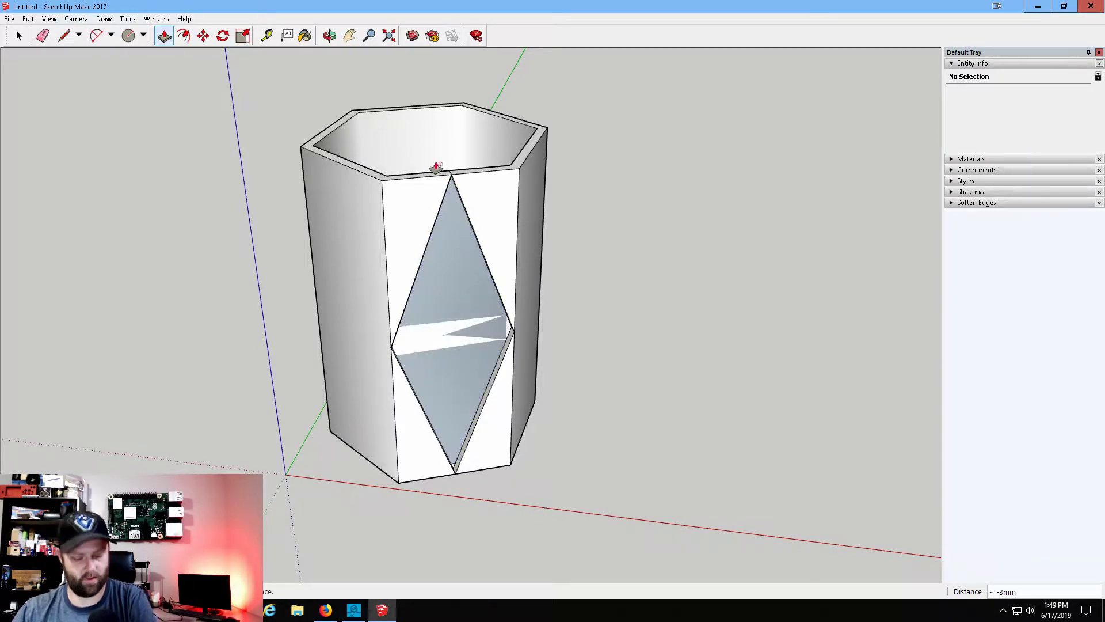
key(Escape)
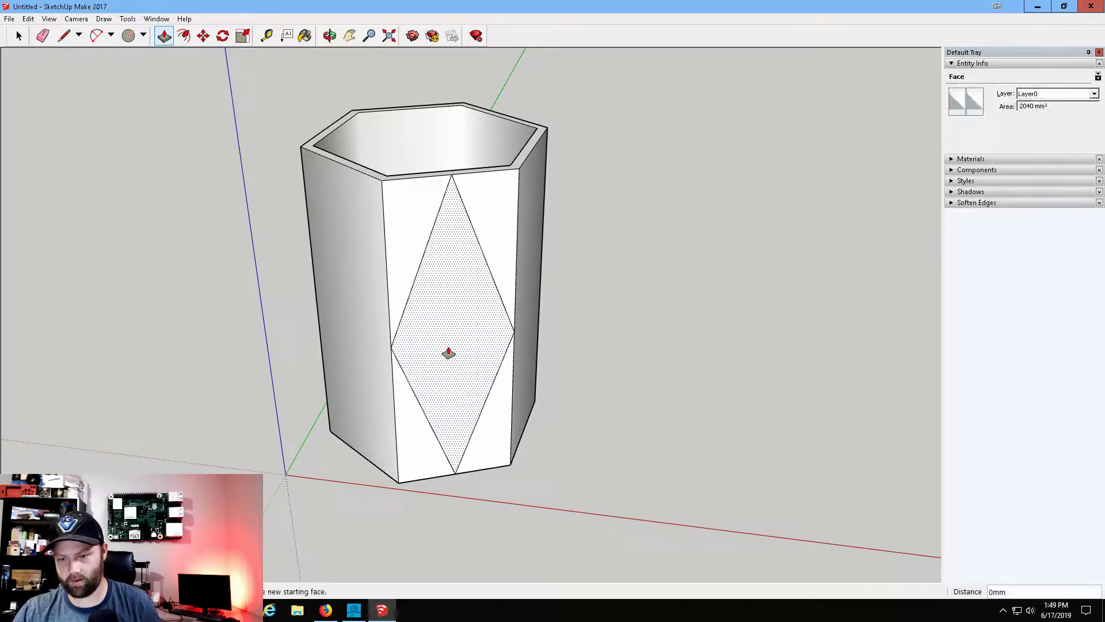
double_click(496, 235)
text(1)
key(Return)
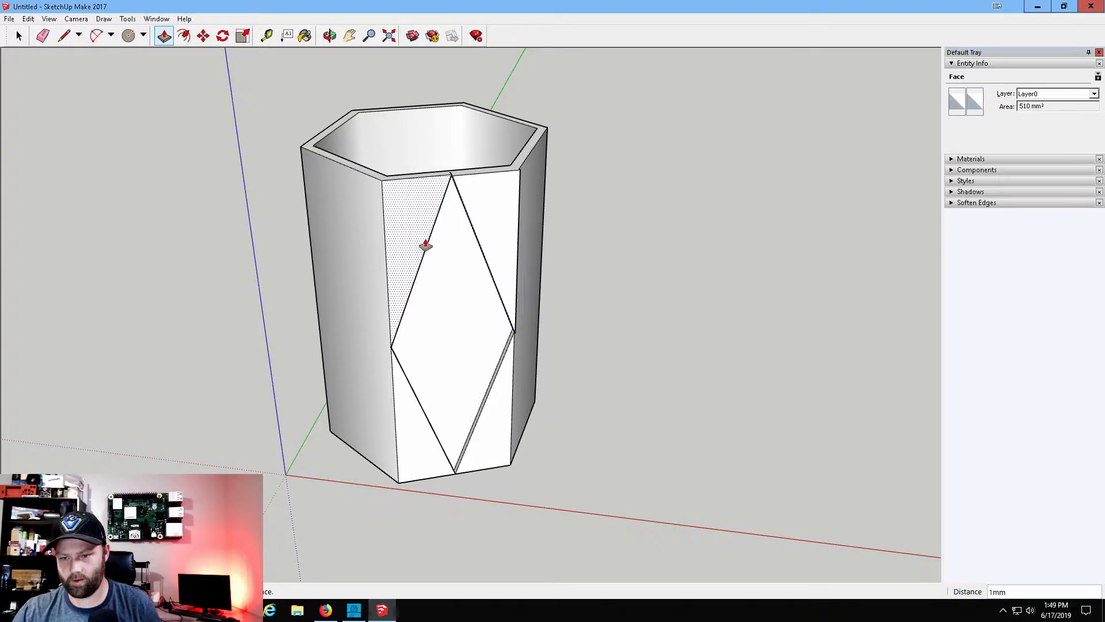
Try to Push/Pull the lower-left and upper-left corner triangles beside the diamond.
click(414, 439)
text(2)
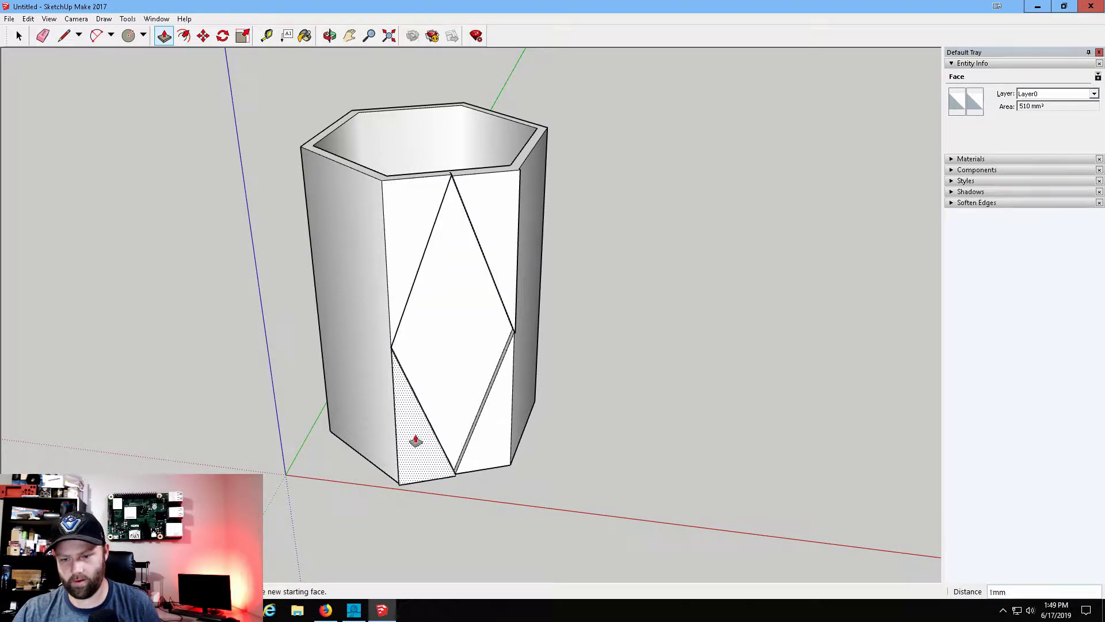
key(Return)
click(402, 298)
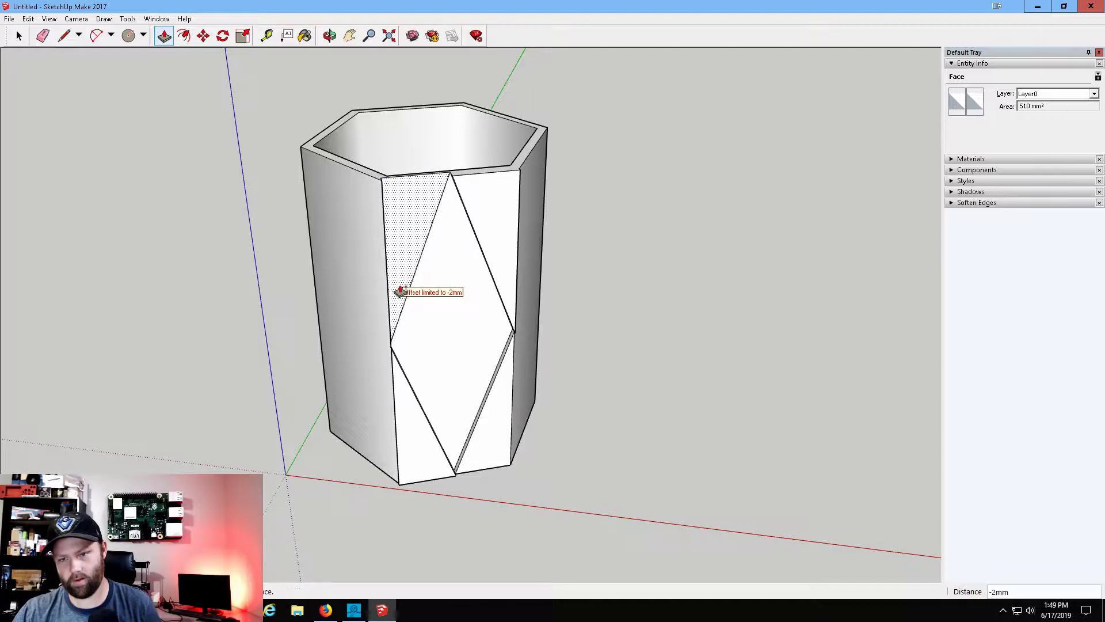
click(408, 293)
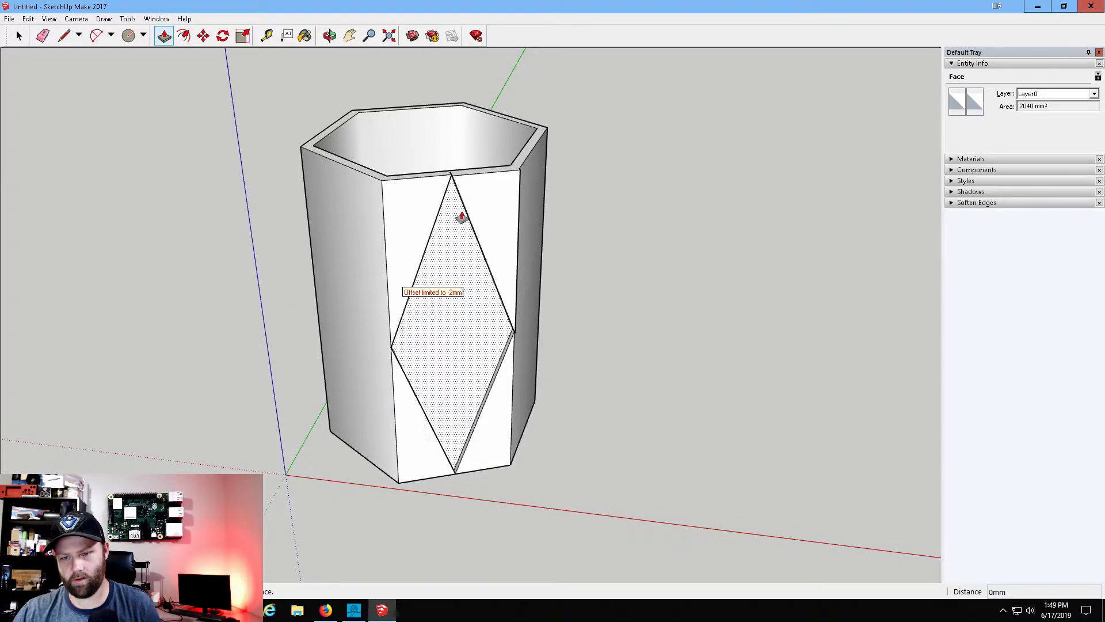
Examine the recessed diamond and the adjoining walls from both sides and from above.
scroll(521, 244, up, 4)
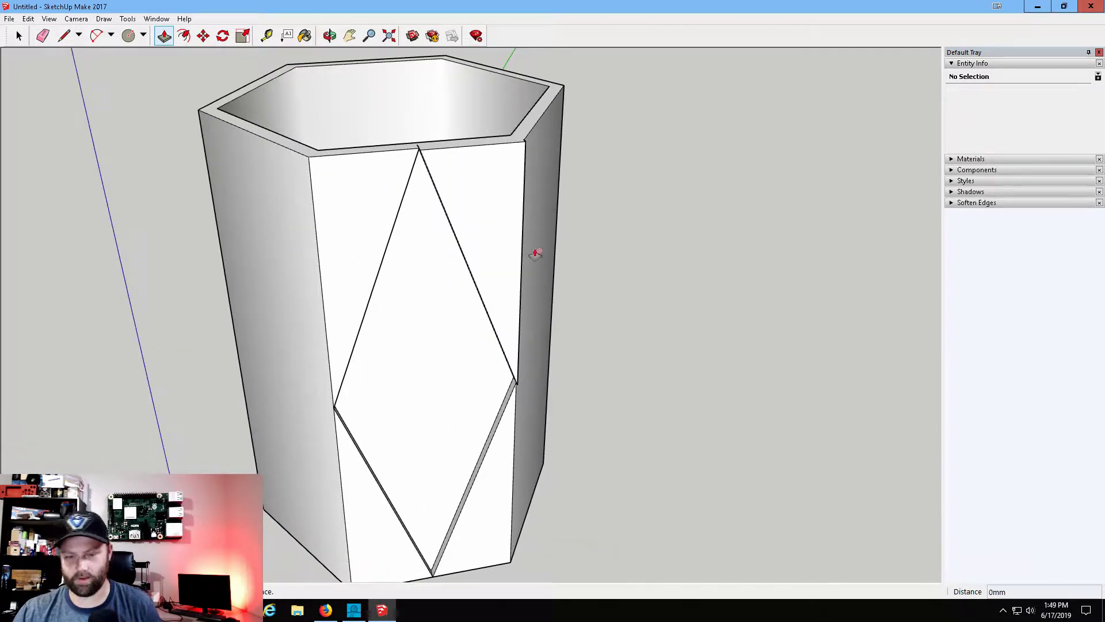
middle_drag(600, 348, 219, 122)
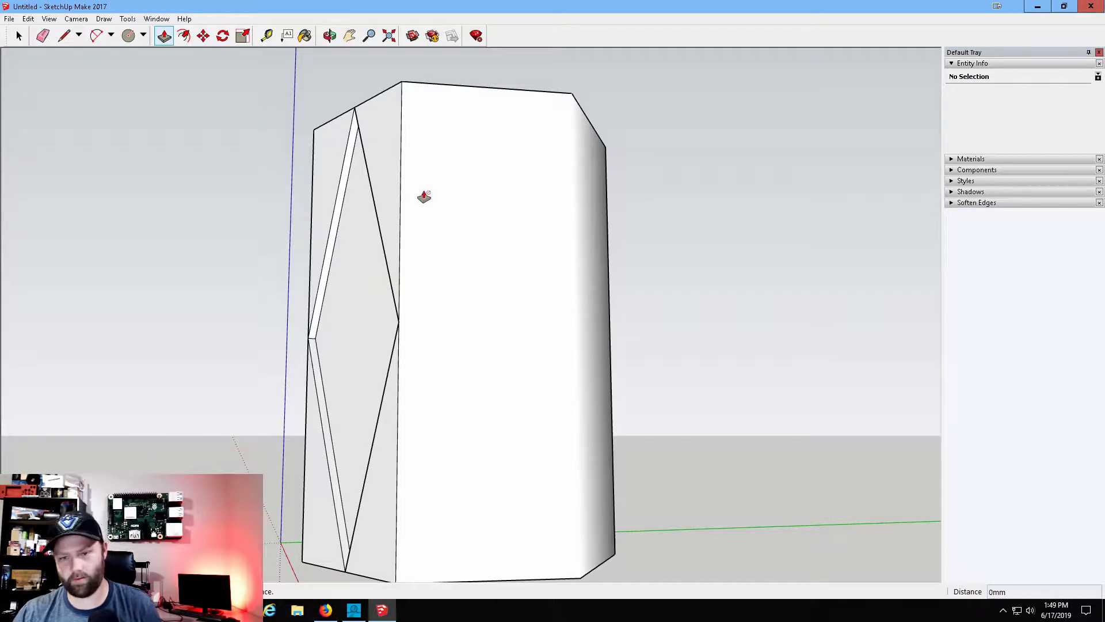
middle_drag(378, 210, 858, 232)
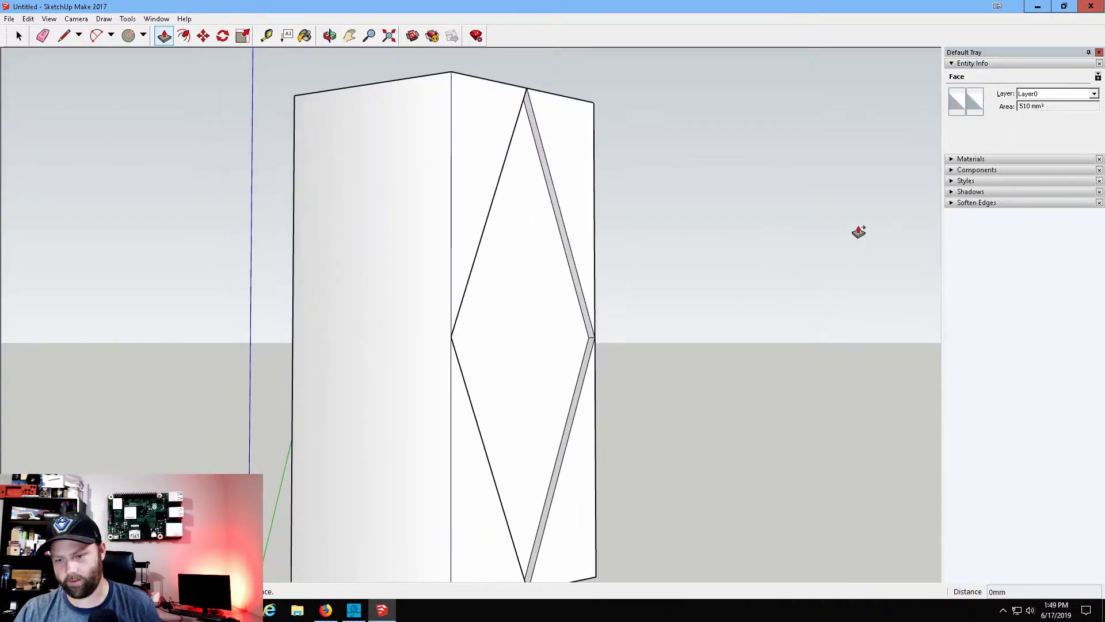
middle_drag(611, 262, 435, 140)
key(p)
click(460, 246)
key(Escape)
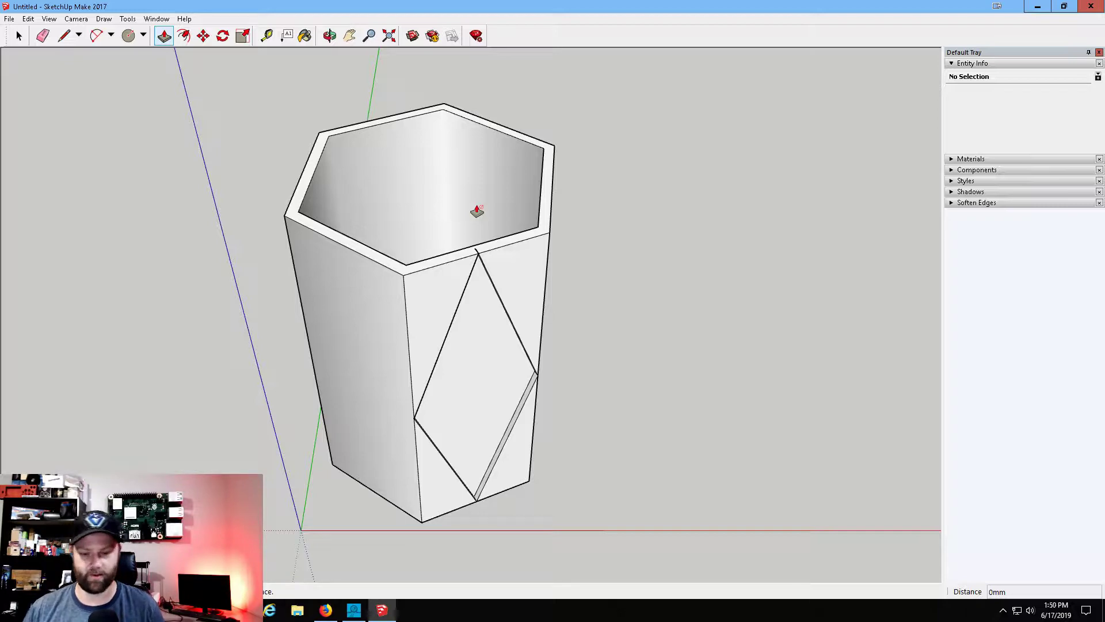
Switch to the Amazon listings in Firefox to check the product pages, and return to SketchUp.
click(325, 610)
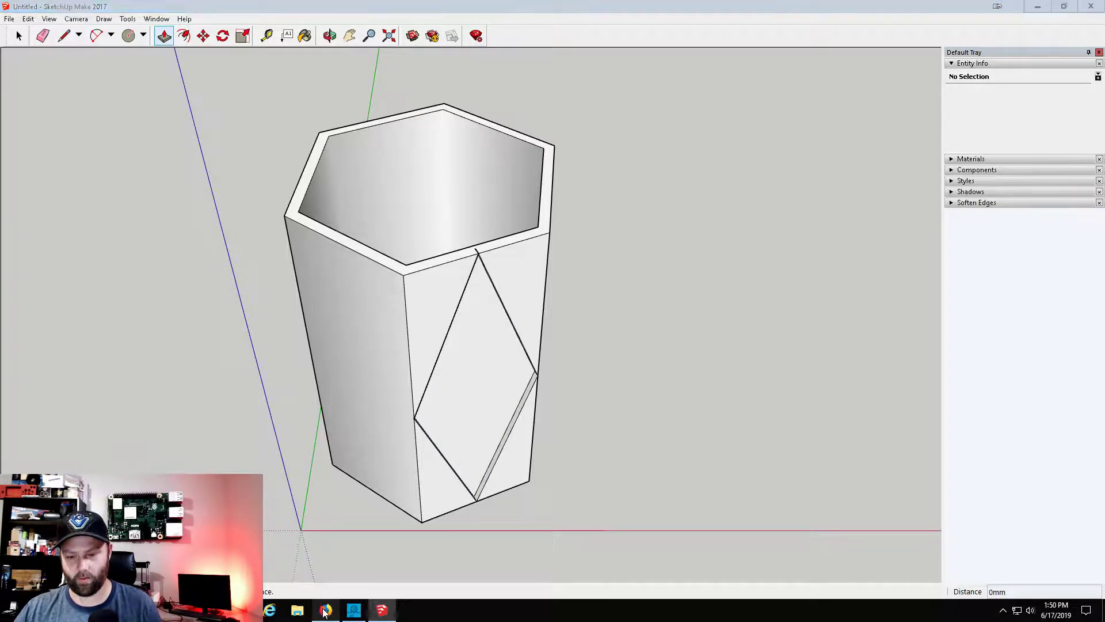
key(ctrl+Tab)
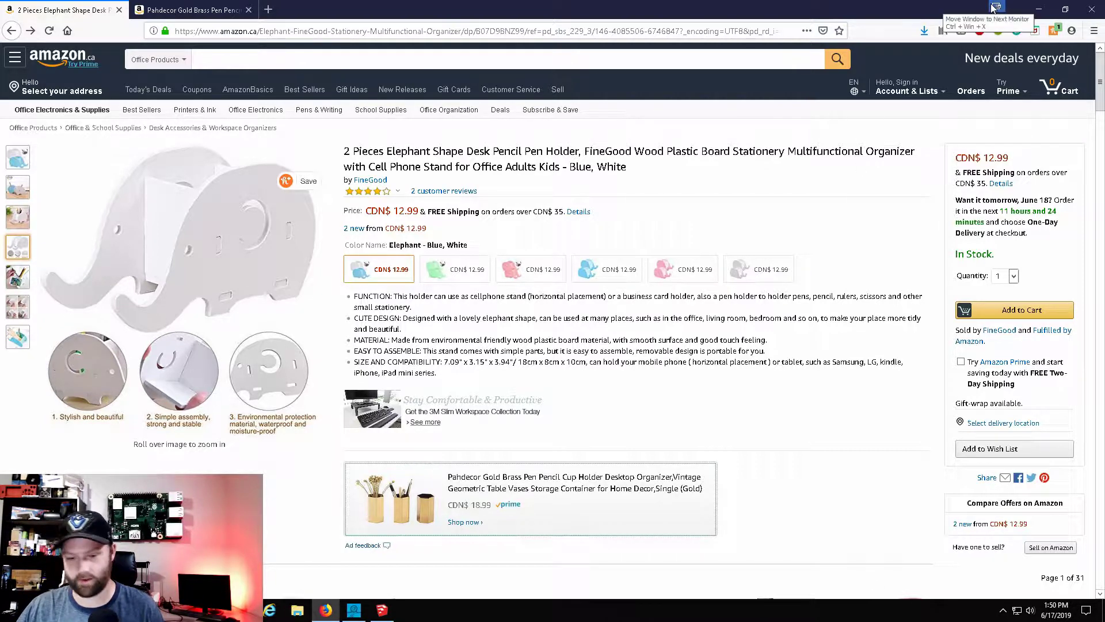
key(alt+Tab)
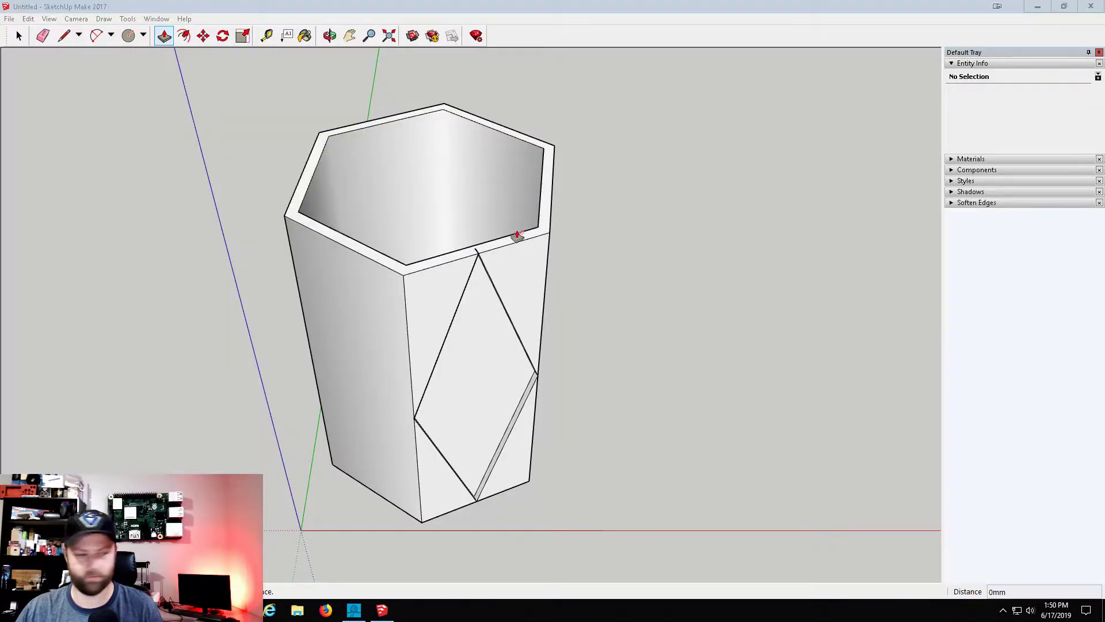
Undo the diamond's recess and the four lines of its outline on the front wall.
click(43, 36)
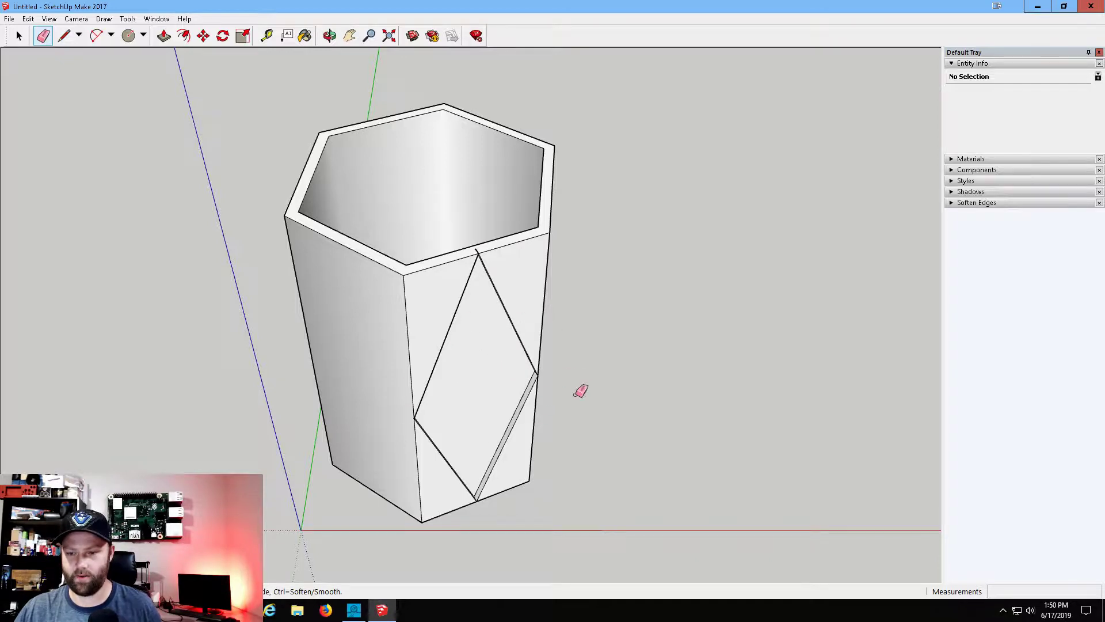
key(ctrl+z)
key(ctrl+z)
key(ctrl+z)
key(ctrl+z)
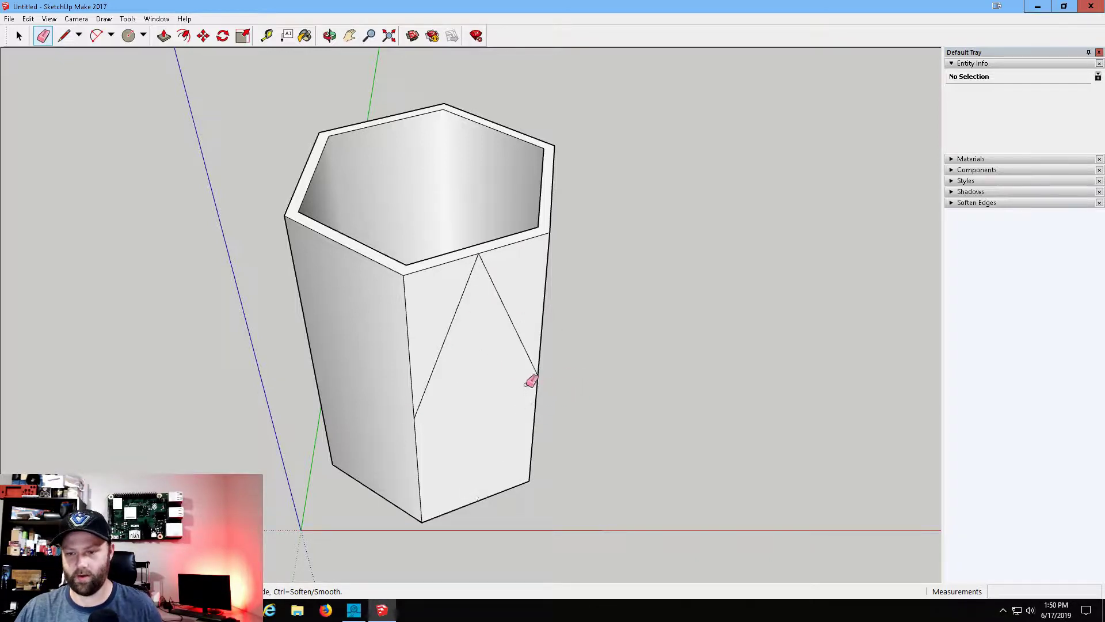
key(ctrl+z)
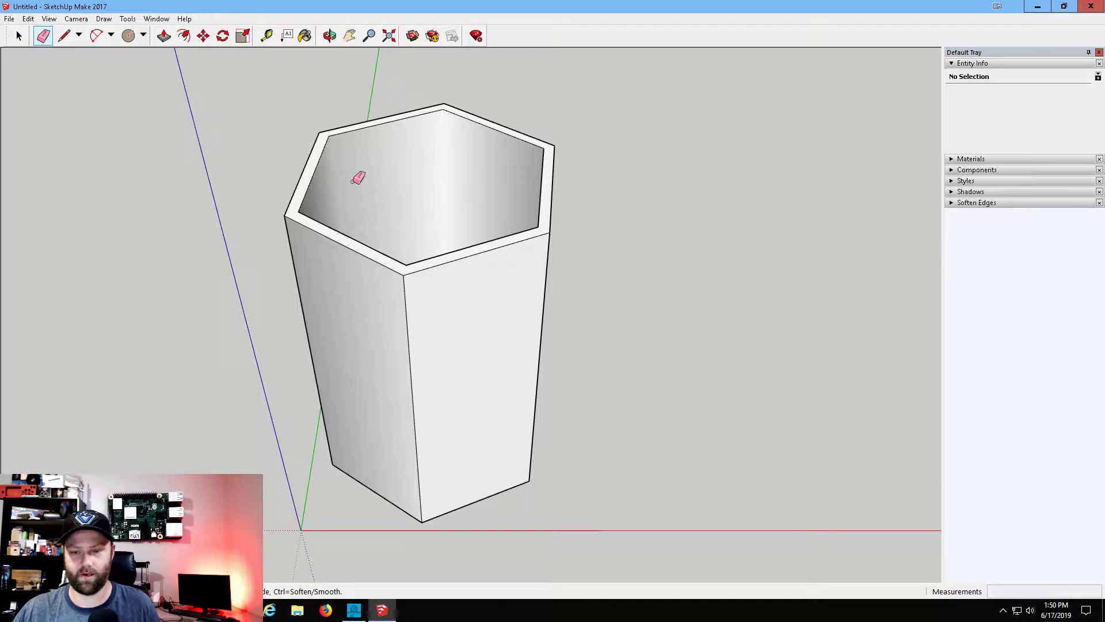
Try to Push/Pull the recessed hexagonal floor on the underside outward by 1 mm.
click(164, 36)
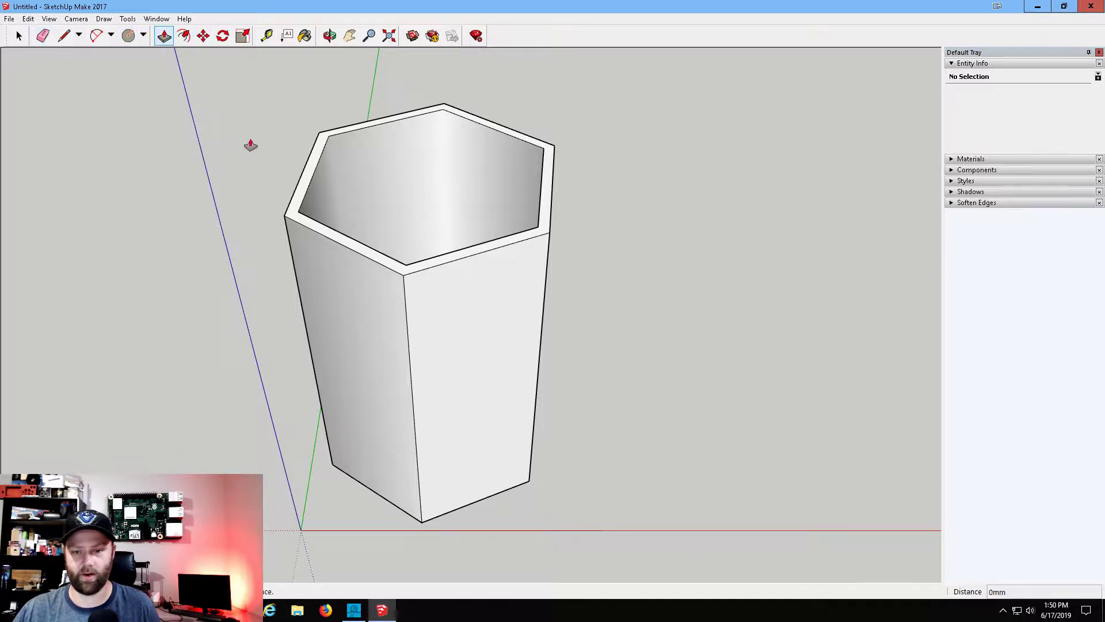
click(320, 229)
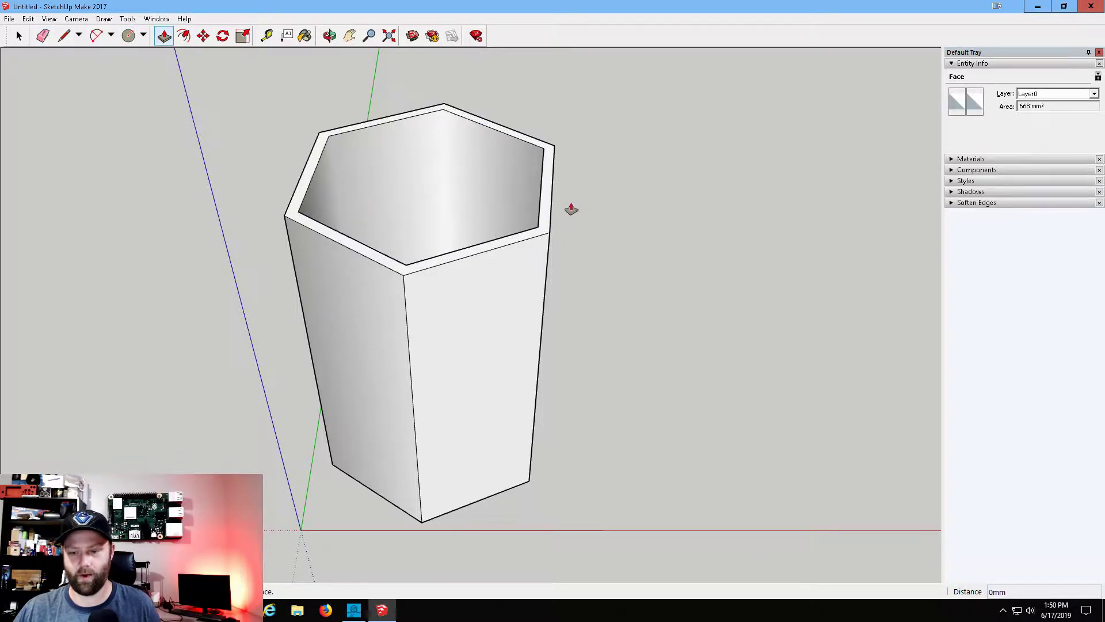
middle_drag(572, 210, 298, 135)
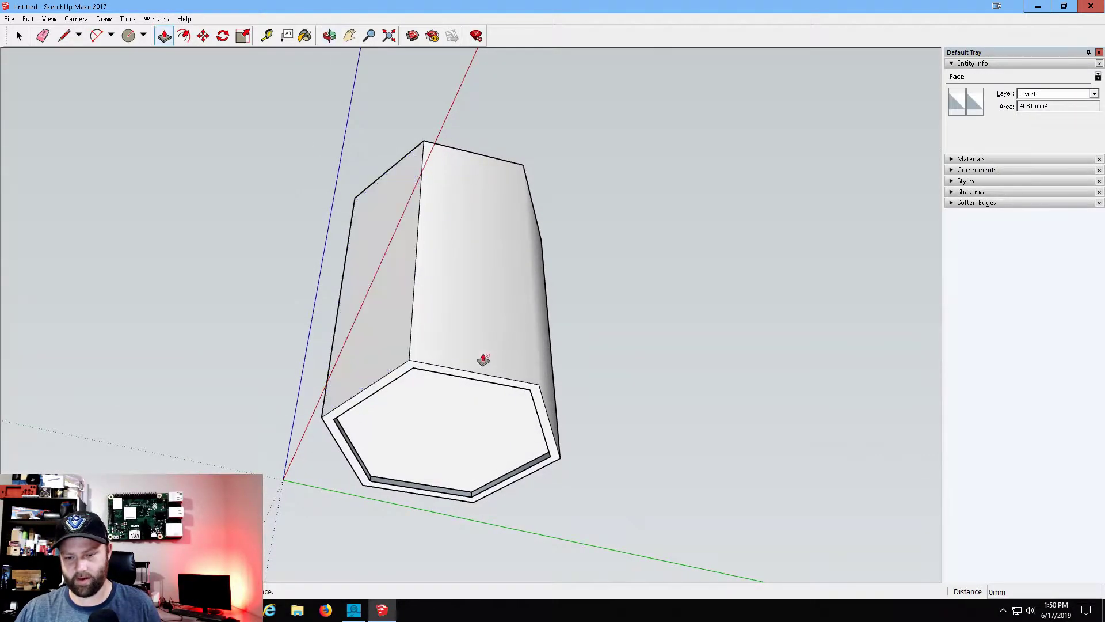
middle_drag(483, 363, 424, 313)
middle_drag(686, 294, 489, 424)
key(p)
click(488, 426)
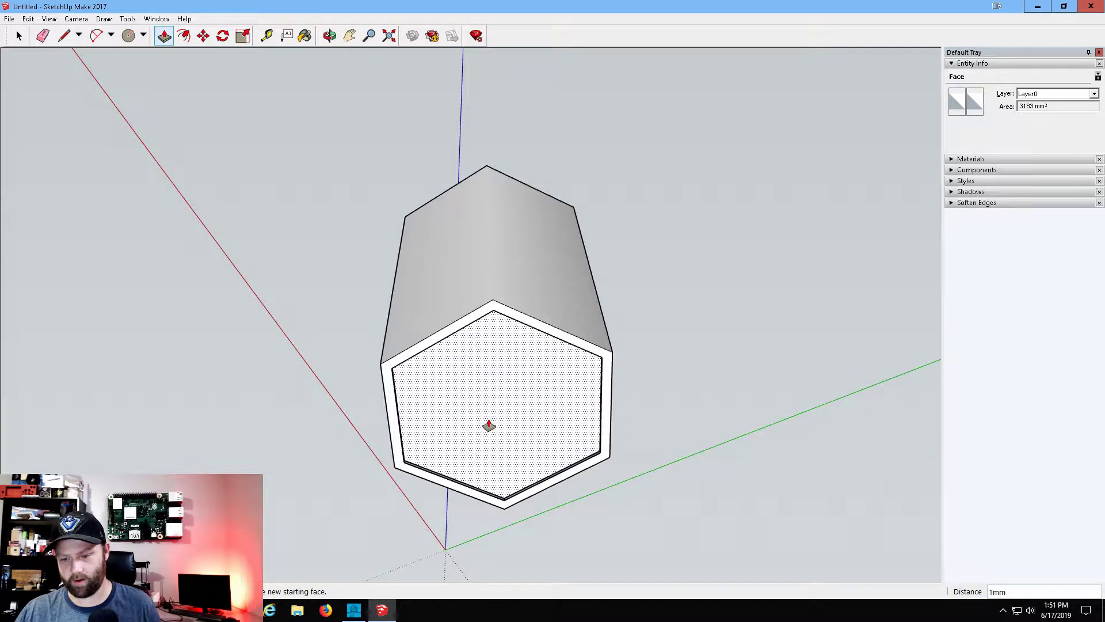
click(518, 409)
middle_drag(714, 336, 483, 403)
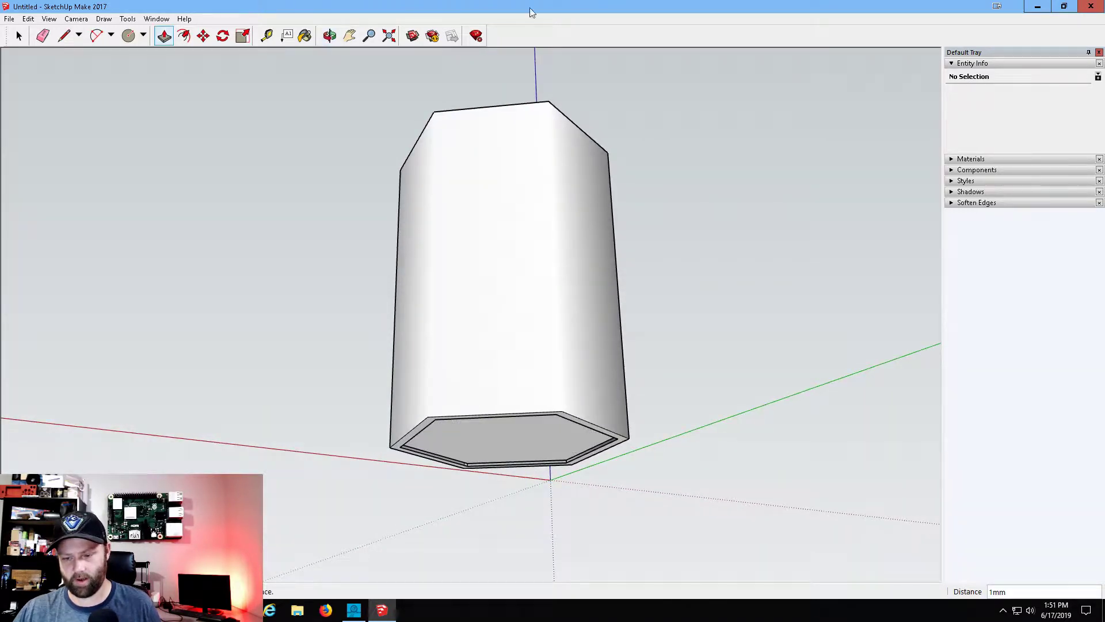
middle_drag(546, 91, 472, 241)
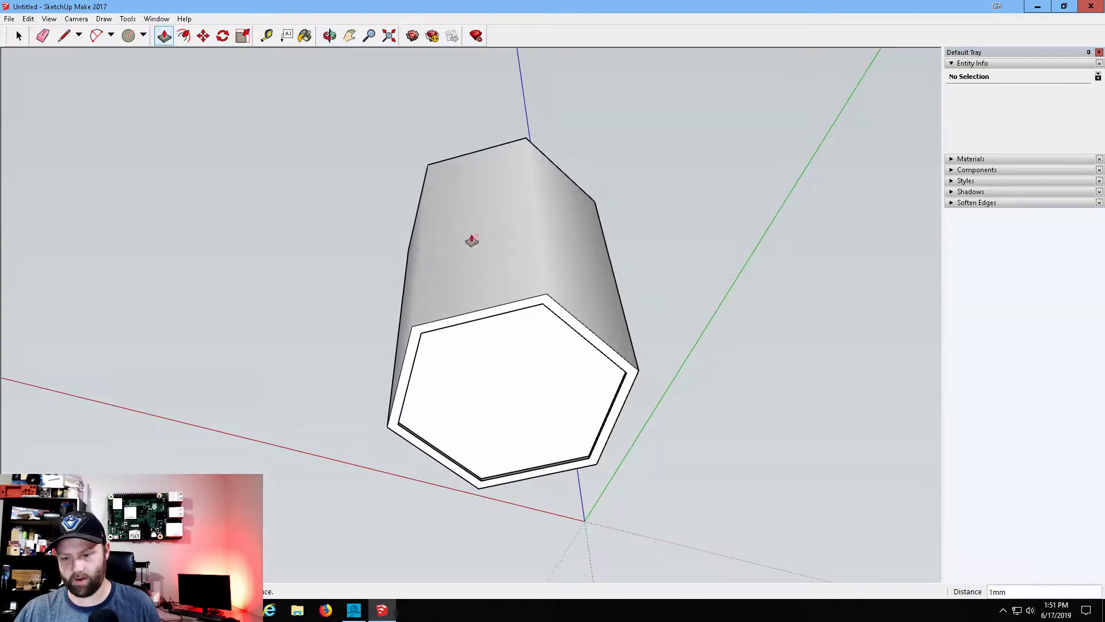
Push/Pull the recessed hexagonal floor on the underside 2 mm outward, flush with the bottom rim.
click(63, 36)
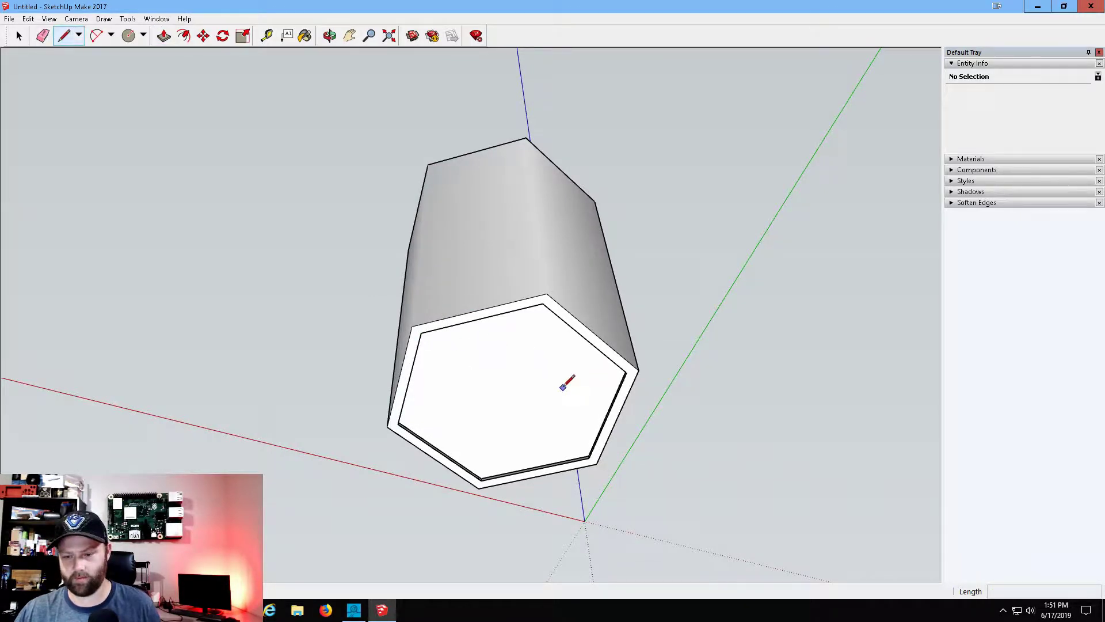
click(163, 35)
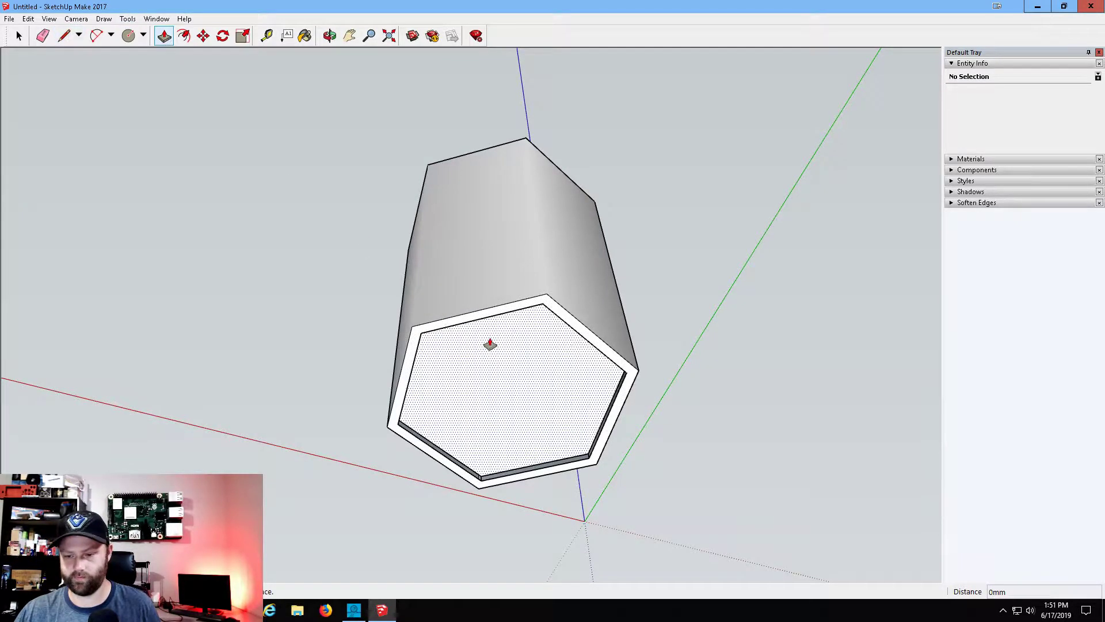
click(488, 343)
click(621, 353)
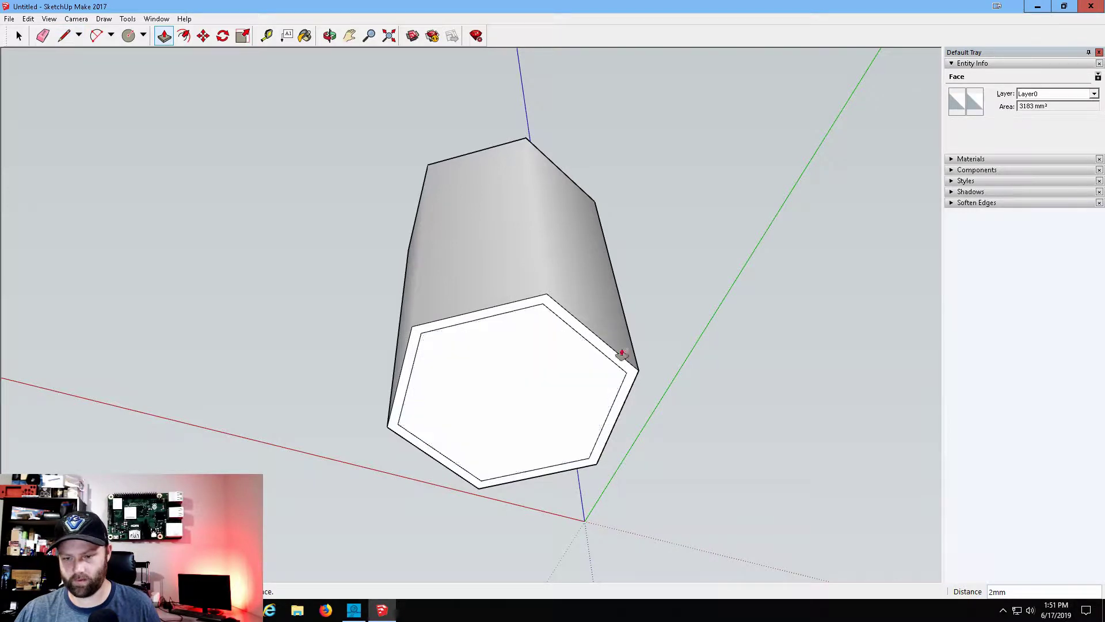
middle_drag(619, 183, 636, 326)
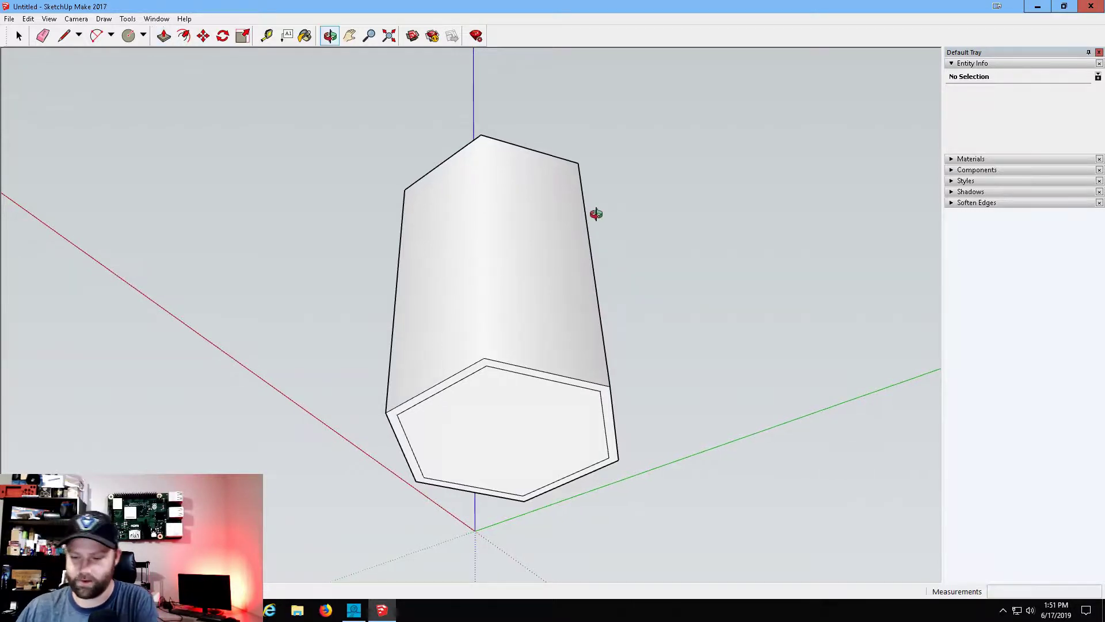
middle_drag(595, 215, 591, 271)
Erase the inner hexagon outline on the underside of the pencil holder.
key(e)
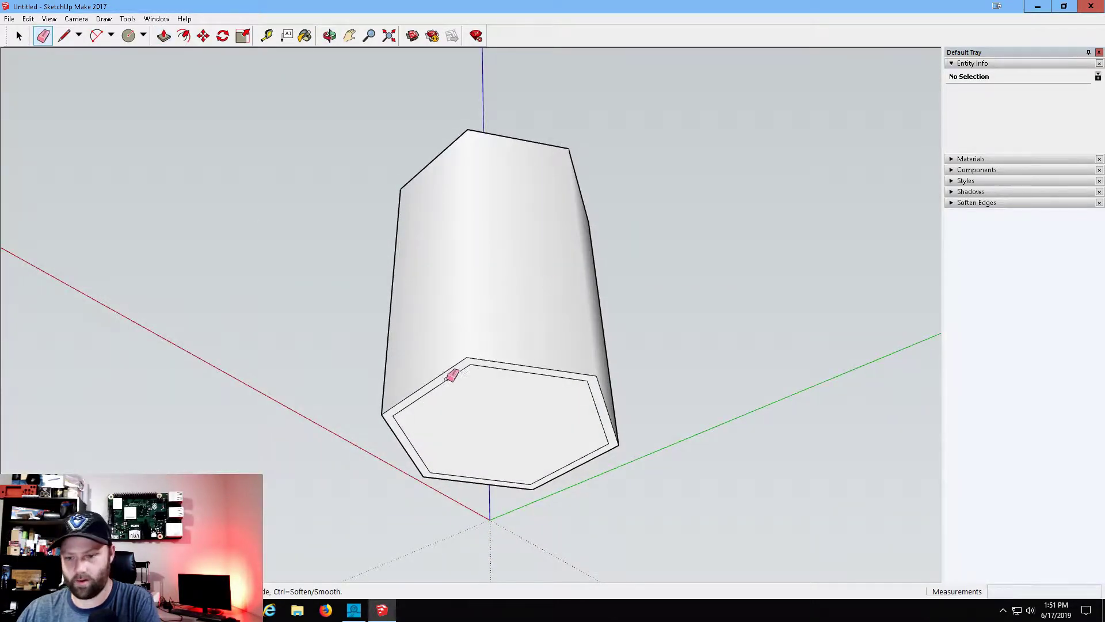
click(468, 368)
mouse_move(528, 340)
middle_down()
mouse_move(548, 545)
mouse_move(654, 254)
mouse_move(637, 541)
mouse_move(599, 465)
mouse_move(225, 277)
mouse_move(875, 299)
mouse_move(888, 358)
mouse_move(698, 301)
mouse_move(770, 390)
mouse_move(886, 389)
middle_up()
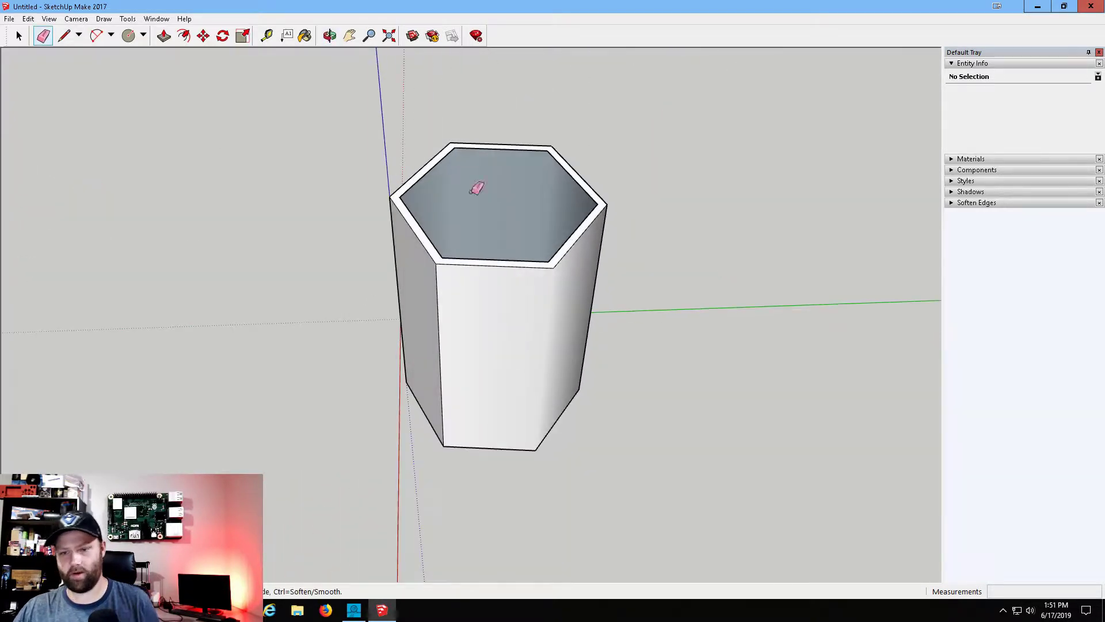
Select the whole pencil holder and export only that selection as an ASCII STL in millimetres.
key(space)
drag(684, 510, 328, 106)
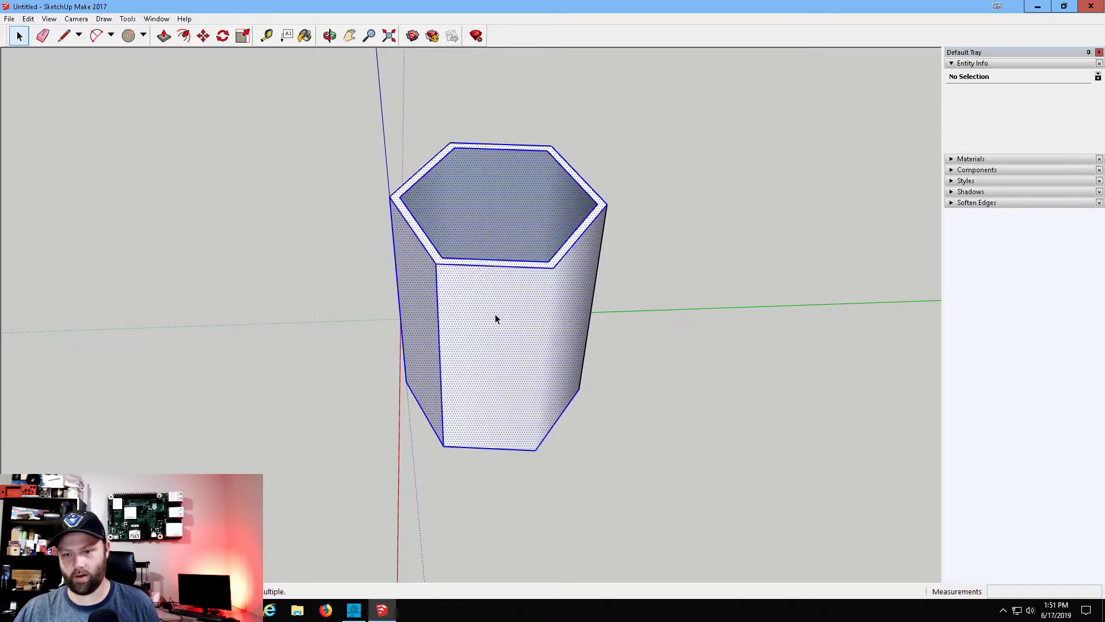
click(9, 19)
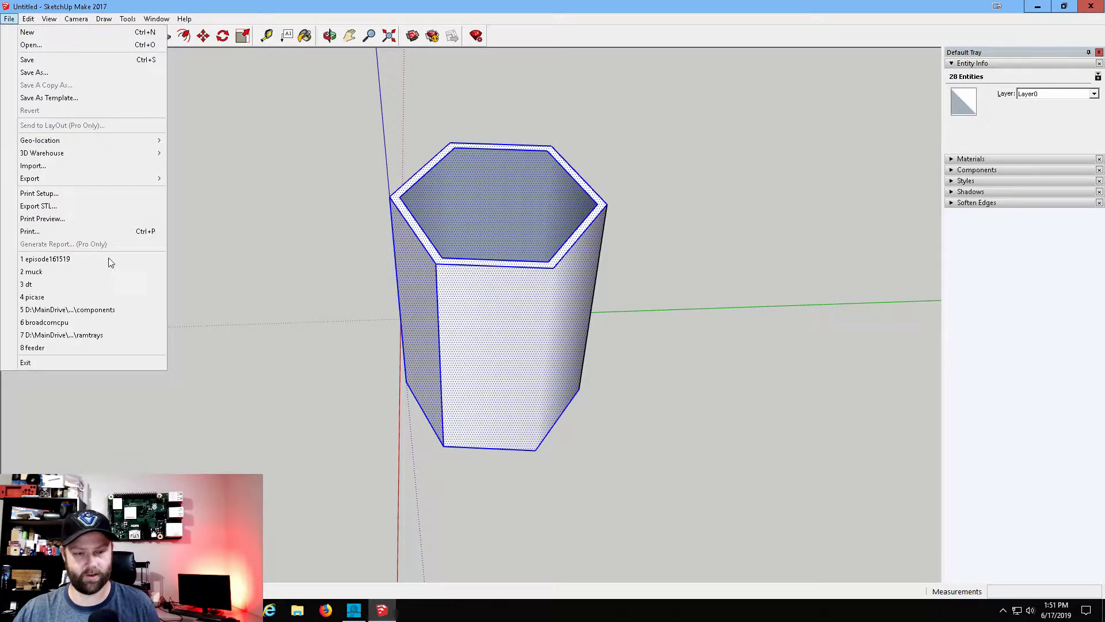
click(76, 206)
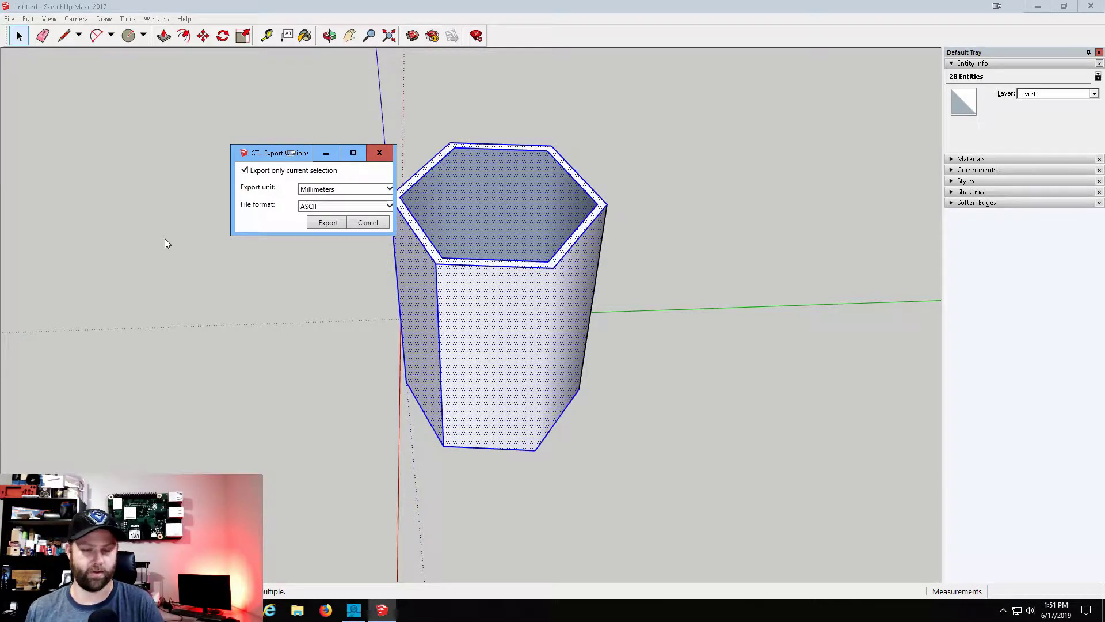
click(328, 222)
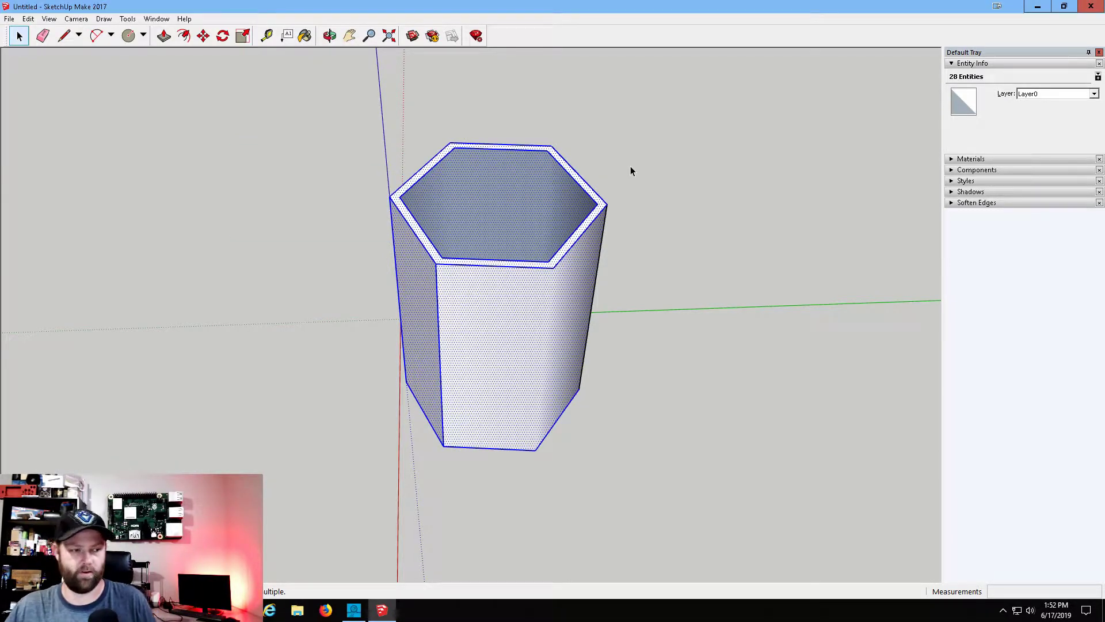
Delete the entire hexagonal pencil holder to leave an empty drawing.
click(603, 439)
middle_drag(335, 237, 645, 155)
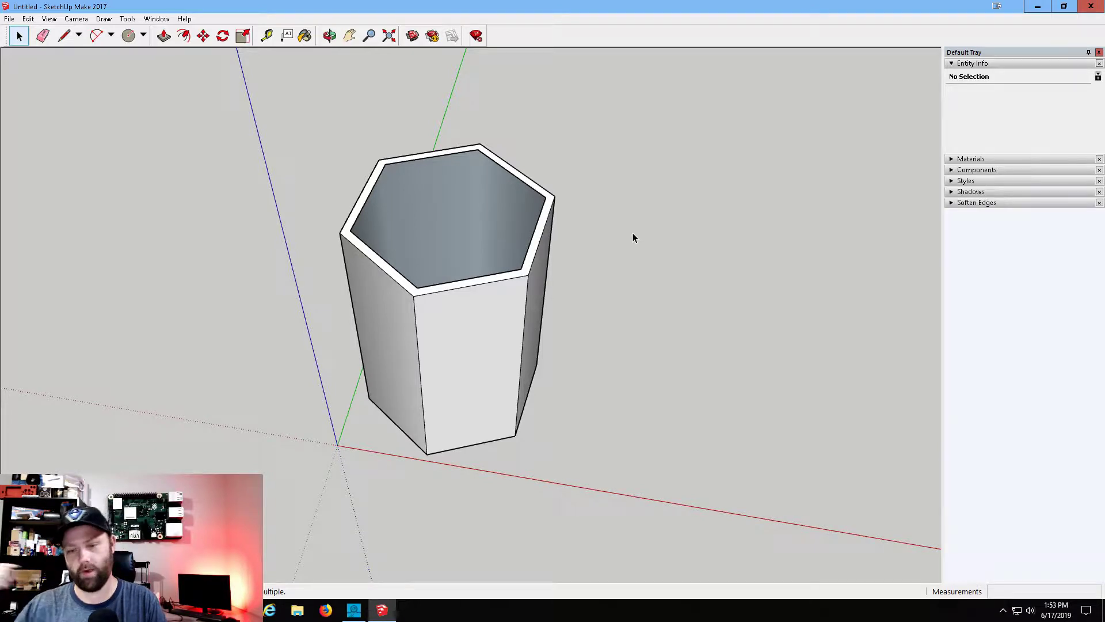
drag(600, 481, 149, 156)
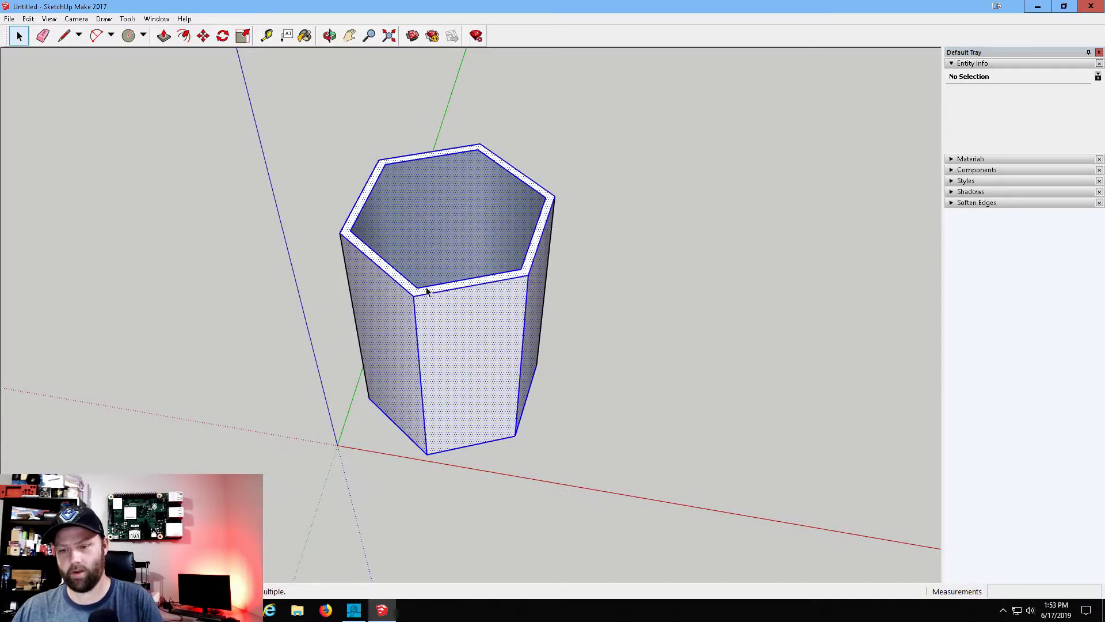
key(Delete)
middle_drag(579, 434, 461, 310)
scroll(460, 309, down, 5)
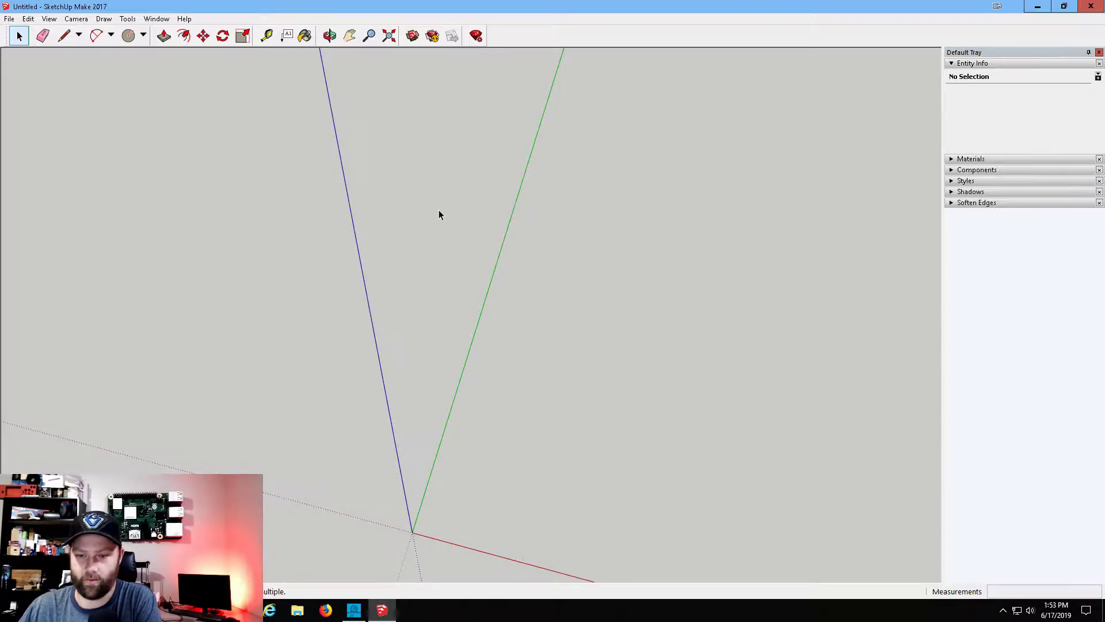
click(156, 19)
click(158, 21)
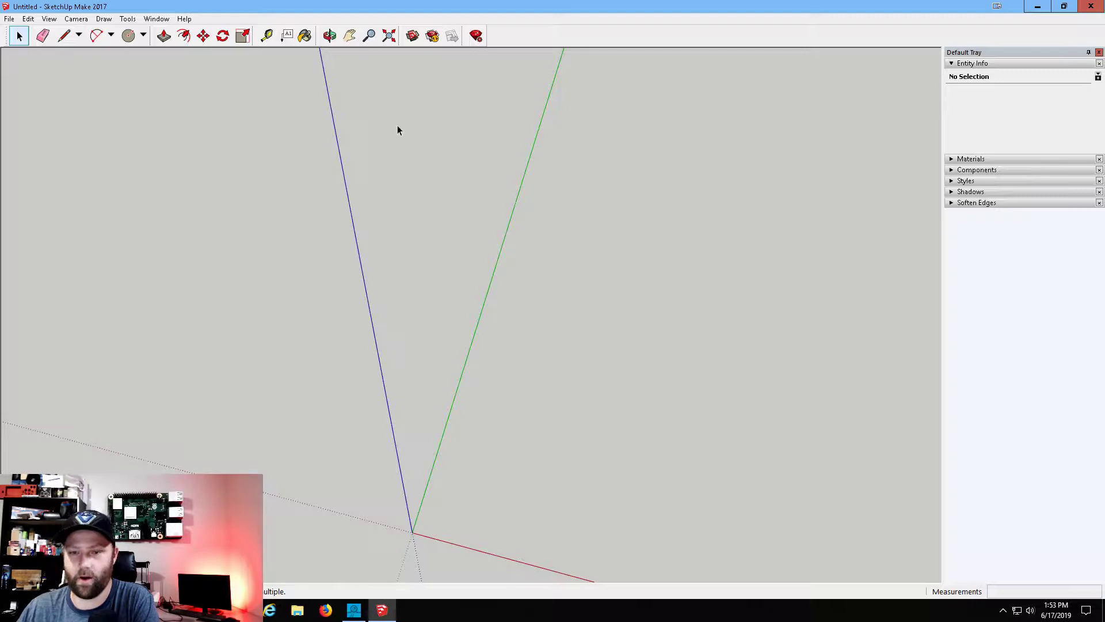
click(350, 36)
drag(397, 97, 556, 385)
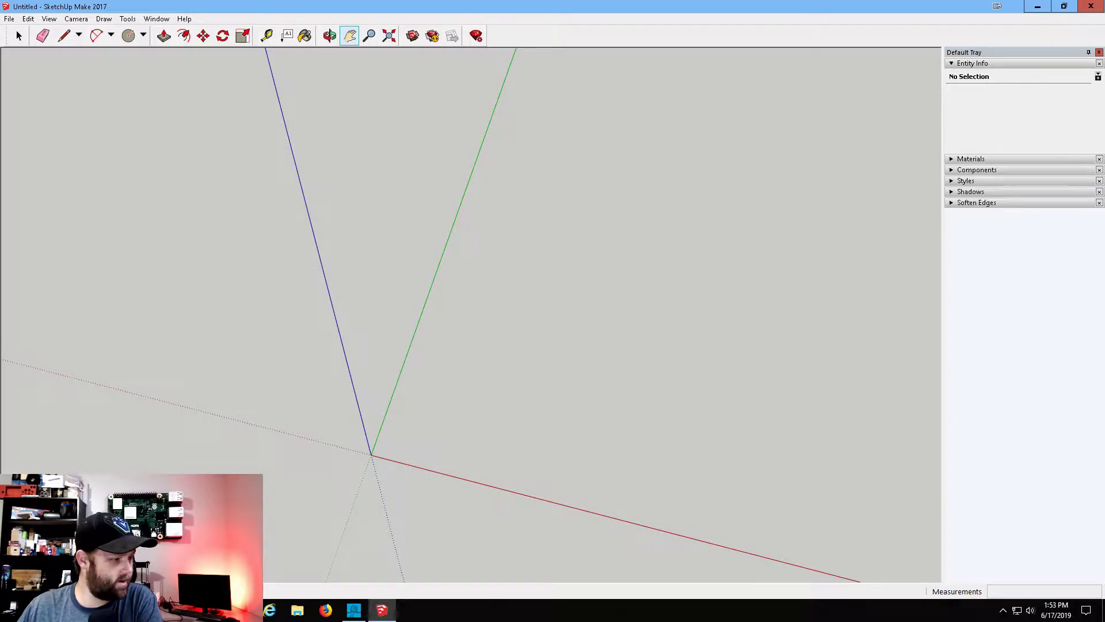
Switch to Firefox to check the elephant-shaped pencil holder's dimensions on its Amazon page, and return to SketchUp.
key(alt+Tab)
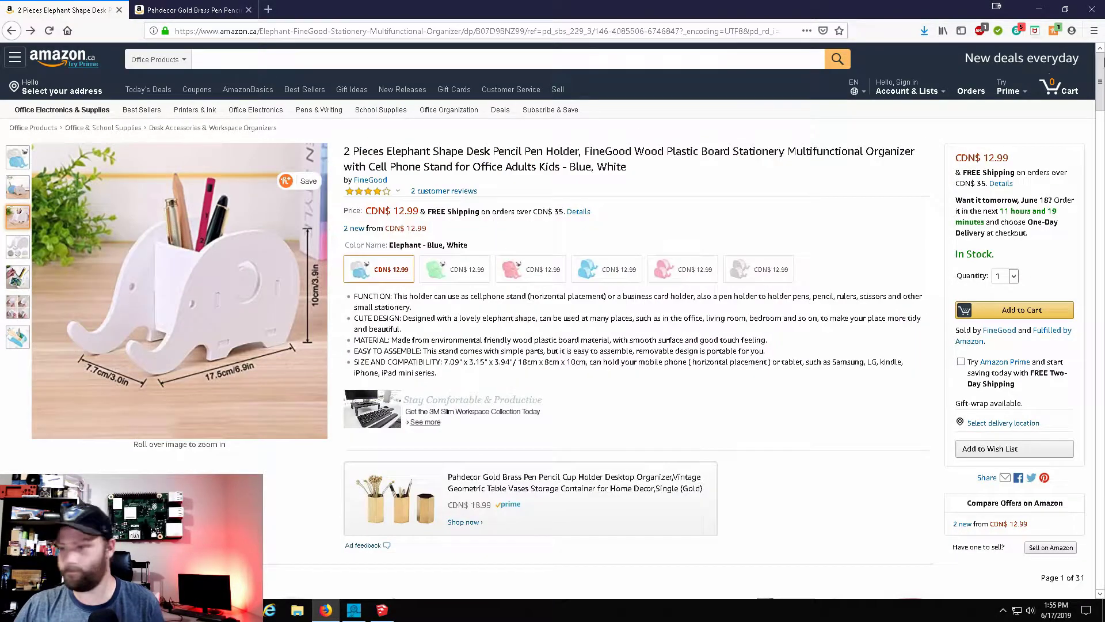
click(995, 8)
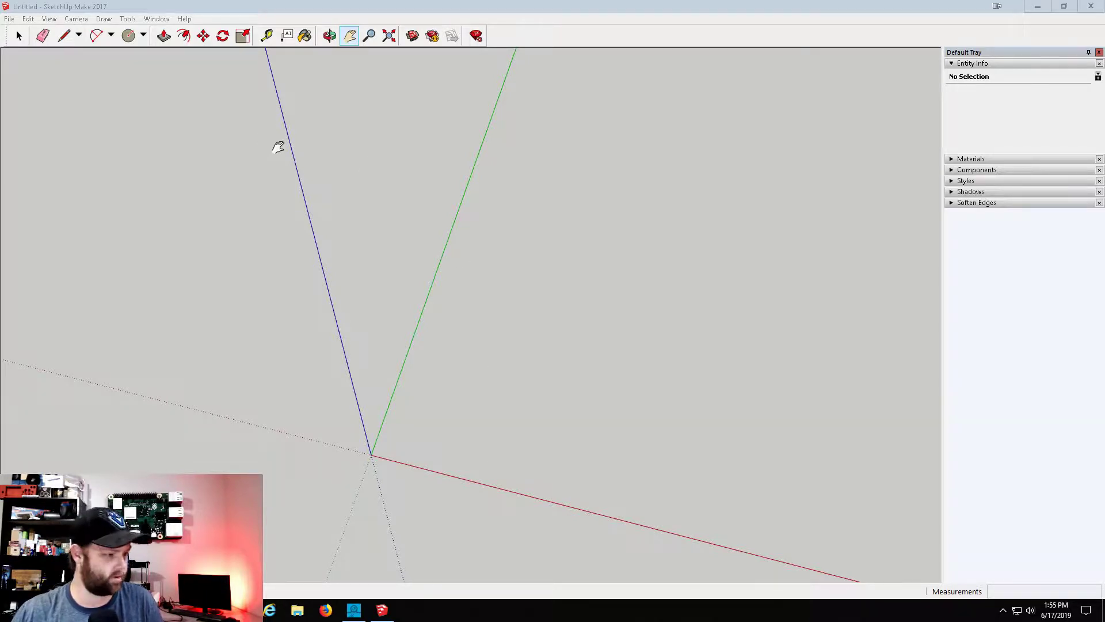
Draw a 175 mm by 100 mm rectangle on the ground plane, starting at the origin.
click(148, 39)
click(157, 53)
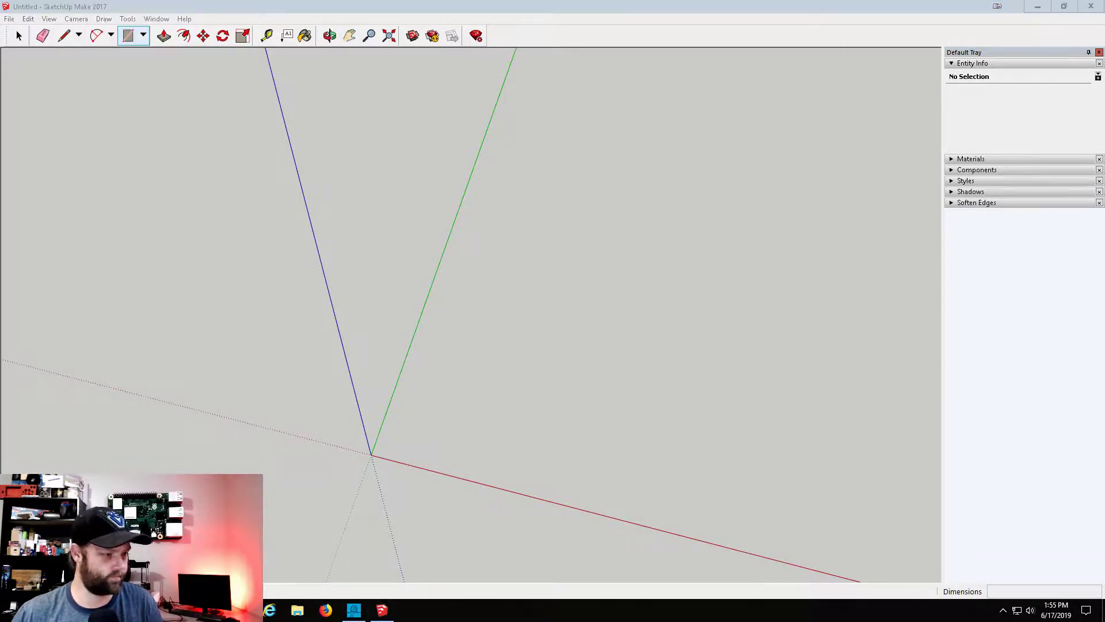
click(371, 455)
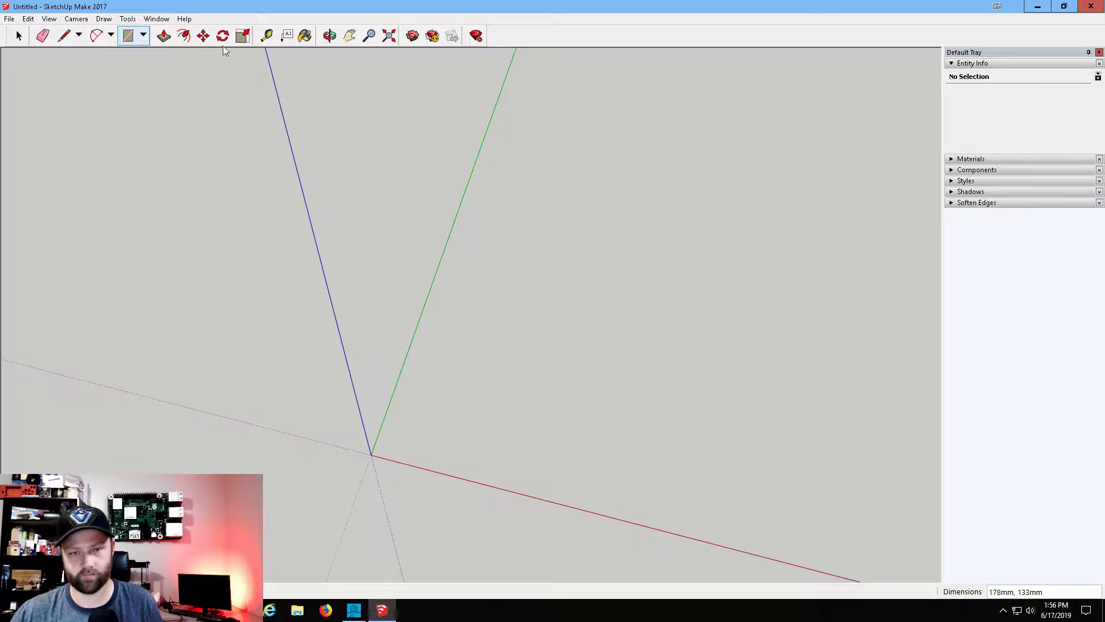
scroll(347, 473, up, 10)
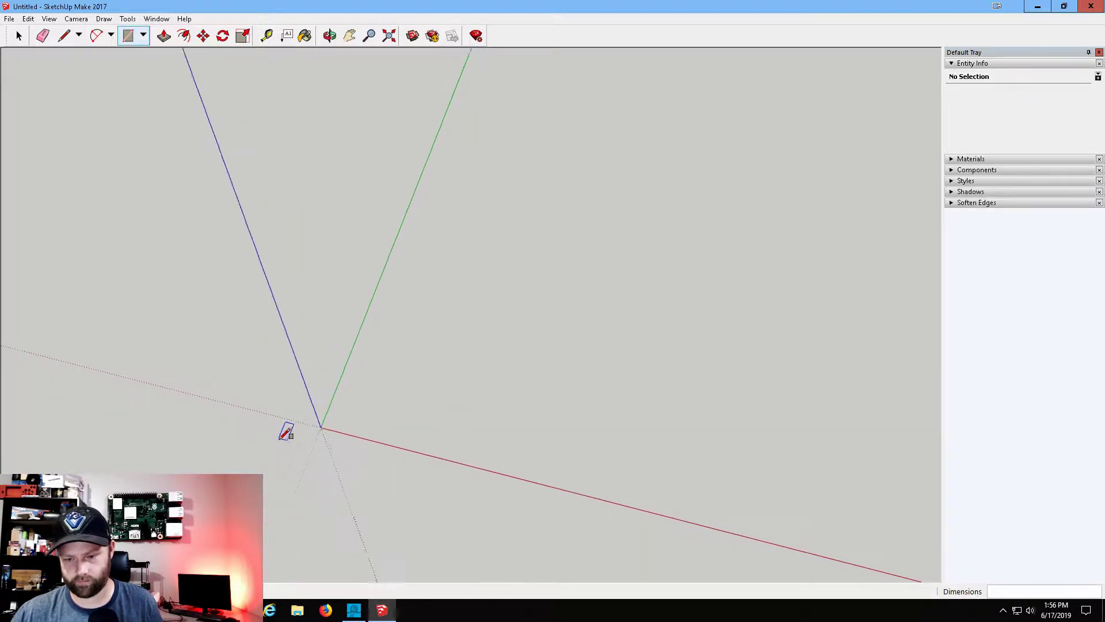
scroll(286, 431, up, 1)
click(326, 426)
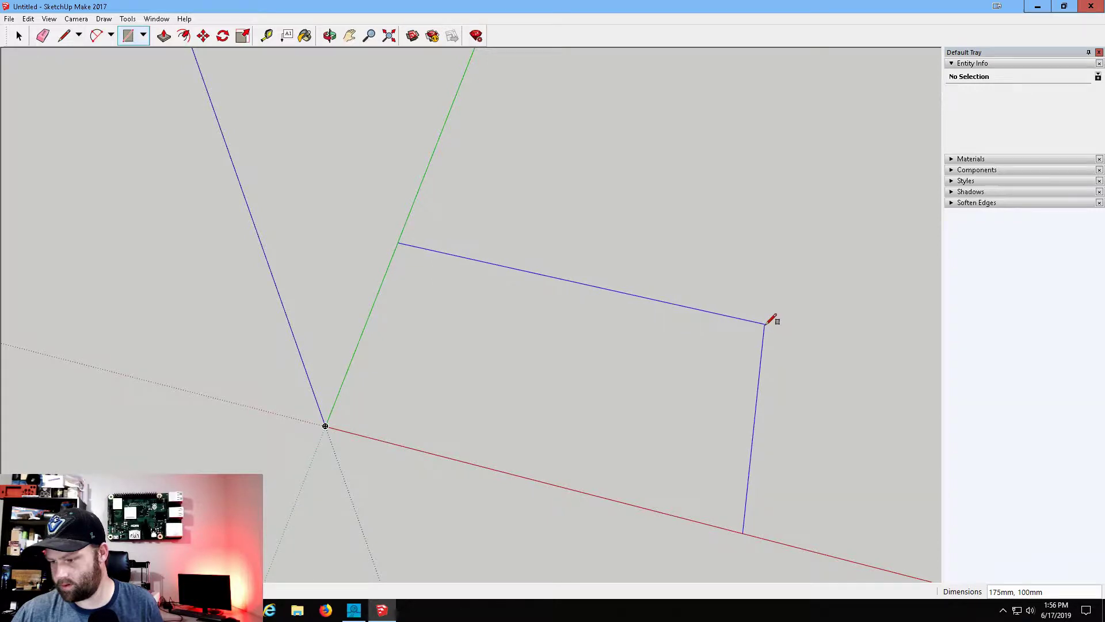
click(766, 324)
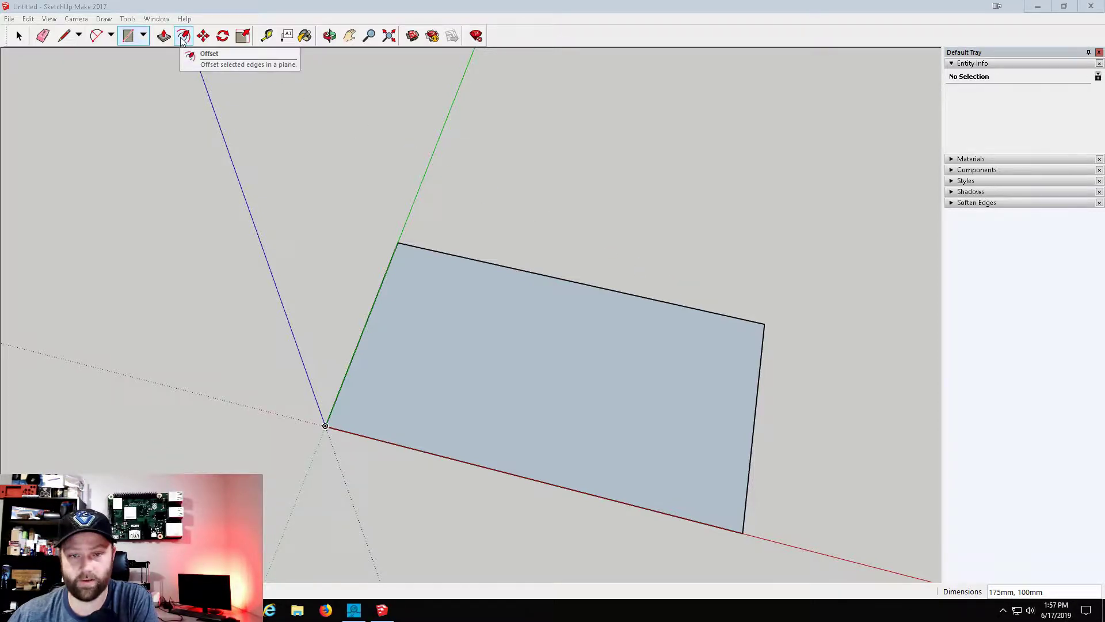
click(95, 40)
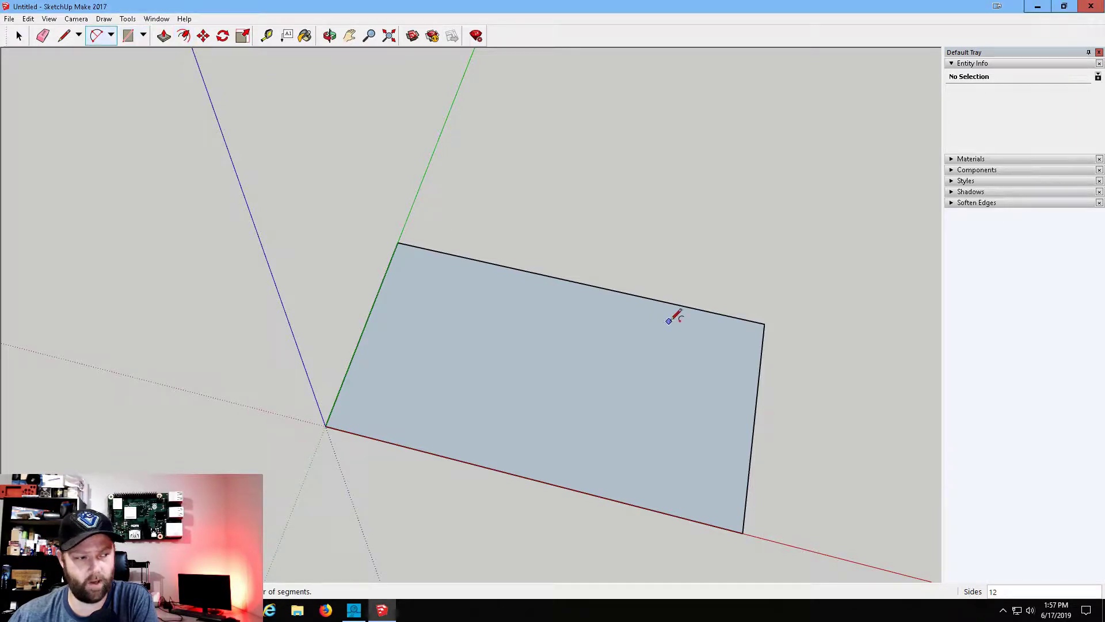
click(712, 312)
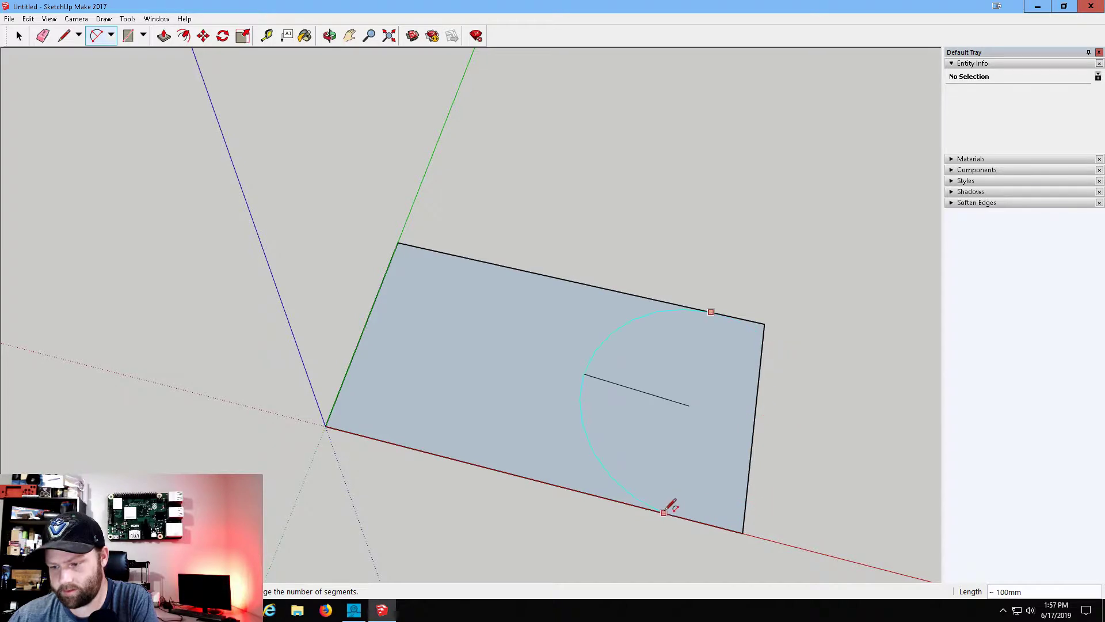
click(682, 516)
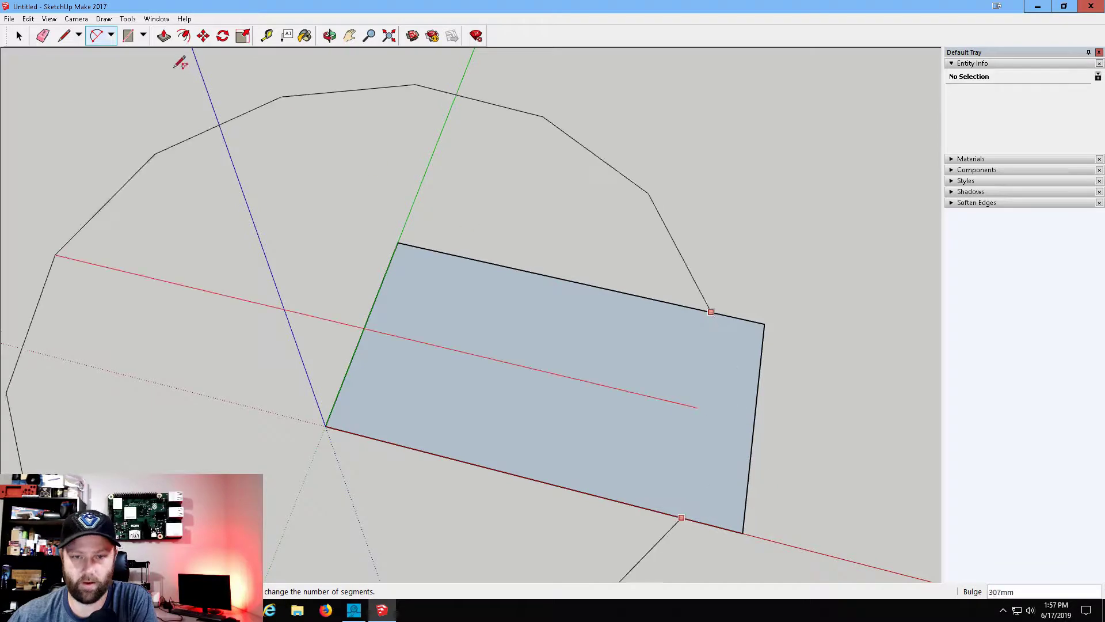
key(Escape)
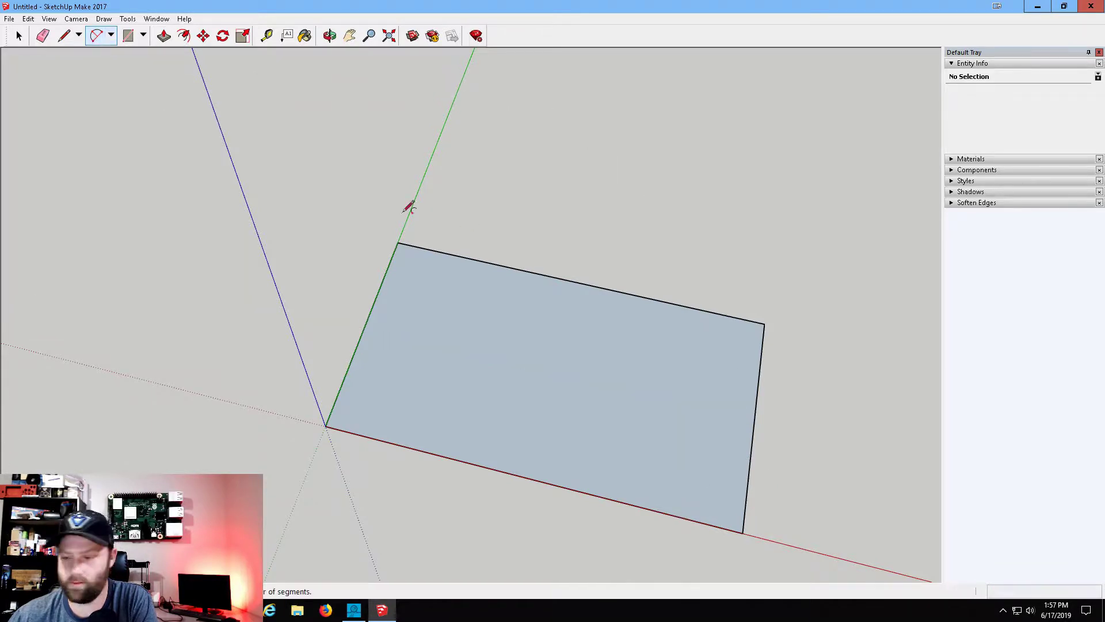
click(747, 320)
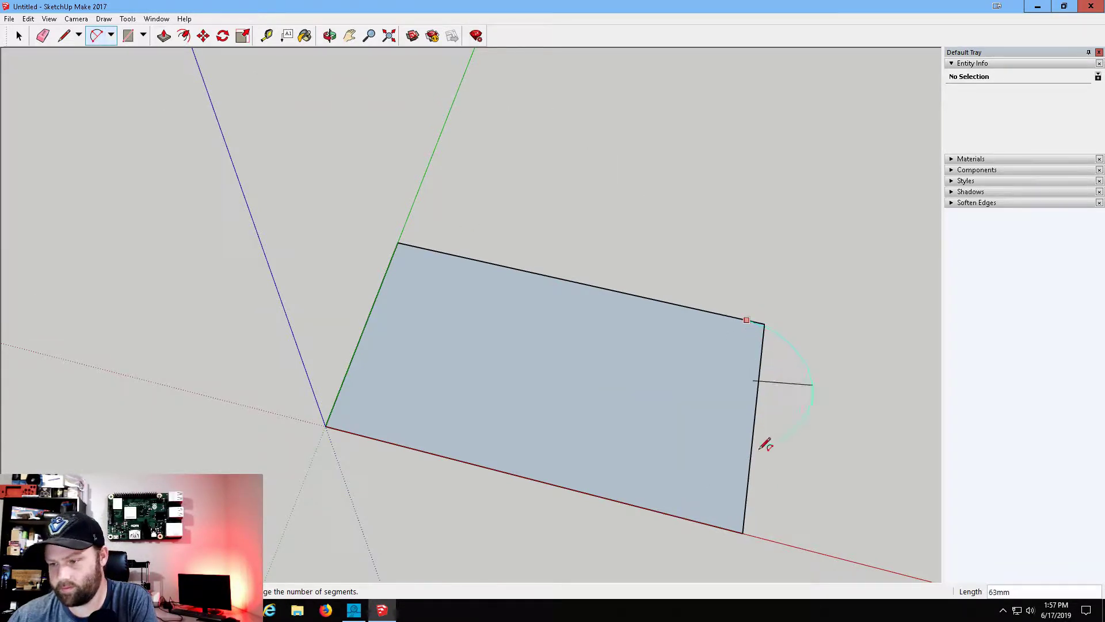
click(722, 526)
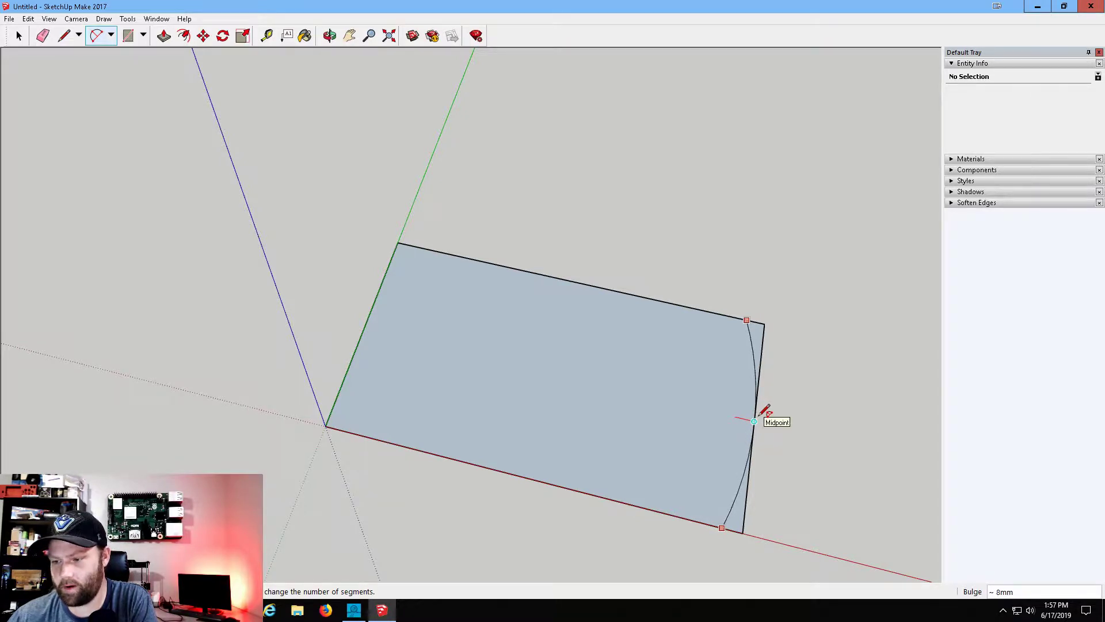
key(Escape)
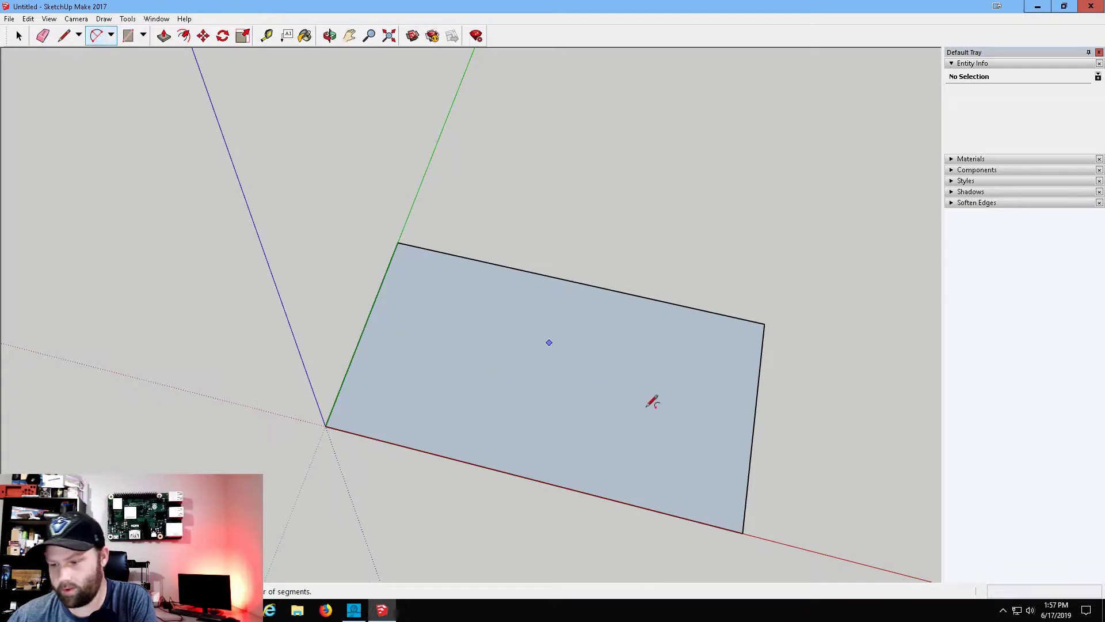
Draw a two-point arc between the rectangle's long edges near the end away from the origin, bulging outward about 13 mm.
click(709, 524)
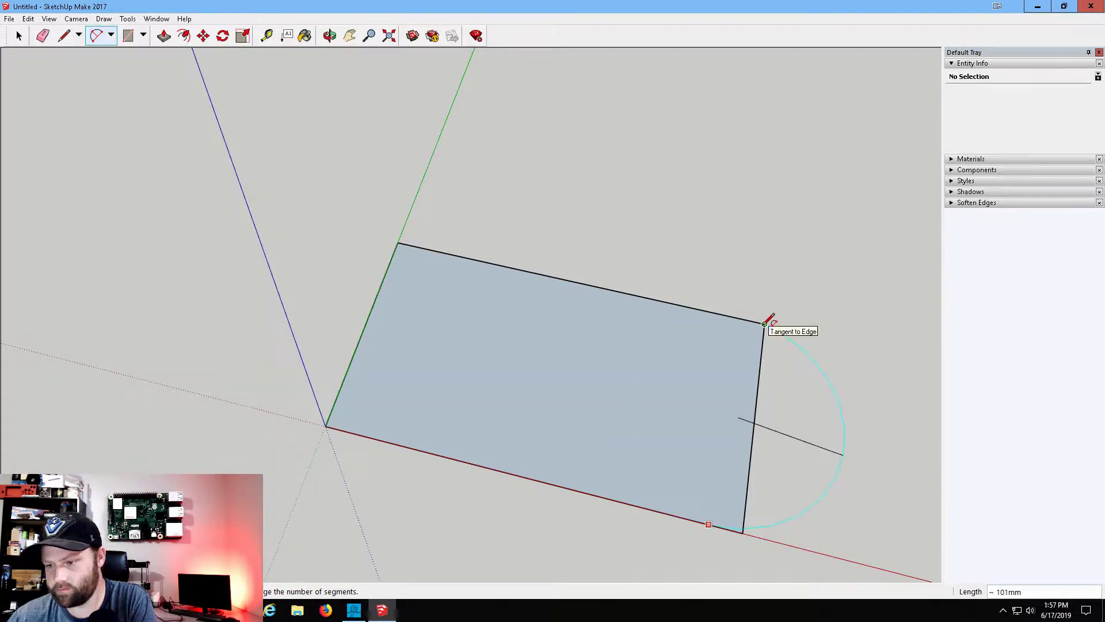
click(737, 317)
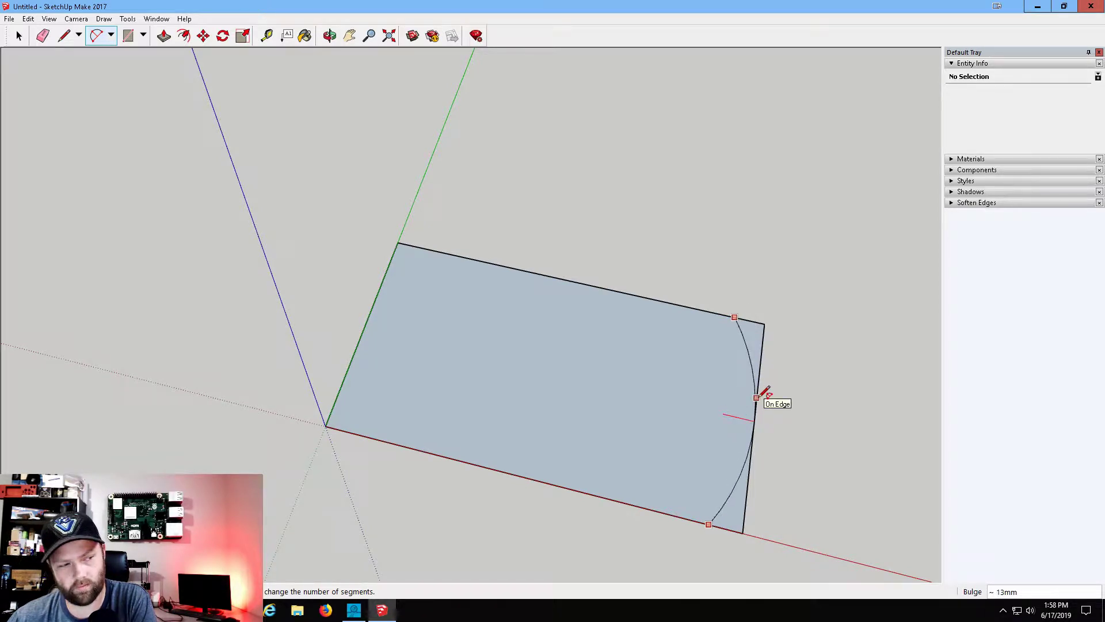
click(757, 397)
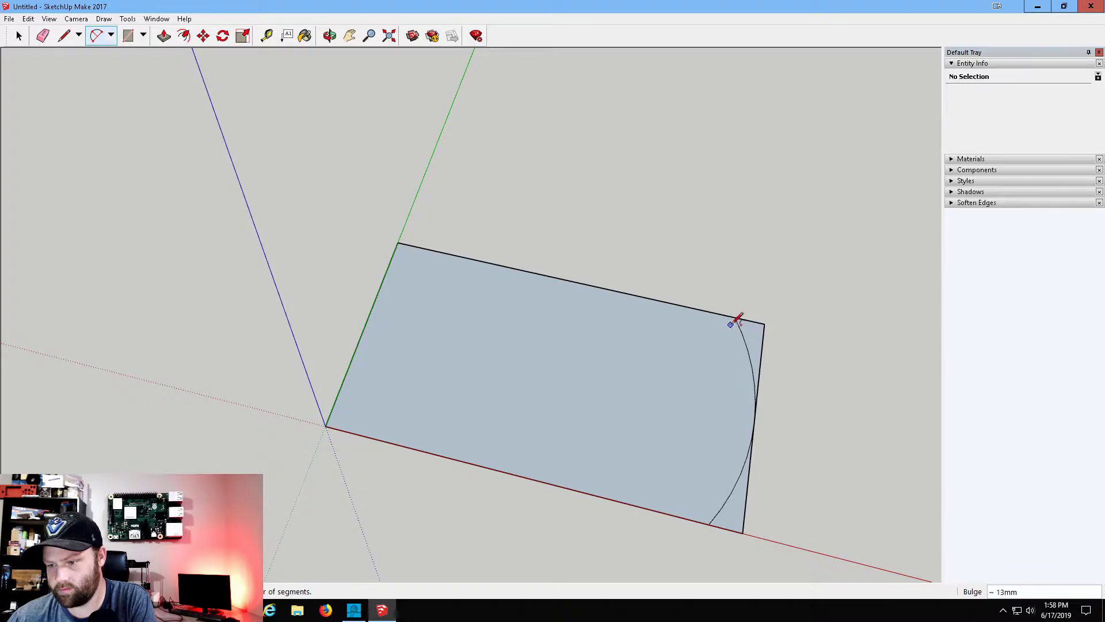
click(761, 358)
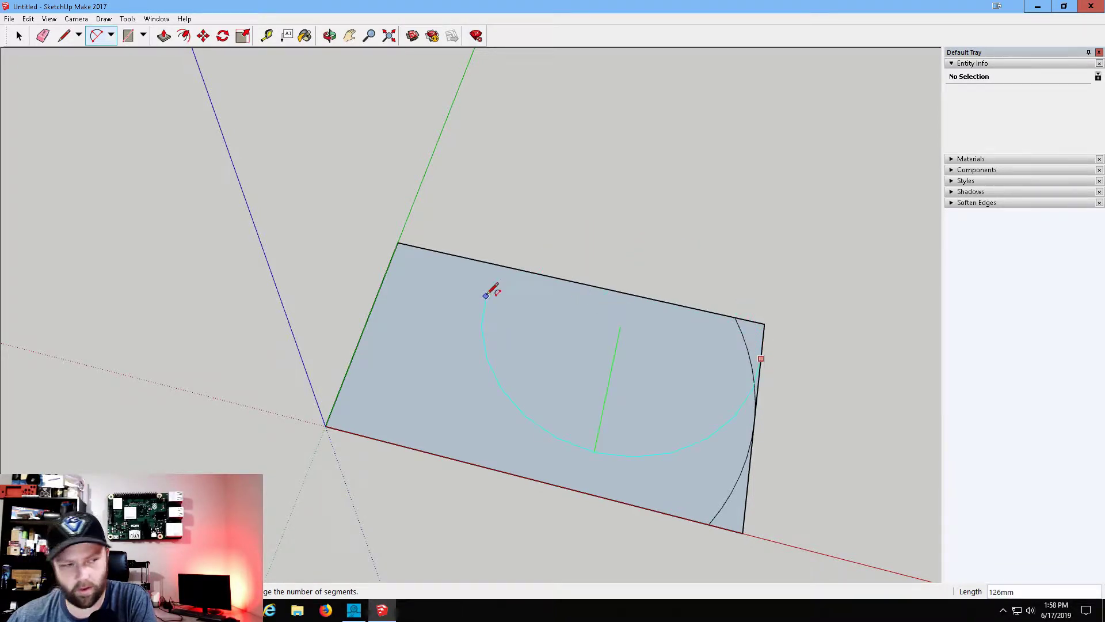
click(389, 265)
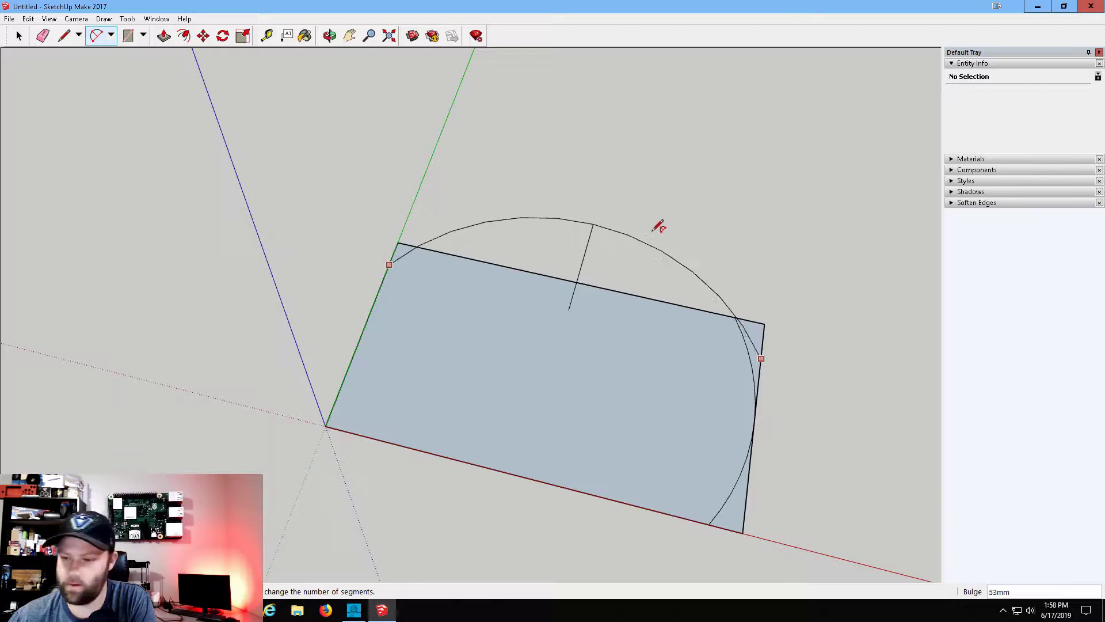
key(Escape)
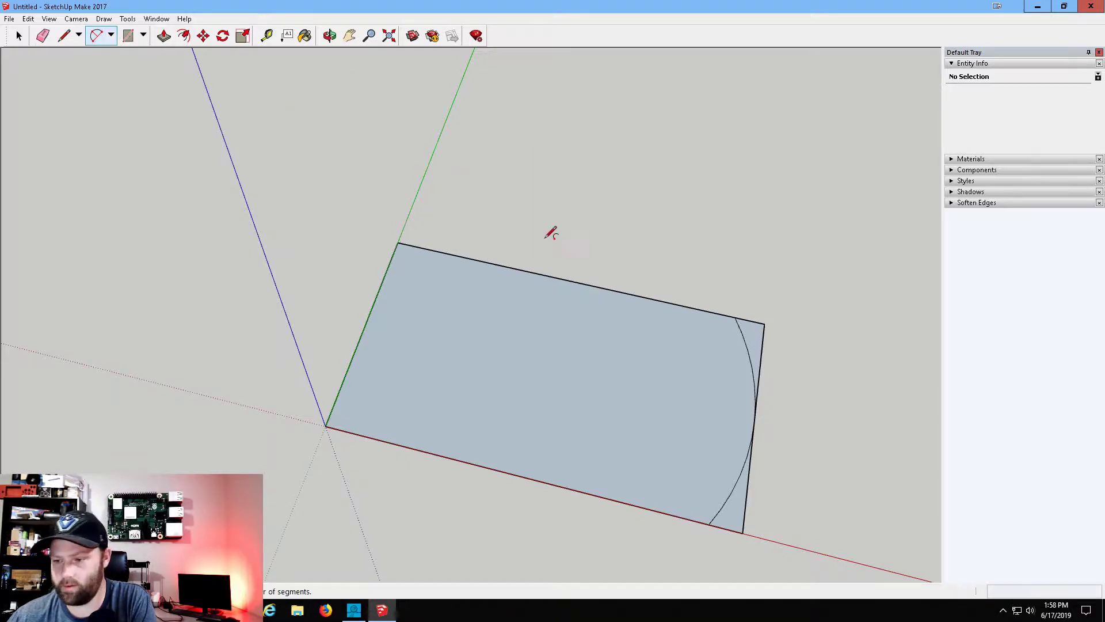
click(761, 348)
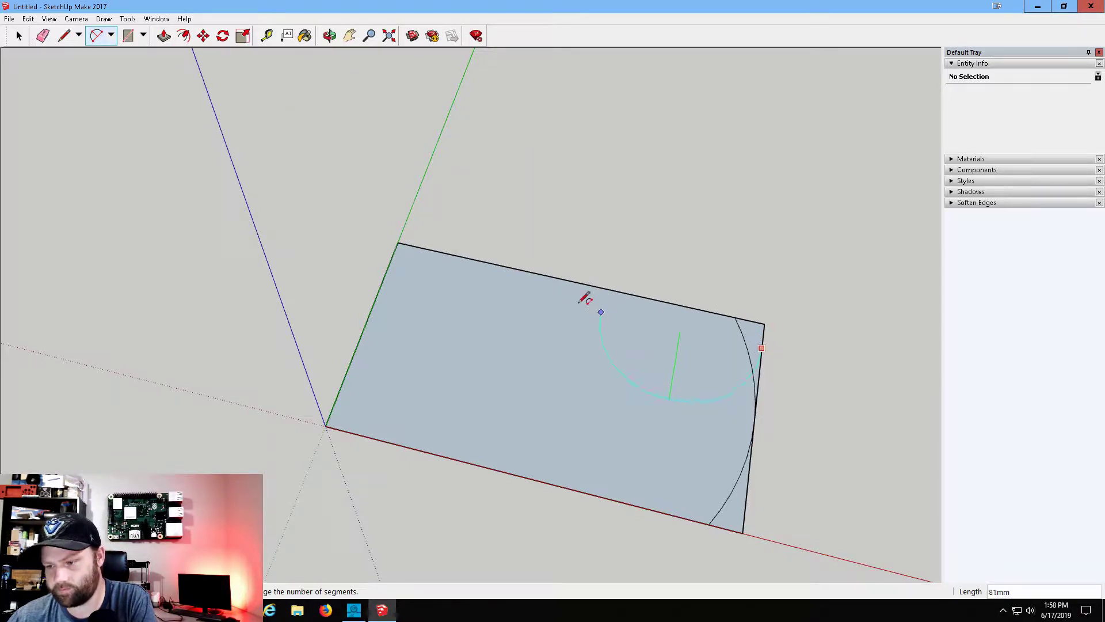
click(390, 263)
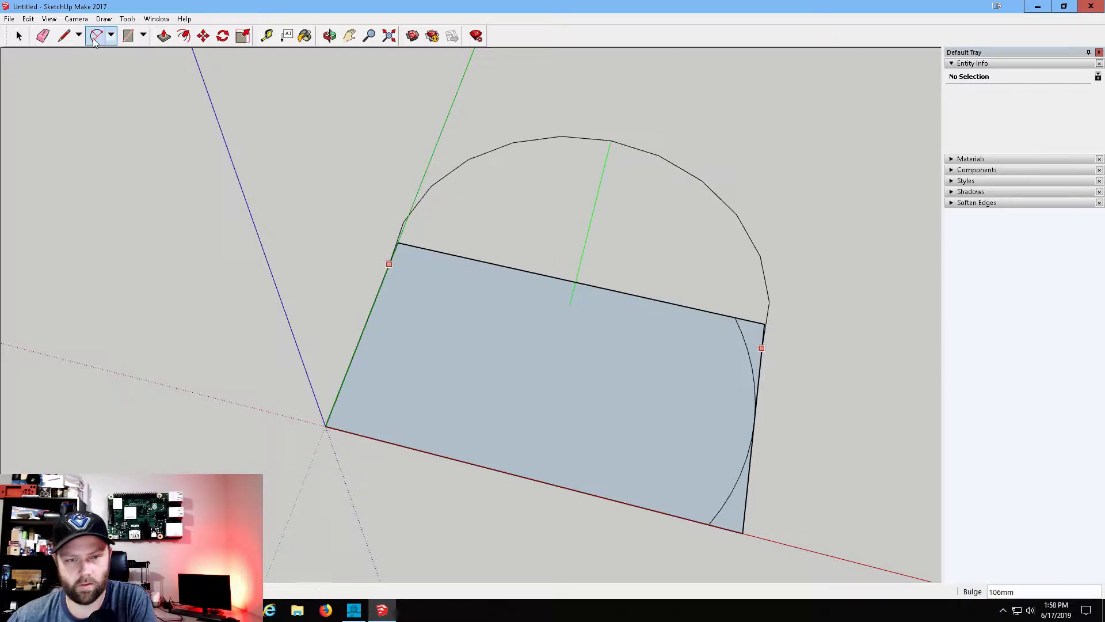
key(Escape)
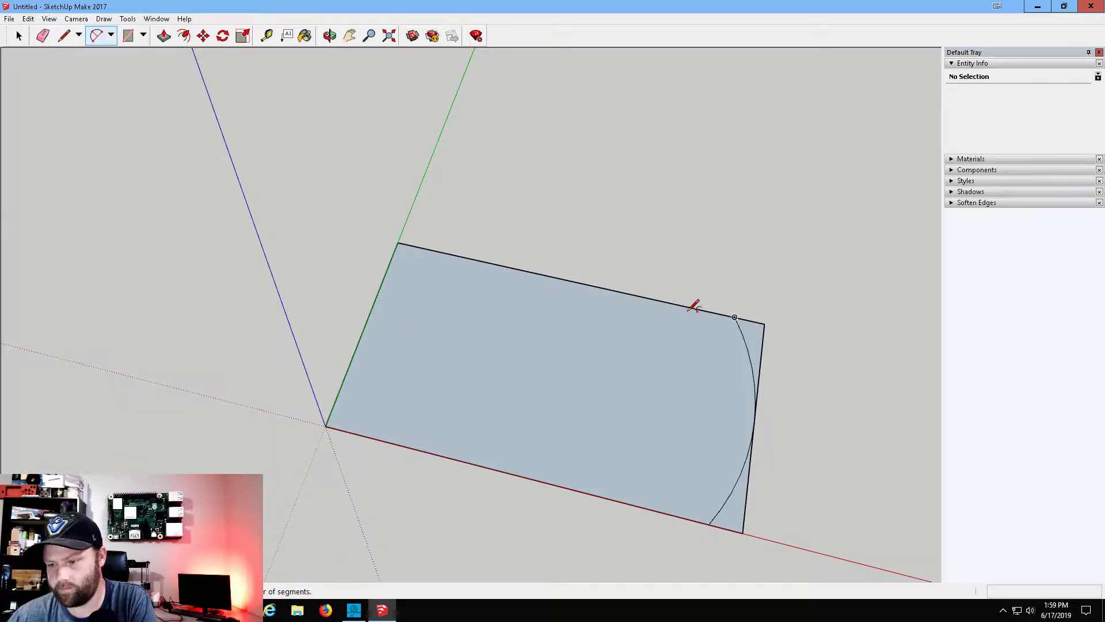
click(733, 317)
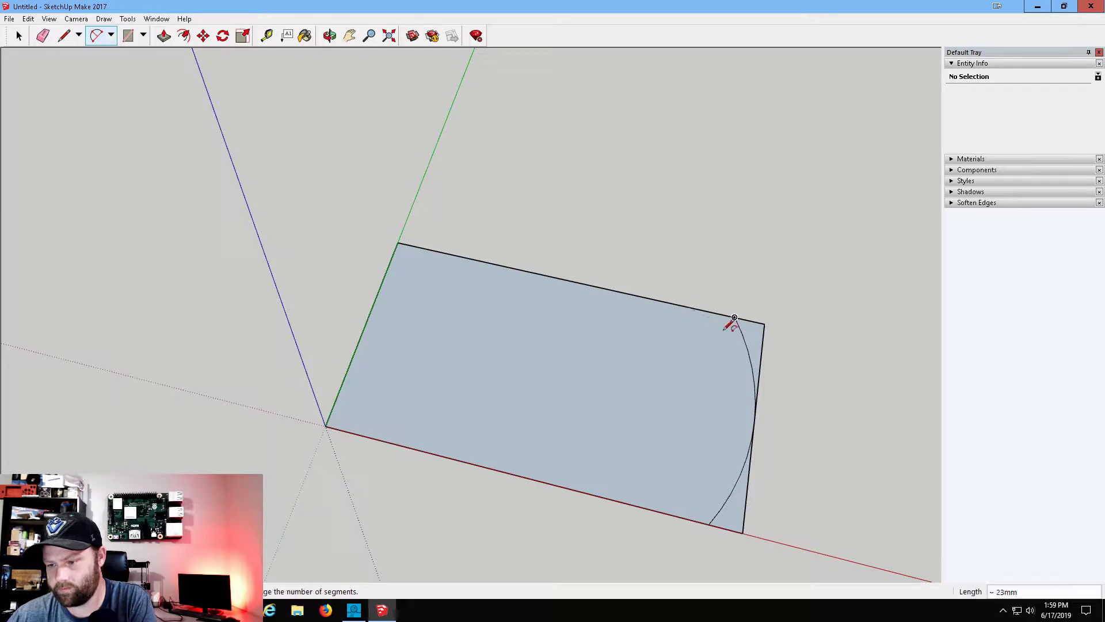
click(662, 512)
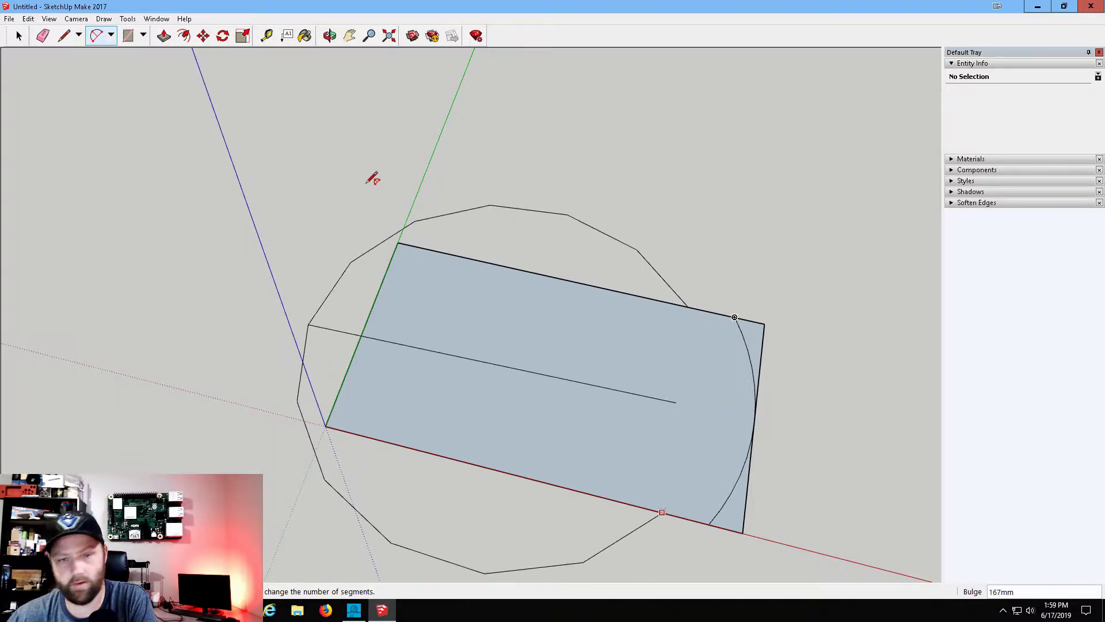
click(98, 36)
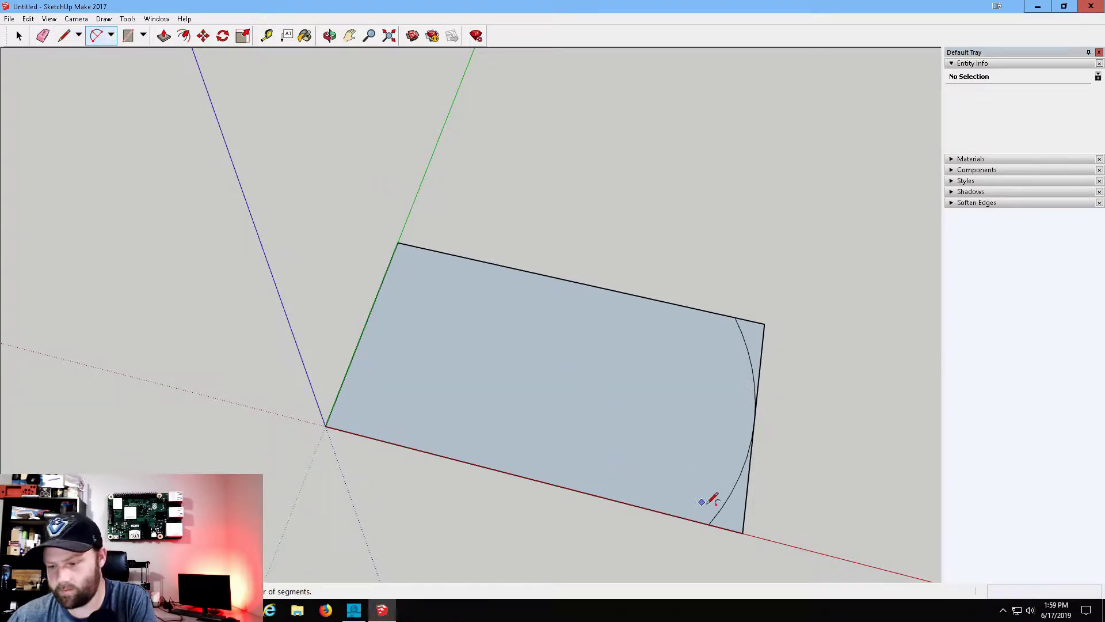
Draw a second arc just inside the first between the two long edges, bulging outward about 17 mm to meet it.
click(698, 522)
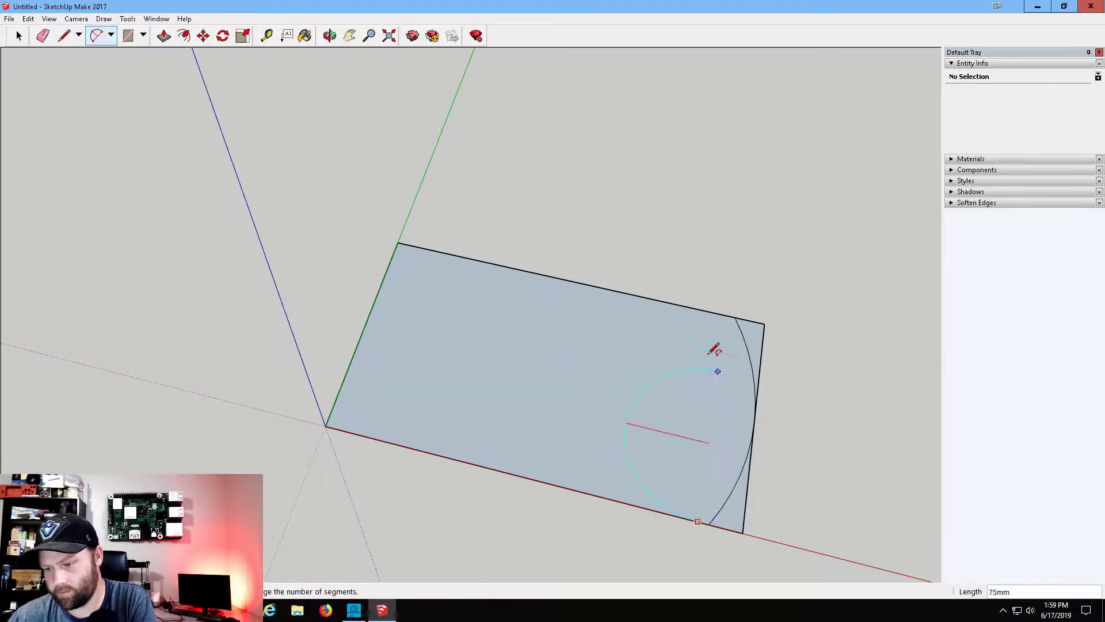
click(726, 315)
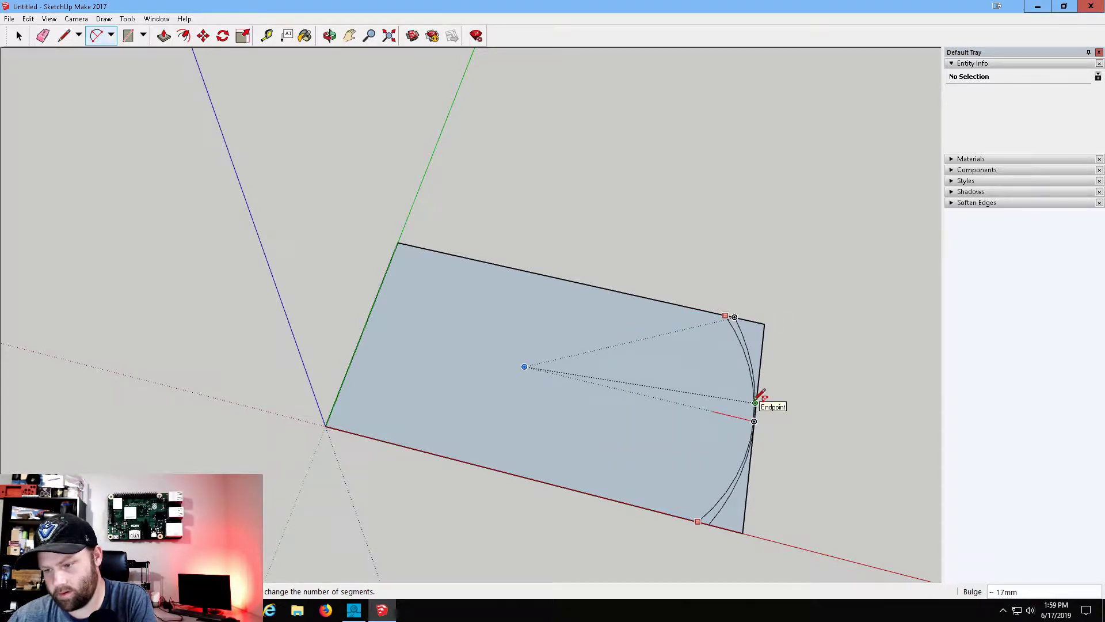
click(755, 402)
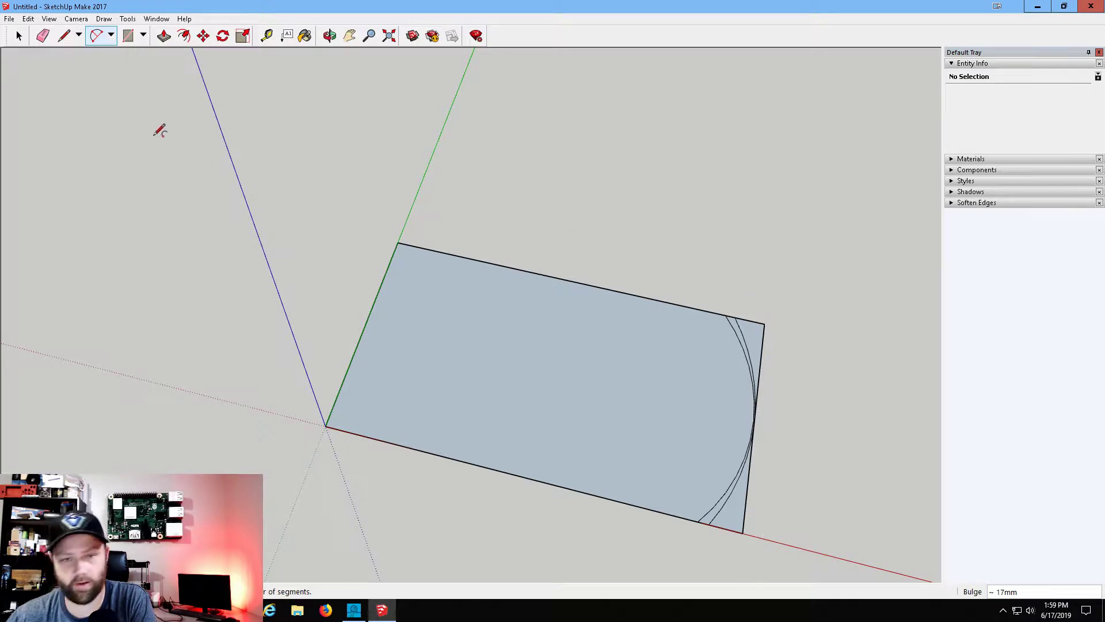
Erase the first arc and the leftover rectangle edges outside the second arc to leave one rounded end.
click(42, 35)
mouse_move(742, 323)
mouse_down()
mouse_move(759, 368)
mouse_move(724, 510)
mouse_up()
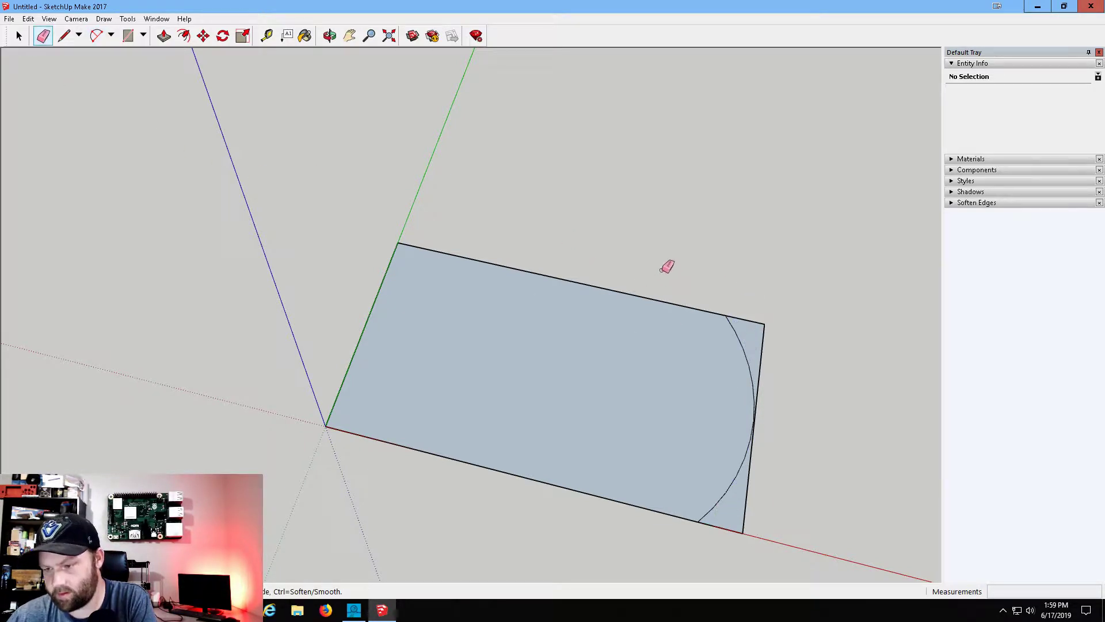
drag(730, 286, 814, 429)
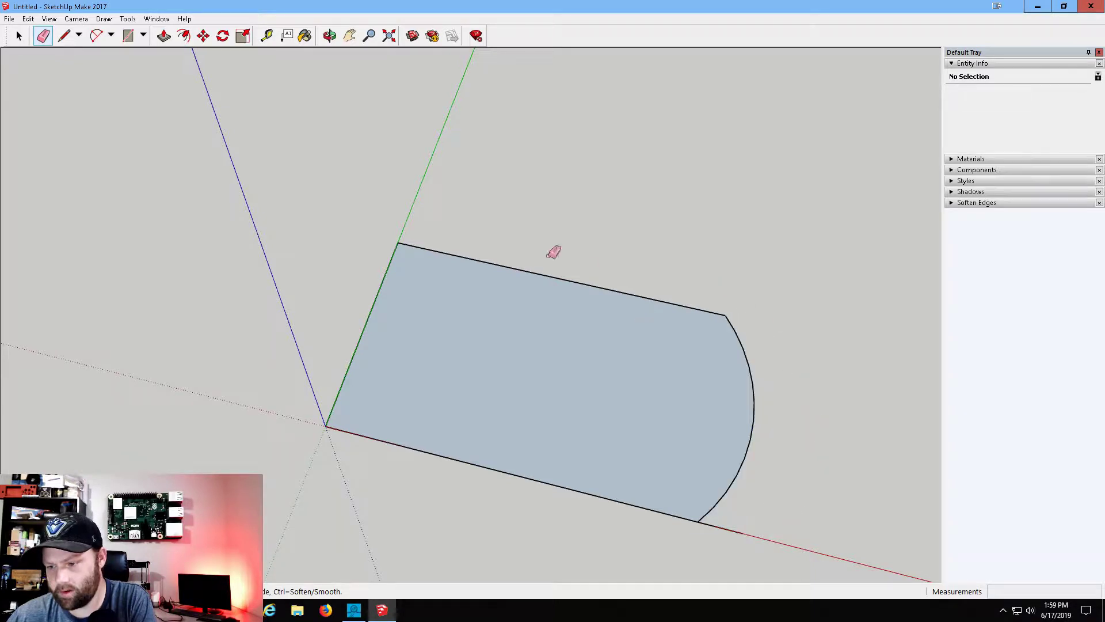
middle_drag(434, 254, 501, 338)
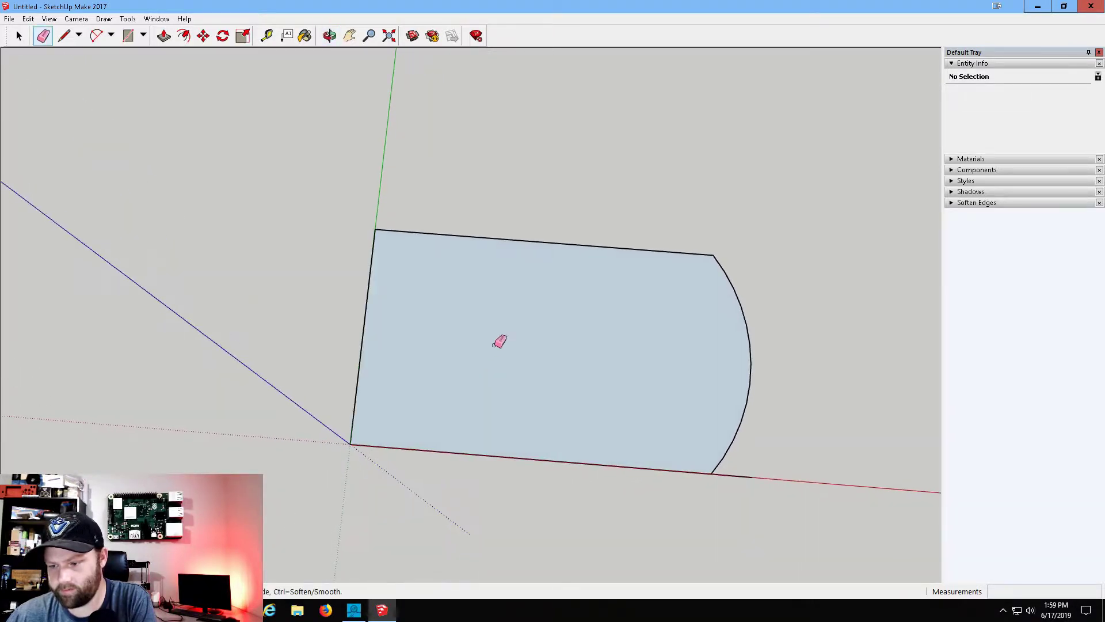
click(748, 477)
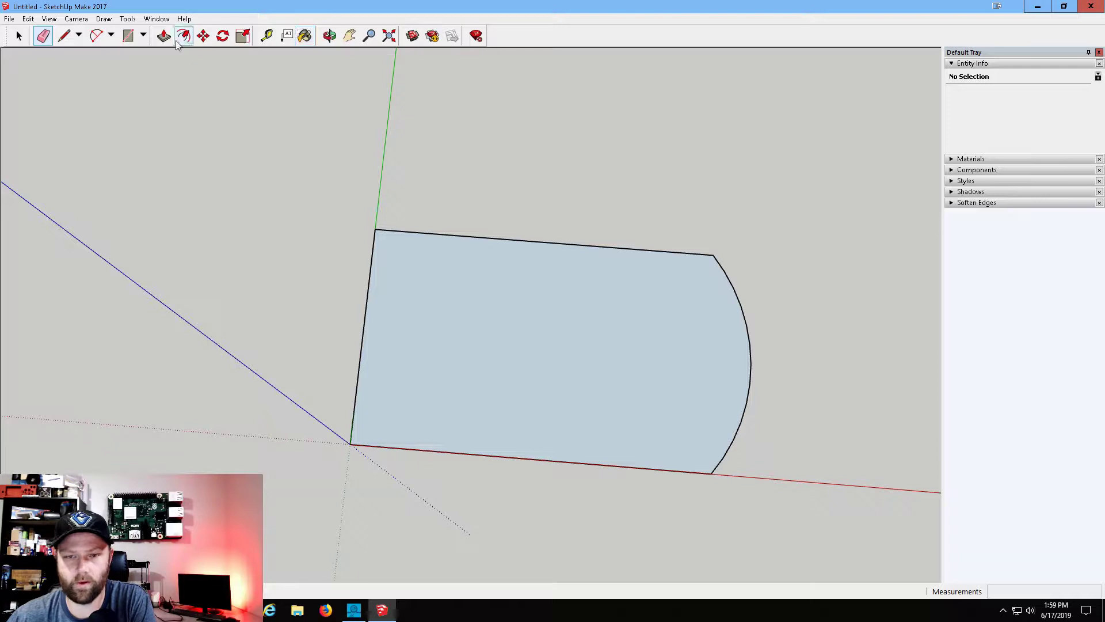
click(63, 36)
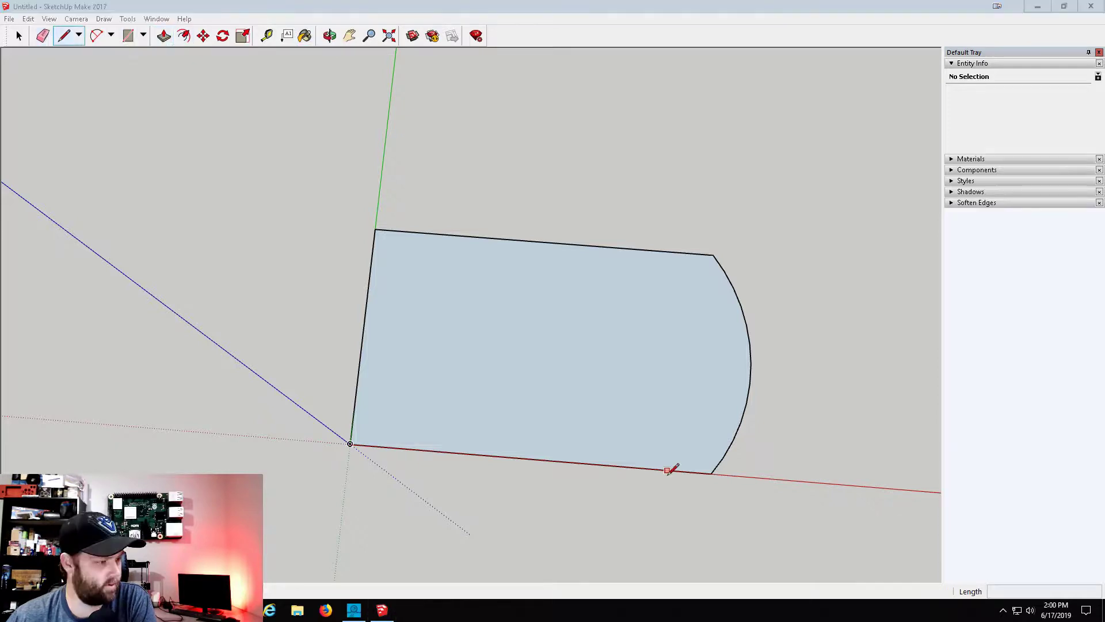
click(630, 466)
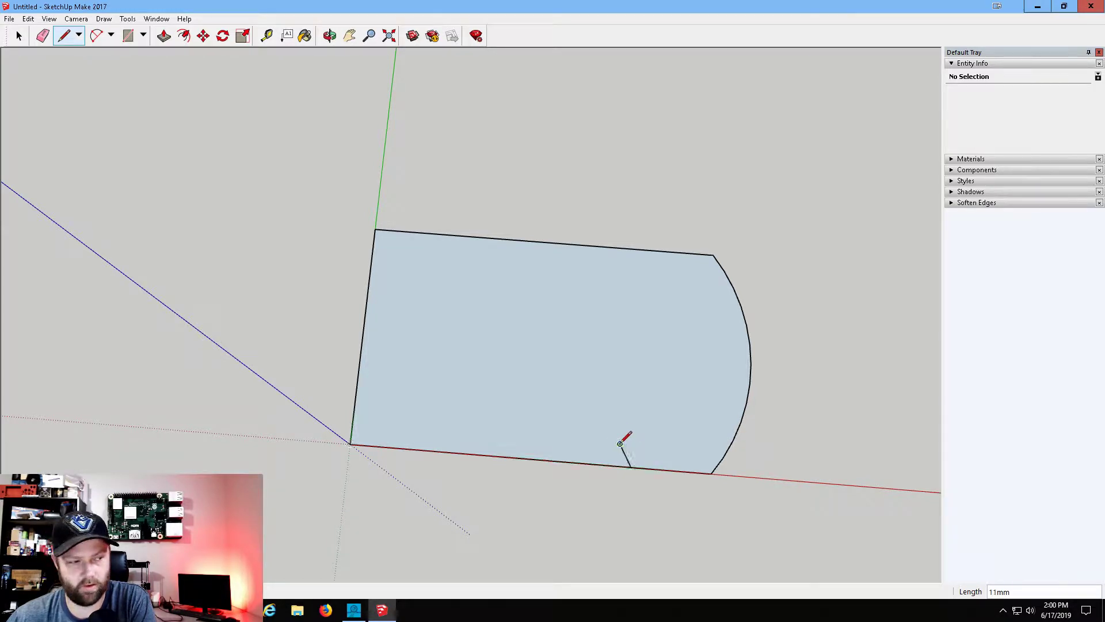
click(620, 443)
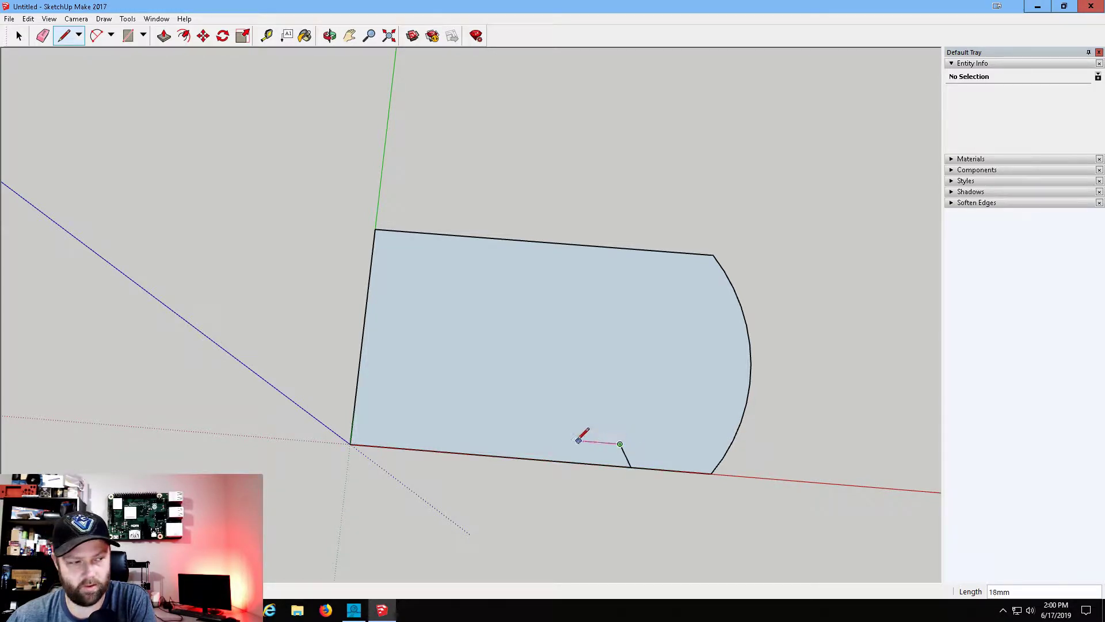
click(476, 432)
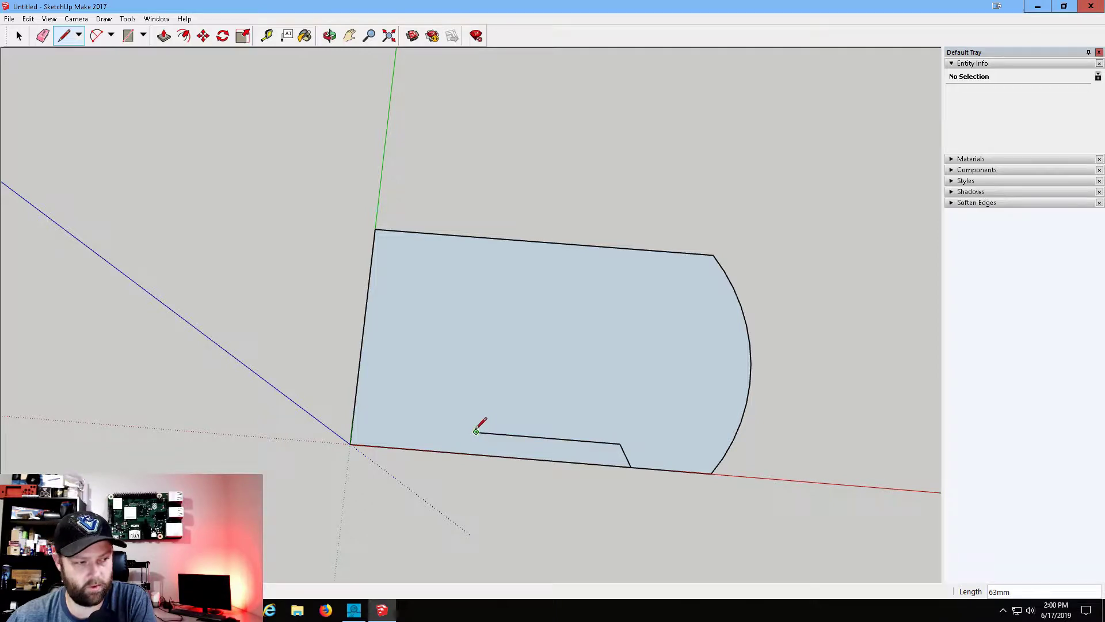
click(453, 452)
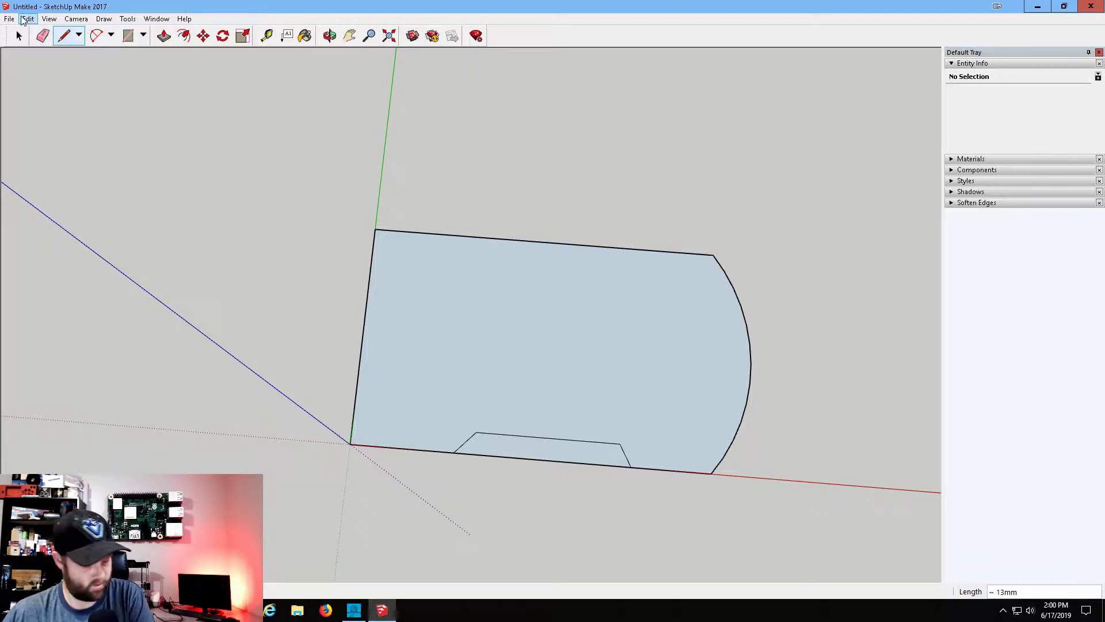
key(ctrl+z)
key(ctrl+z)
key(ctrl+z)
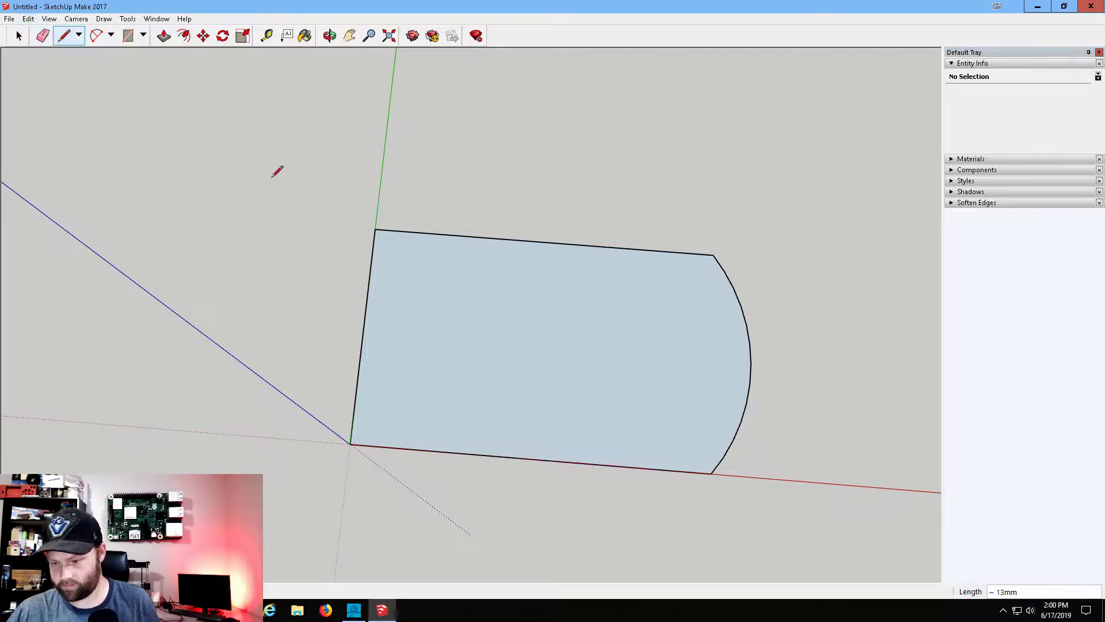
Draw a trapezoidal notch outline inward from the red-axis edge, with slanted sides about 12 mm and 13 mm long.
click(662, 470)
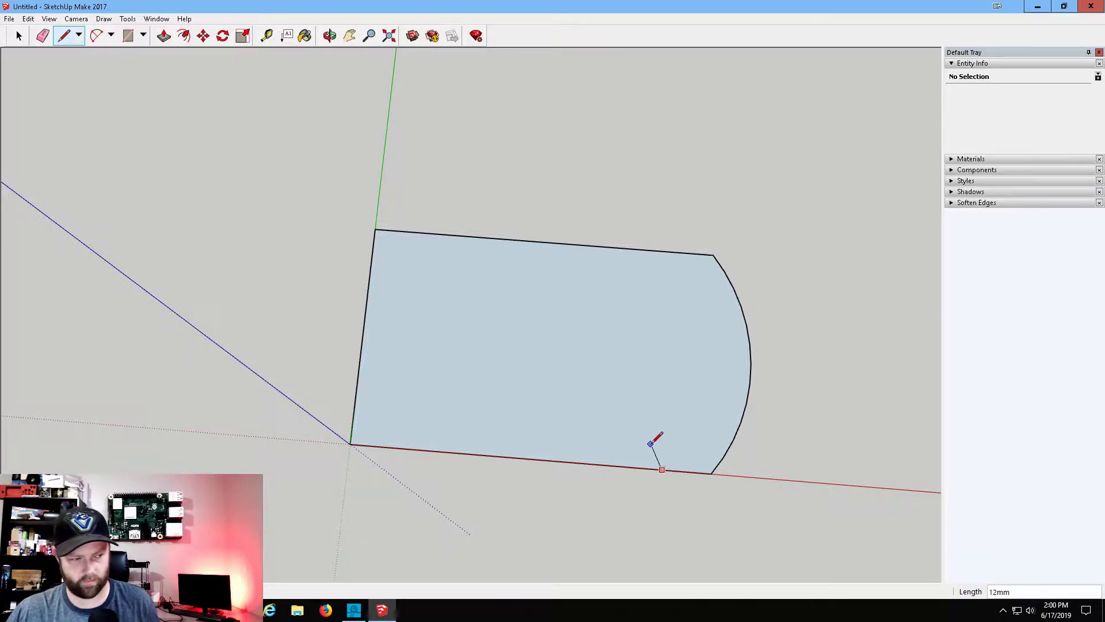
click(650, 444)
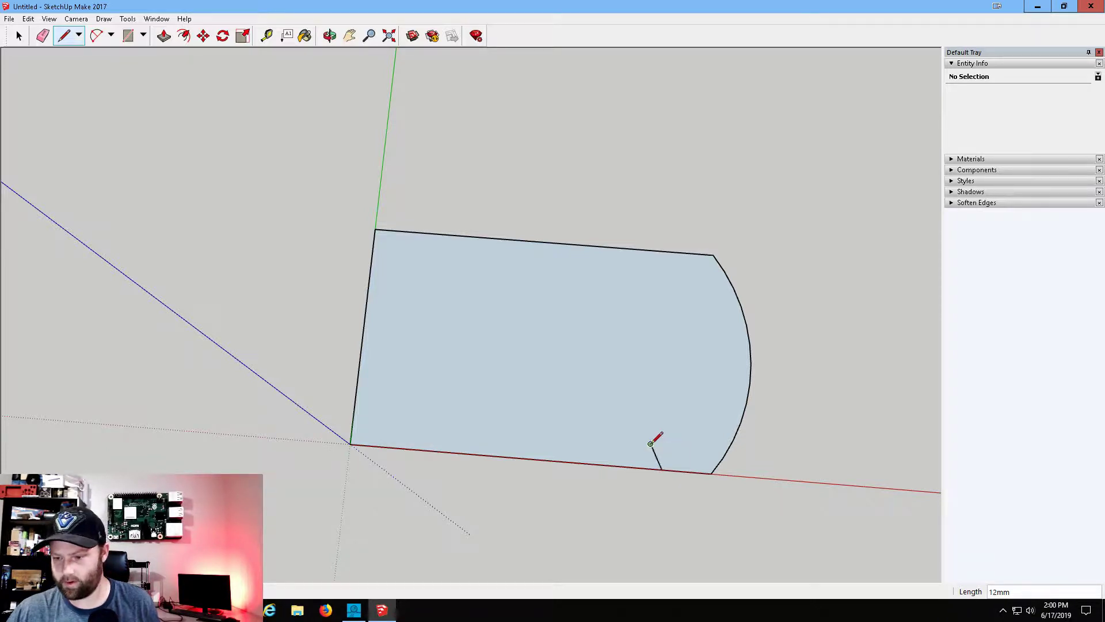
click(512, 432)
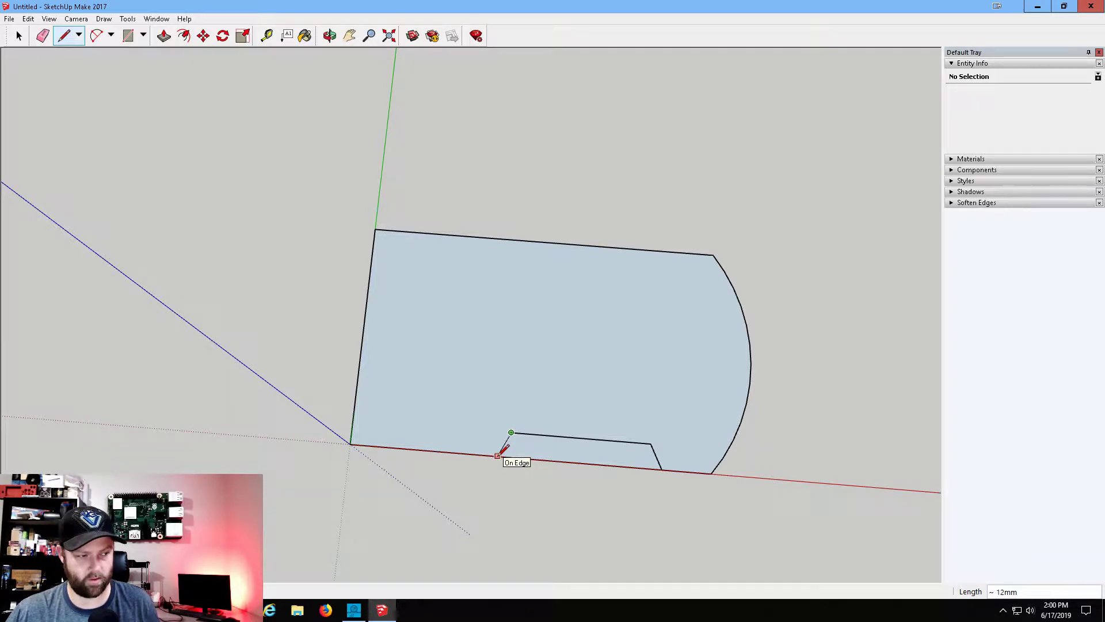
key(Escape)
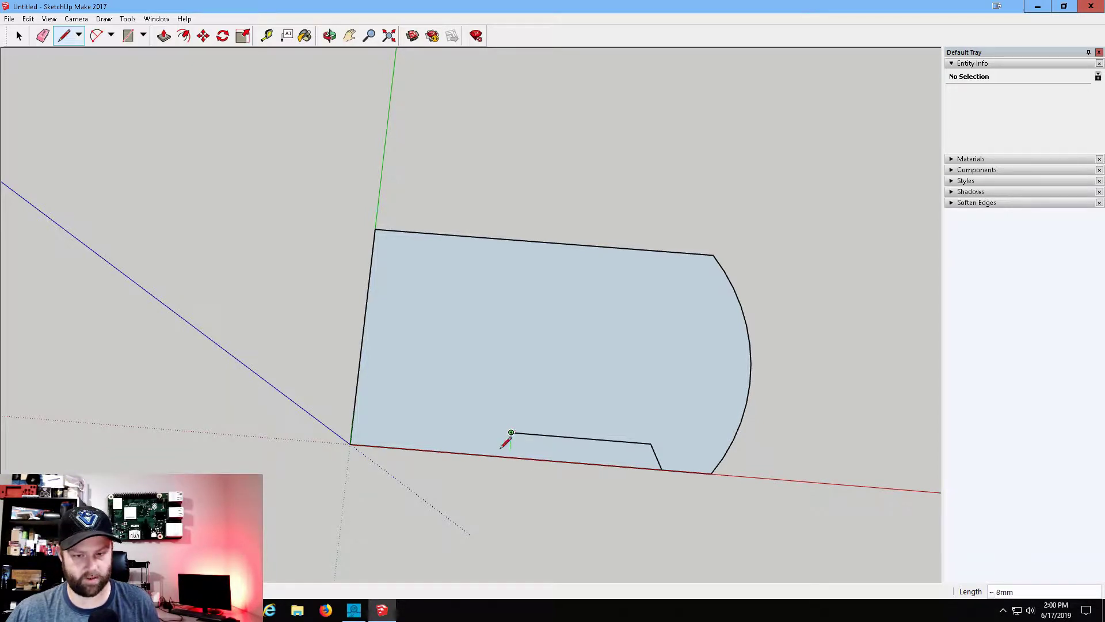
click(511, 433)
click(496, 456)
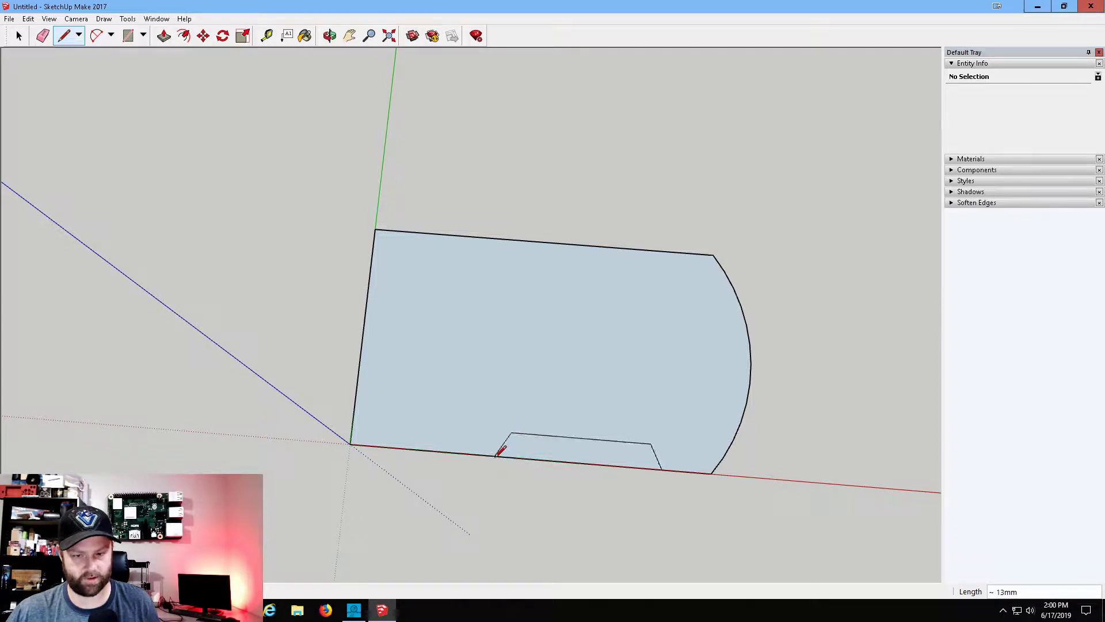
Try outlining a feature between the notch and the origin with a slanted line inward from the red-axis edge and short connected segments.
click(446, 451)
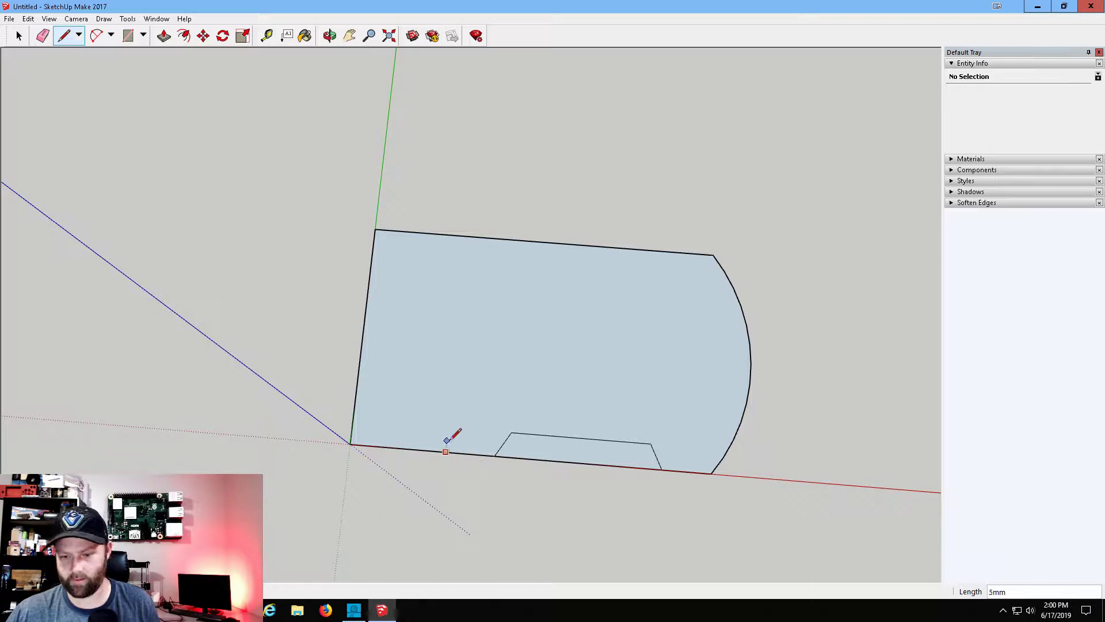
click(458, 420)
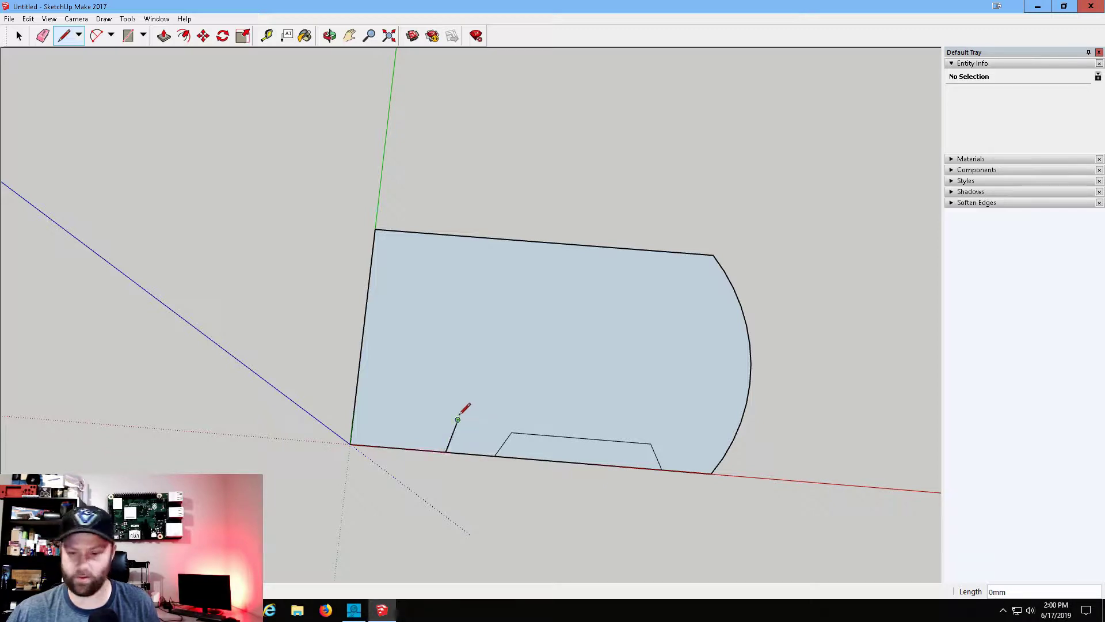
click(458, 392)
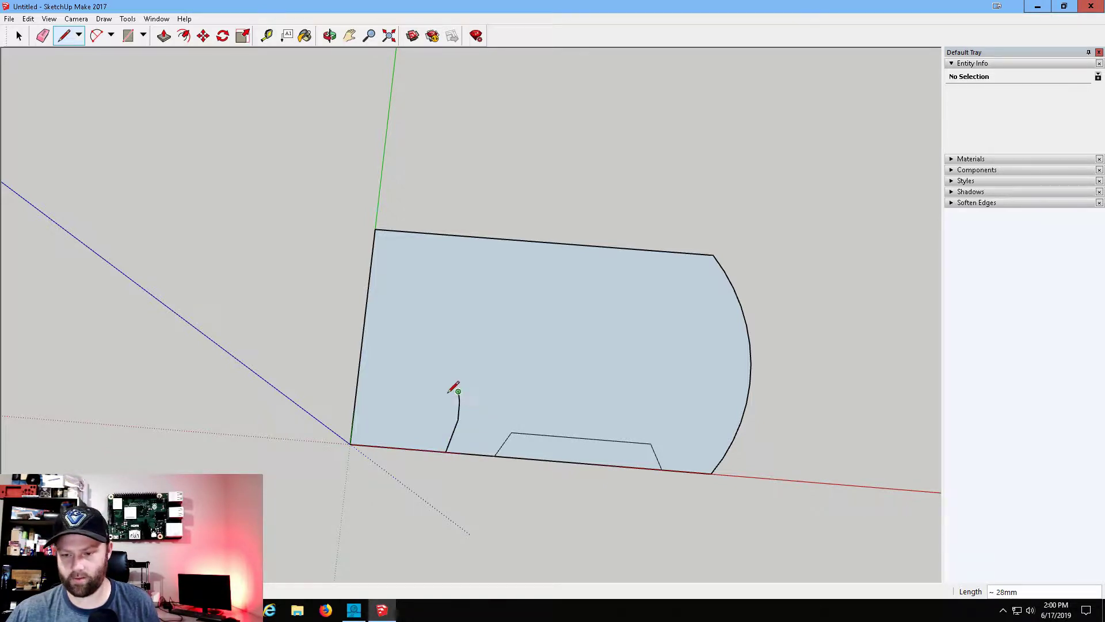
click(439, 389)
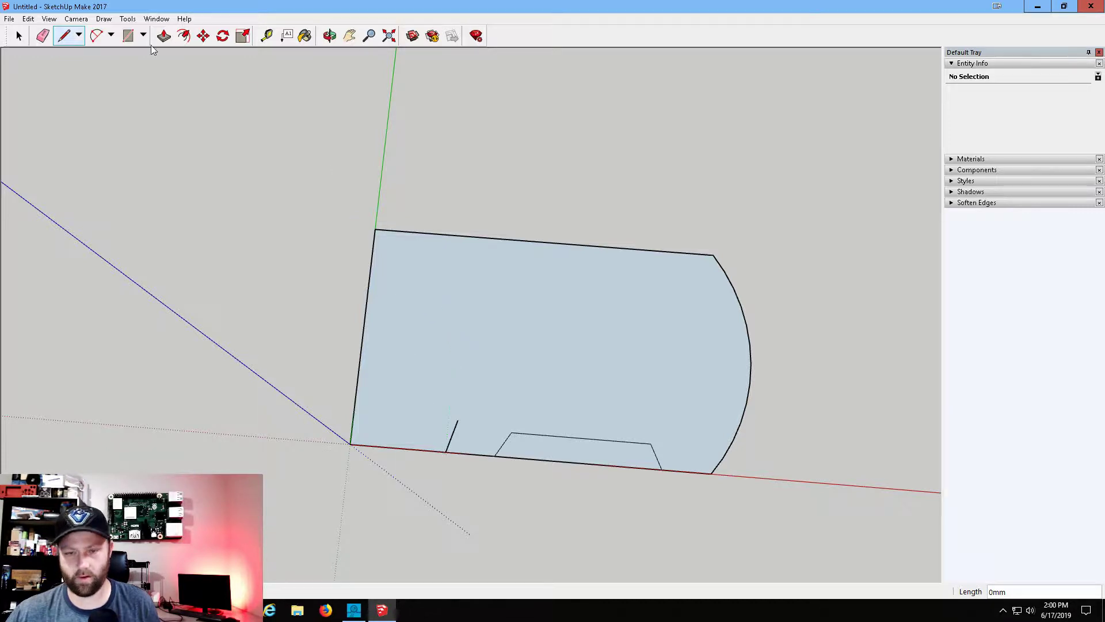
Try extending the slanted line with a small arc bulging about 6 mm and a larger arc to the green-axis edge, bulging about 21 mm.
click(96, 36)
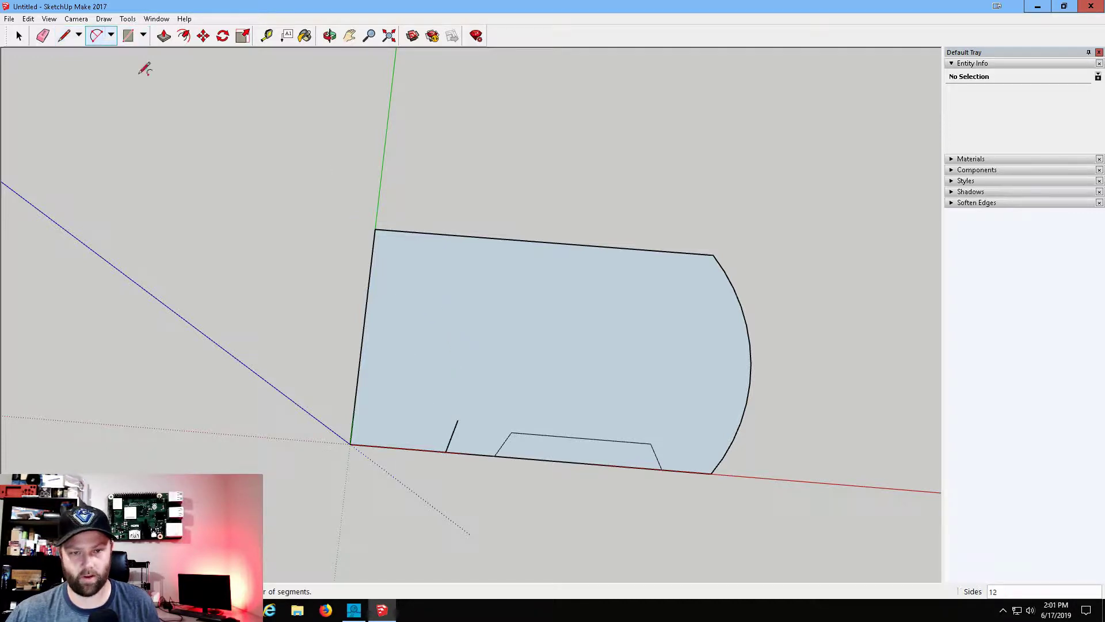
click(458, 420)
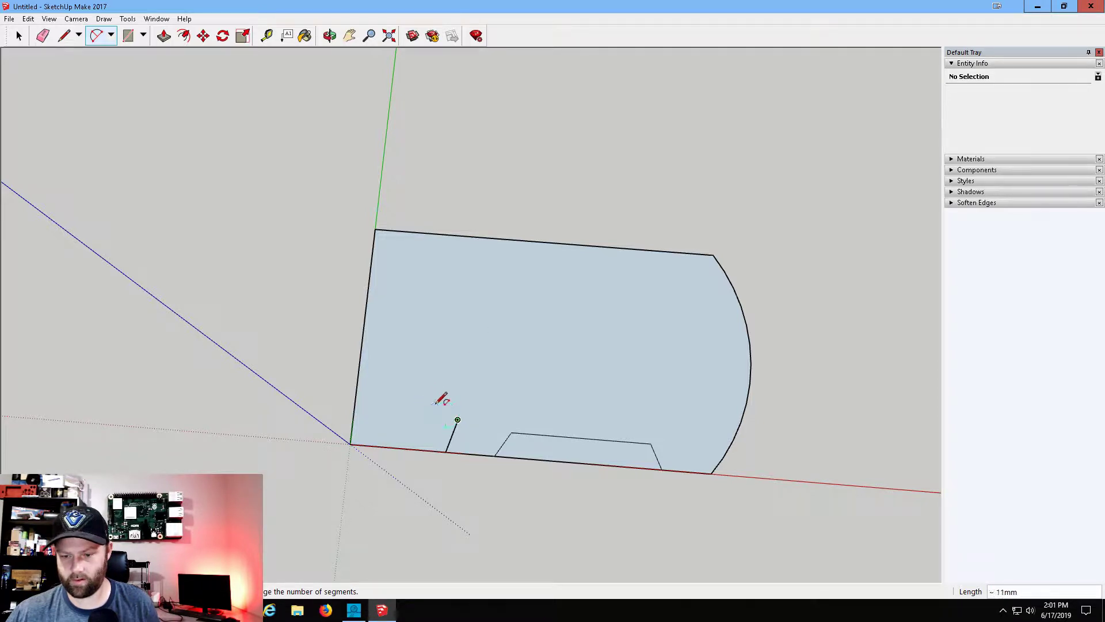
click(438, 402)
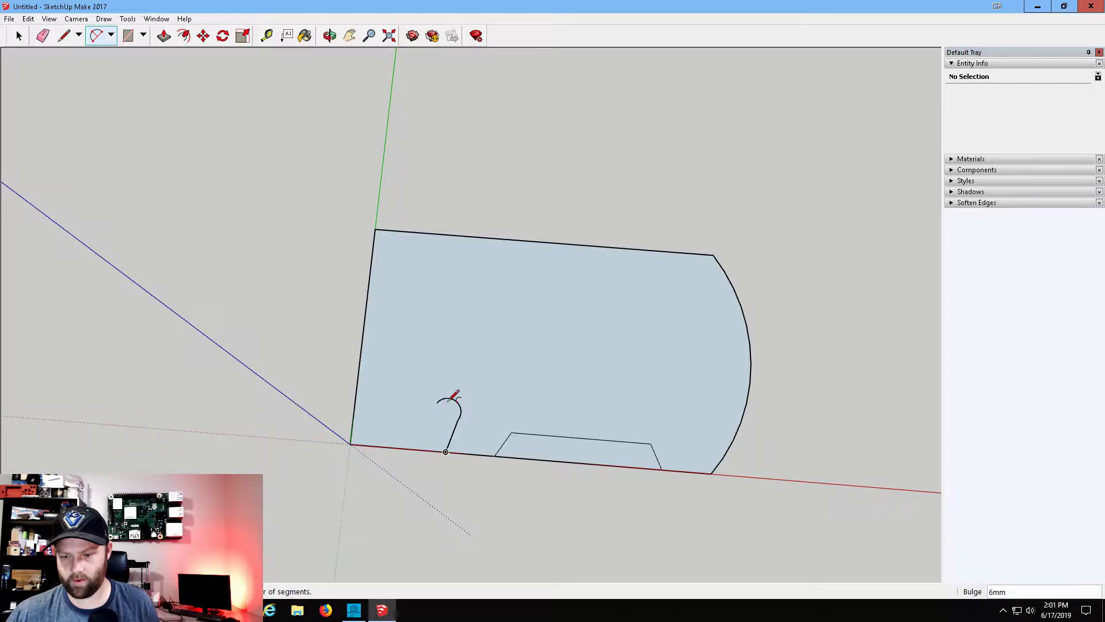
click(447, 396)
click(438, 403)
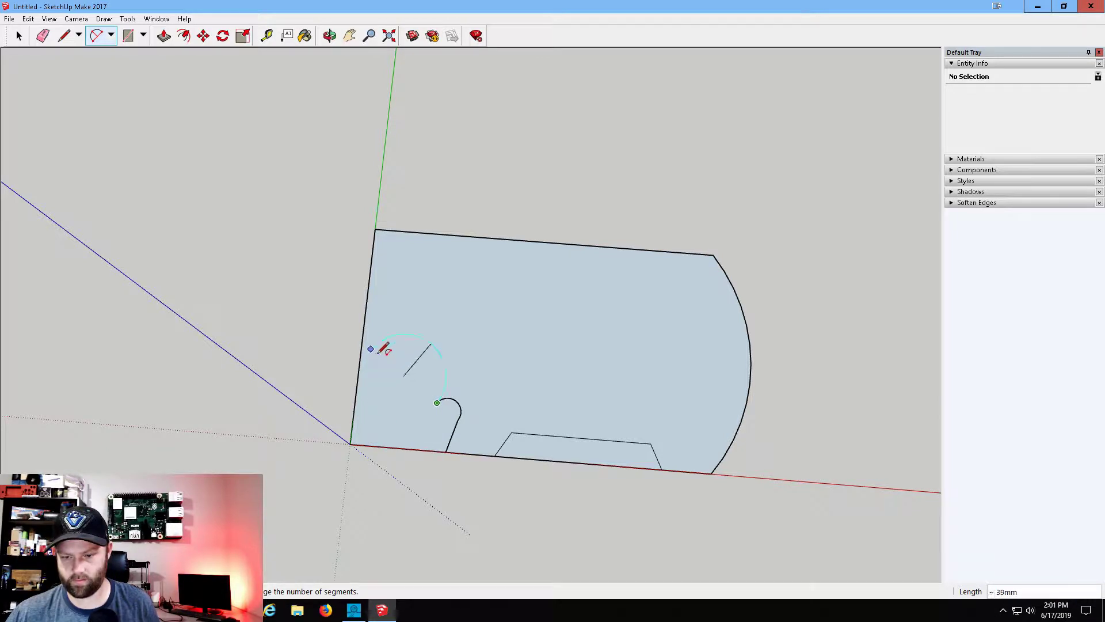
click(360, 352)
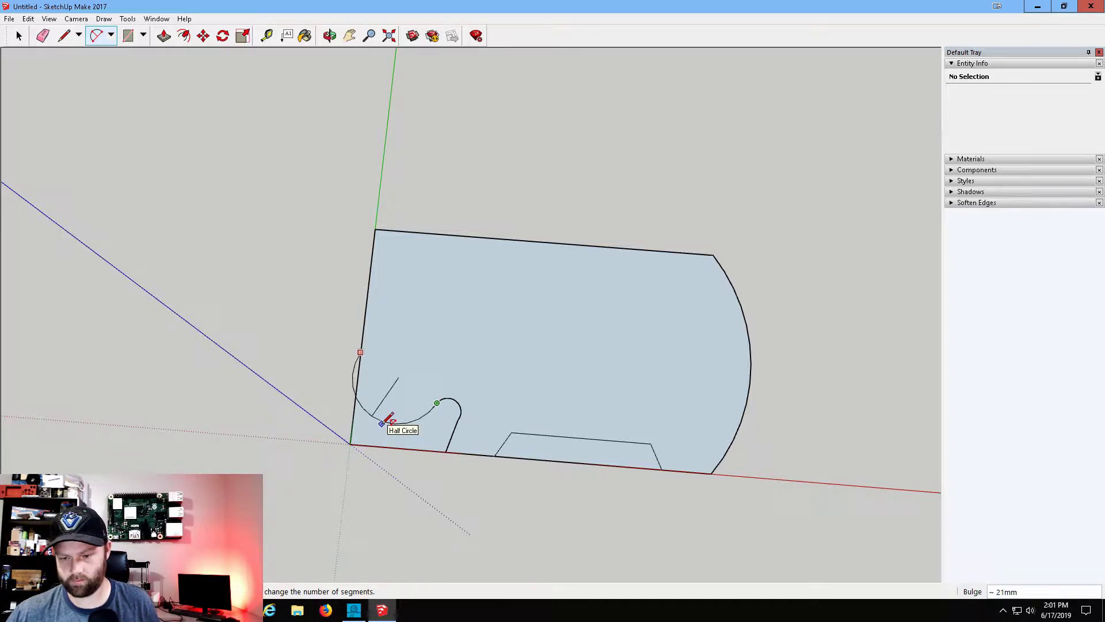
click(389, 419)
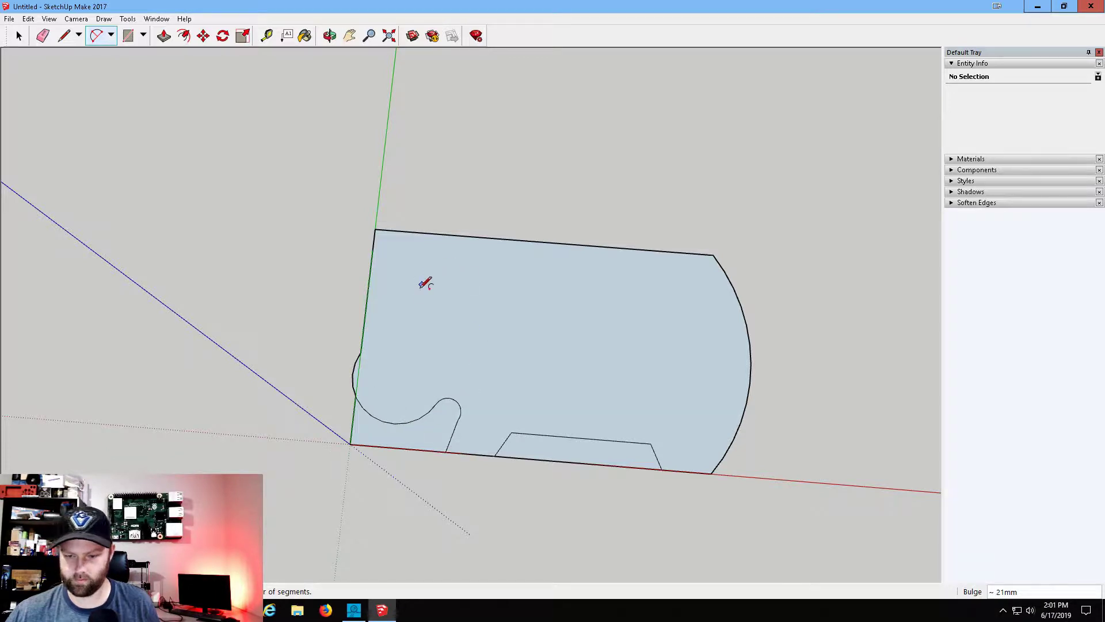
Undo the trial curves and slanted line, plus the notch's inner edge and the slanted side nearest the origin.
middle_drag(455, 368, 496, 484)
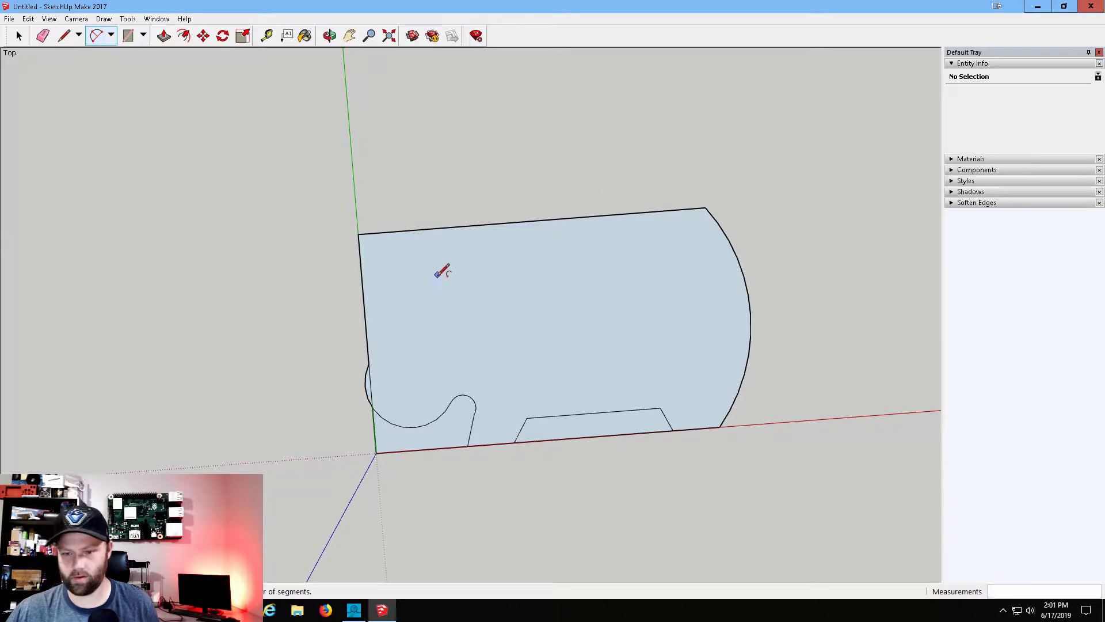
key(ctrl+z)
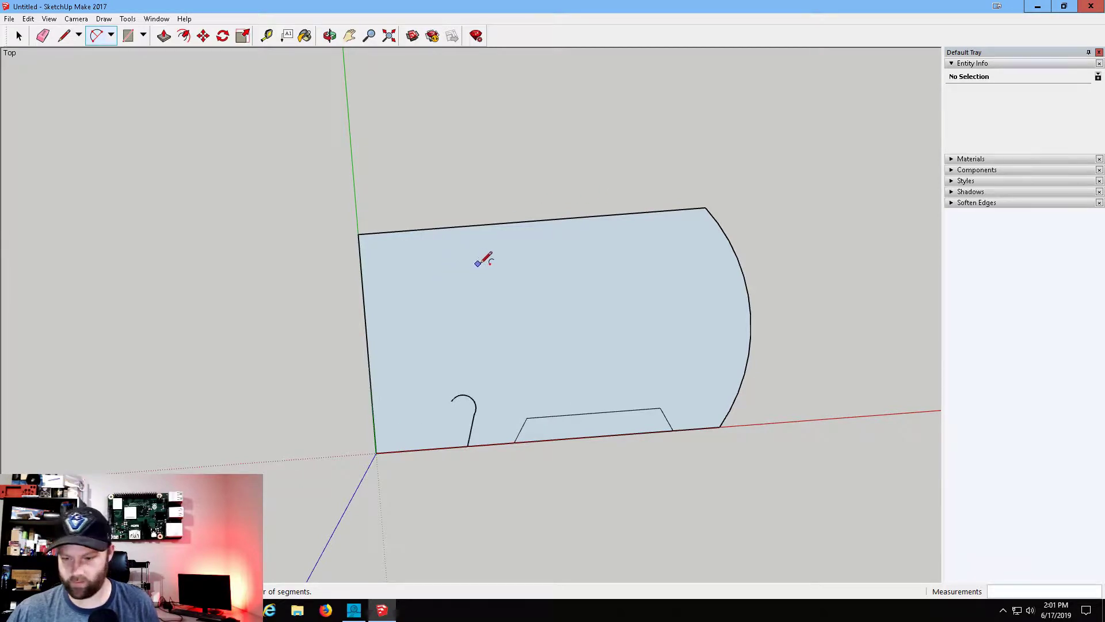
key(ctrl+z)
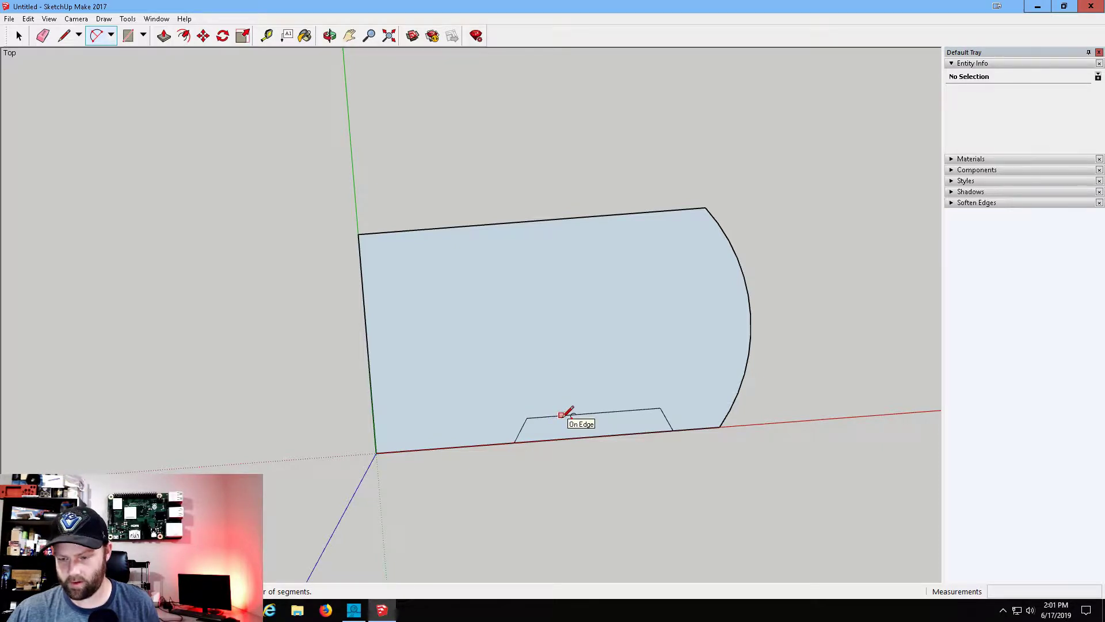
key(ctrl+z)
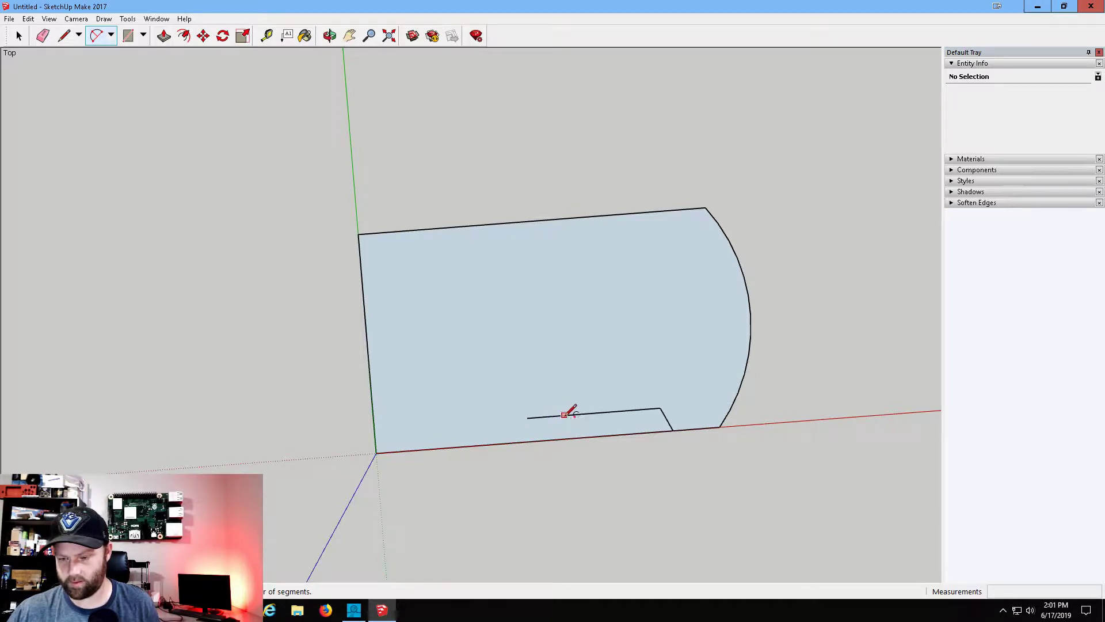
key(ctrl+z)
Redraw the notch narrower, with an inner edge parallel to the red axis and a slanted side about 12 mm long back to the edge.
click(661, 407)
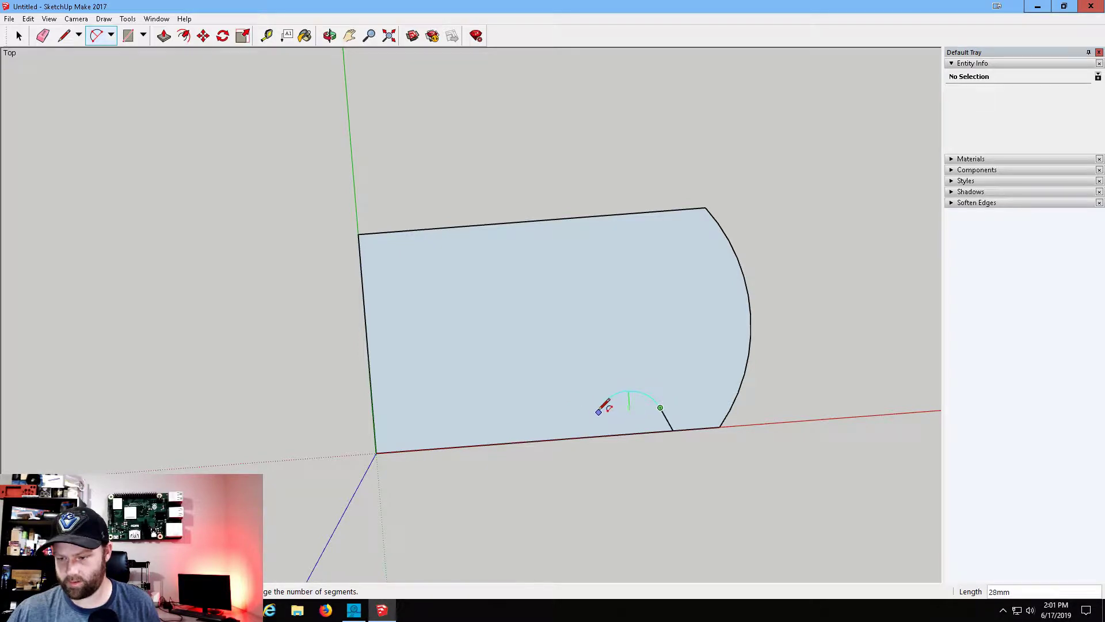
click(65, 37)
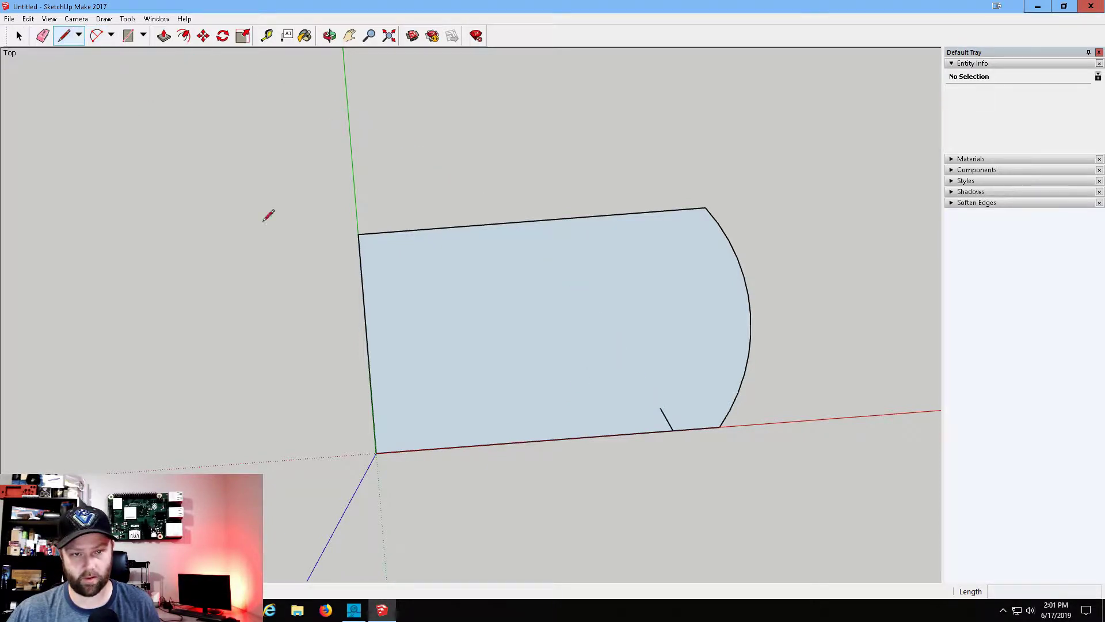
click(660, 408)
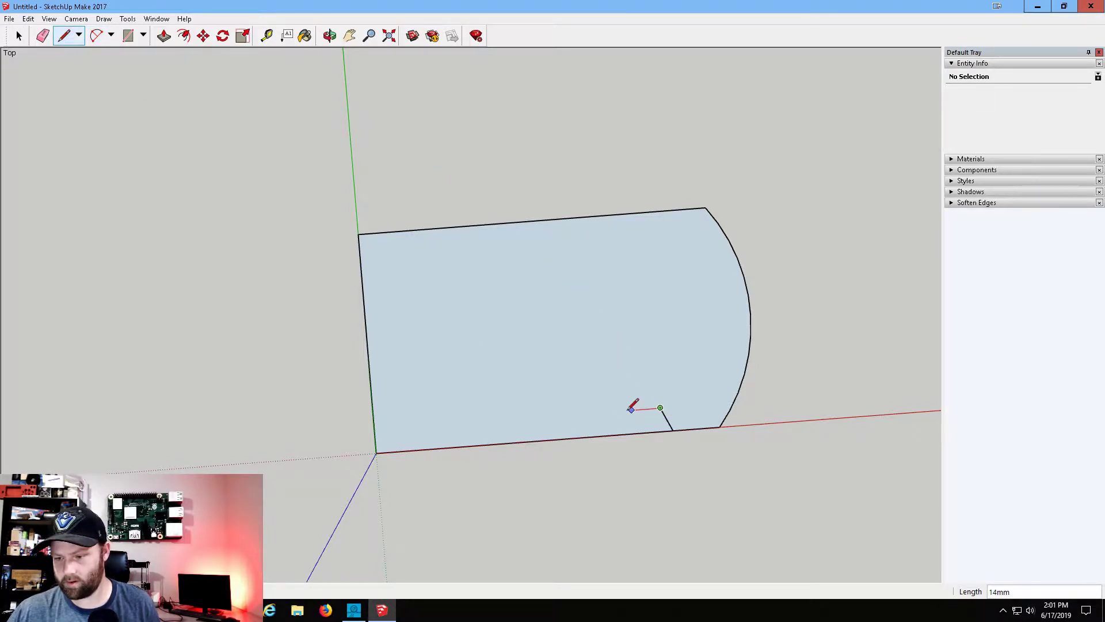
click(568, 414)
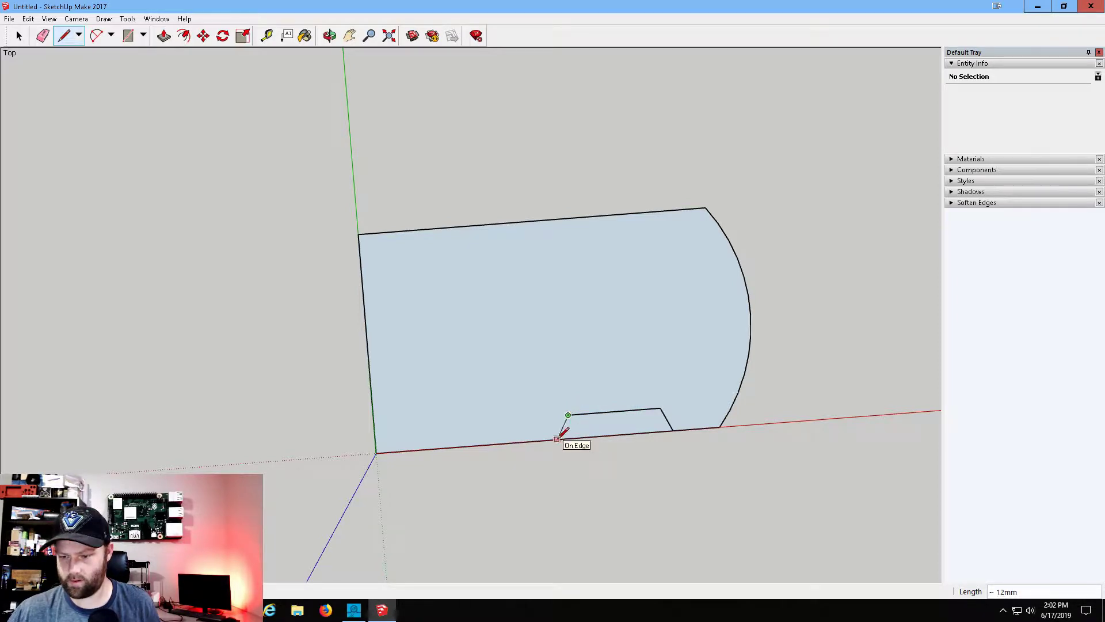
click(556, 439)
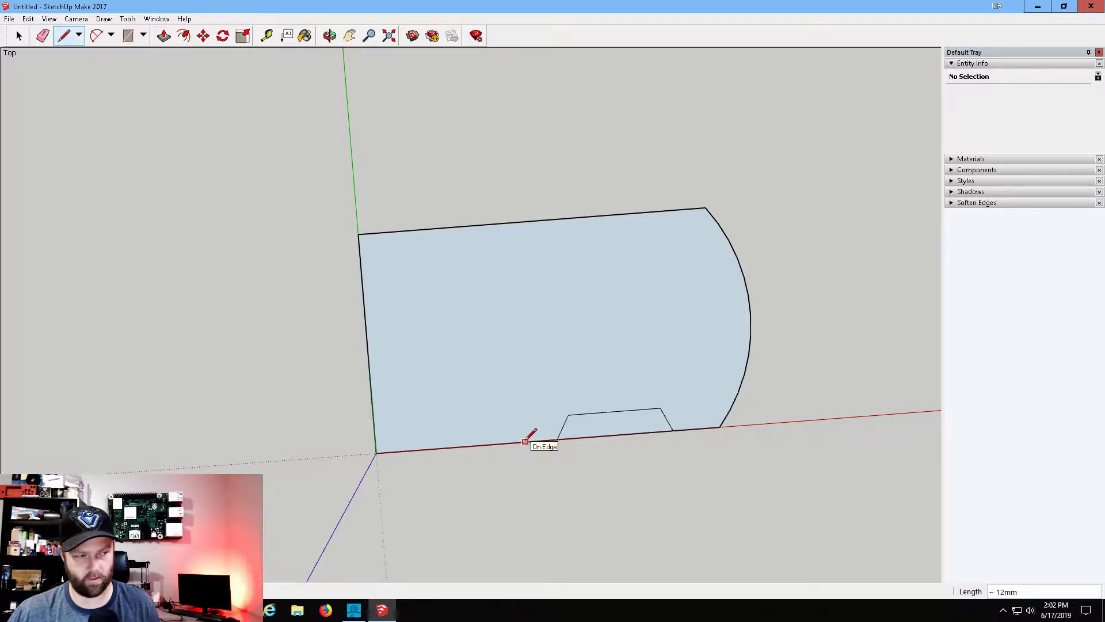
Draw an arc inward from the red-axis edge between the notch and the origin, bulging about 8 mm toward the notch.
click(97, 36)
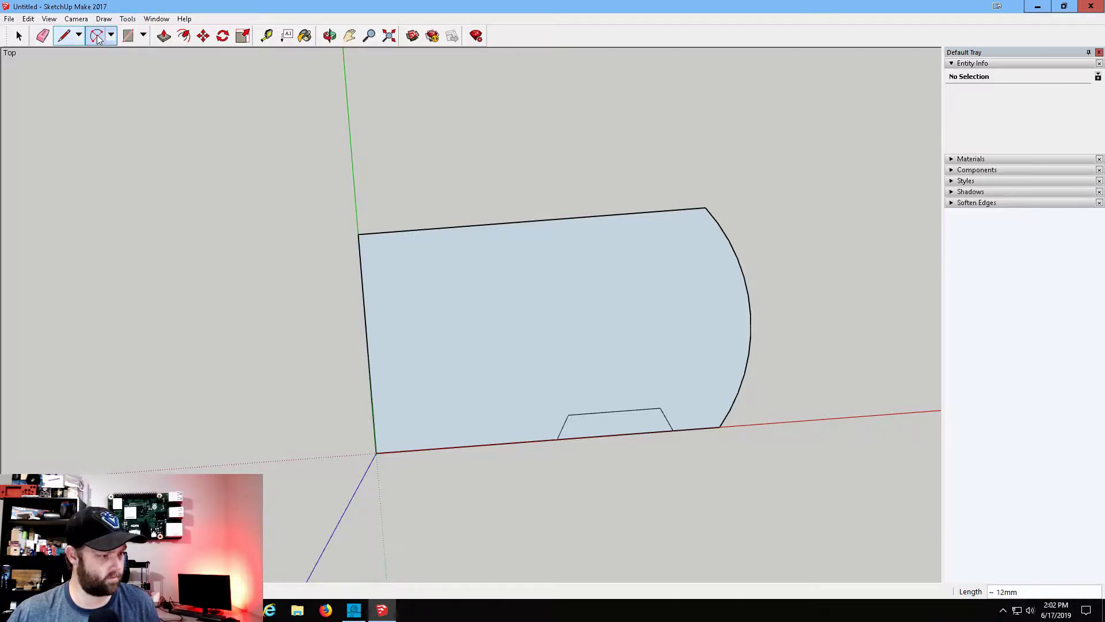
click(518, 442)
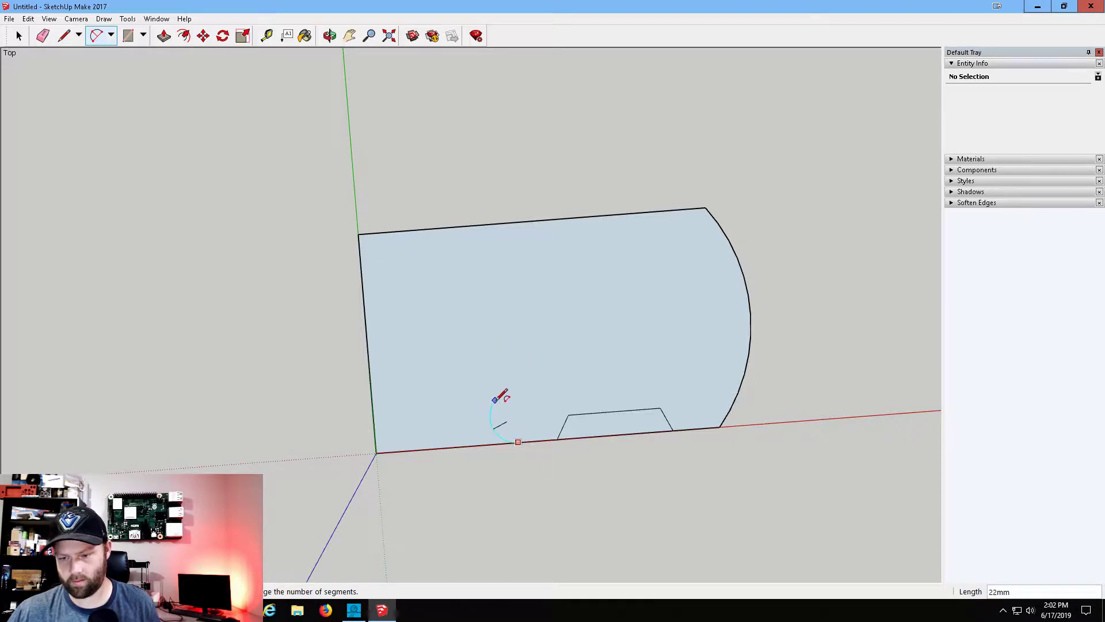
click(505, 394)
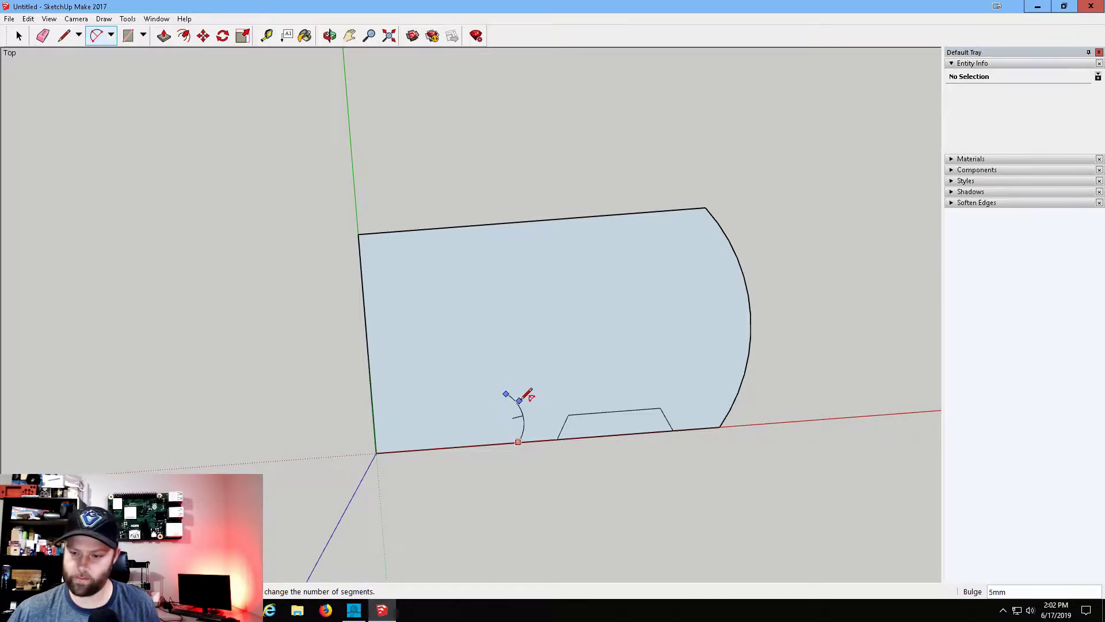
click(526, 397)
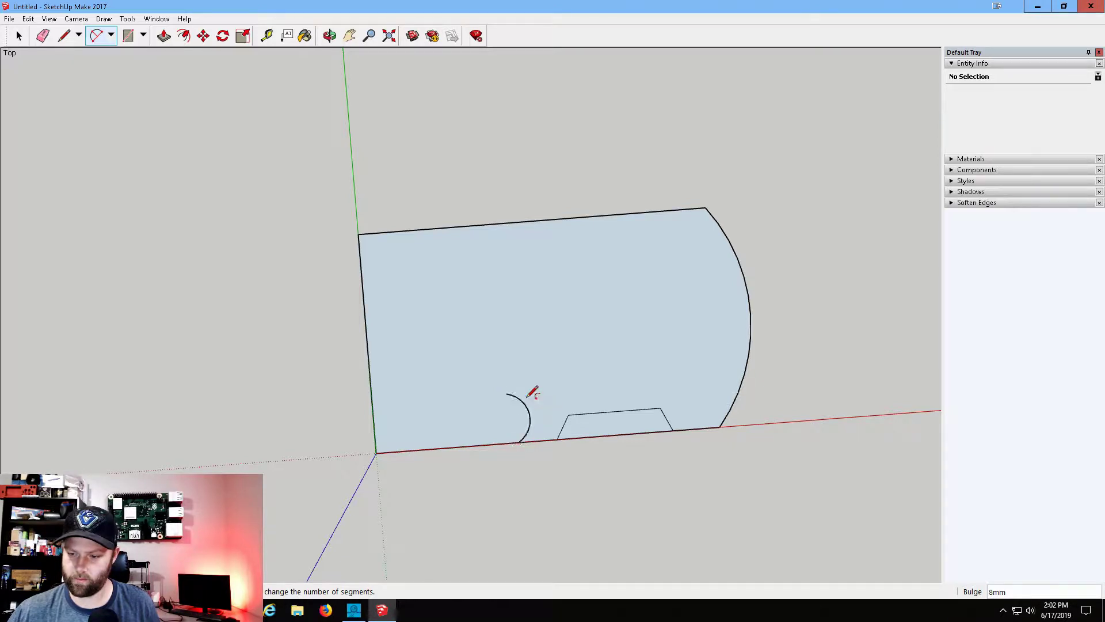
Draw an arc from the first arc's inner end to the green-axis edge near the origin, bulging about 16 mm toward the red-axis edge.
click(506, 394)
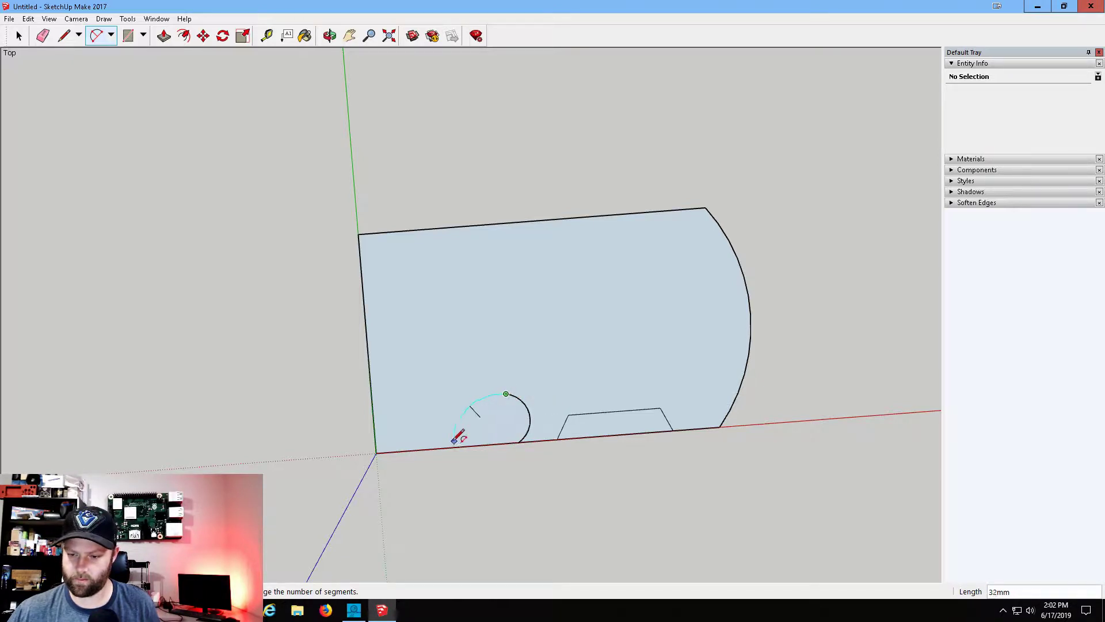
click(374, 428)
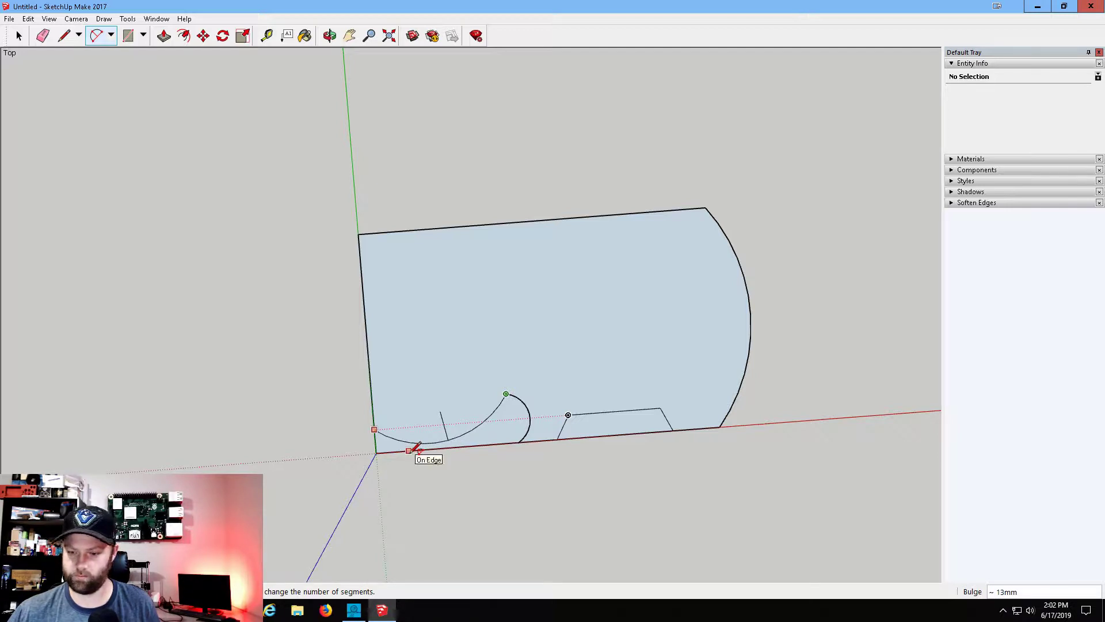
click(412, 449)
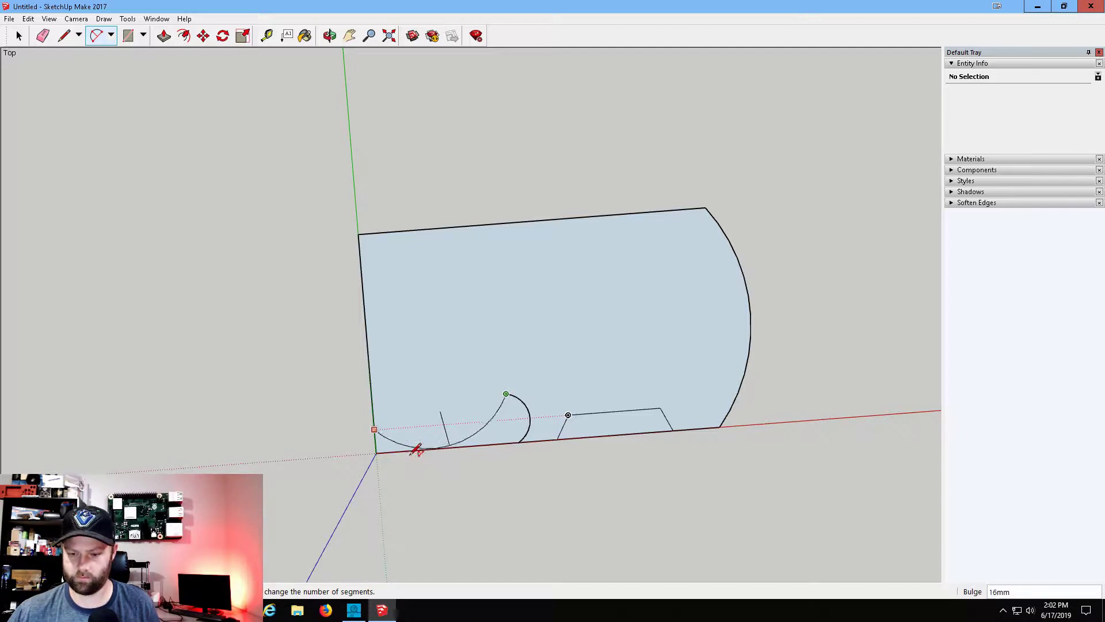
Try a small arc from the large arc's end on the green-axis edge, bulging about 7 mm.
click(374, 429)
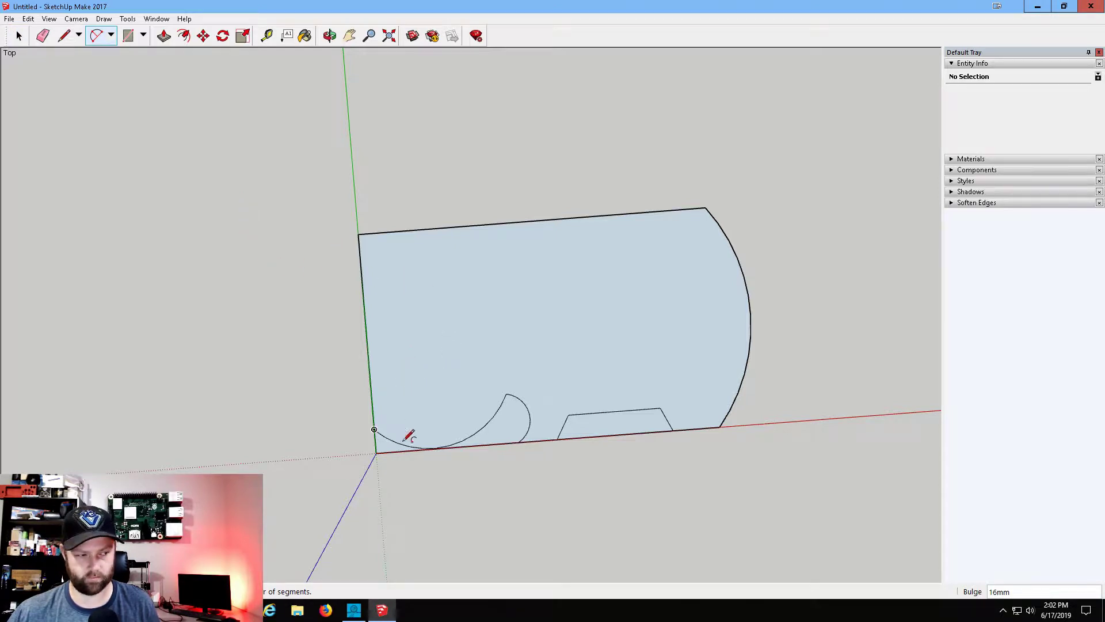
click(374, 429)
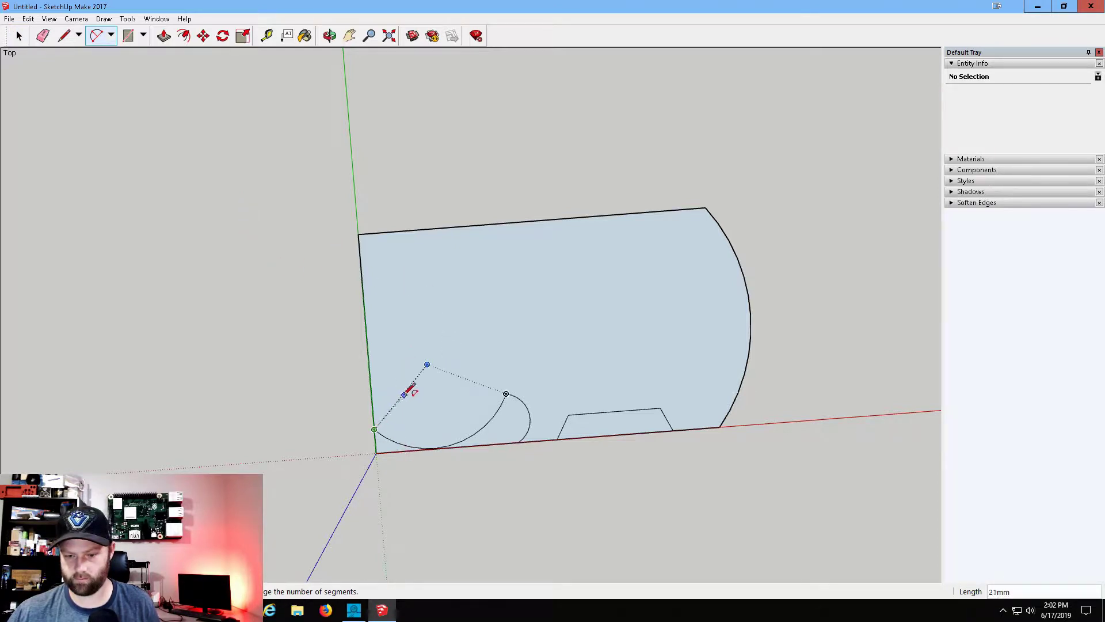
click(379, 414)
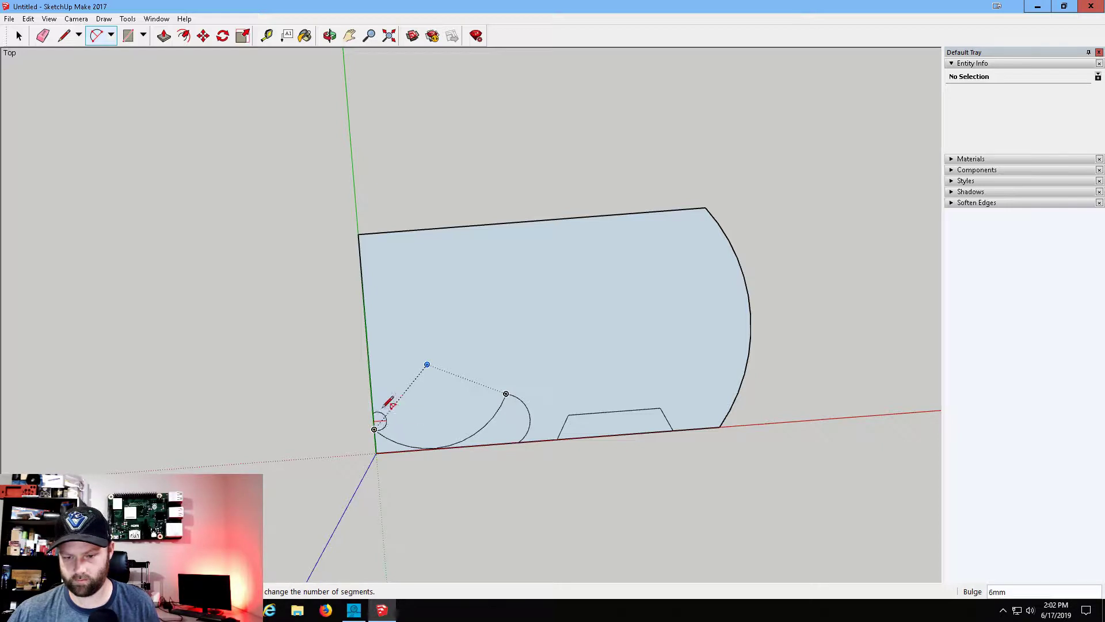
click(360, 405)
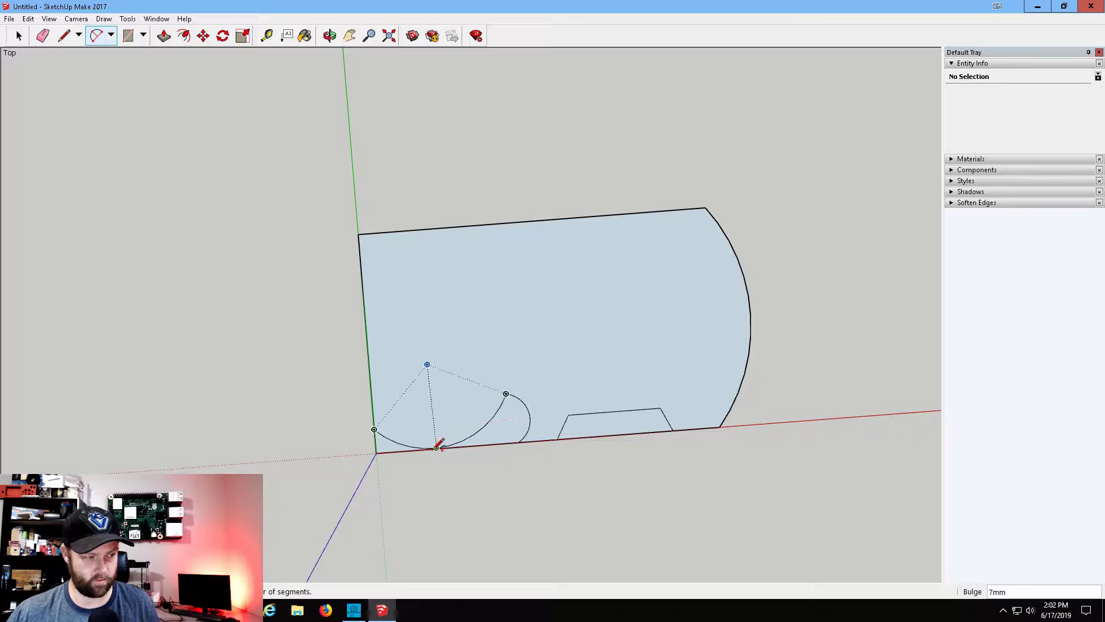
Curl the large arc's end inward at the green-axis edge with one arc bulging about 4 mm and a connected arc bulging about 5 mm.
click(385, 437)
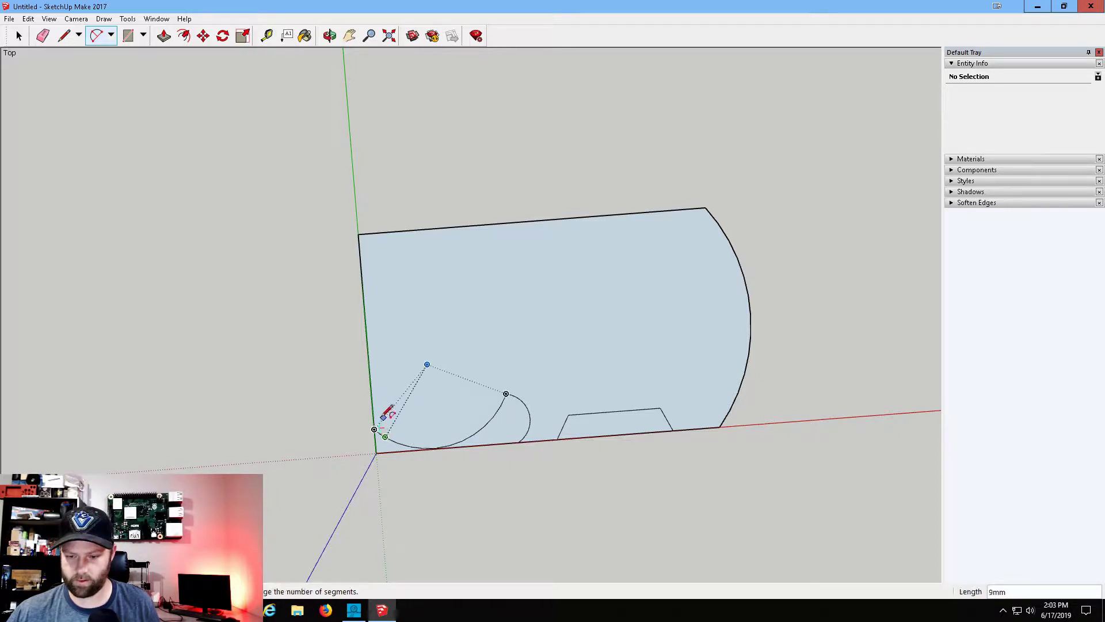
click(404, 390)
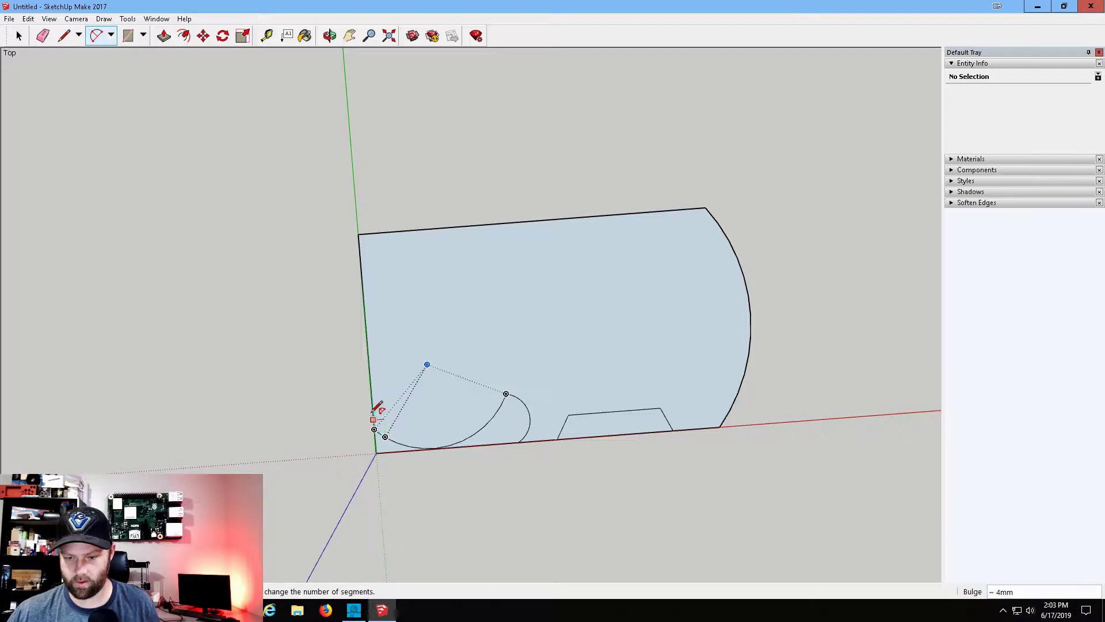
click(374, 414)
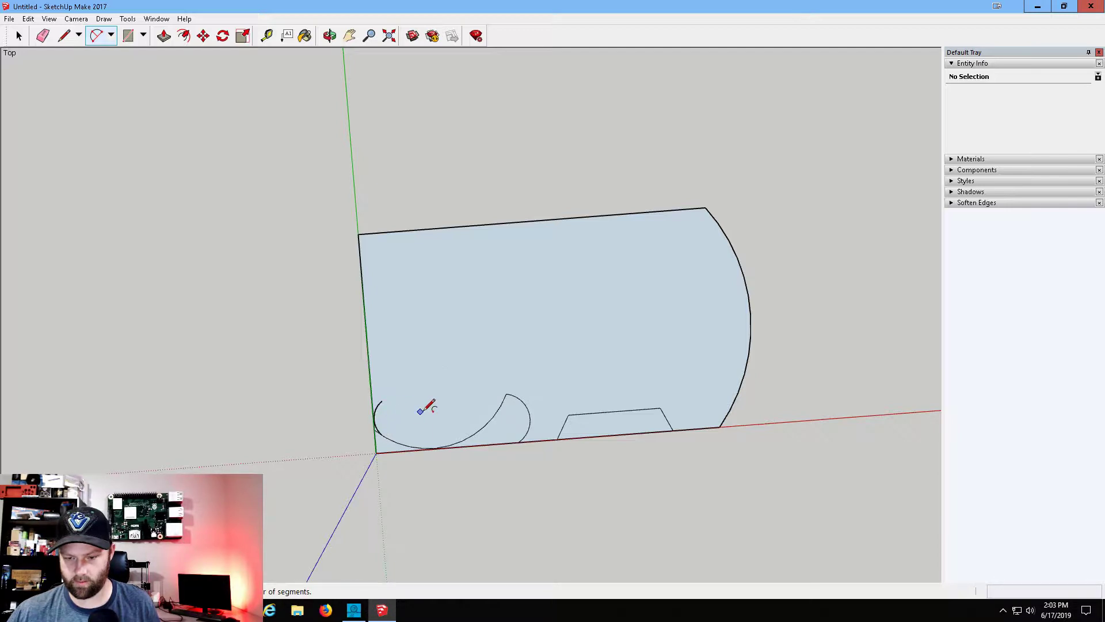
click(375, 412)
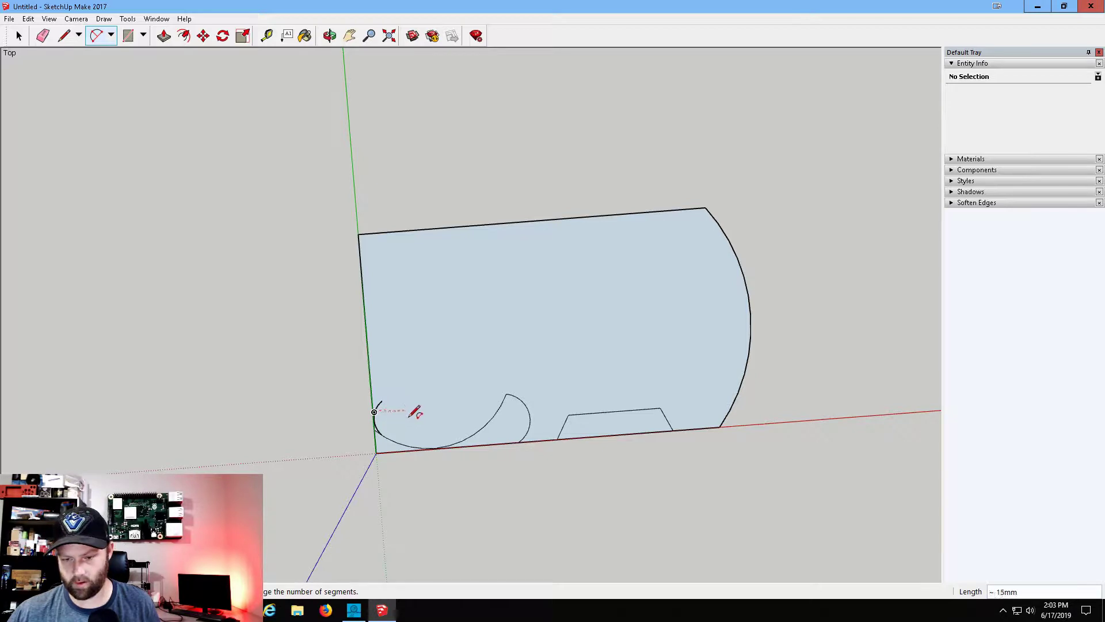
click(410, 417)
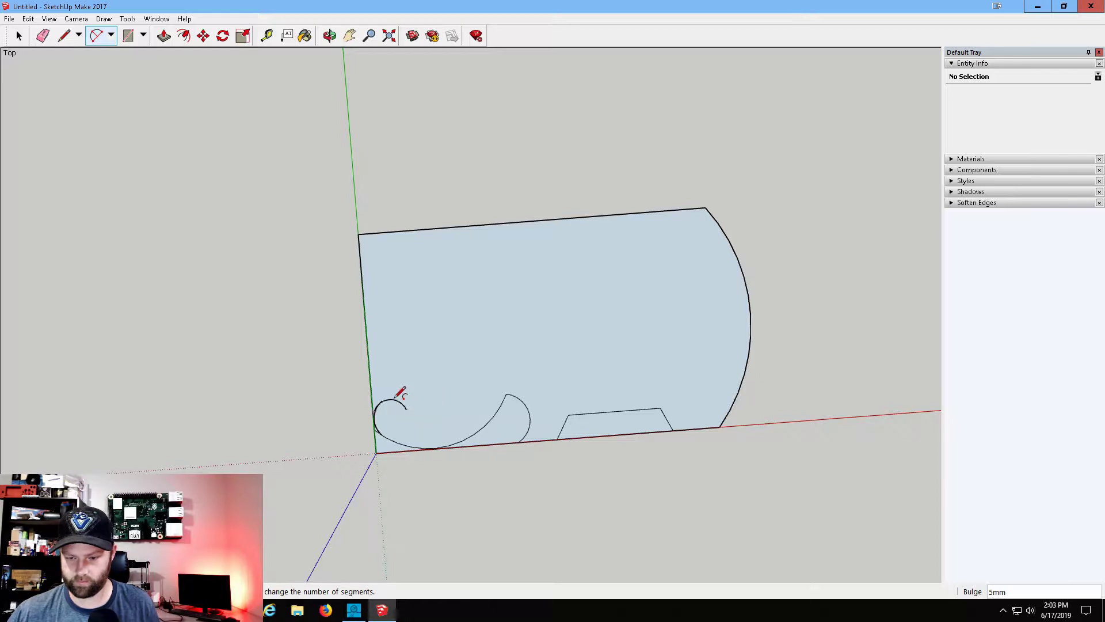
Finish the curl's arc and draw a connected arc from its end toward the large arc's interior, bulging about 4 mm.
click(396, 396)
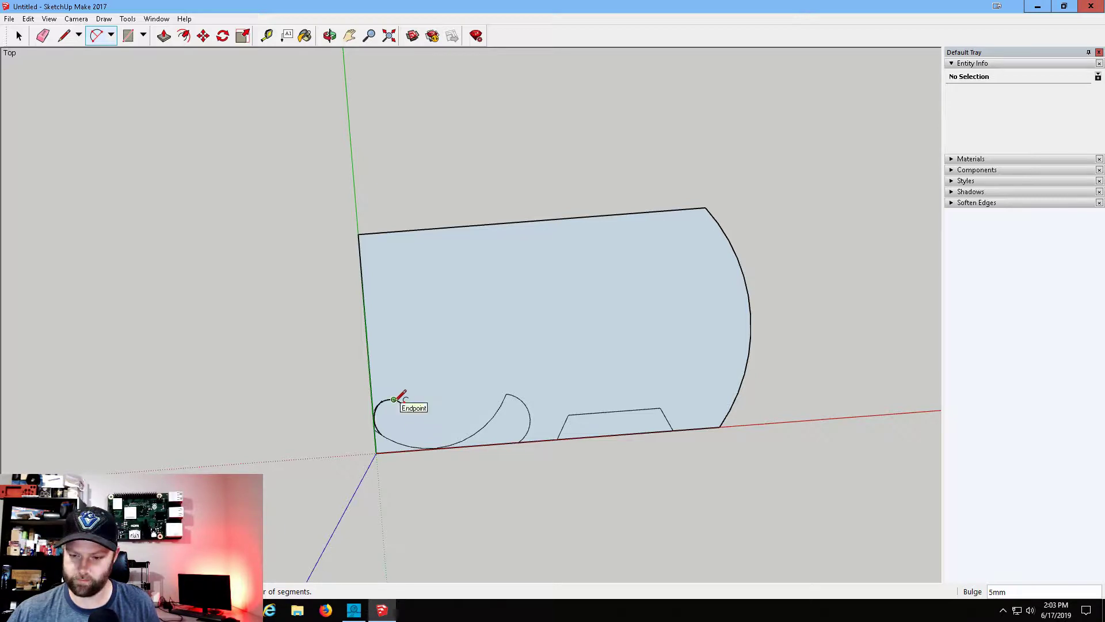
click(397, 400)
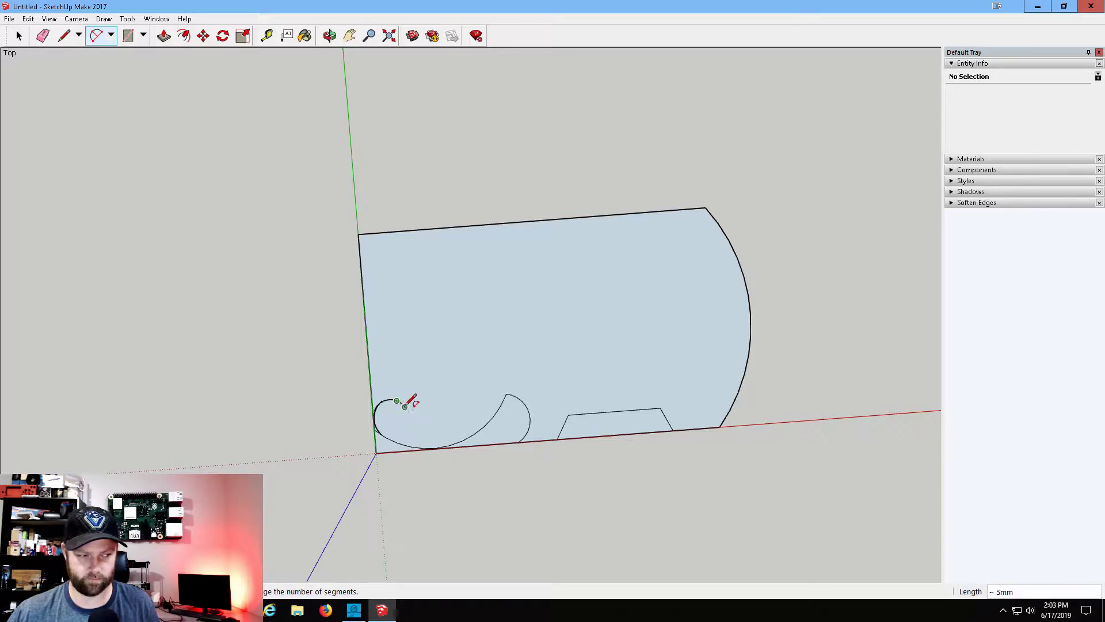
click(445, 413)
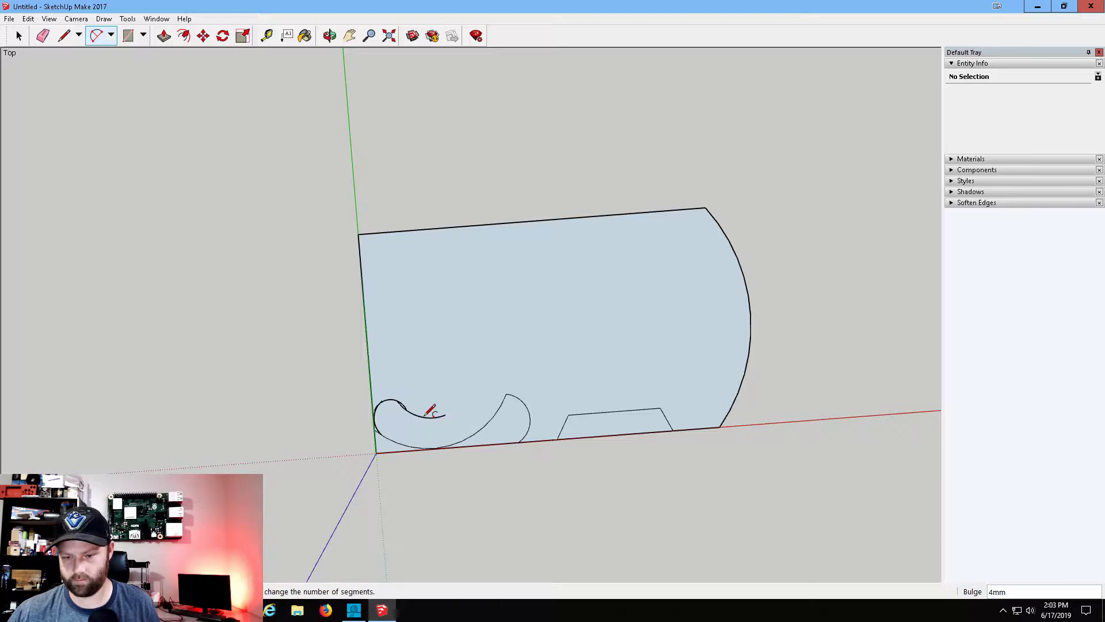
click(426, 414)
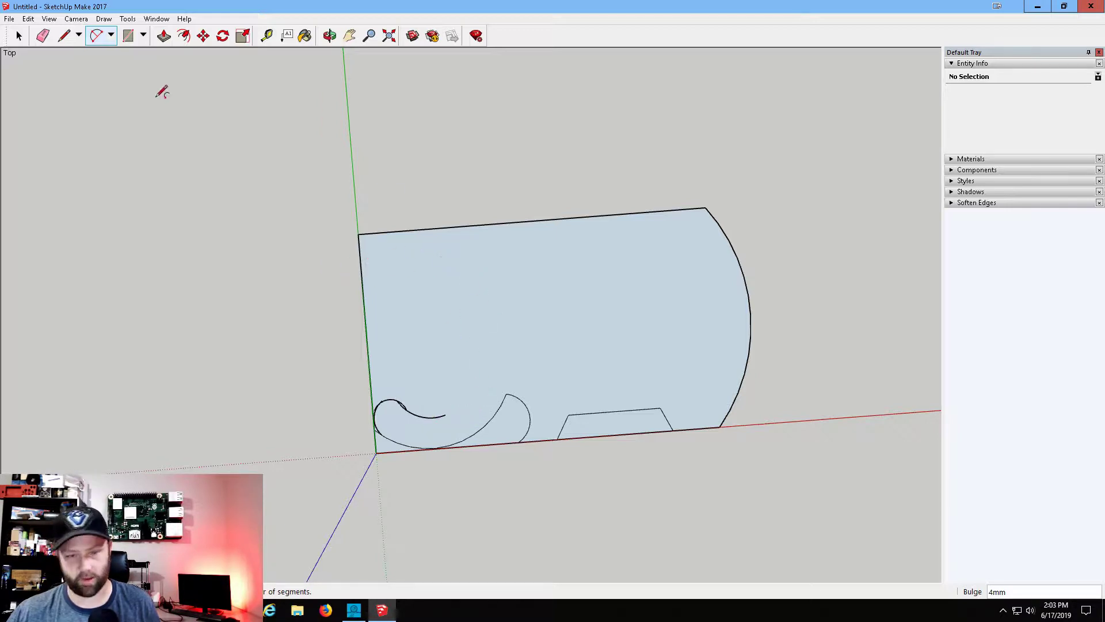
Erase the stray overlapping segments around the trunk-tip curl and where it meets the large arc.
click(43, 36)
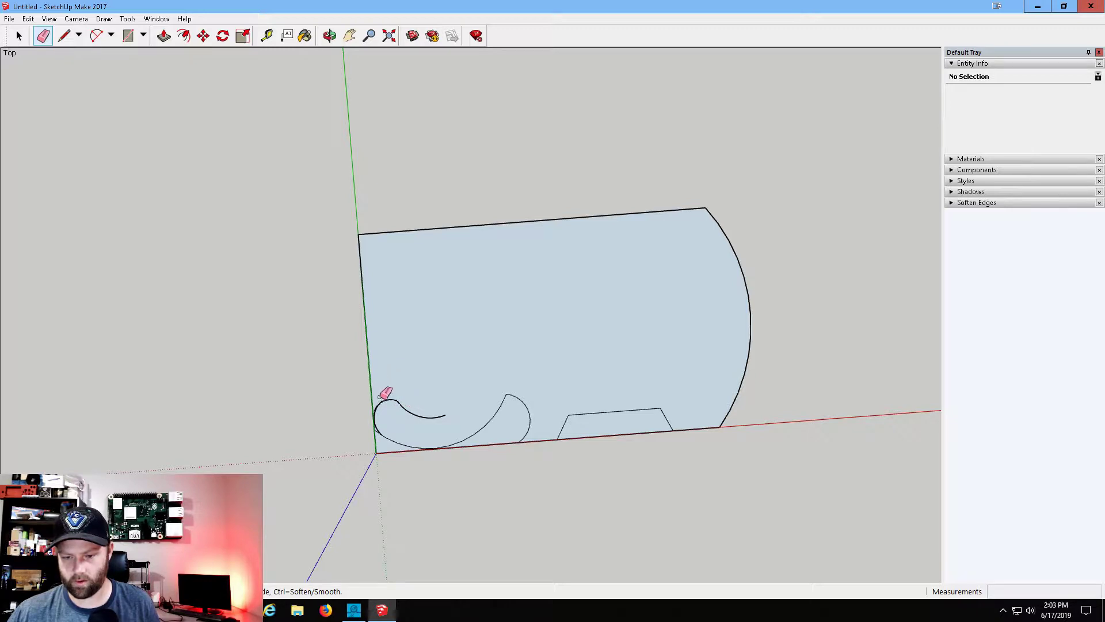
scroll(381, 397, up, 5)
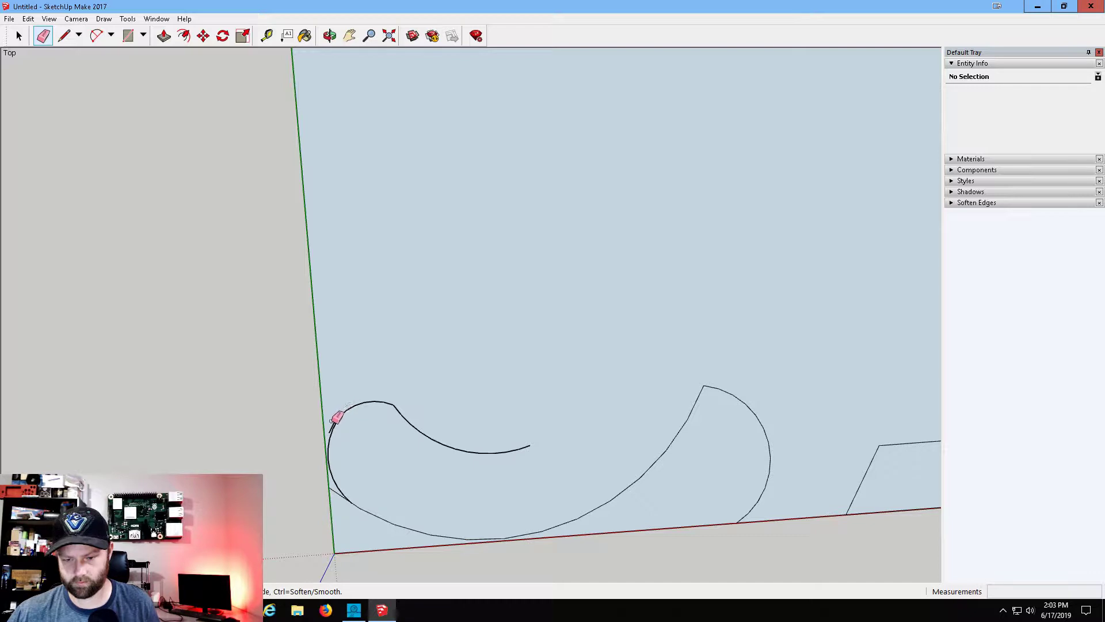
click(342, 489)
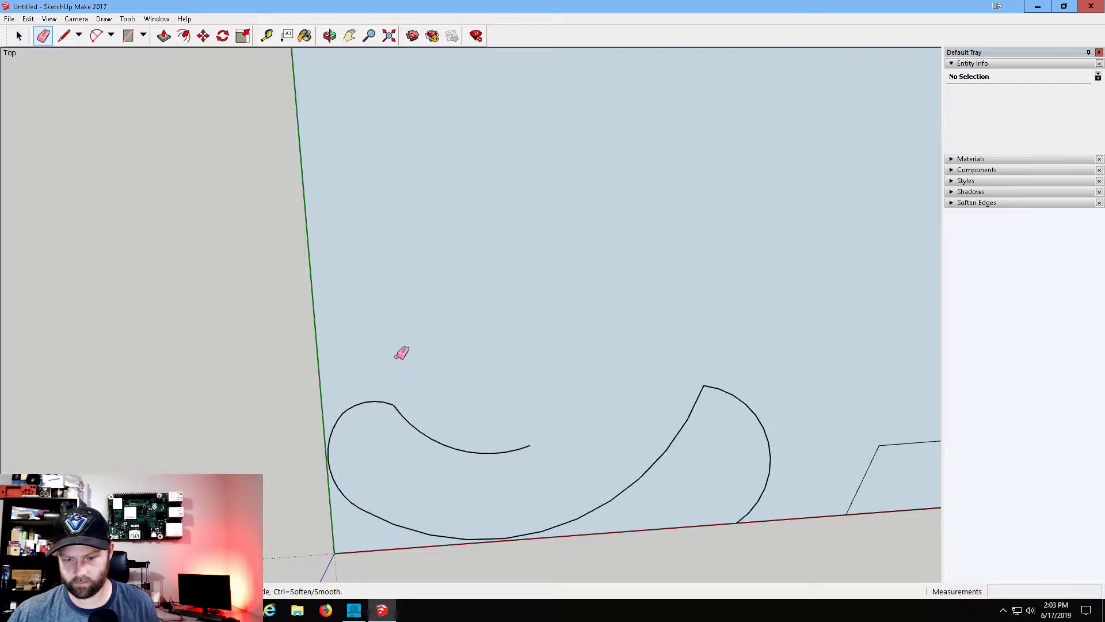
scroll(628, 322, down, 2)
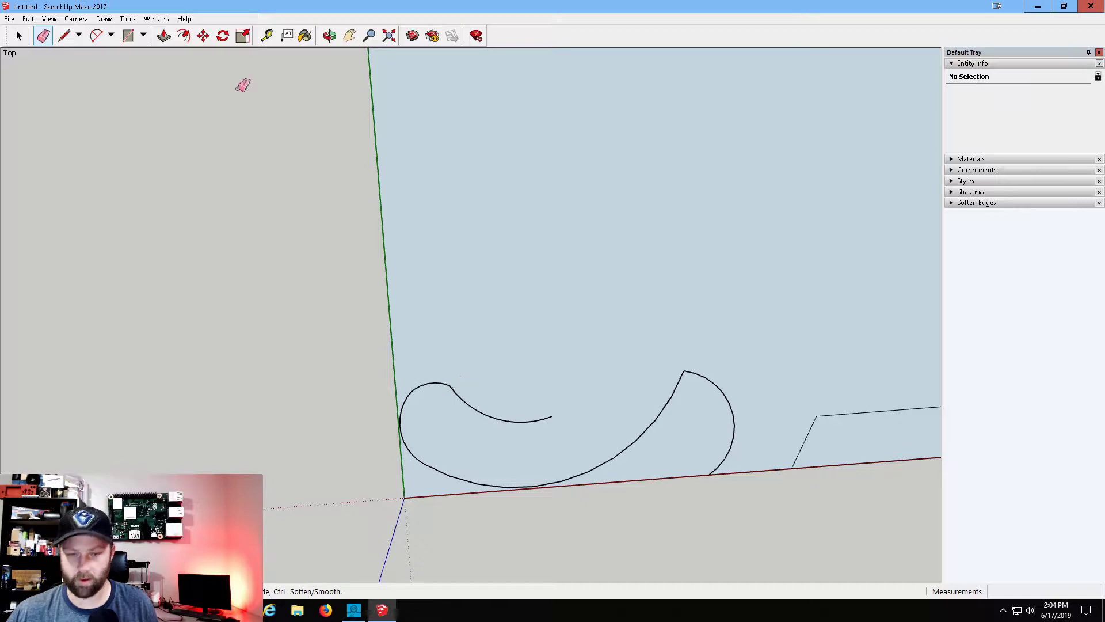
Replace the start of the inner trunk curve beside the curl with a straight line about 8 mm long.
click(65, 36)
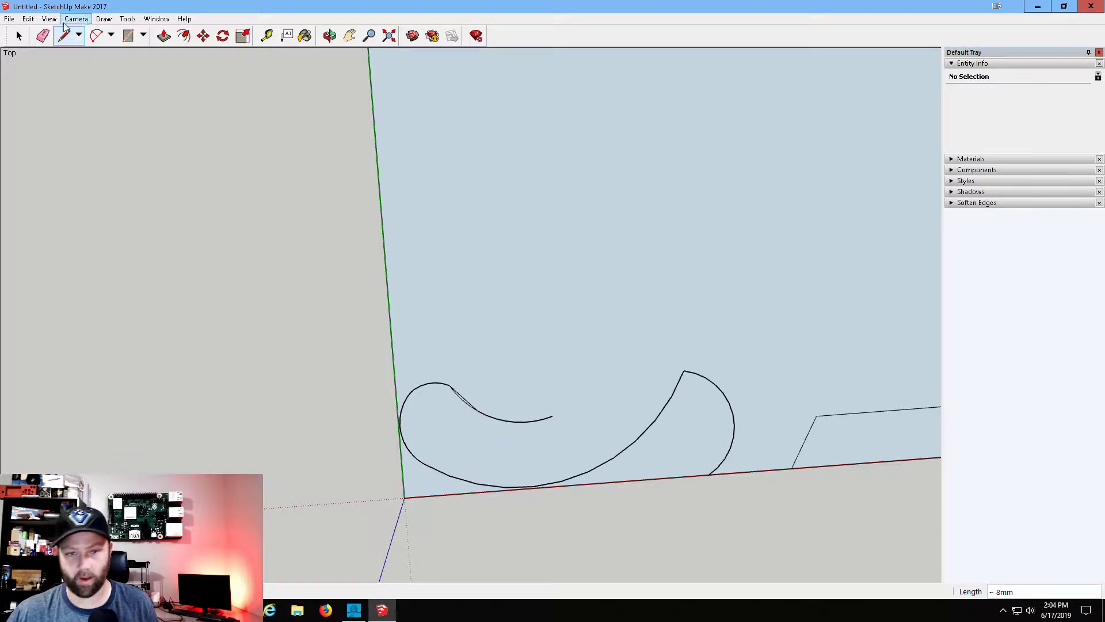
key(e)
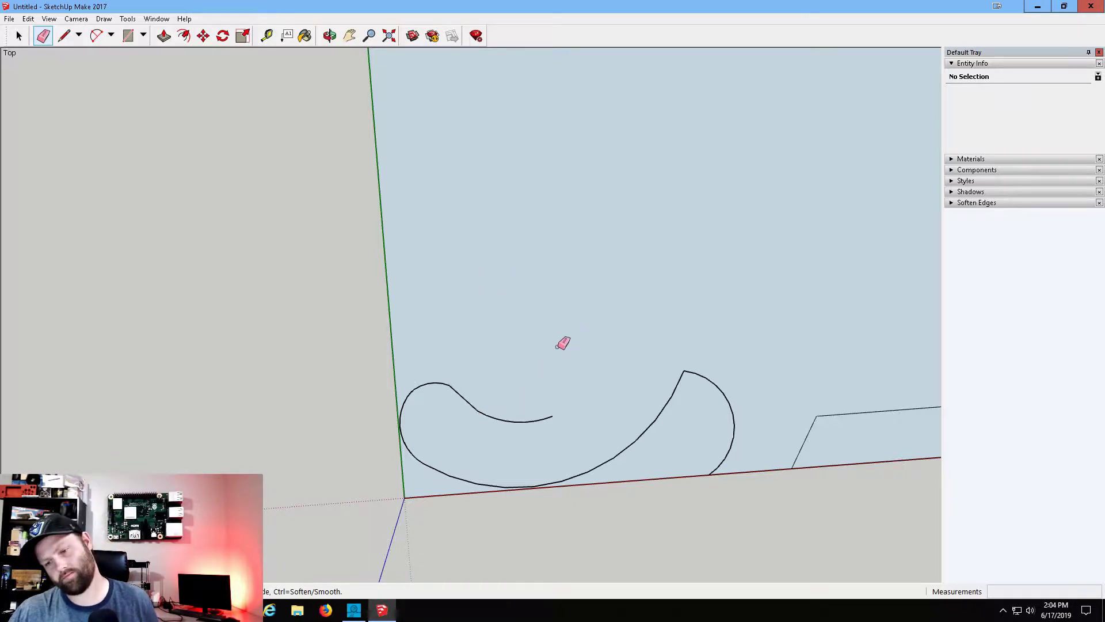
key(l)
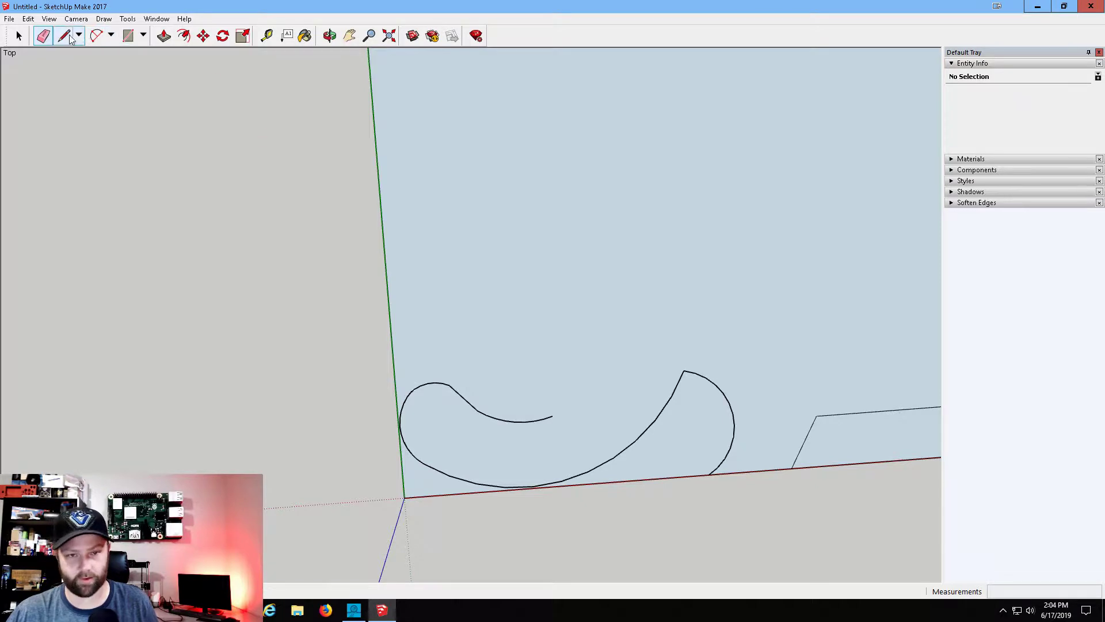
click(420, 385)
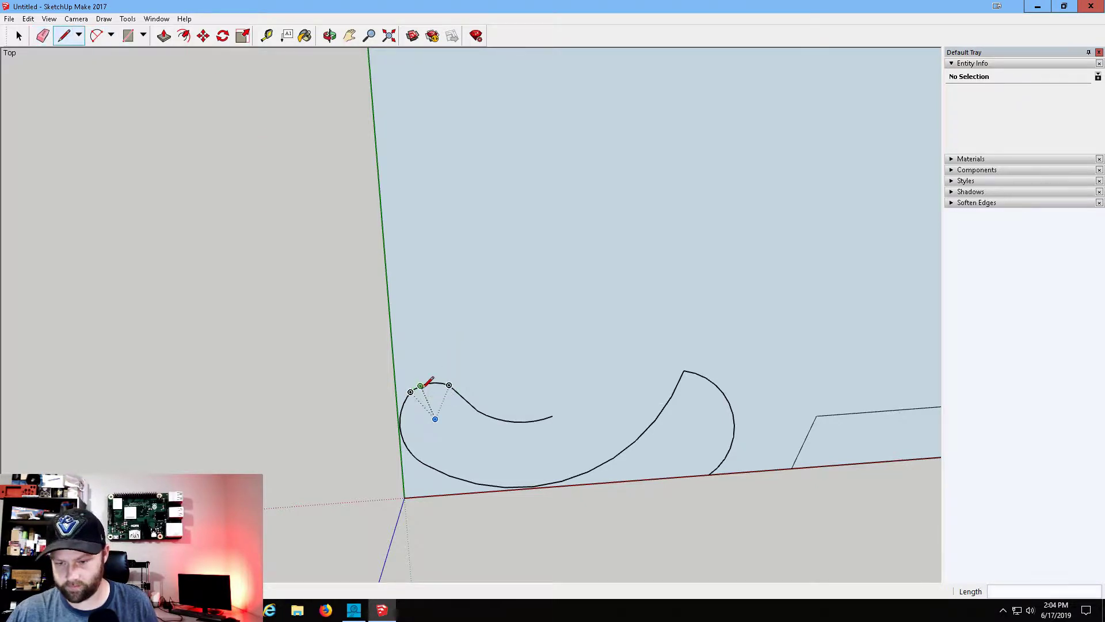
click(455, 389)
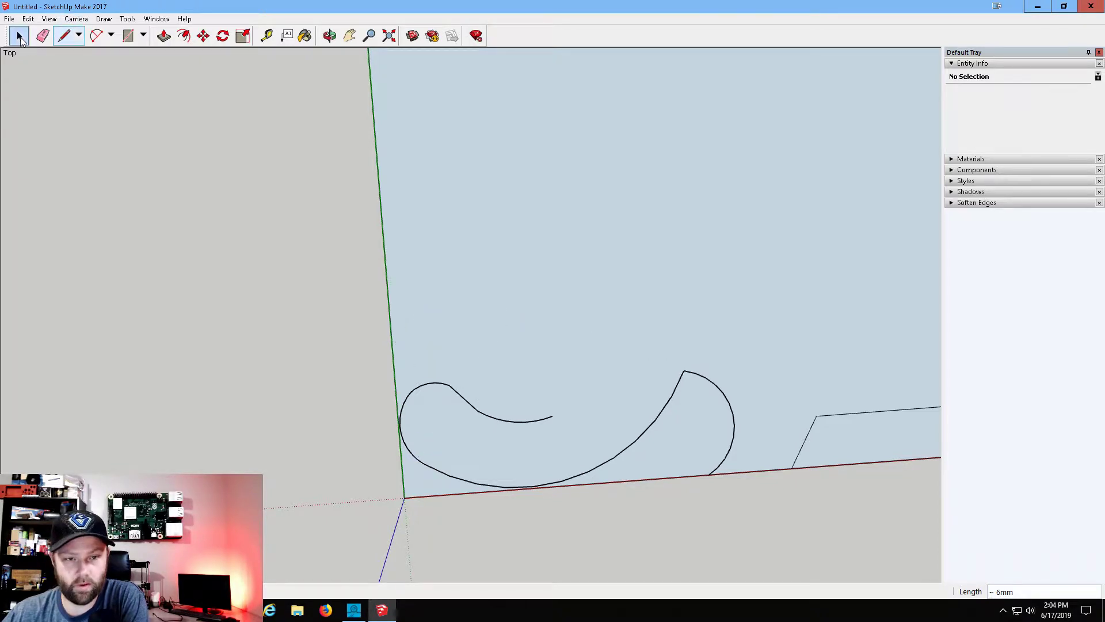
Delete the upper arc of the trunk-tip curl and its leftover short segment, keeping the profile face.
key(space)
click(428, 389)
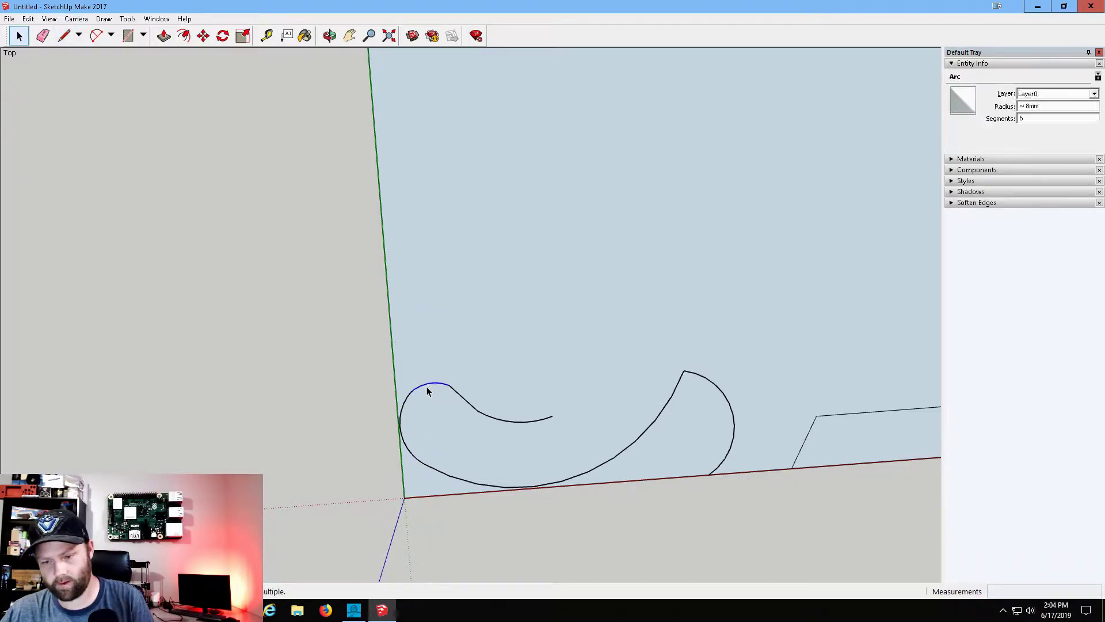
click(407, 402)
key(Delete)
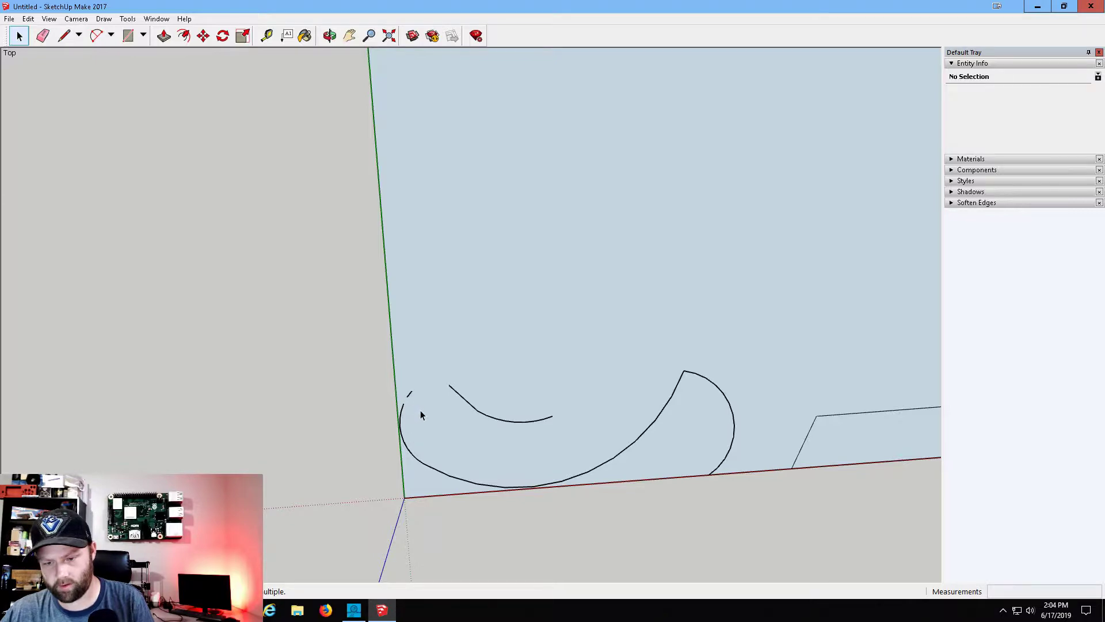
double_click(409, 392)
key(Delete)
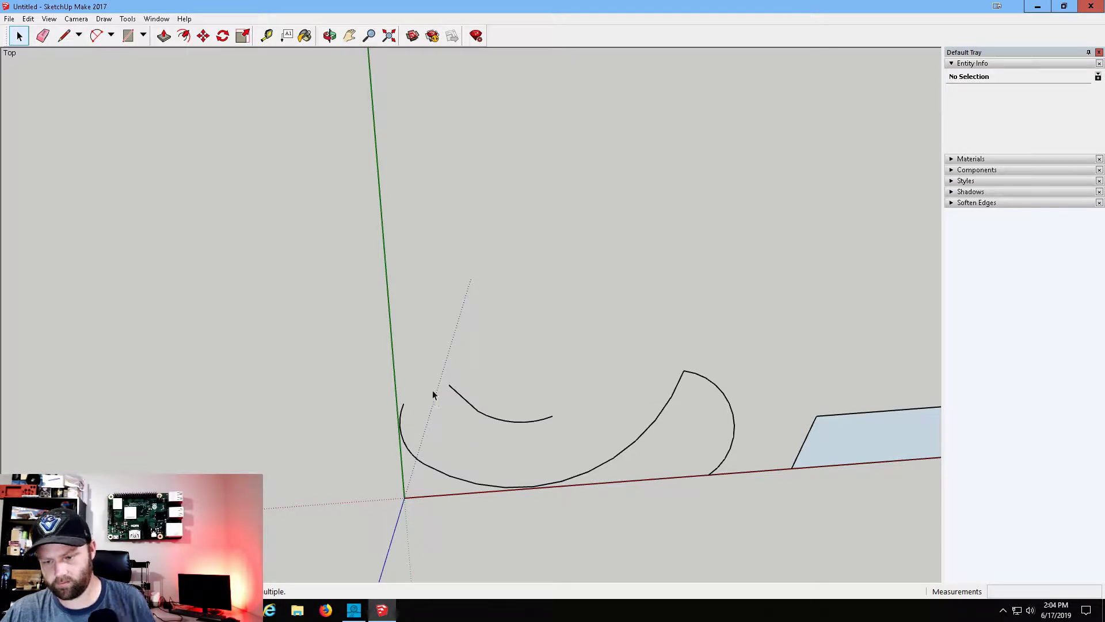
key(ctrl+z)
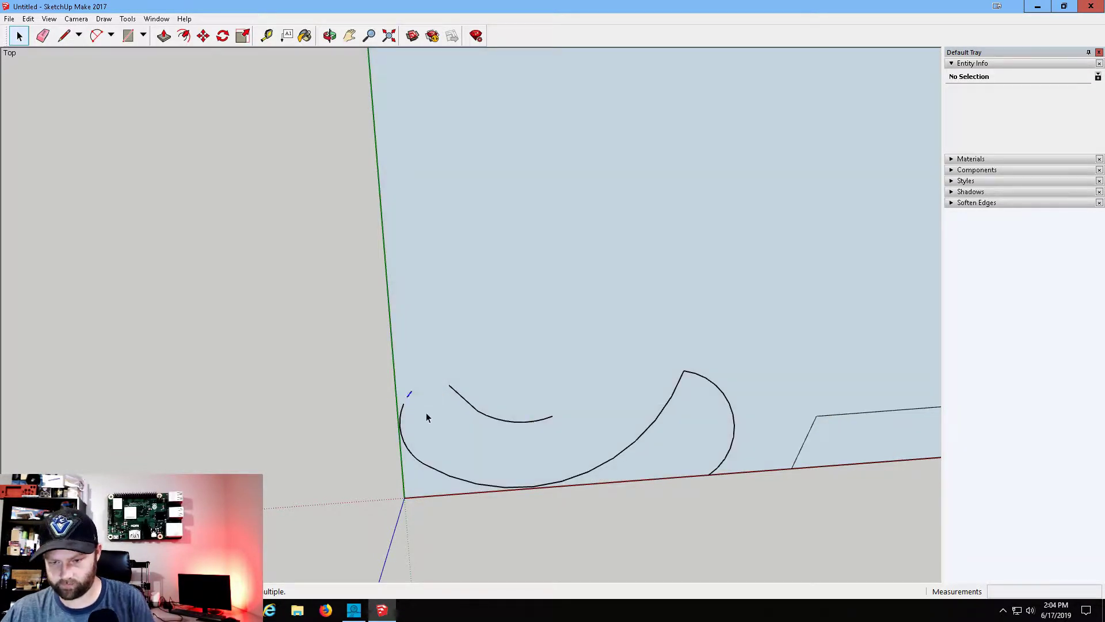
key(Delete)
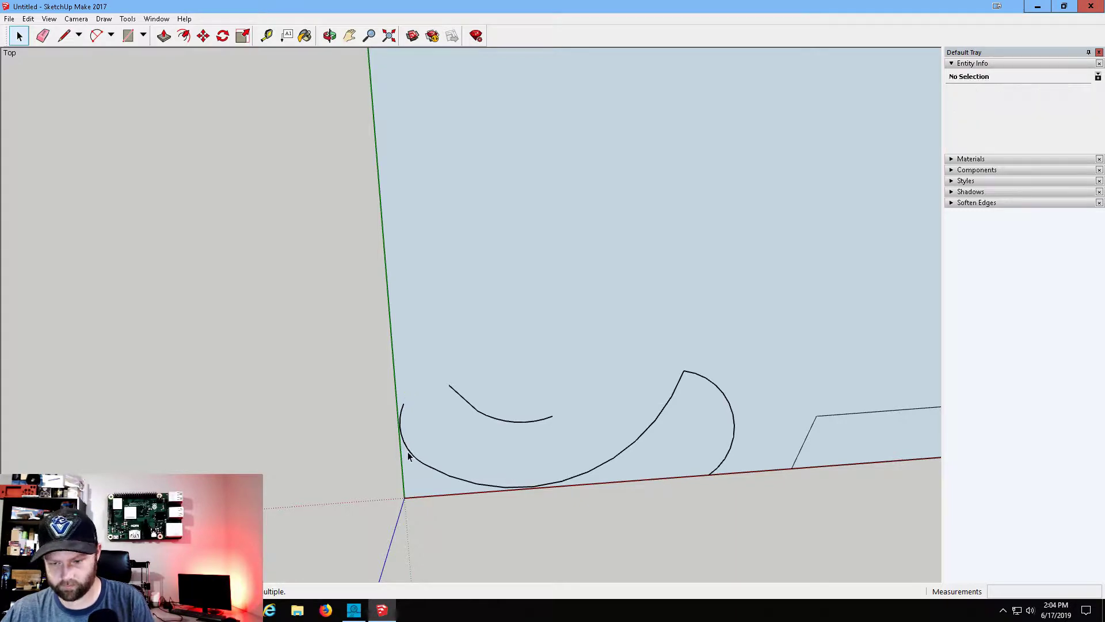
Try bridging the trunk-tip gap with an arc spanning about 10 mm, and undo the extra arc over the straight segment.
click(403, 410)
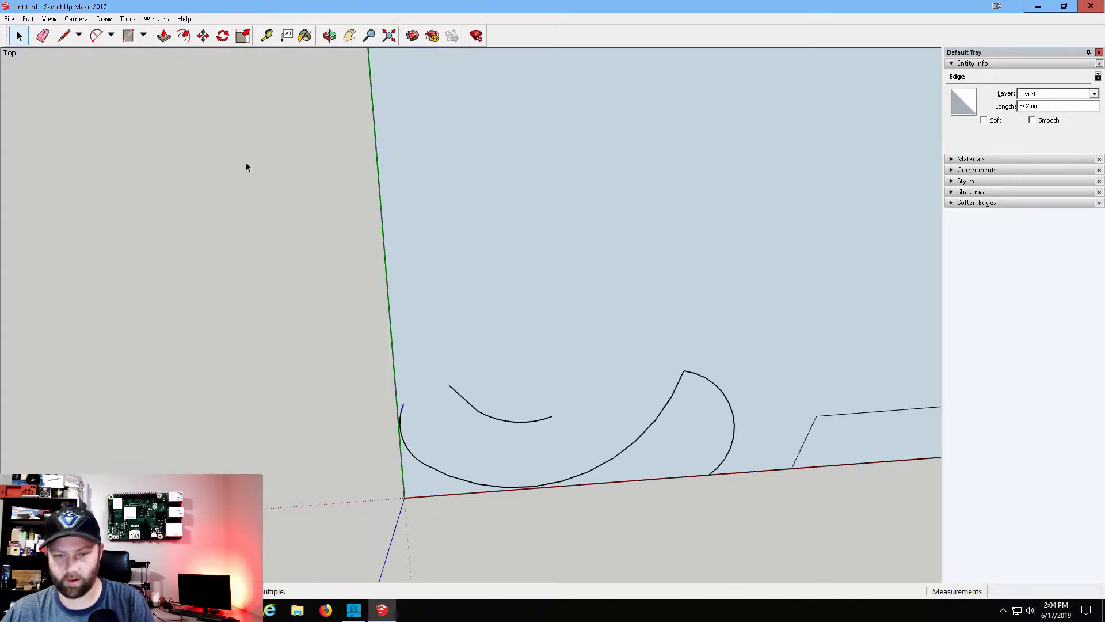
click(96, 35)
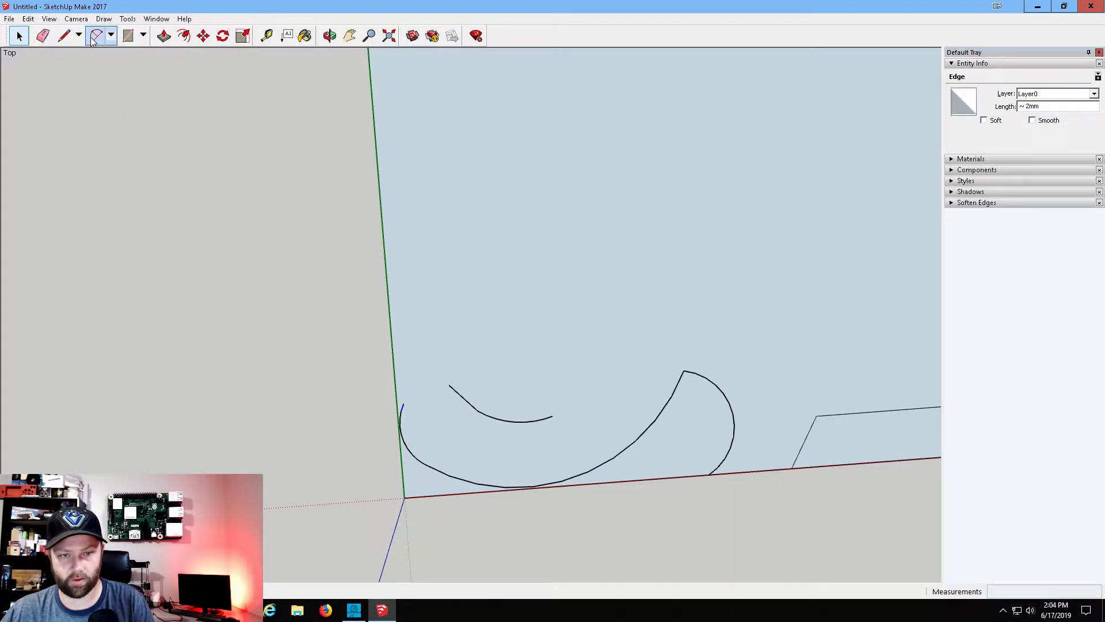
click(403, 403)
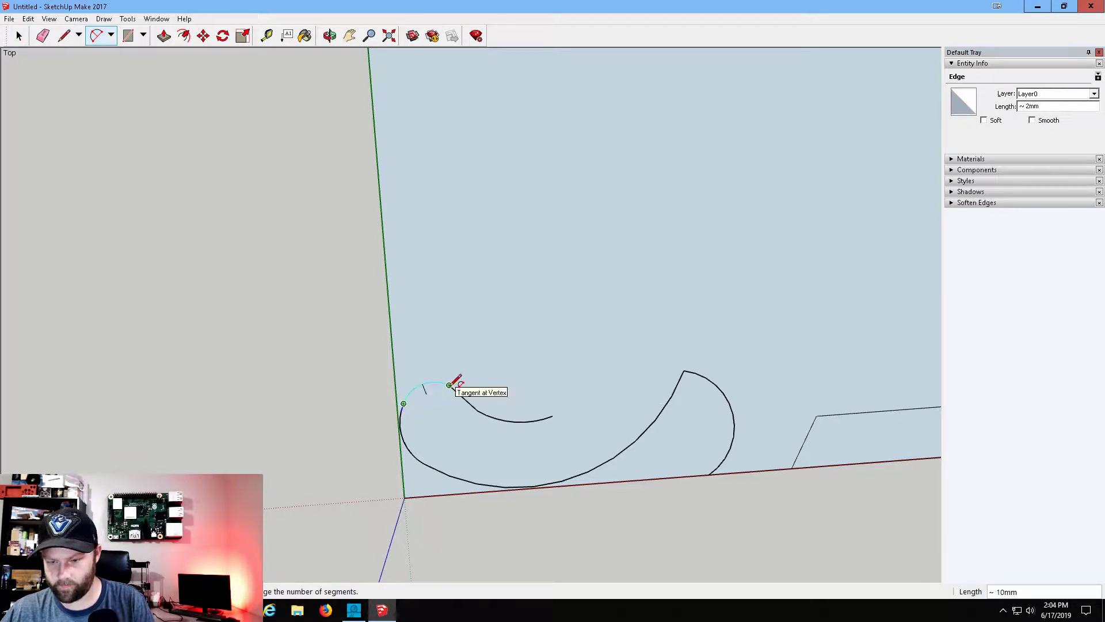
click(449, 385)
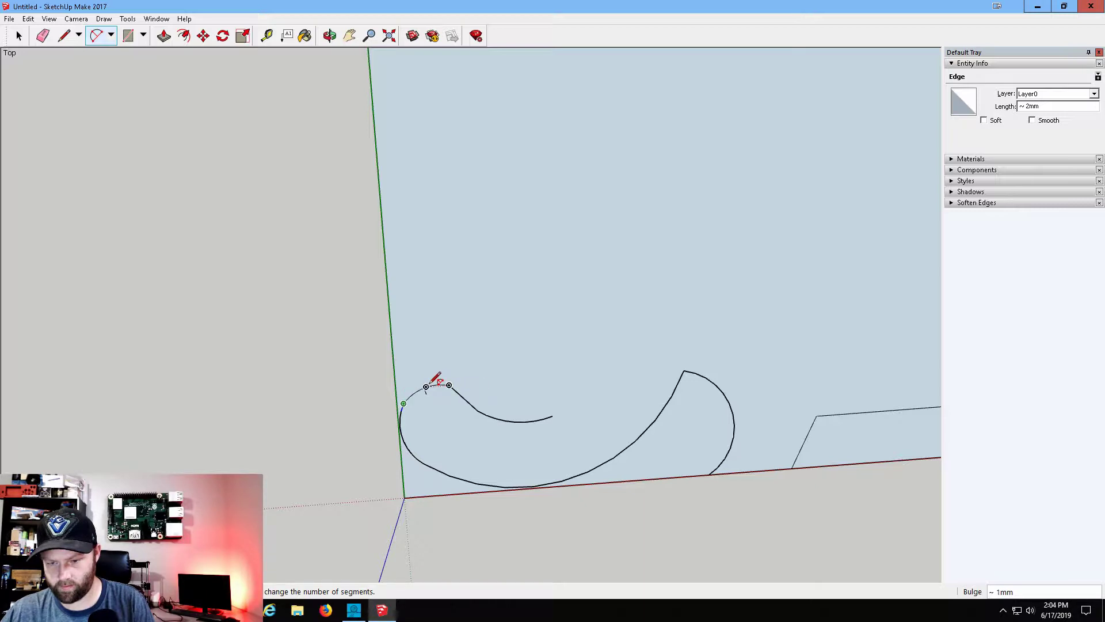
click(436, 379)
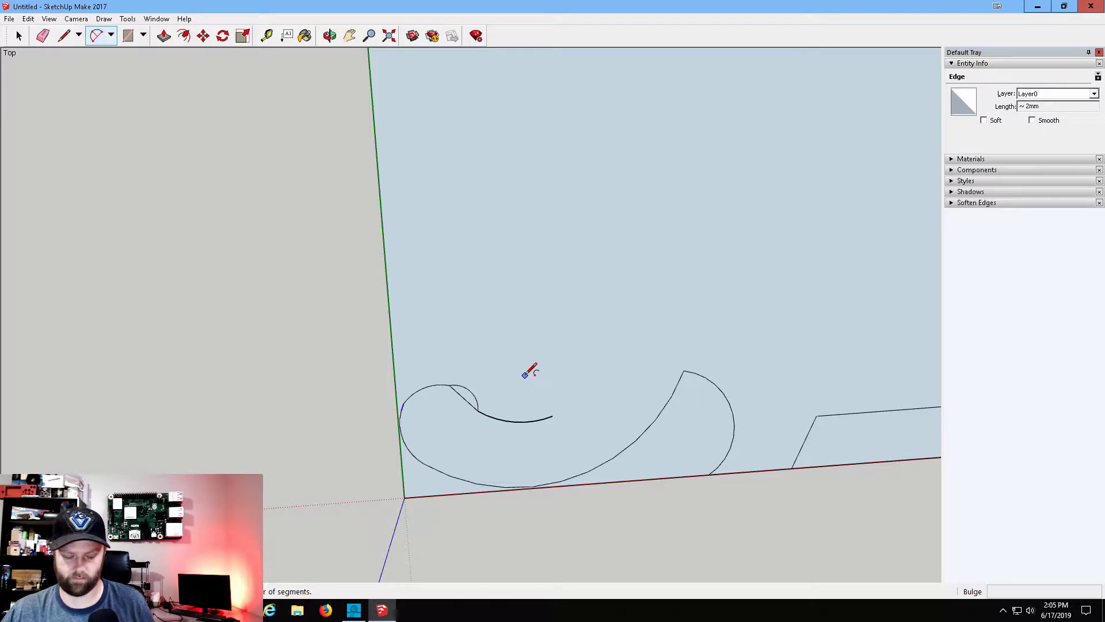
key(ctrl+z)
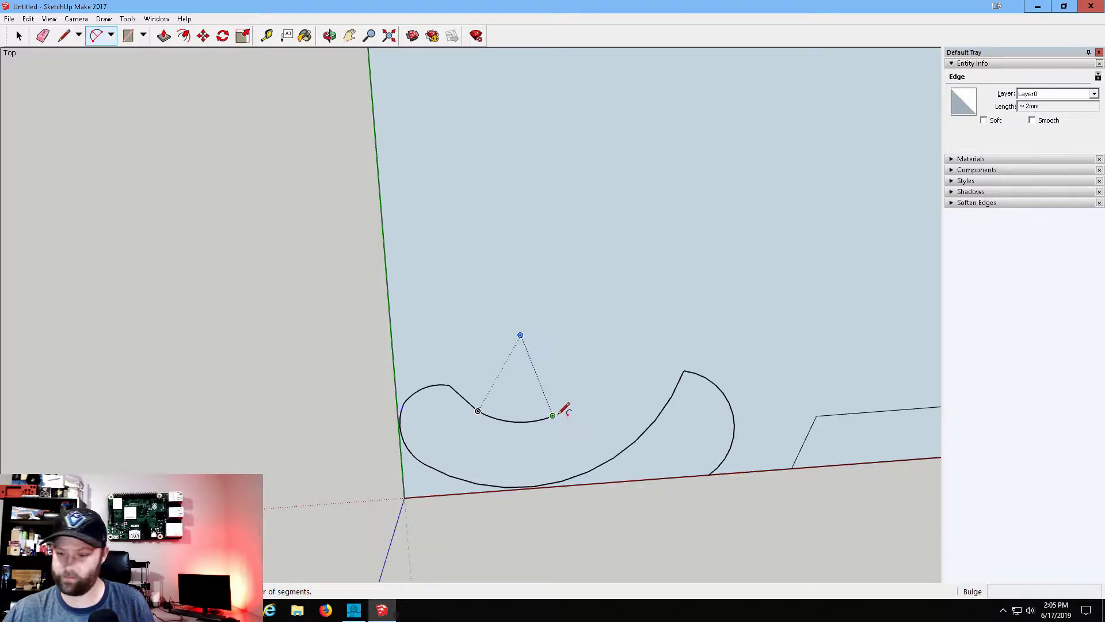
Extend the inner trunk curve from its open end into the body with a tangent arc spanning about 39 mm.
scroll(667, 245, down, 3)
scroll(741, 217, down, 2)
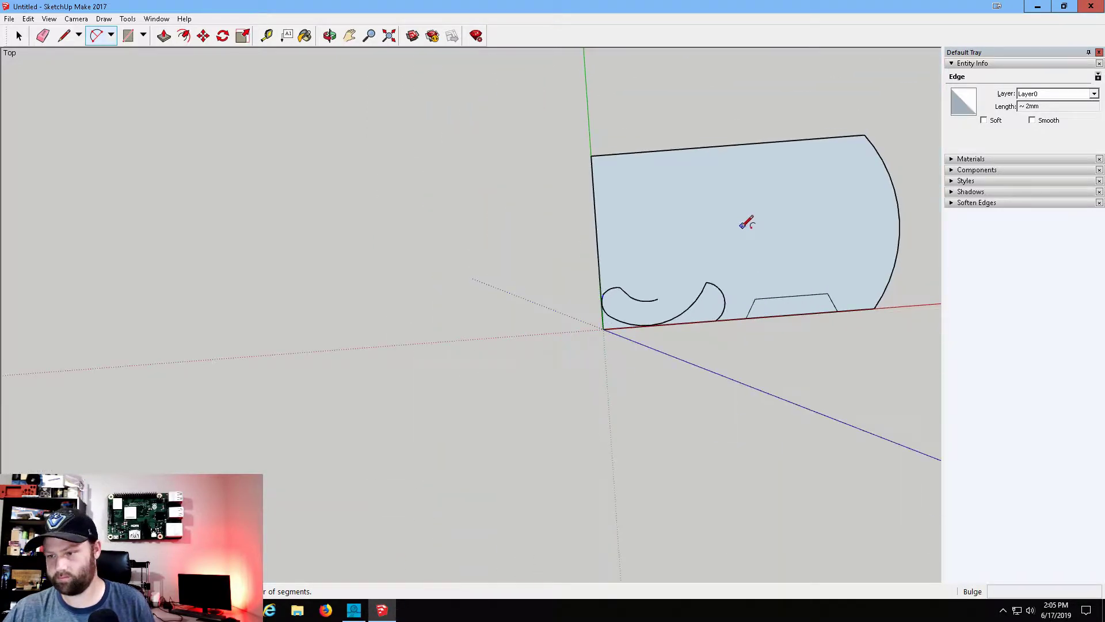
click(658, 298)
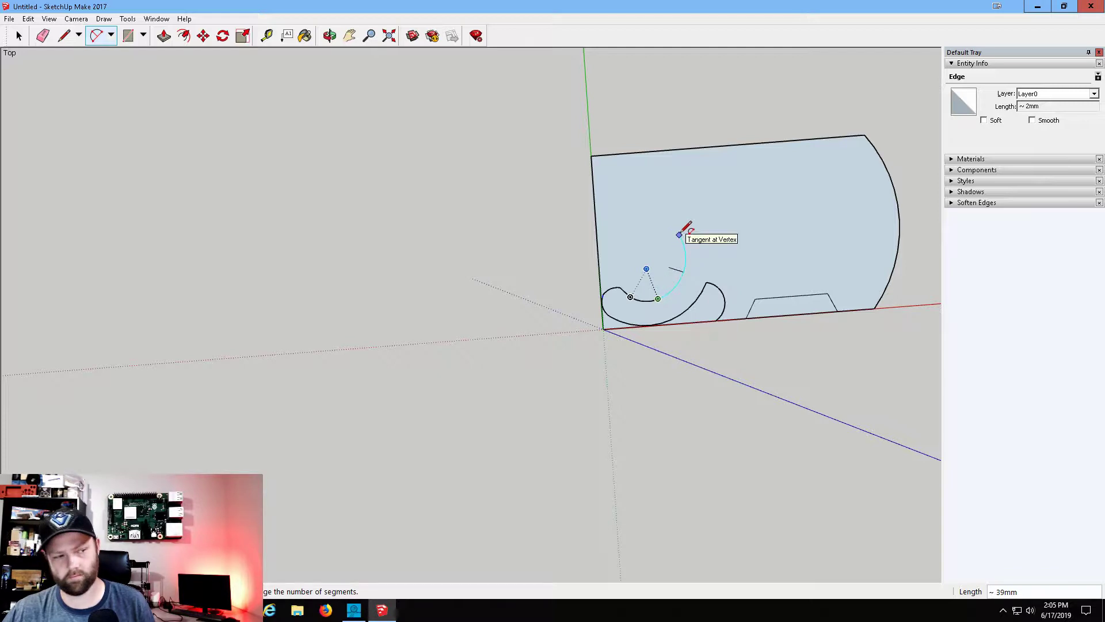
click(680, 233)
click(681, 233)
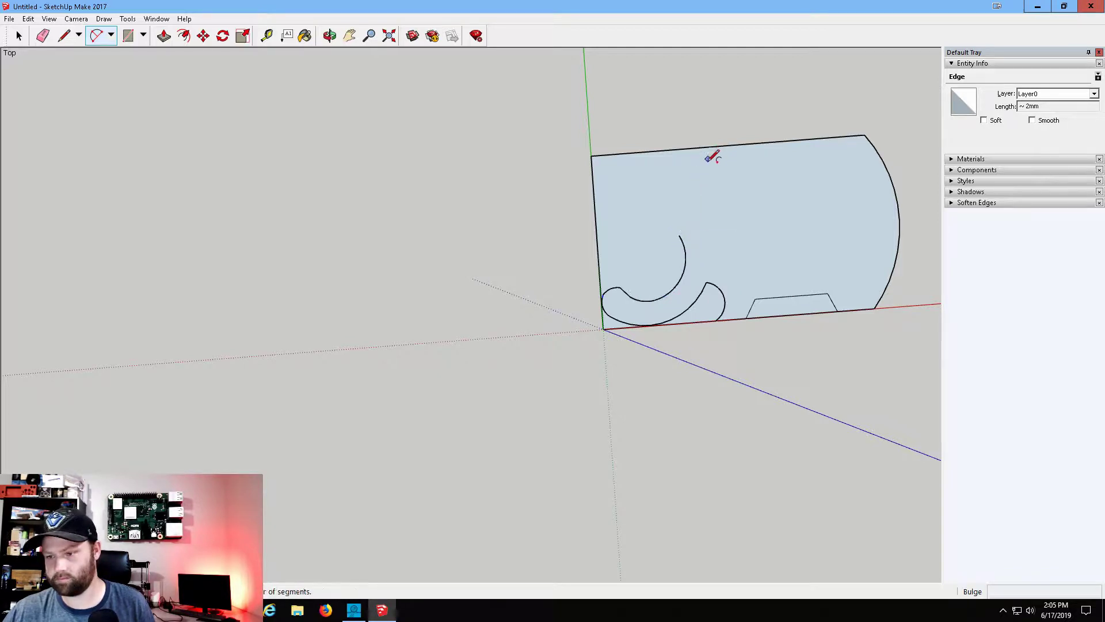
Connect the trunk curve's open end to the profile's long edge opposite the red axis with an arc of about 33 mm radius.
click(680, 234)
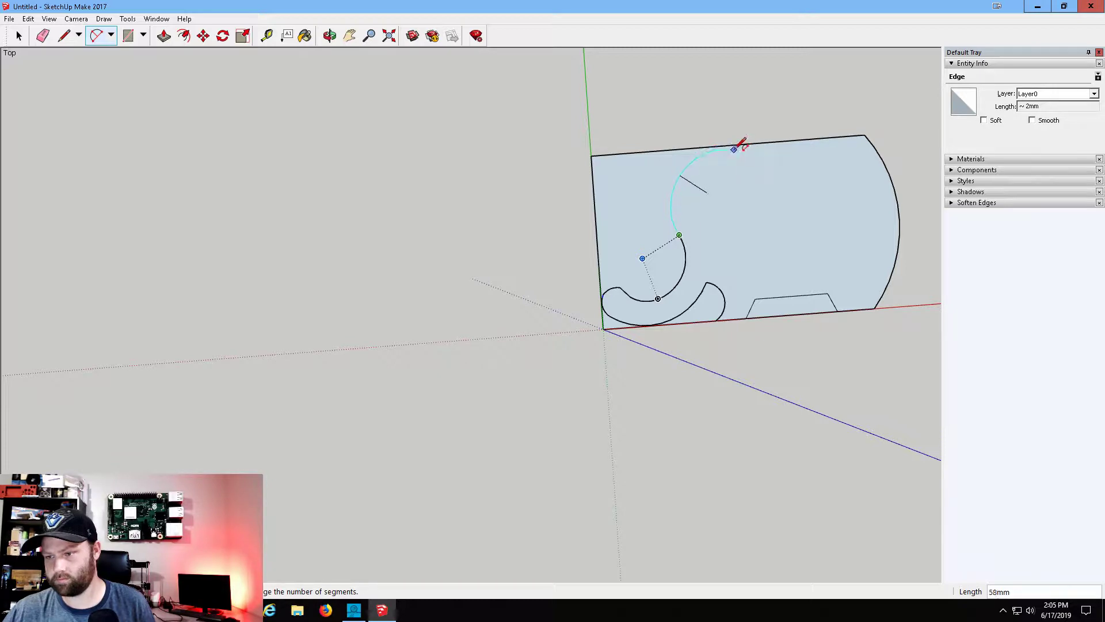
click(736, 144)
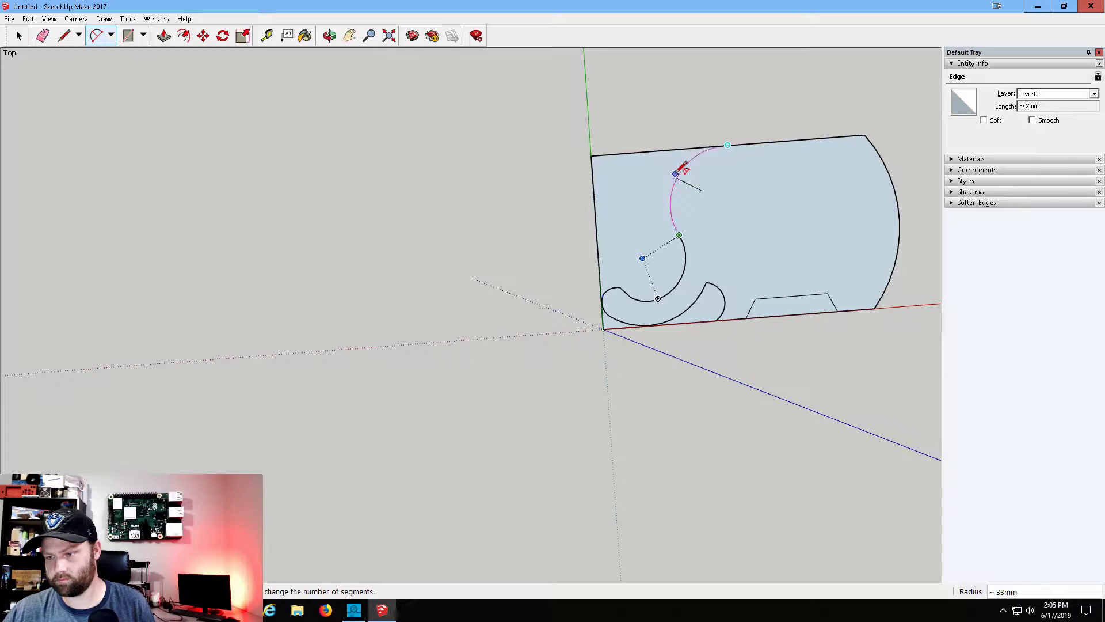
click(681, 168)
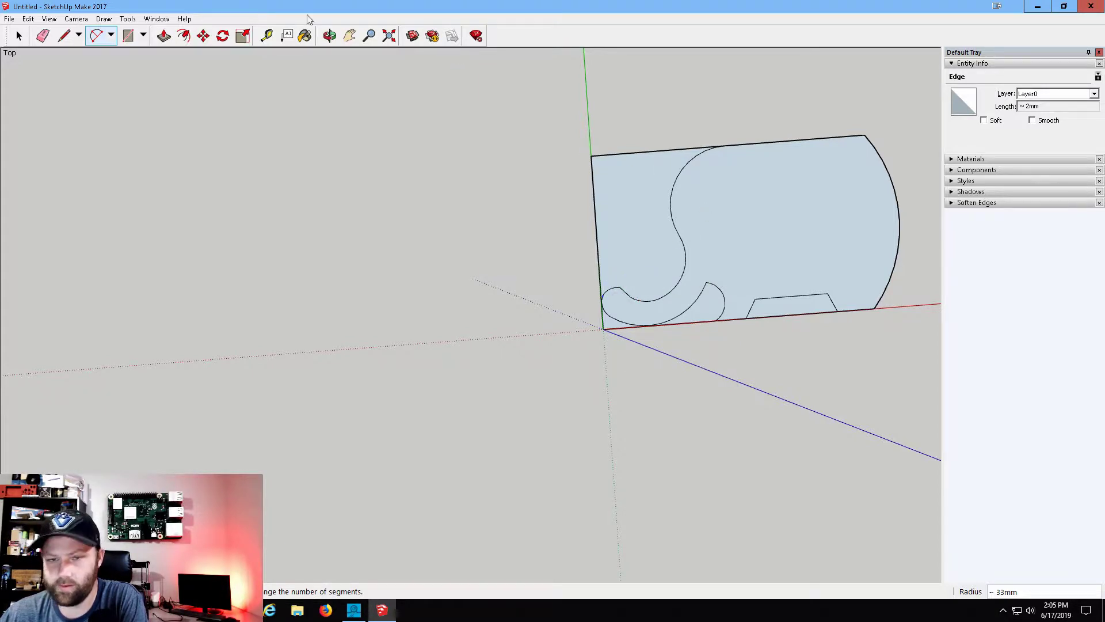
Erase the trunk-tip curl and the large lower trunk arc near the origin.
click(43, 35)
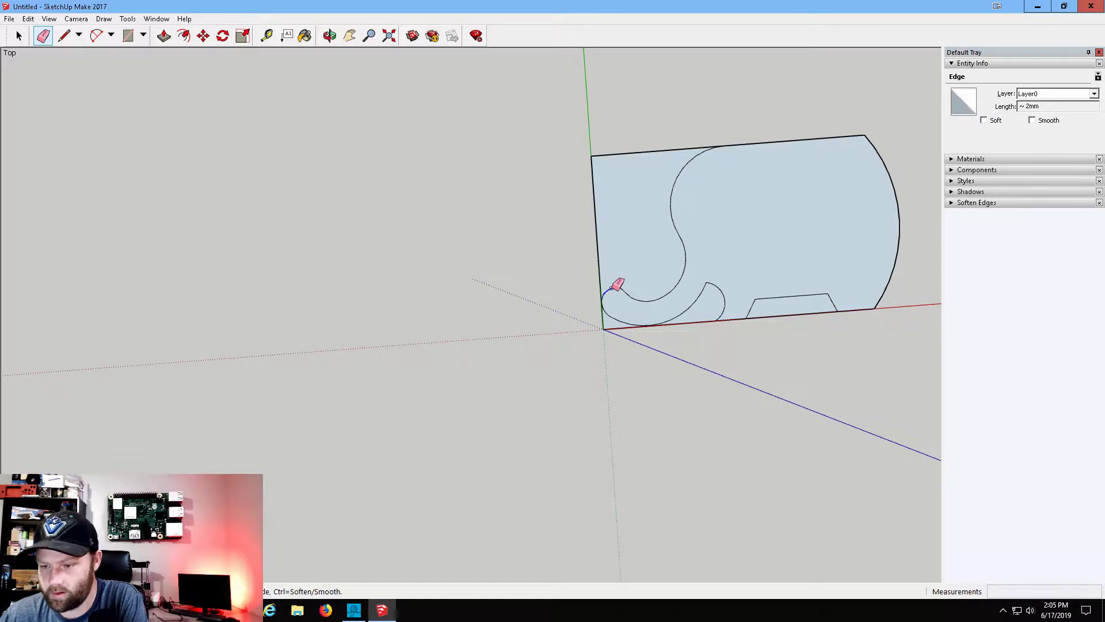
click(612, 289)
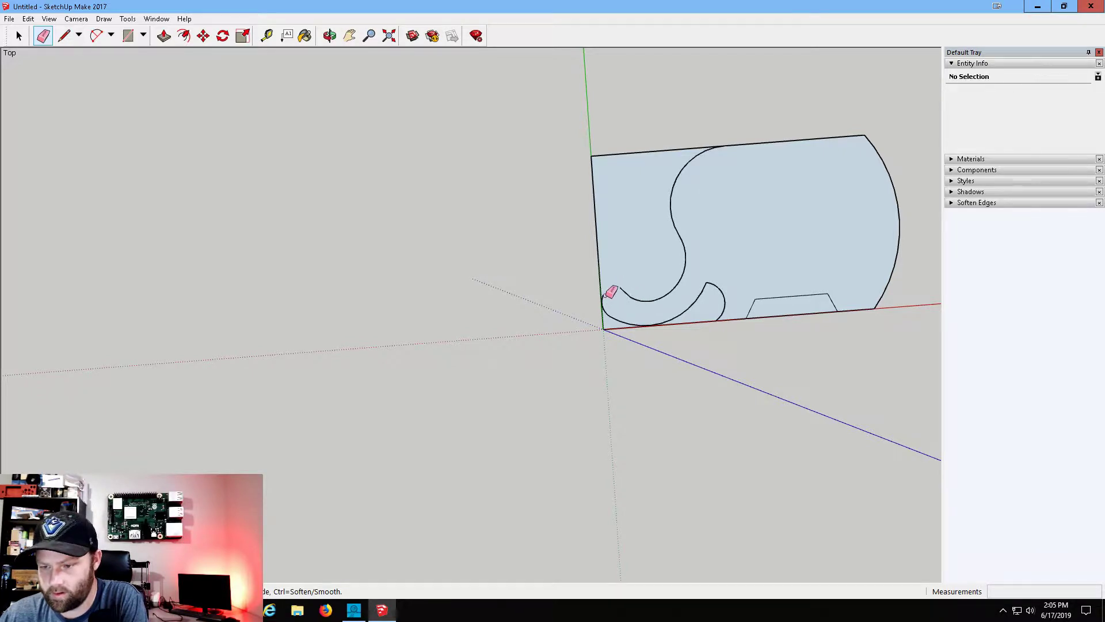
click(613, 314)
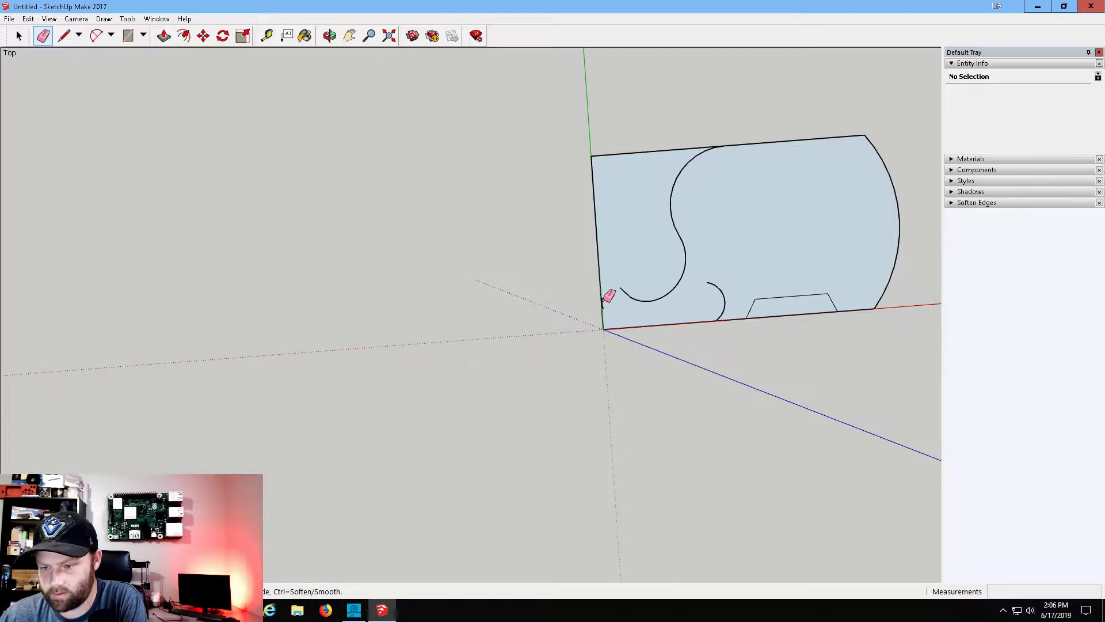
scroll(608, 297, up, 3)
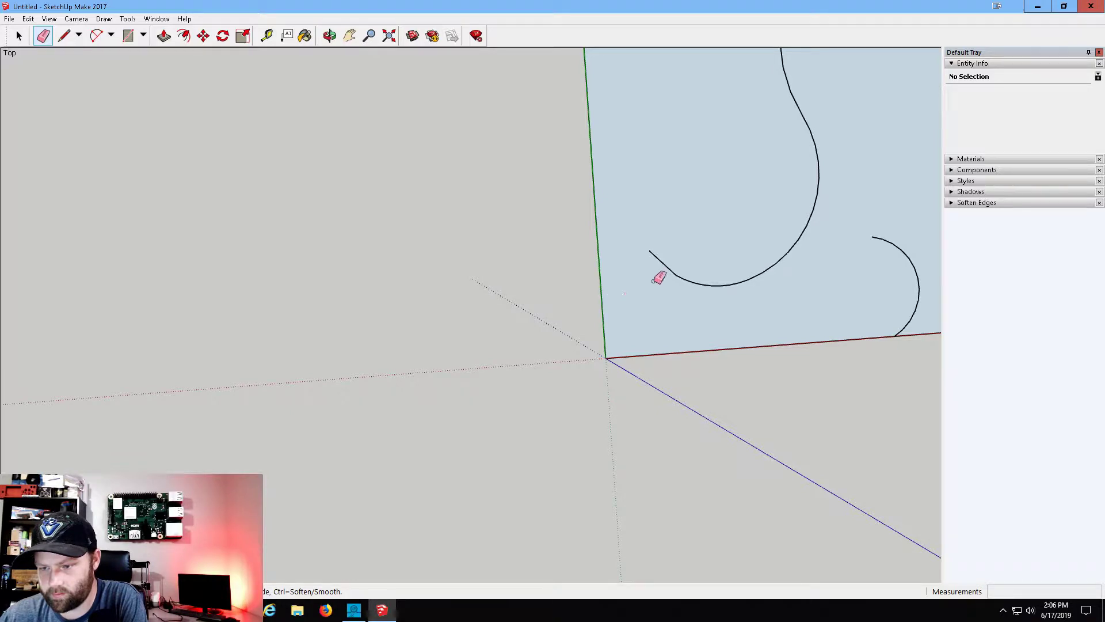
scroll(656, 274, down, 2)
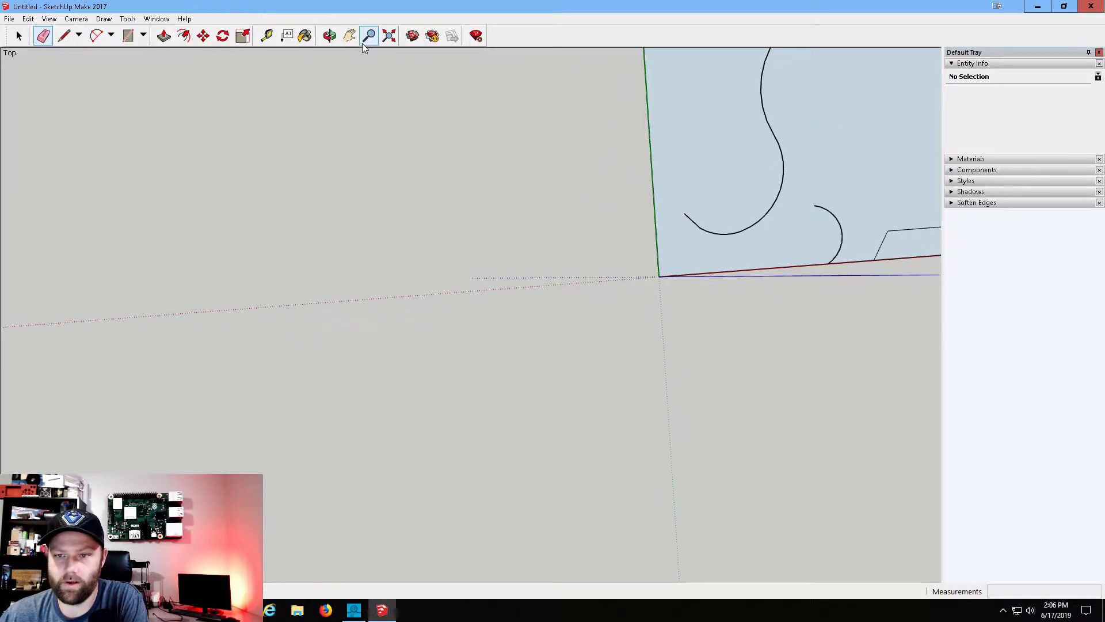
click(349, 35)
mouse_move(757, 202)
mouse_down()
mouse_move(386, 425)
mouse_move(403, 329)
mouse_up()
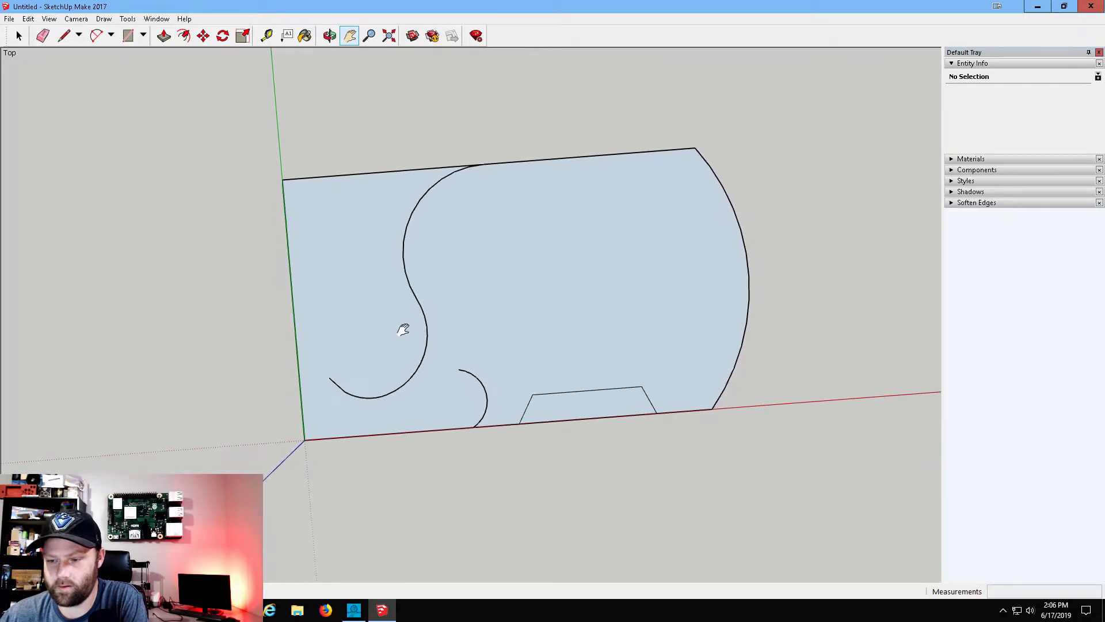
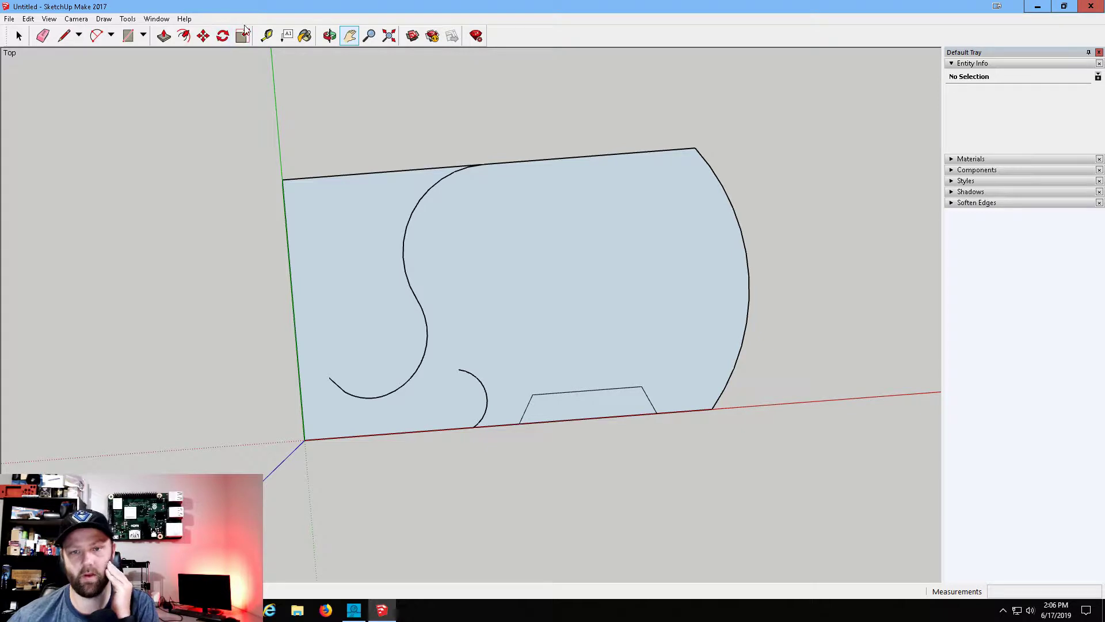
click(97, 36)
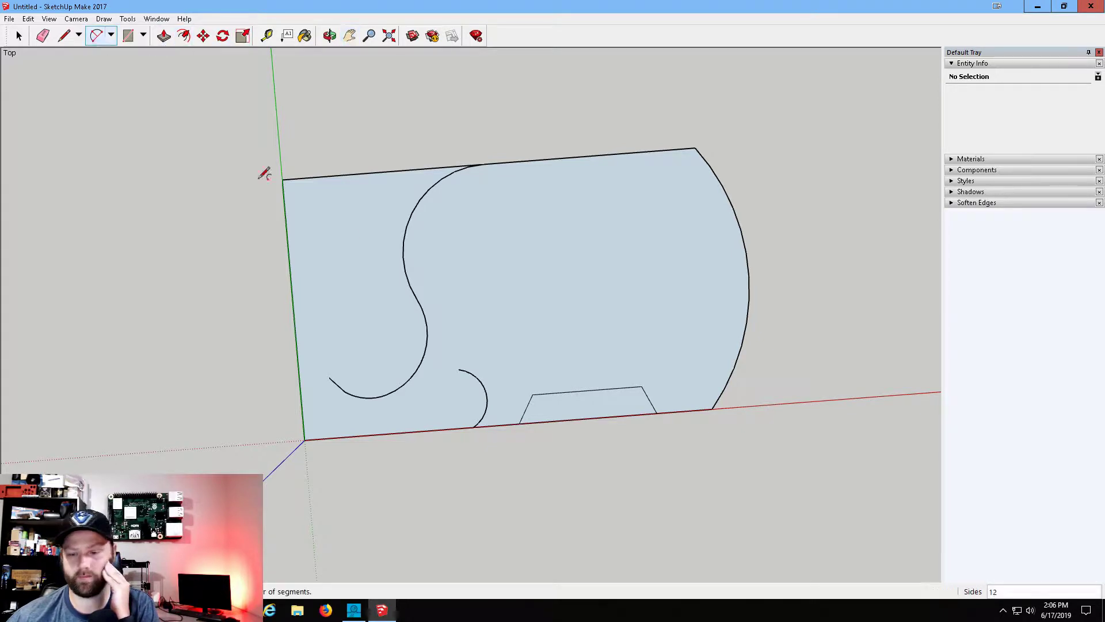
click(480, 380)
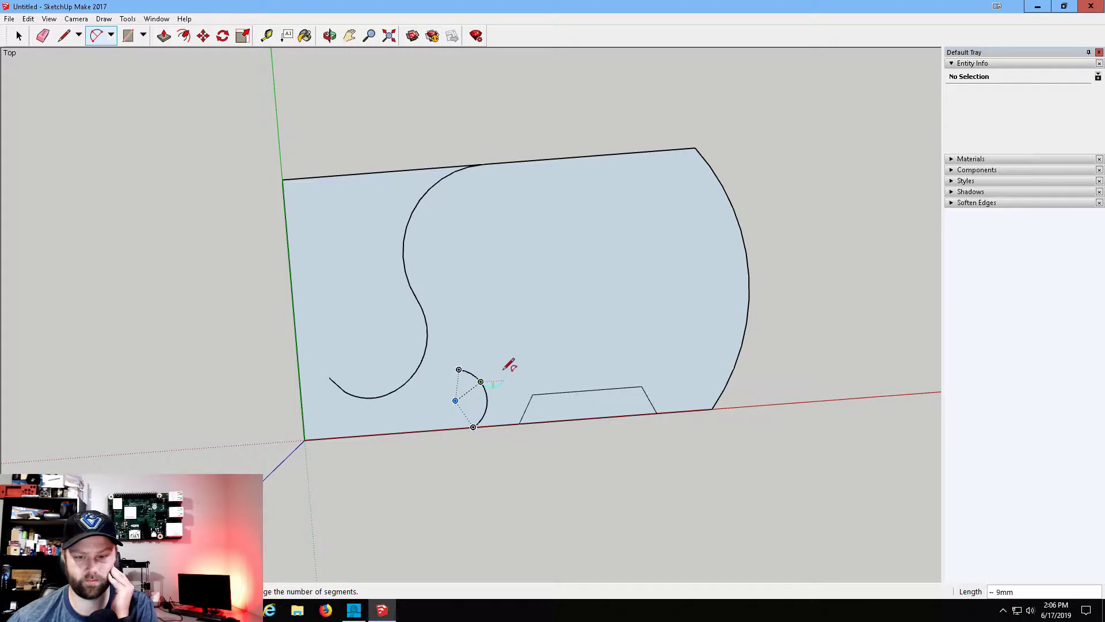
click(471, 373)
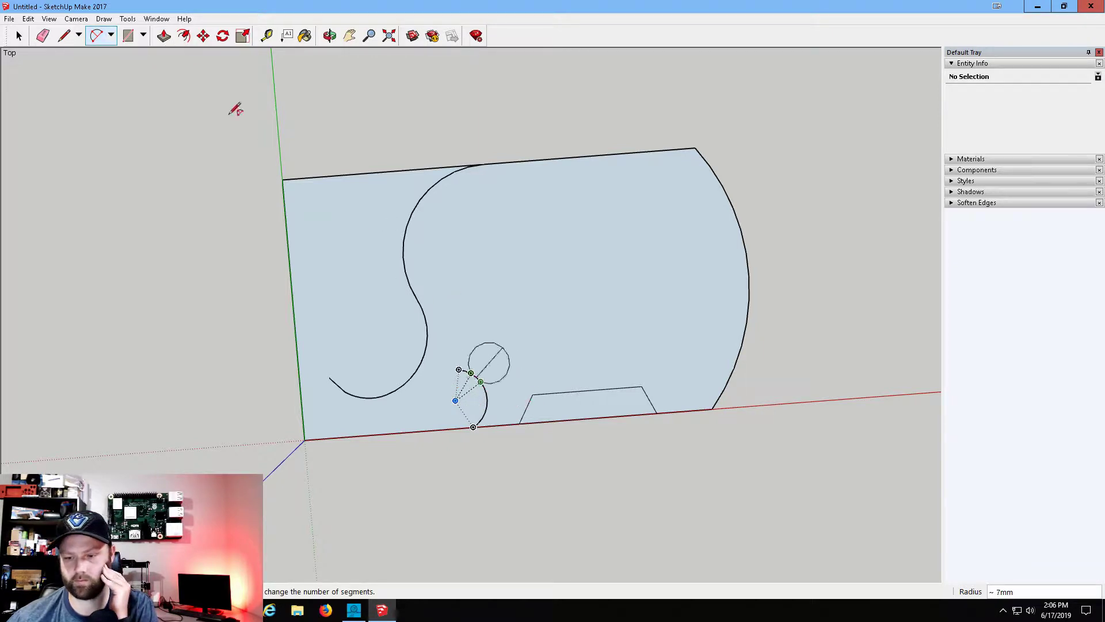
Draw an arc from the profile edge on the red axis to the small curve's open end, bulging about 6 mm.
click(97, 35)
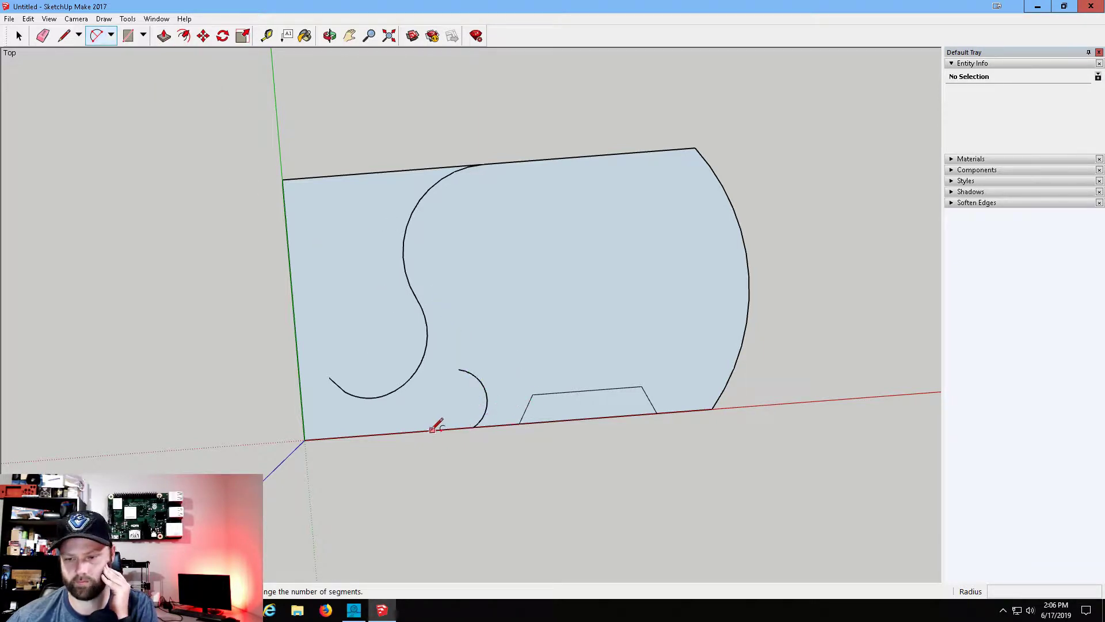
click(396, 433)
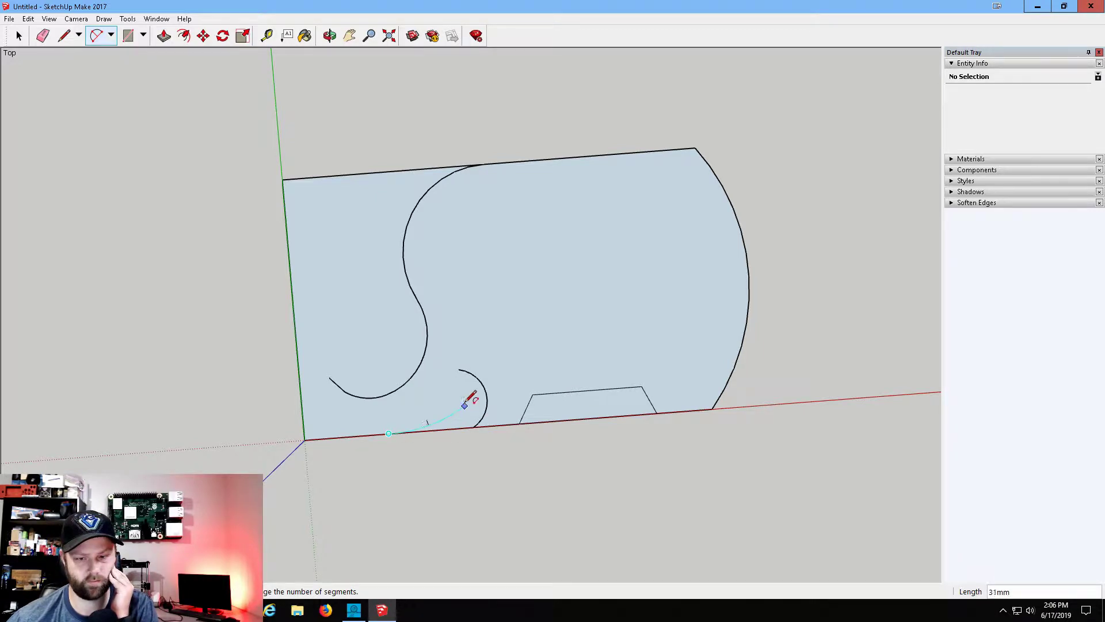
click(459, 369)
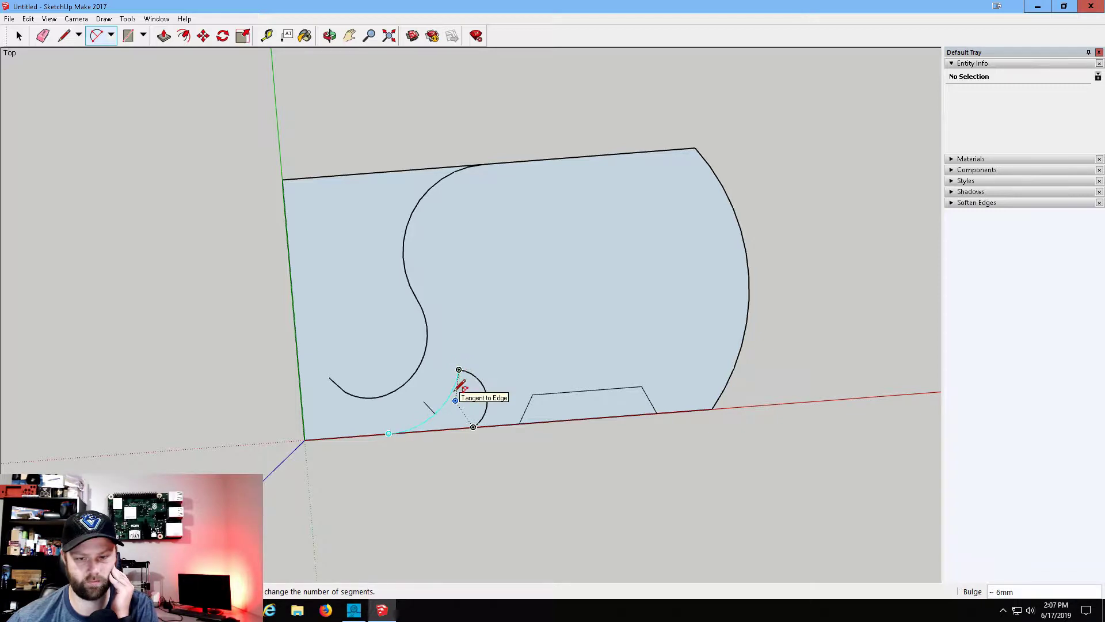
click(459, 384)
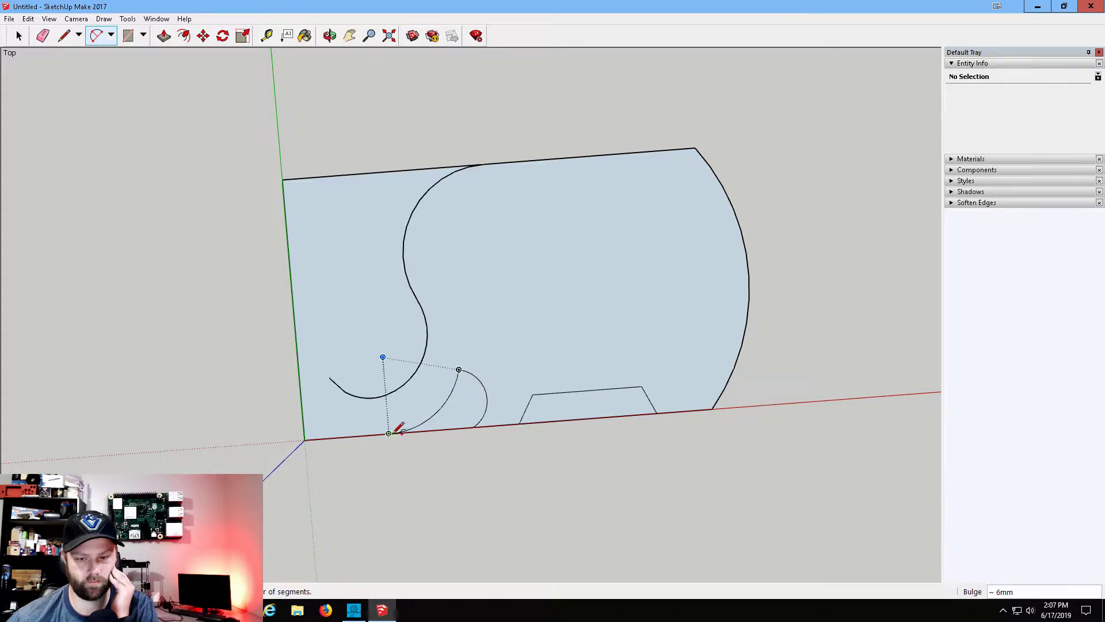
click(389, 433)
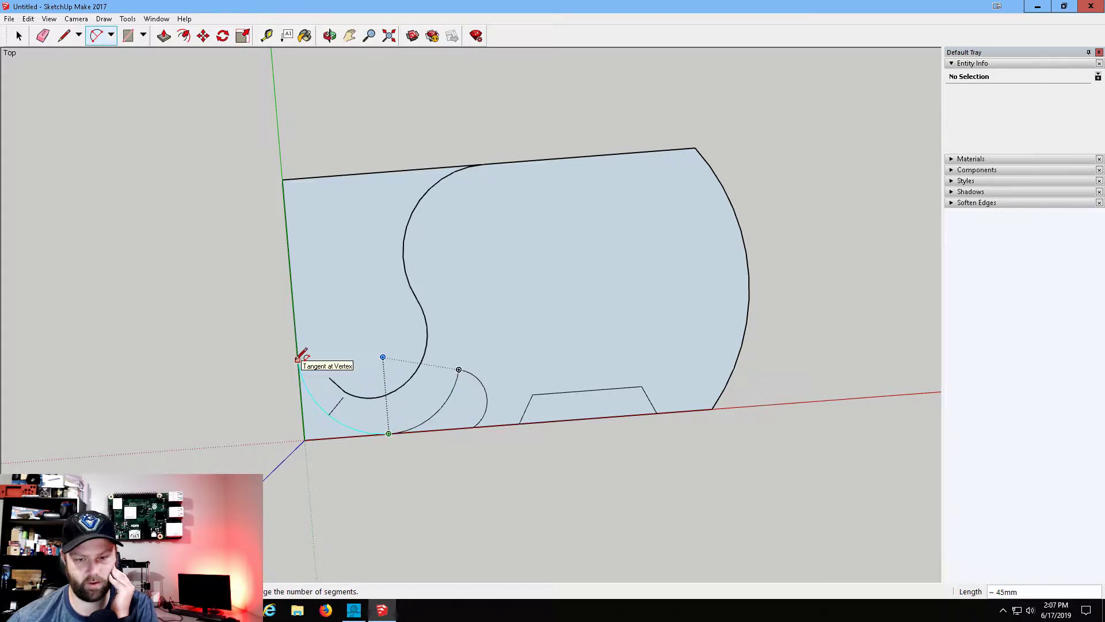
key(Escape)
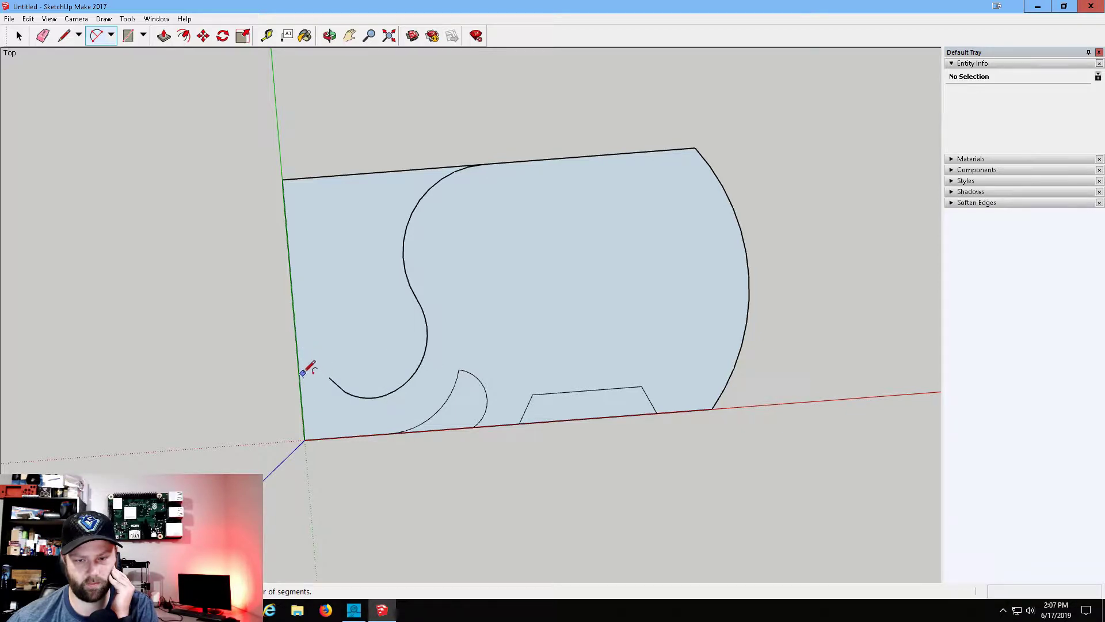
click(298, 370)
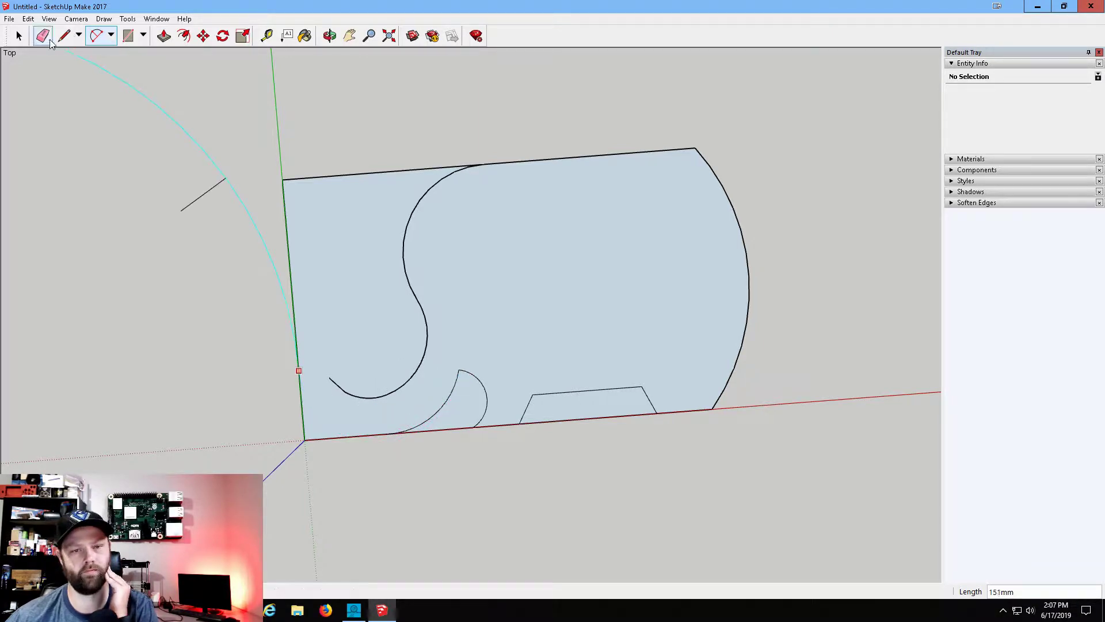
click(96, 36)
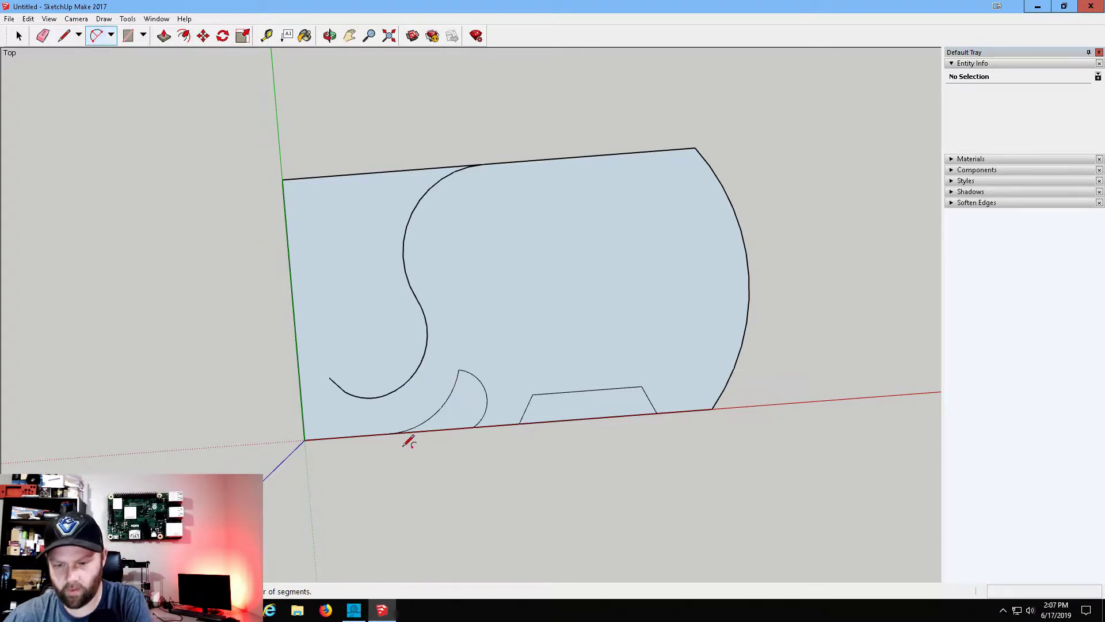
Continue the outer trunk curve from the red-axis edge to the green-axis edge with a tangent arc bulging about 9 mm.
click(389, 433)
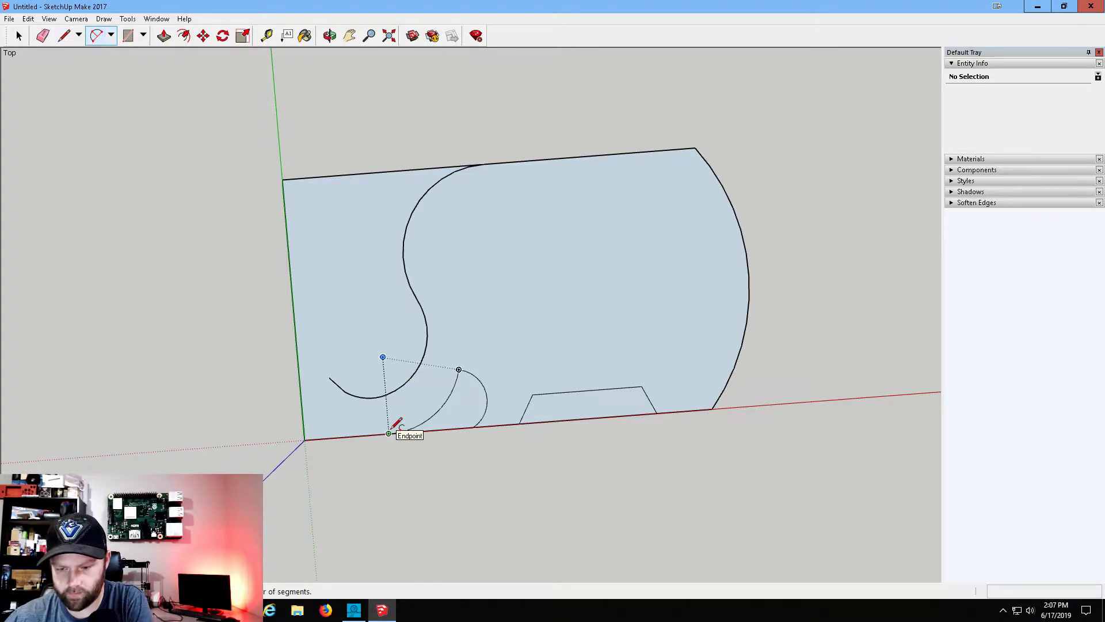
click(298, 361)
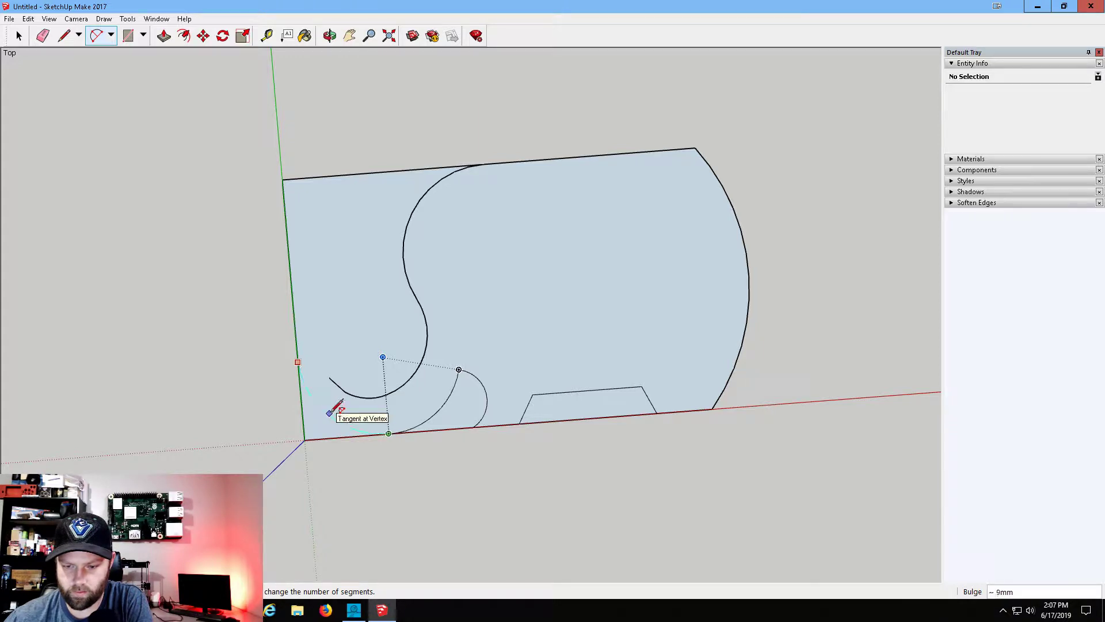
click(299, 361)
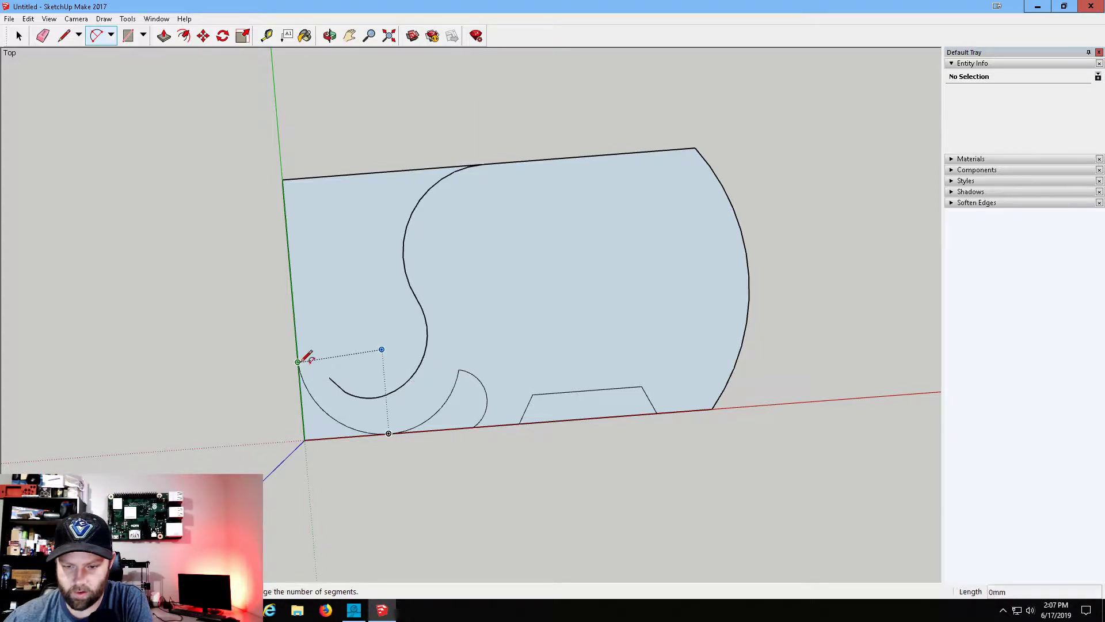
Try closing the trunk tip with an arc to the inner curve's open end, bulging about 7 mm, and undo it.
click(329, 378)
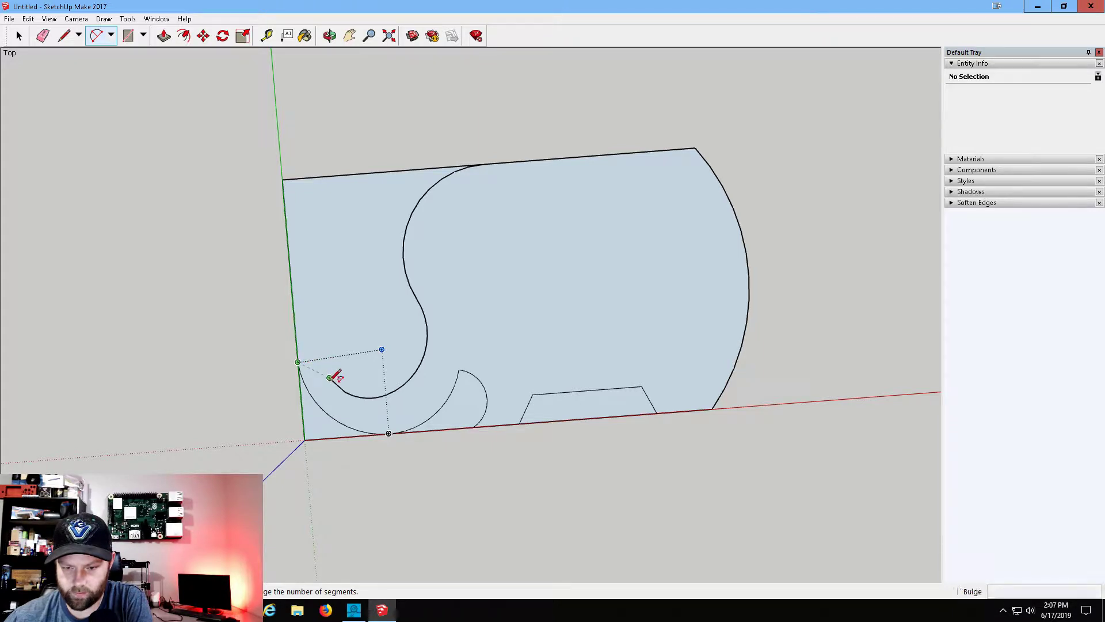
click(312, 347)
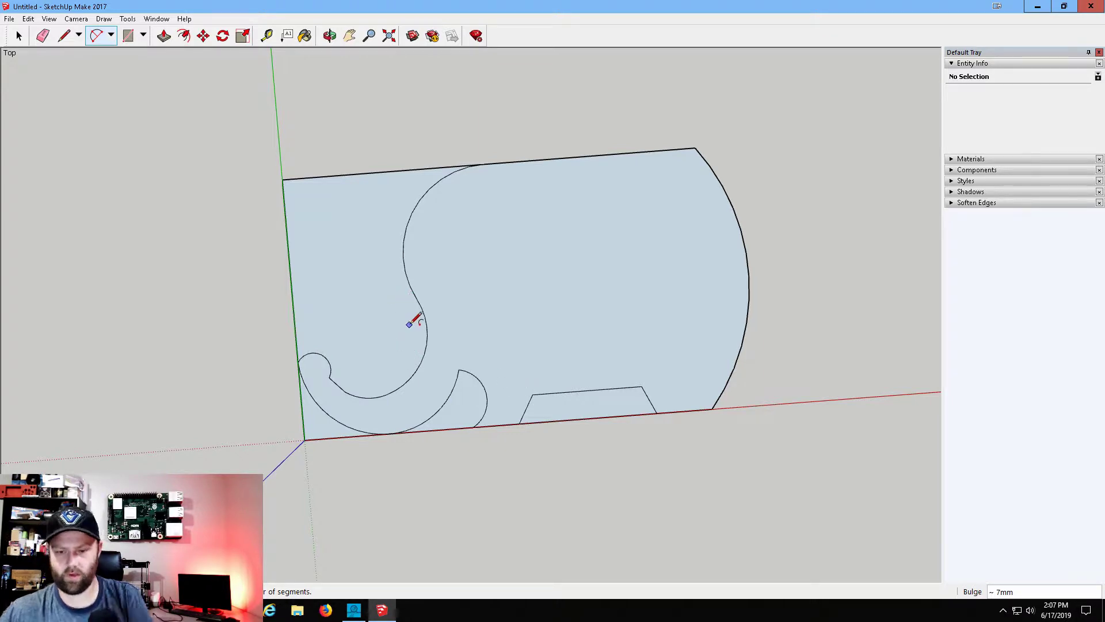
key(ctrl+z)
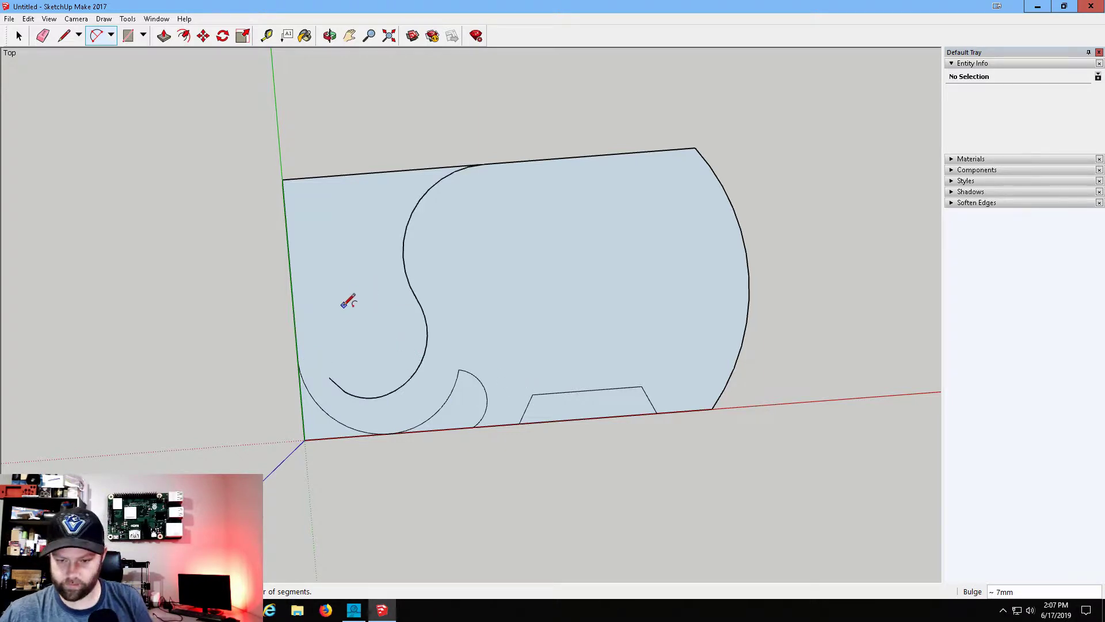
Round the trunk tip with an arc about 9 mm long and bulging about 3 mm from the outer curve's end.
click(298, 362)
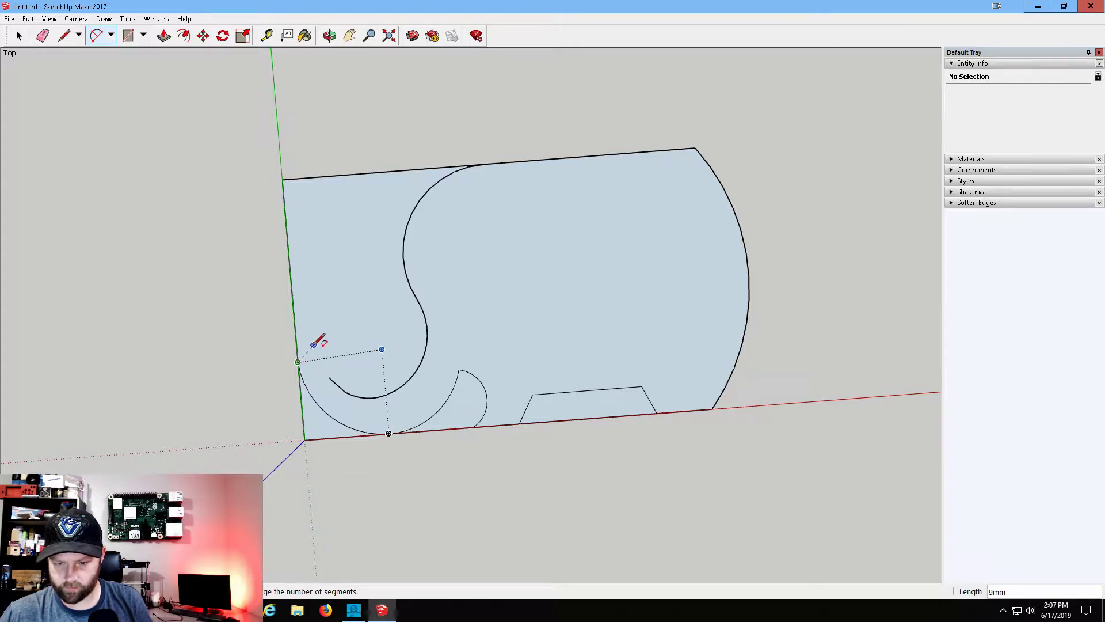
click(312, 346)
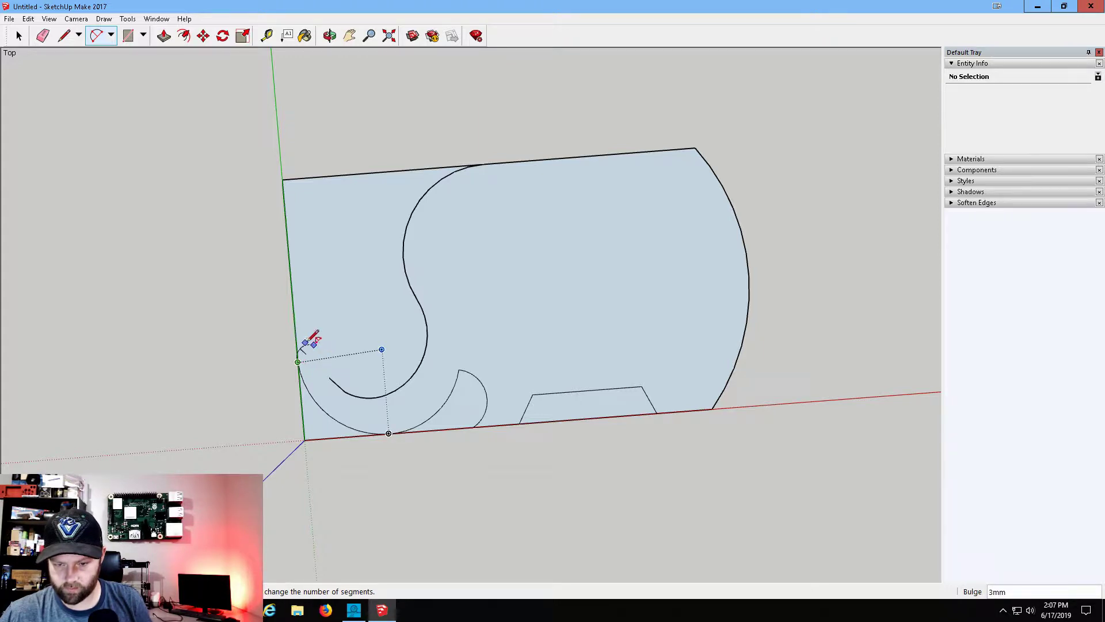
click(307, 343)
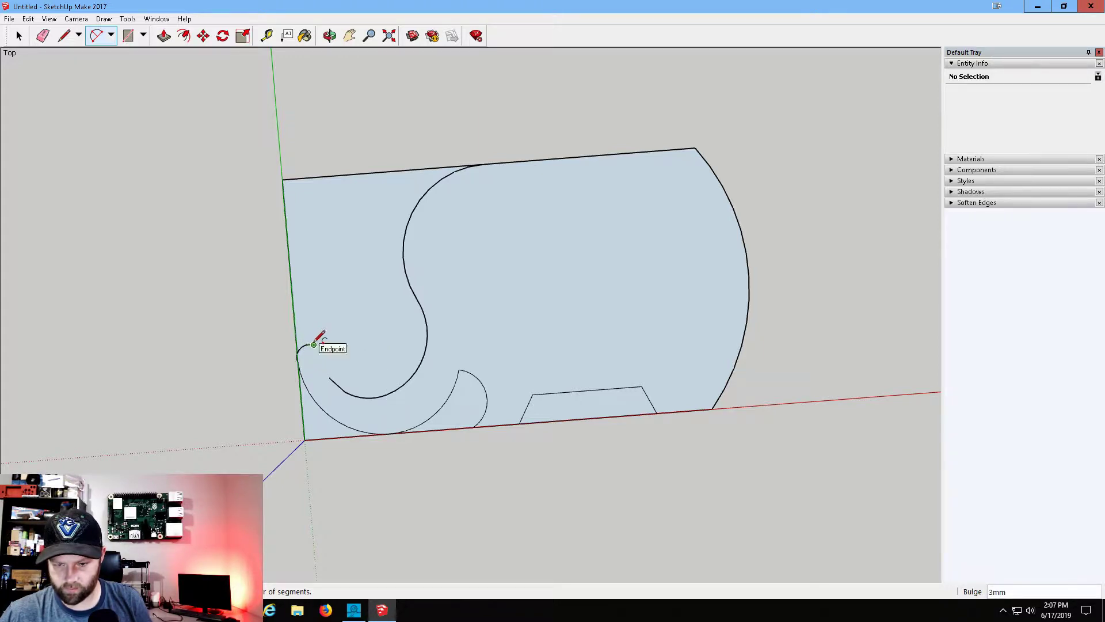
Try joining the trunk-tip arc to the inner curve's open end with an arc, and undo it.
click(313, 344)
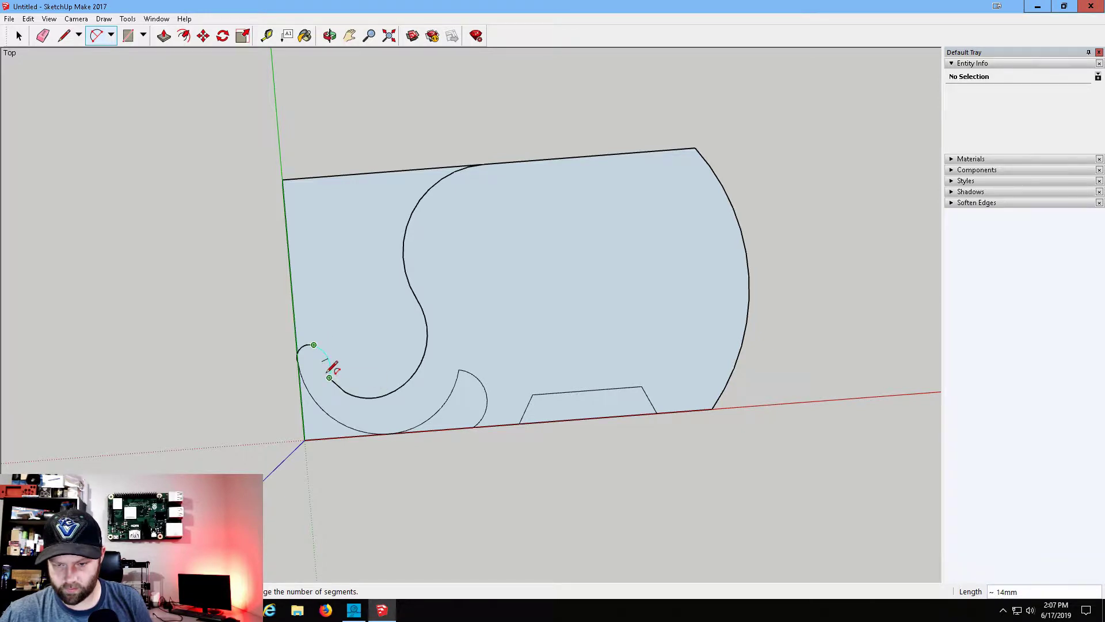
click(329, 377)
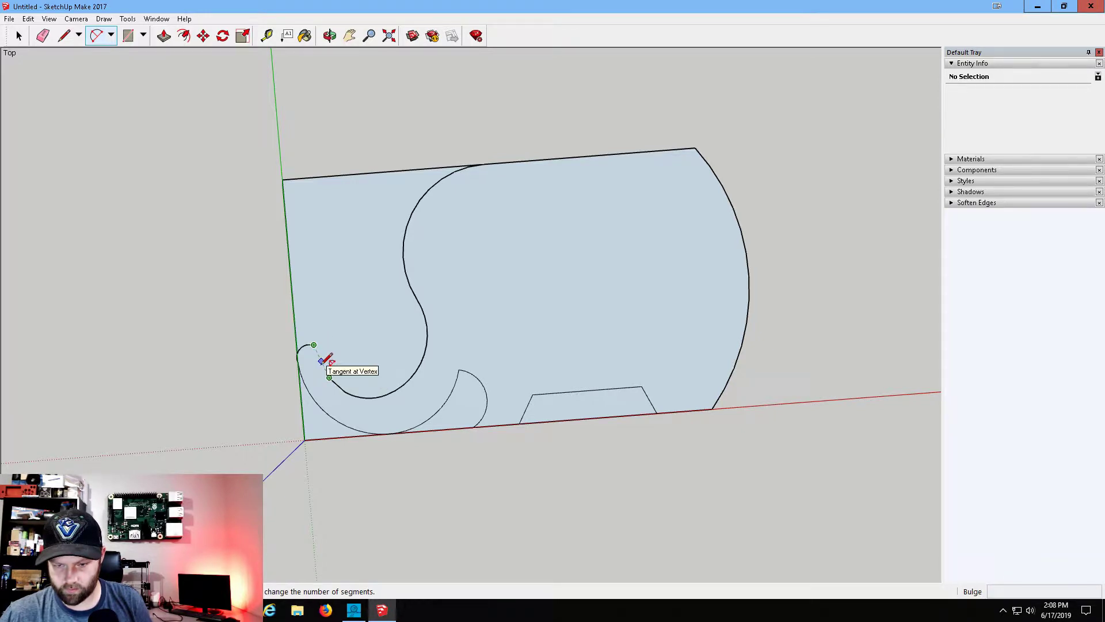
click(323, 361)
key(ctrl+z)
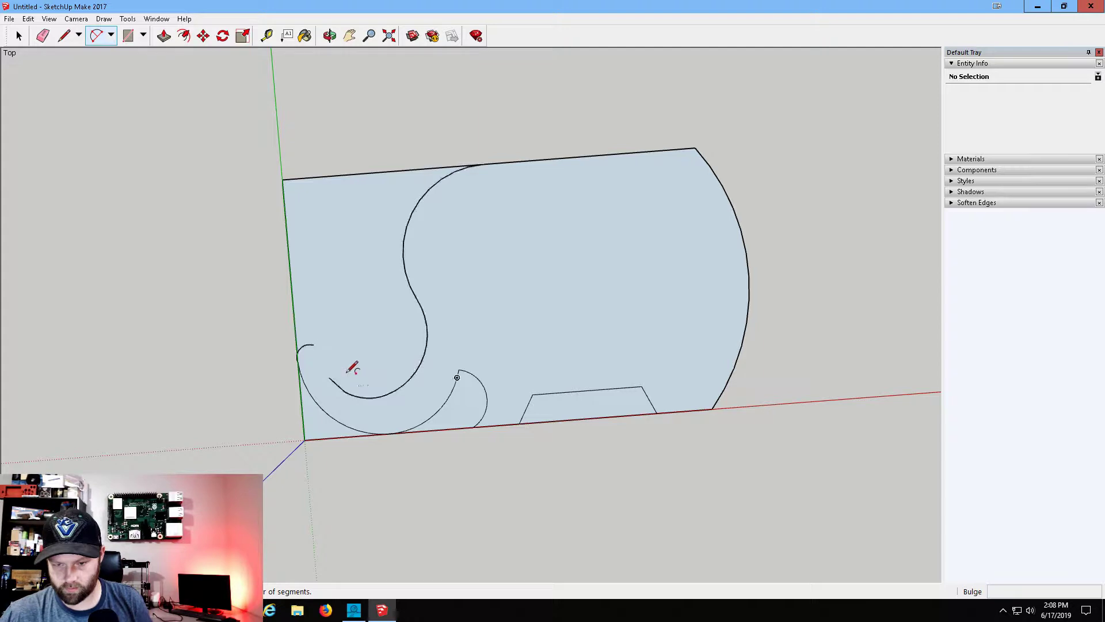
Connect the inner trunk curve's open end to the trunk-tip arc with an arc spanning about 14 mm and bulging about 1 mm.
click(329, 377)
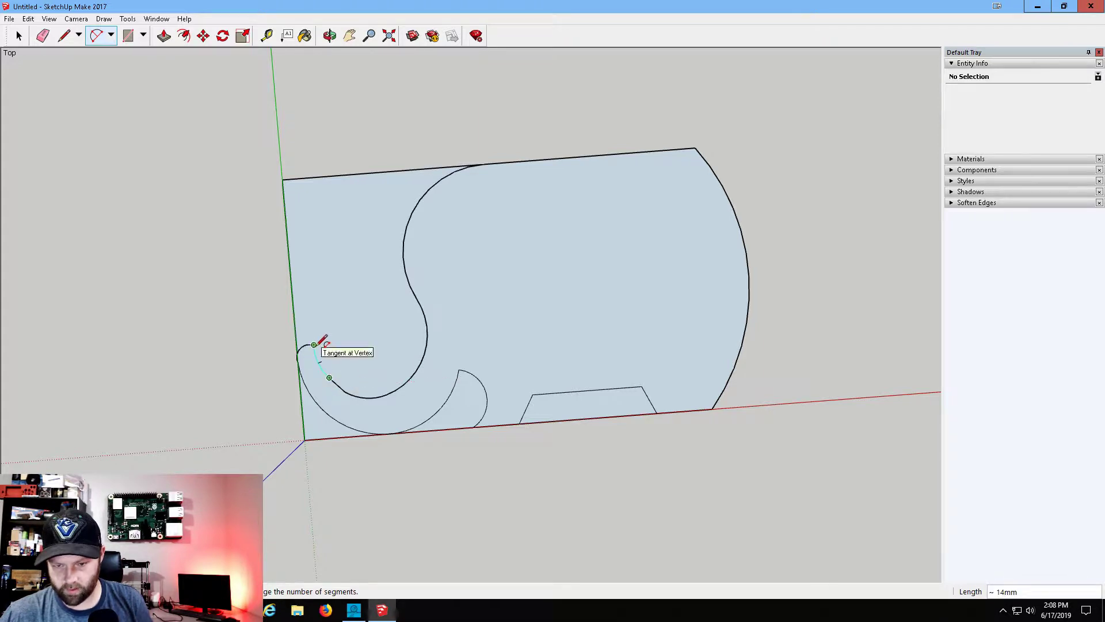
click(314, 344)
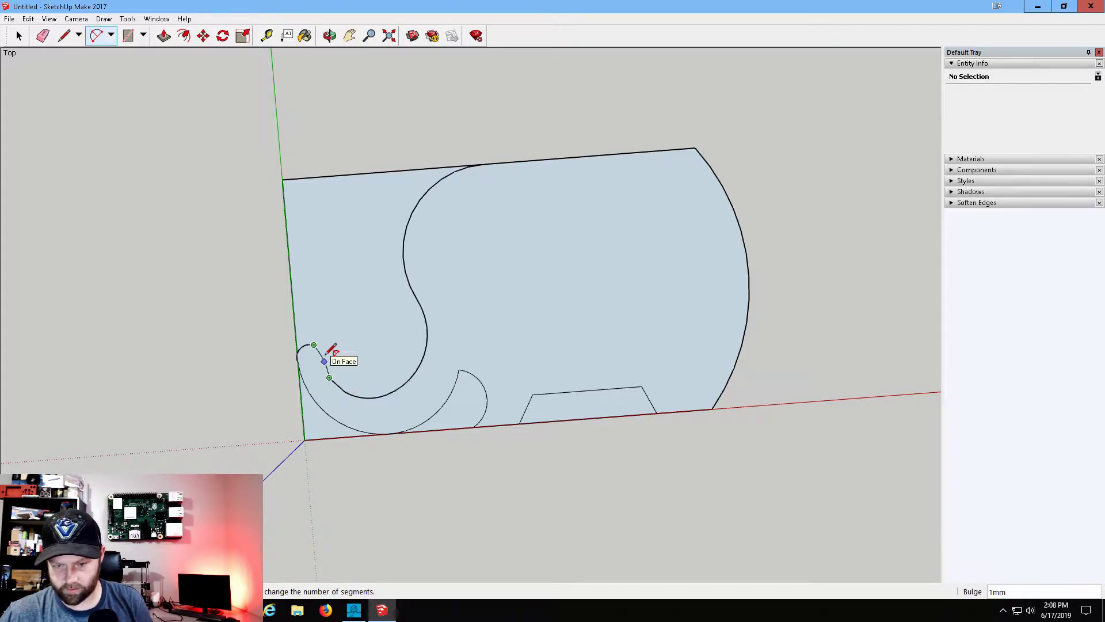
click(323, 361)
click(325, 353)
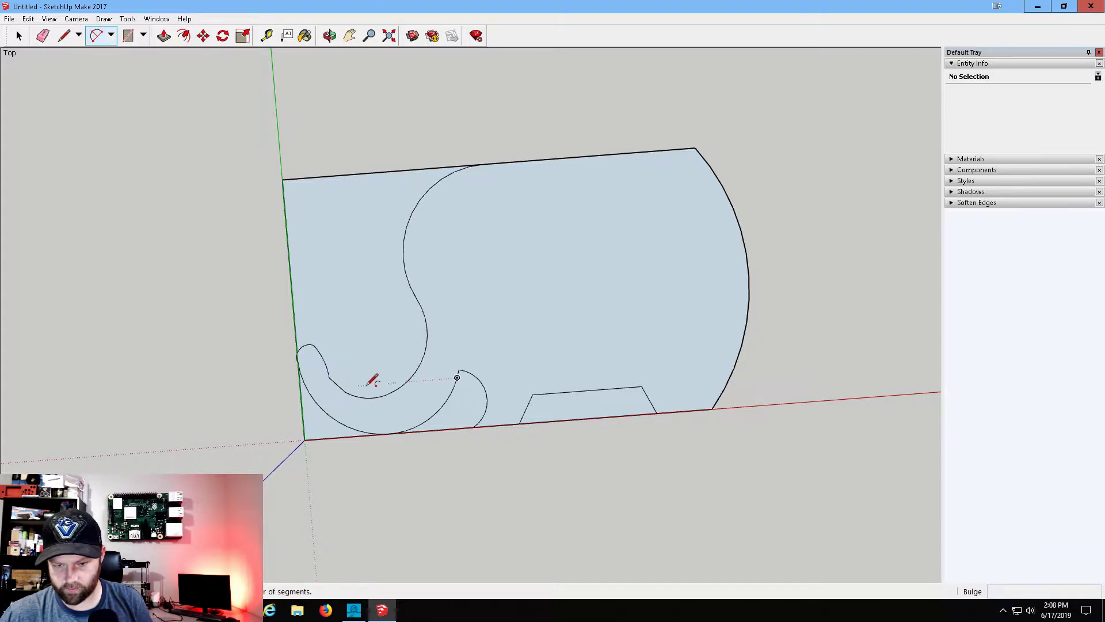
Smooth the kink in the inner trunk curve with an arc spanning about 23 mm, and erase the leftover old segments.
click(327, 369)
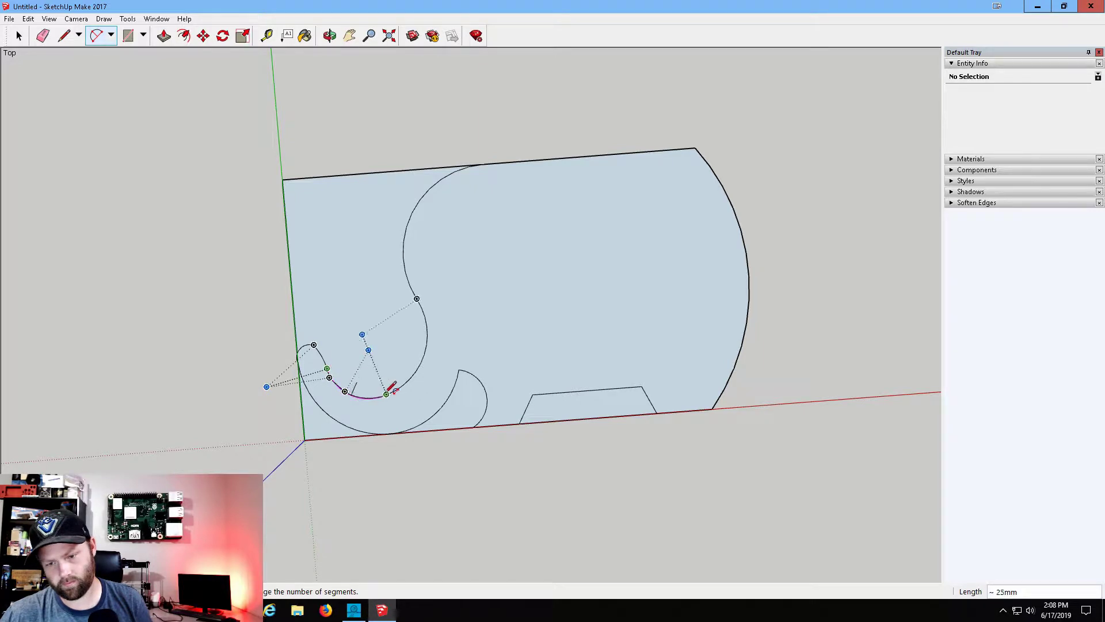
click(353, 393)
scroll(352, 382, up, 5)
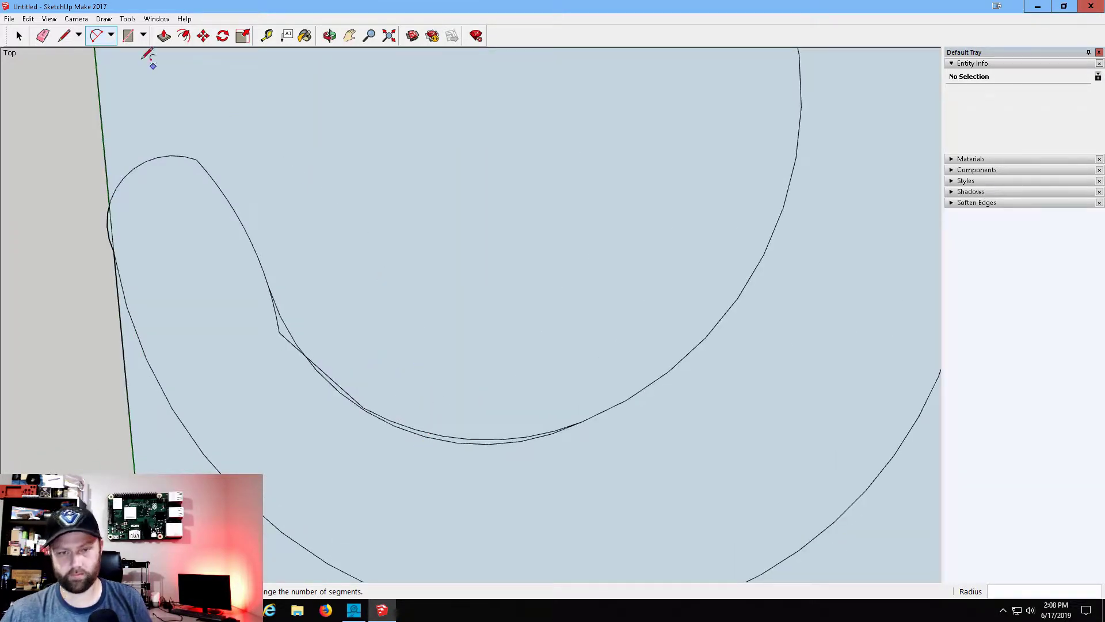
key(e)
drag(283, 328, 295, 357)
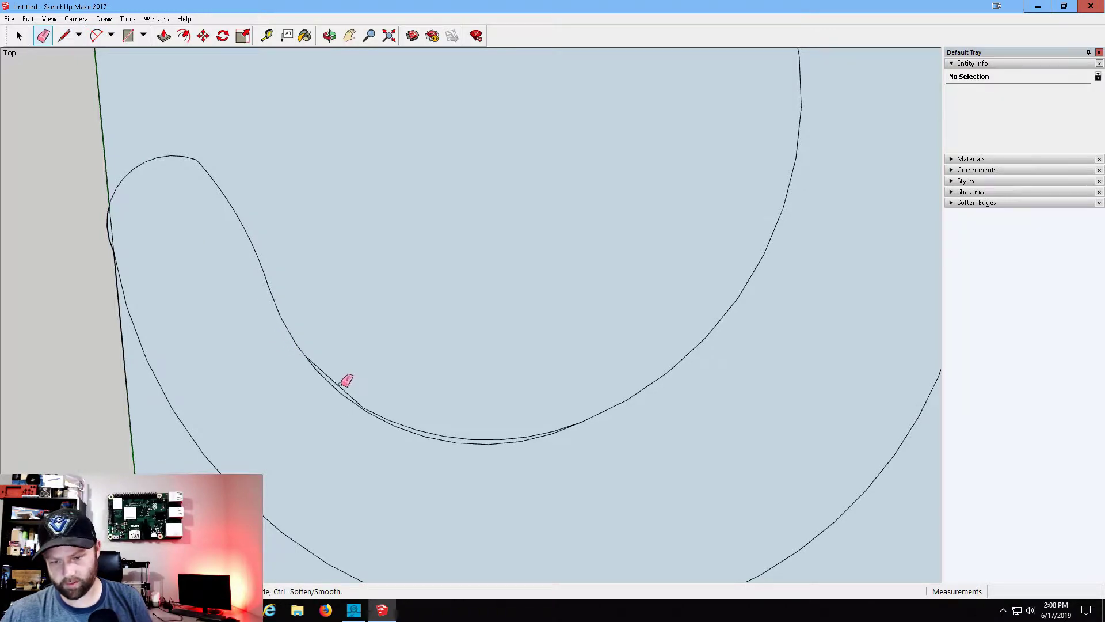
drag(344, 380, 441, 430)
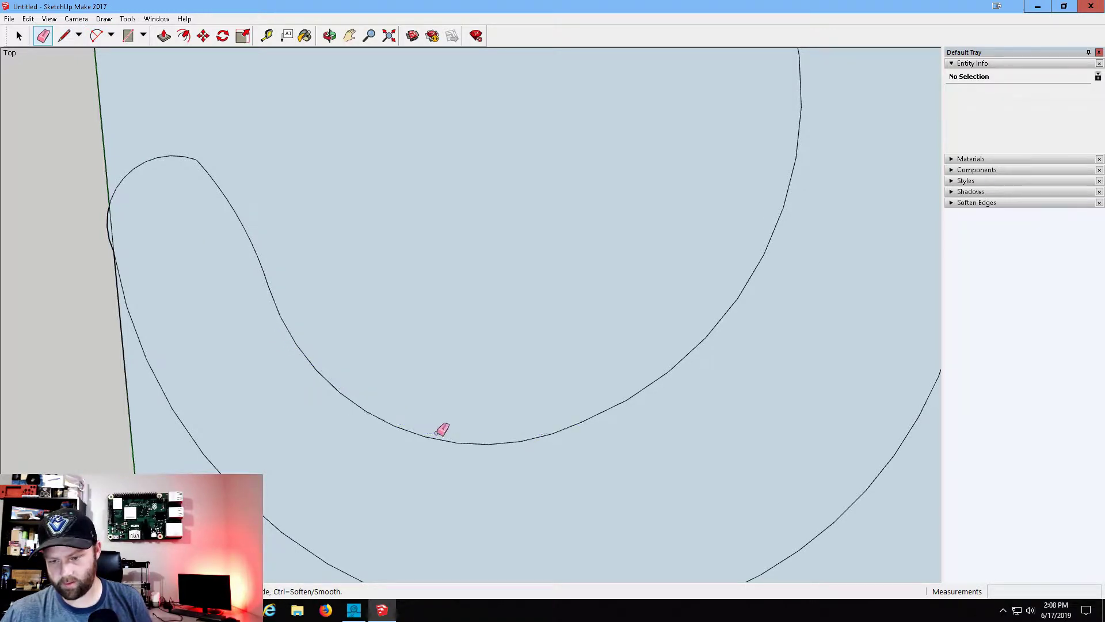
Erase the sliver of the trunk-tip arc that overhangs the profile edge along the green axis.
scroll(499, 190, down, 3)
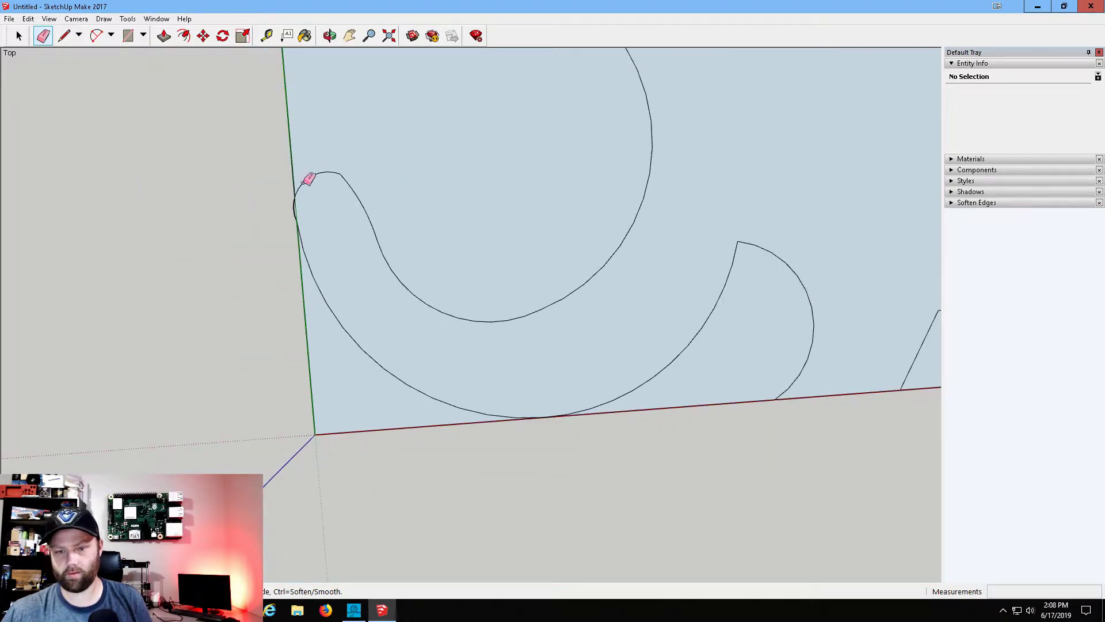
scroll(272, 179, up, 2)
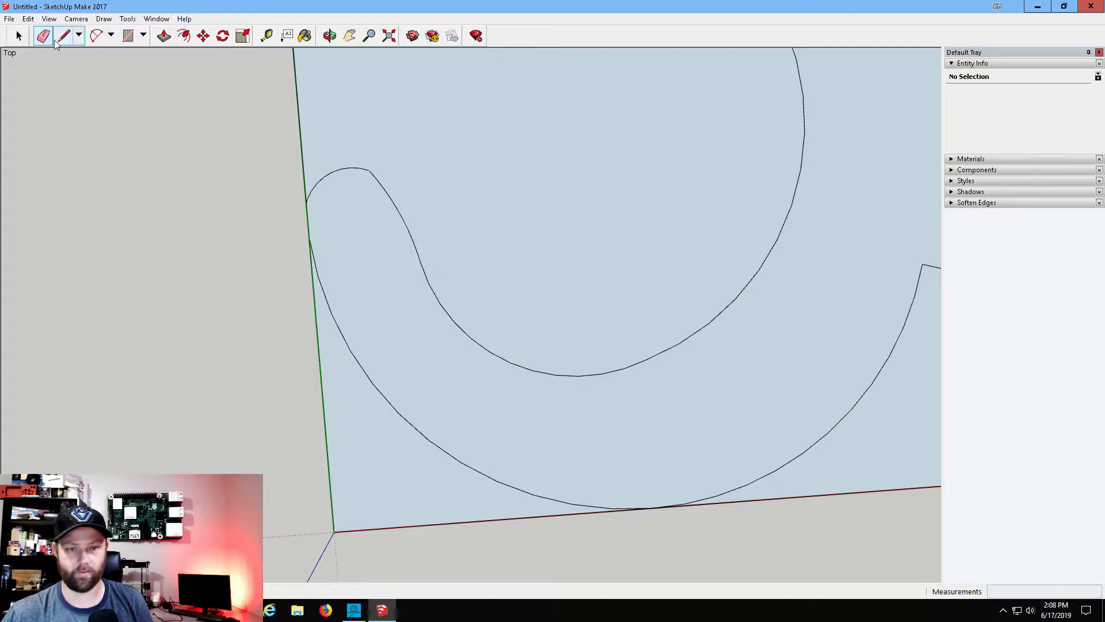
Try to redraw the arc between the inner trunk curve's end and the trunk-tip arc, spanning about 10 mm.
click(96, 36)
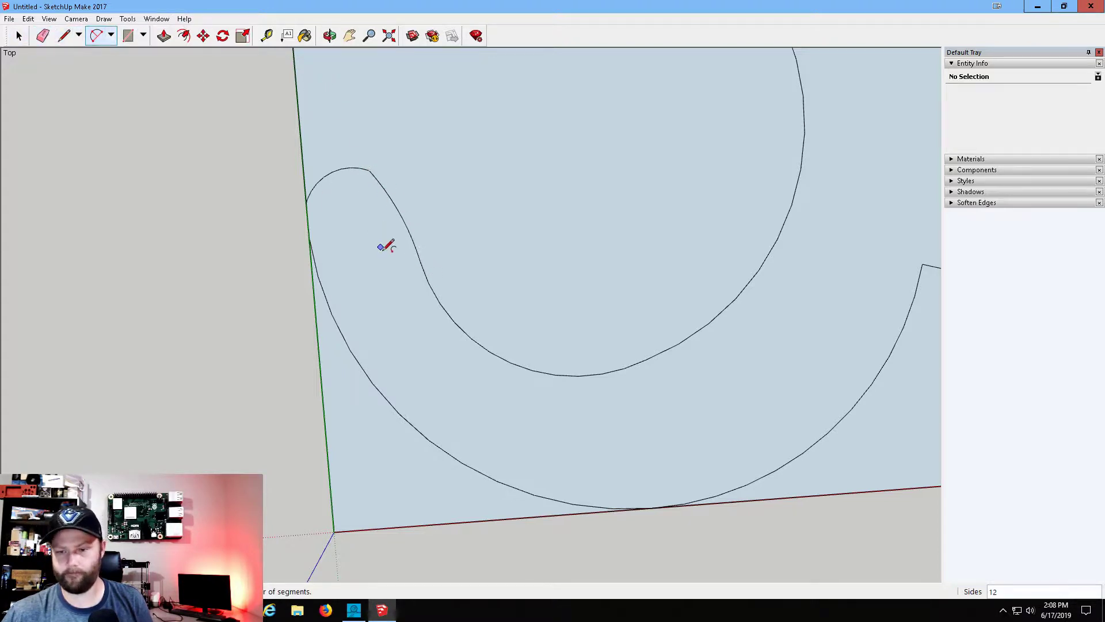
click(421, 261)
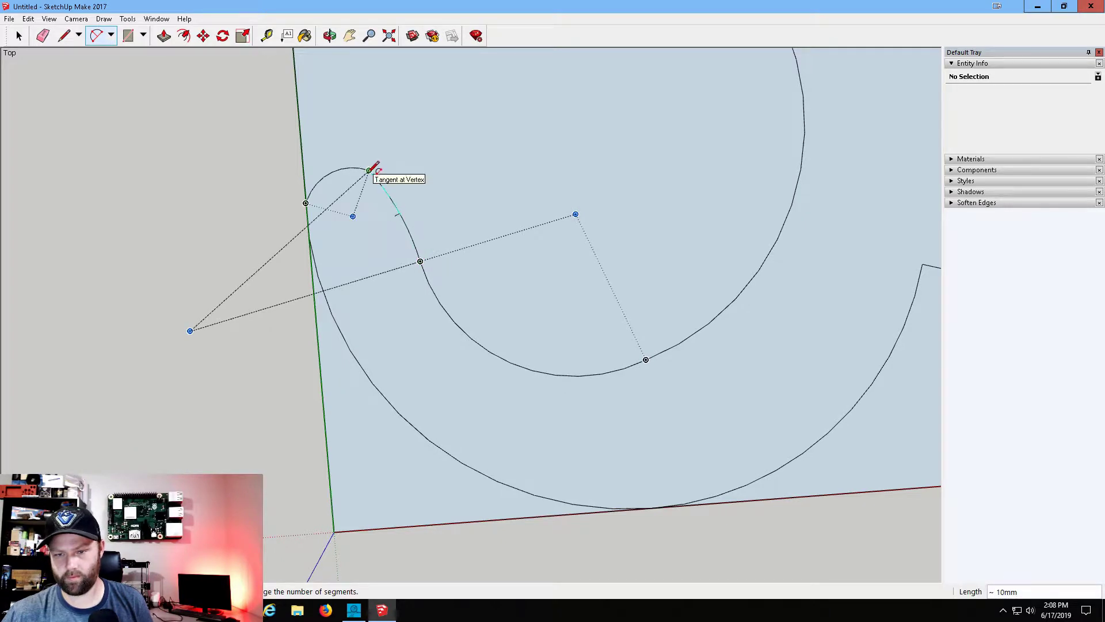
click(370, 171)
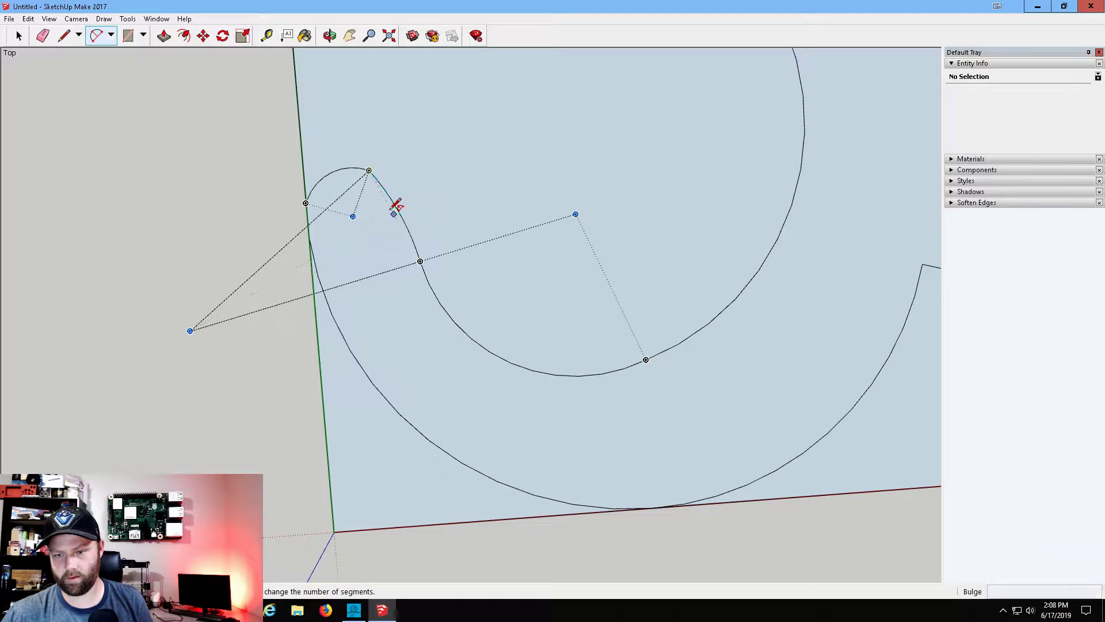
click(393, 214)
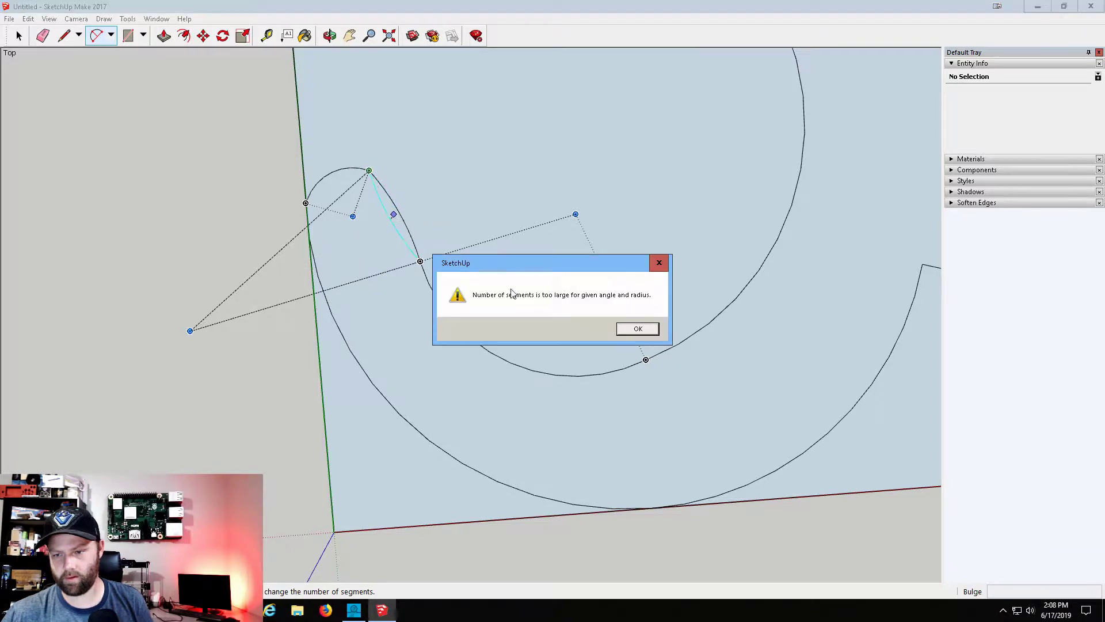
click(643, 331)
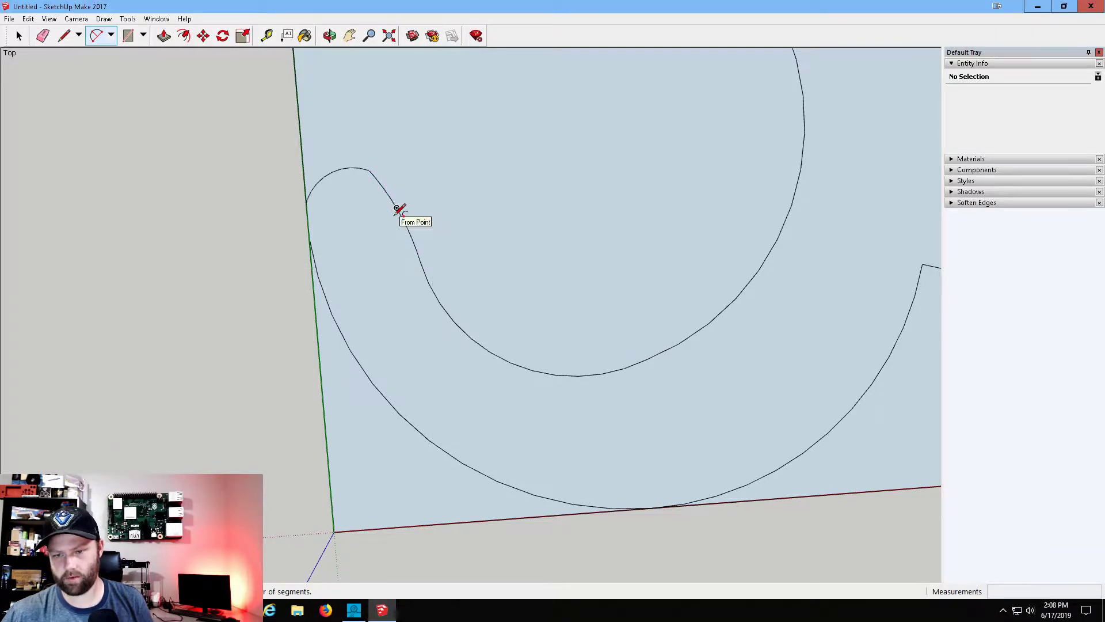
Join the inner trunk curve's end to the top of the trunk-tip arc with an arc bulging about 1 mm, and erase the leftover tip segment.
click(421, 261)
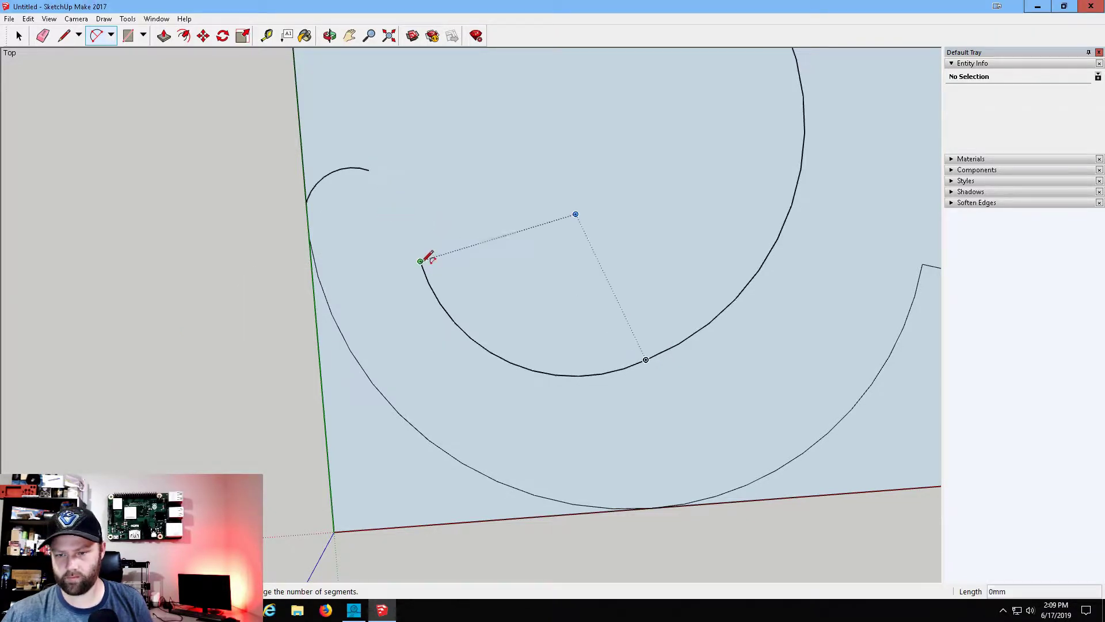
click(350, 167)
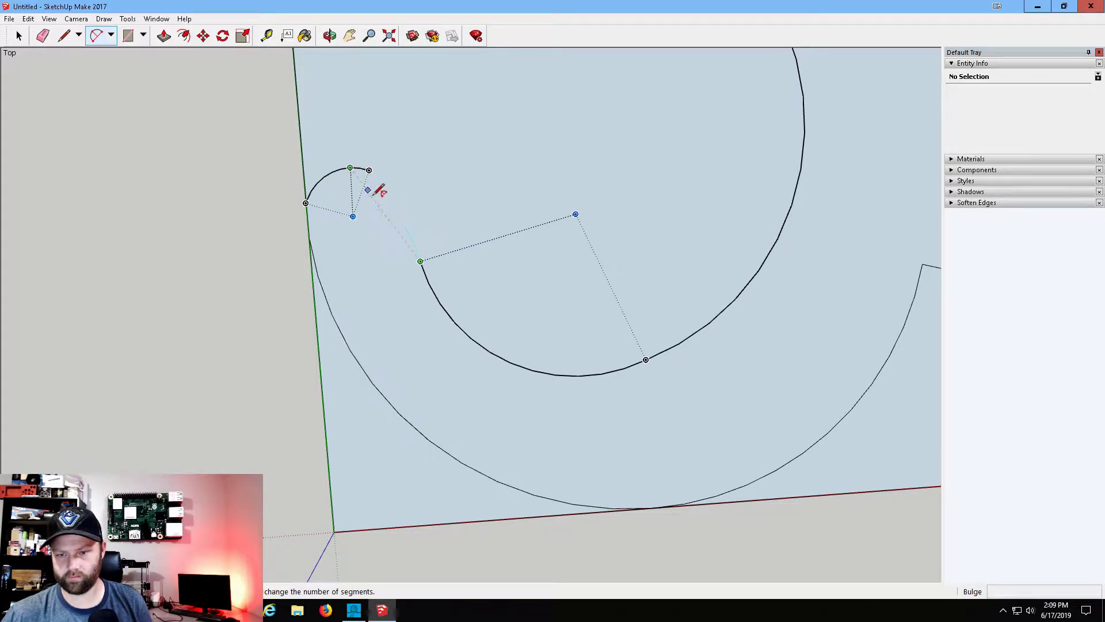
click(407, 207)
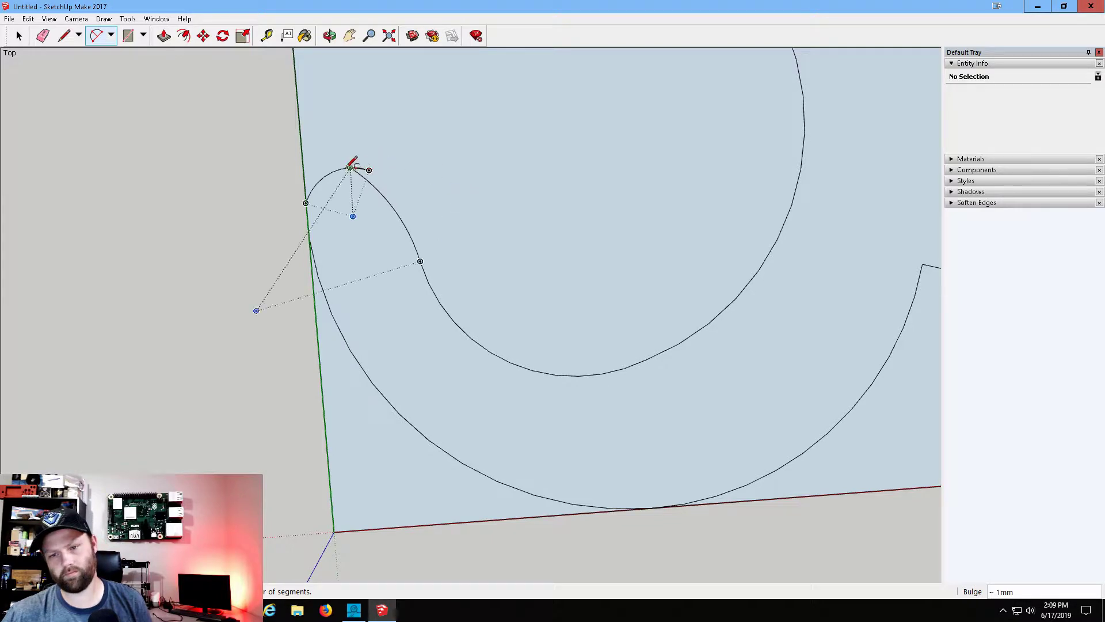
click(42, 36)
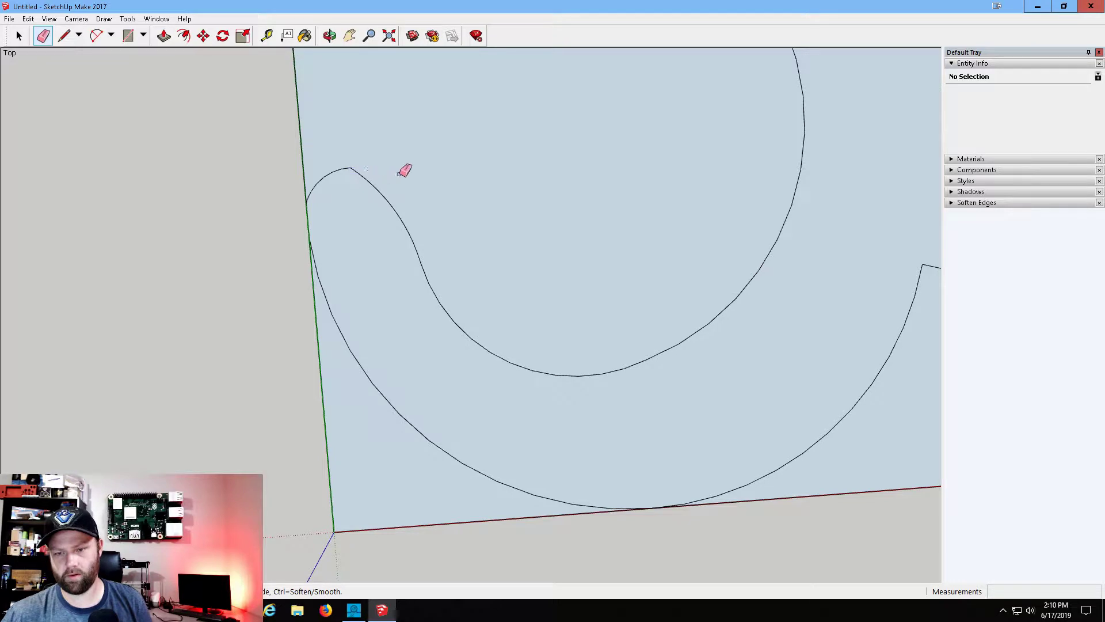
Round the pointed corner between the outer trunk curve and the short arc running down to the red-axis edge with a tangent arc.
scroll(518, 190, down, 2)
scroll(582, 181, down, 3)
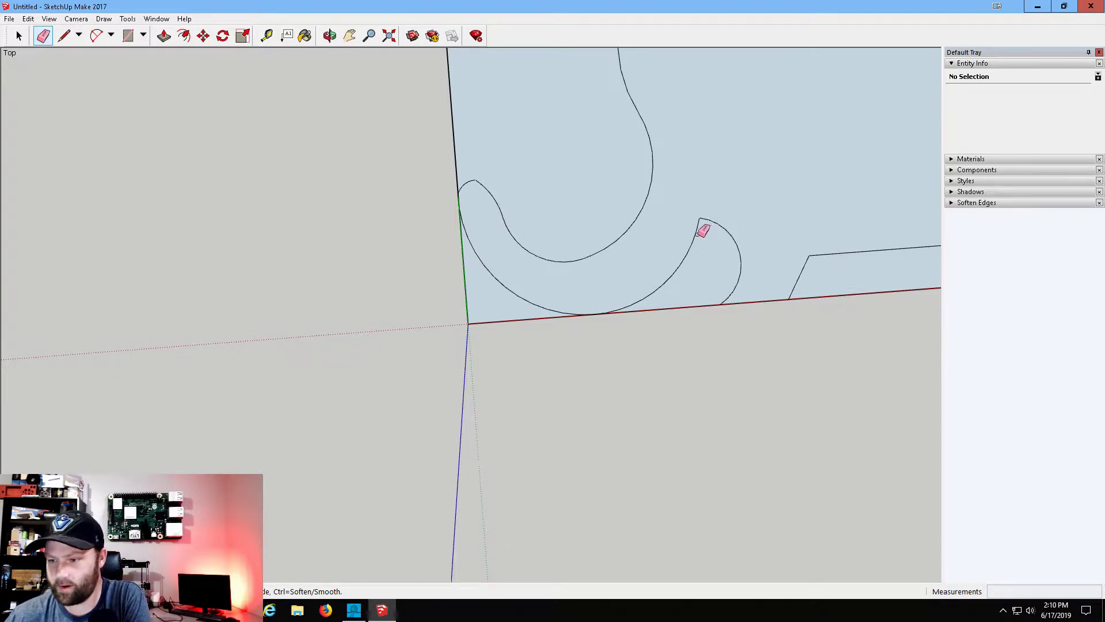
click(97, 35)
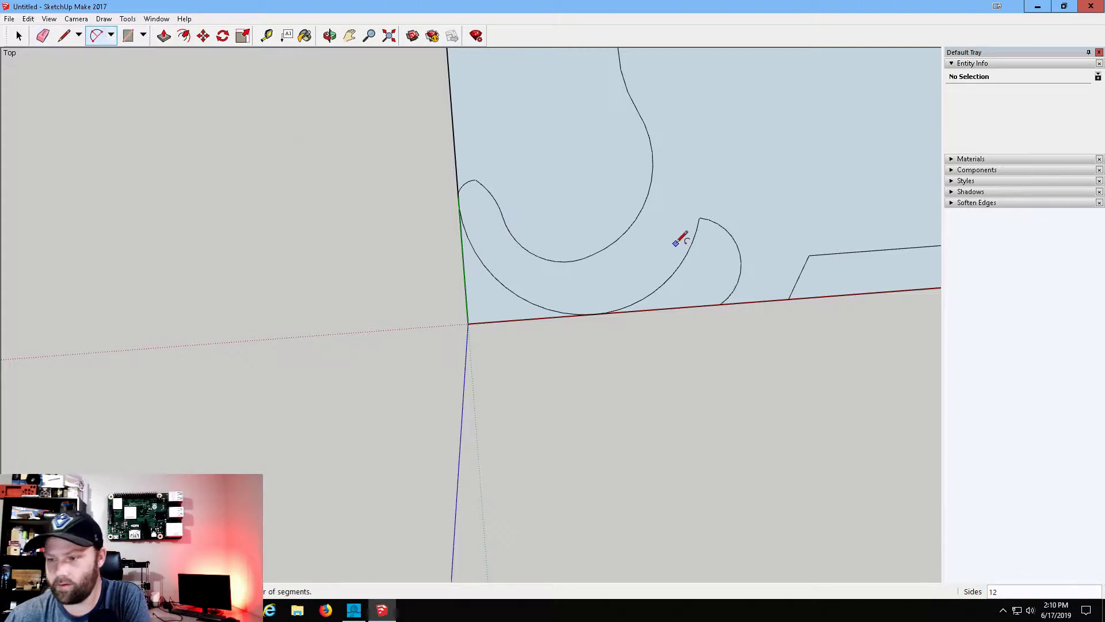
click(693, 241)
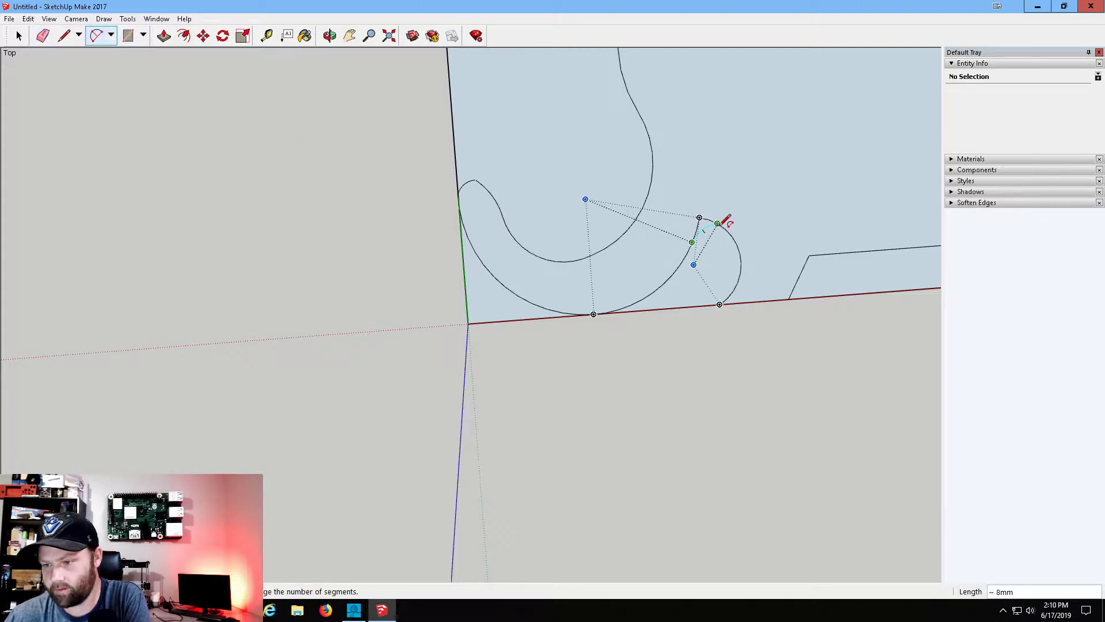
click(732, 236)
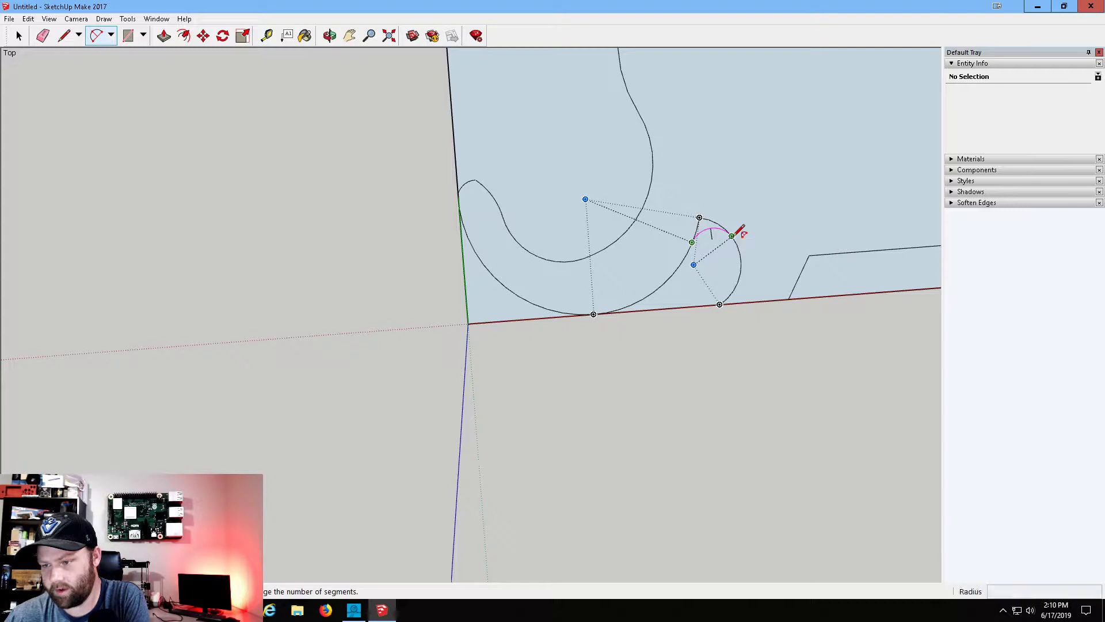
click(705, 224)
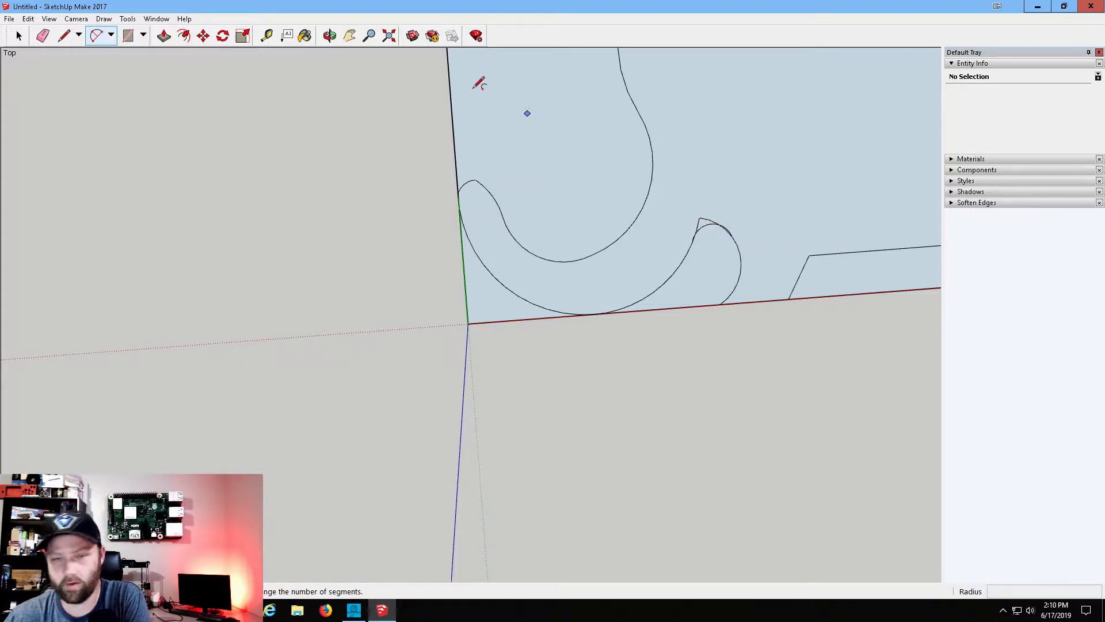
Erase the old pointed corner and the leftover segments beside the new rounding arc.
click(43, 36)
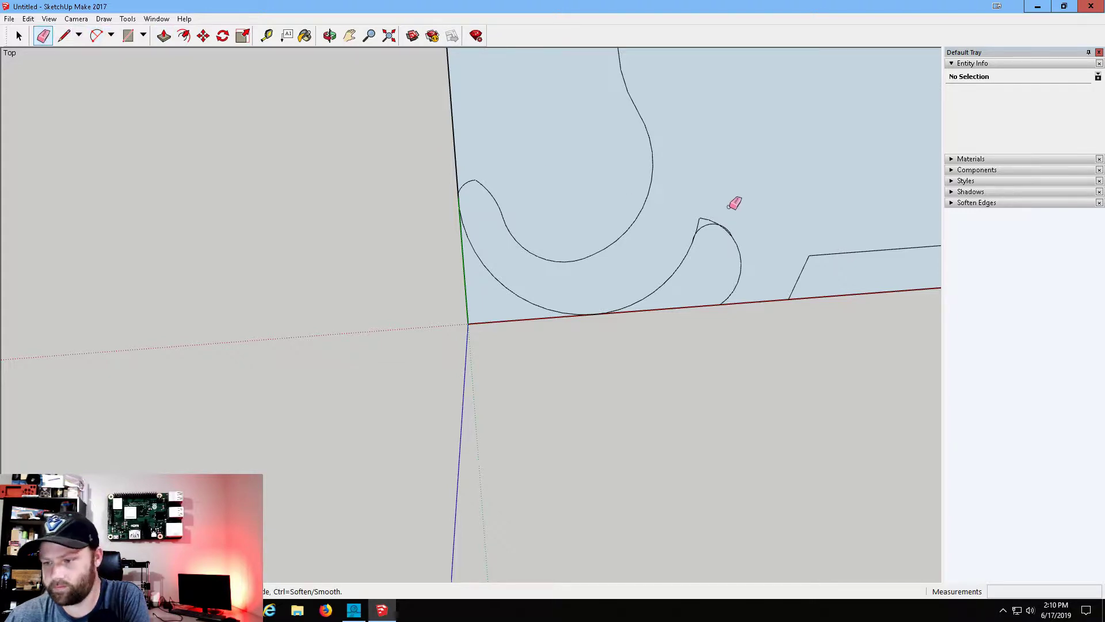
drag(698, 220, 731, 230)
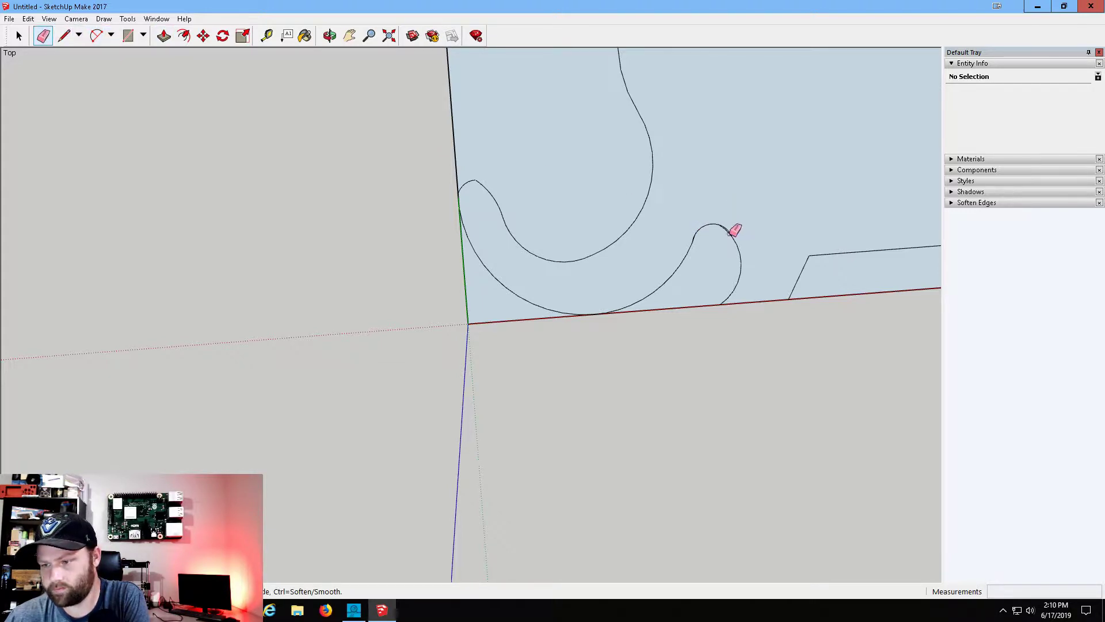
scroll(735, 230, up, 3)
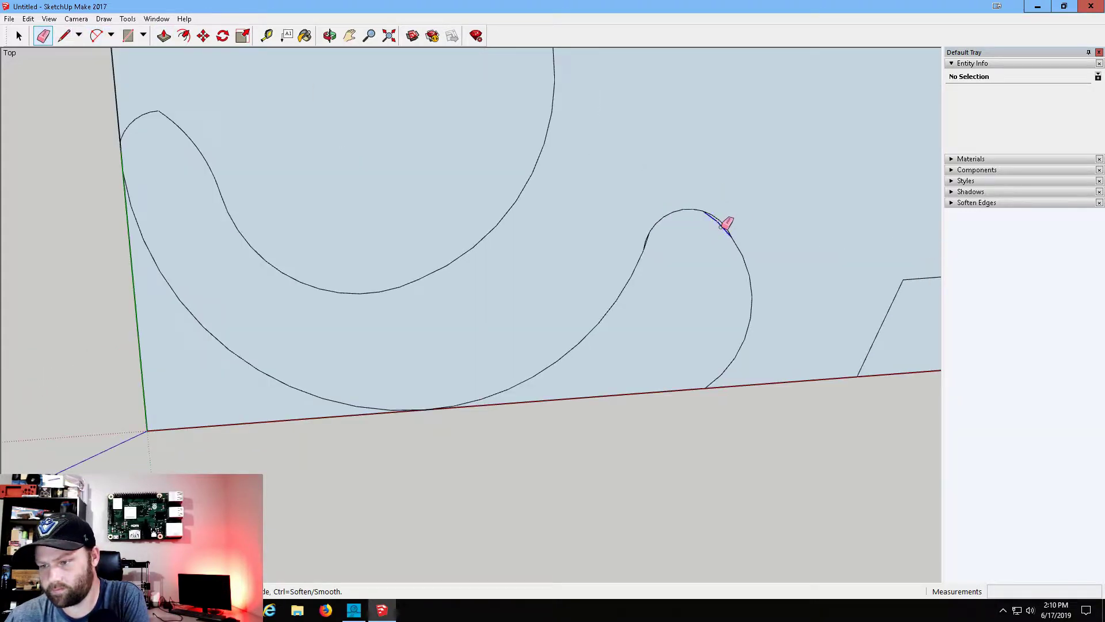
drag(726, 224, 737, 234)
Draw a wider arc with a 6 mm bulge from the outer trunk curve across the rounded corner to the short arc's side.
scroll(755, 198, down, 4)
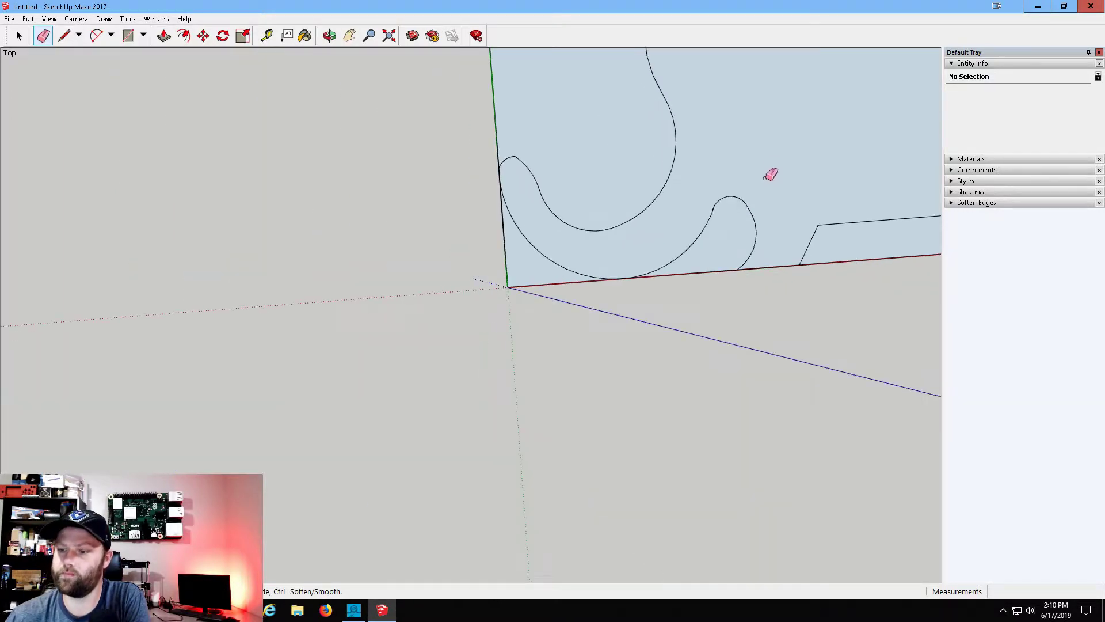
click(350, 35)
mouse_move(789, 225)
mouse_down()
mouse_move(708, 308)
mouse_move(503, 410)
mouse_move(493, 321)
mouse_up()
scroll(366, 407, up, 2)
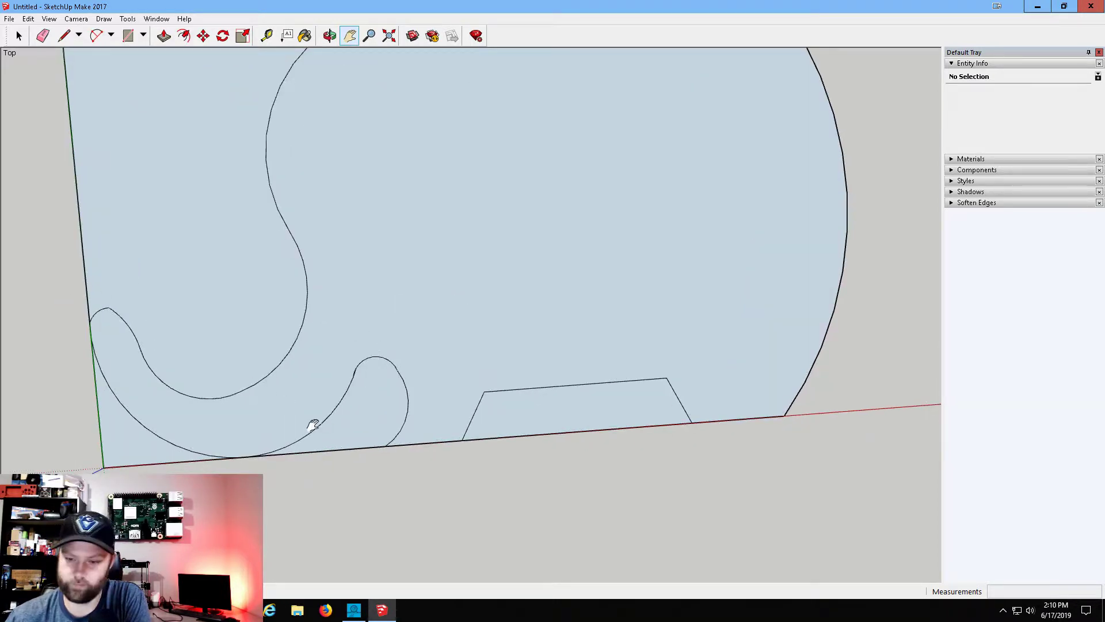
click(96, 36)
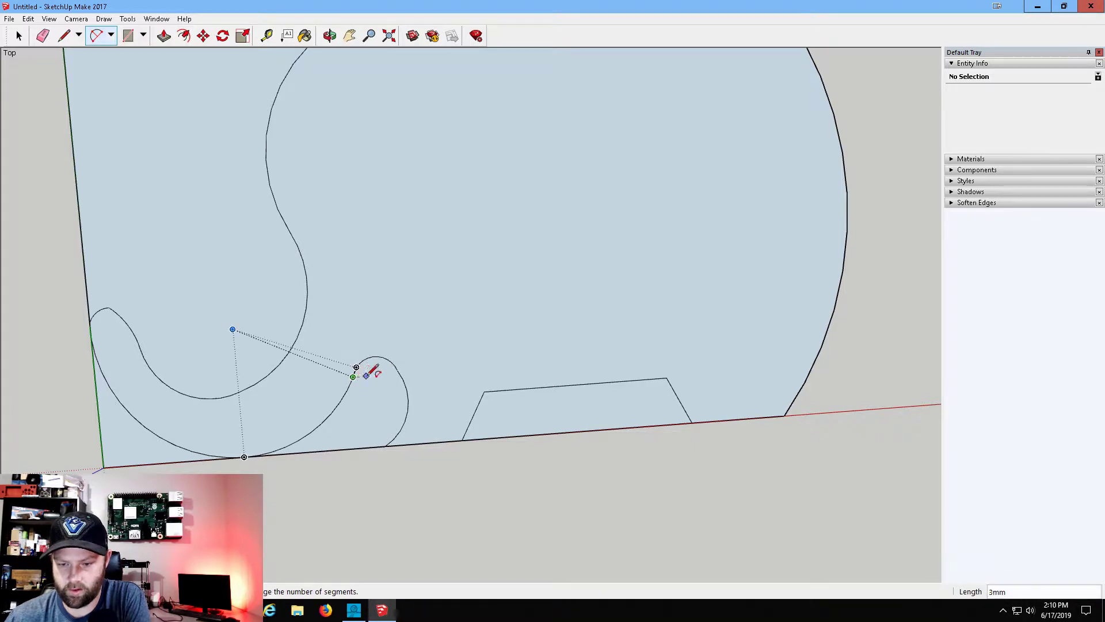
click(408, 400)
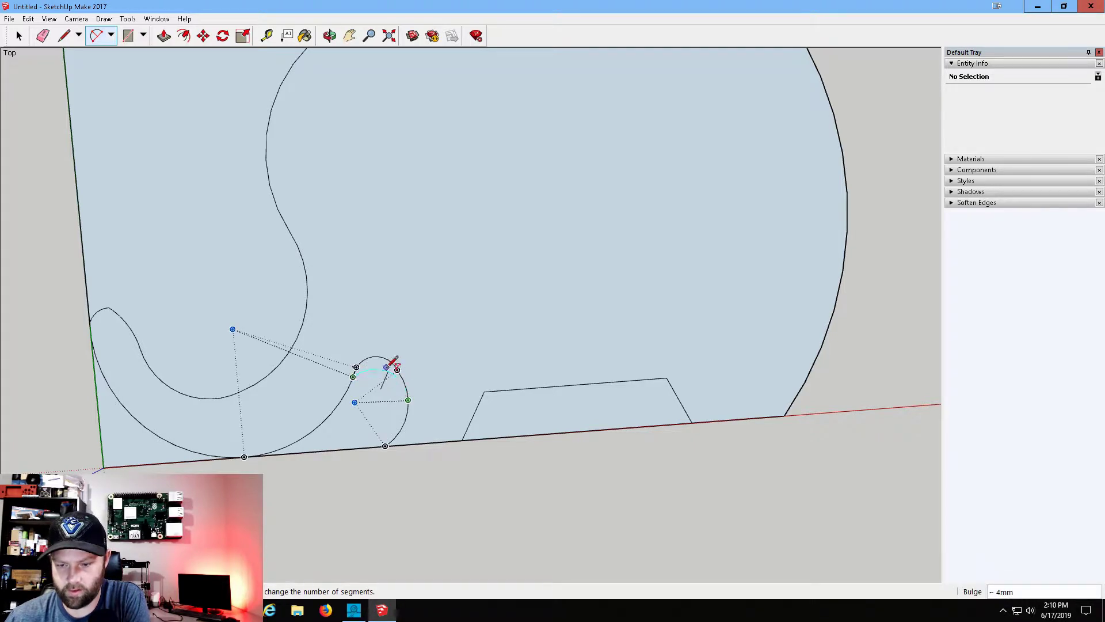
click(386, 363)
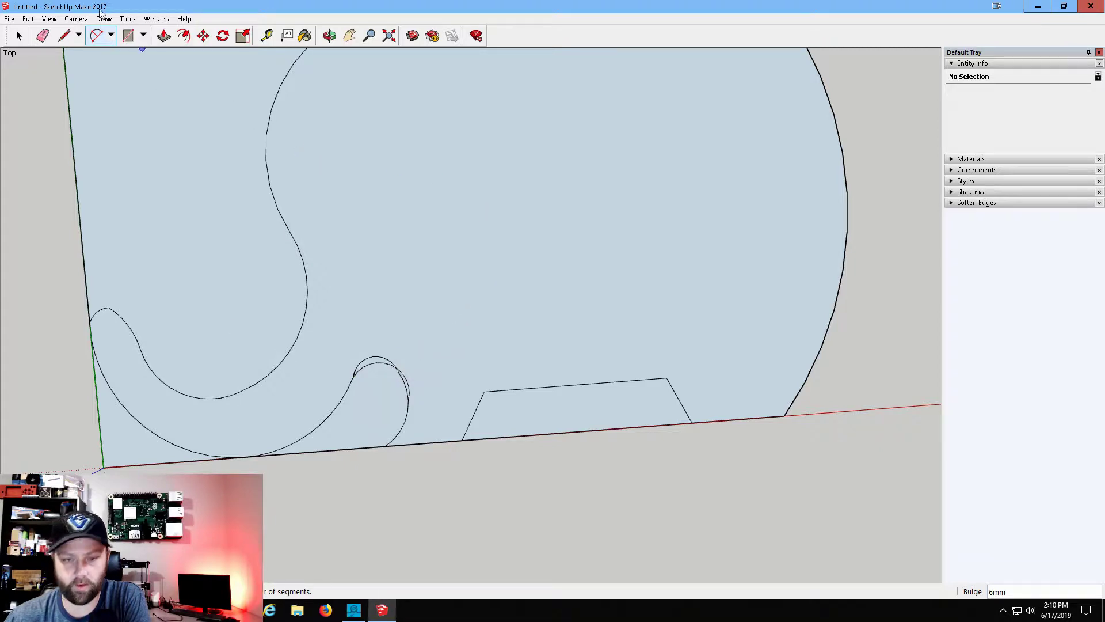
Erase the previous rounding arc and the stray segments around the wider arc, keeping the wider arc itself.
click(43, 36)
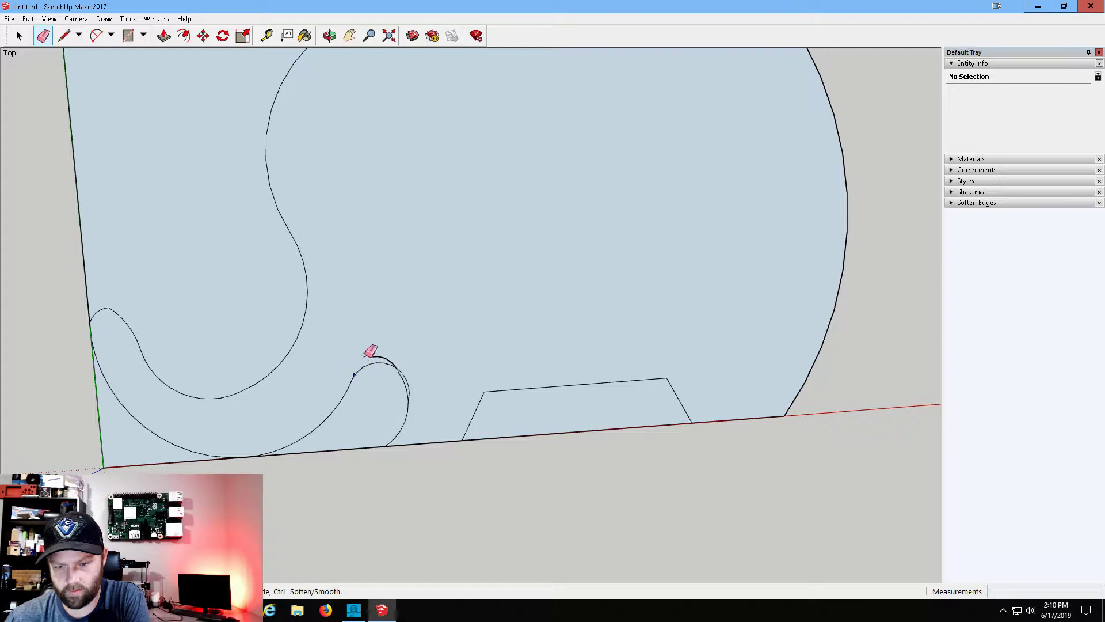
click(357, 370)
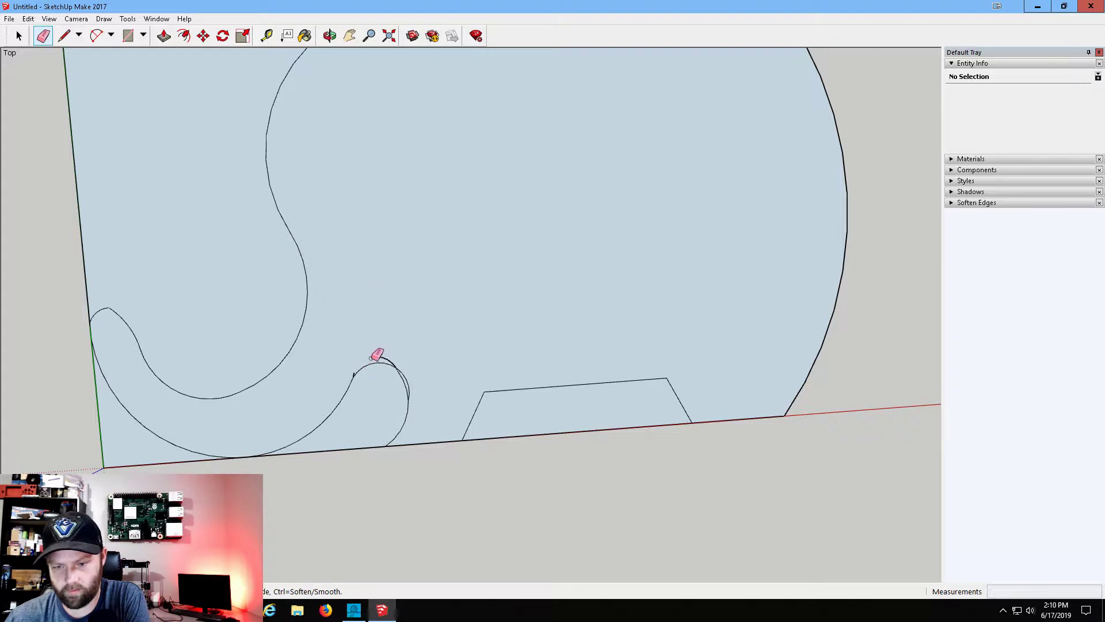
scroll(370, 454, up, 2)
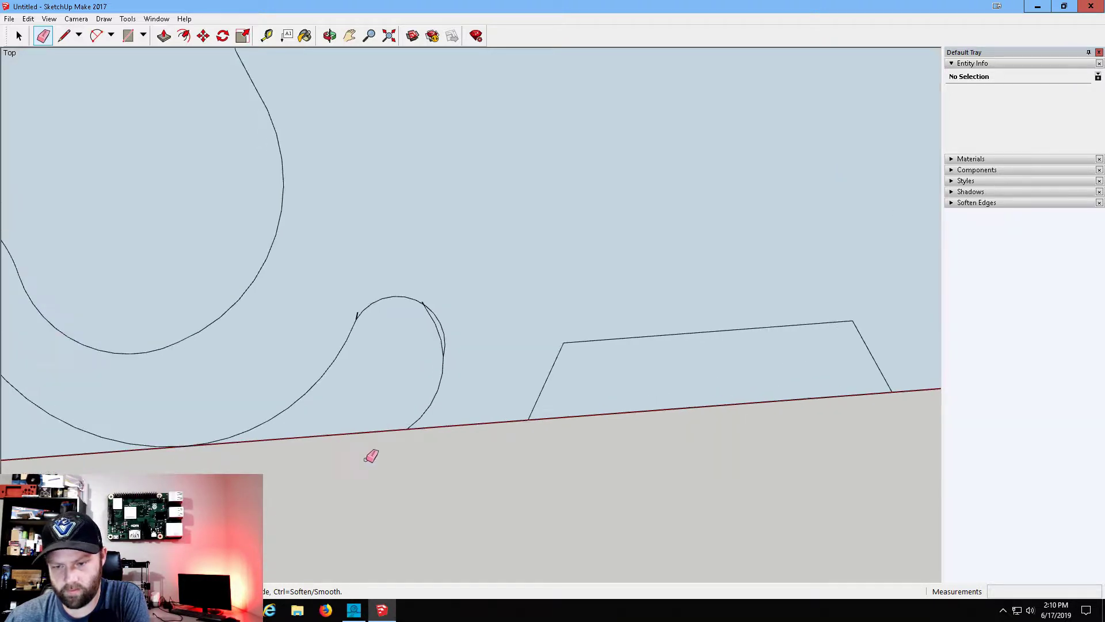
scroll(357, 323, up, 2)
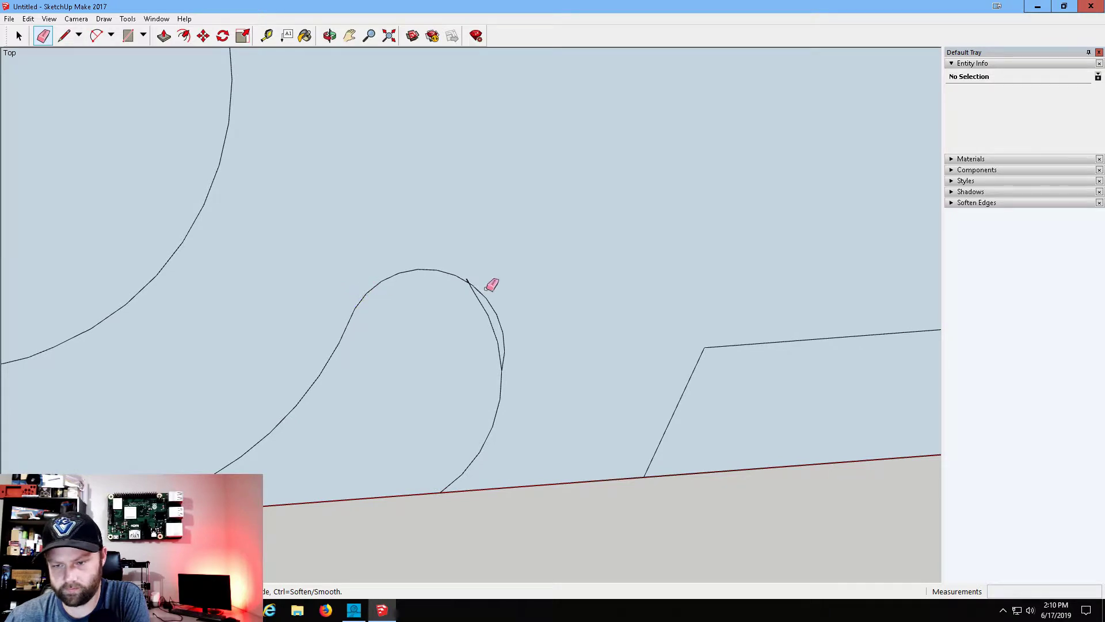
mouse_move(487, 285)
mouse_down()
mouse_move(492, 316)
mouse_move(473, 300)
mouse_up()
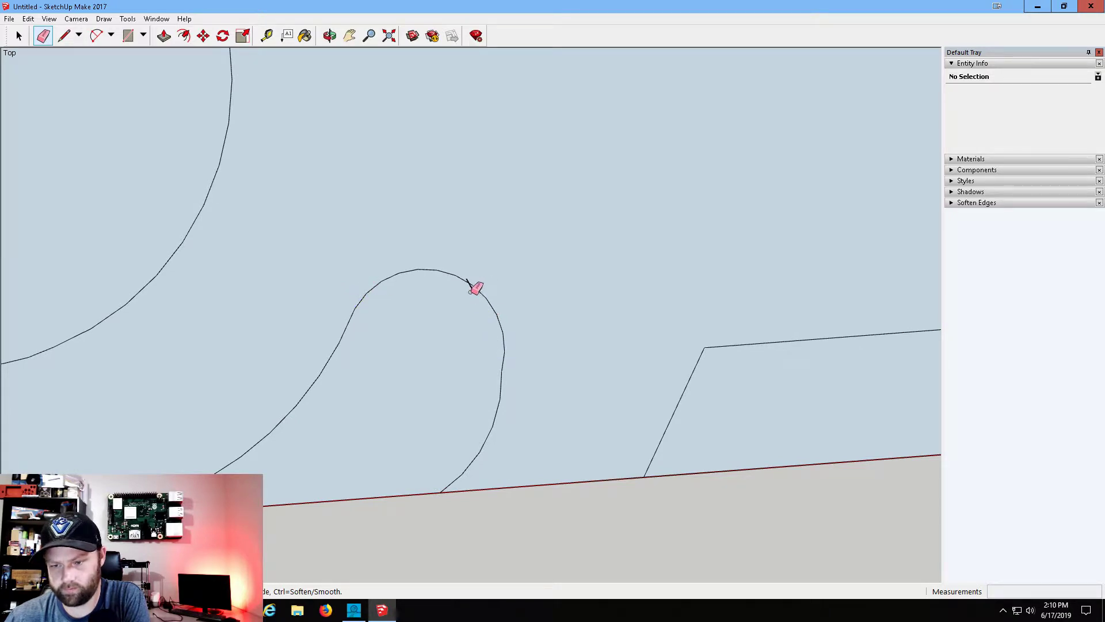
click(472, 279)
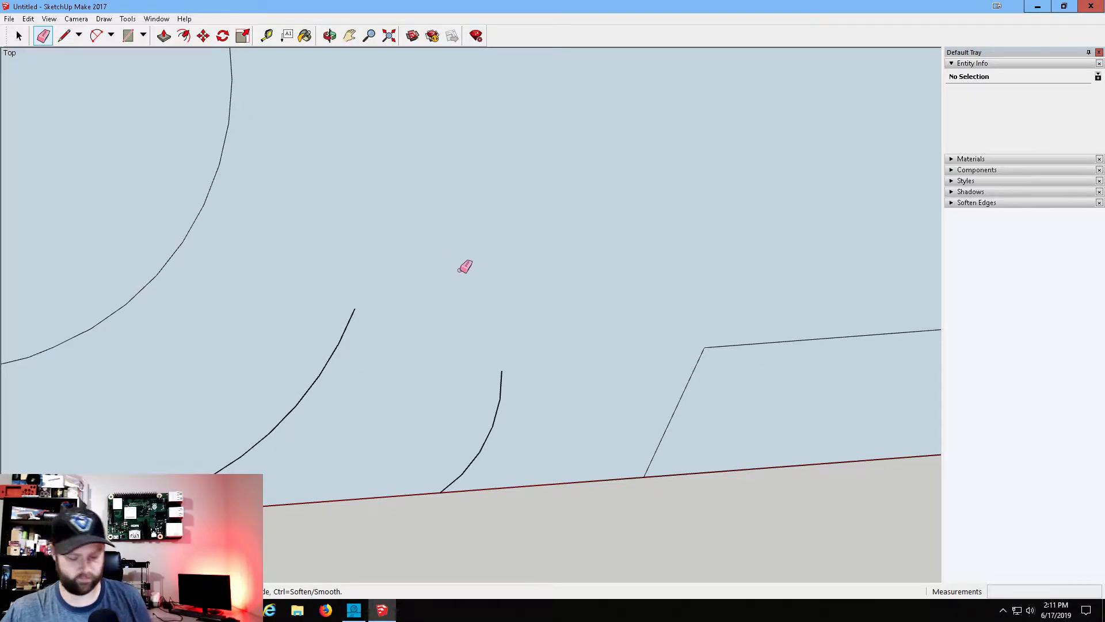
key(ctrl+z)
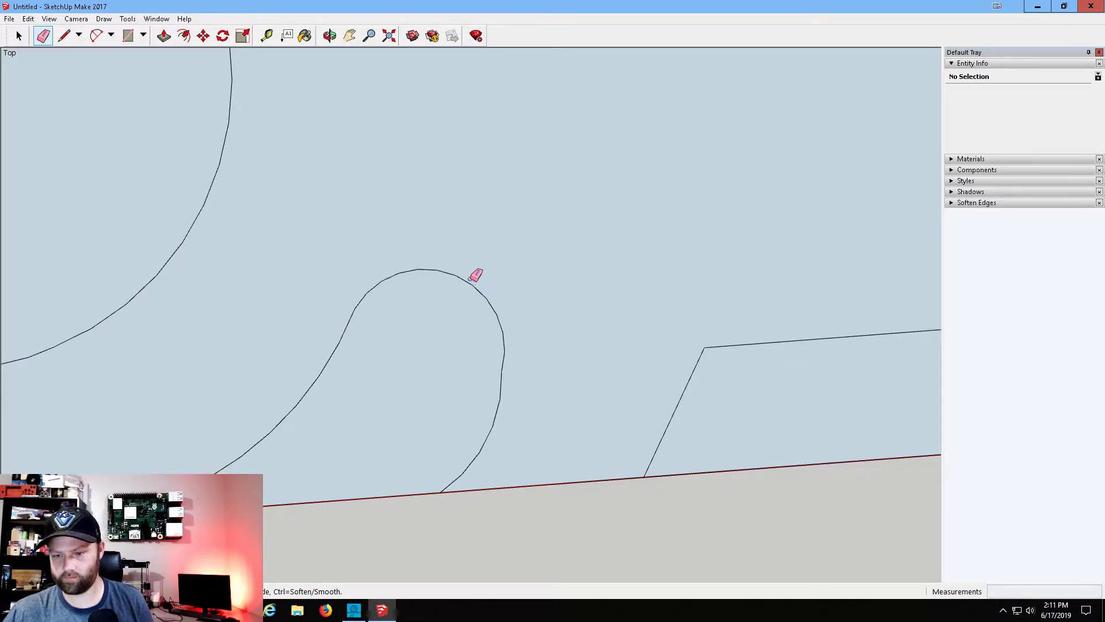
Draw an arc with a bulge of about 1 mm from the rounded corner beside the trunk down to the red-axis edge.
scroll(523, 298, down, 2)
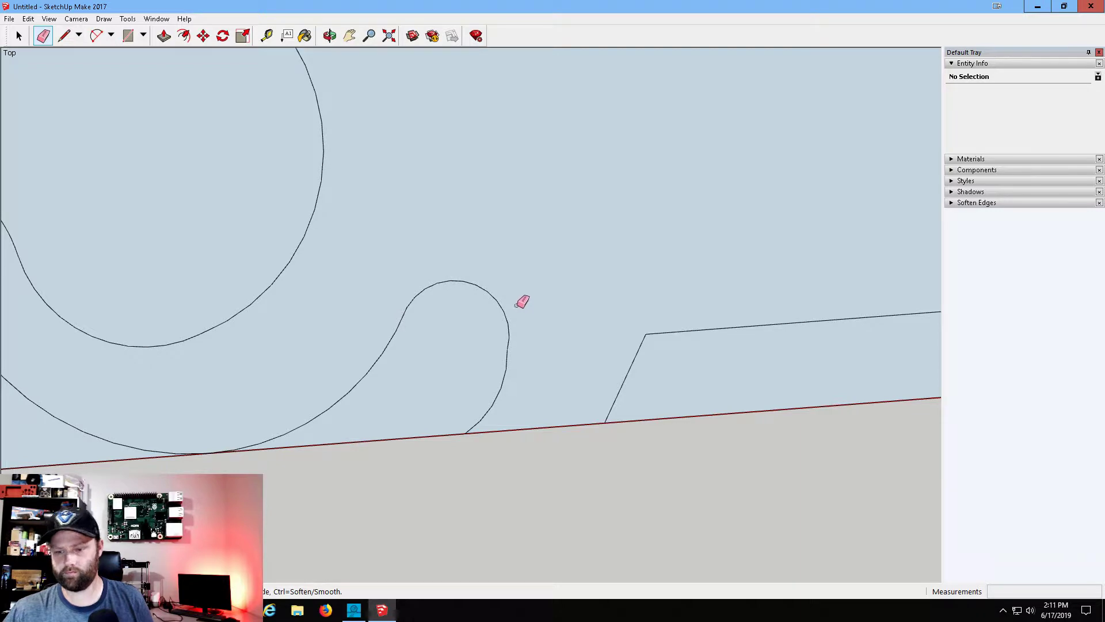
click(97, 38)
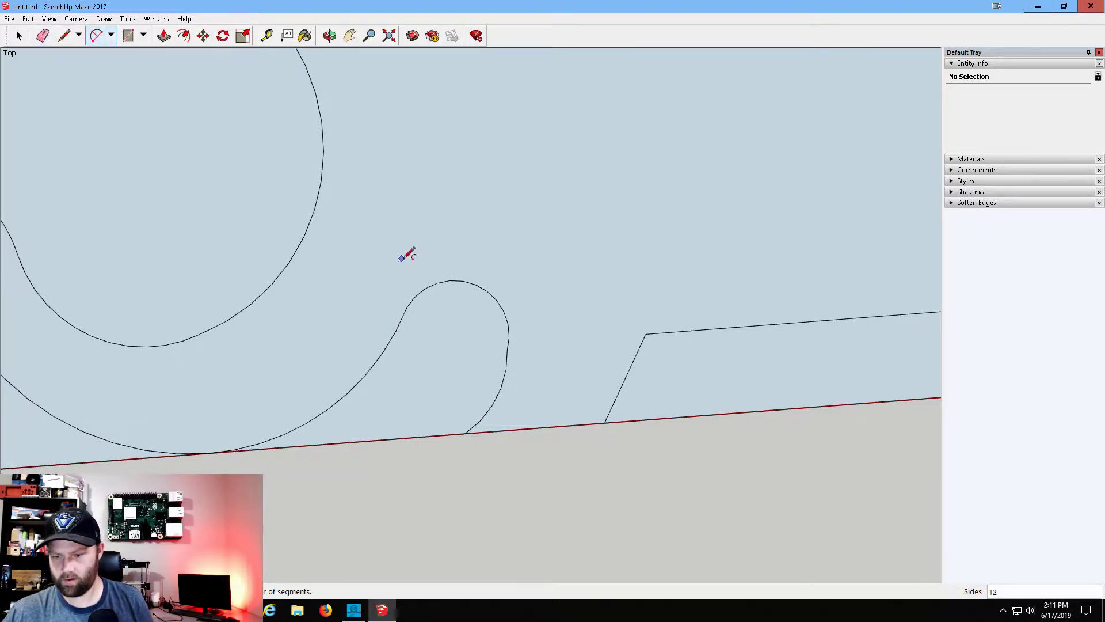
click(507, 349)
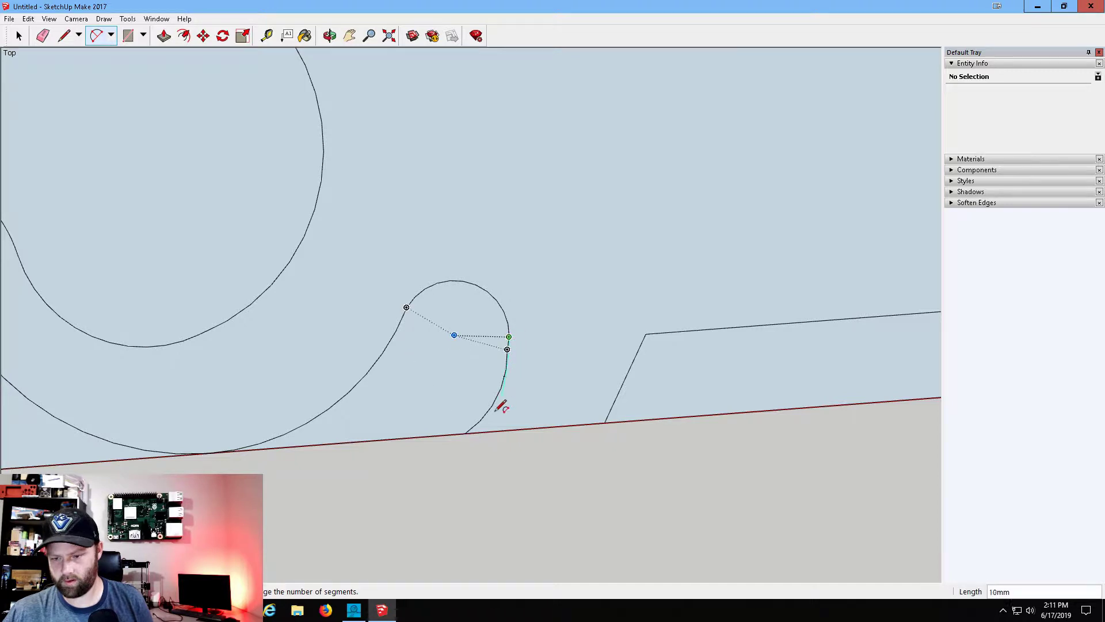
click(465, 432)
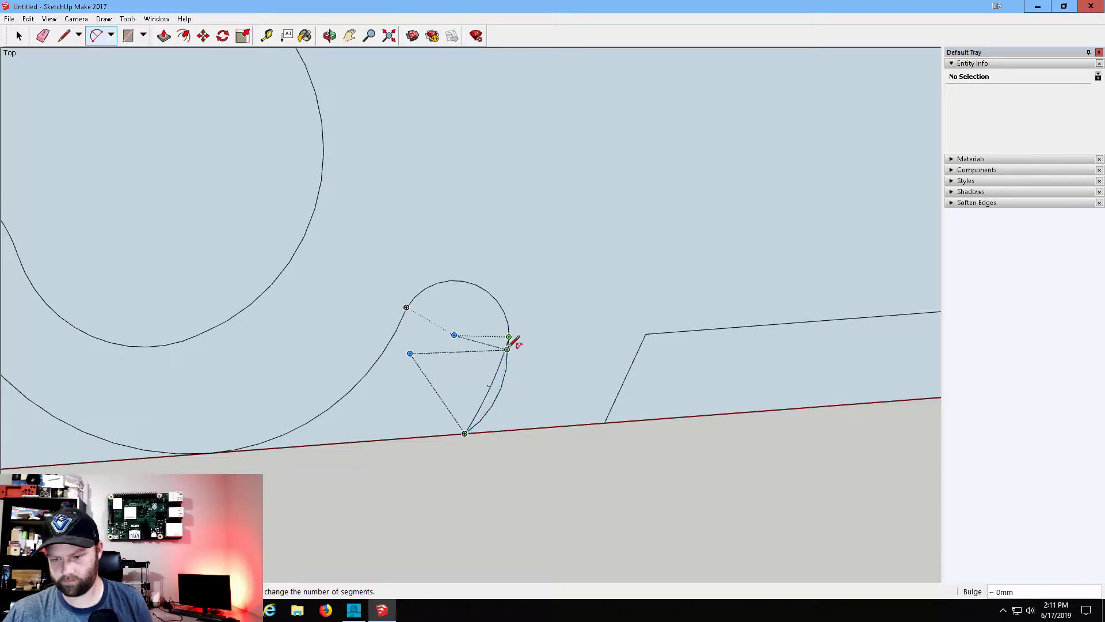
click(511, 362)
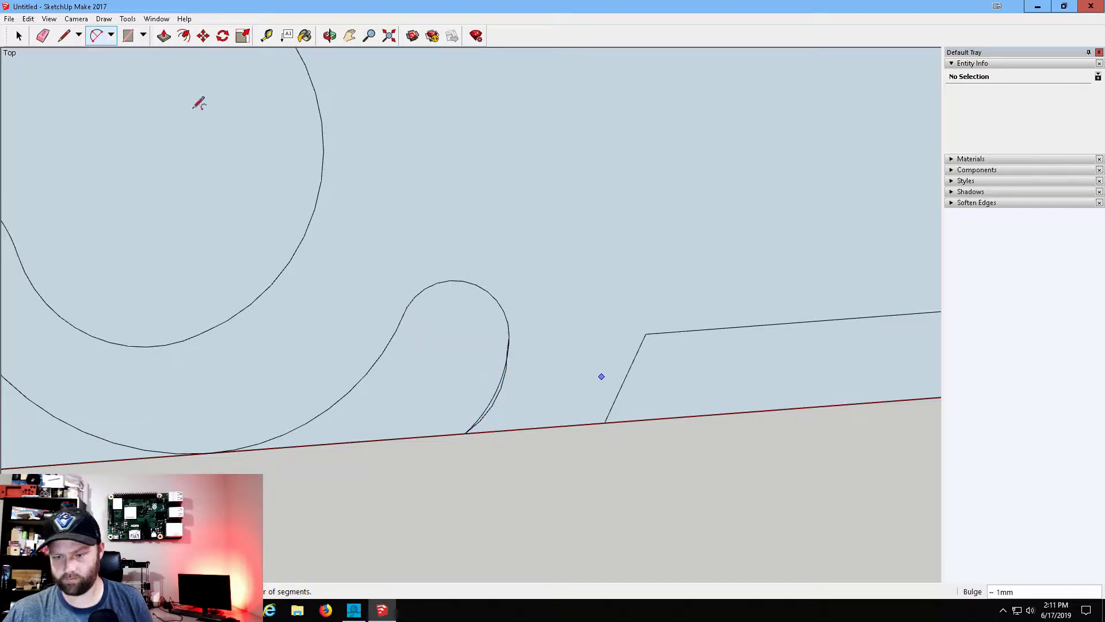
Erase the duplicate curve beside the new front-leg arc and the stray segment where it meets the rounded corner.
click(43, 36)
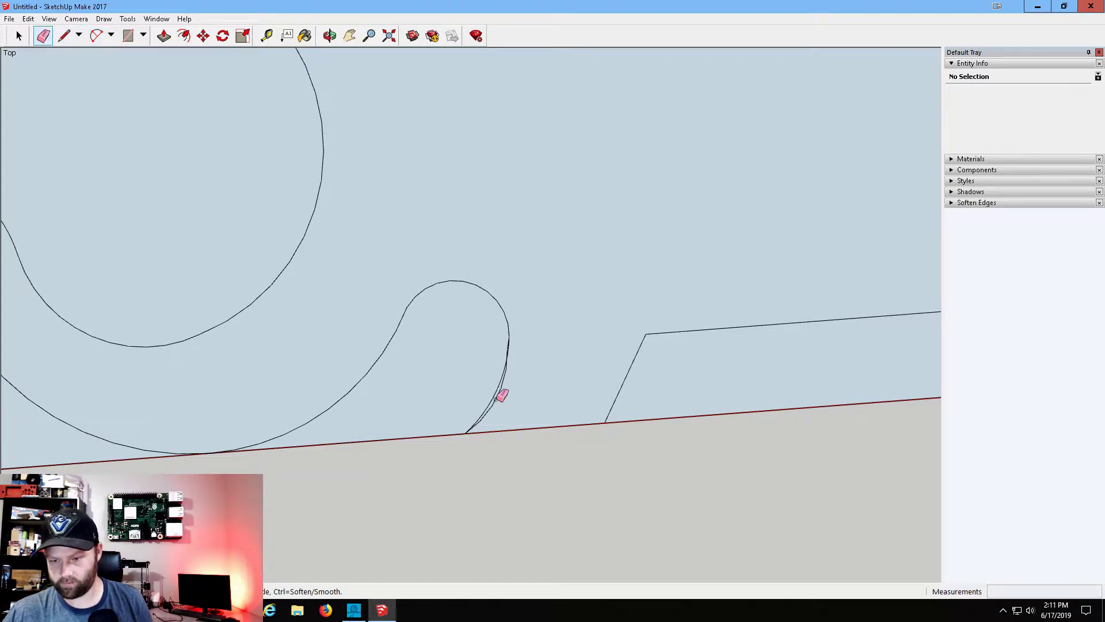
click(499, 399)
scroll(518, 339, up, 4)
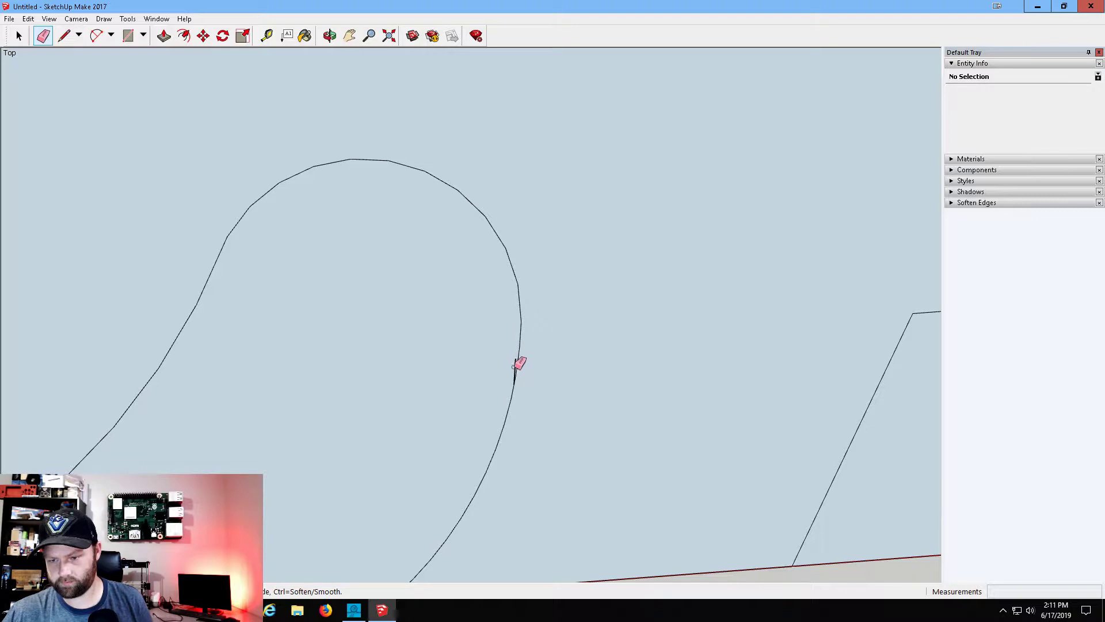
scroll(515, 364, down, 5)
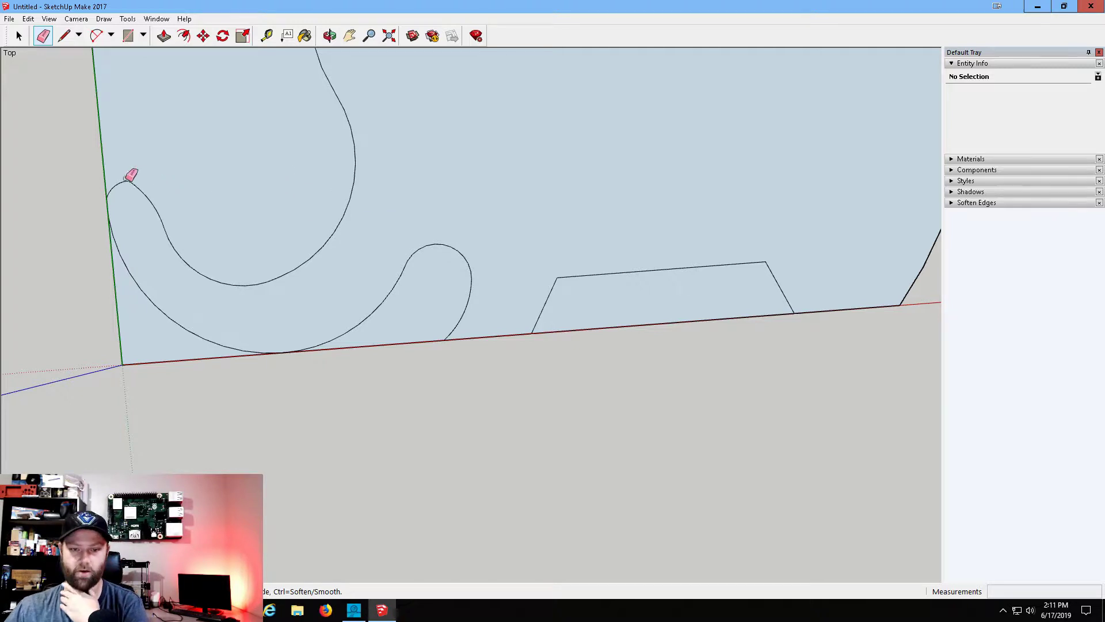
Round the elephant's upper rear corner with an arc of about 8 mm bulge and erase the old pointed corner.
scroll(538, 107, down, 1)
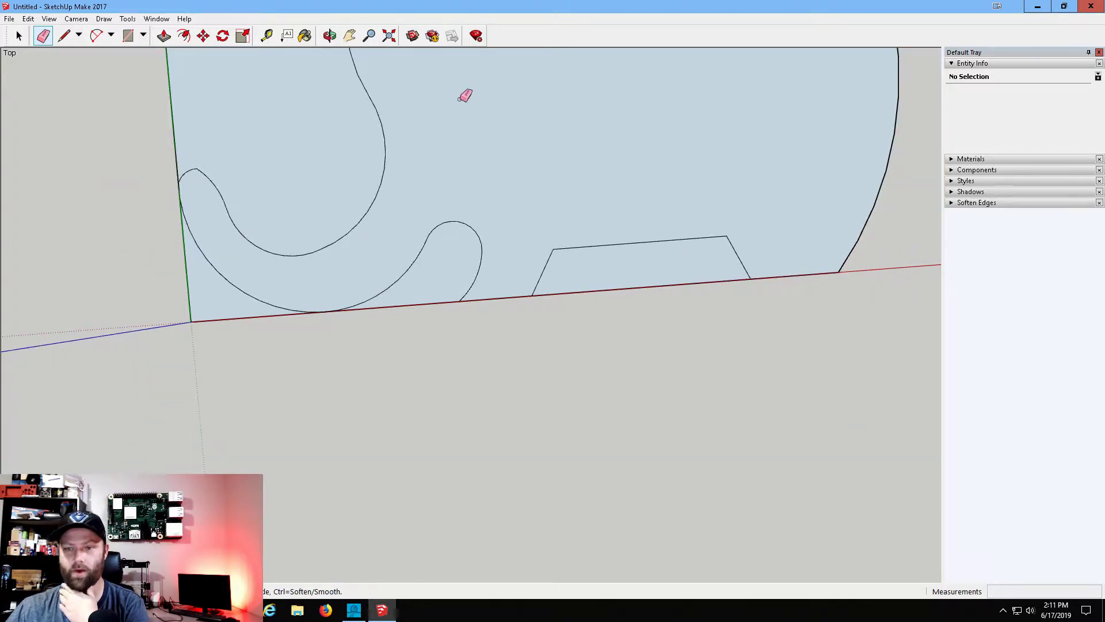
click(350, 36)
mouse_move(481, 115)
mouse_down()
mouse_move(374, 424)
mouse_move(337, 302)
mouse_move(350, 312)
mouse_up()
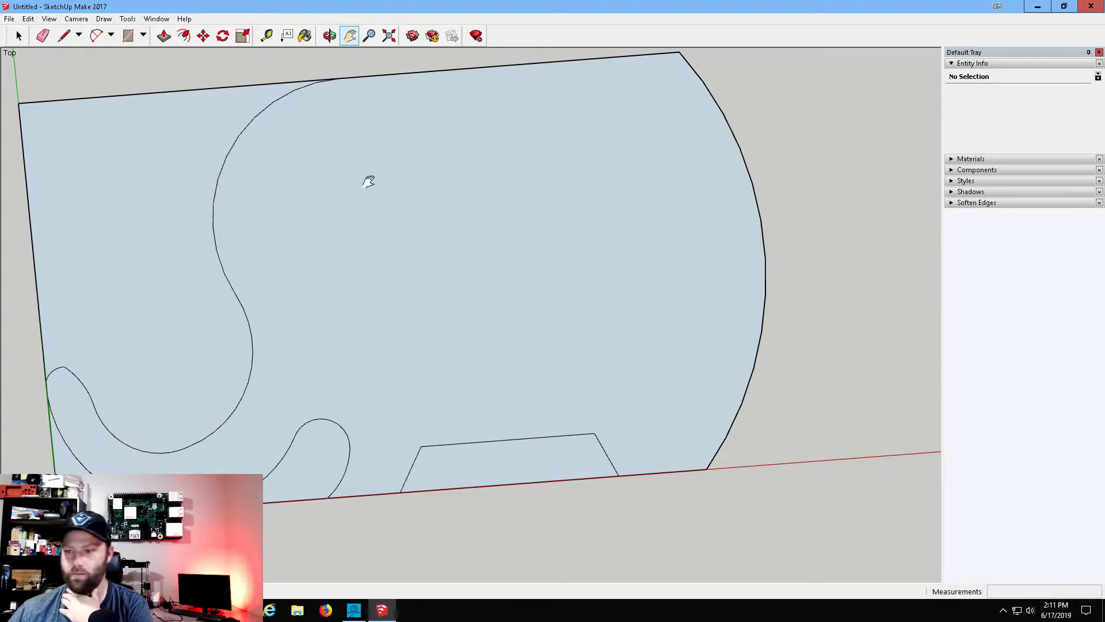
click(97, 35)
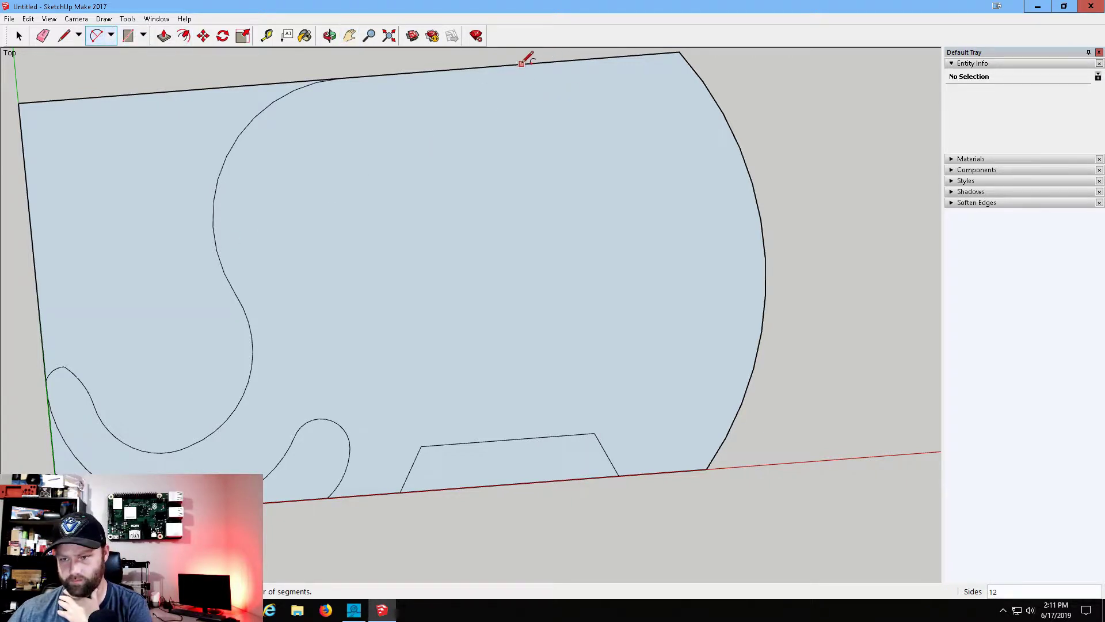
click(551, 62)
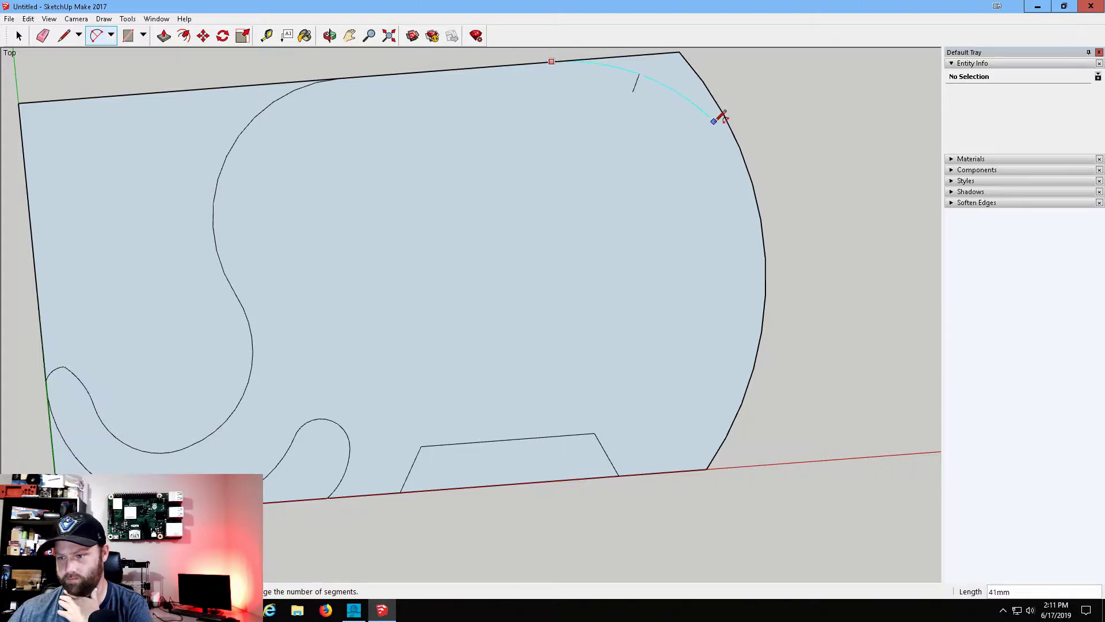
click(746, 165)
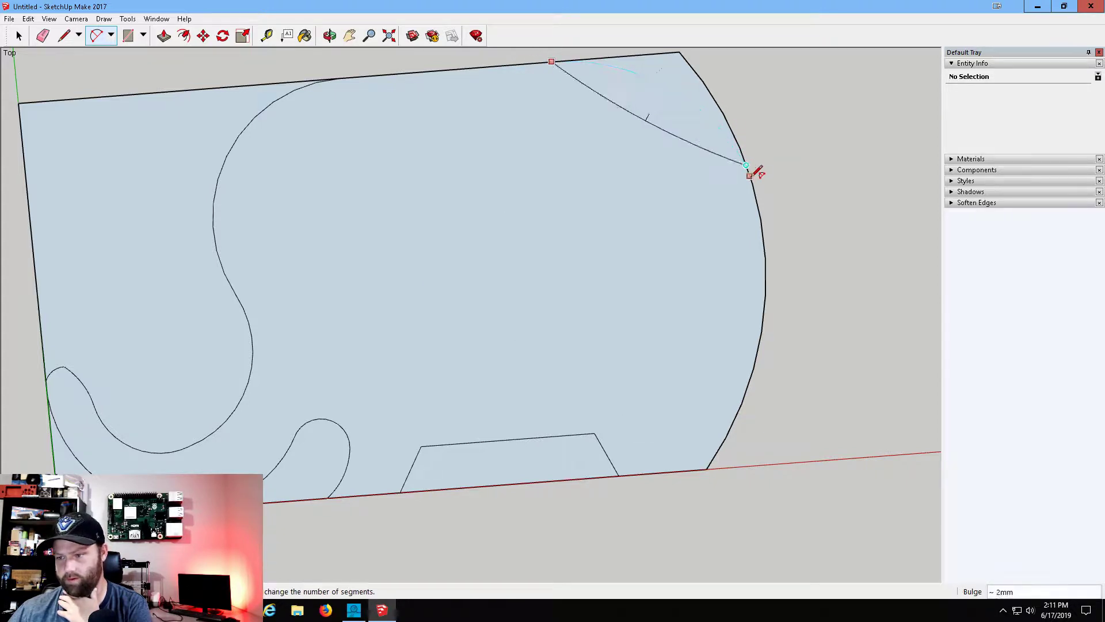
click(717, 101)
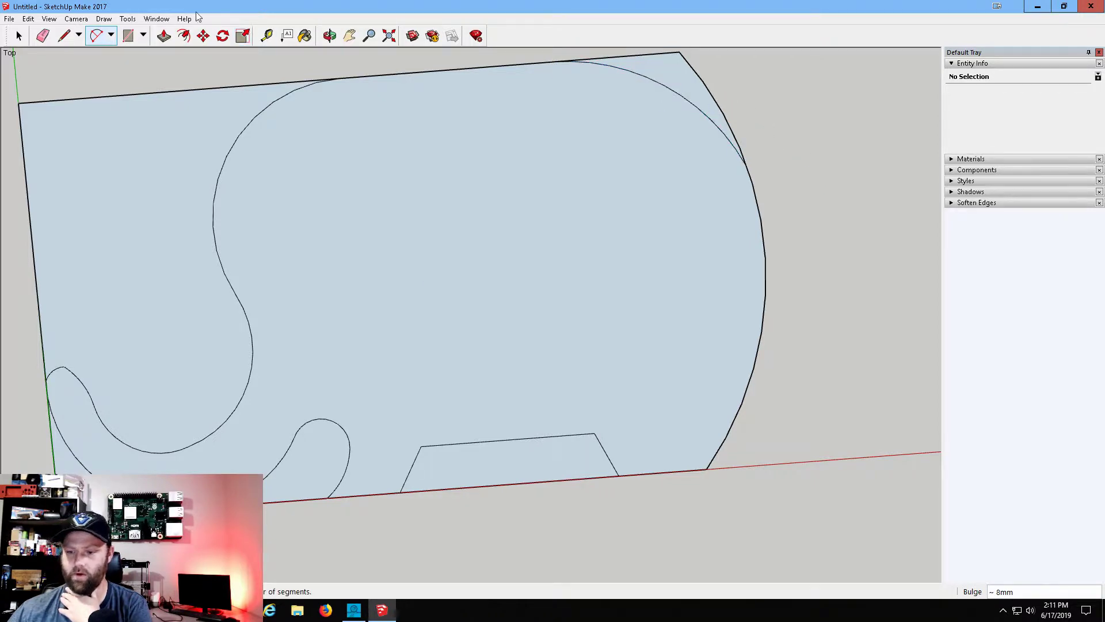
click(42, 36)
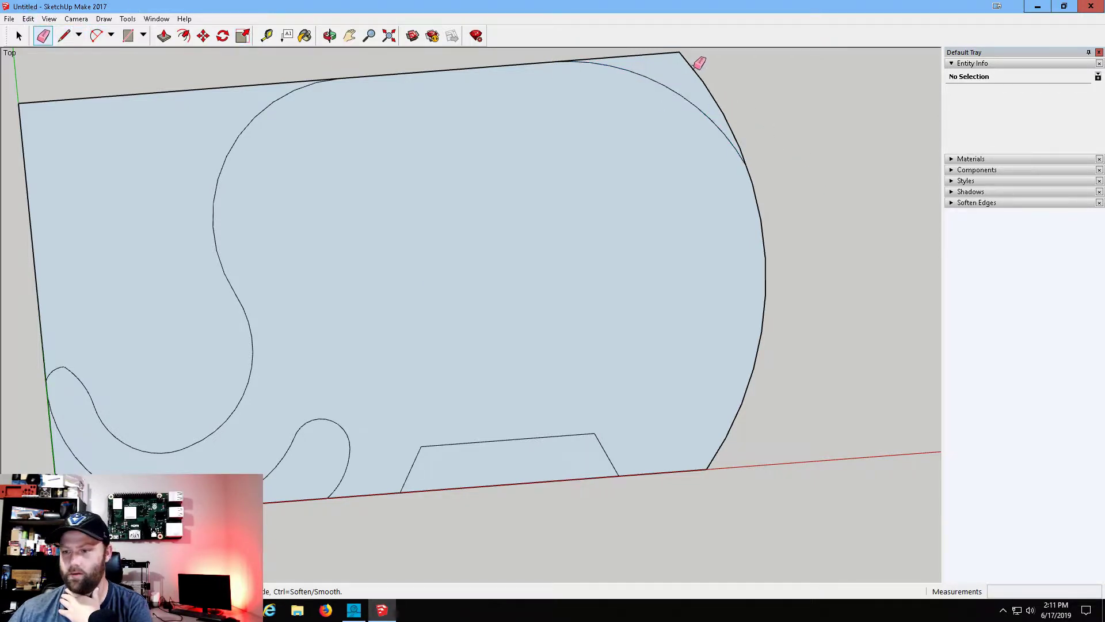
drag(694, 66, 656, 51)
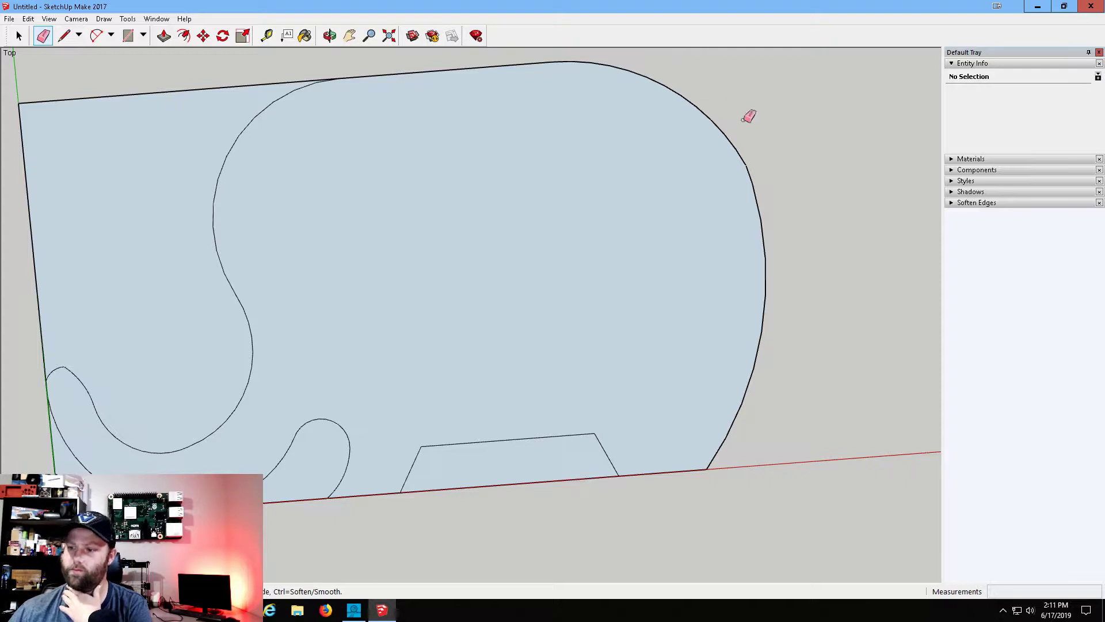
Erase the leftover boundary edges around the head, under the trunk and between the legs, keeping only the elephant outline.
scroll(766, 127, down, 3)
drag(353, 87, 237, 187)
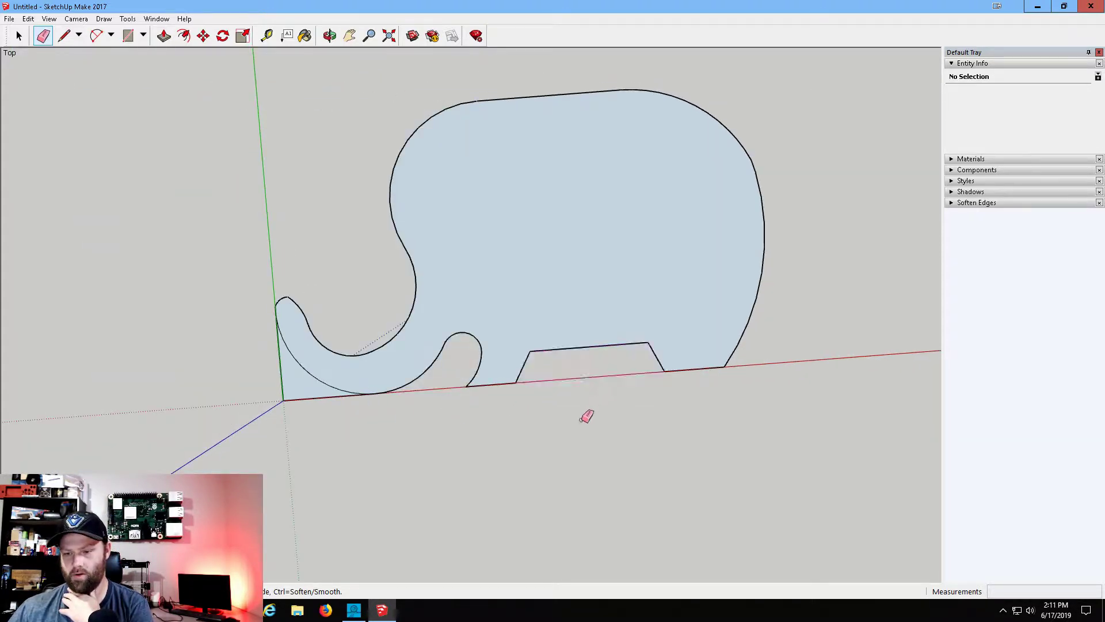
mouse_move(548, 131)
middle_down()
mouse_move(595, 113)
mouse_move(598, 227)
mouse_move(510, 361)
mouse_move(503, 279)
middle_up()
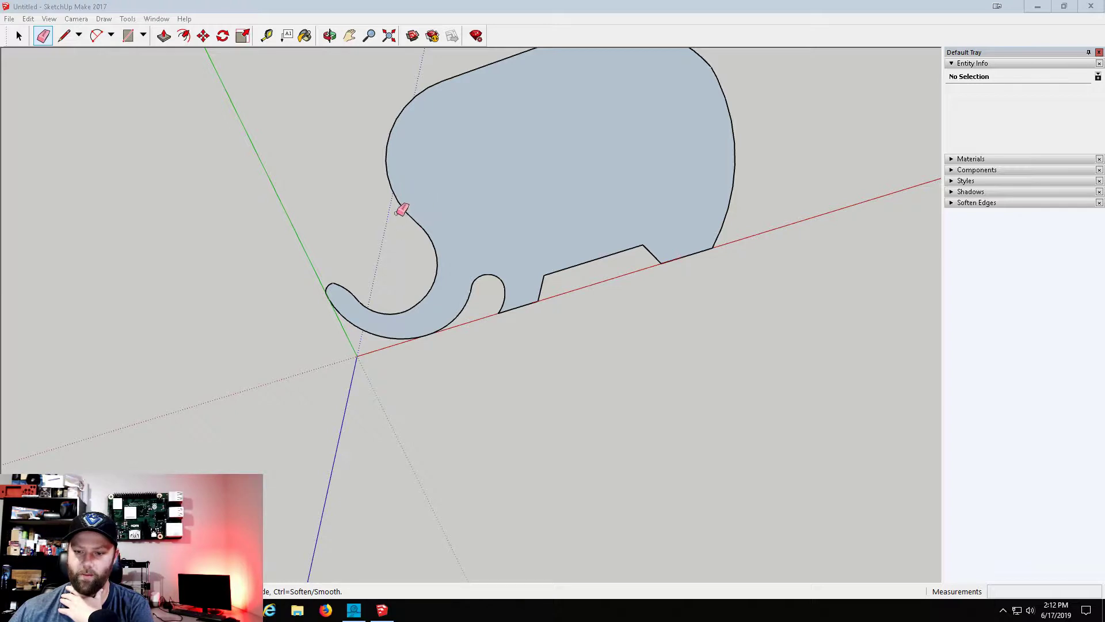
Draw a flatter forehead arc with a 10 mm bulge from the trunk's inner curve up to the top of the head.
scroll(419, 145, up, 3)
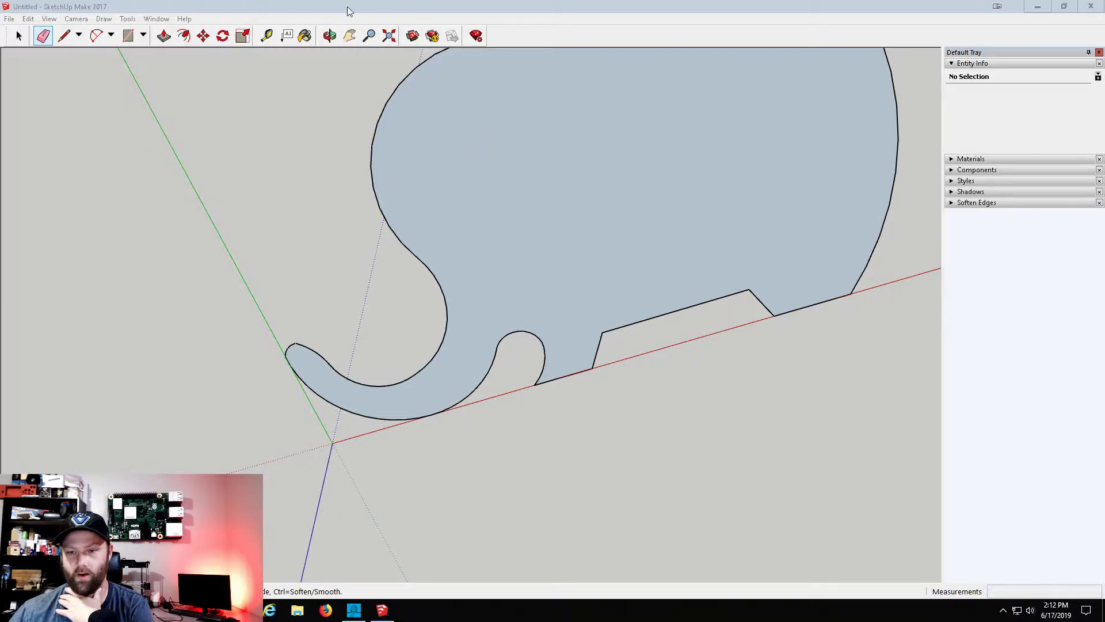
click(96, 35)
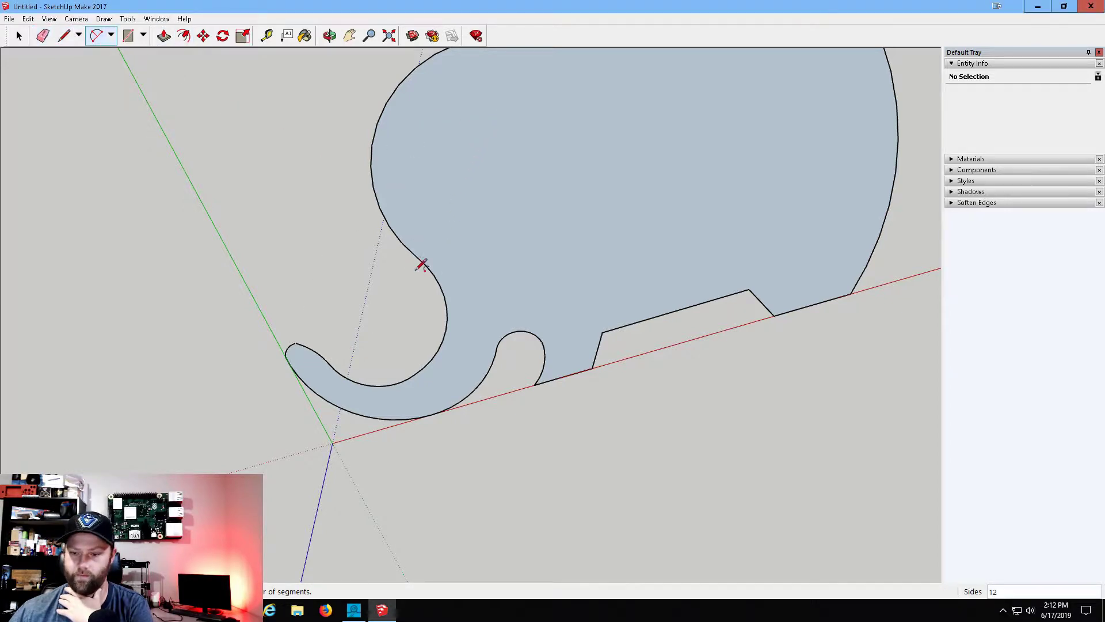
click(440, 285)
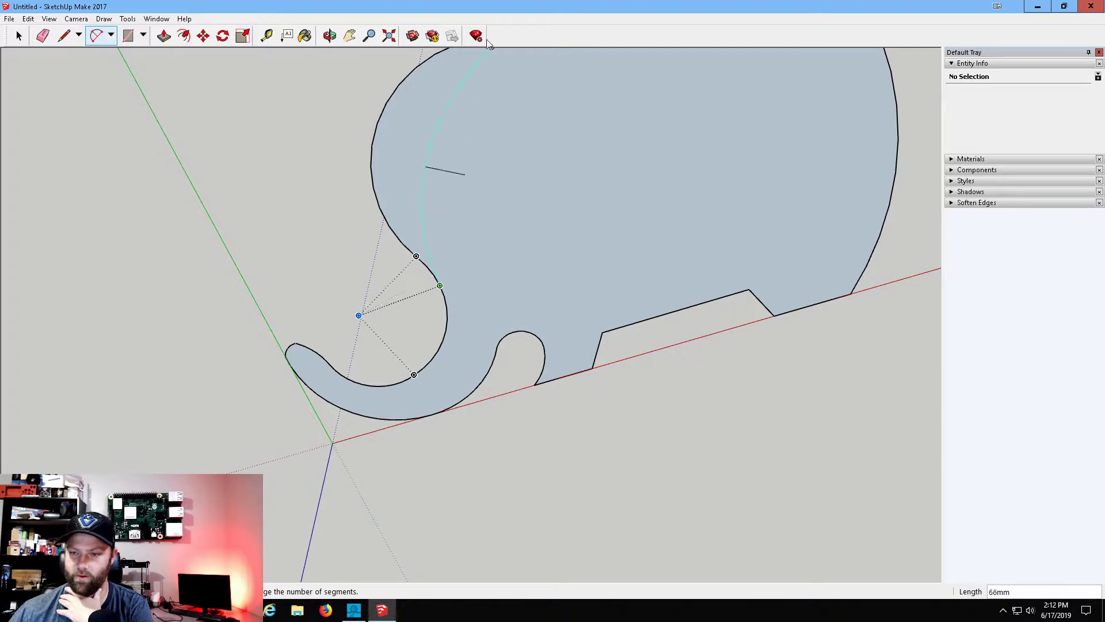
scroll(489, 56, down, 3)
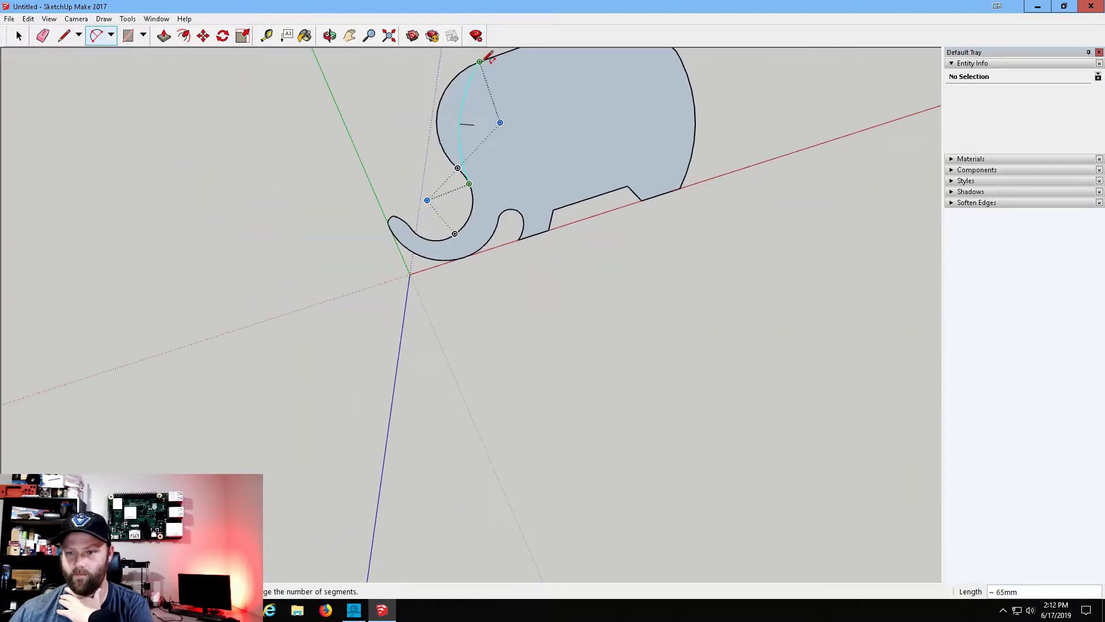
click(485, 59)
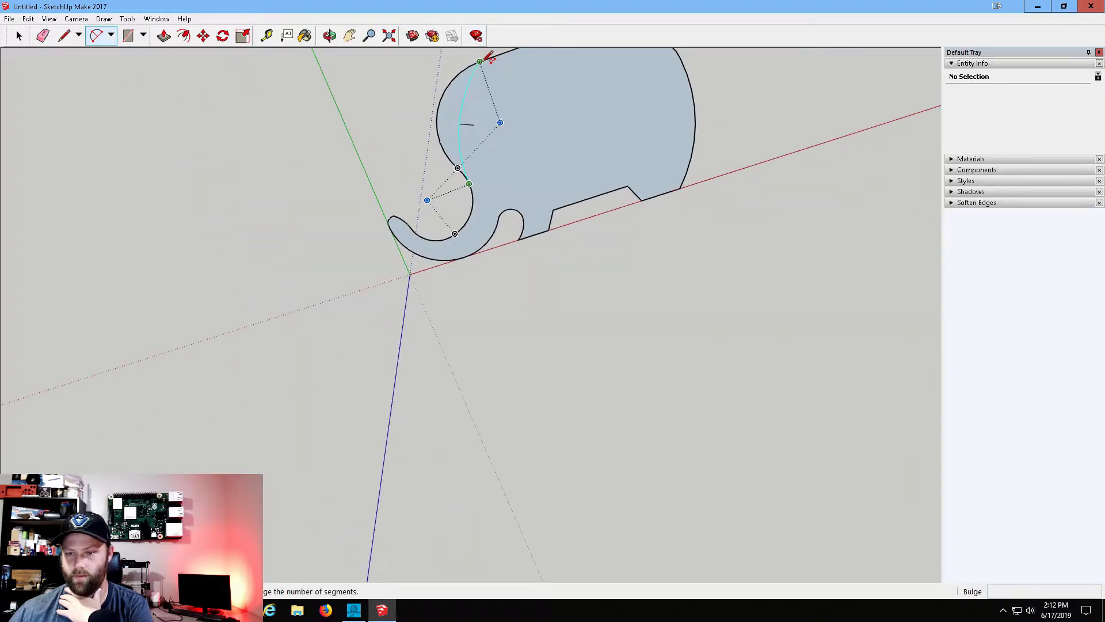
click(455, 140)
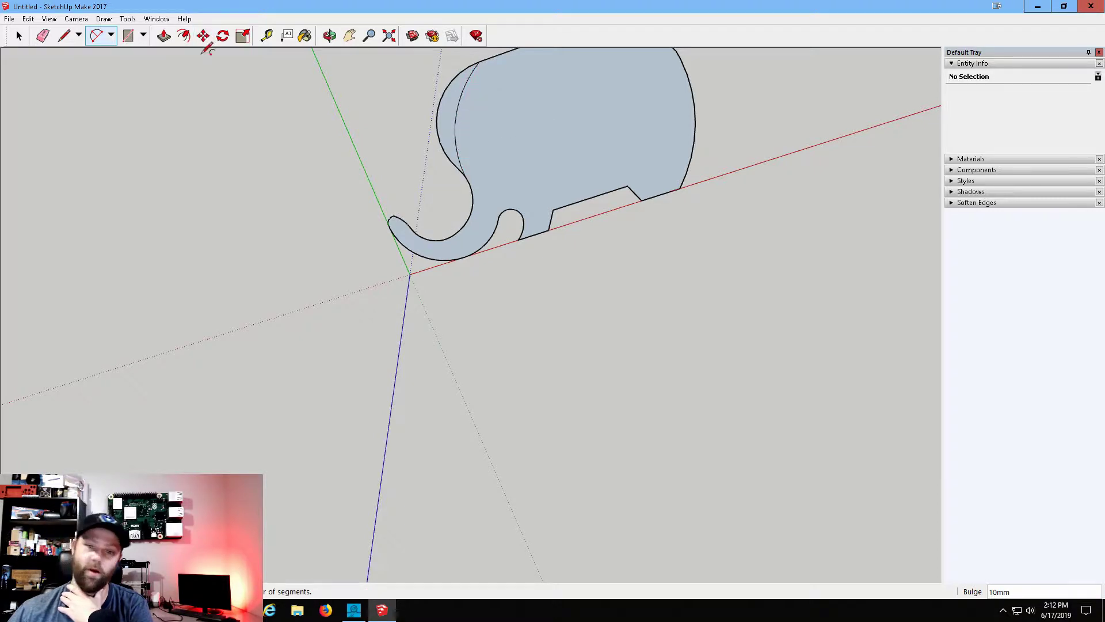
Erase the old outer head arc and the stray segment where the new forehead arc meets the trunk.
click(42, 35)
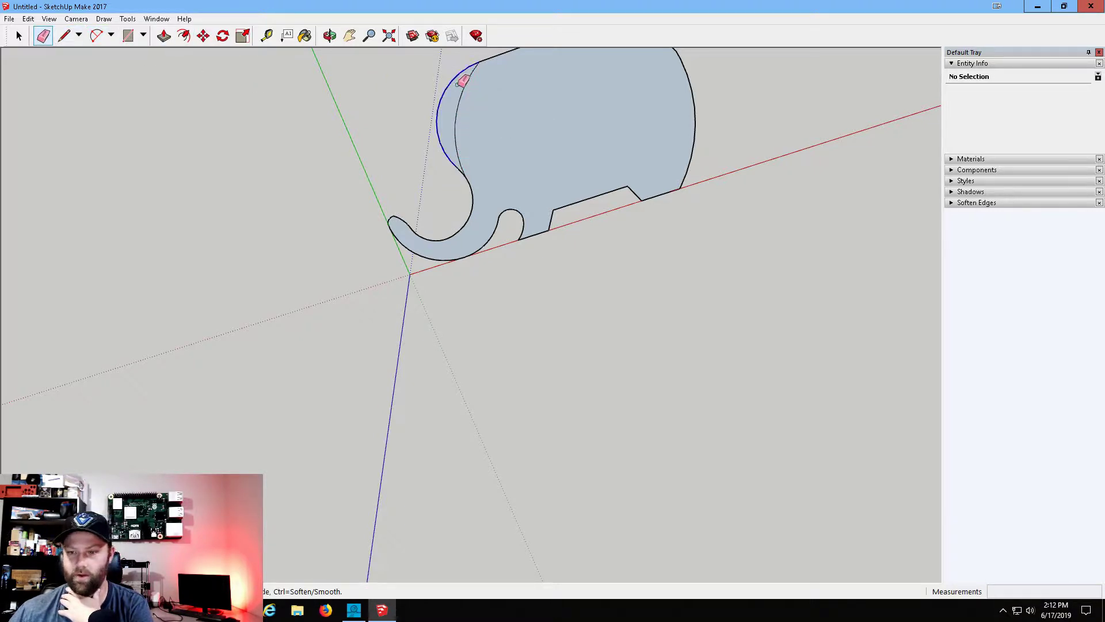
click(460, 75)
scroll(455, 152, up, 2)
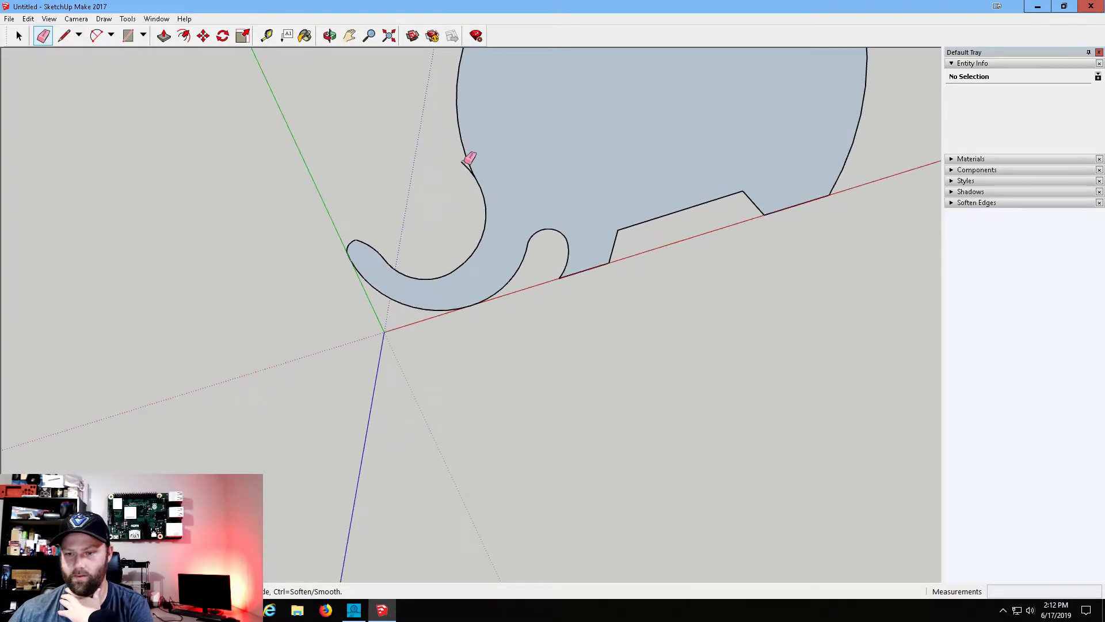
scroll(473, 174, up, 3)
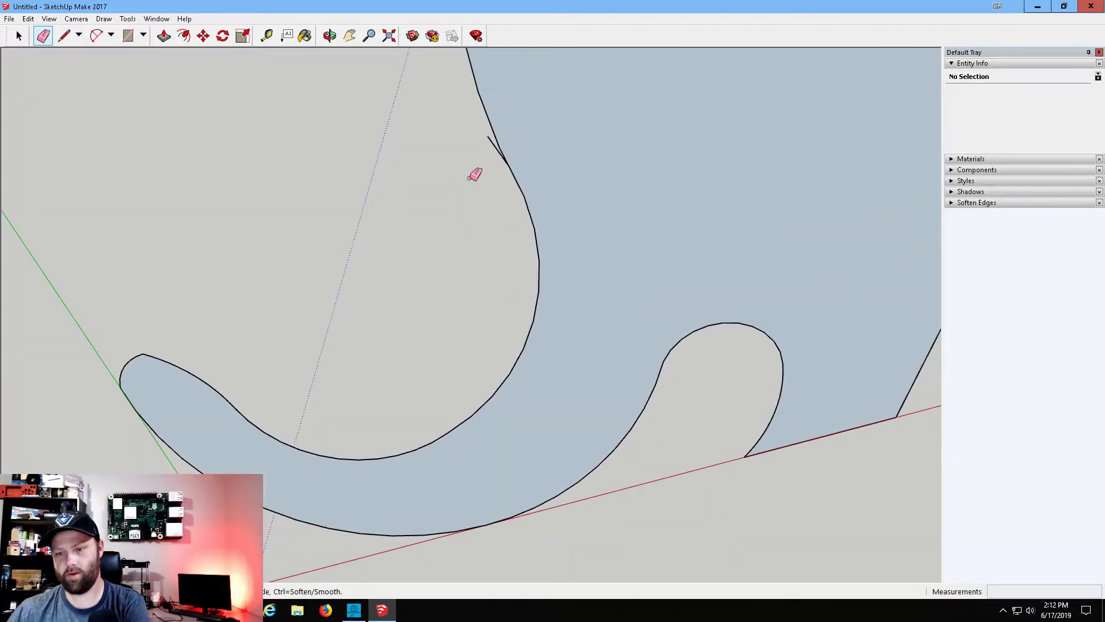
scroll(497, 141, down, 5)
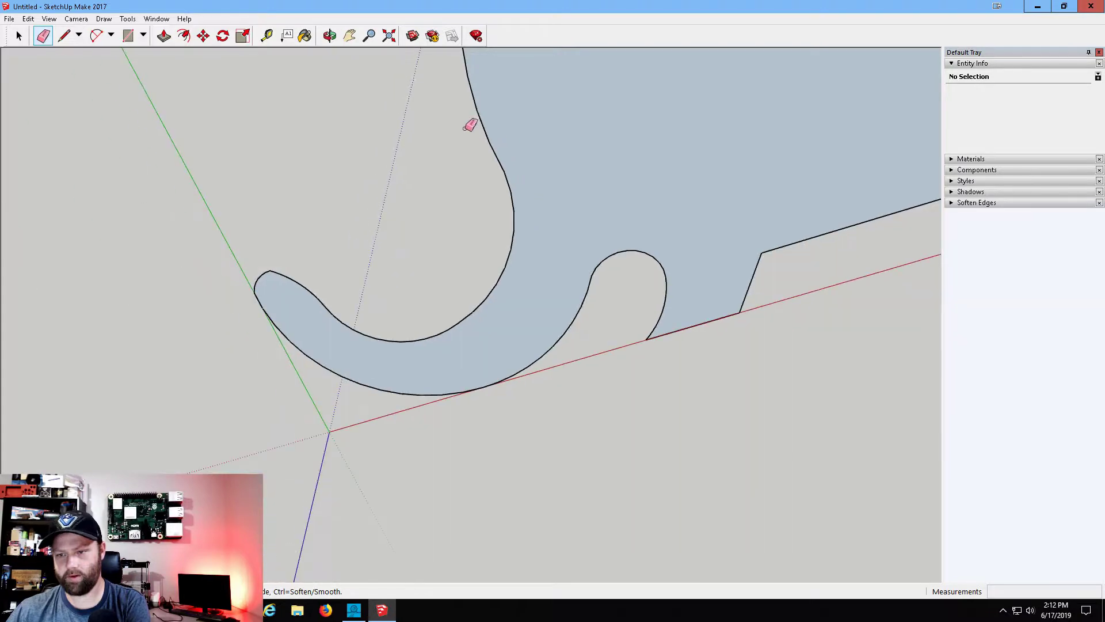
Round the corner between the forehead and the back with an arc of about 22 mm radius and erase the pointed corner.
click(350, 36)
drag(550, 112, 380, 360)
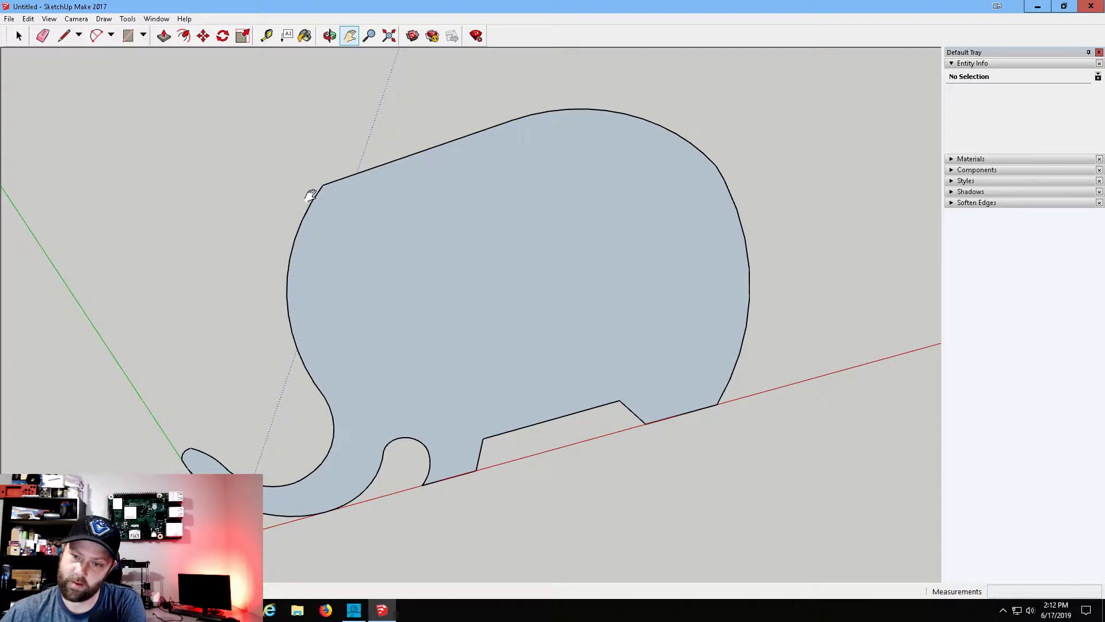
click(97, 36)
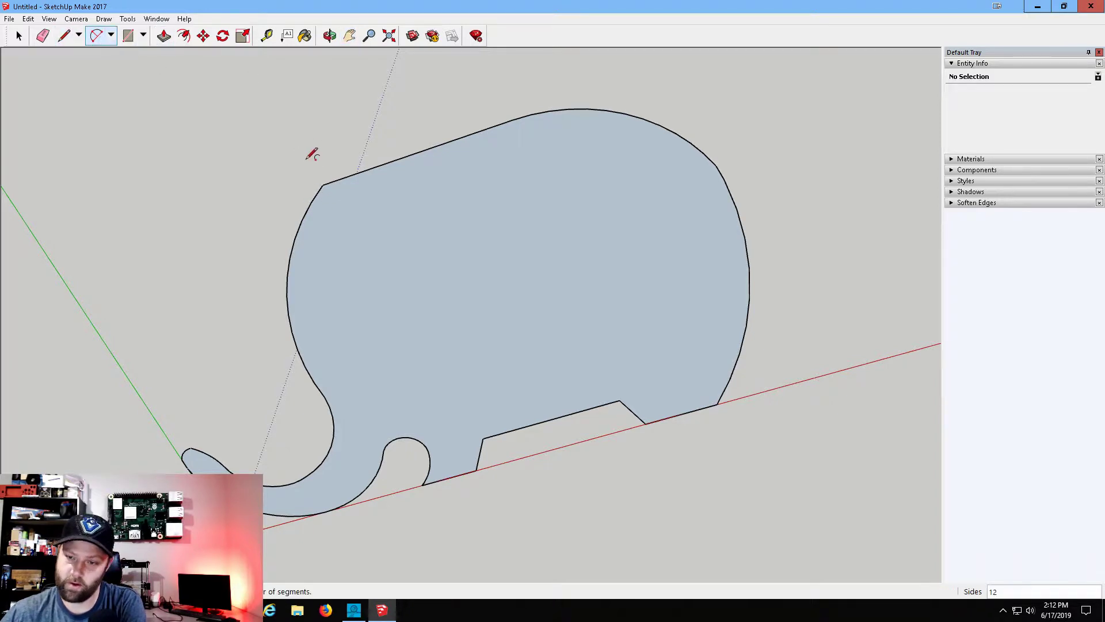
click(305, 211)
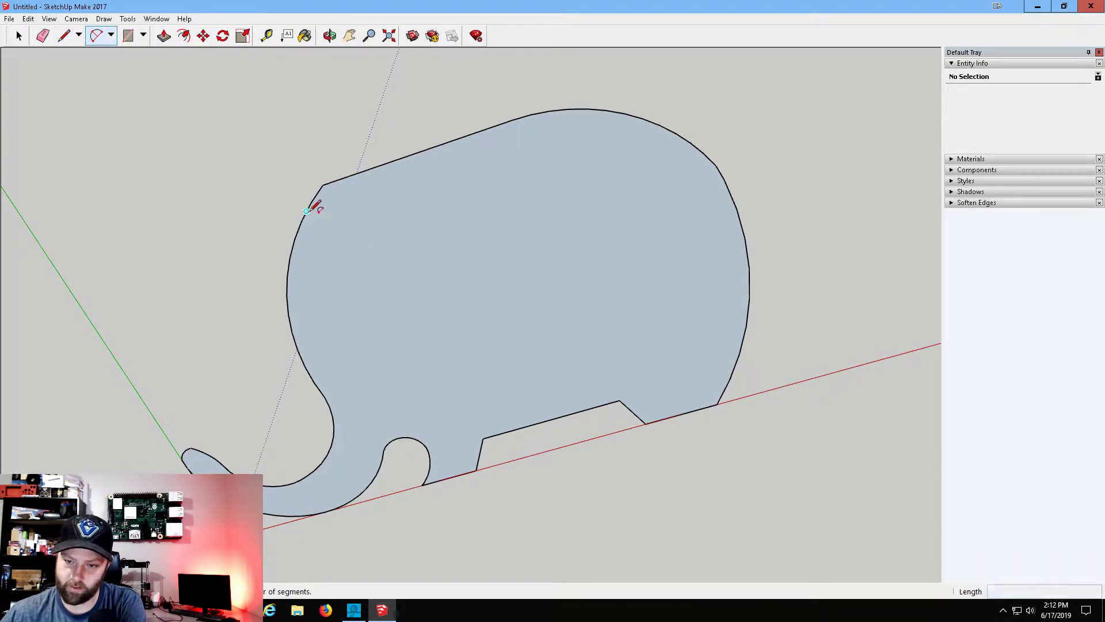
click(357, 169)
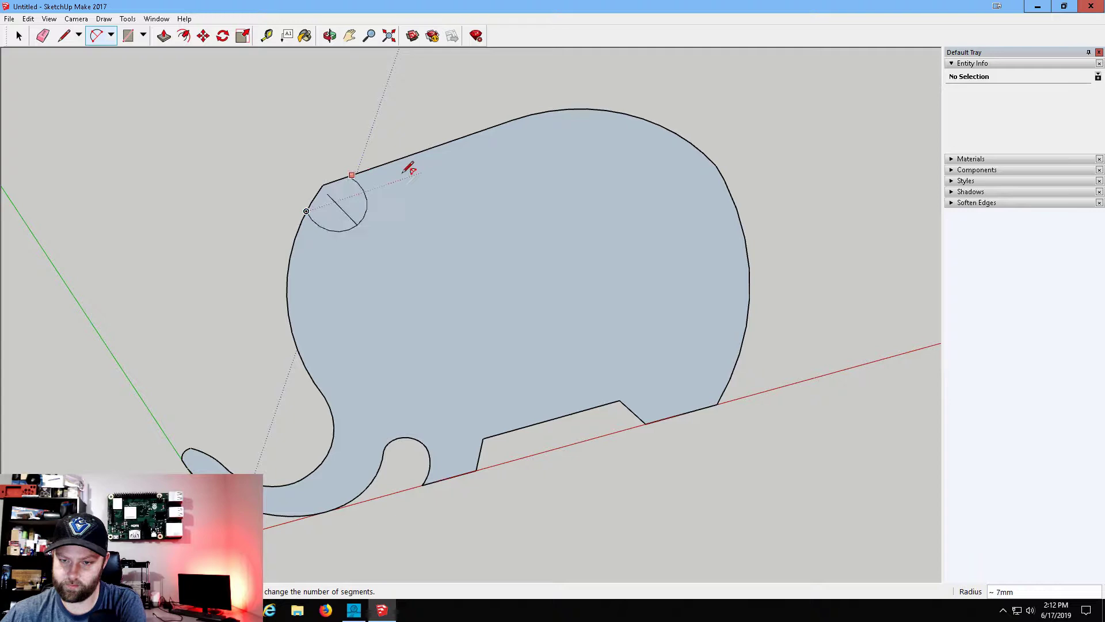
click(350, 173)
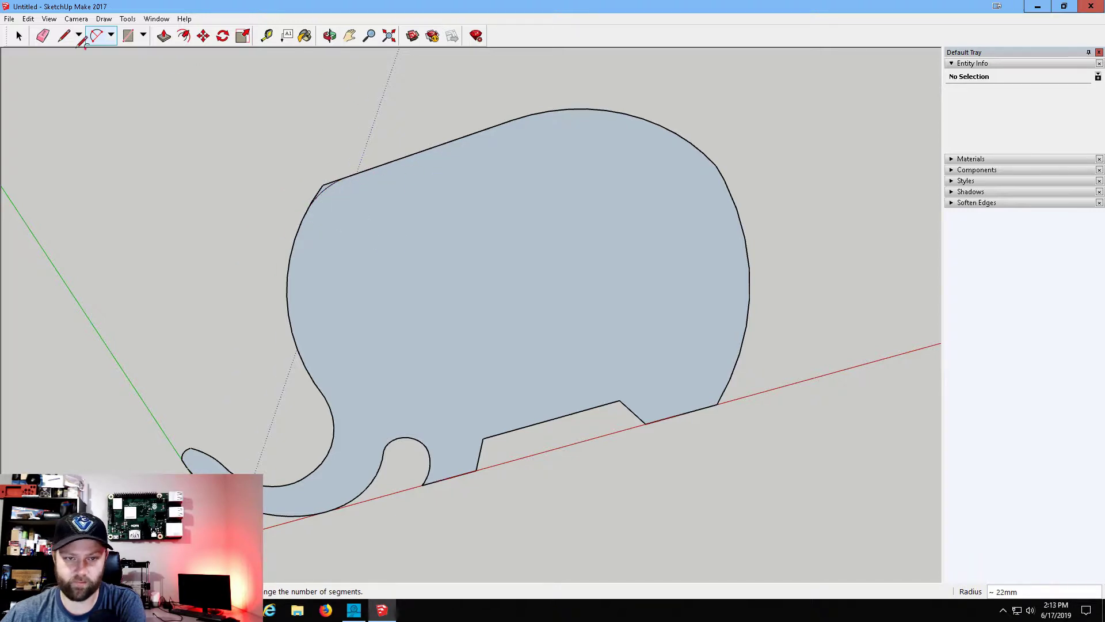
click(43, 36)
click(331, 180)
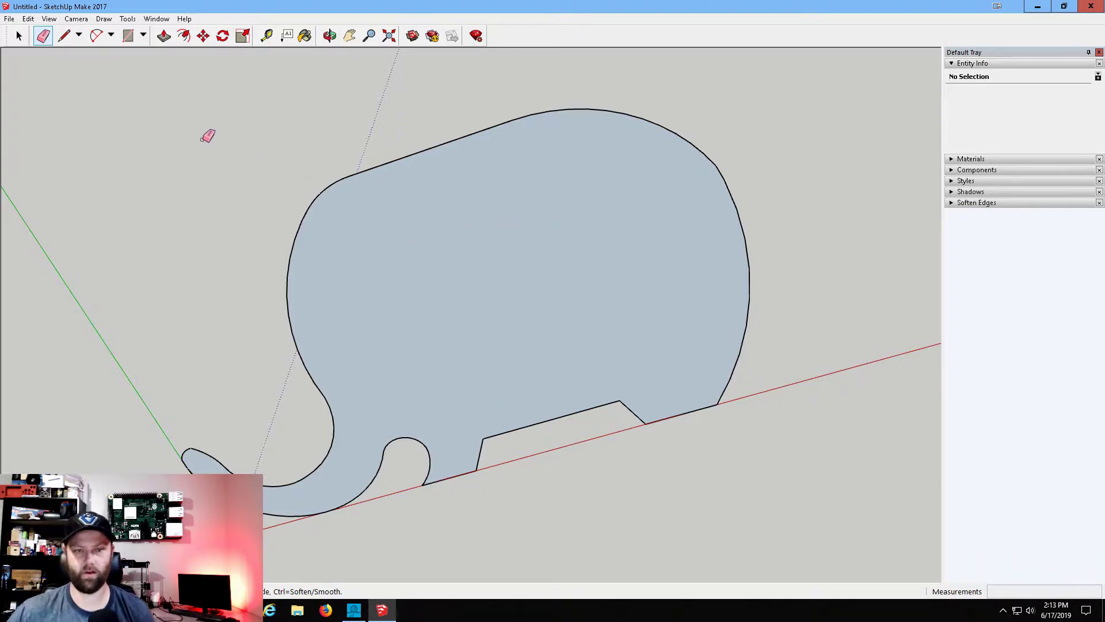
click(96, 35)
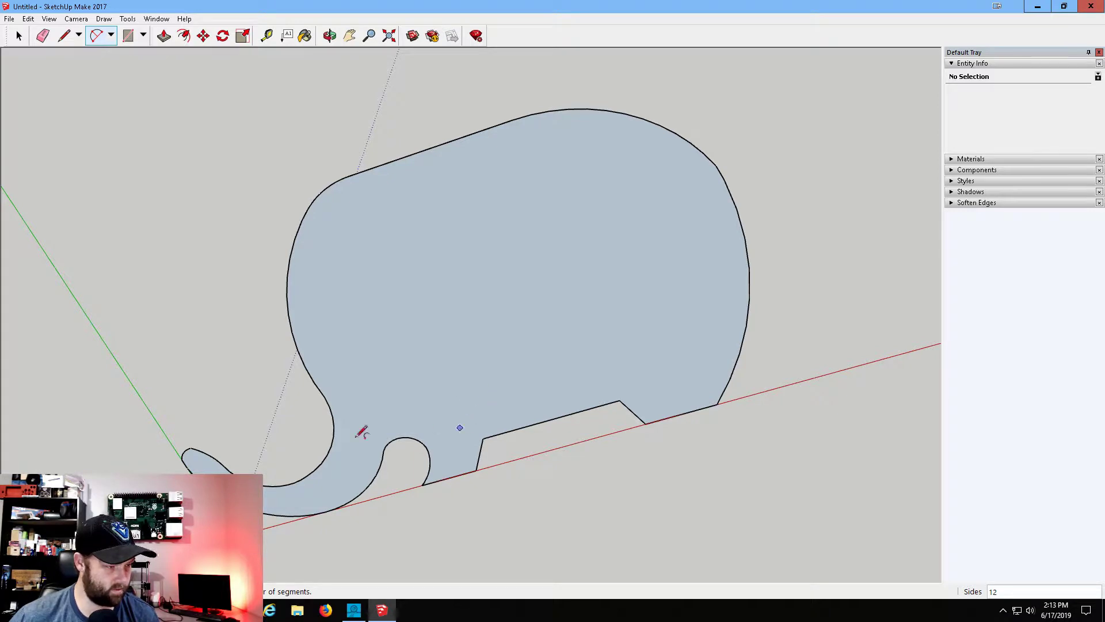
click(476, 470)
click(493, 436)
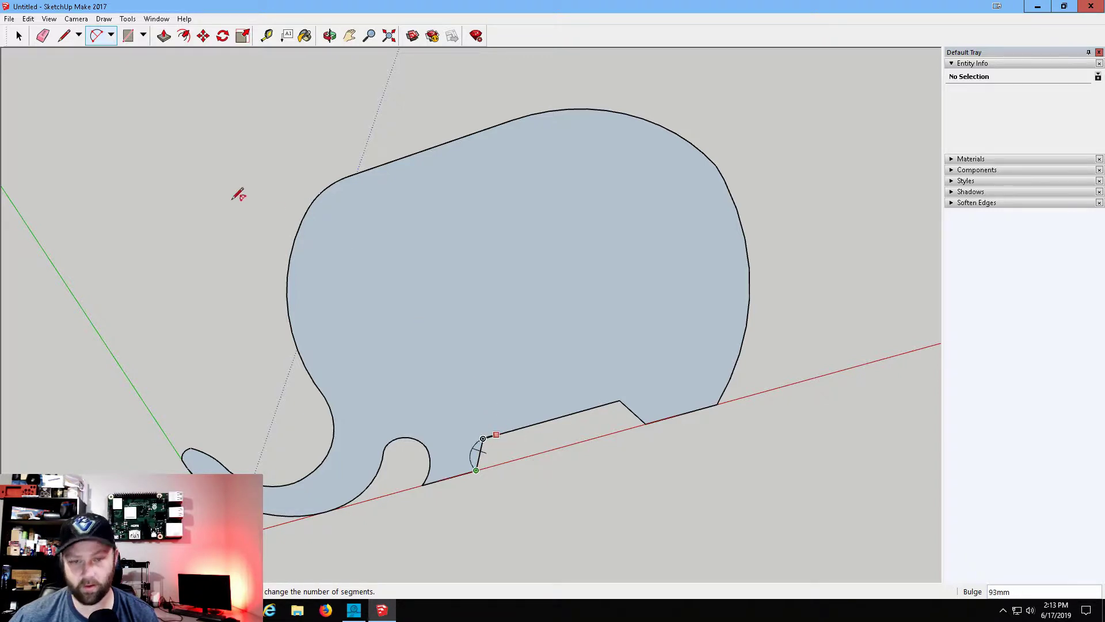
Try to round the inner side of the front leg with an arc from the foot's inner corner up to the belly.
click(96, 37)
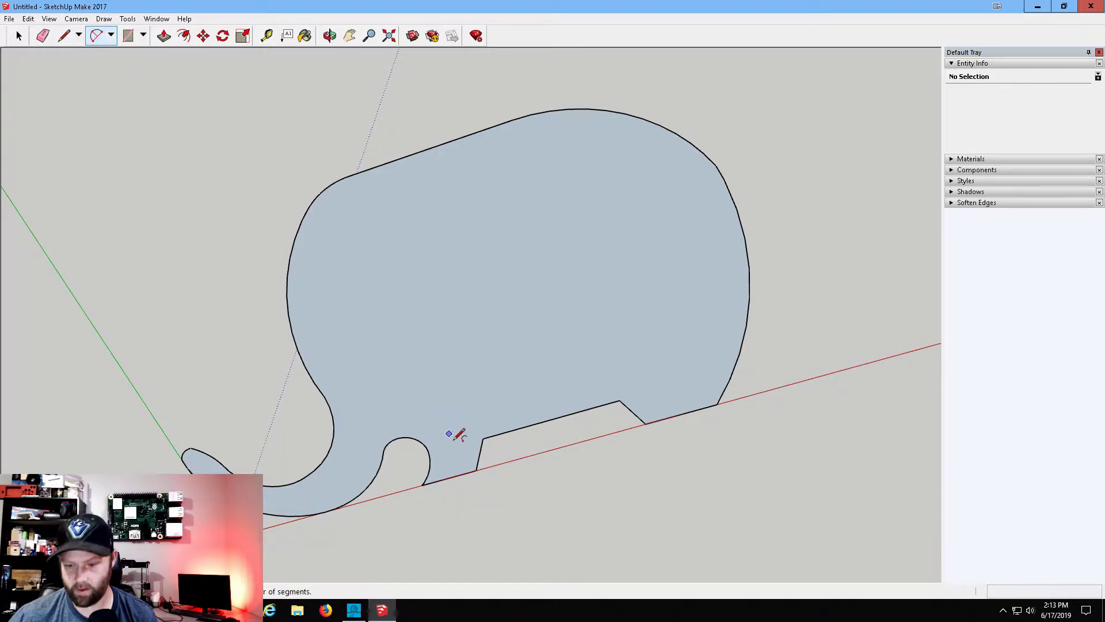
click(476, 470)
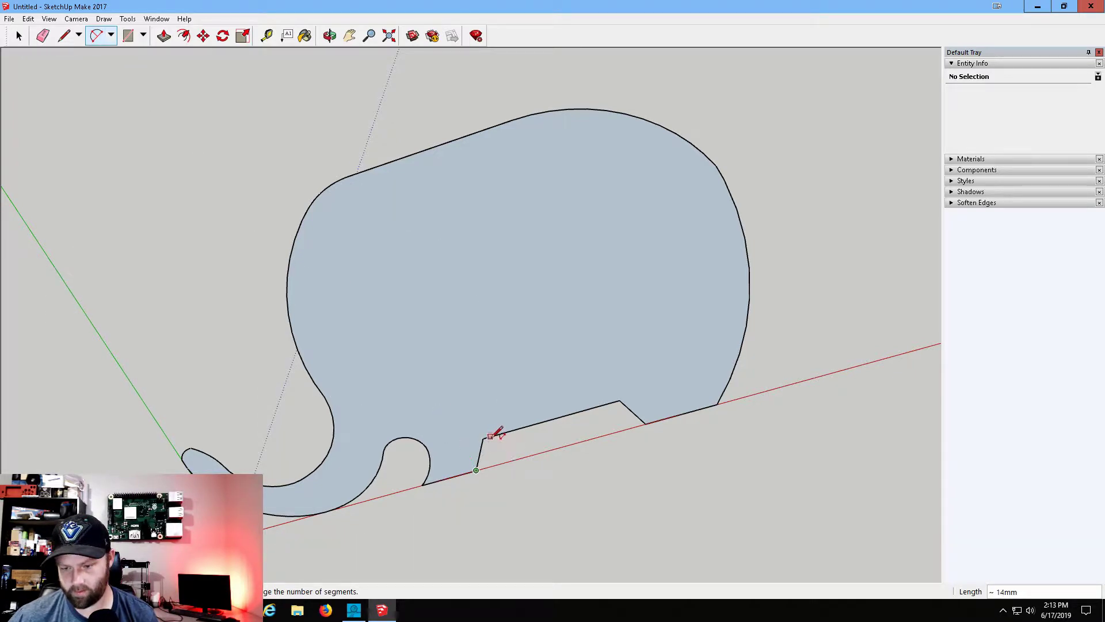
click(489, 436)
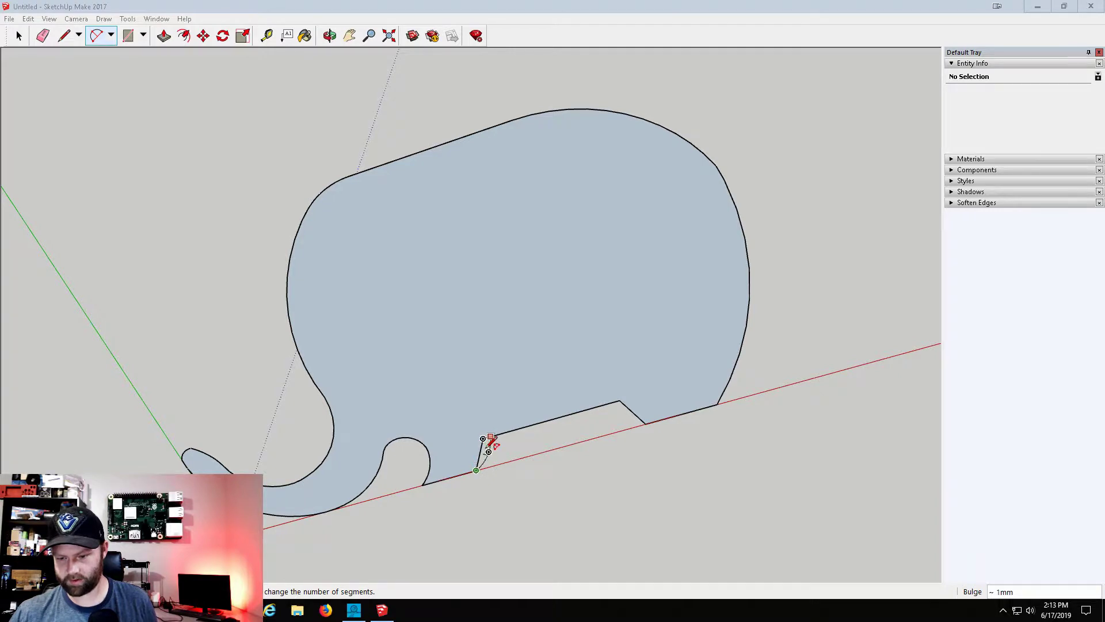
click(487, 444)
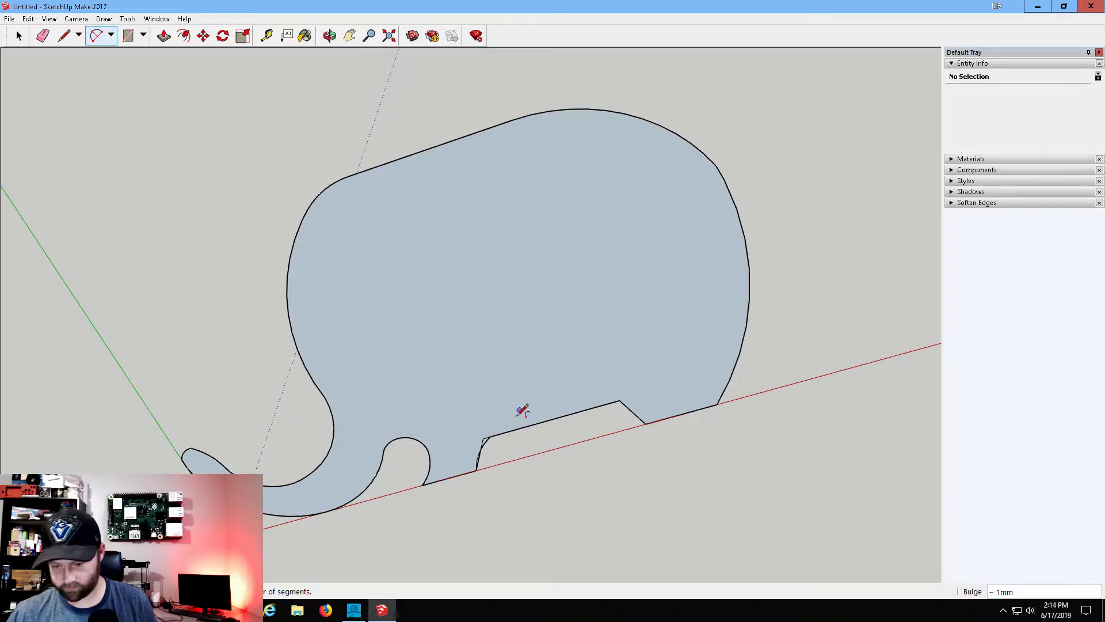
click(477, 471)
click(483, 439)
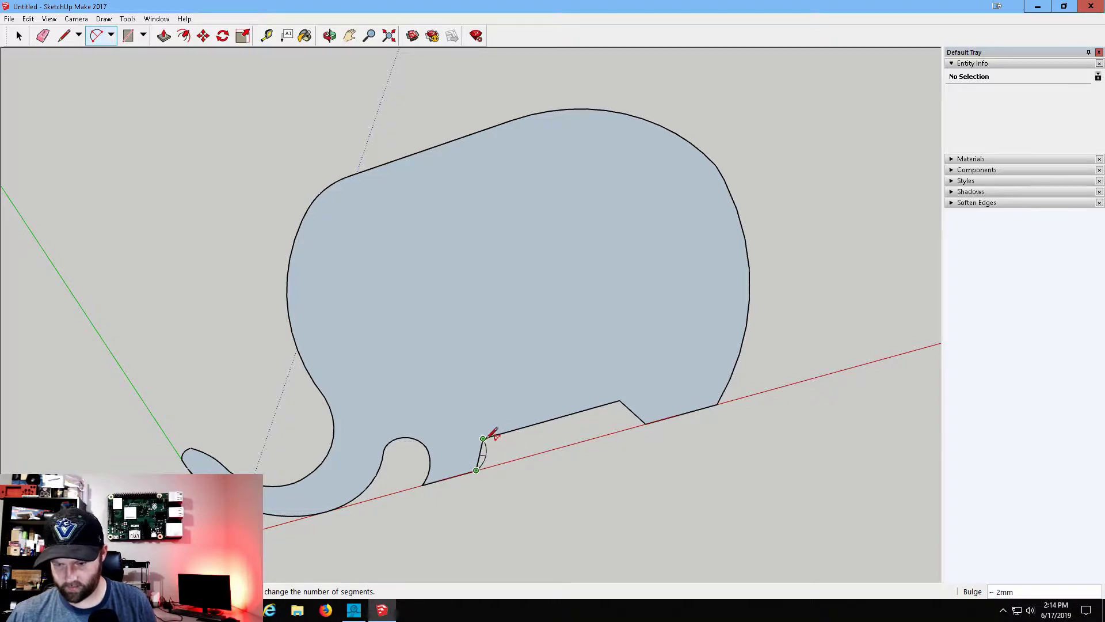
click(486, 439)
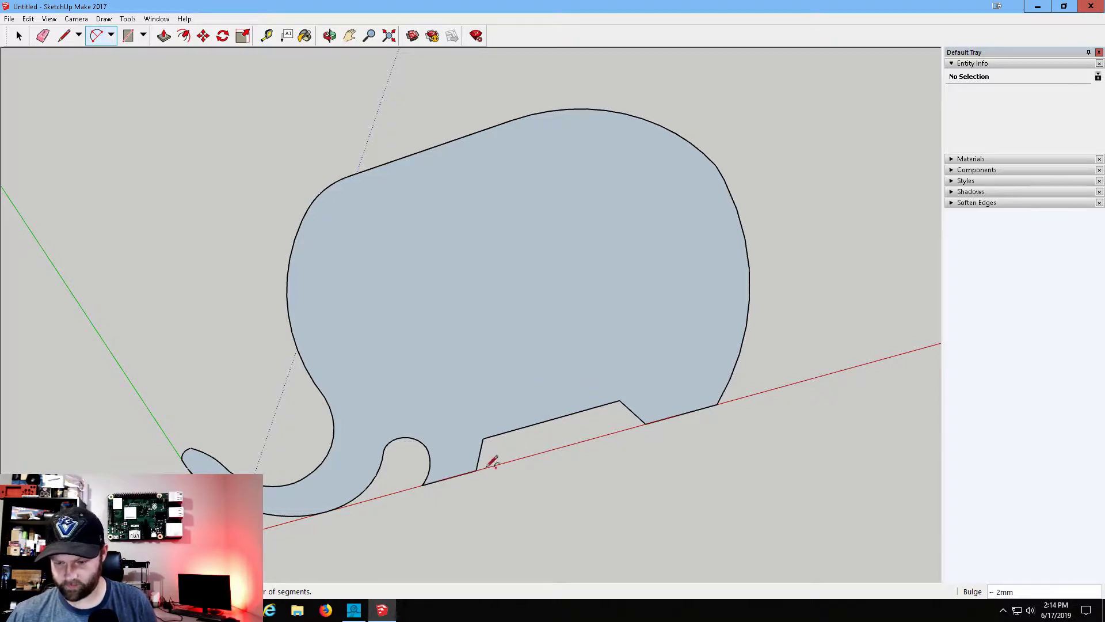
Draw an arc with a bulge of about 1 mm from the belly edge to the front foot's inner corner and erase the old pointed corner.
click(491, 436)
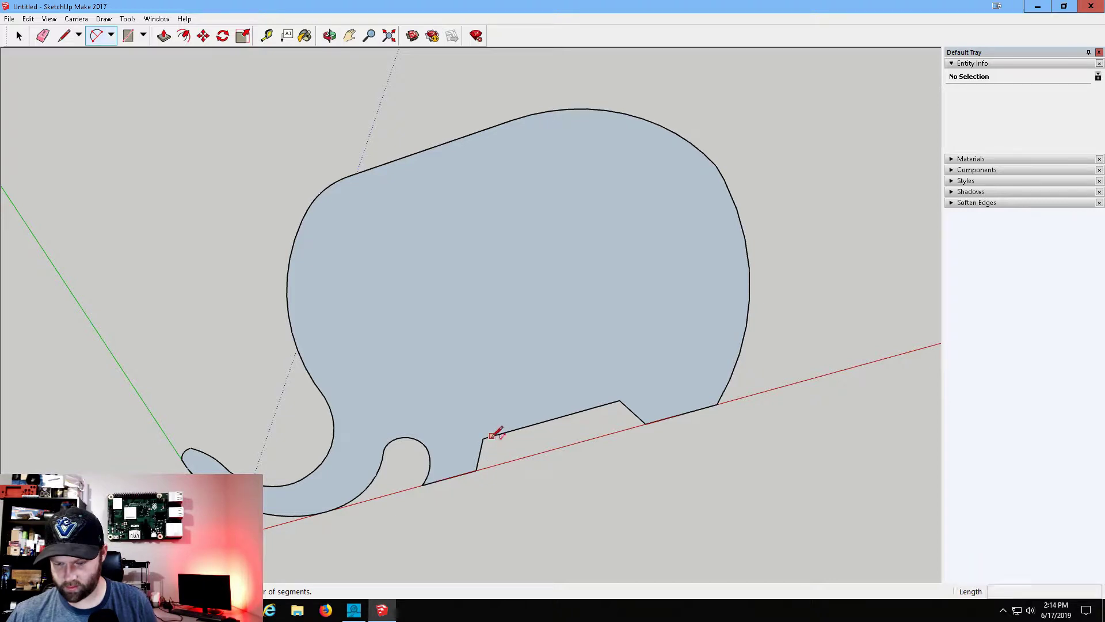
click(479, 463)
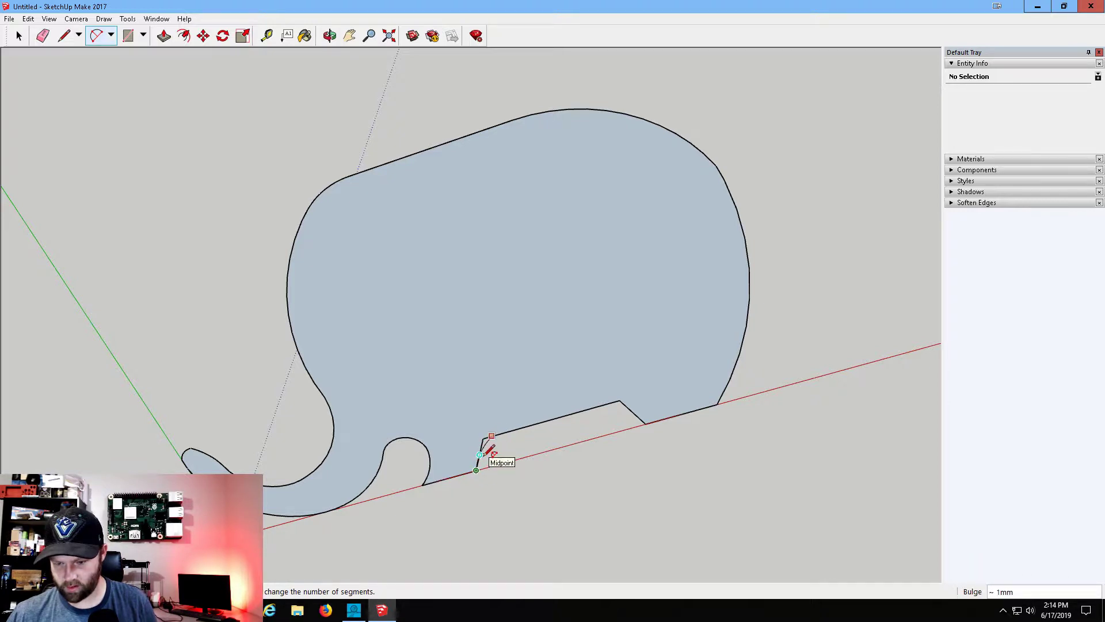
key(e)
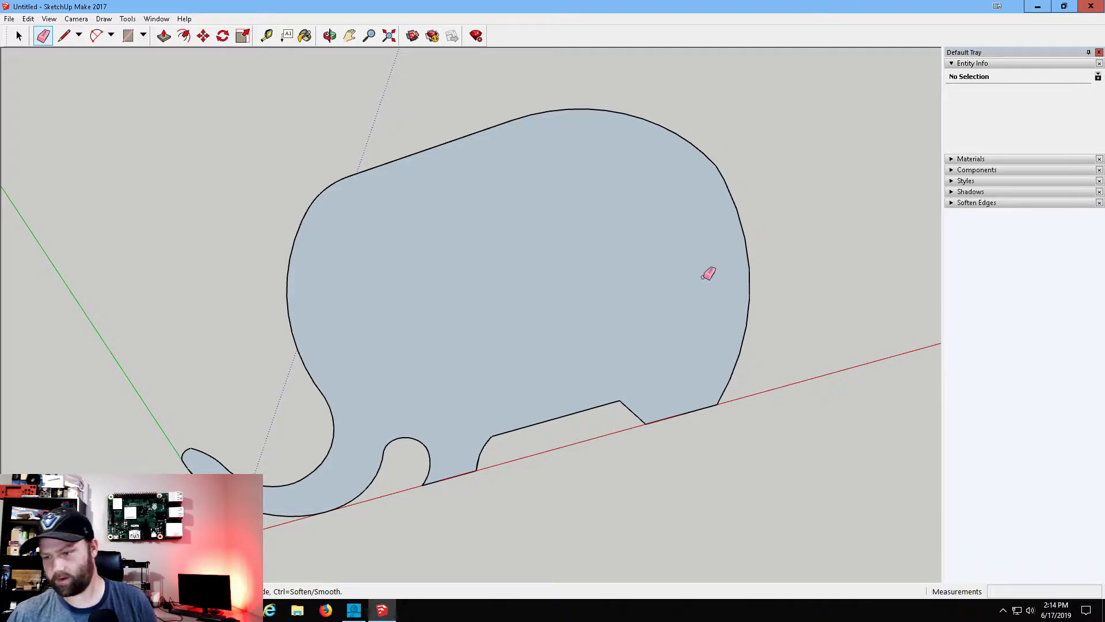
Draw a short smoothing arc across the corner where the elephant's back arc meets the rear arc.
click(97, 36)
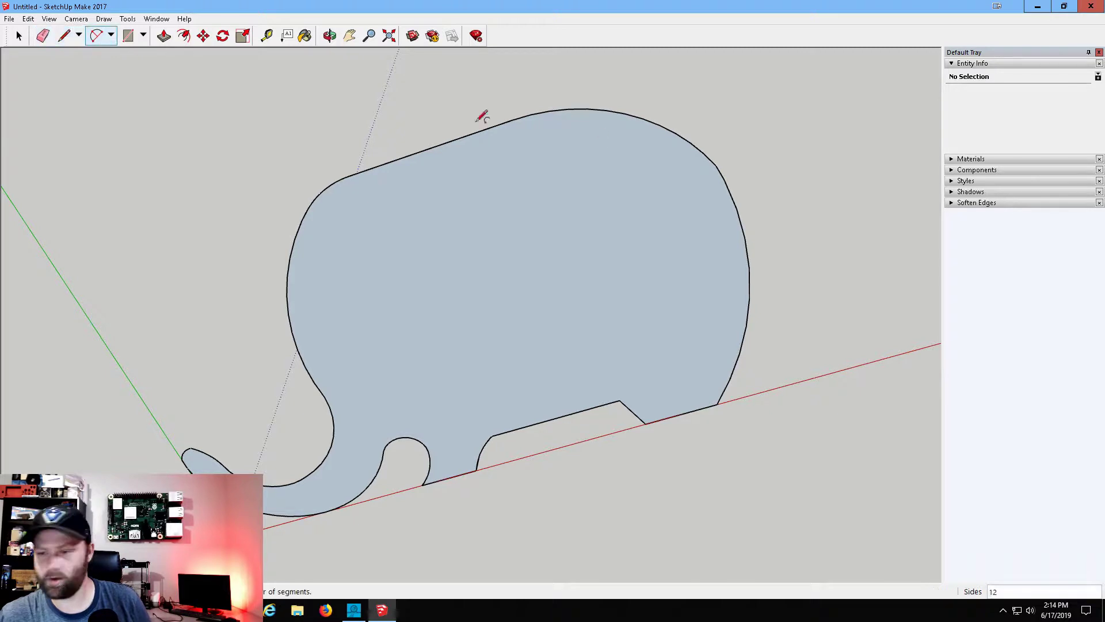
click(690, 142)
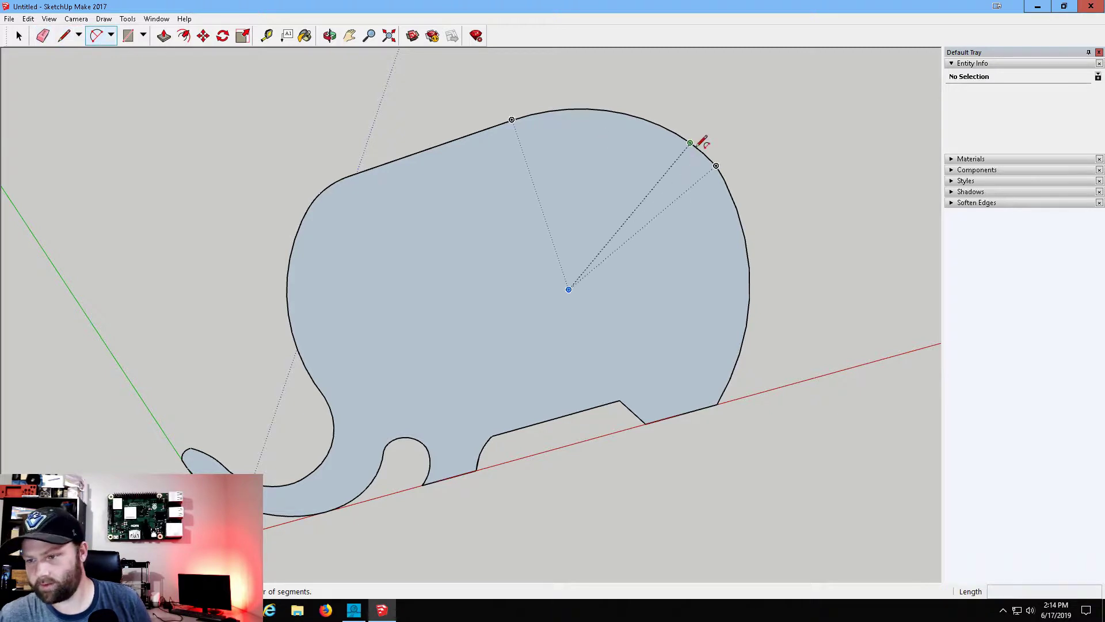
click(733, 201)
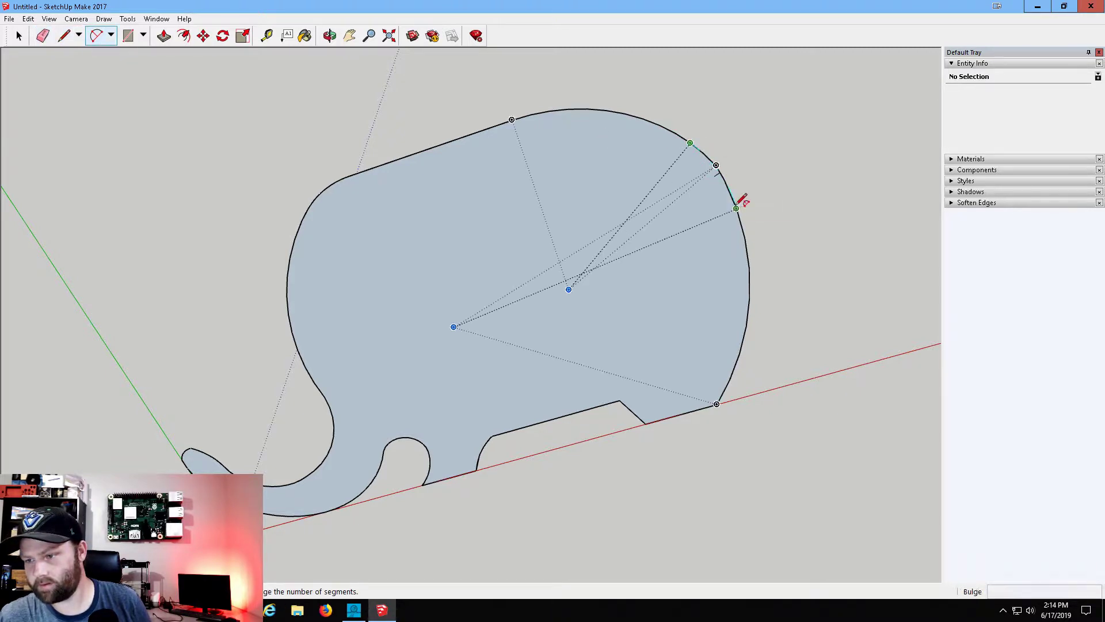
click(726, 167)
scroll(736, 164, up, 6)
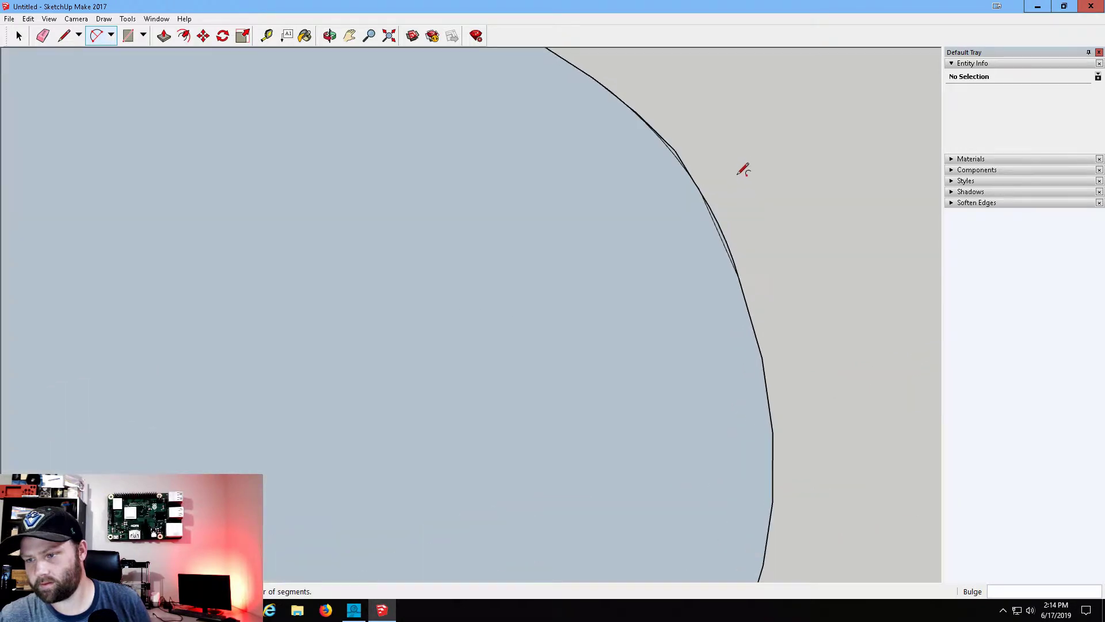
Erase the leftover edge segments outside the new curve on the upper rear of the elephant's body.
middle_drag(740, 167, 751, 182)
scroll(742, 184, down, 5)
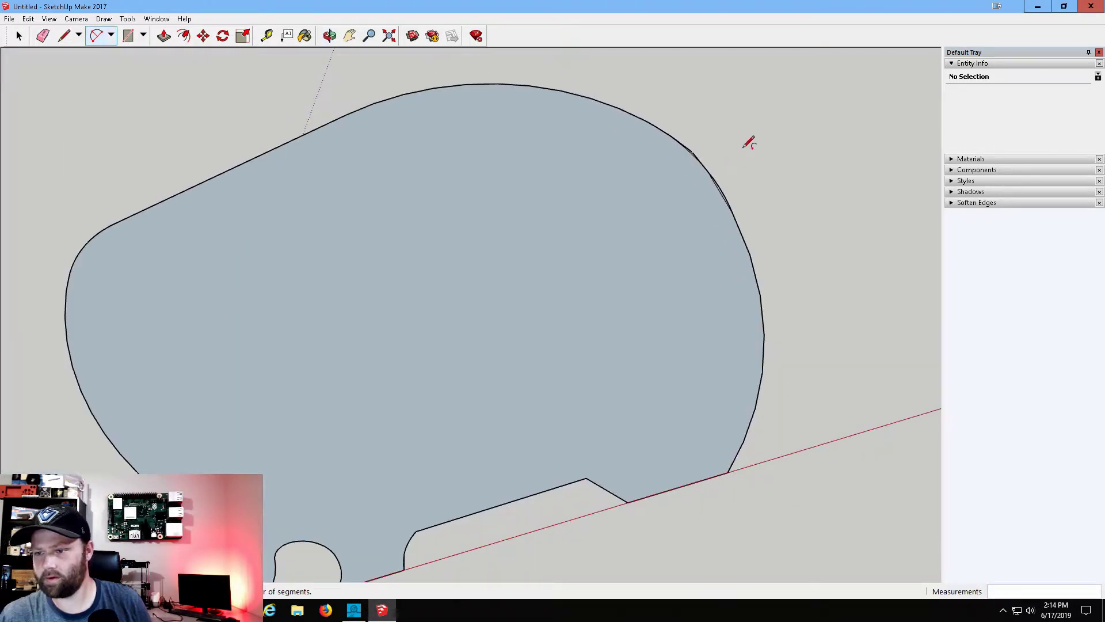
scroll(749, 143, up, 3)
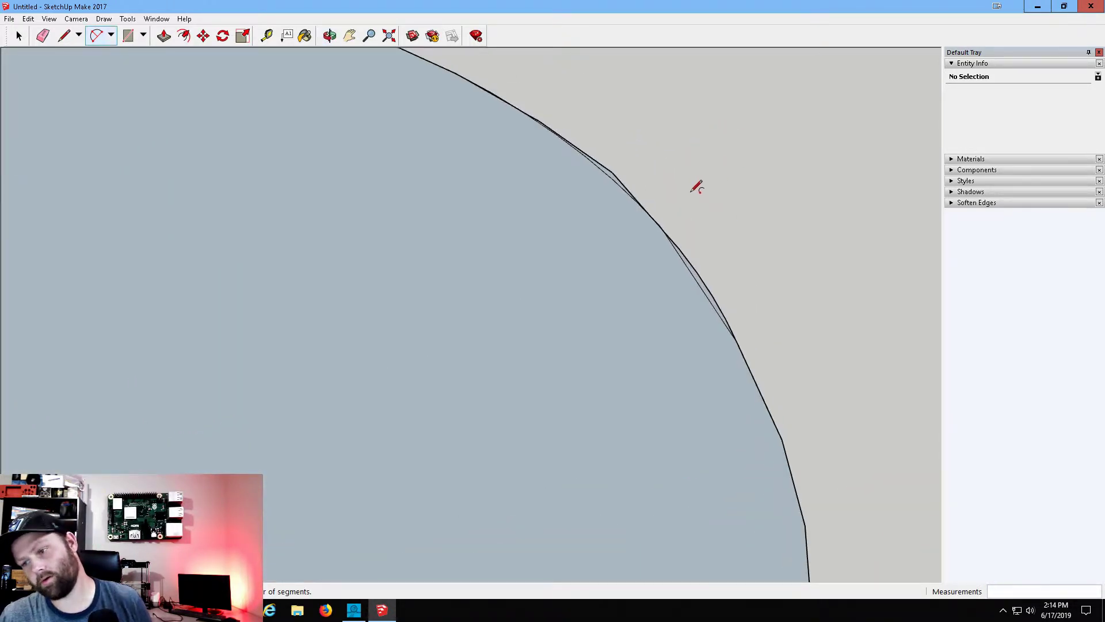
click(43, 36)
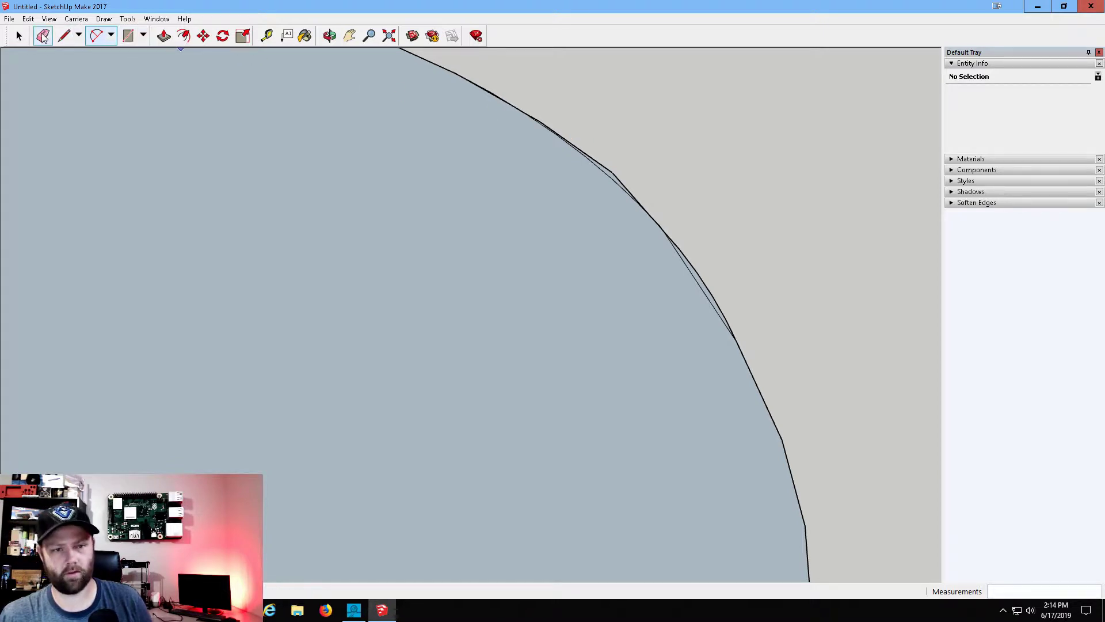
click(615, 173)
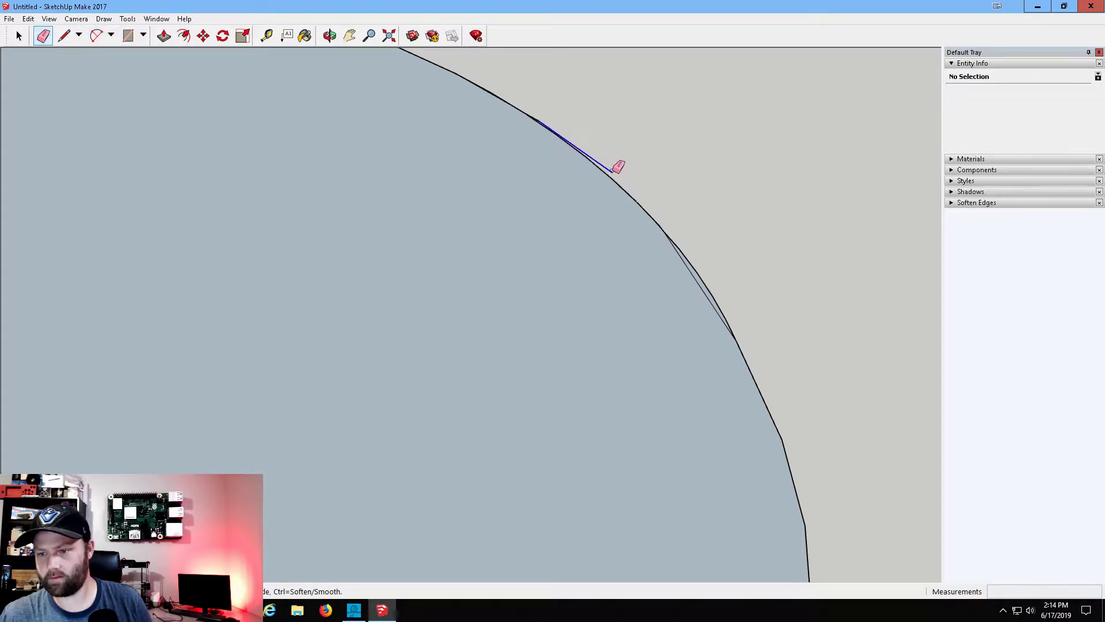
scroll(535, 123, up, 2)
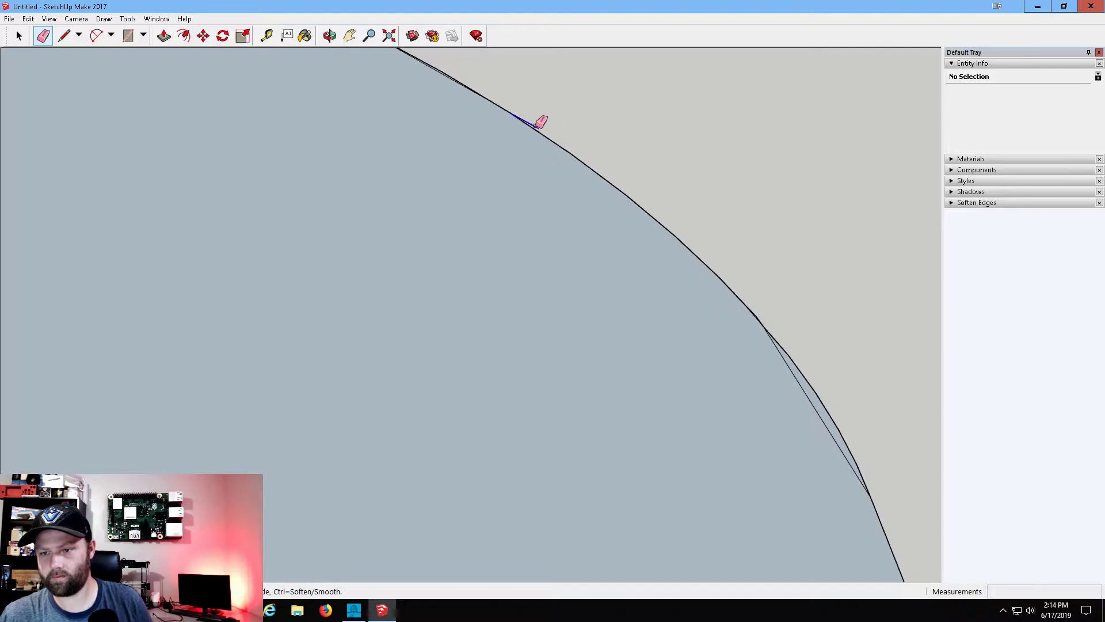
scroll(829, 322, up, 2)
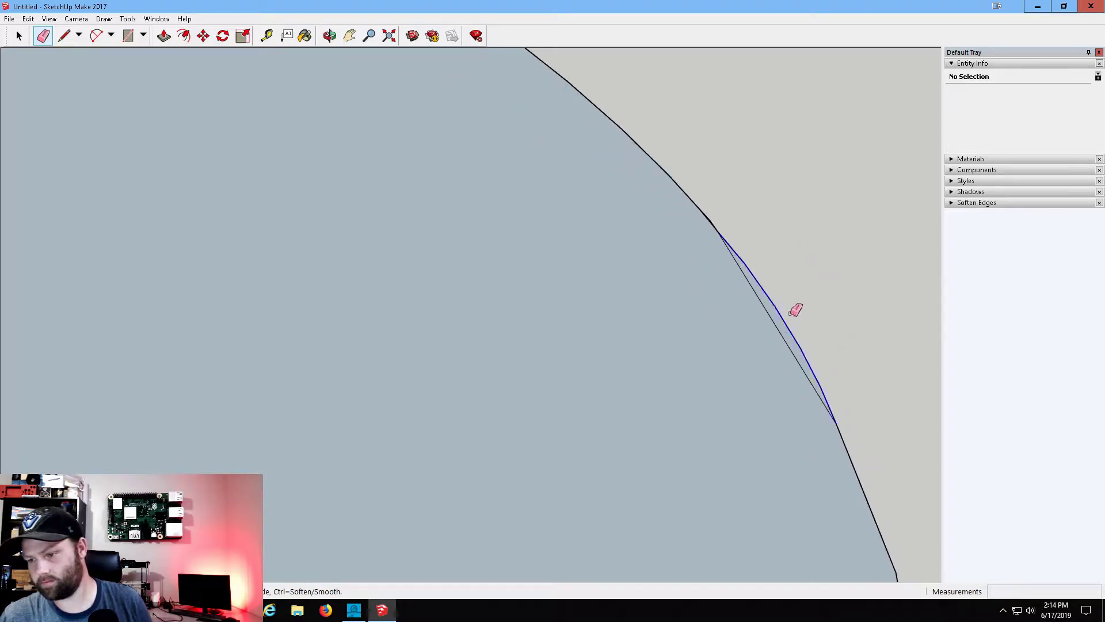
scroll(719, 213, up, 3)
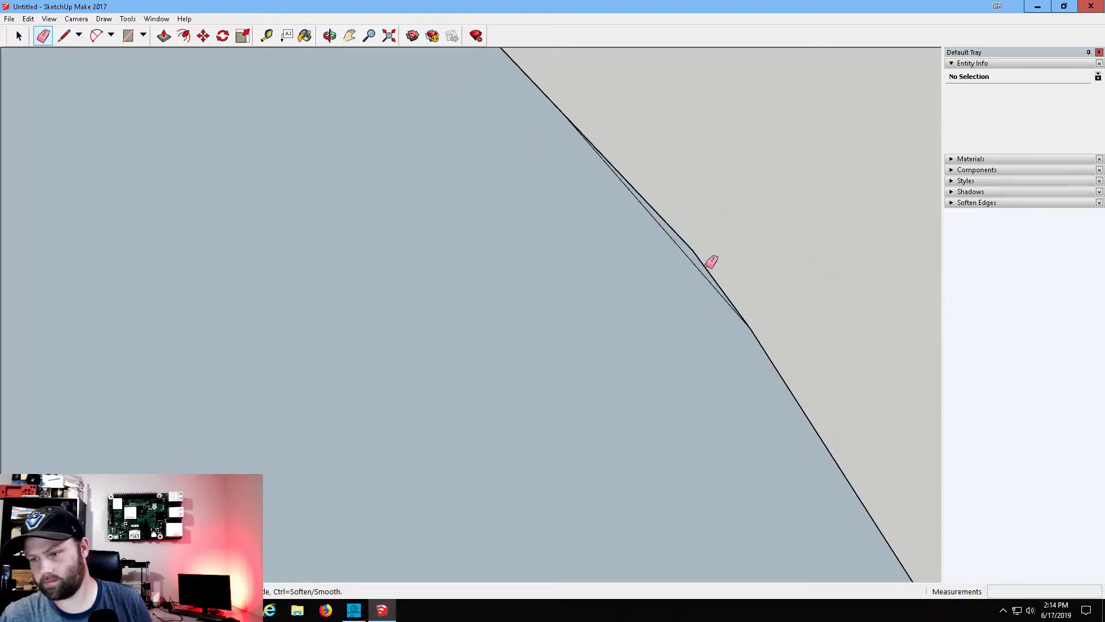
click(707, 266)
scroll(720, 241, down, 5)
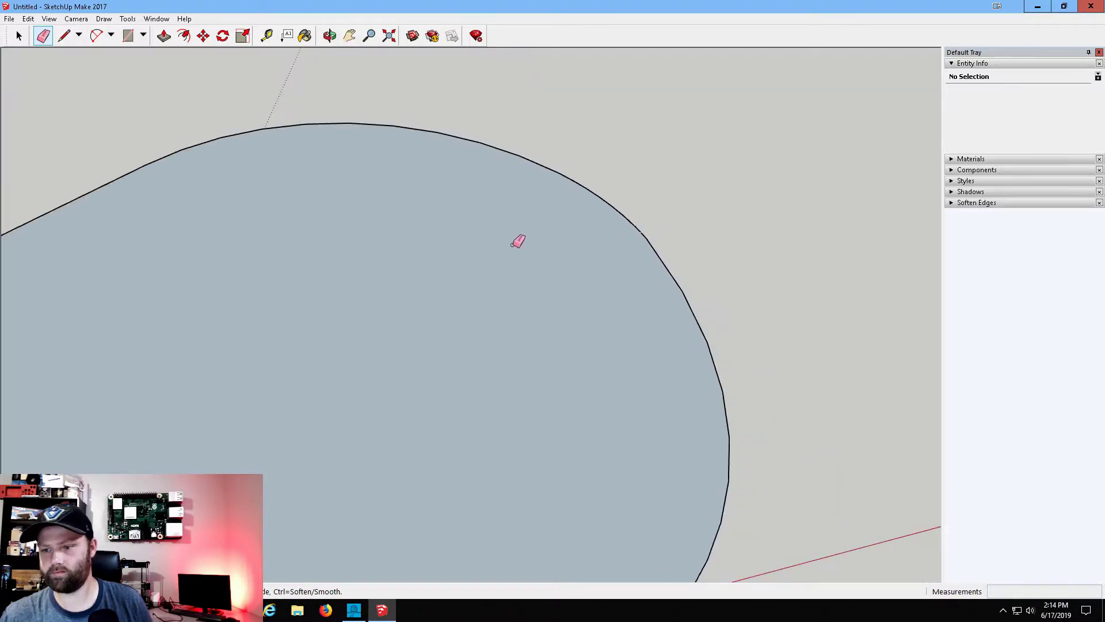
scroll(506, 259, down, 3)
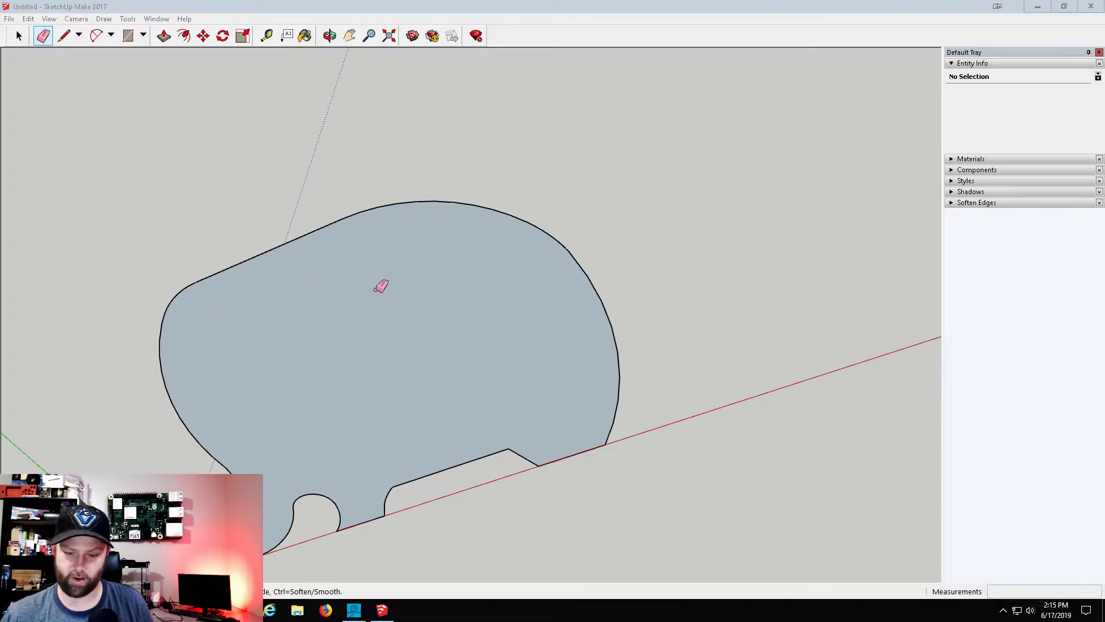
Draw a two-point arc with a 9 mm bulge from the base of the trunk to the front end of the straight back edge.
mouse_move(381, 286)
middle_down()
mouse_move(257, 343)
mouse_move(178, 353)
mouse_move(96, 387)
mouse_move(171, 319)
mouse_move(136, 271)
mouse_move(230, 224)
middle_up()
middle_drag(730, 277, 715, 268)
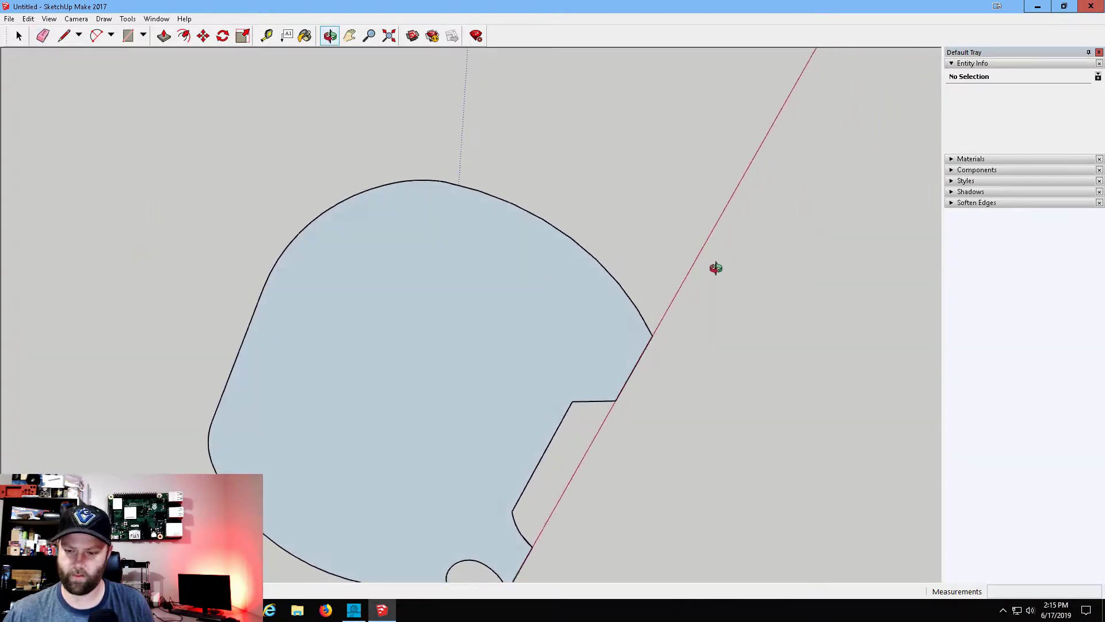
key(t)
key(e)
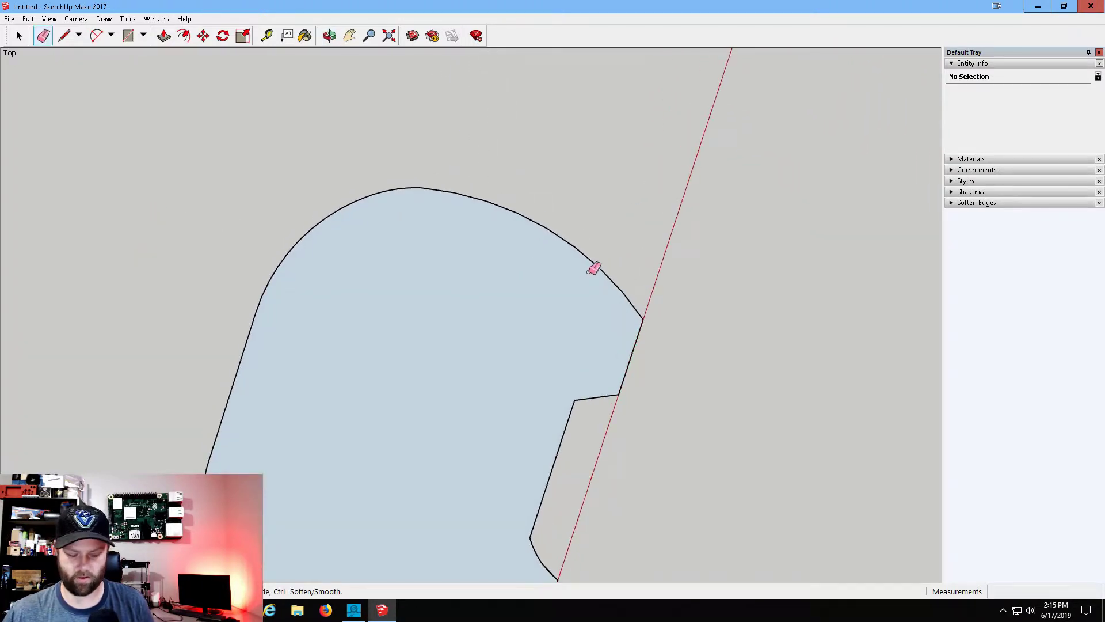
mouse_move(673, 270)
shift+middle_down()
mouse_move(688, 264)
mouse_move(494, 264)
mouse_move(548, 125)
mouse_move(494, 239)
mouse_move(464, 170)
mouse_move(455, 199)
mouse_move(373, 234)
mouse_move(443, 69)
mouse_move(466, 185)
mouse_move(543, 172)
mouse_move(359, 274)
mouse_move(259, 172)
mouse_move(533, 521)
mouse_move(291, 459)
mouse_move(527, 286)
mouse_move(526, 395)
mouse_move(399, 518)
mouse_move(533, 291)
shift+middle_up()
scroll(533, 291, up, 2)
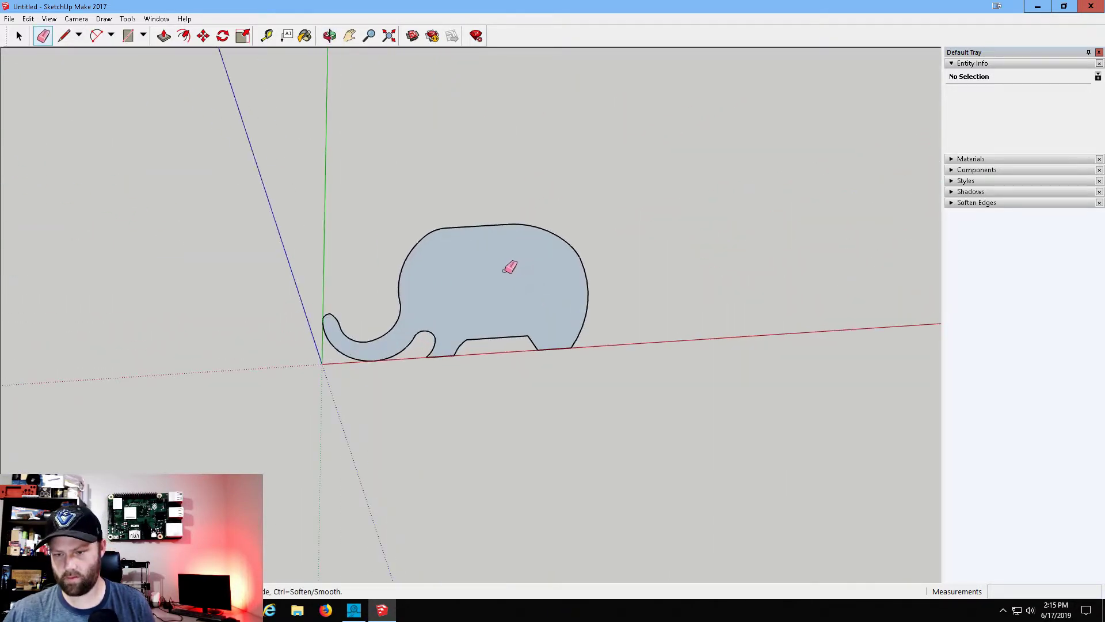
scroll(510, 266, up, 2)
middle_drag(457, 224, 439, 377)
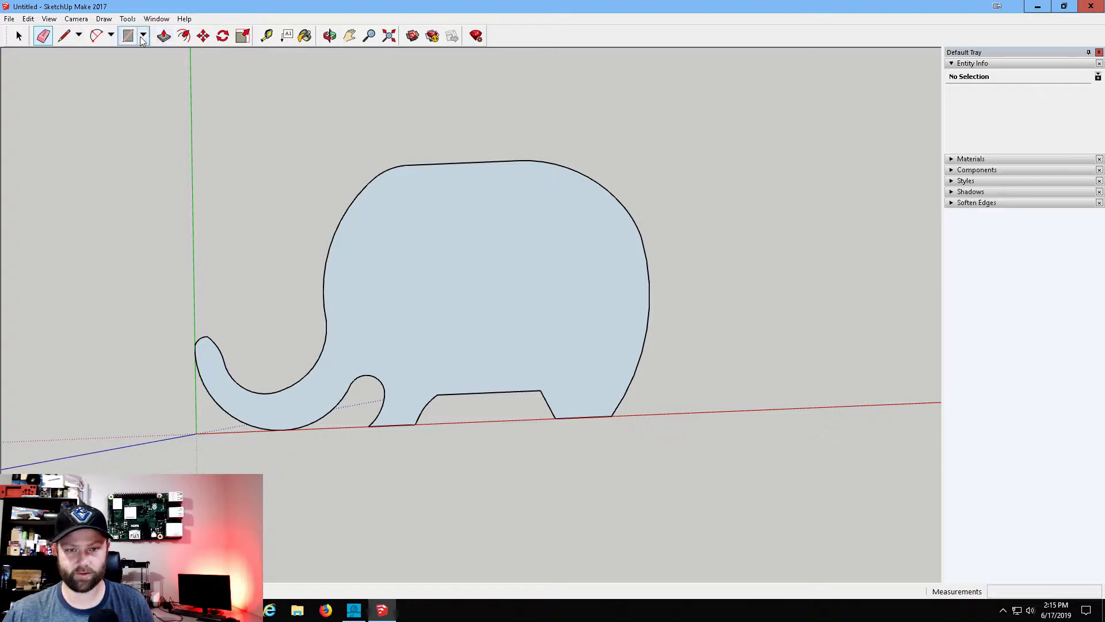
click(96, 35)
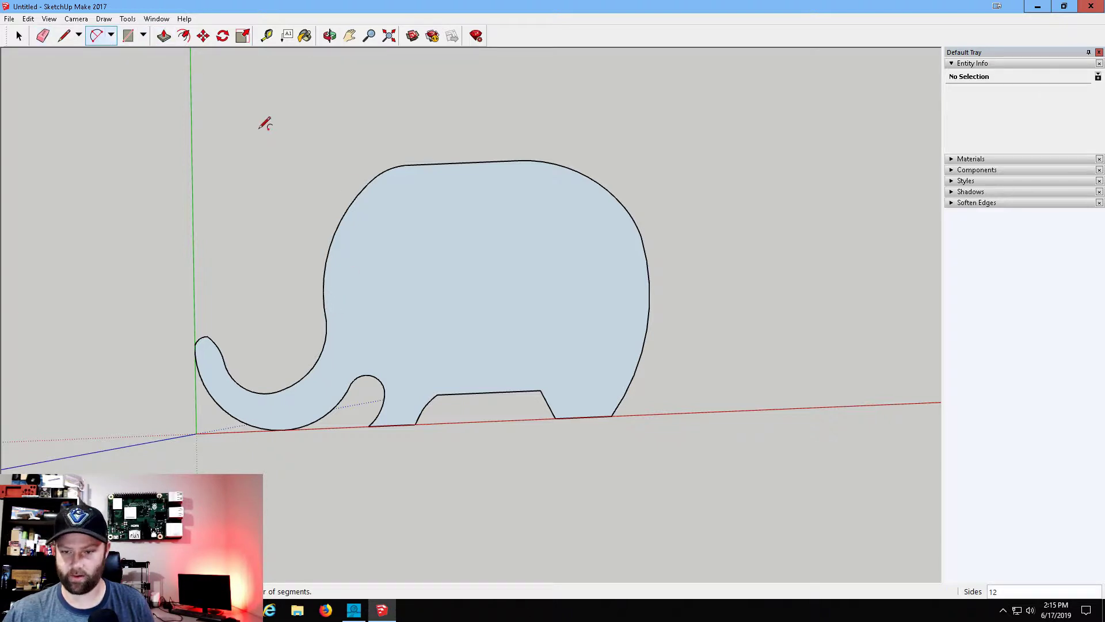
click(326, 331)
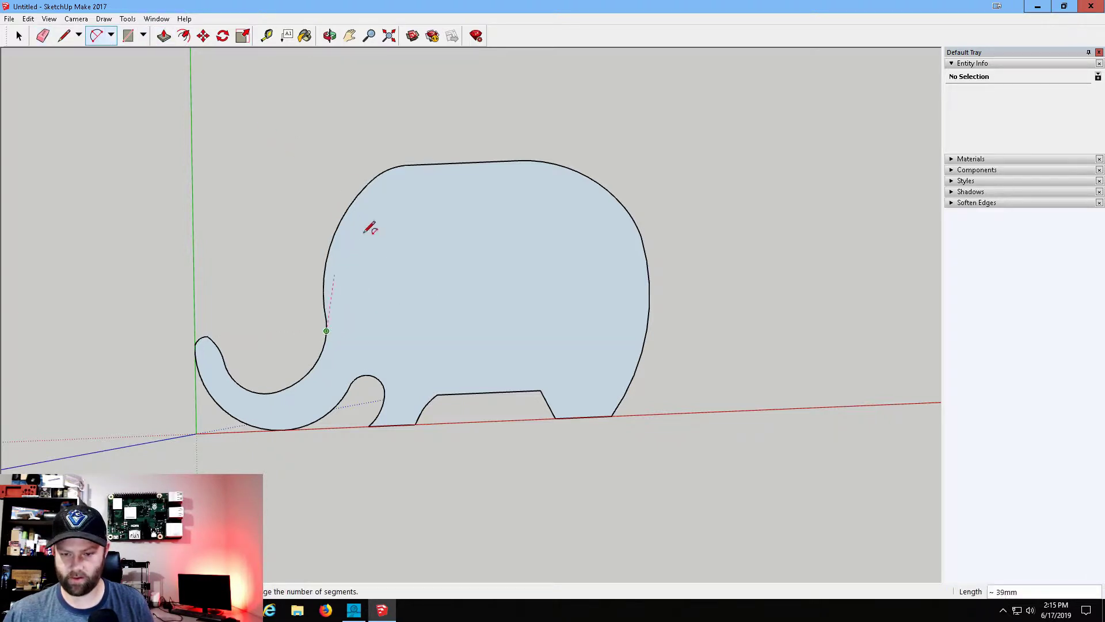
click(408, 165)
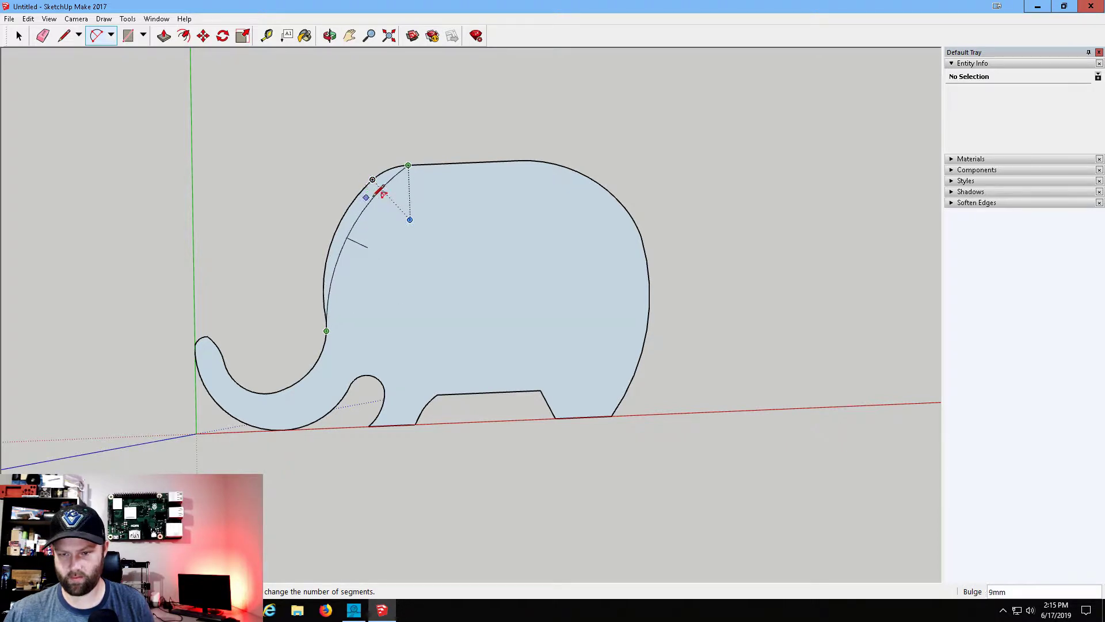
click(380, 192)
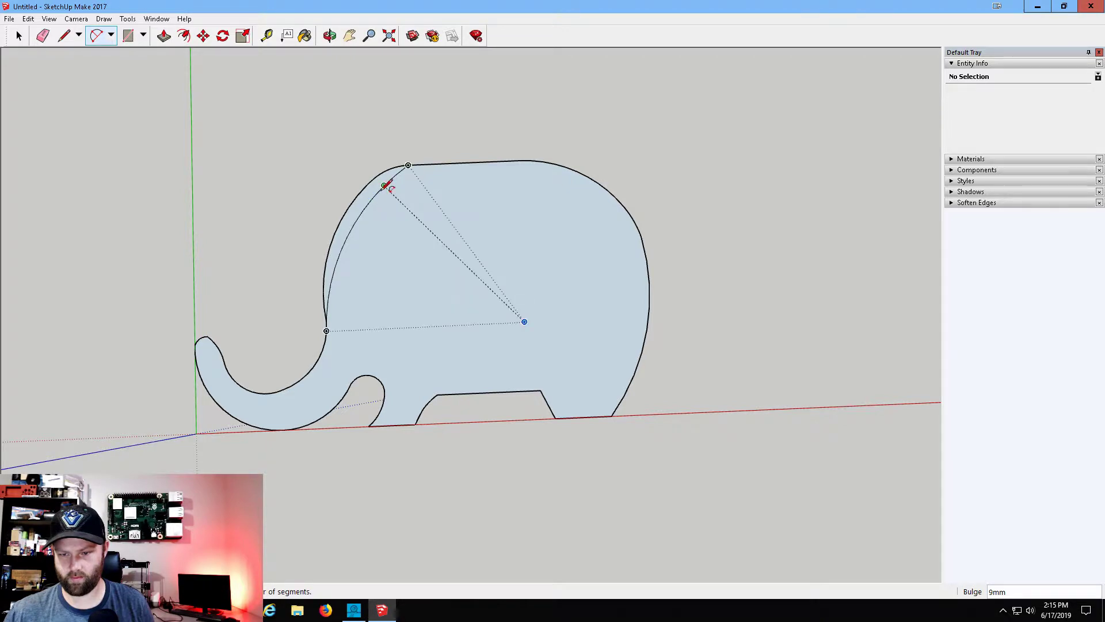
Round the junction between the new head arc and the straight back edge with an arc of about 22 mm radius.
click(408, 165)
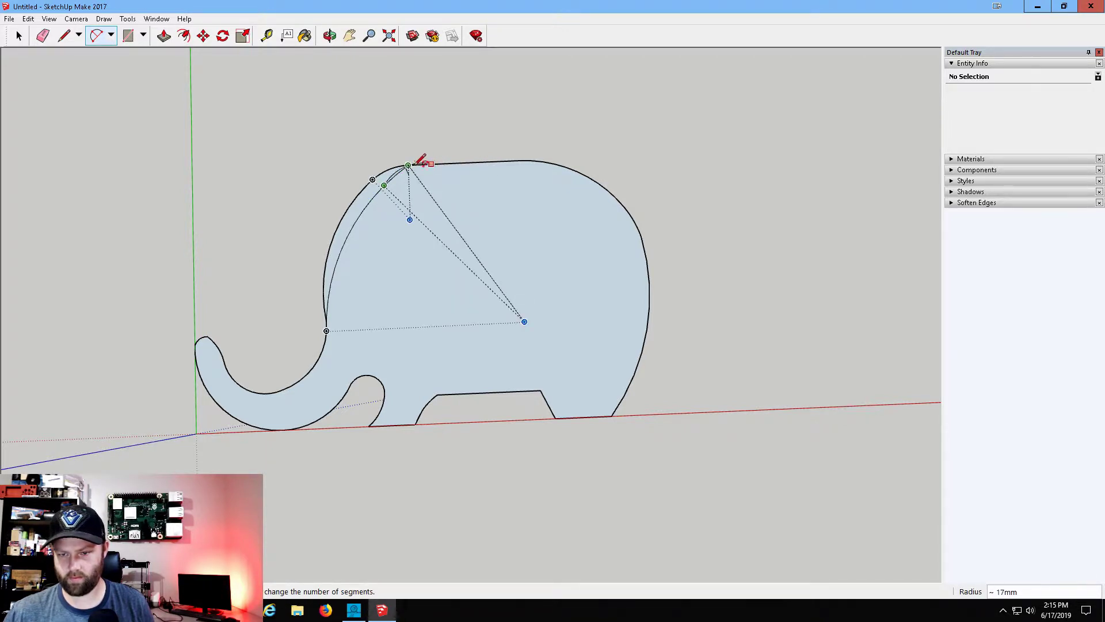
scroll(422, 164, up, 5)
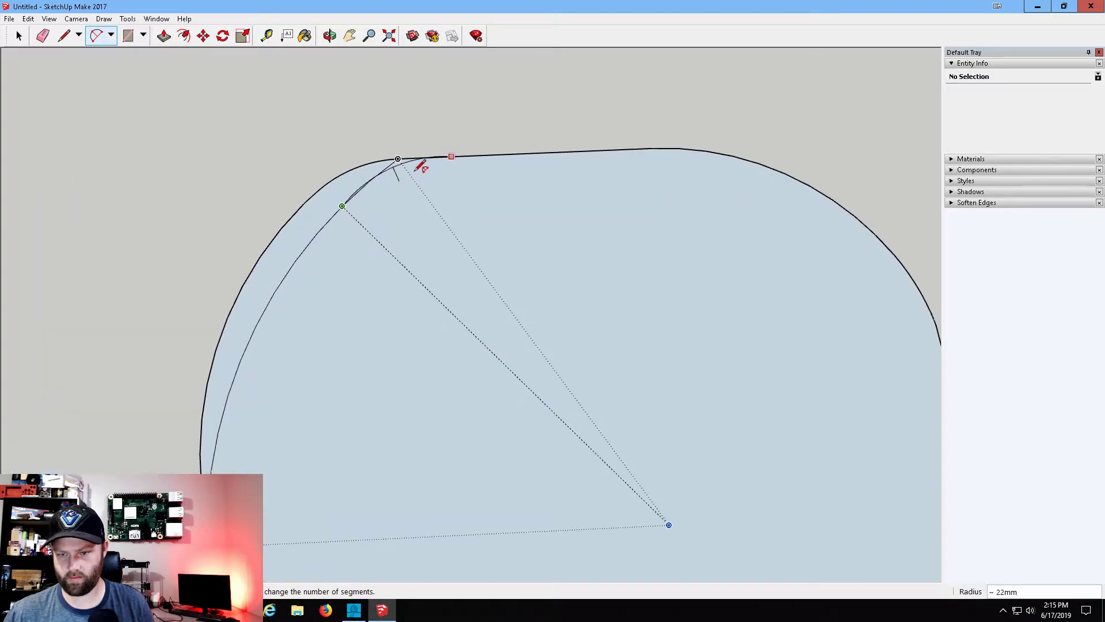
click(415, 173)
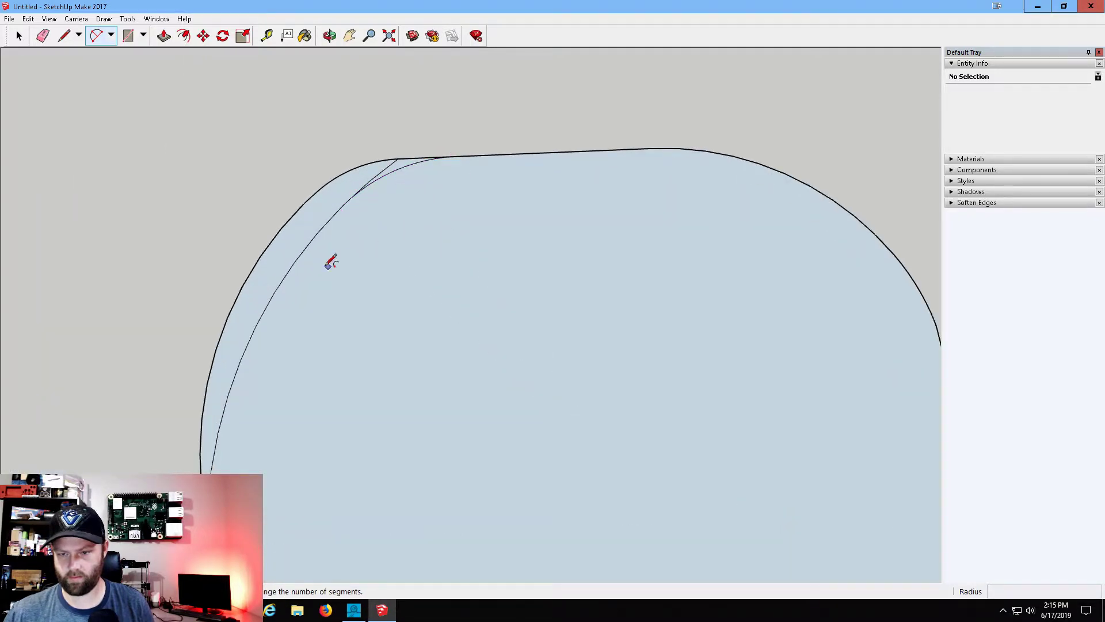
Erase the old outer head outline and the leftover corner edges in front of the new head arc.
click(42, 35)
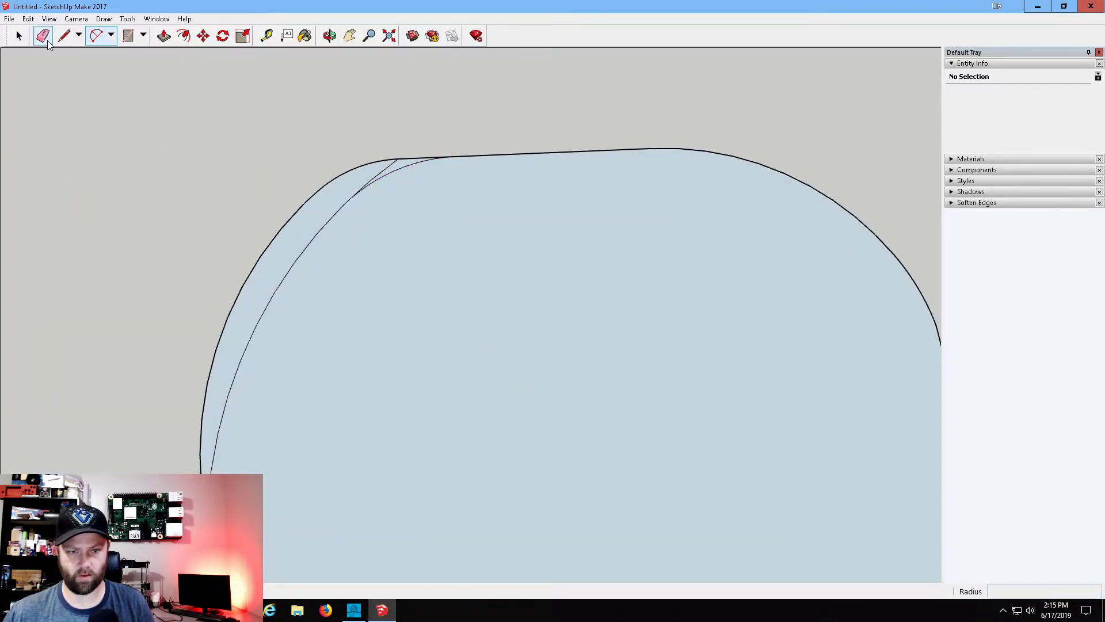
click(387, 160)
click(301, 208)
scroll(325, 204, down, 5)
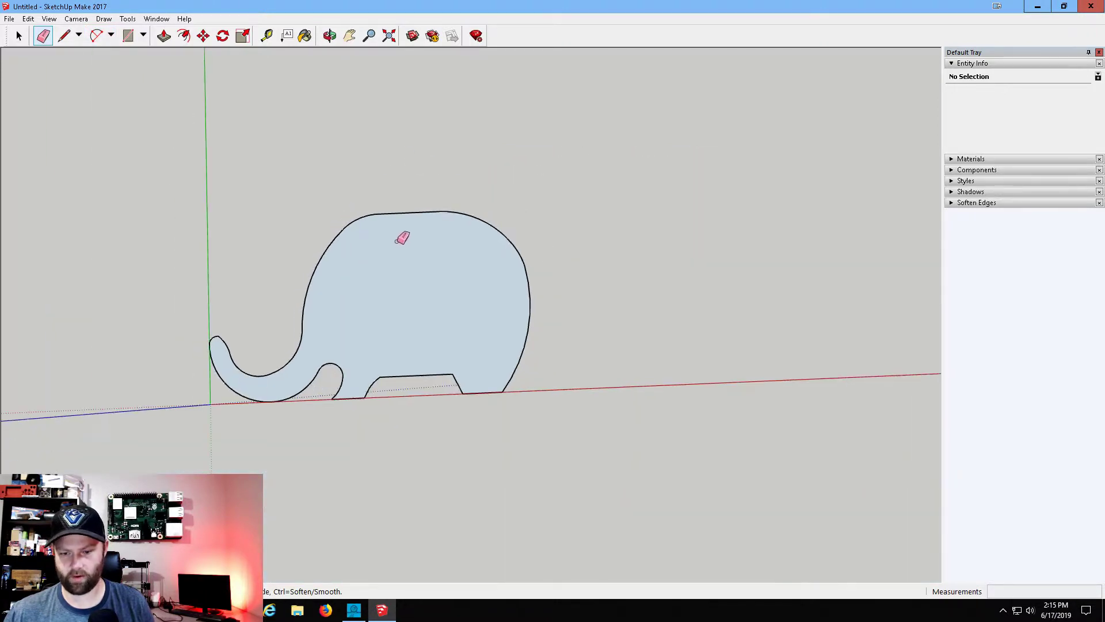
Draw an arc with a 2 mm bulge along the belly, from the front leg's curve to the rear leg's upper corner.
scroll(449, 225, up, 1)
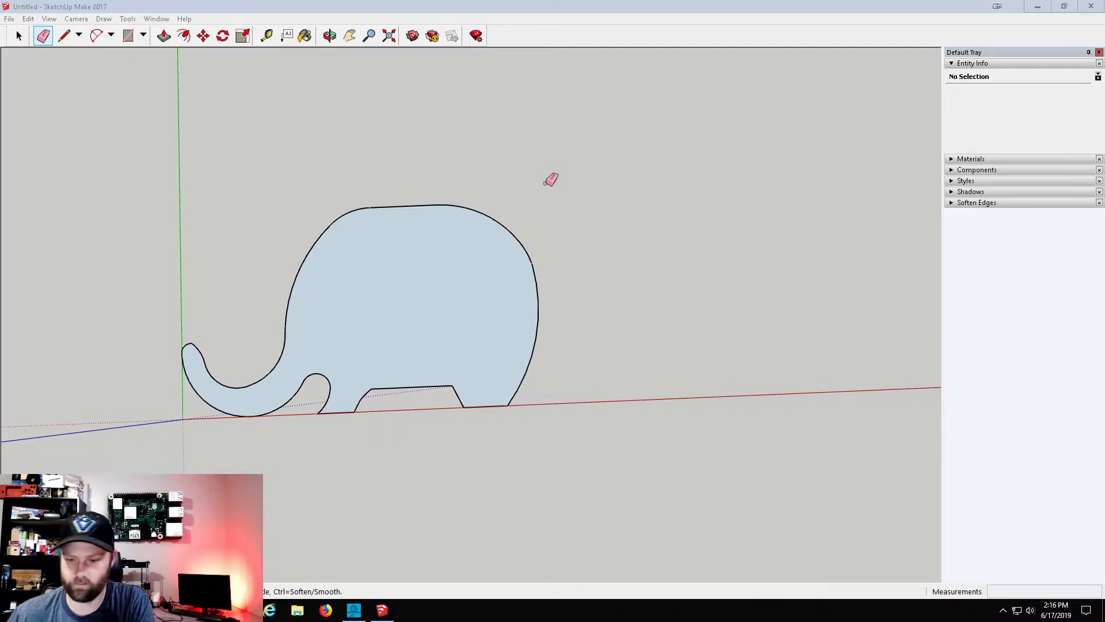
click(96, 36)
click(399, 426)
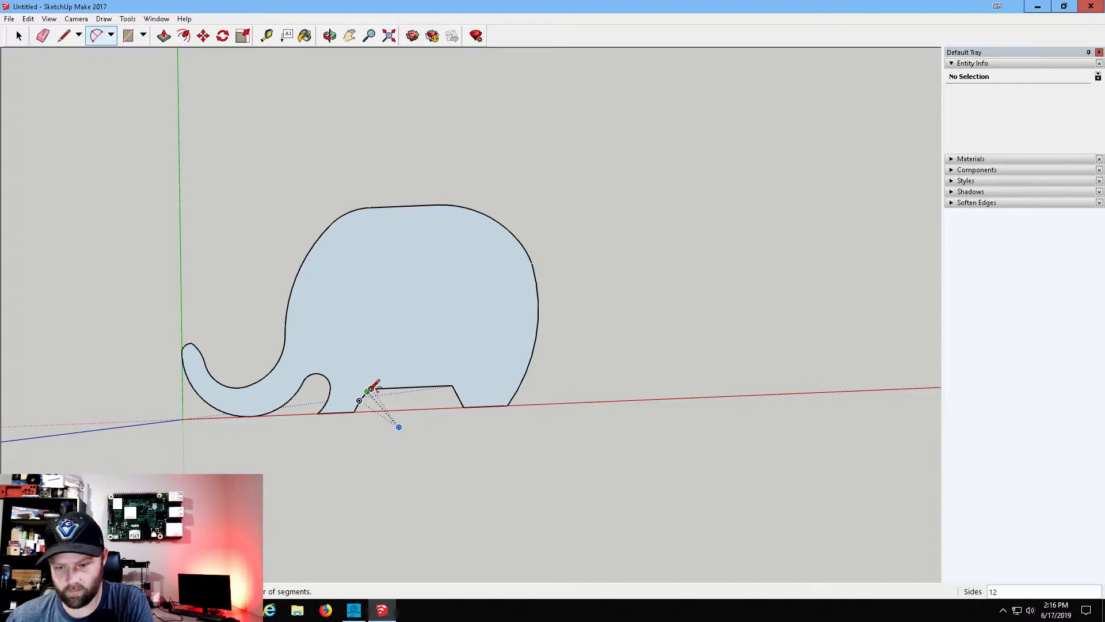
click(452, 385)
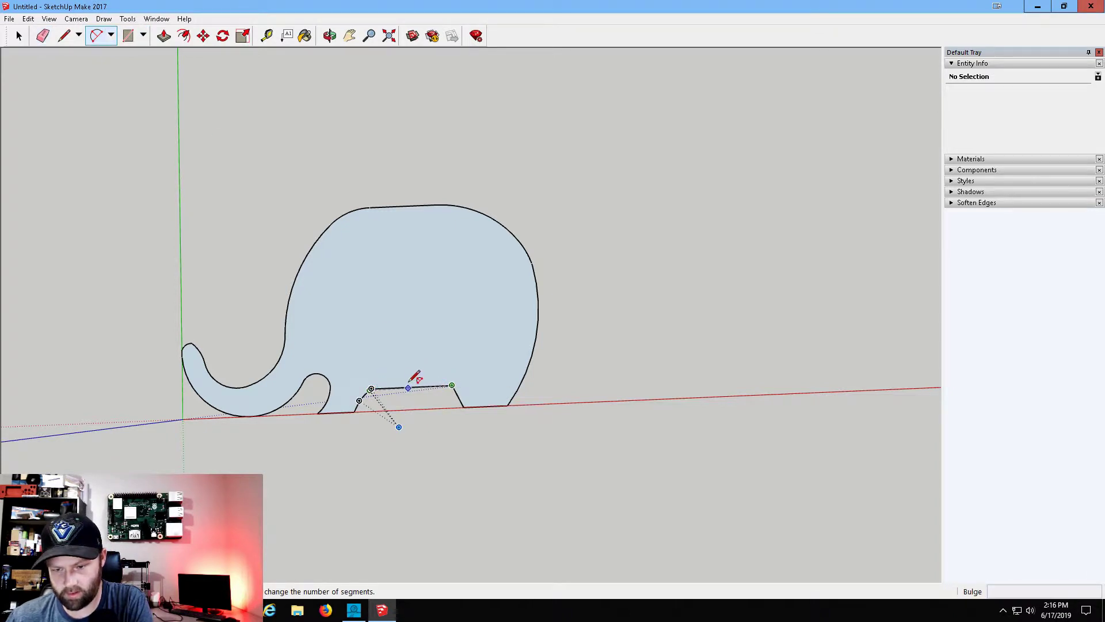
scroll(417, 378, up, 5)
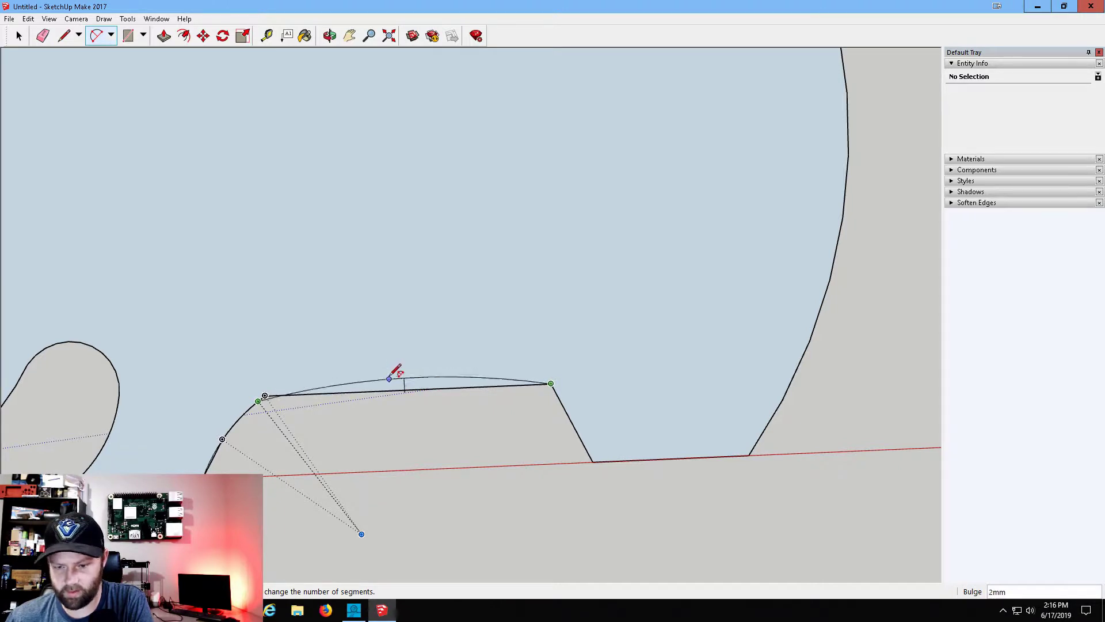
key(Escape)
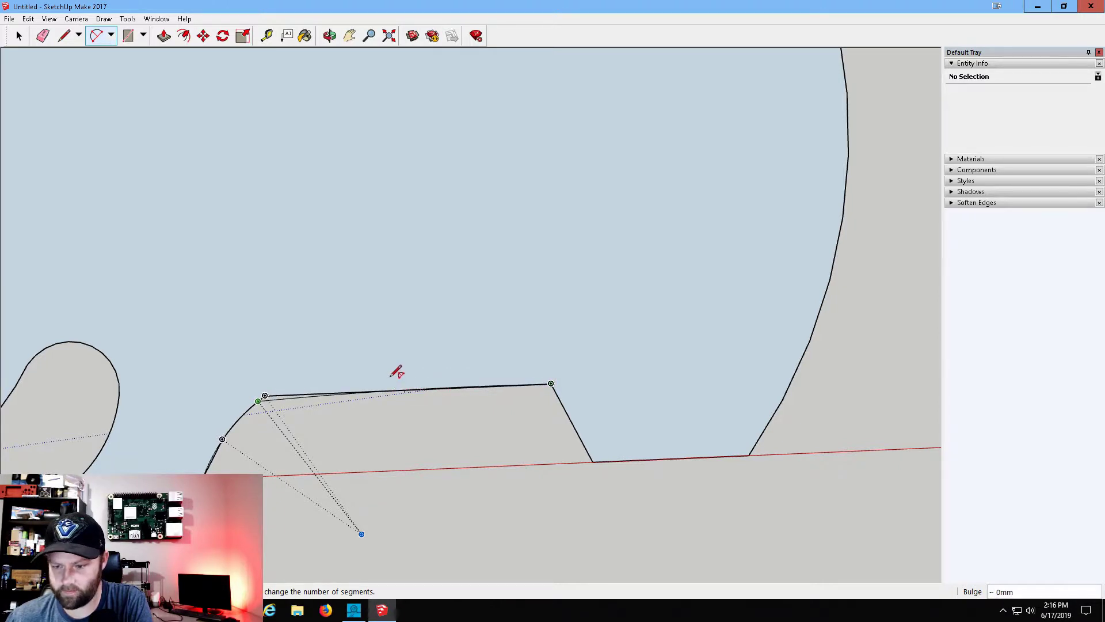
click(390, 377)
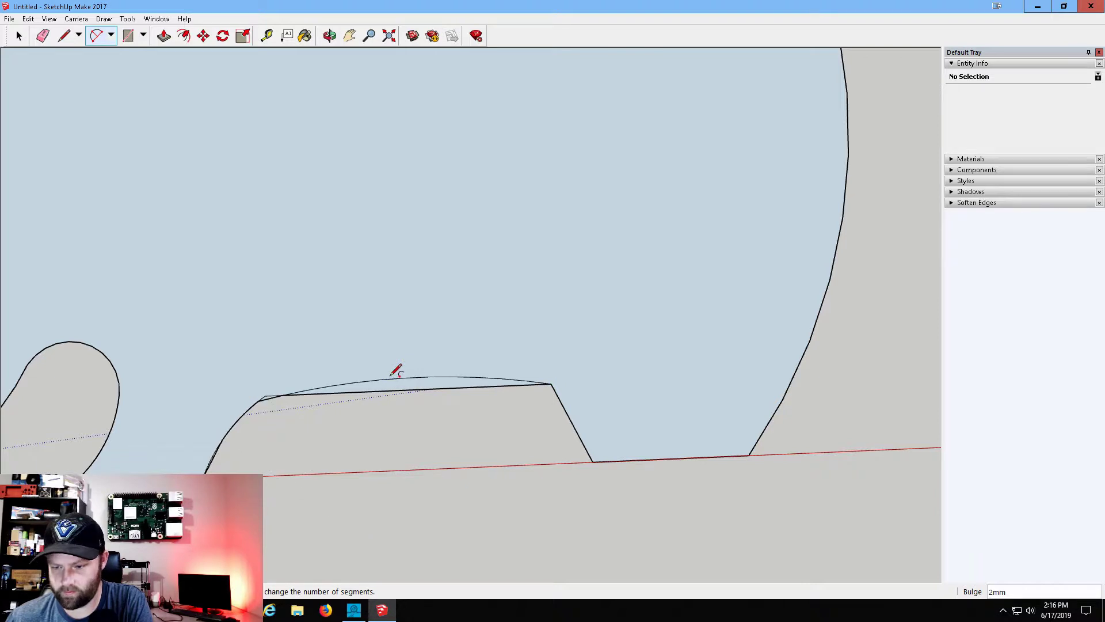
Erase the old straight belly edge and its leftover stub beside the front leg.
click(43, 36)
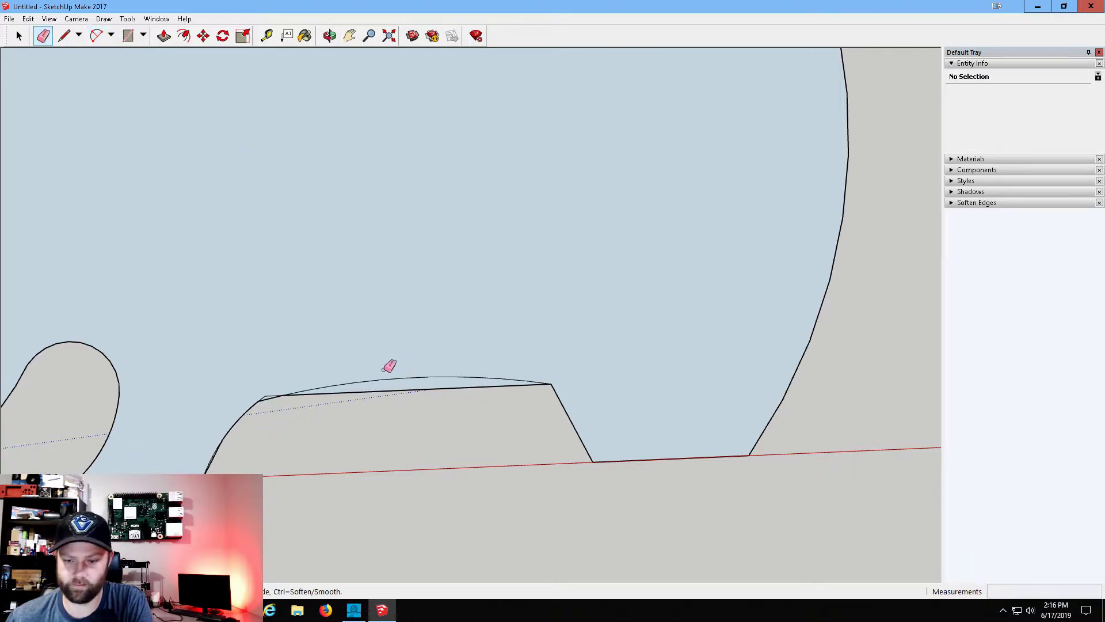
click(394, 391)
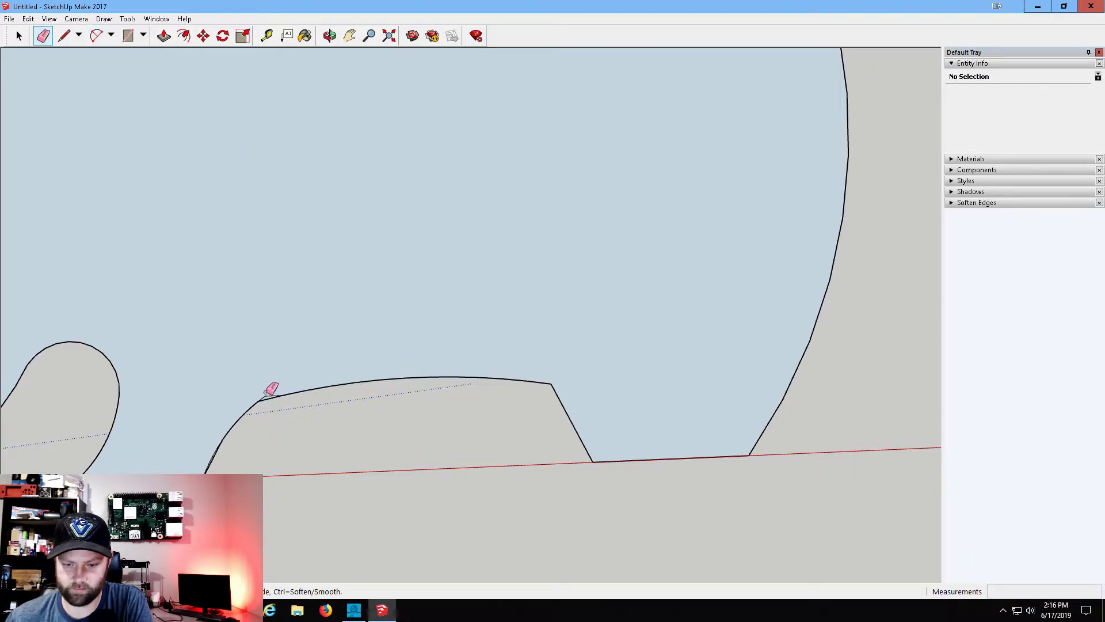
click(264, 396)
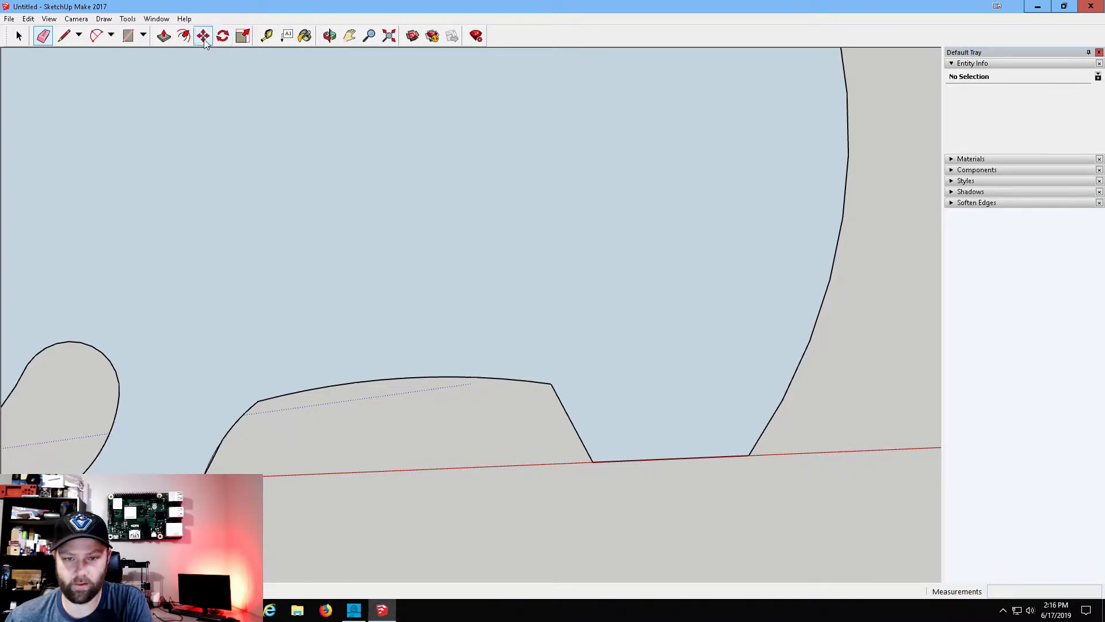
Try to draw an arc with a bulge of about 1 mm along the inner edge of the rear leg.
click(109, 36)
click(258, 401)
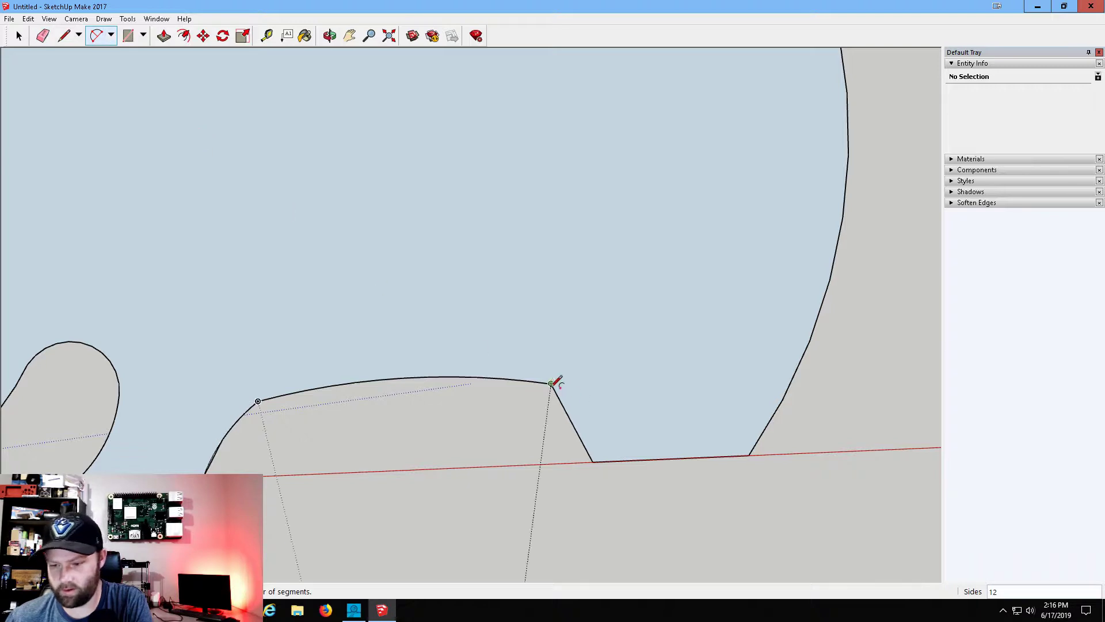
click(550, 383)
click(592, 460)
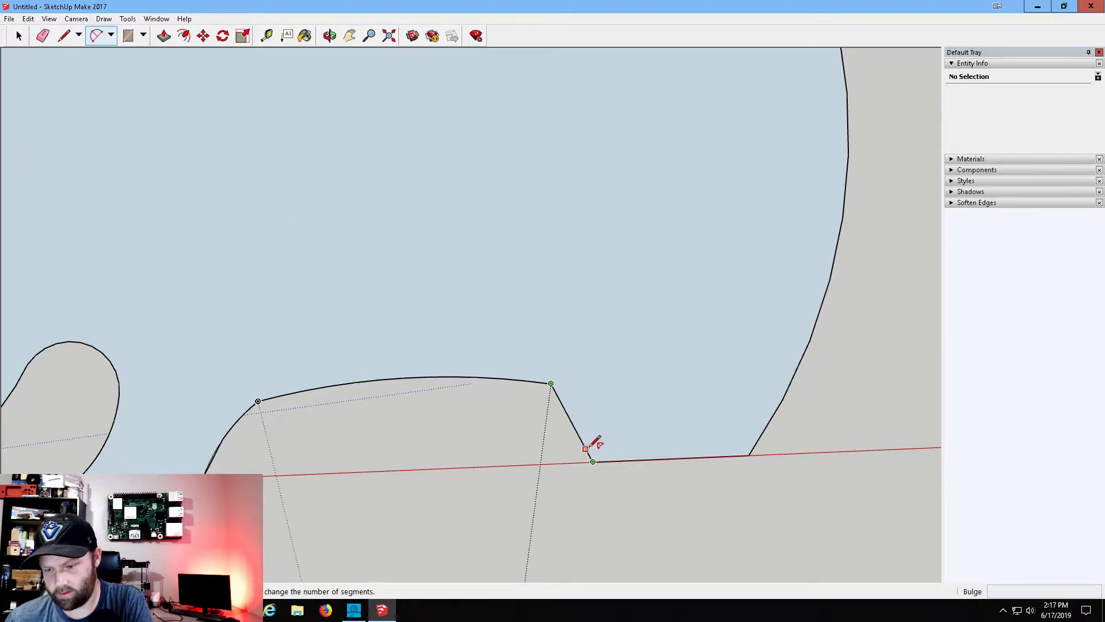
click(598, 444)
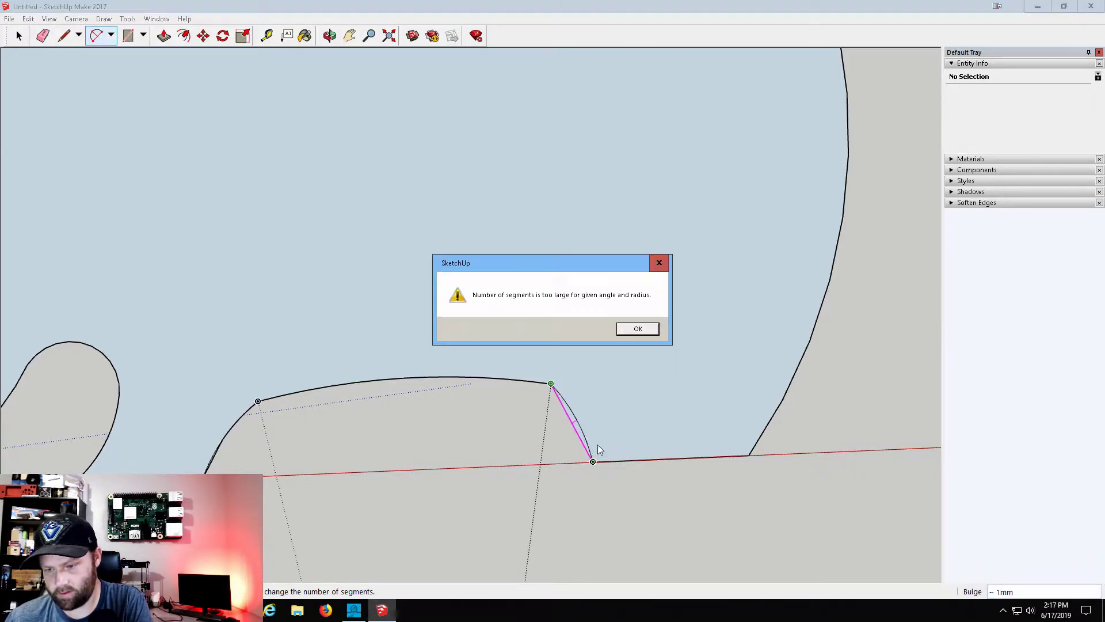
click(638, 329)
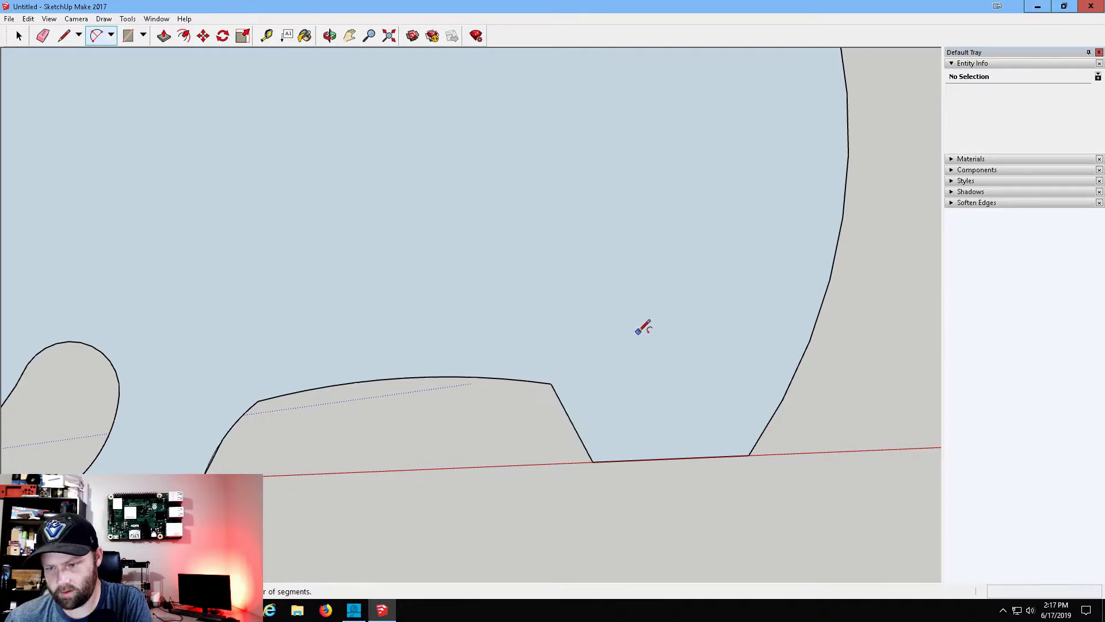
Draw an arc with a 1 mm bulge along the rear leg's inner edge, and erase the old straight edge beside it.
click(603, 461)
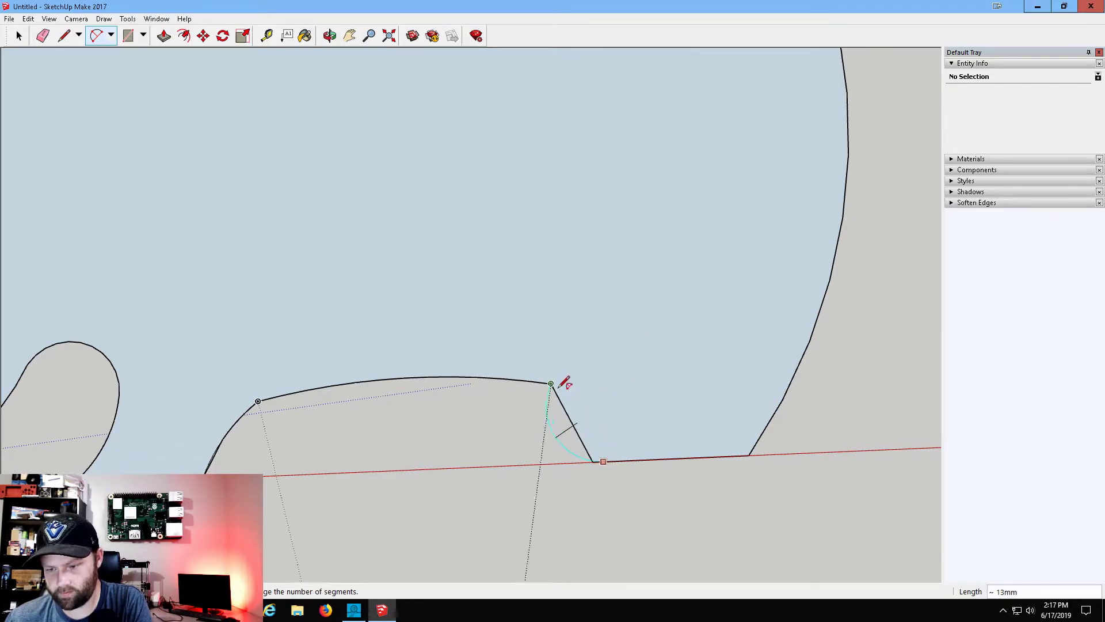
click(551, 383)
click(582, 398)
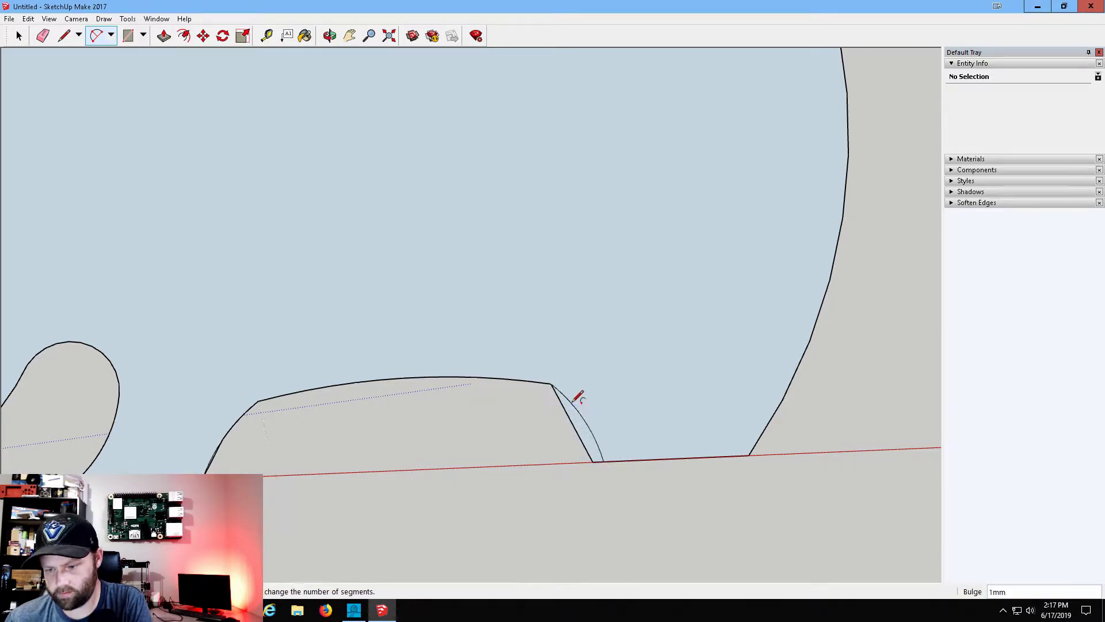
click(43, 36)
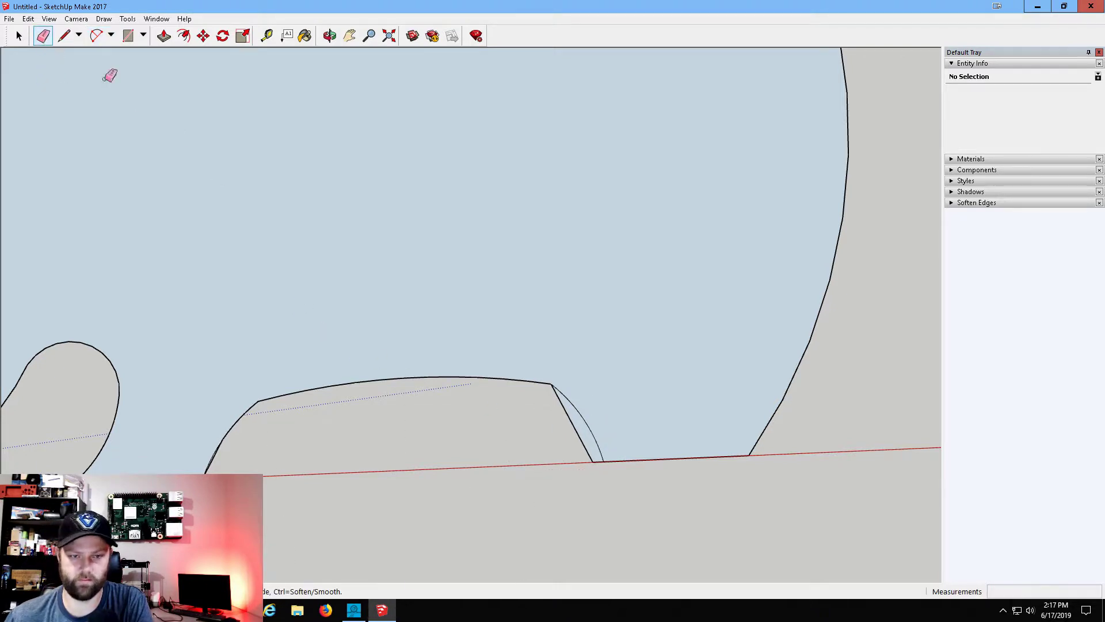
click(580, 440)
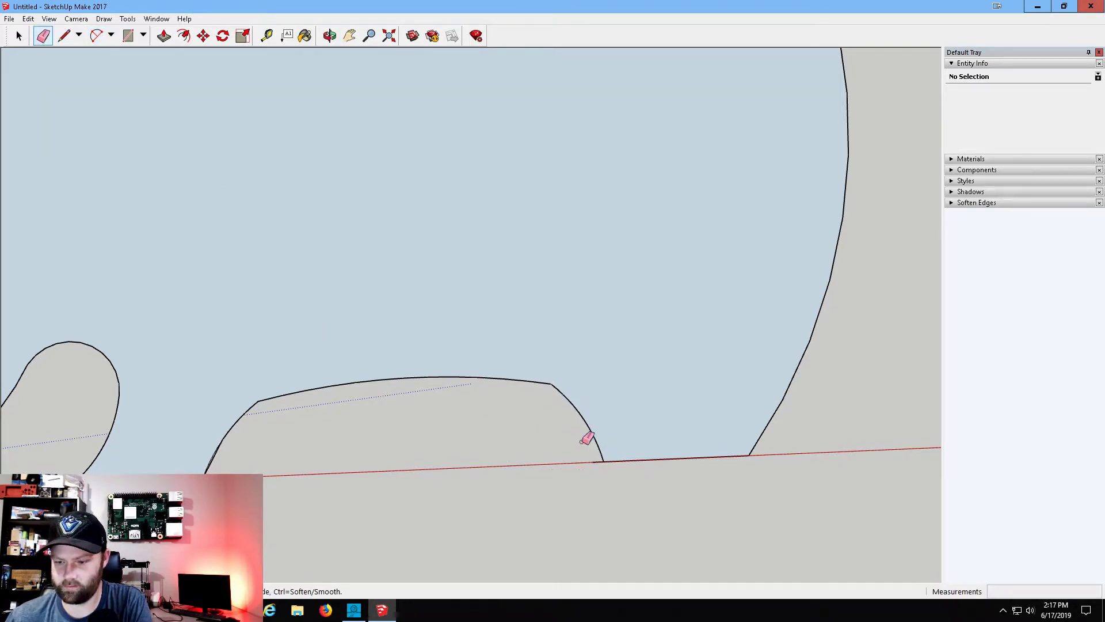
Erase the leftover straight edge beside the arc on the front leg's rear side.
scroll(565, 390, up, 6)
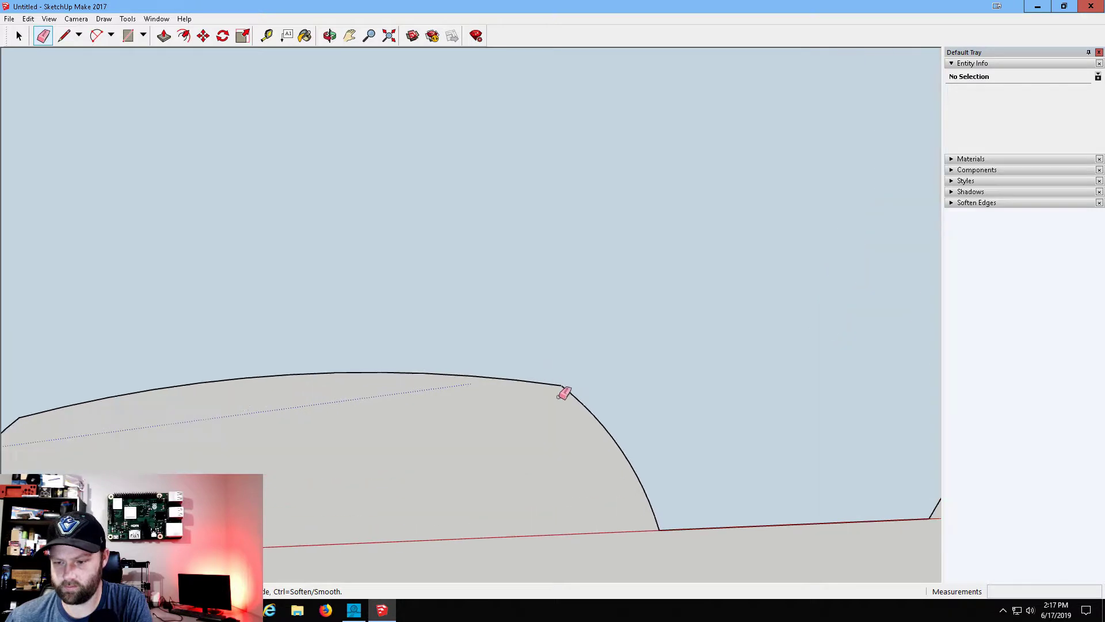
scroll(553, 378, up, 6)
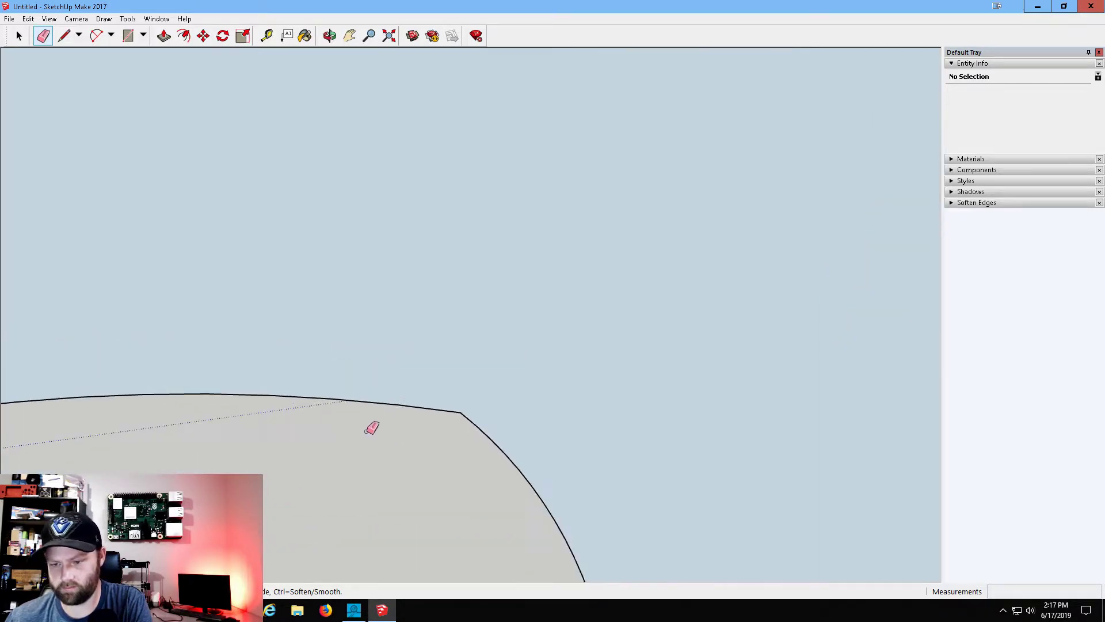
click(350, 36)
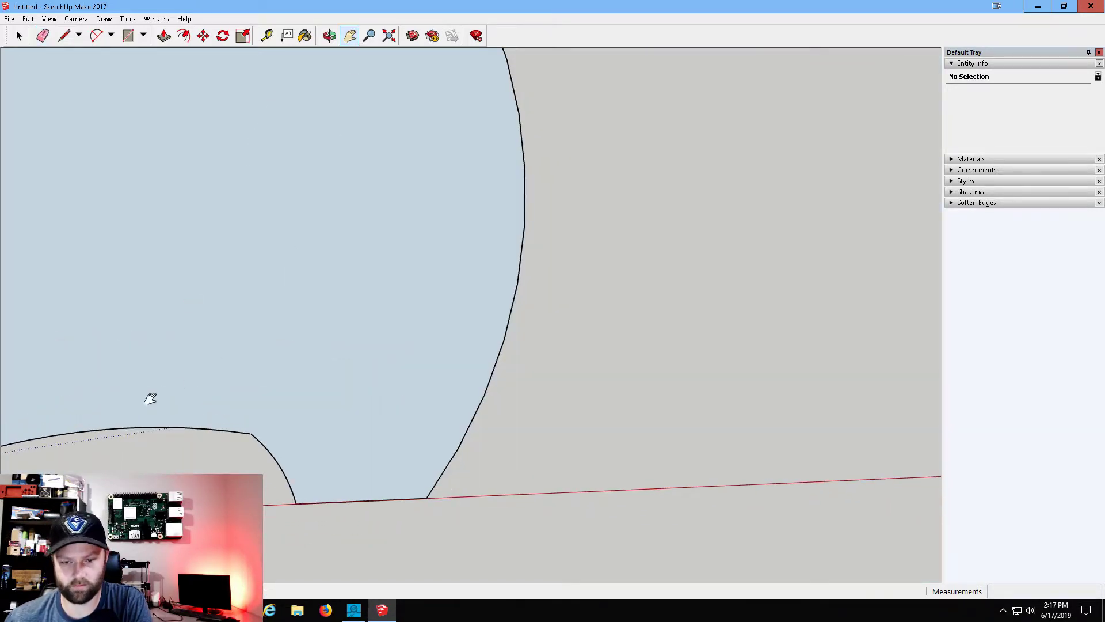
mouse_move(153, 395)
mouse_down()
mouse_move(703, 304)
mouse_move(727, 283)
mouse_up()
scroll(557, 395, up, 3)
scroll(535, 362, up, 2)
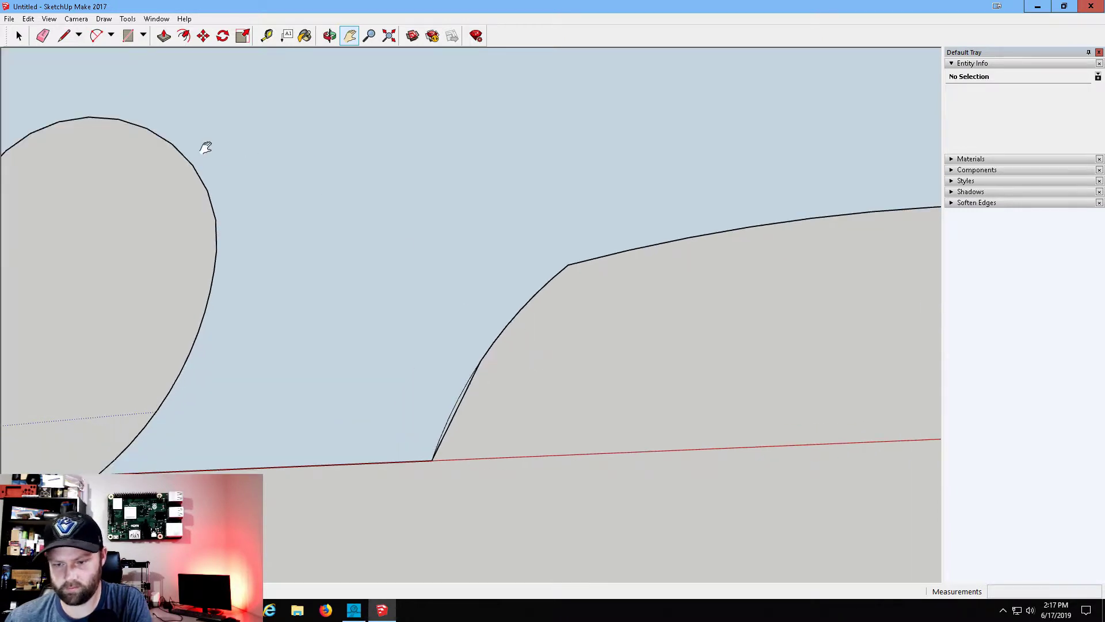
click(43, 36)
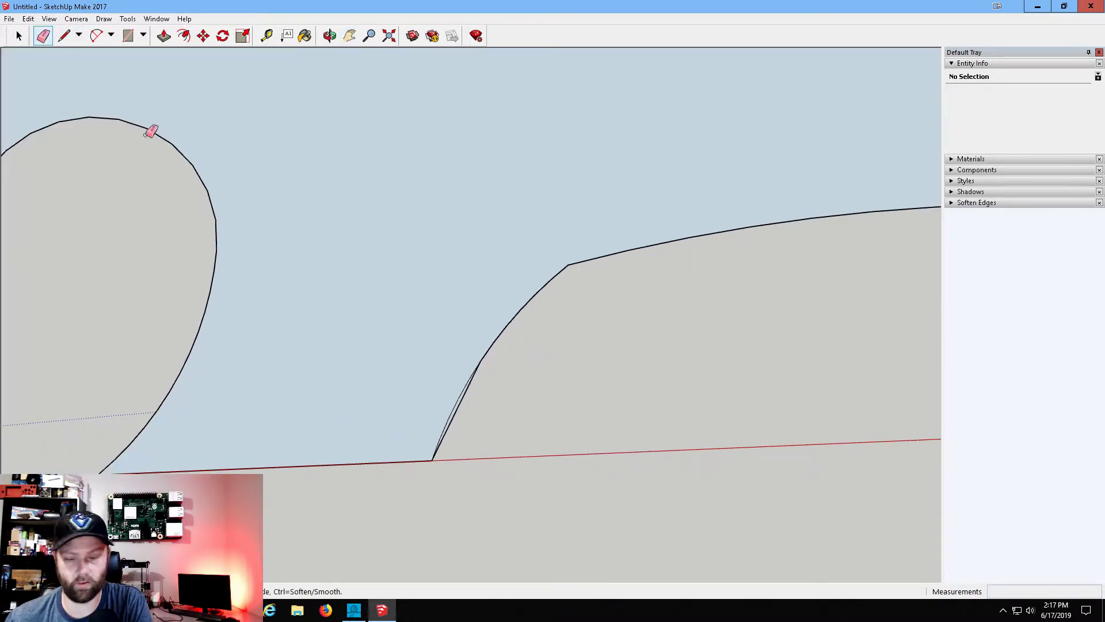
click(457, 416)
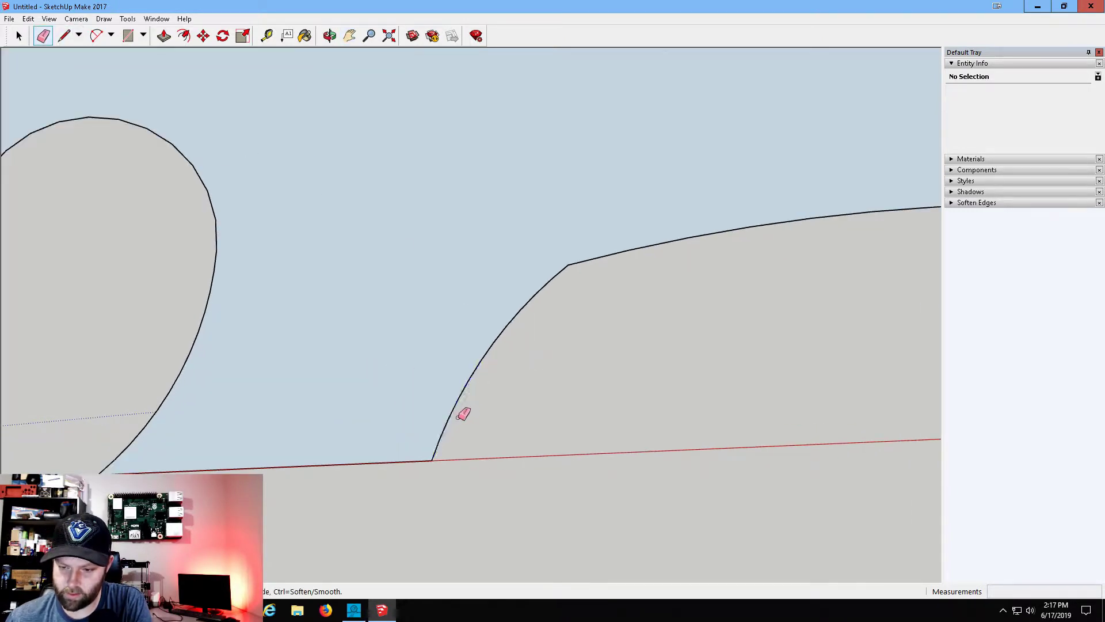
Draw an arc with an 11 mm bulge from the front end of the back's straight edge down to the base of the trunk.
scroll(514, 236, down, 5)
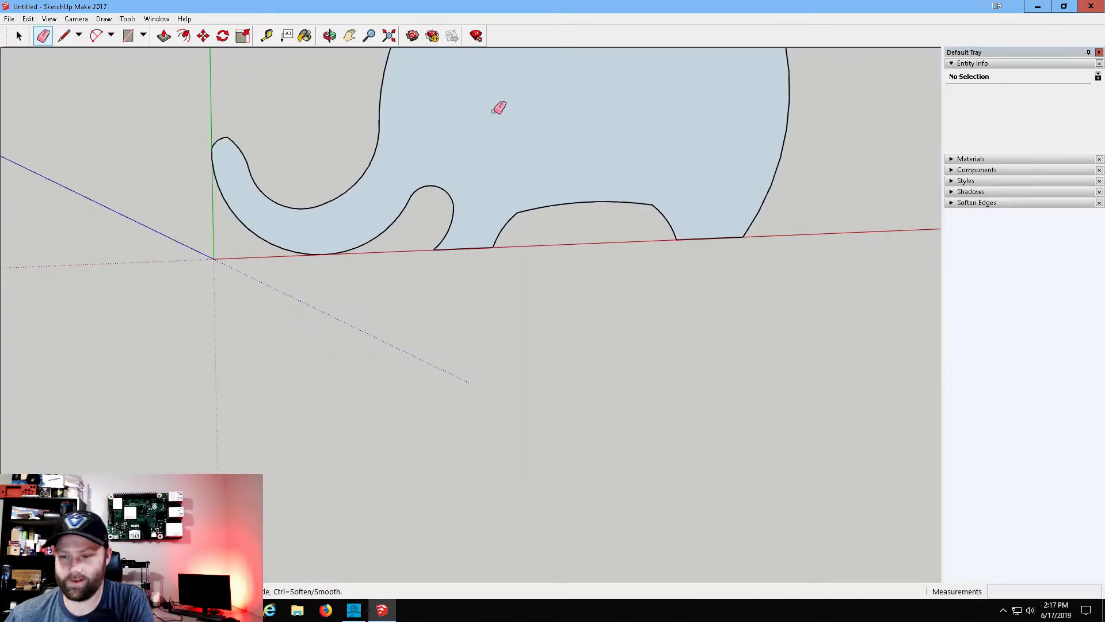
click(349, 36)
mouse_move(622, 157)
mouse_down()
mouse_move(620, 278)
mouse_move(564, 399)
mouse_up()
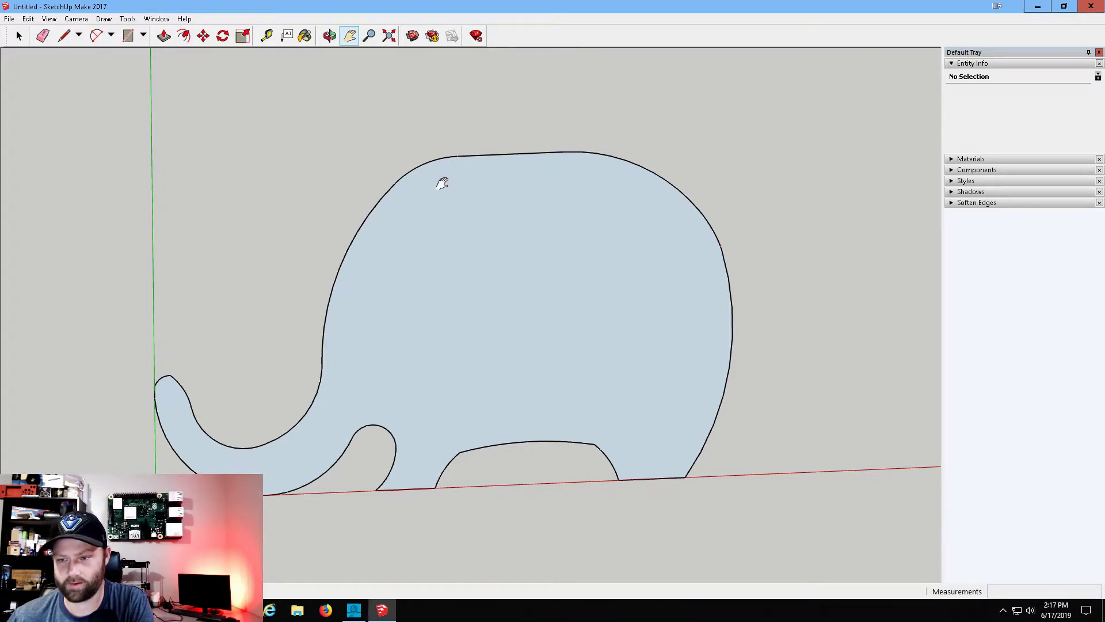
click(96, 36)
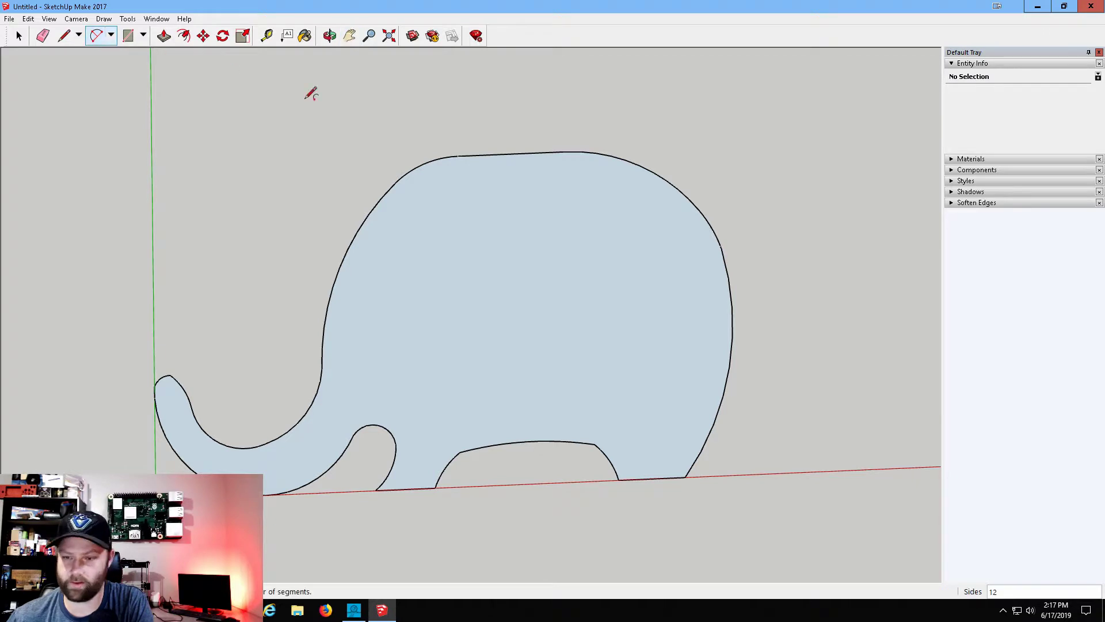
click(457, 156)
click(399, 179)
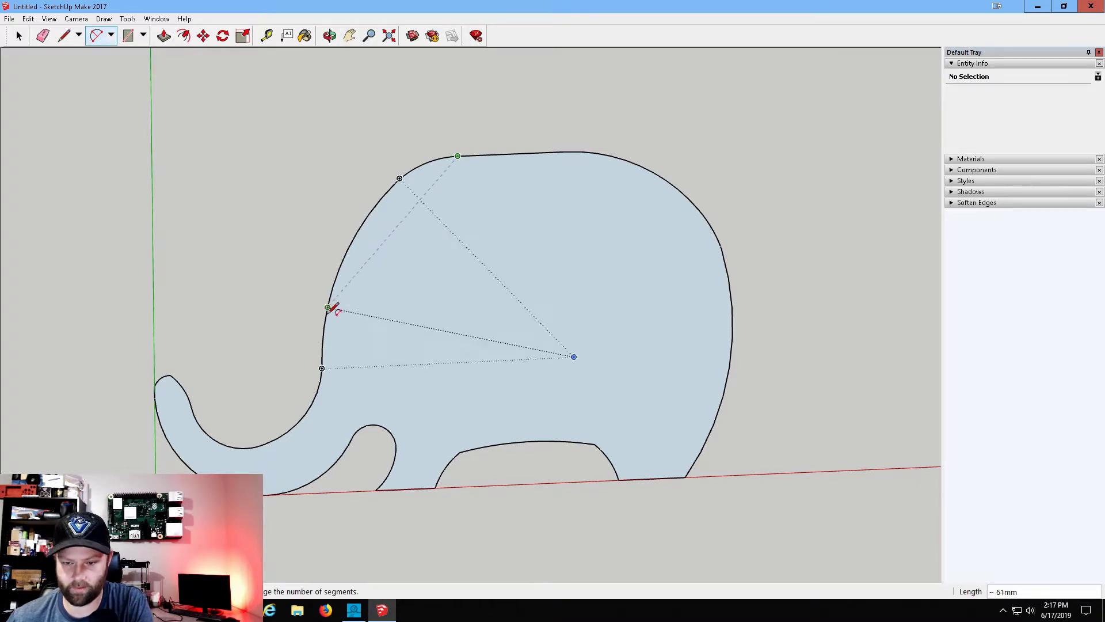
click(321, 381)
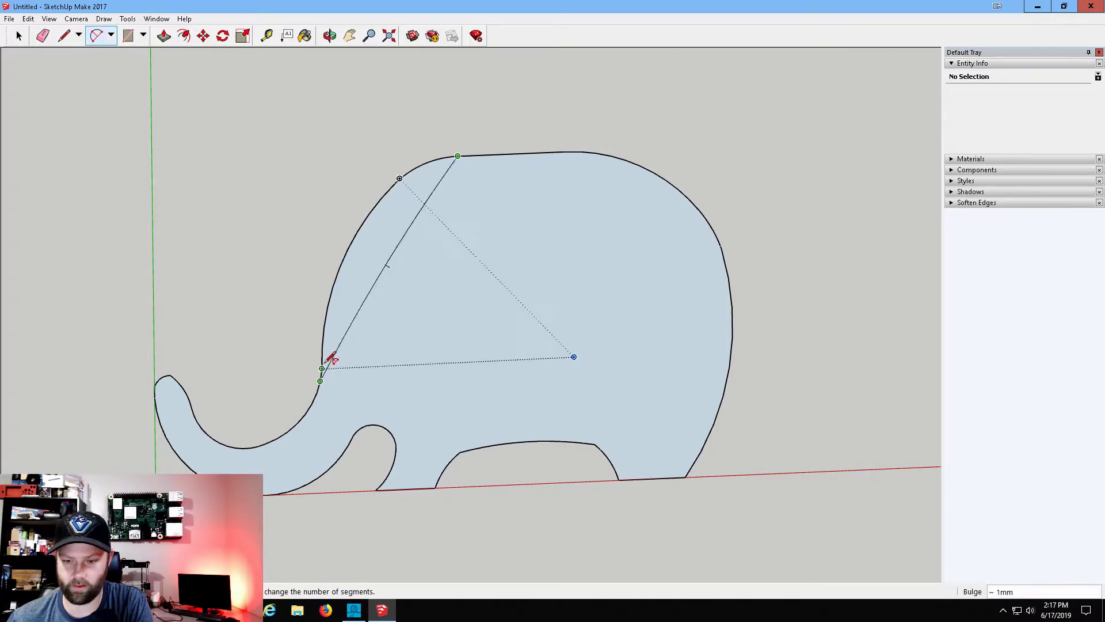
click(347, 268)
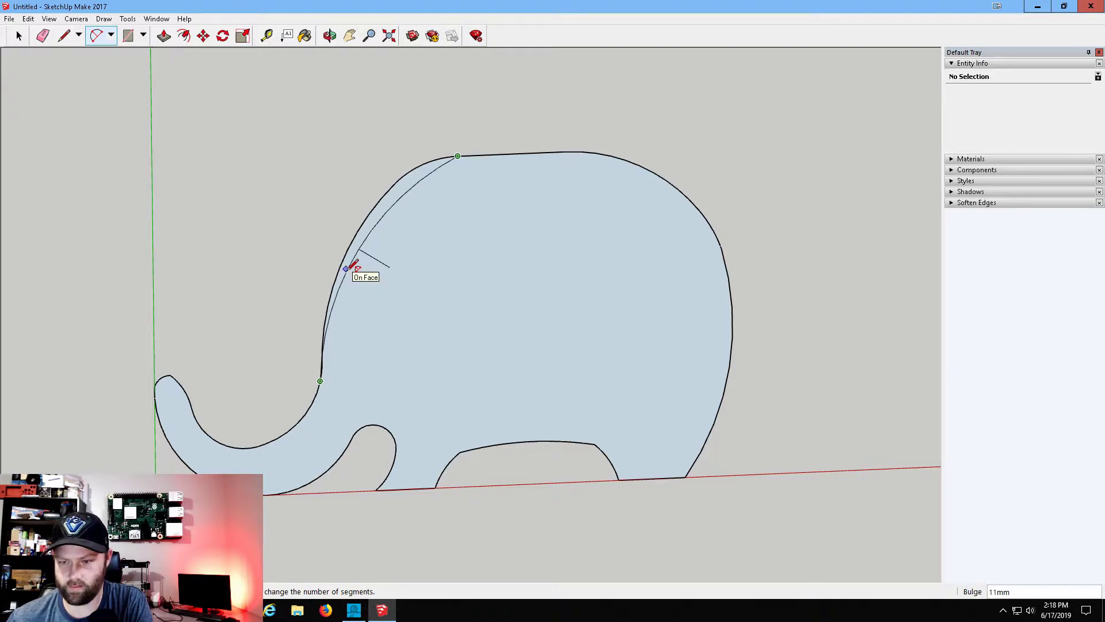
click(347, 268)
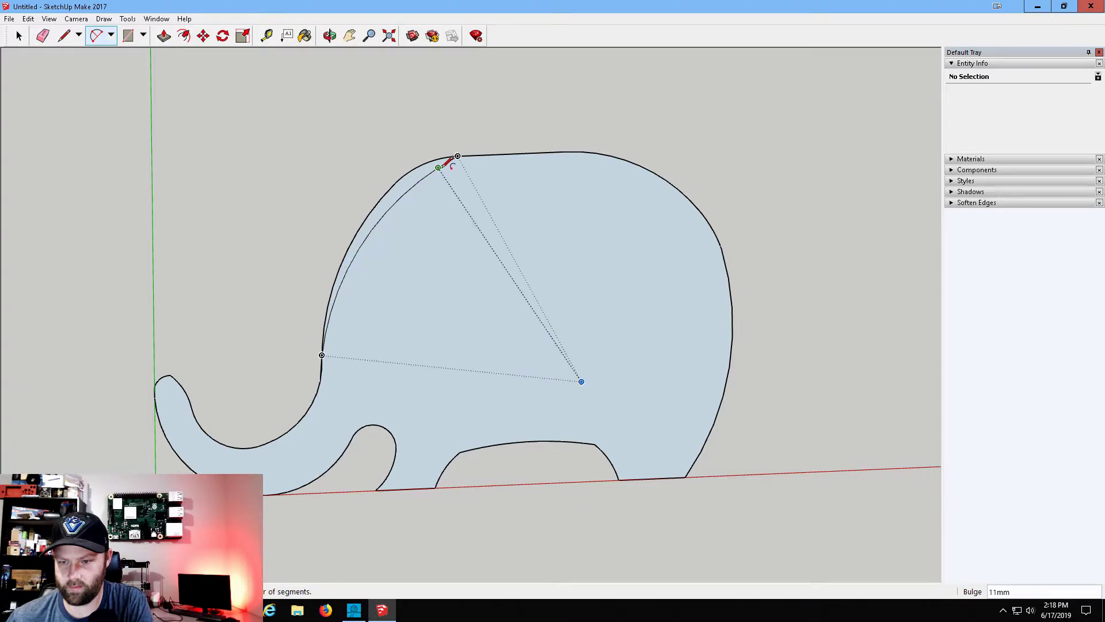
Try to round the corner between the new head arc and the back with a small tangent arc.
click(449, 162)
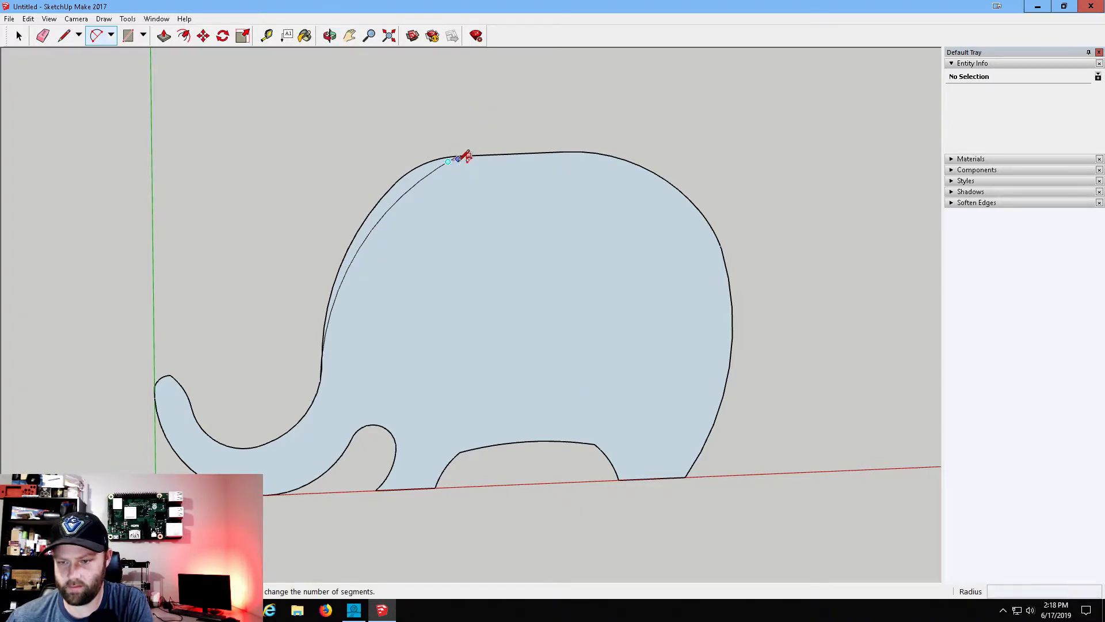
double_click(464, 153)
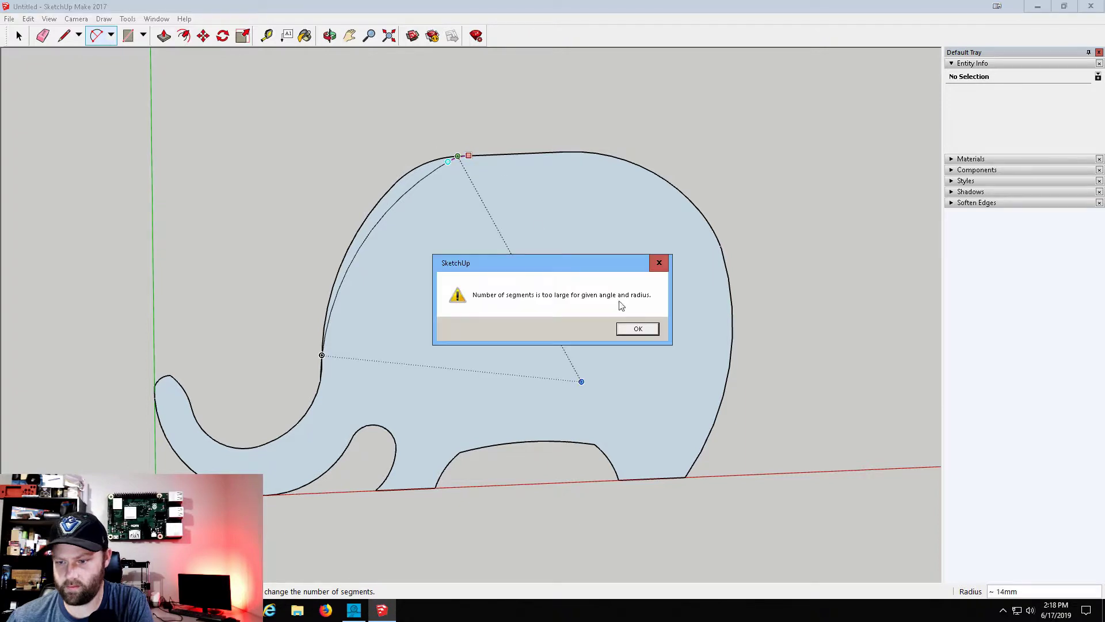
click(633, 328)
scroll(489, 168, up, 5)
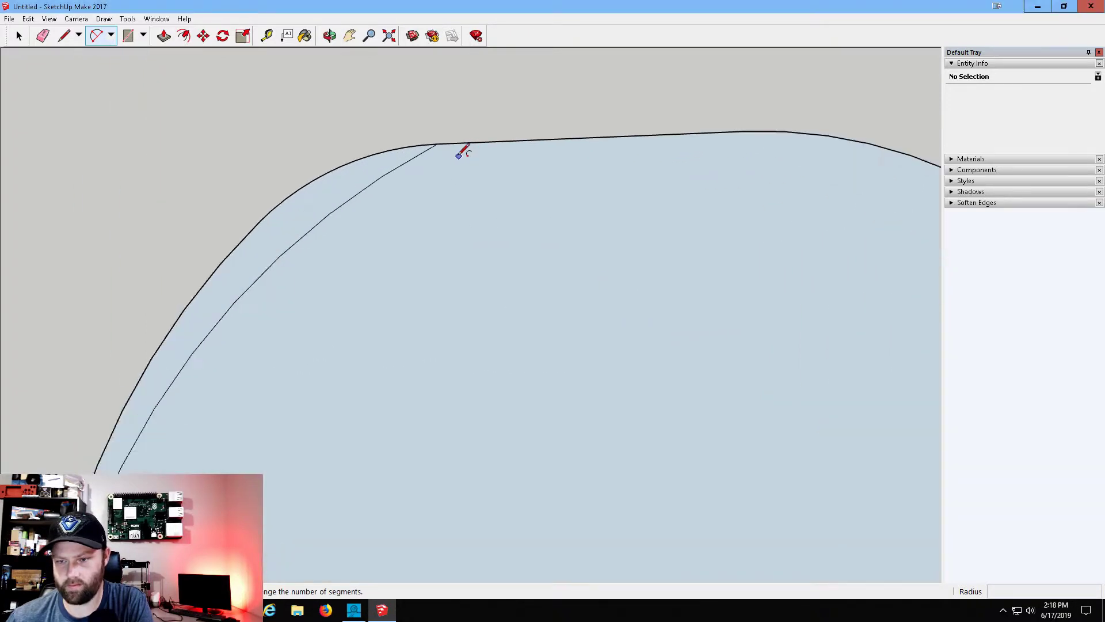
click(415, 154)
click(466, 138)
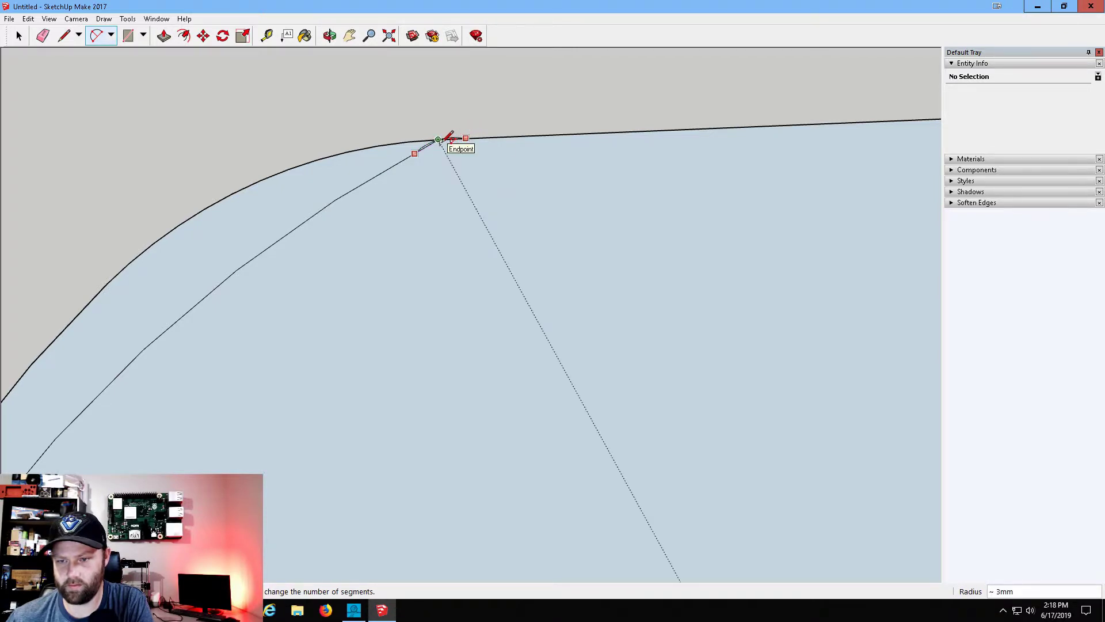
click(447, 140)
click(636, 328)
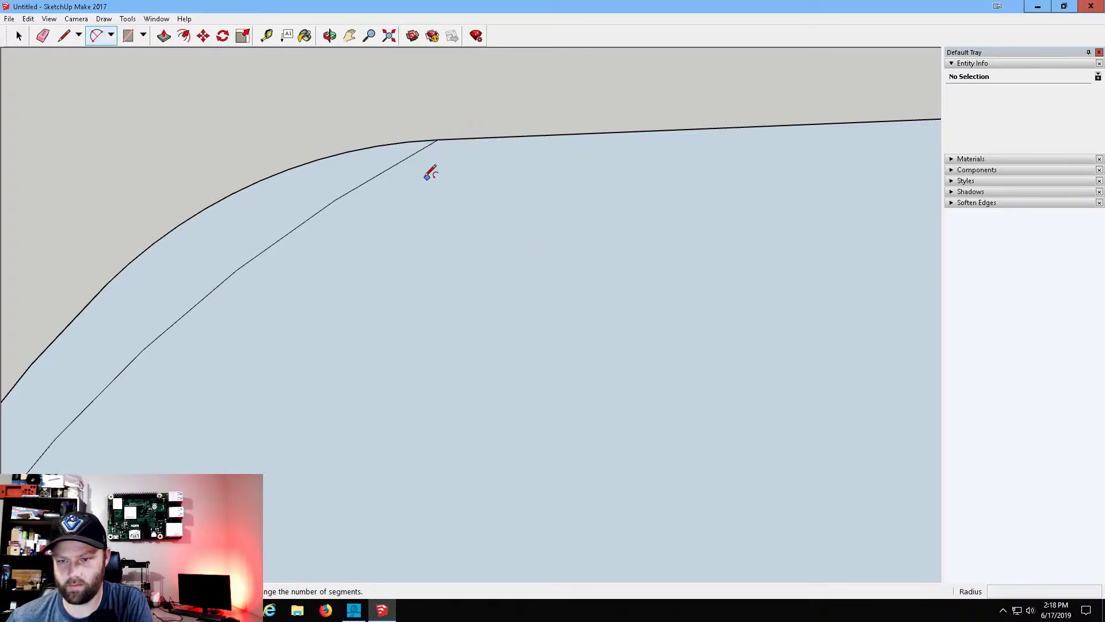
Try to bridge the corner between the head arc and the back with a slightly longer arc.
click(387, 169)
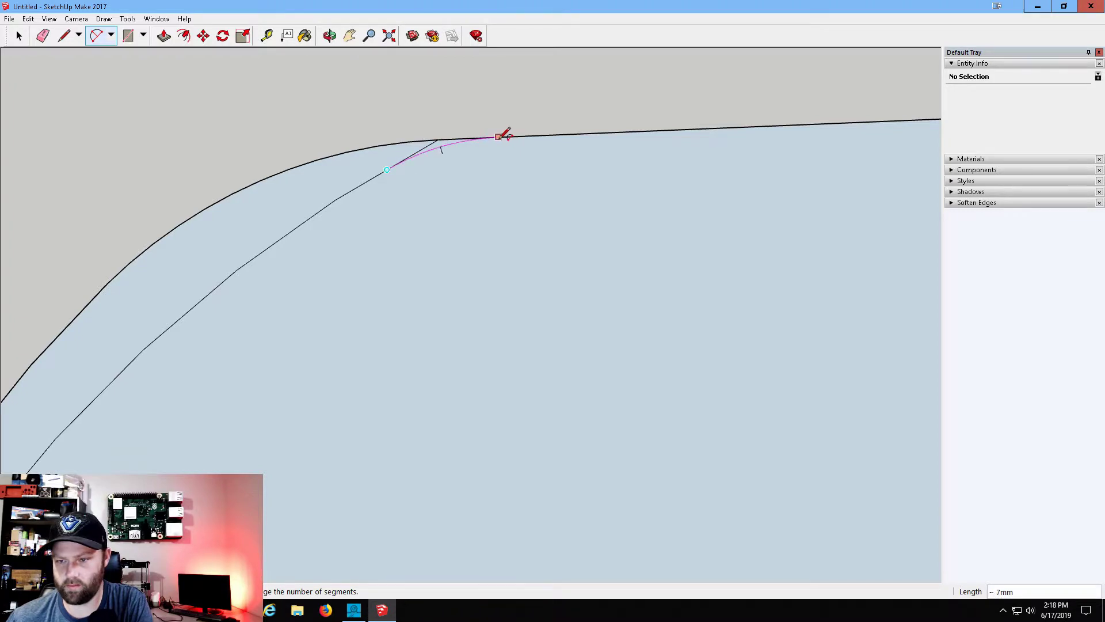
click(471, 138)
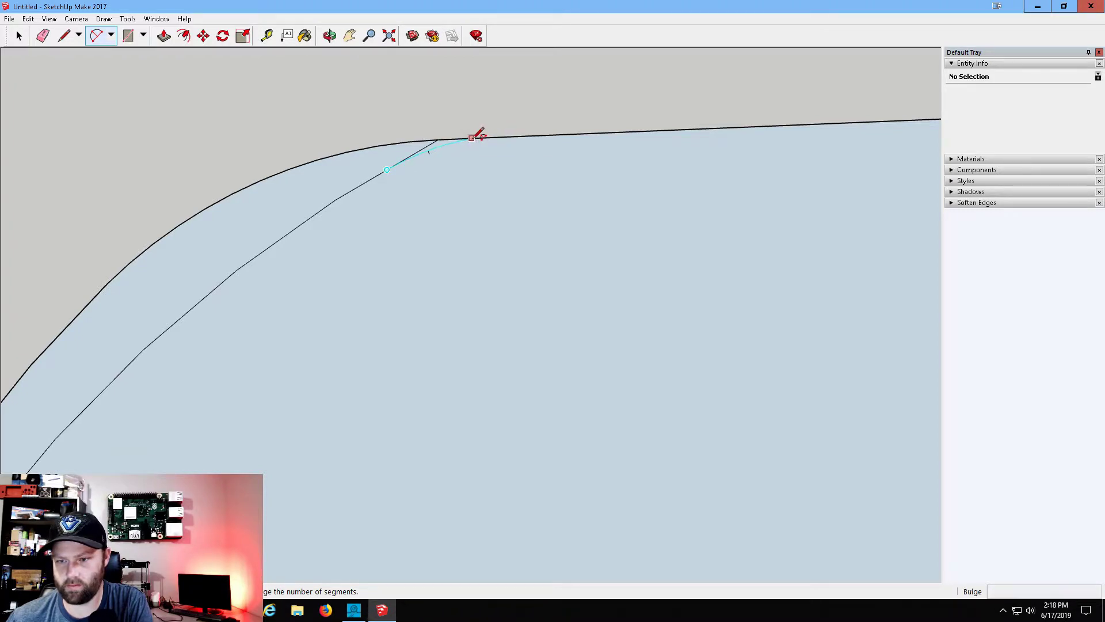
click(438, 139)
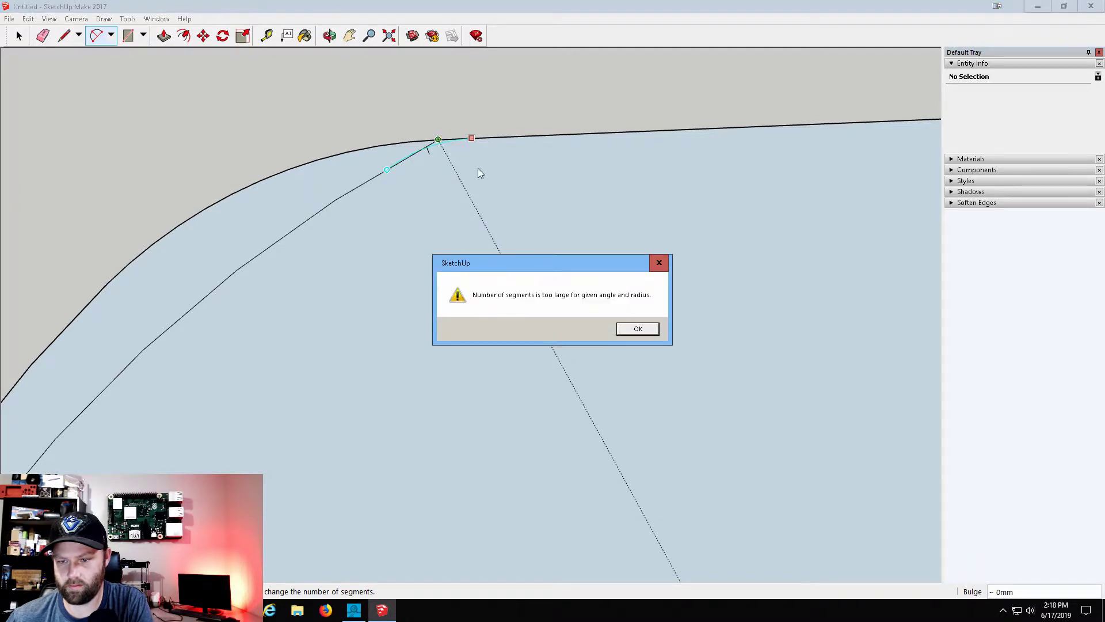
click(637, 328)
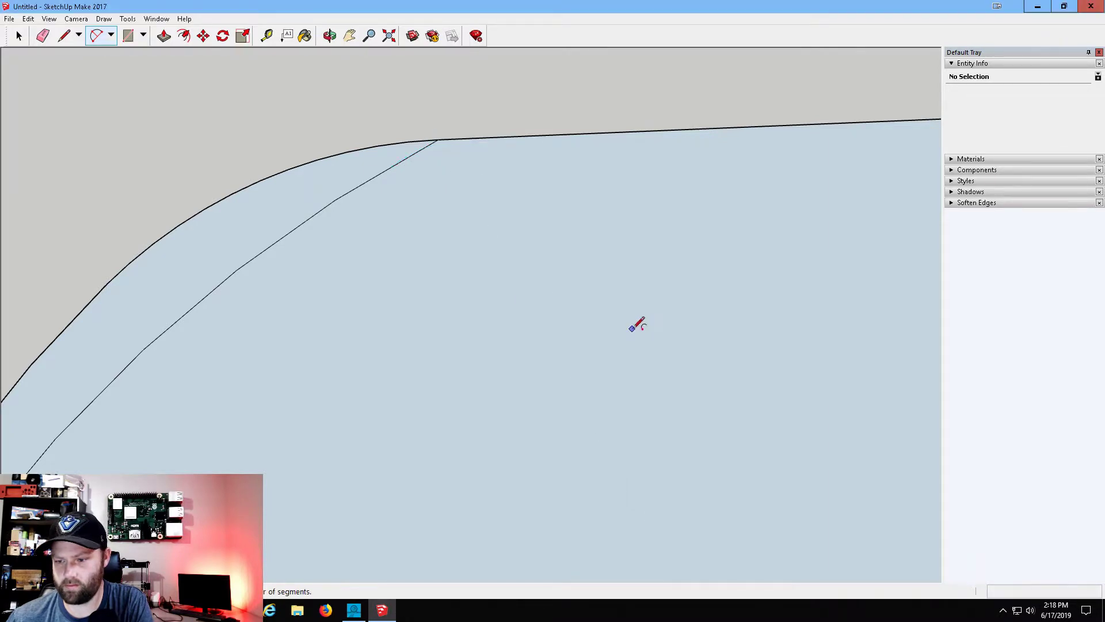
click(336, 199)
click(498, 137)
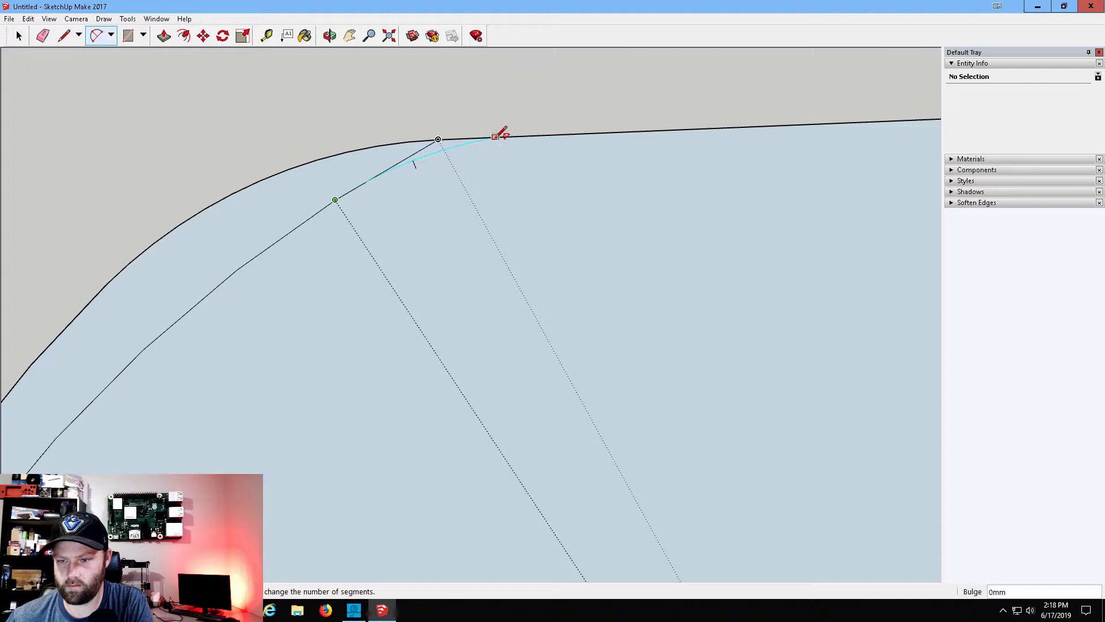
click(467, 141)
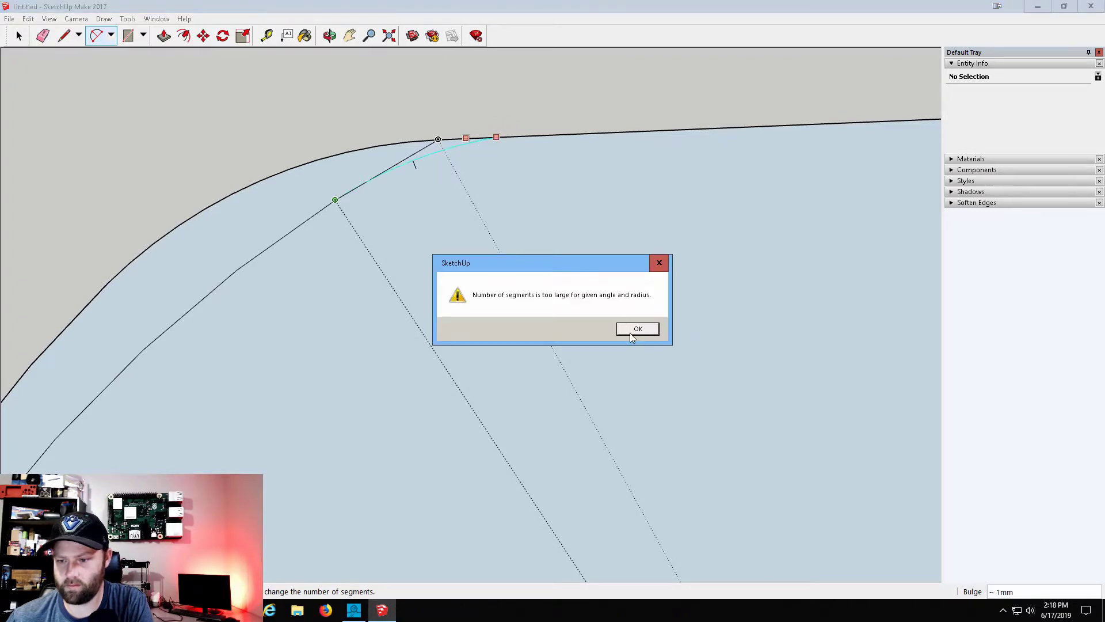
click(631, 334)
Draw an arc with a bulge of about 2 mm from the head arc's second vertex before the corner to the back's straight edge.
click(438, 139)
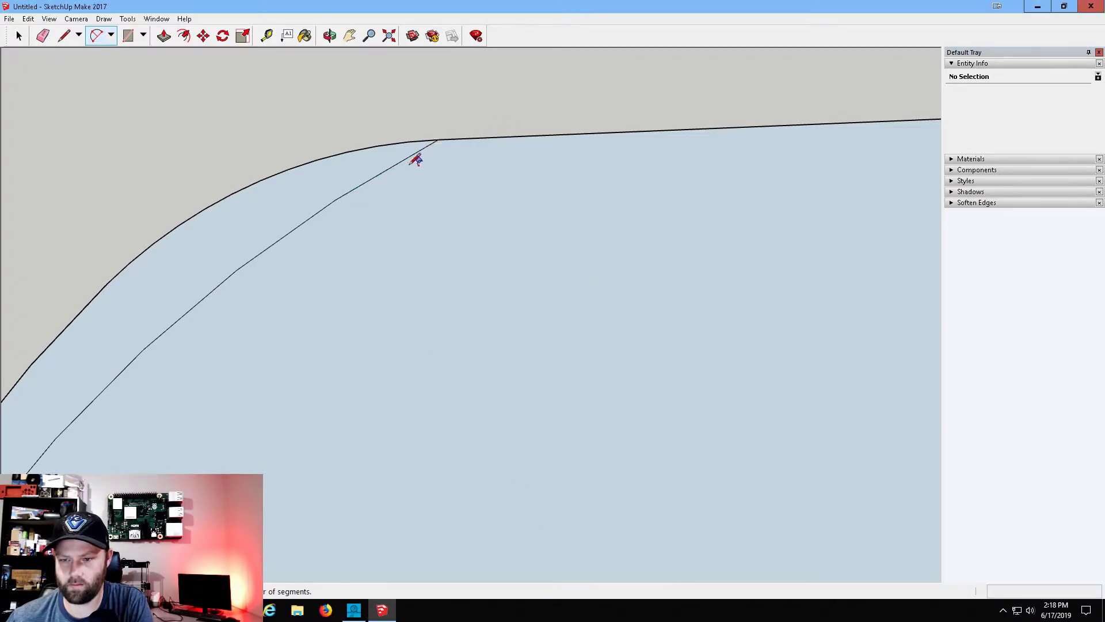
click(236, 270)
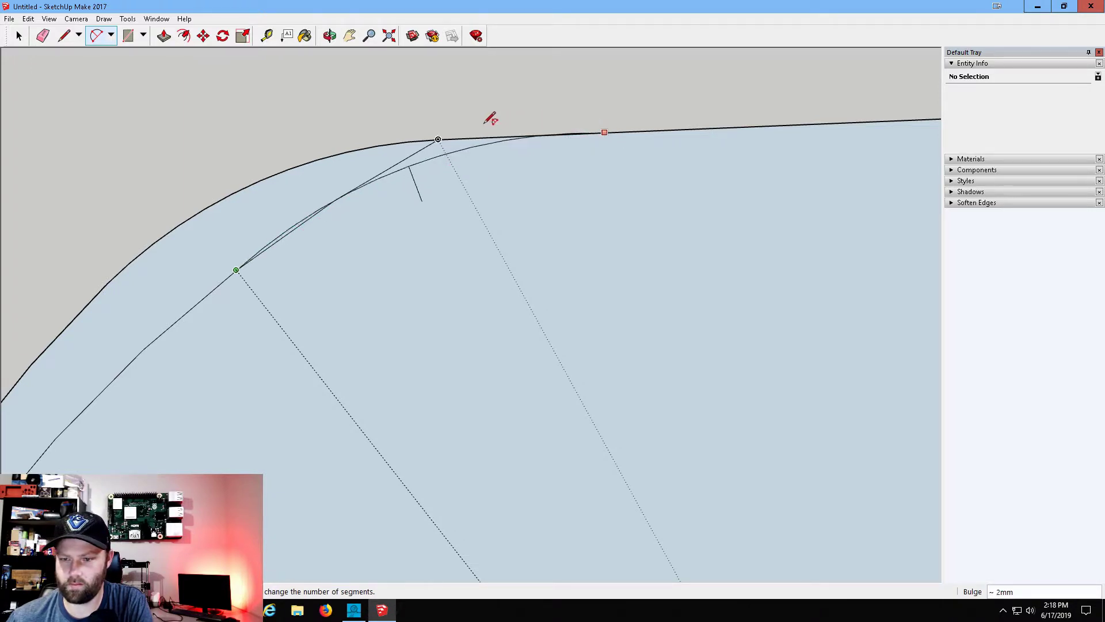
click(515, 137)
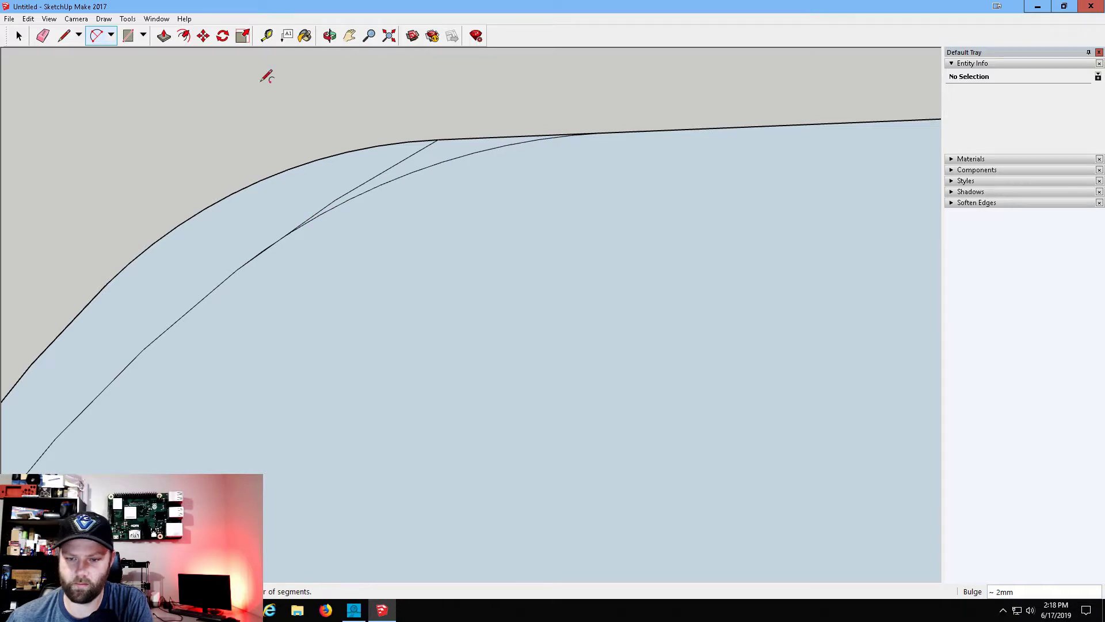
Erase the leftover corner edges and the old outer head outline outside the new arcs.
click(42, 36)
drag(444, 137, 385, 140)
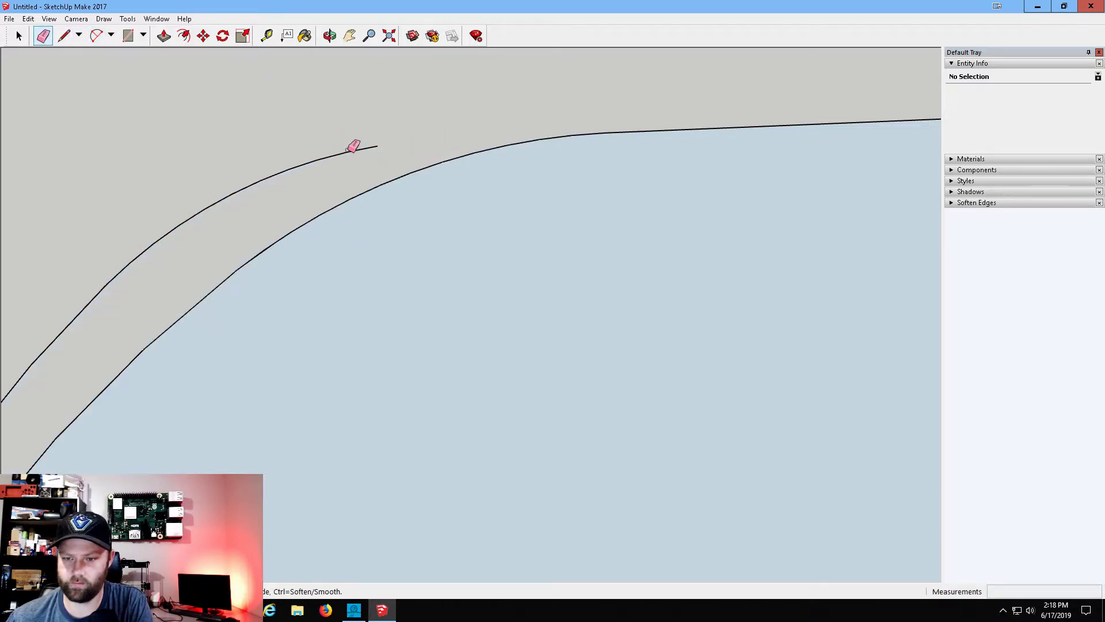
click(282, 159)
scroll(345, 153, down, 2)
scroll(291, 199, down, 3)
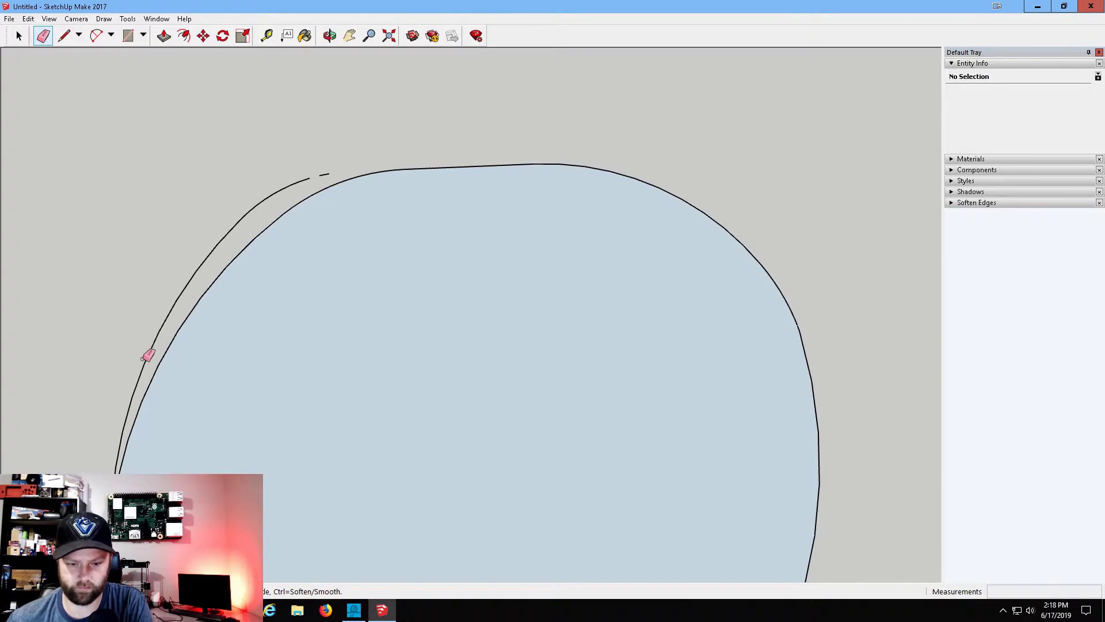
mouse_move(148, 355)
mouse_down()
mouse_move(190, 278)
mouse_move(253, 208)
mouse_move(331, 170)
mouse_move(247, 205)
mouse_move(272, 194)
mouse_move(259, 202)
mouse_up()
scroll(223, 223, down, 5)
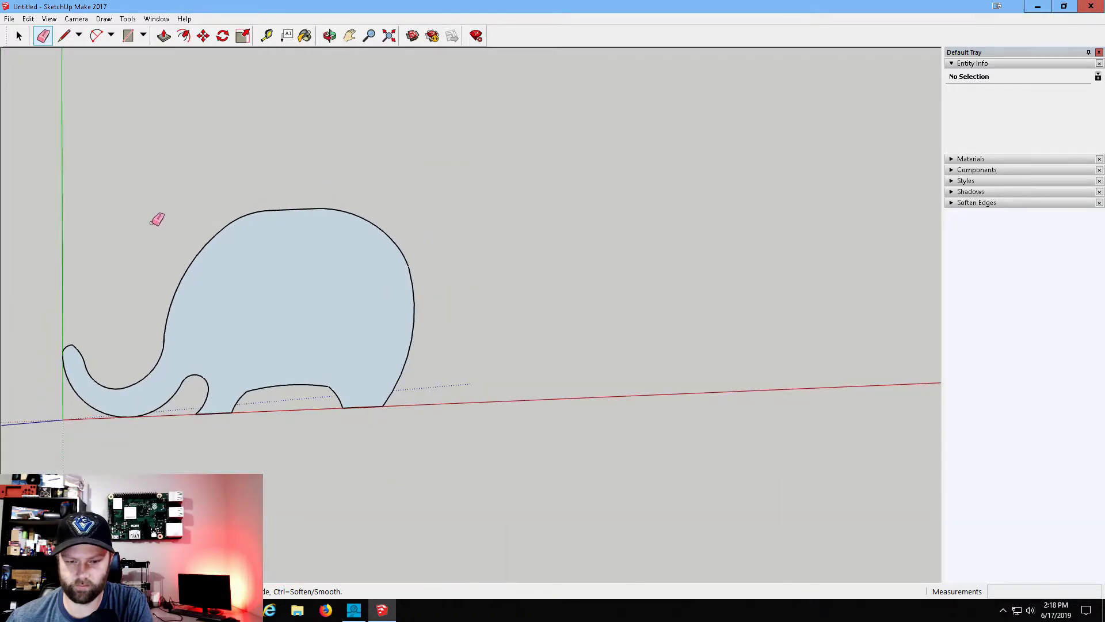
scroll(286, 220, up, 3)
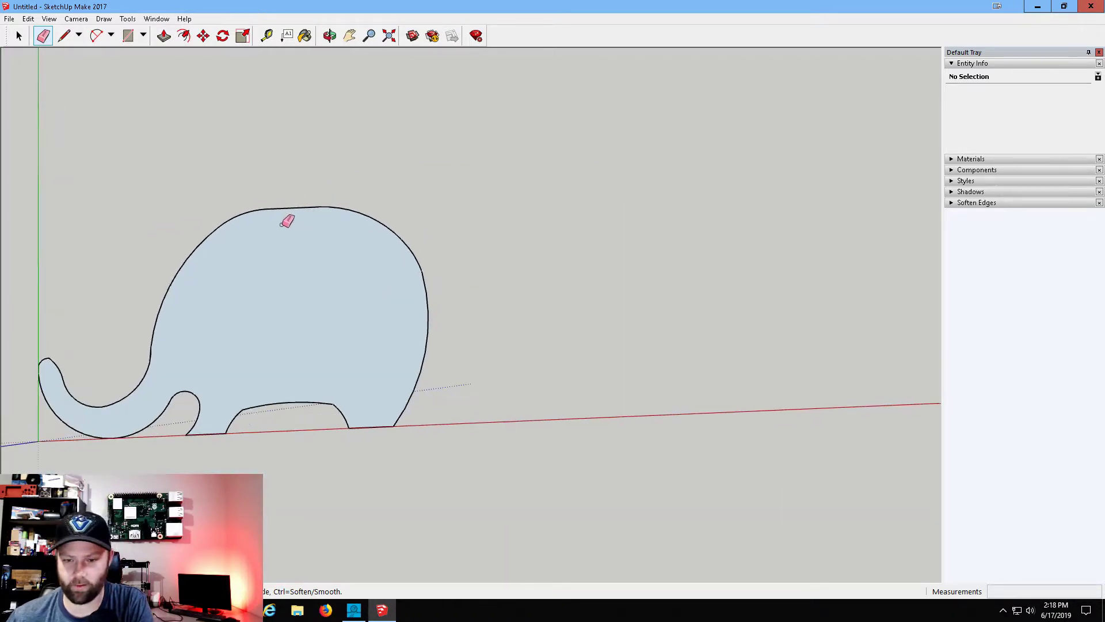
Try a circle of 3 mm radius as the elephant's eye on the head near the forehead outline, and undo it.
scroll(253, 211, down, 2)
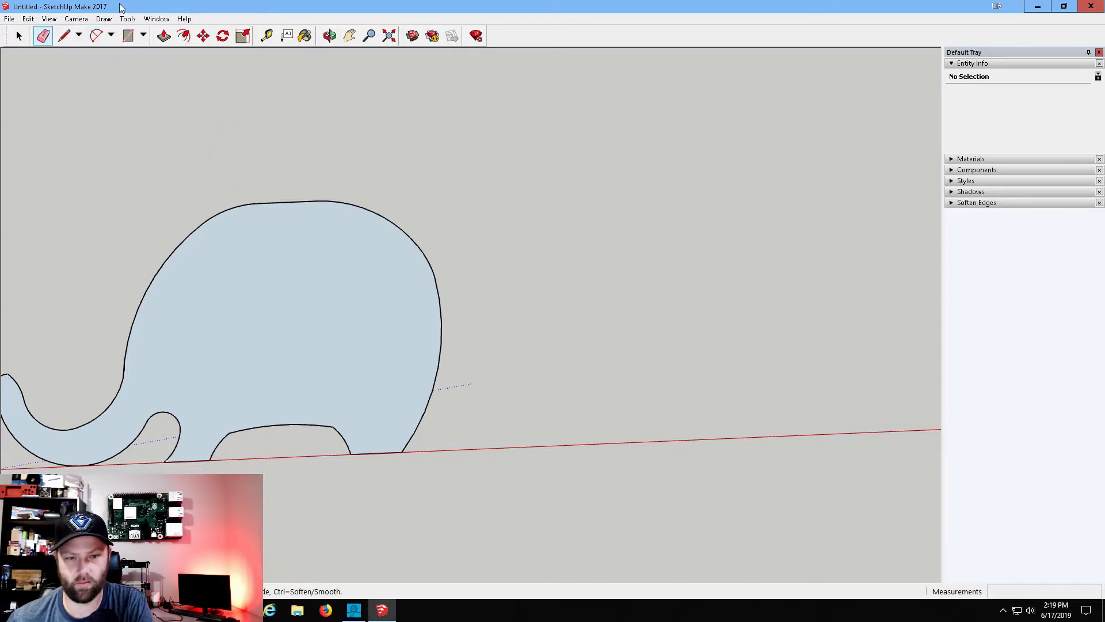
click(350, 36)
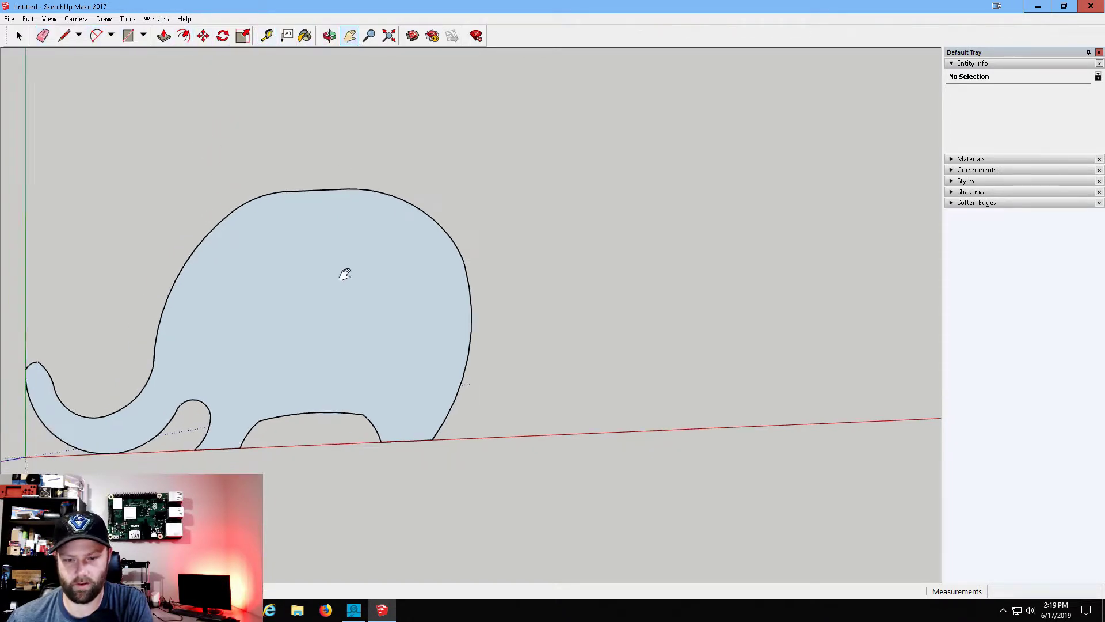
mouse_move(345, 271)
mouse_down()
mouse_move(506, 235)
mouse_move(386, 290)
mouse_up()
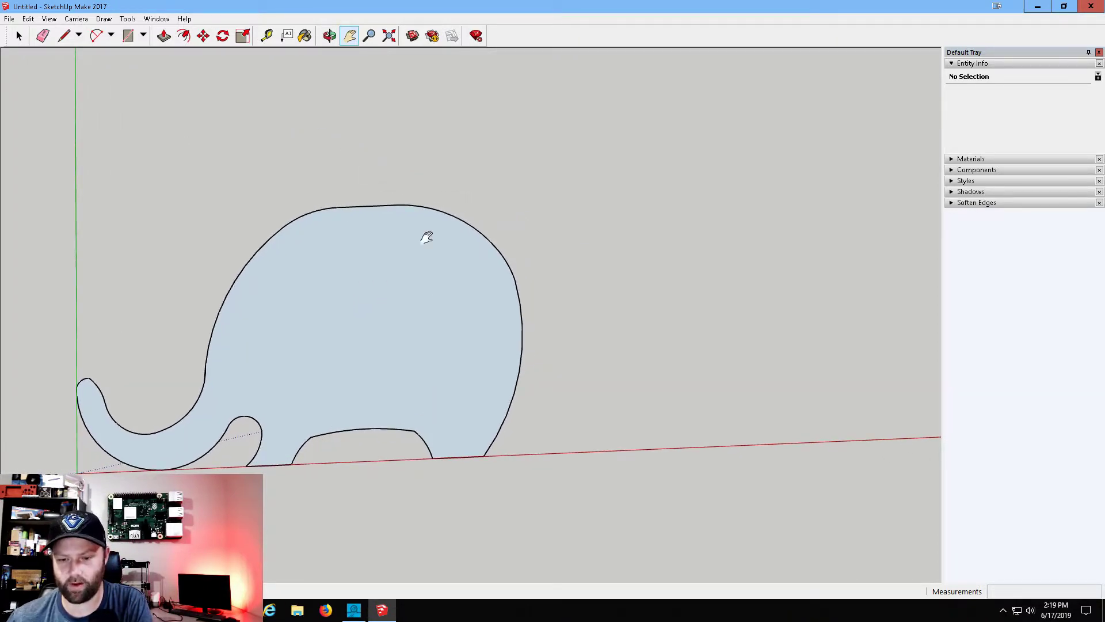
middle_drag(343, 320, 394, 408)
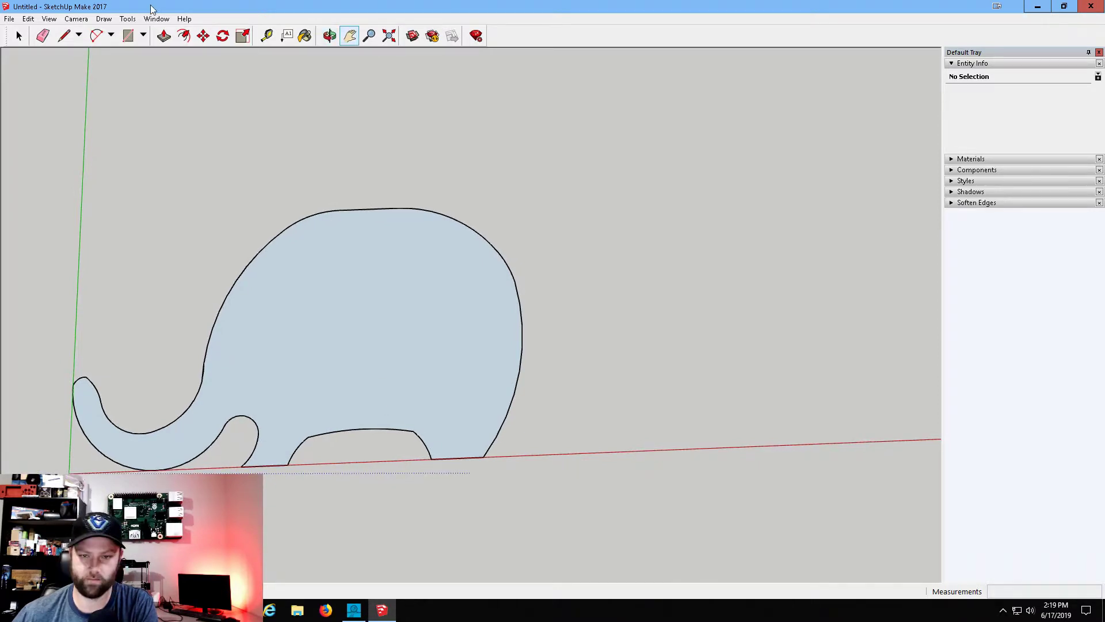
click(143, 36)
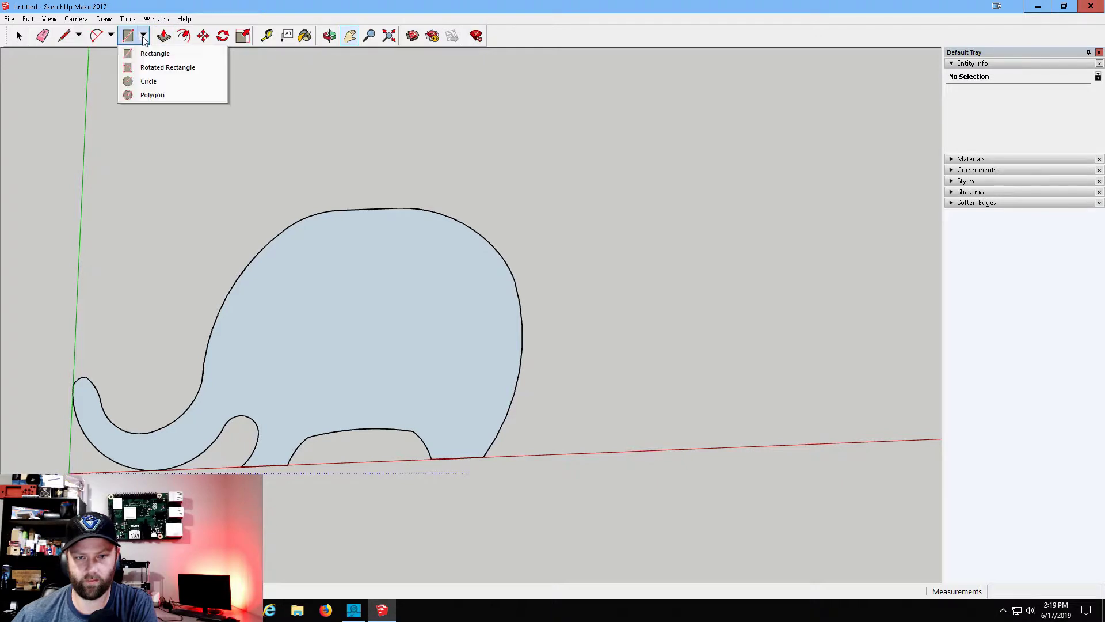
click(151, 85)
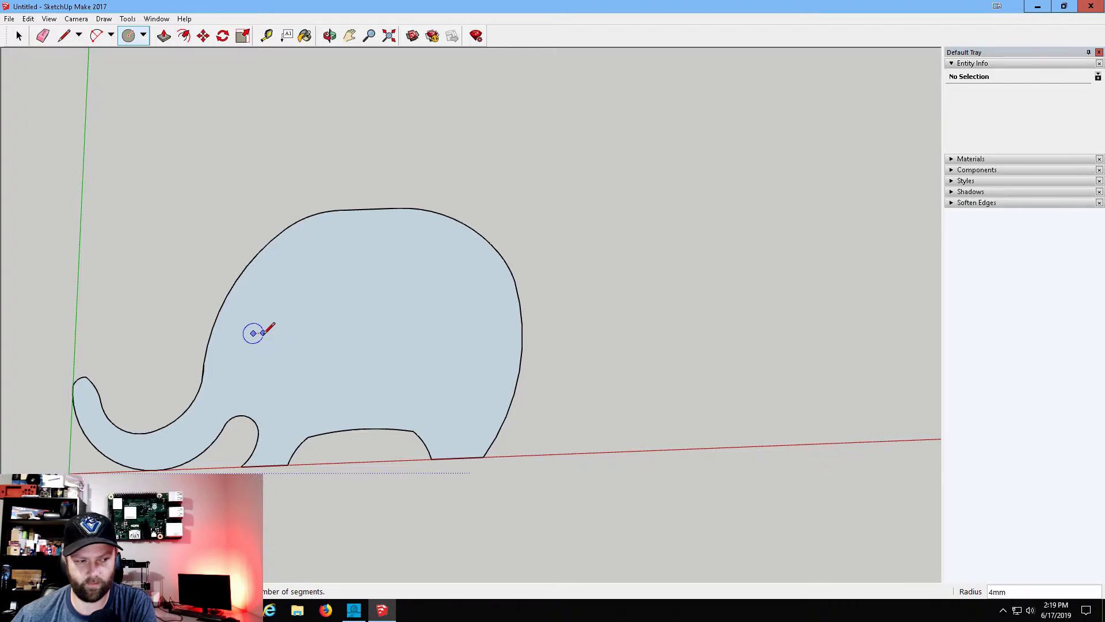
click(253, 333)
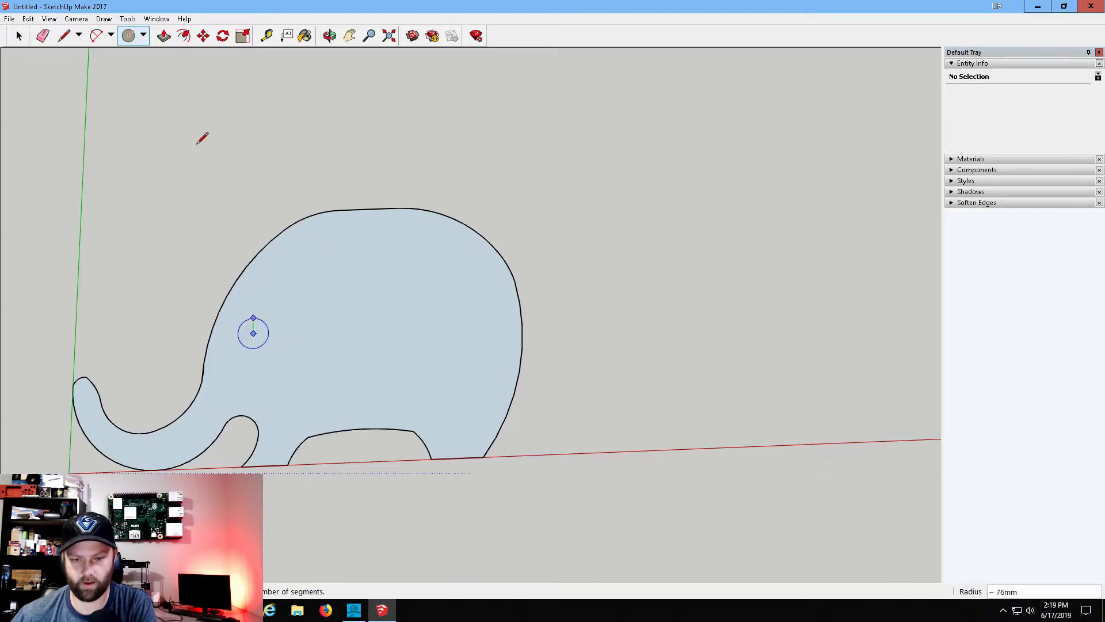
click(128, 36)
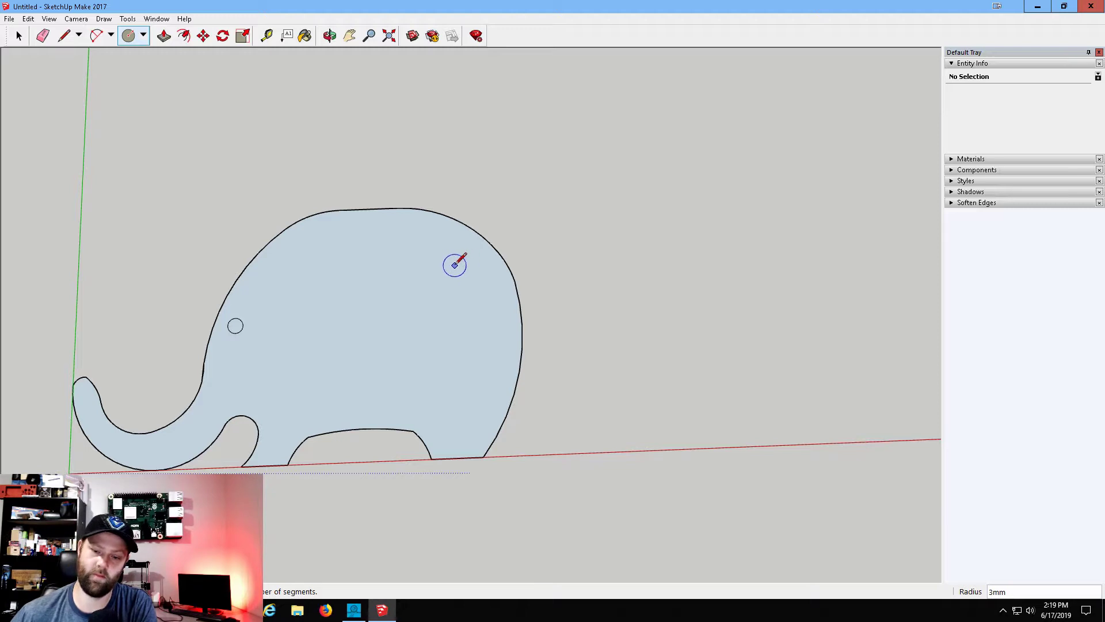
click(30, 19)
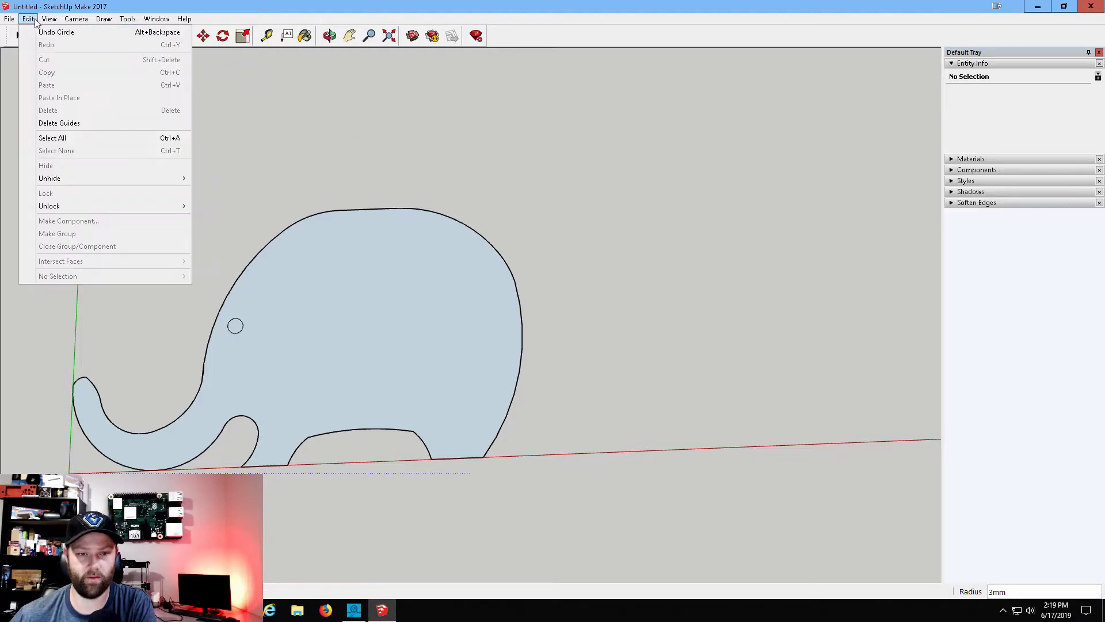
click(56, 32)
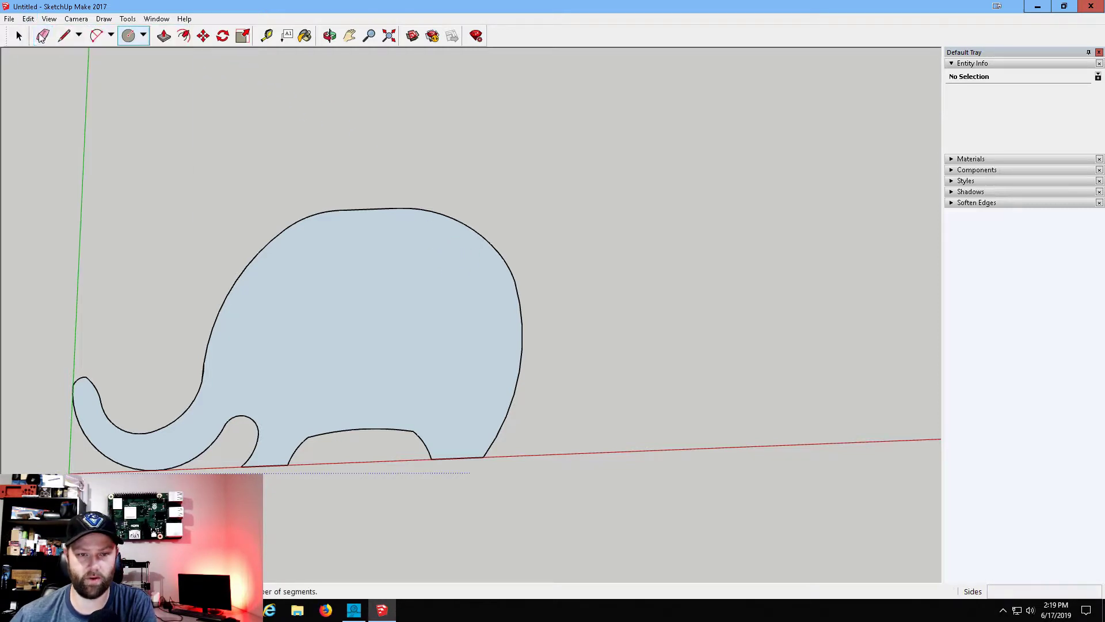
Try a 2 mm radius eye circle on the head, undo it, and draw one of 3 mm radius slightly farther from the forehead outline.
click(233, 334)
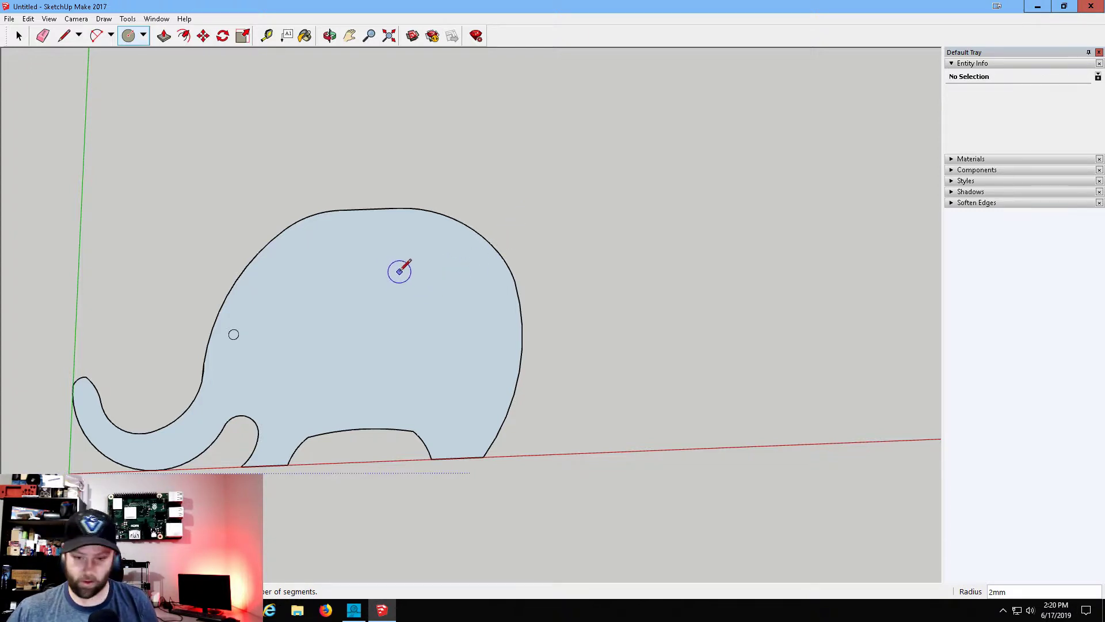
key(ctrl+z)
click(239, 337)
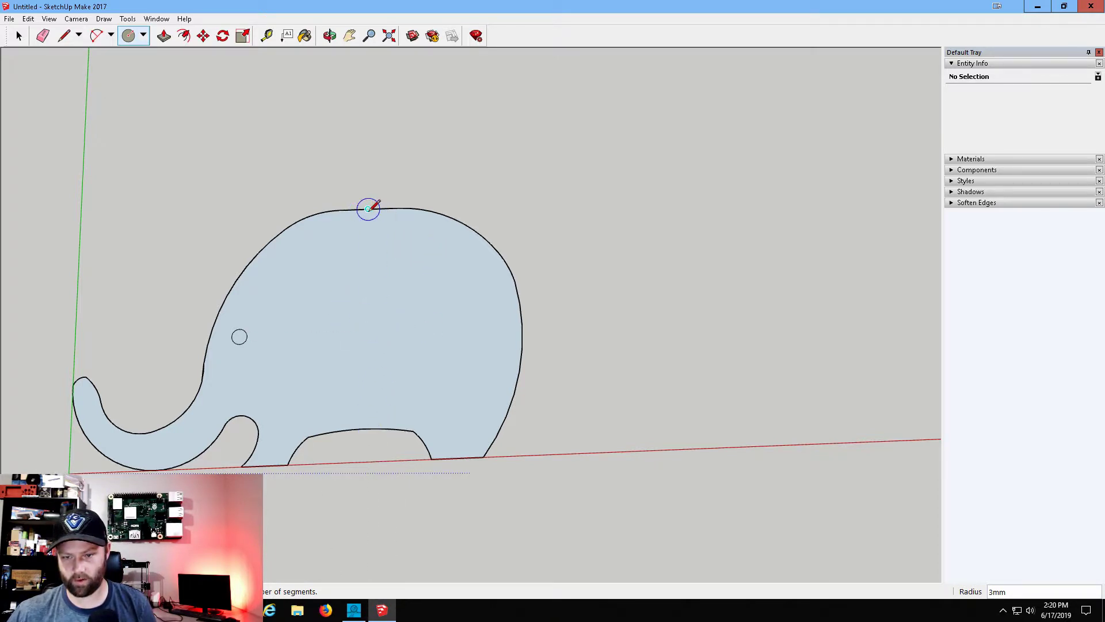
Try a circle of about 21 mm radius on the upper body below the middle of the back, and undo it.
click(367, 280)
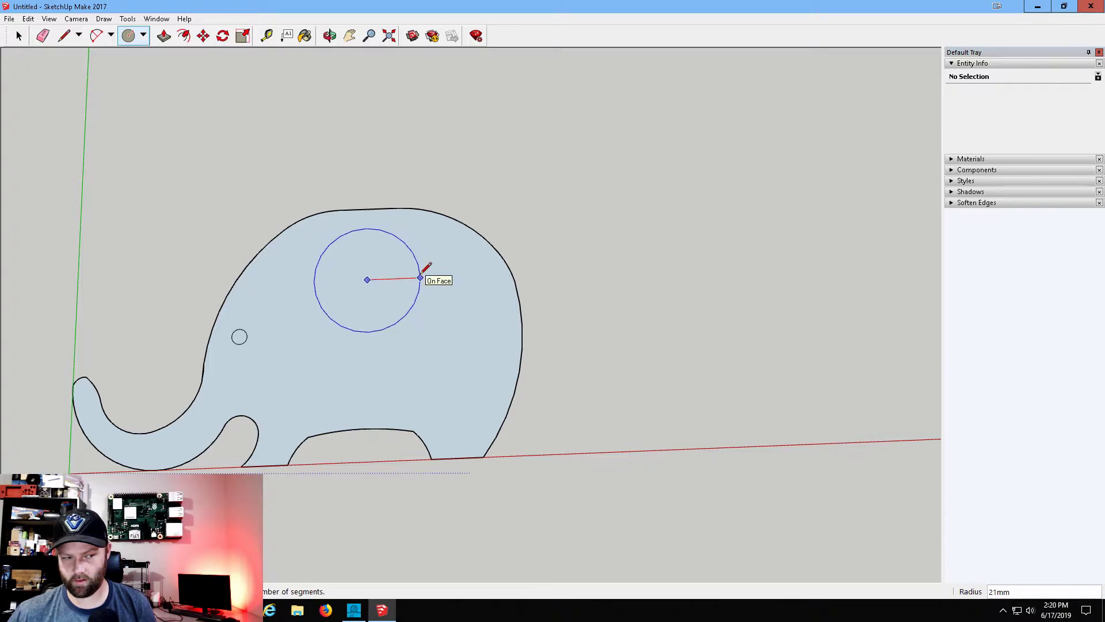
click(421, 278)
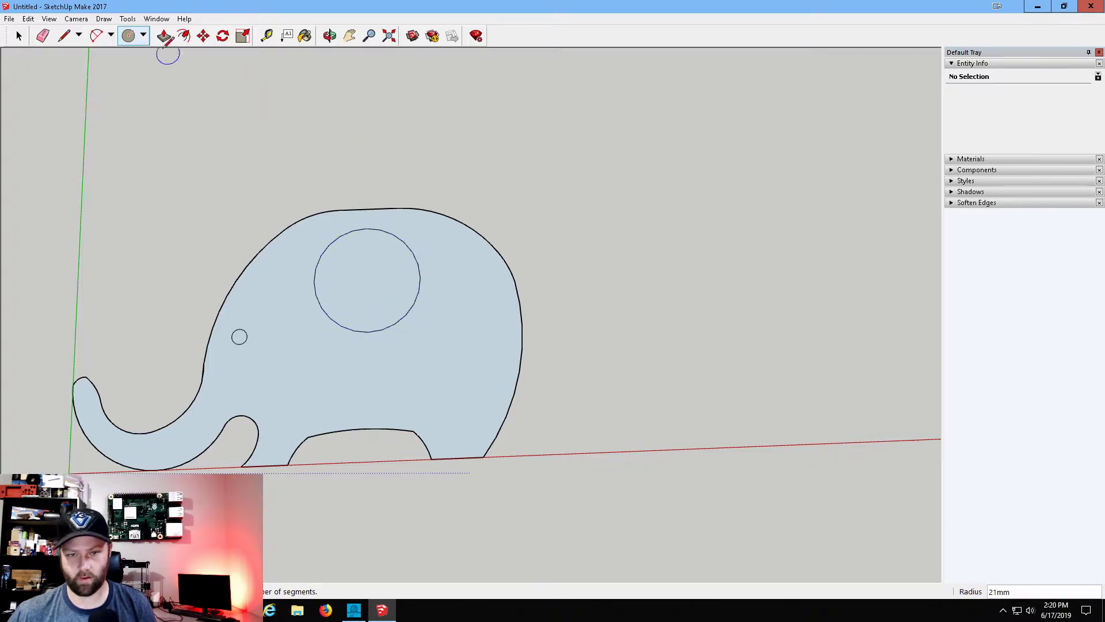
click(204, 35)
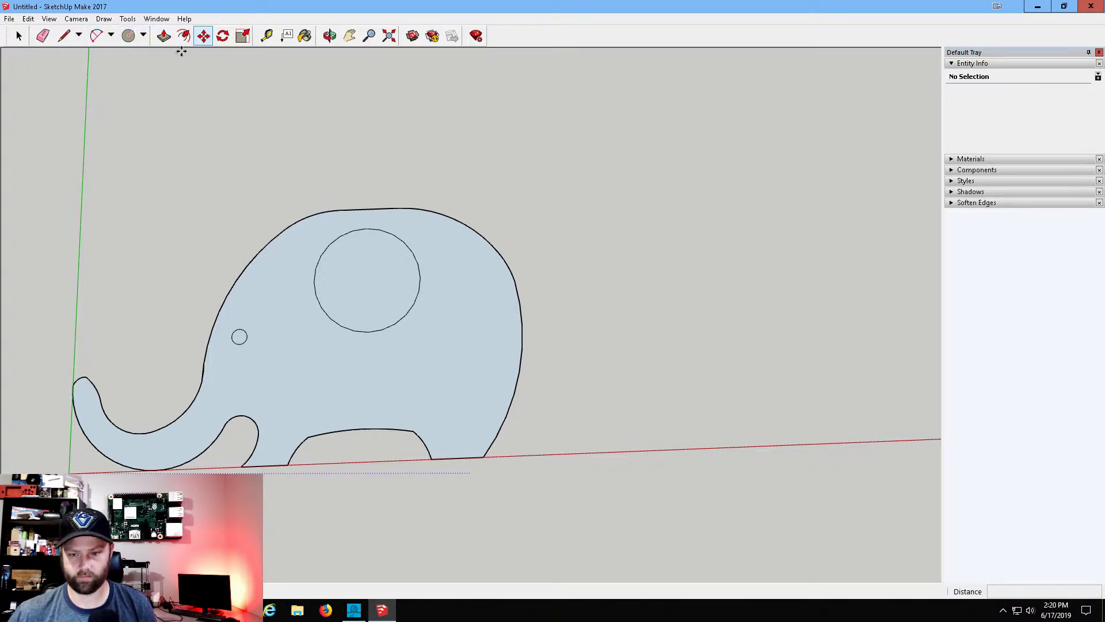
key(ctrl+z)
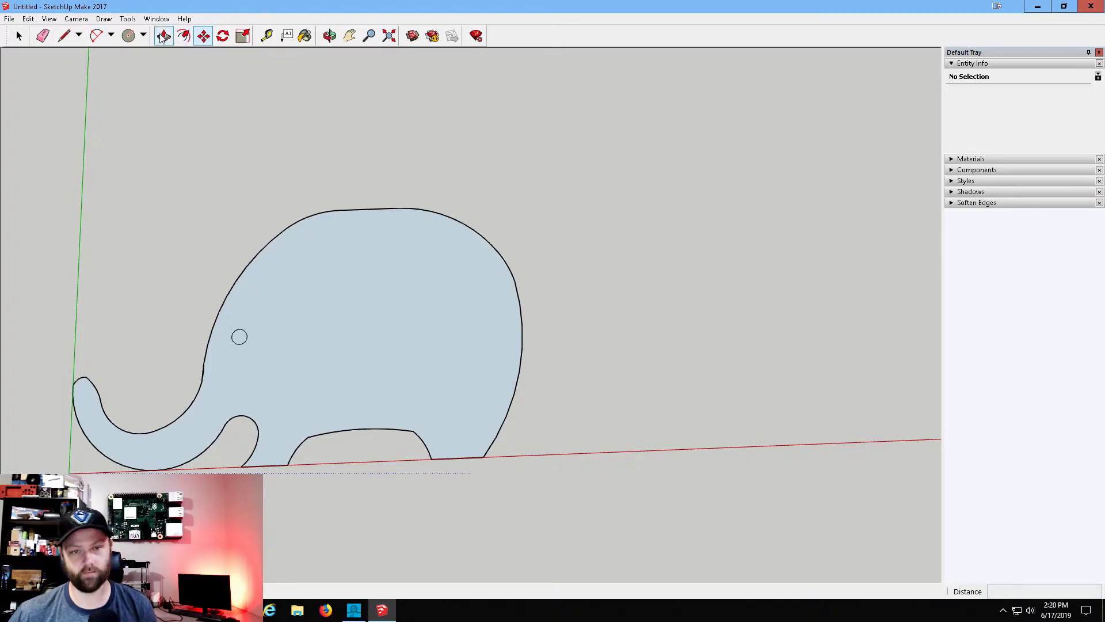
Draw a dividing line across the body from the midpoint of the back's straight edge down to the middle of the belly arc.
click(65, 36)
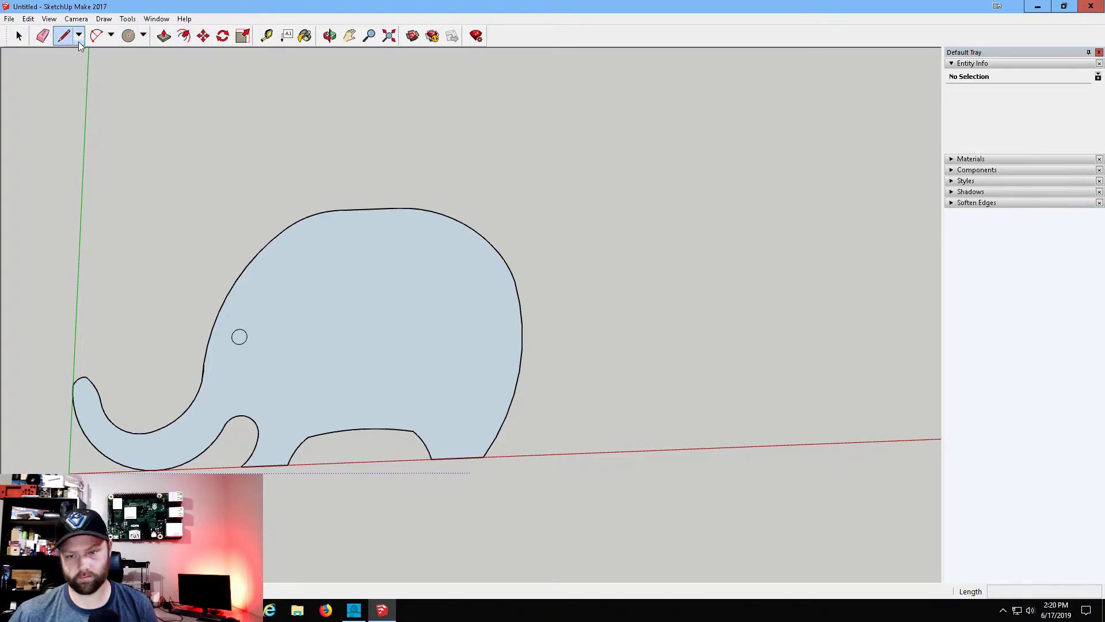
click(369, 209)
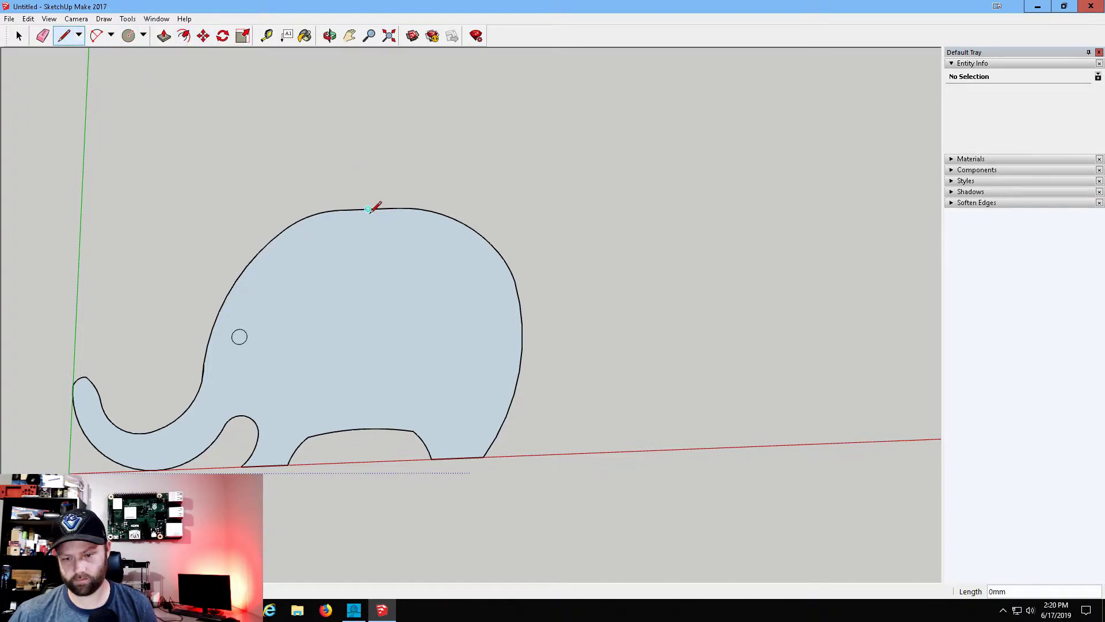
click(369, 428)
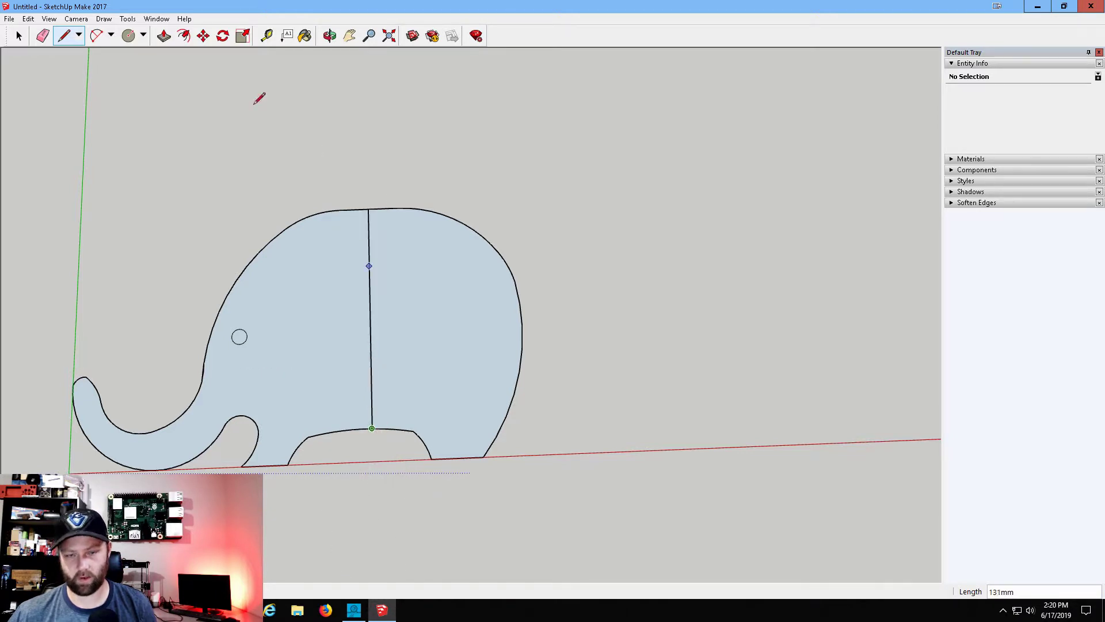
Draw two concentric circles centred on the dividing line in the upper body, with radii of about 17 mm and 12 mm.
click(128, 36)
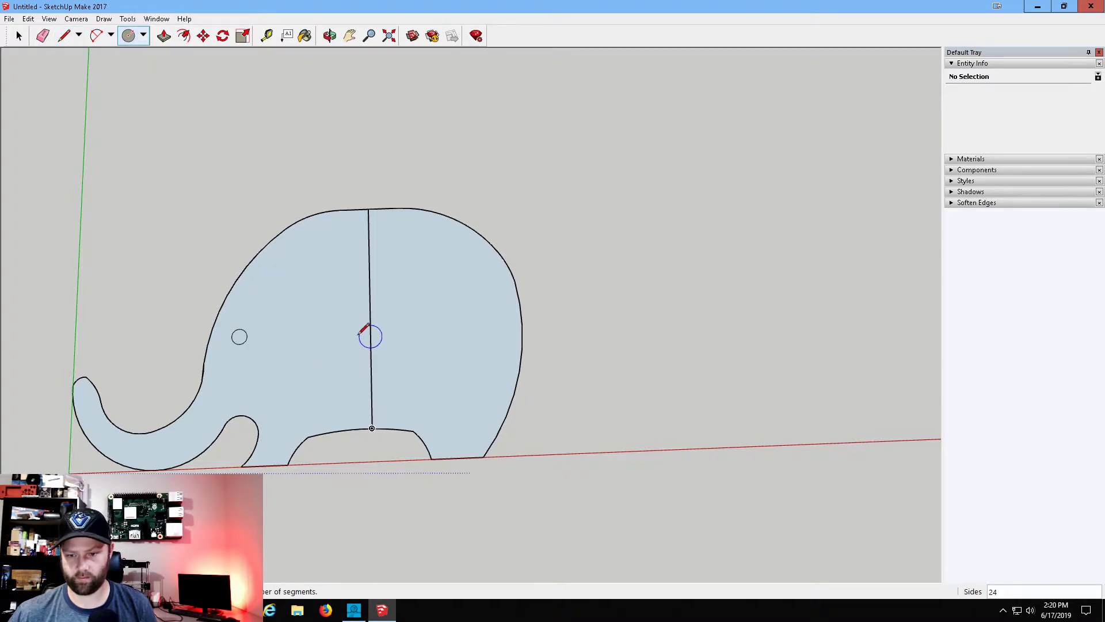
click(370, 316)
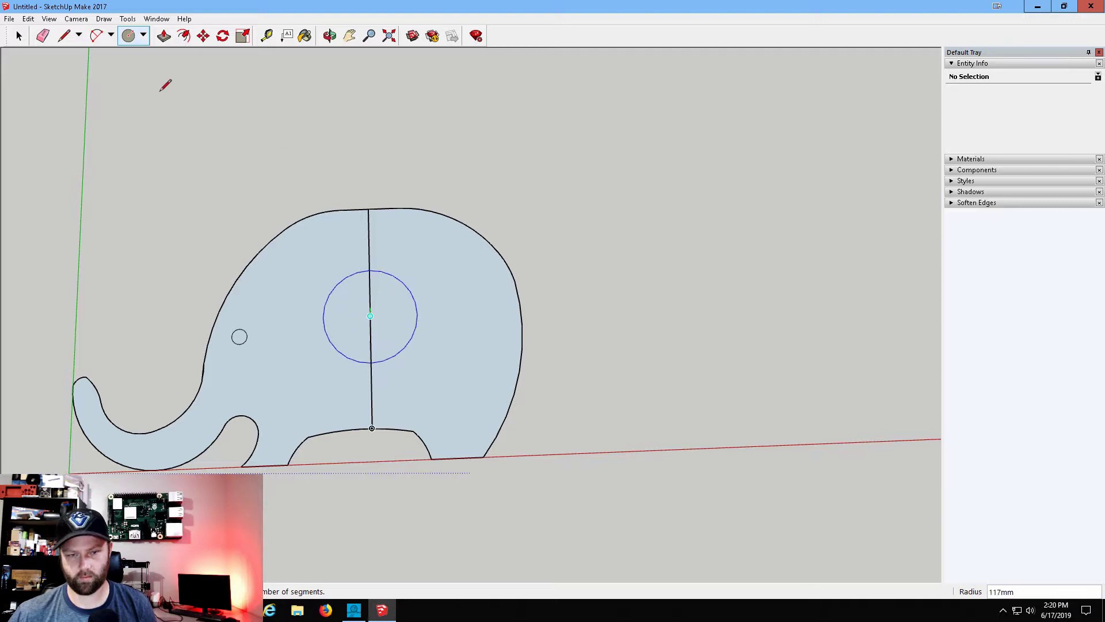
click(128, 36)
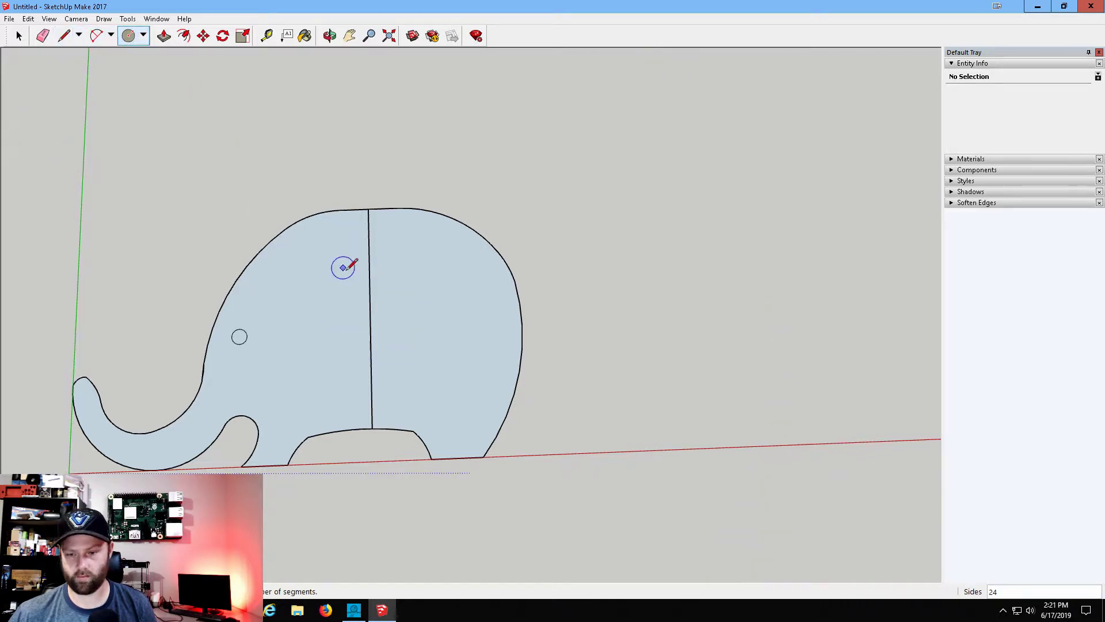
click(370, 297)
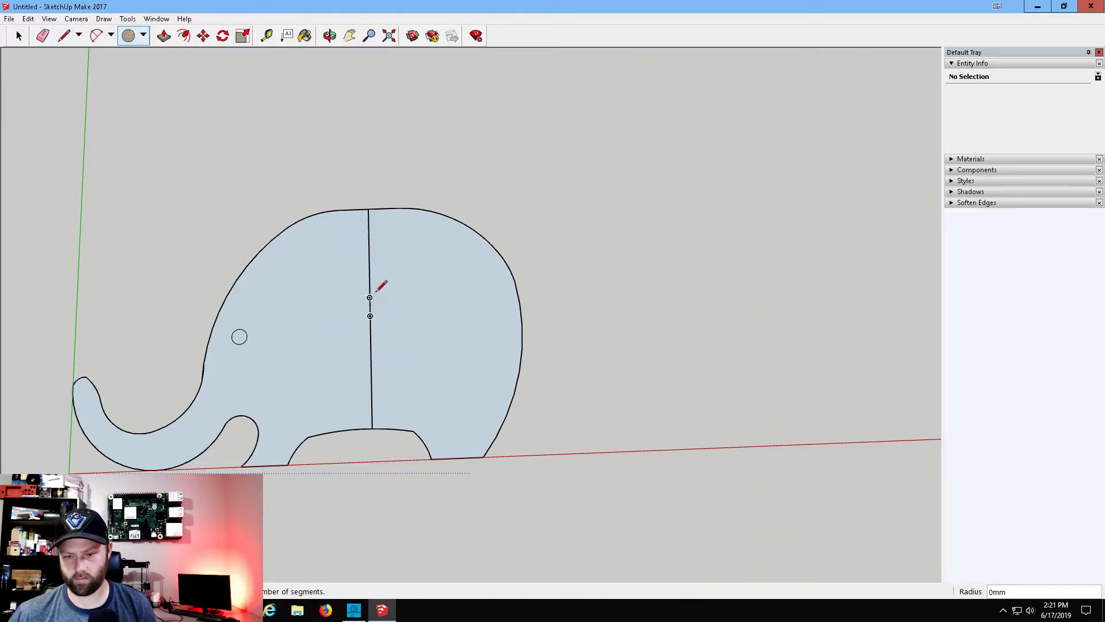
click(369, 255)
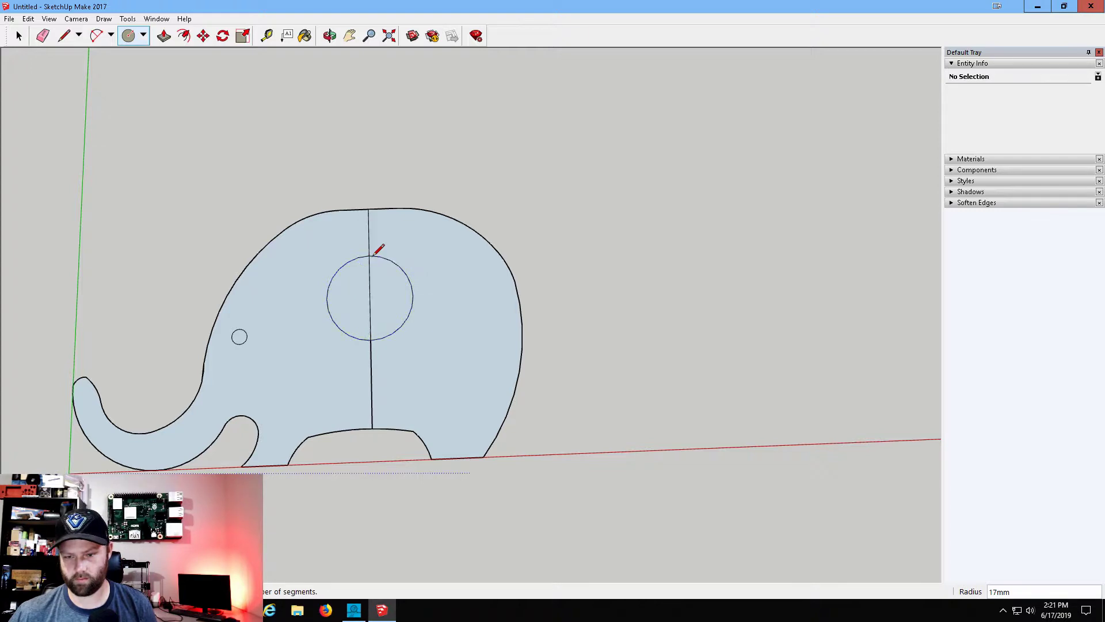
click(369, 297)
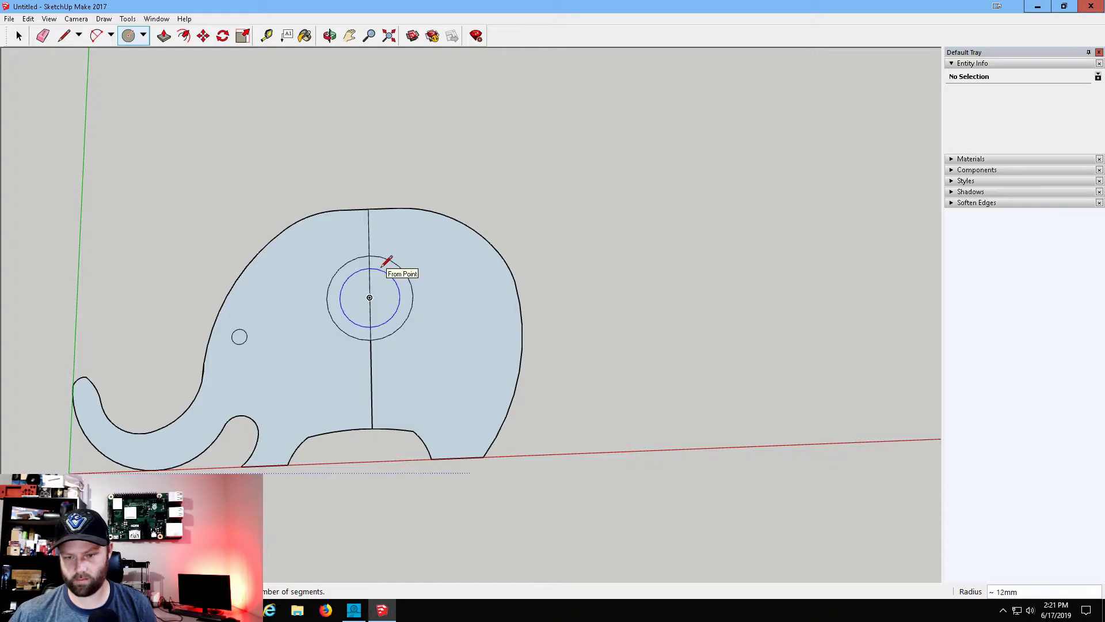
click(382, 266)
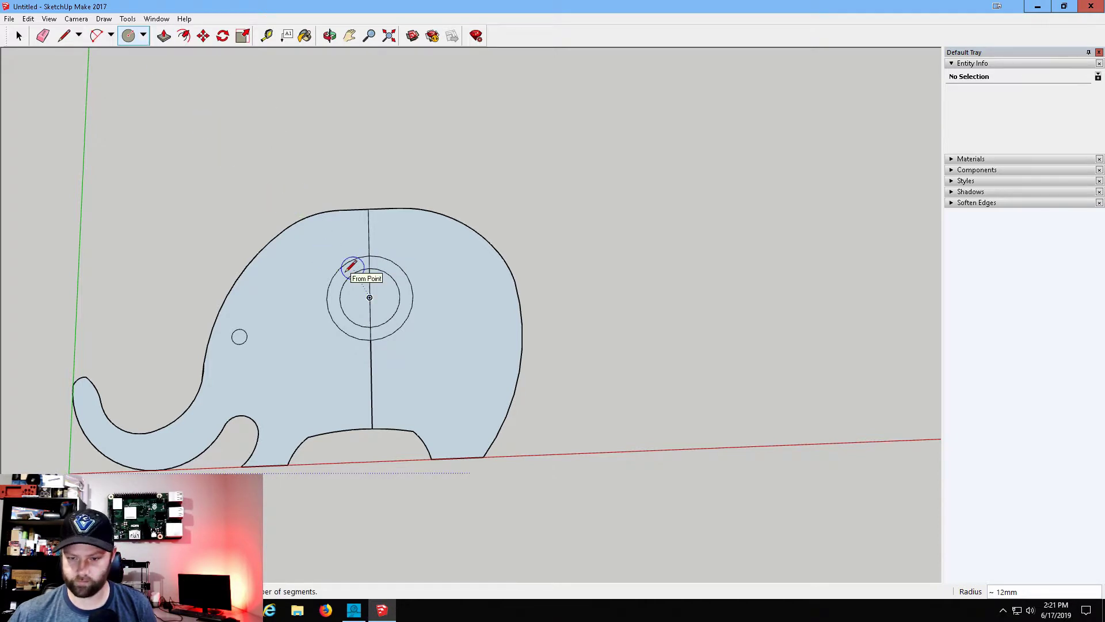
Try a vertical chord through the outer circle on the head side, passing through the inner circle's lower vertex there.
scroll(344, 269, up, 5)
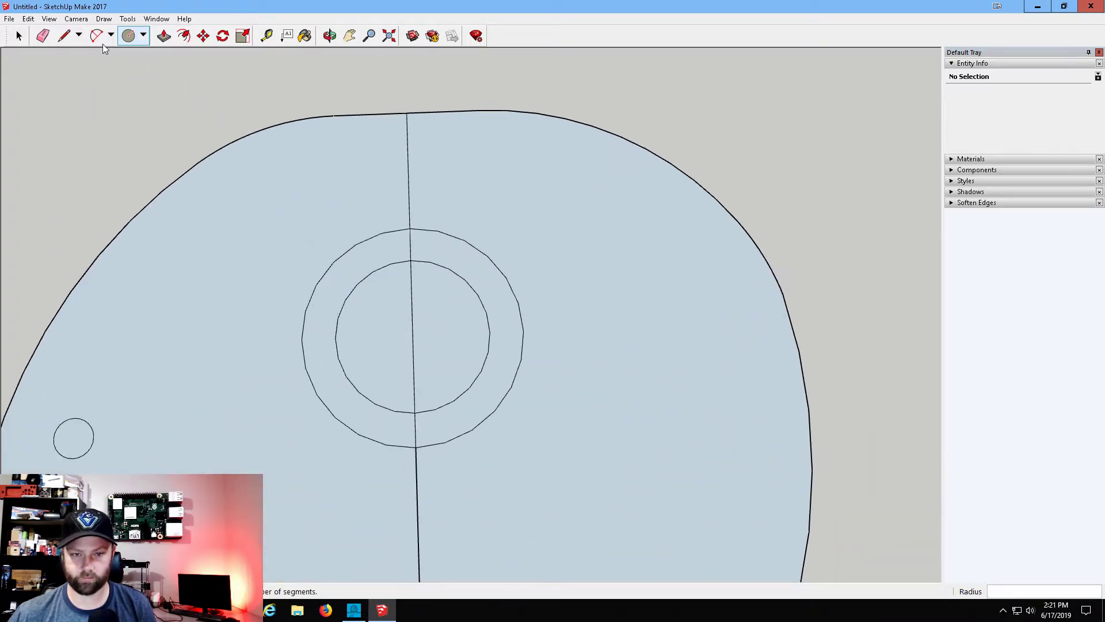
click(64, 36)
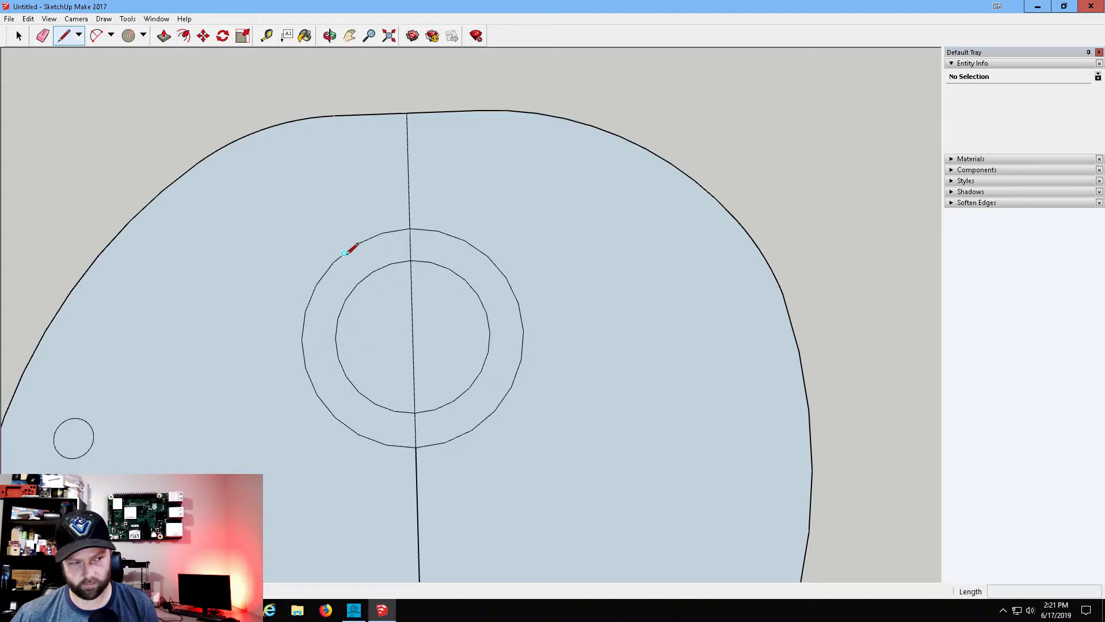
click(345, 376)
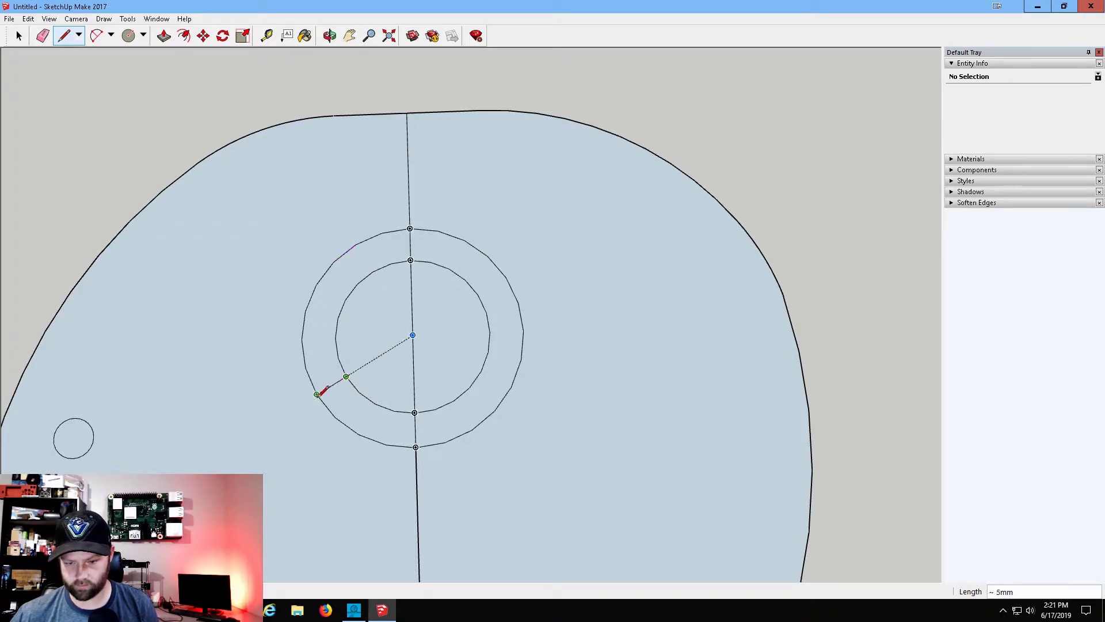
click(346, 424)
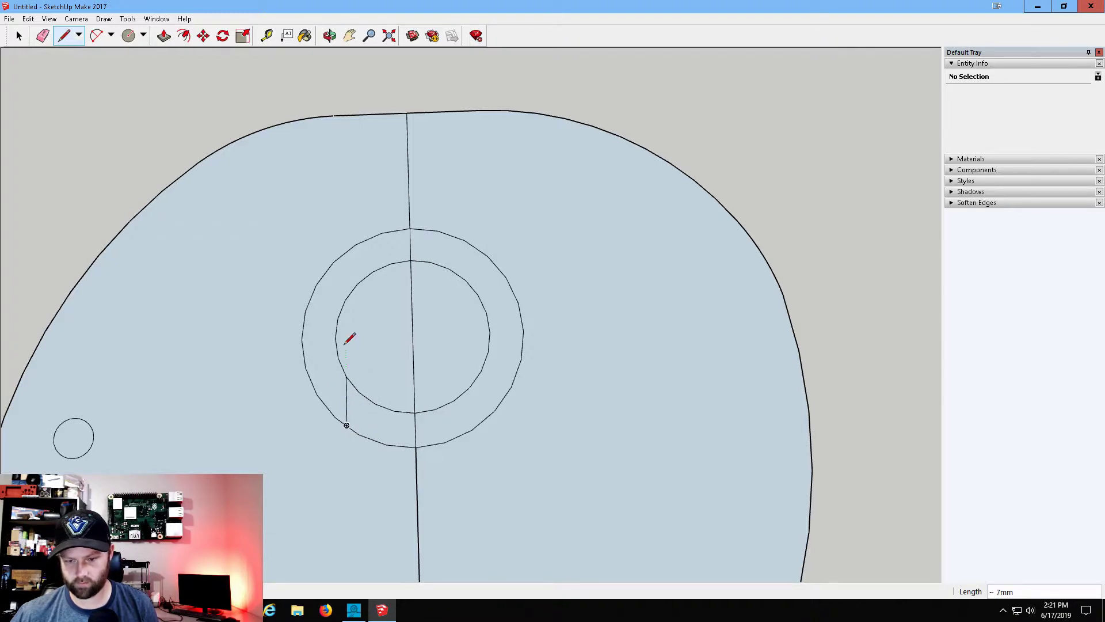
key(Escape)
click(346, 377)
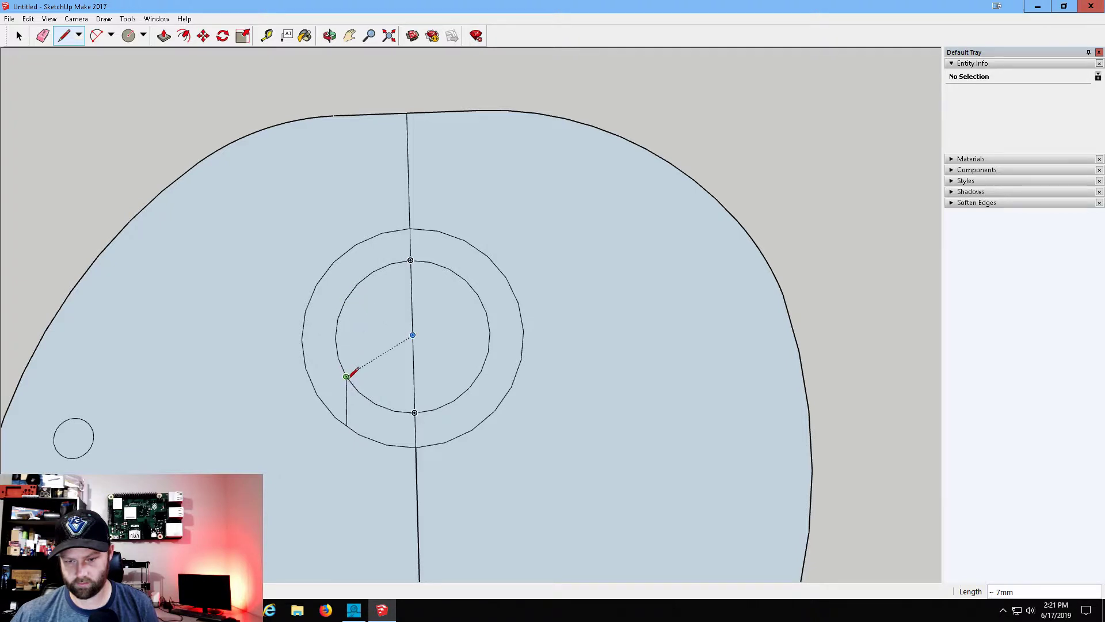
click(351, 251)
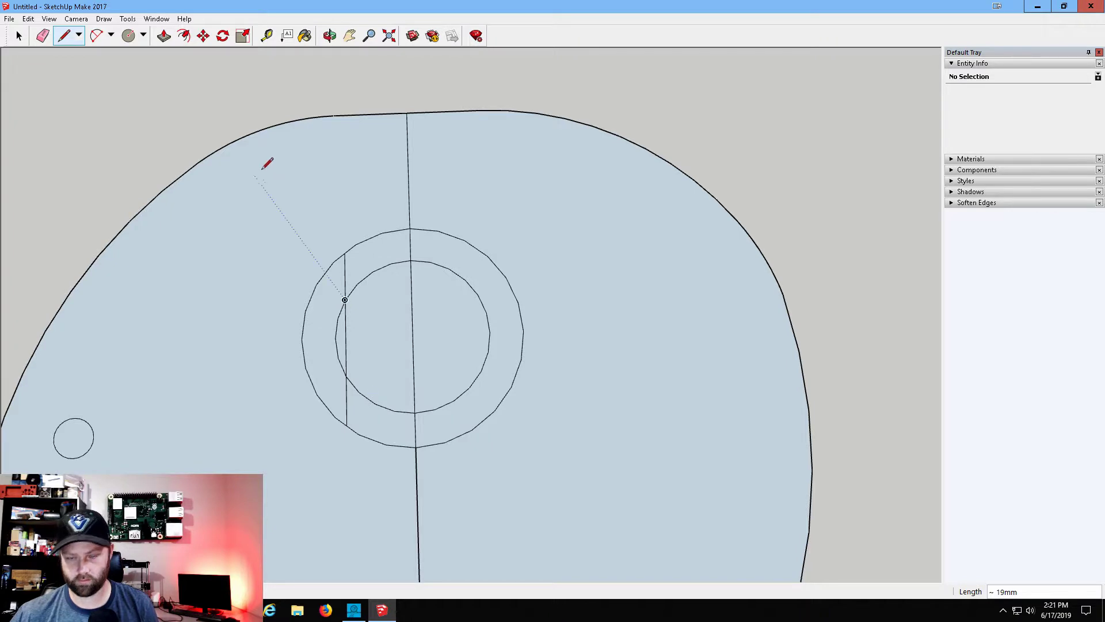
Draw a vertical chord of about 29 mm between the outer circle's nearby vertices closer to the centre, and erase the earlier chord.
click(356, 245)
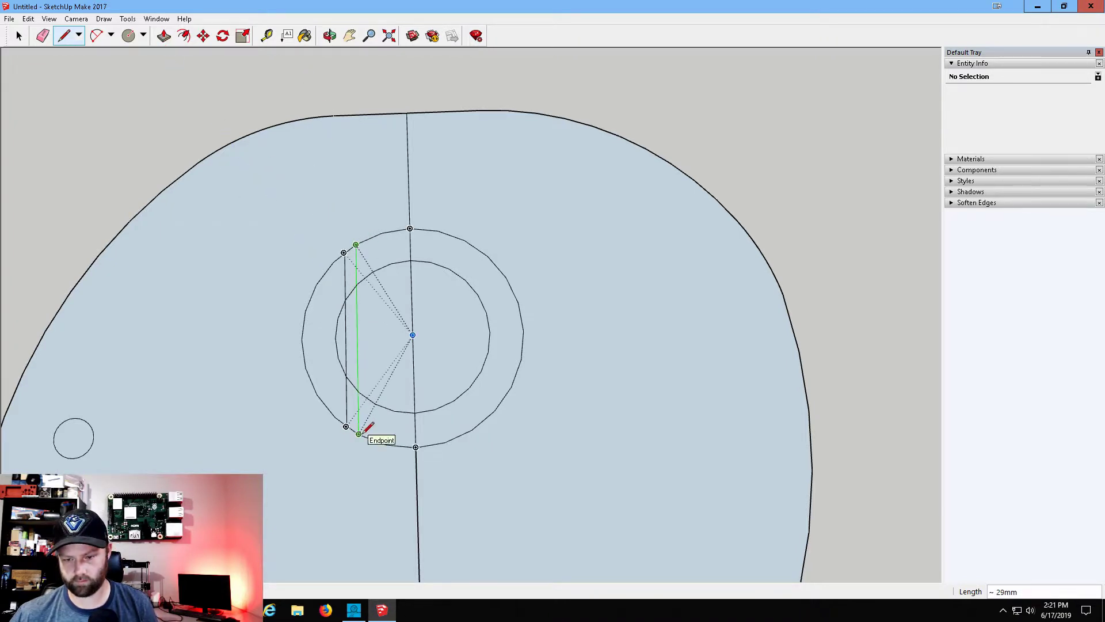
click(358, 434)
click(43, 36)
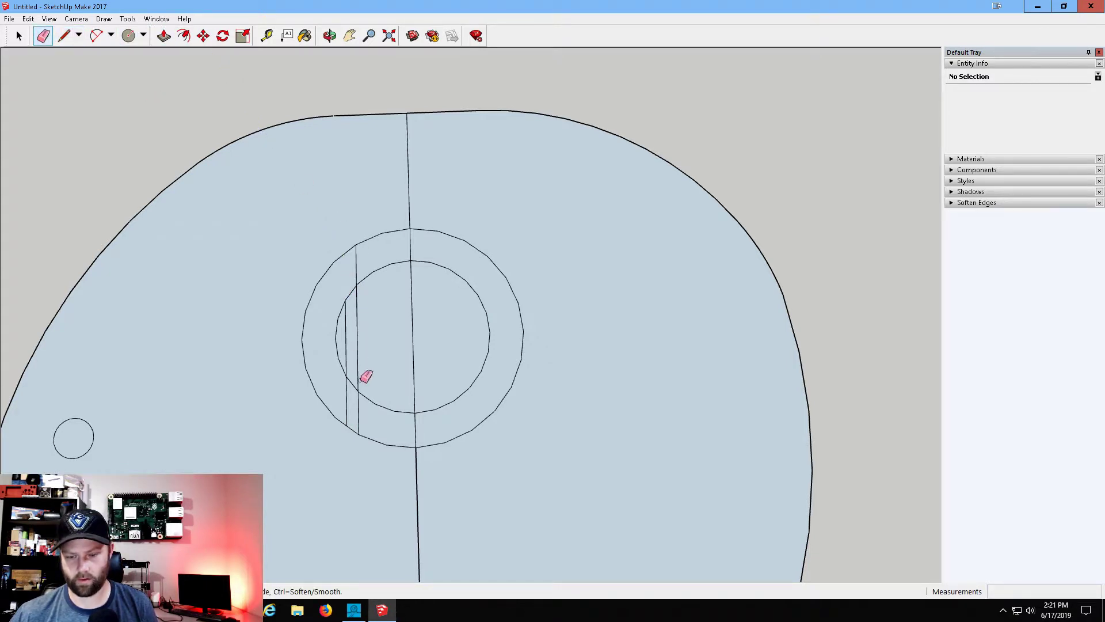
mouse_move(361, 380)
mouse_down()
mouse_move(347, 394)
mouse_move(358, 344)
mouse_up()
click(348, 338)
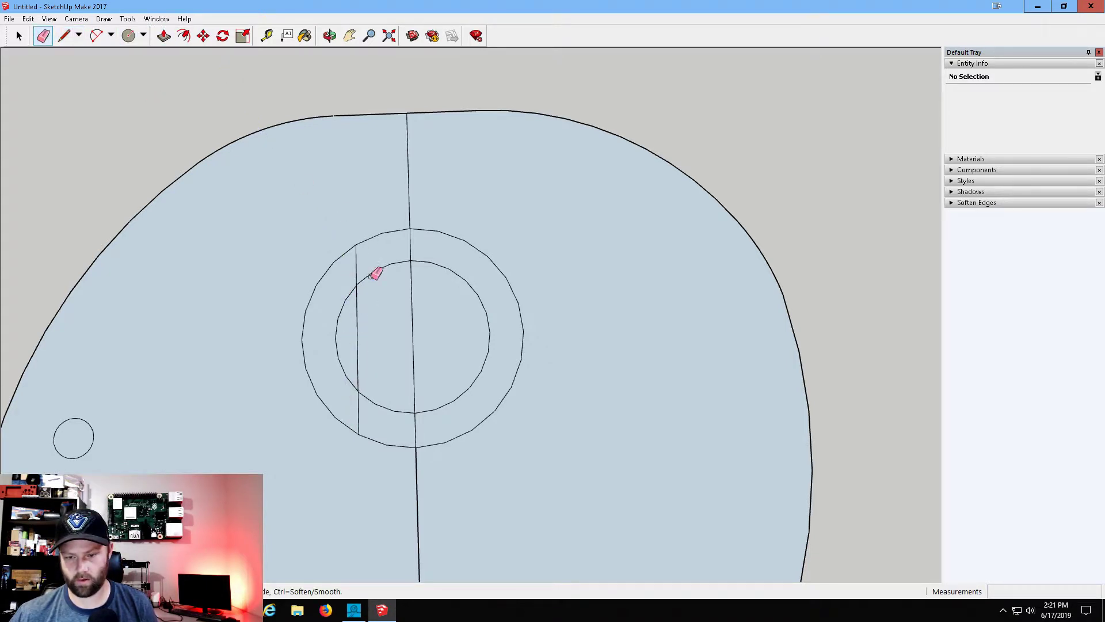
Try a two-point arc with a 2 mm bulge across the upper gap between the inner and outer circles on the chord.
click(128, 36)
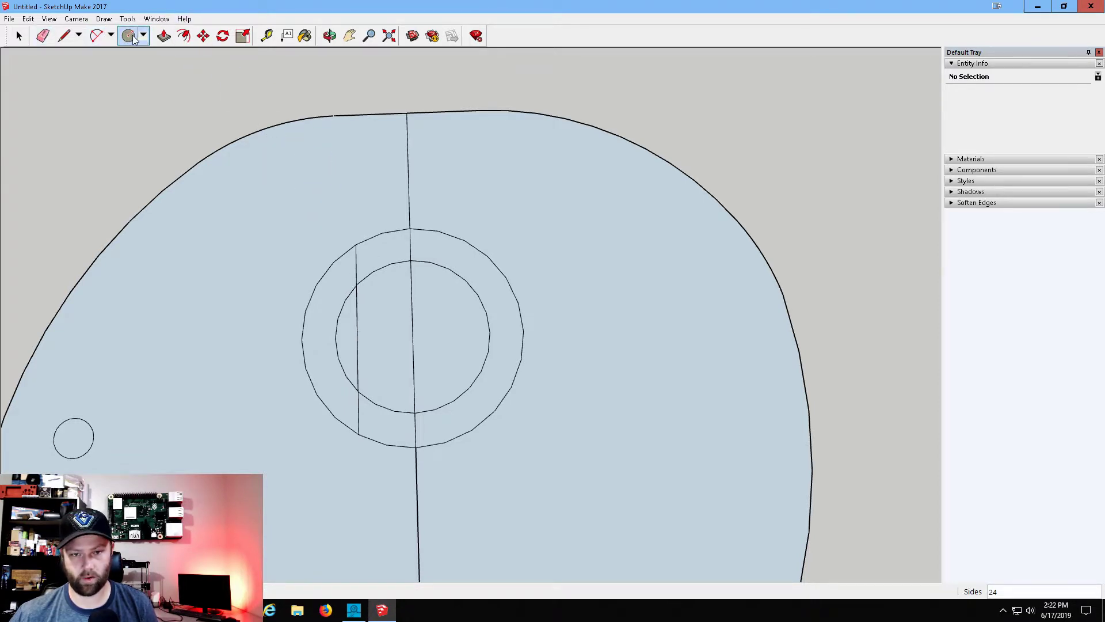
click(96, 35)
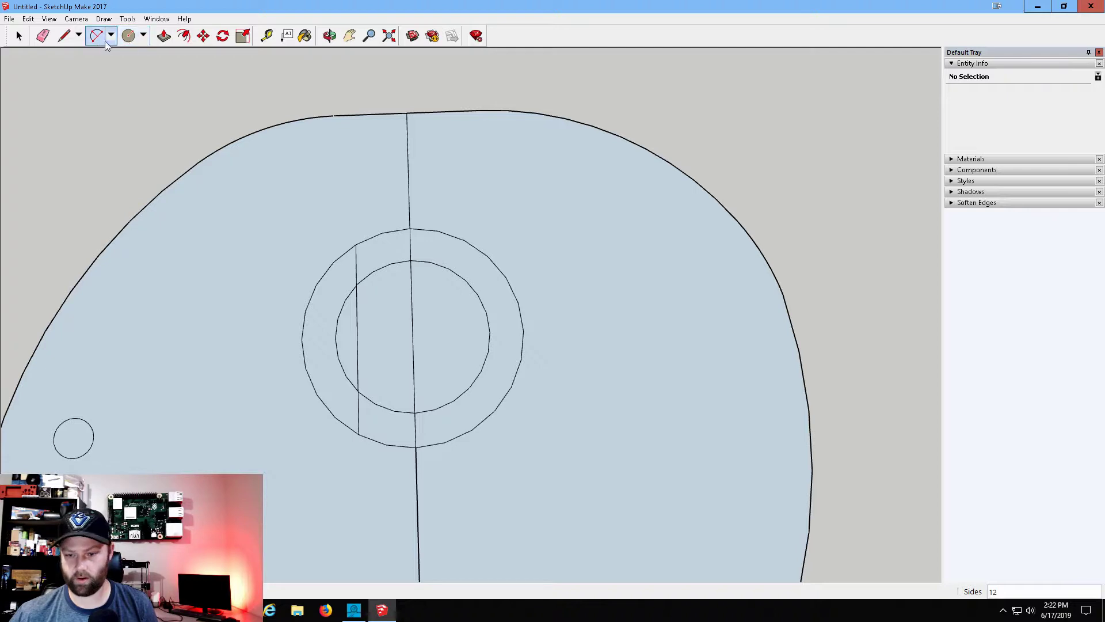
click(356, 285)
click(355, 244)
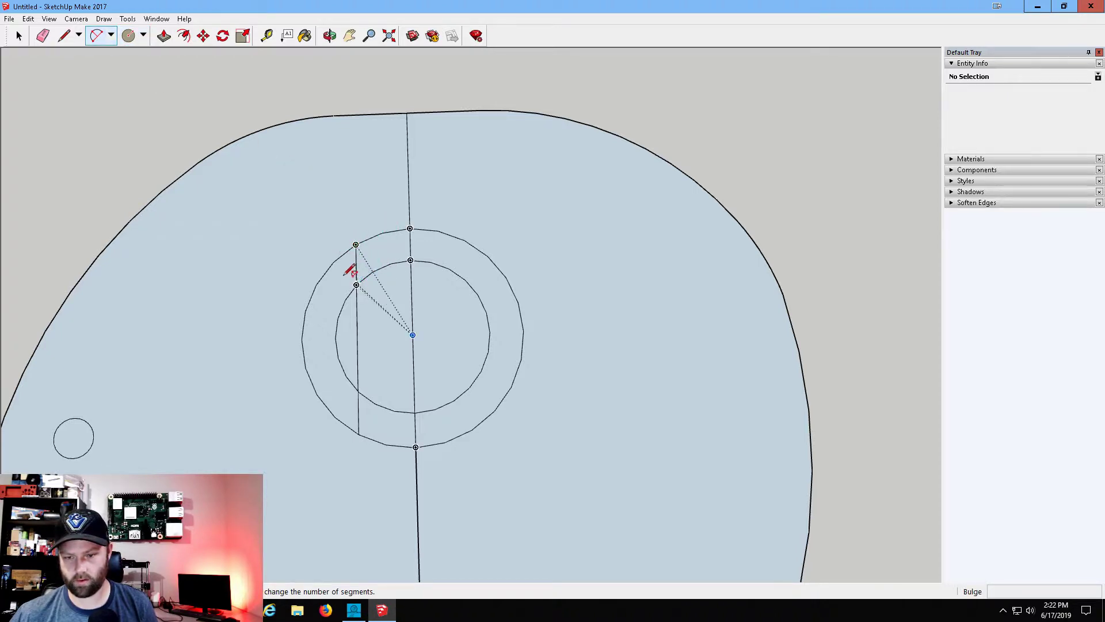
text(2mm)
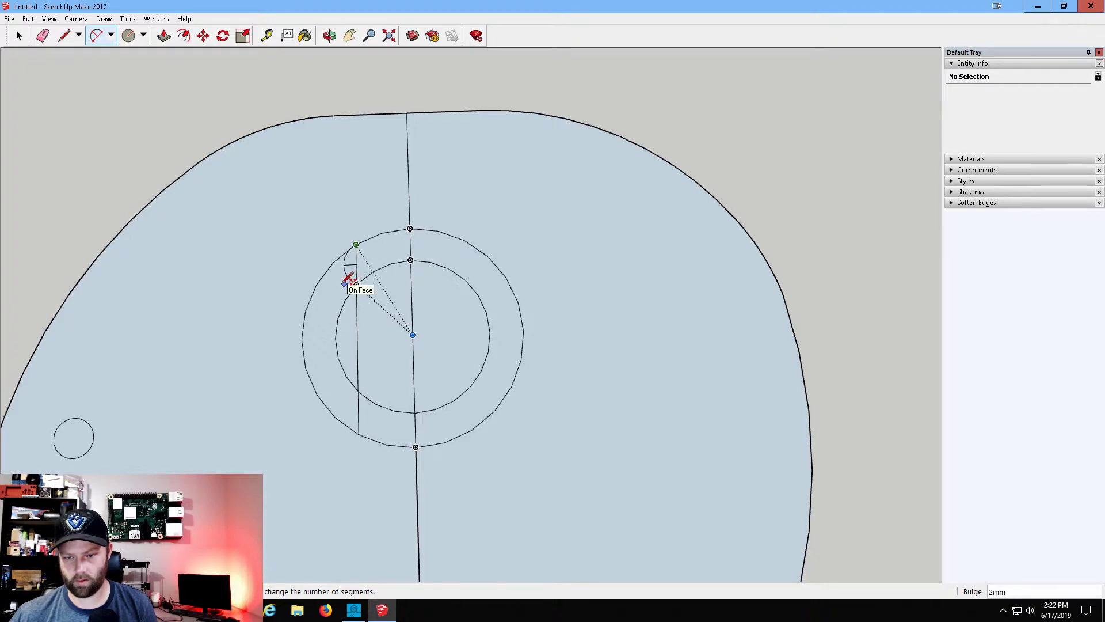
key(Return)
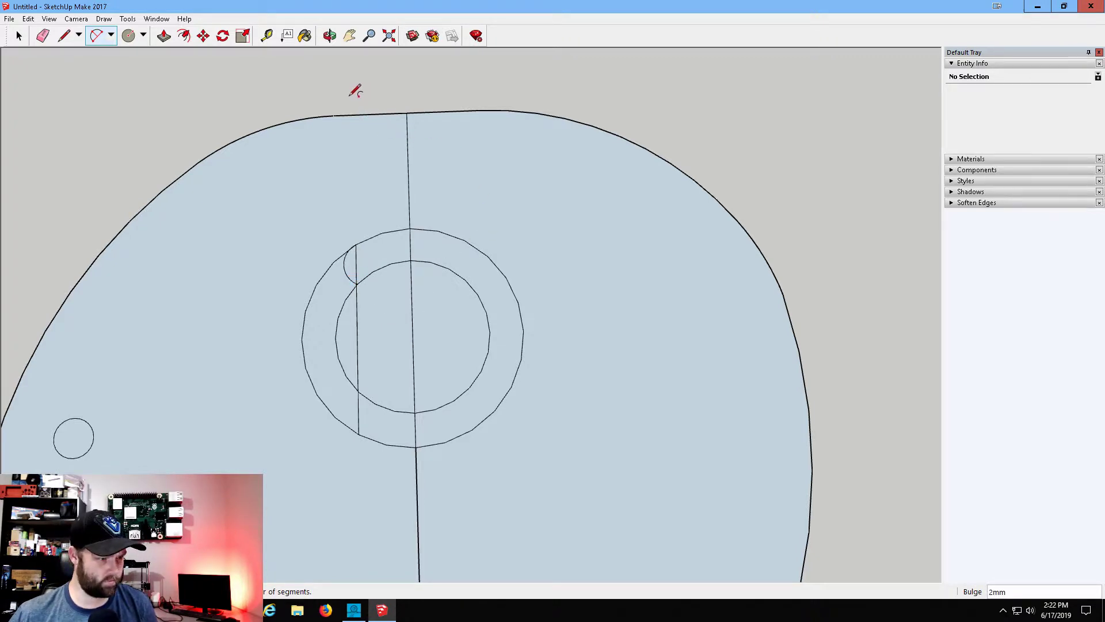
Draw two circles of about 3 mm radius on the chord, centred in the ring's gap at its upper and lower ends.
click(127, 35)
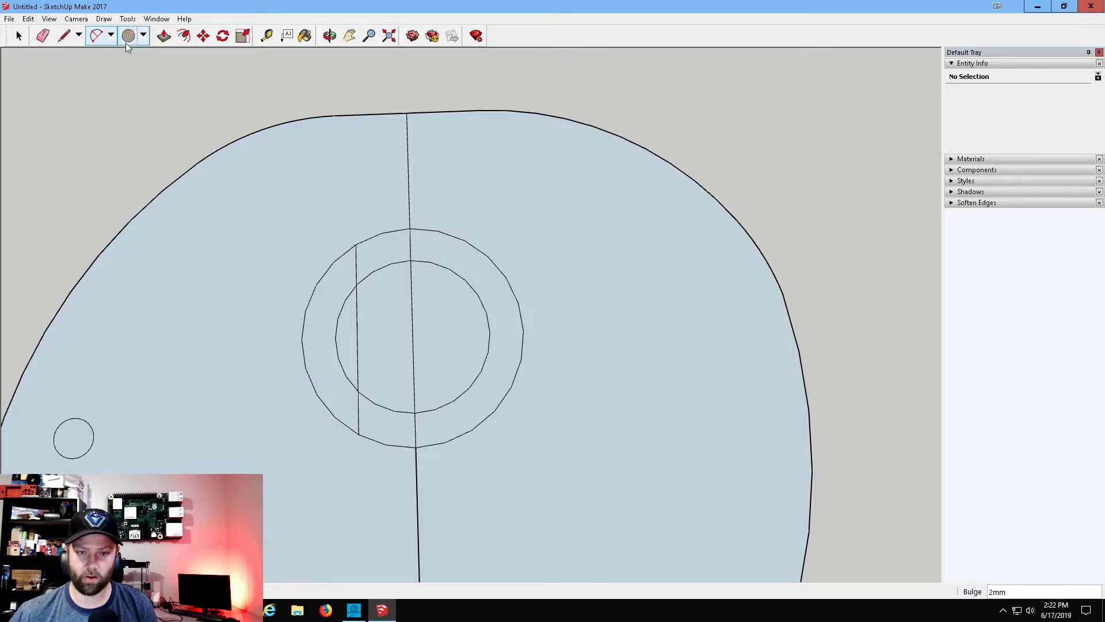
click(356, 264)
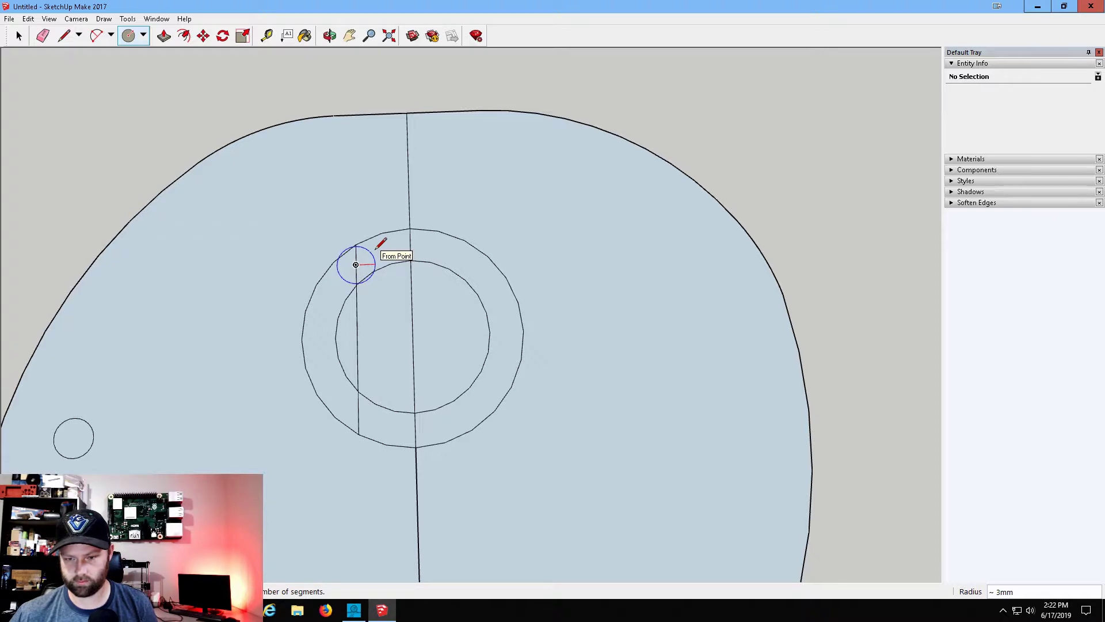
click(375, 251)
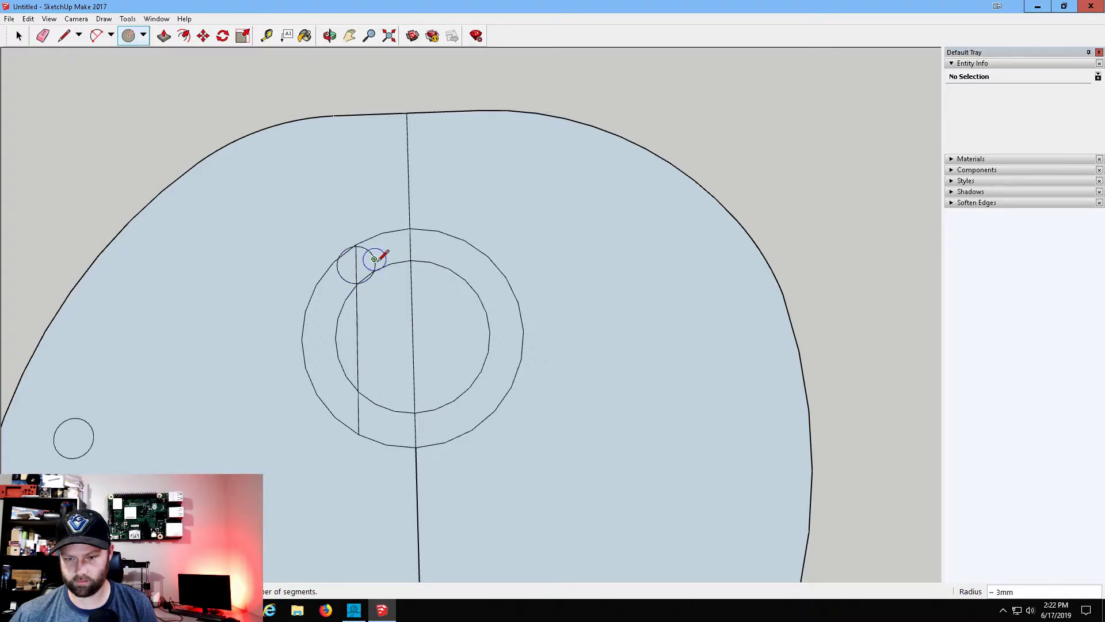
click(358, 412)
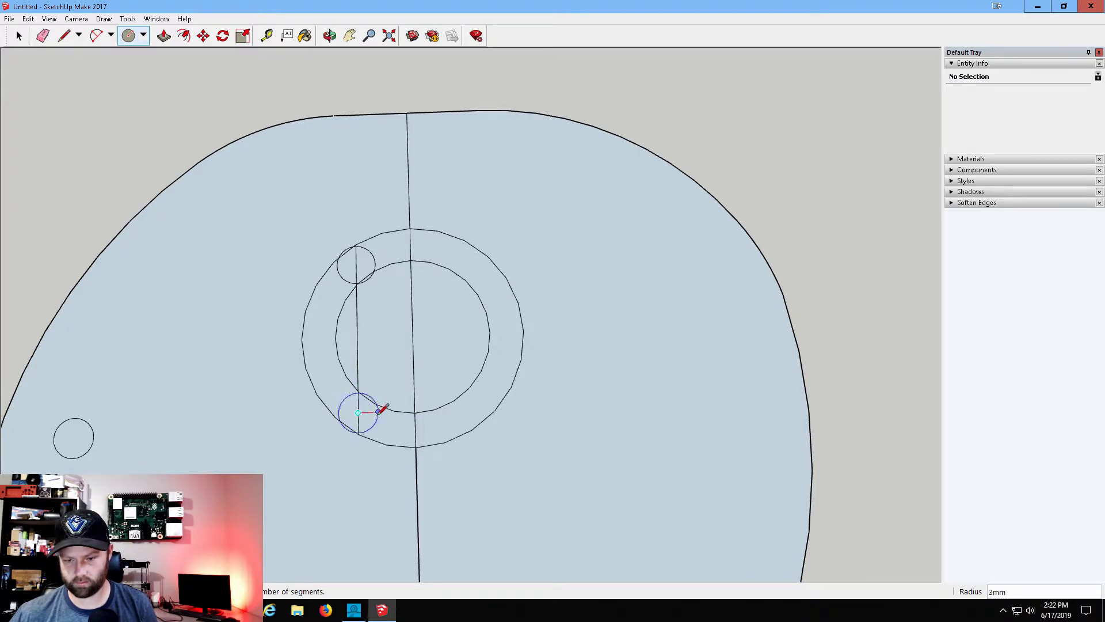
click(381, 410)
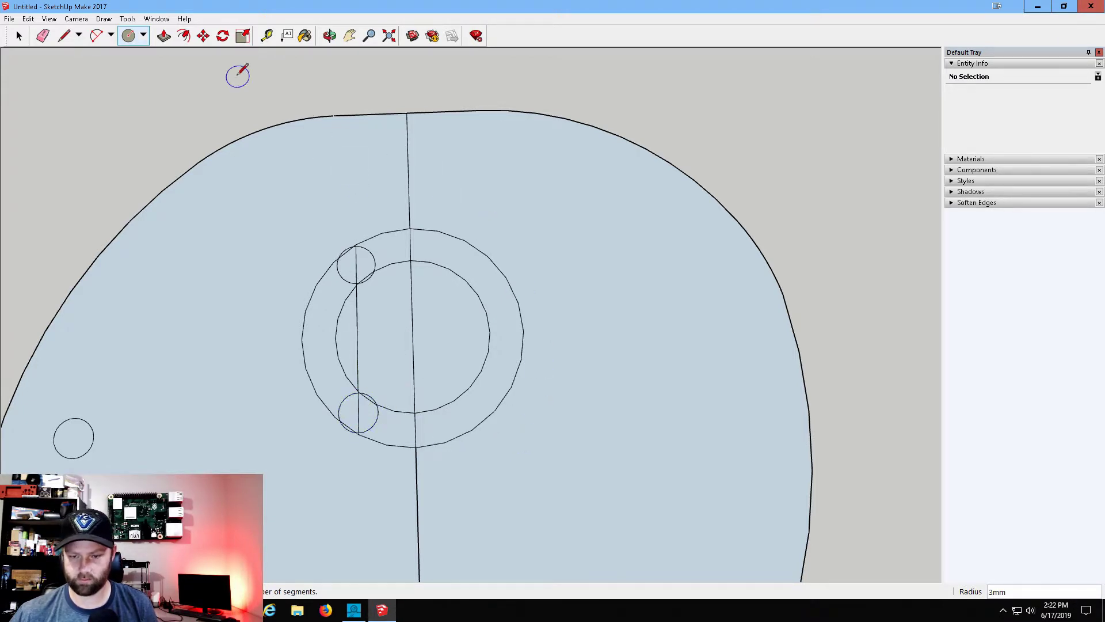
Erase the chord's middle section, the head-side parts of both large circles and the dividing line inside the inner circle.
click(45, 35)
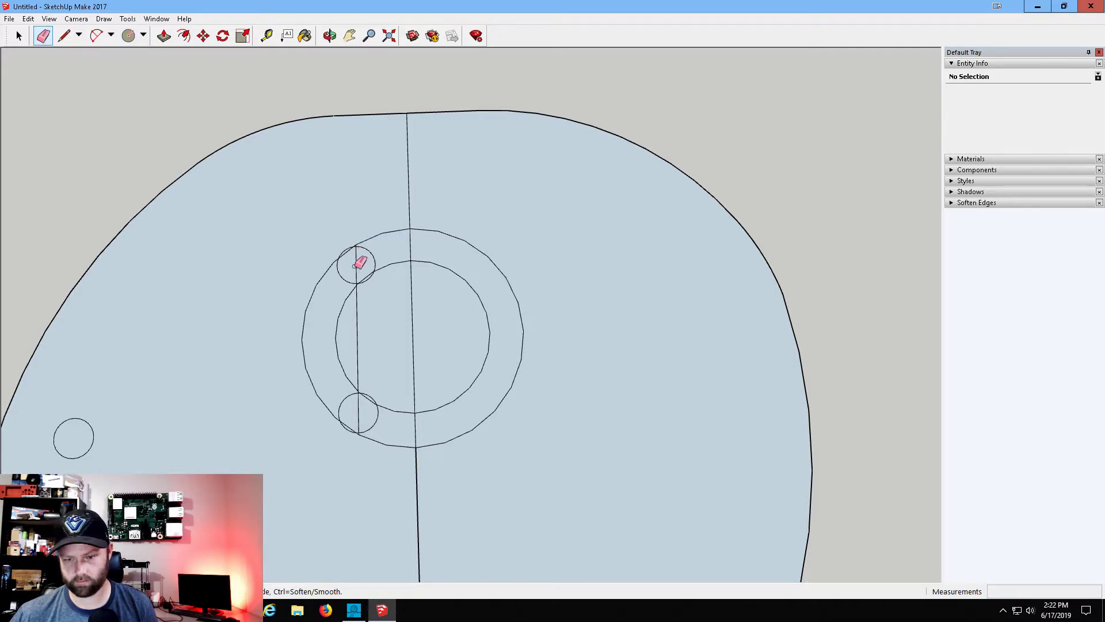
drag(362, 303, 325, 298)
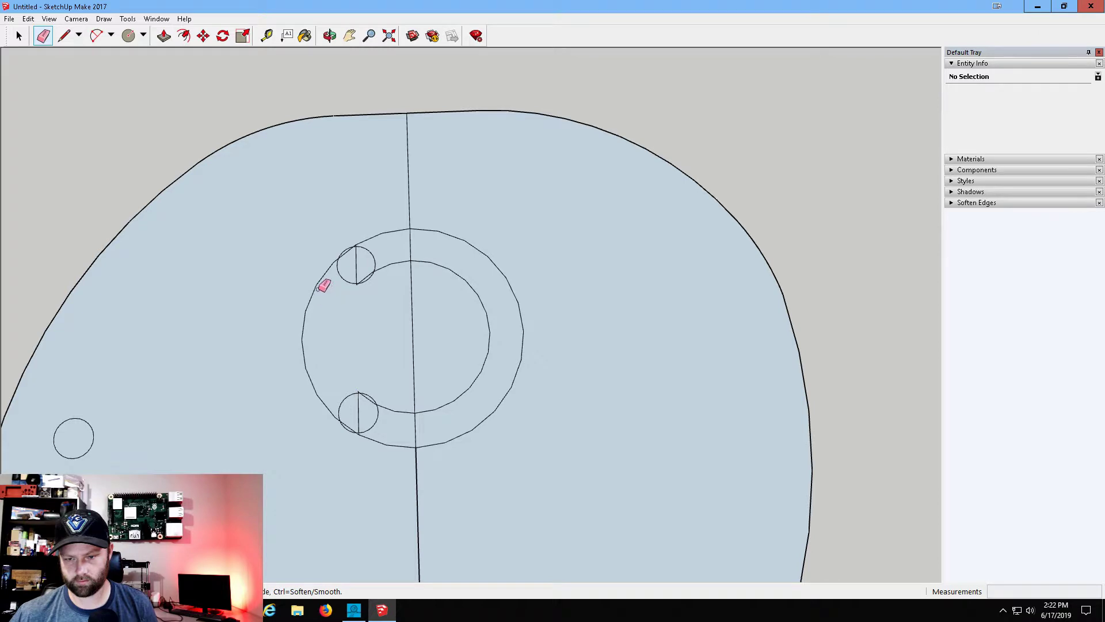
click(318, 289)
drag(425, 311, 393, 305)
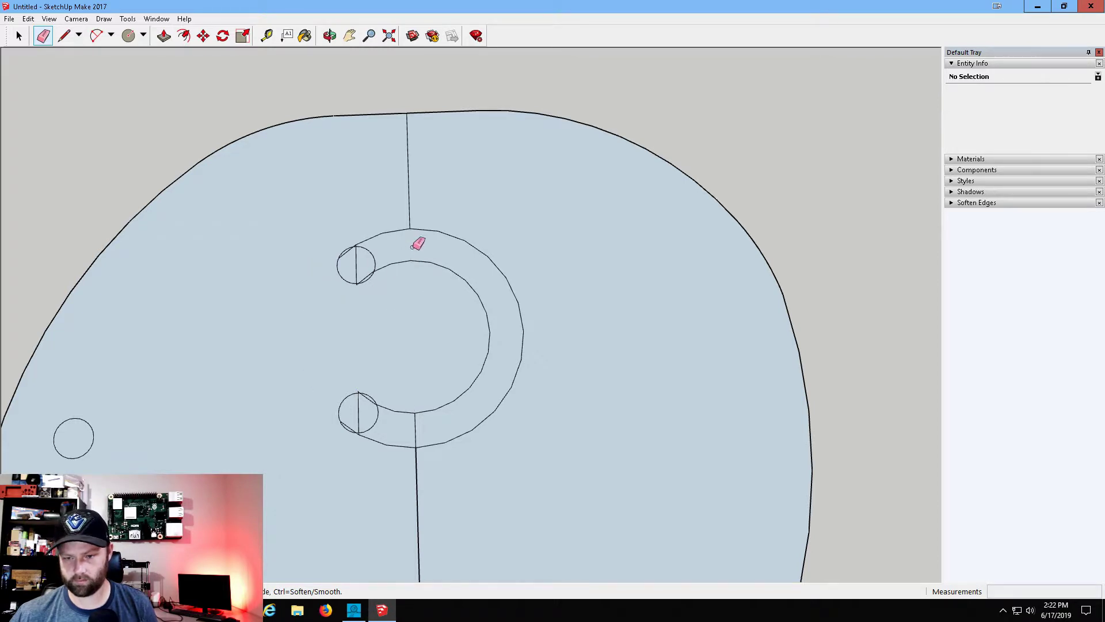
Erase the dividing line above the ear and the surplus segments at the ear's upper end, leaving a rounded cap.
mouse_move(413, 246)
mouse_down()
mouse_move(401, 193)
mouse_move(369, 261)
mouse_up()
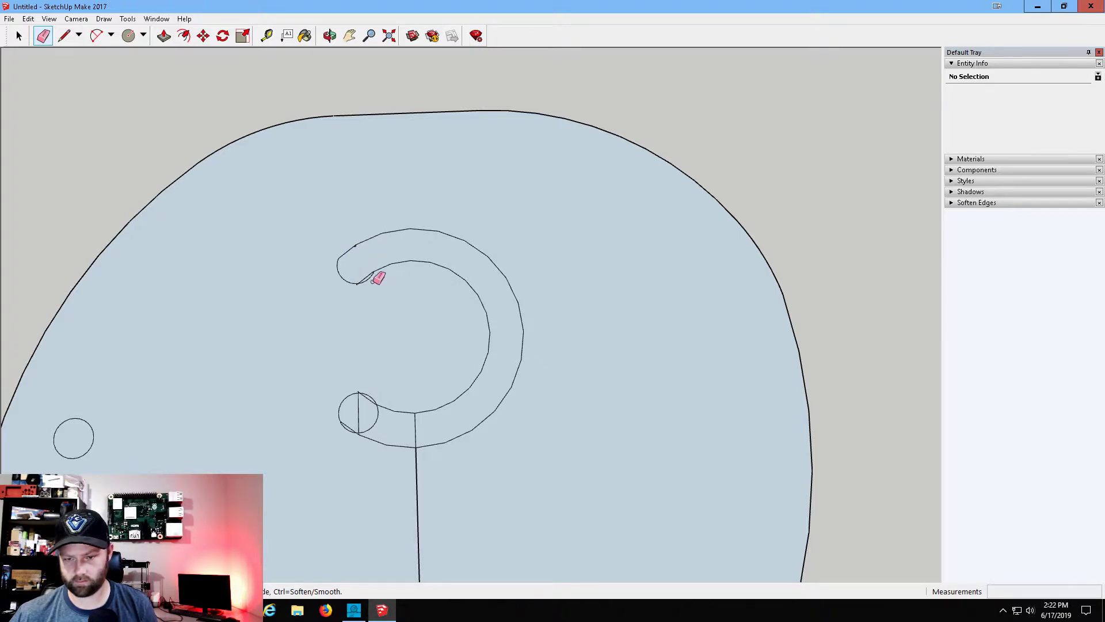
scroll(375, 277, up, 6)
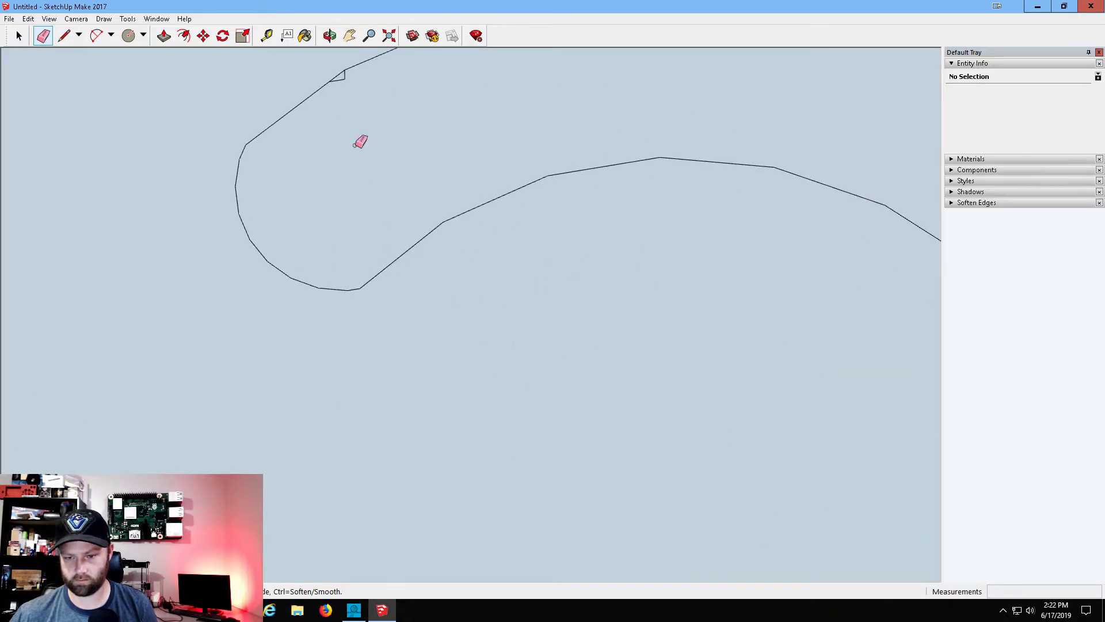
click(340, 79)
scroll(403, 253, down, 5)
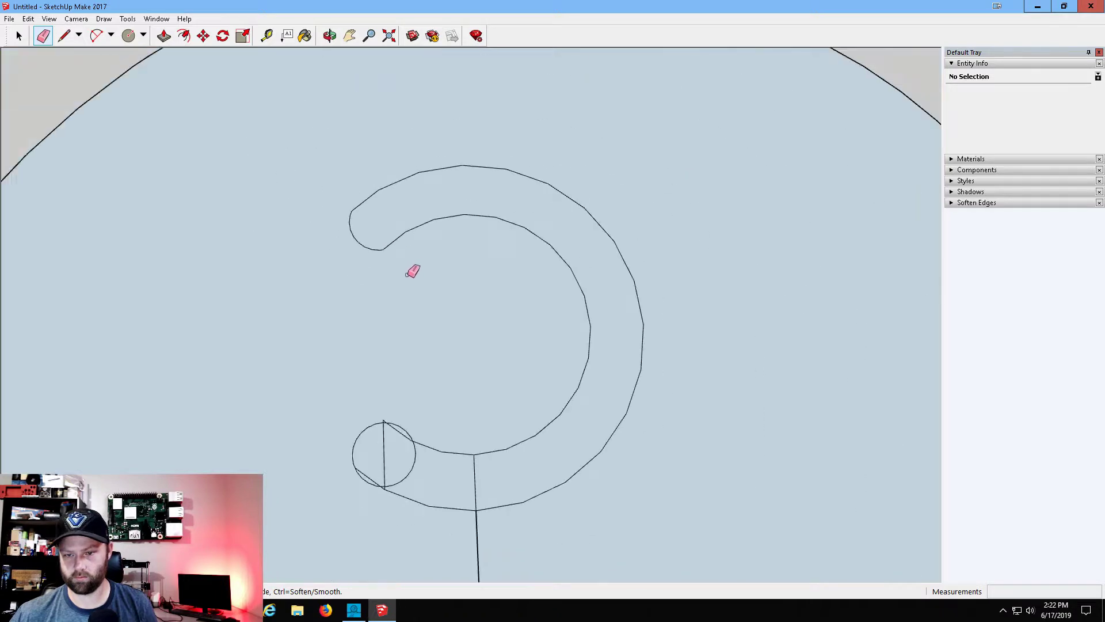
Erase the small circle's surplus arc and the chord at the ear's lower end, undoing the accidental removal of an outline edge.
scroll(395, 444, up, 4)
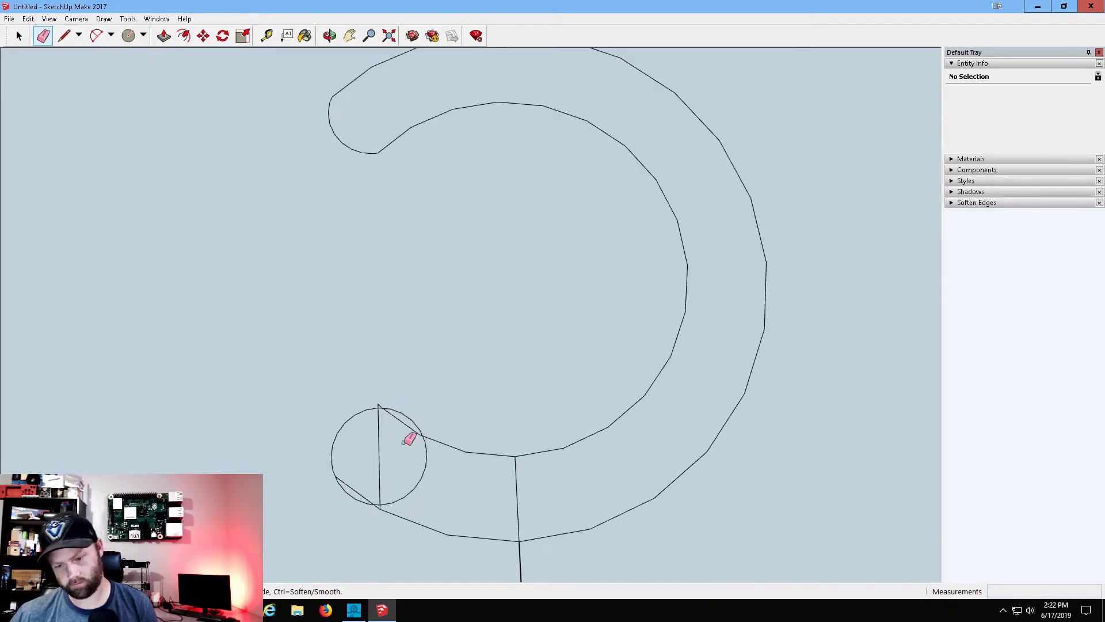
drag(357, 492, 396, 506)
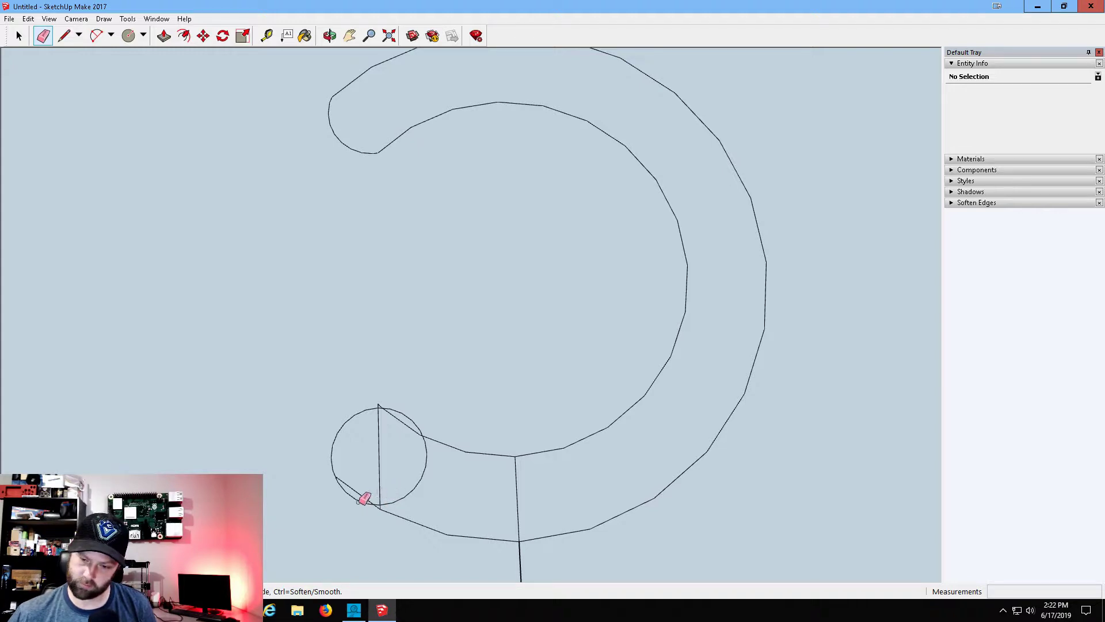
click(407, 501)
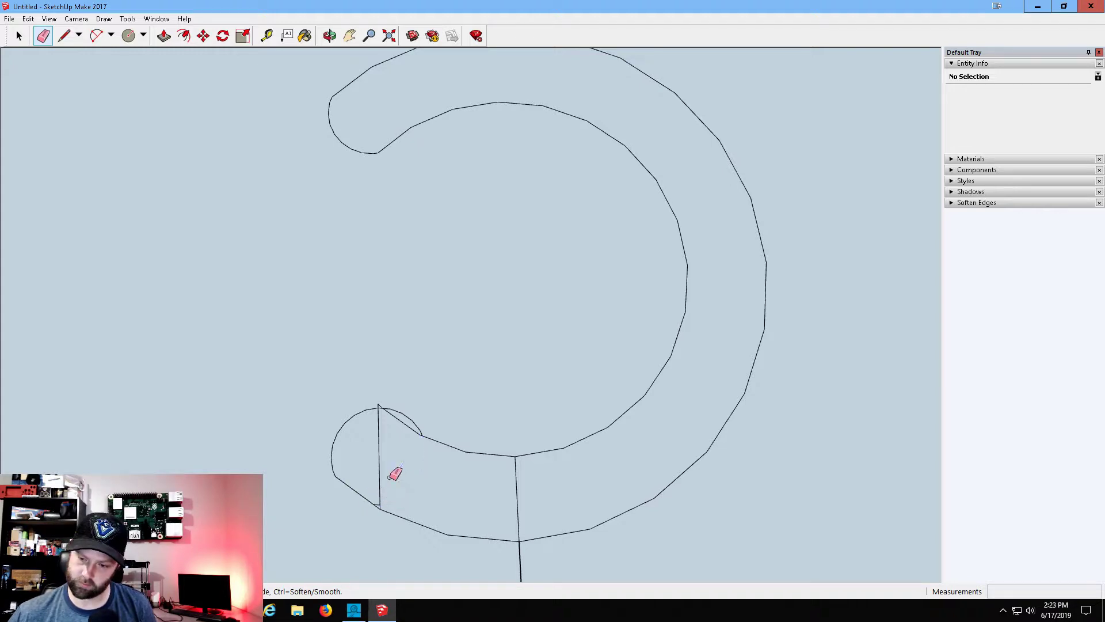
drag(389, 474, 368, 477)
click(377, 505)
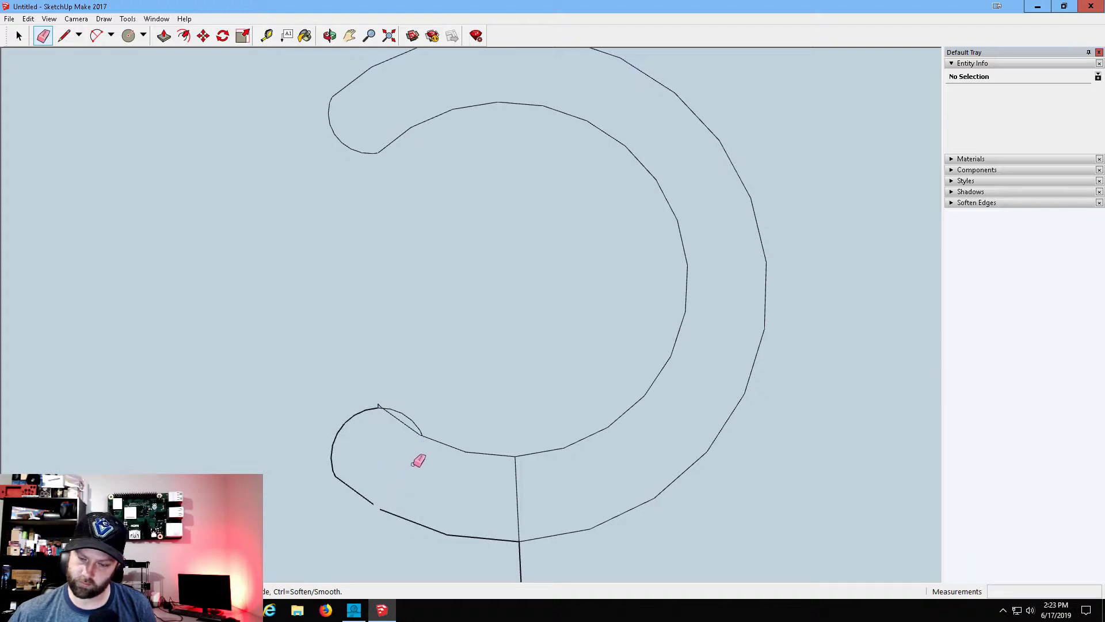
key(ctrl+z)
Erase the leftover line fragments and the bulging arc at the ear's lower end to leave a clean rounded cap.
scroll(380, 506, up, 5)
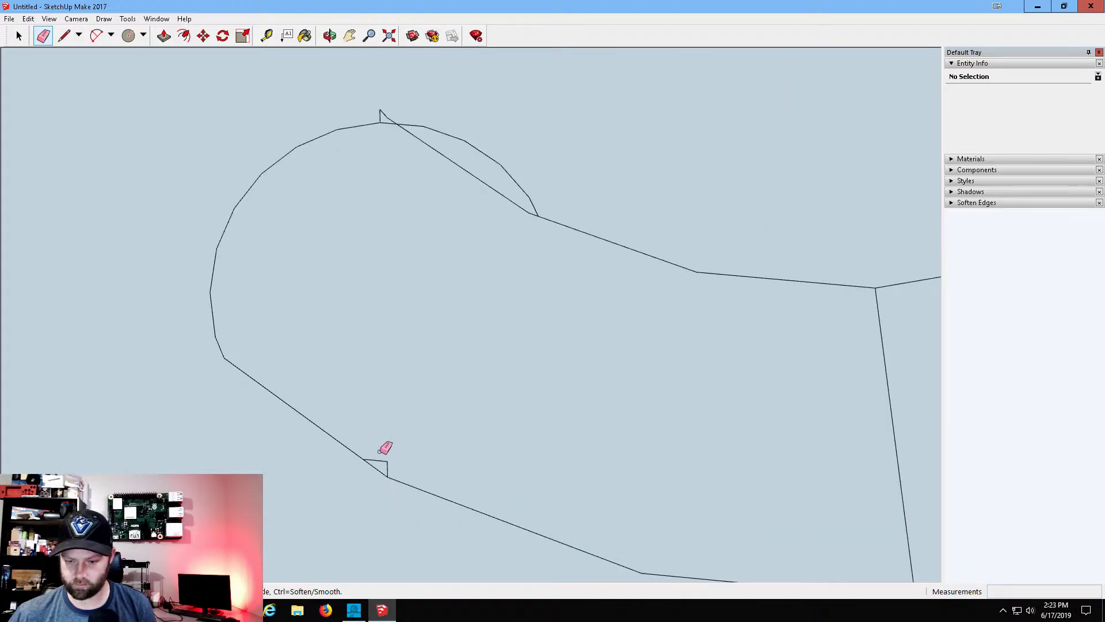
drag(383, 455, 400, 464)
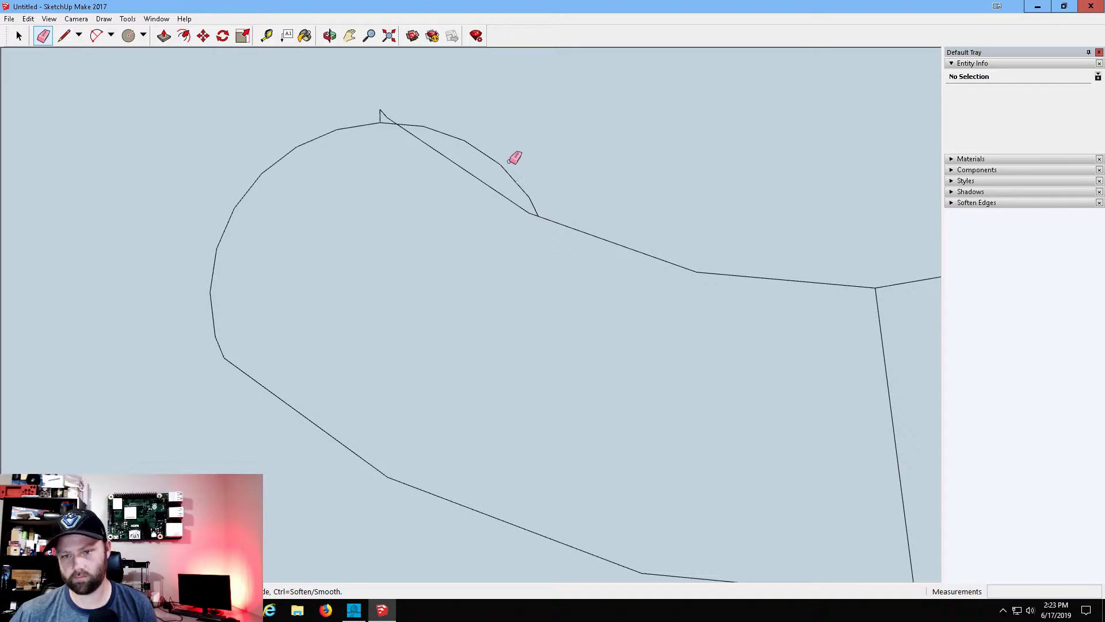
click(382, 112)
drag(451, 136, 455, 132)
Erase the rest of the dividing line, from the ear's lower band down to the belly.
scroll(572, 259, down, 5)
scroll(564, 281, down, 3)
mouse_move(619, 274)
mouse_down()
mouse_move(629, 373)
mouse_move(659, 394)
mouse_up()
scroll(612, 276, down, 6)
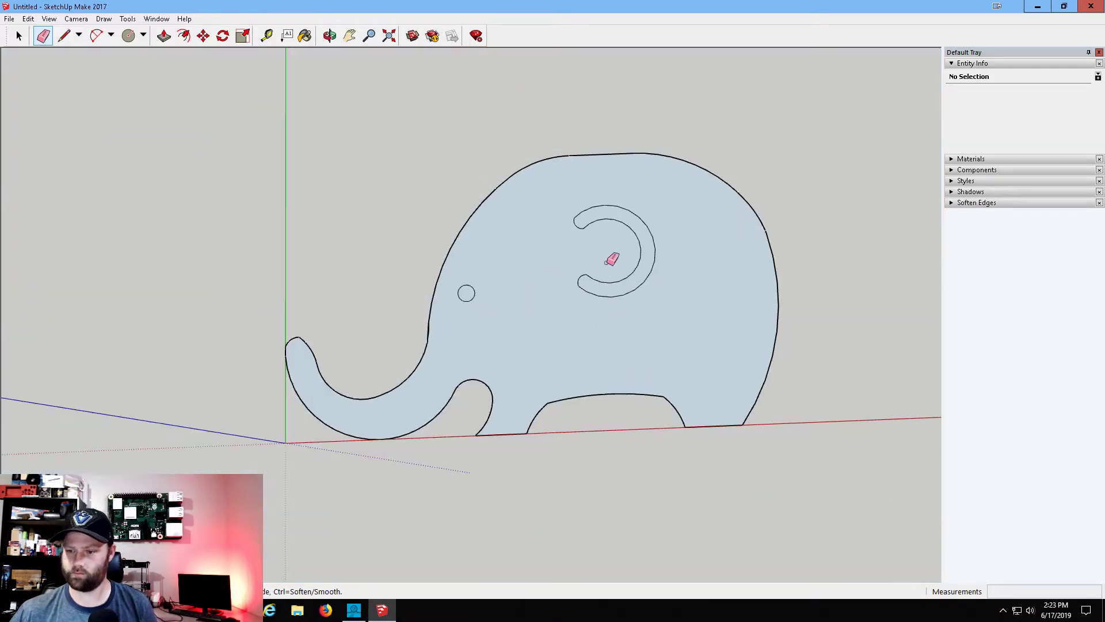
Delete the C-shaped ear face and the eye circle face to cut openings through the elephant.
scroll(619, 214, up, 1)
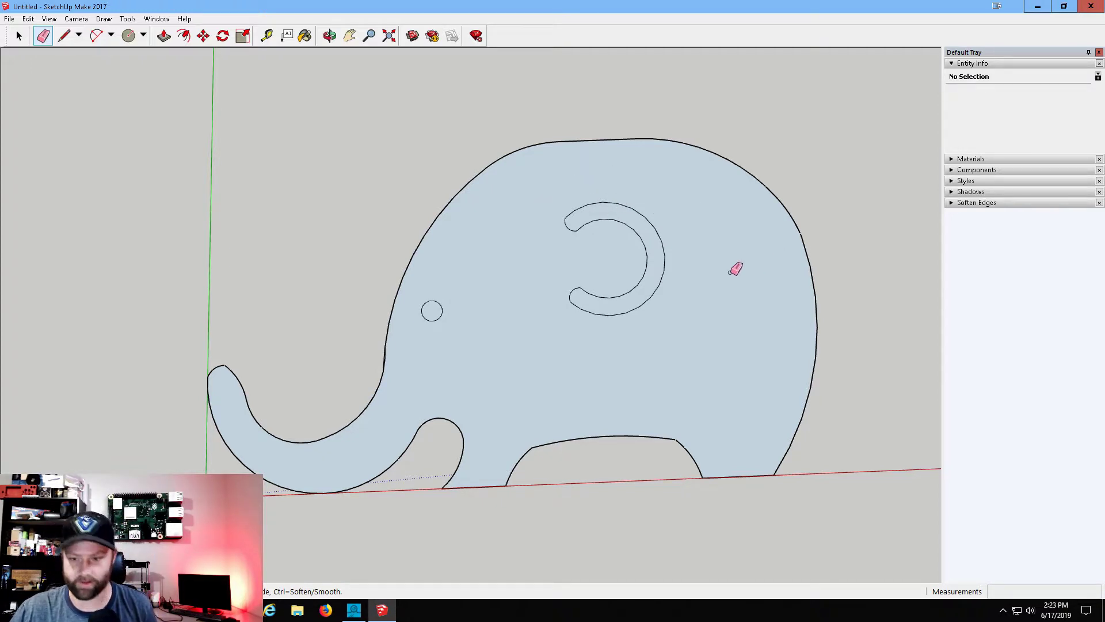
click(19, 35)
click(654, 262)
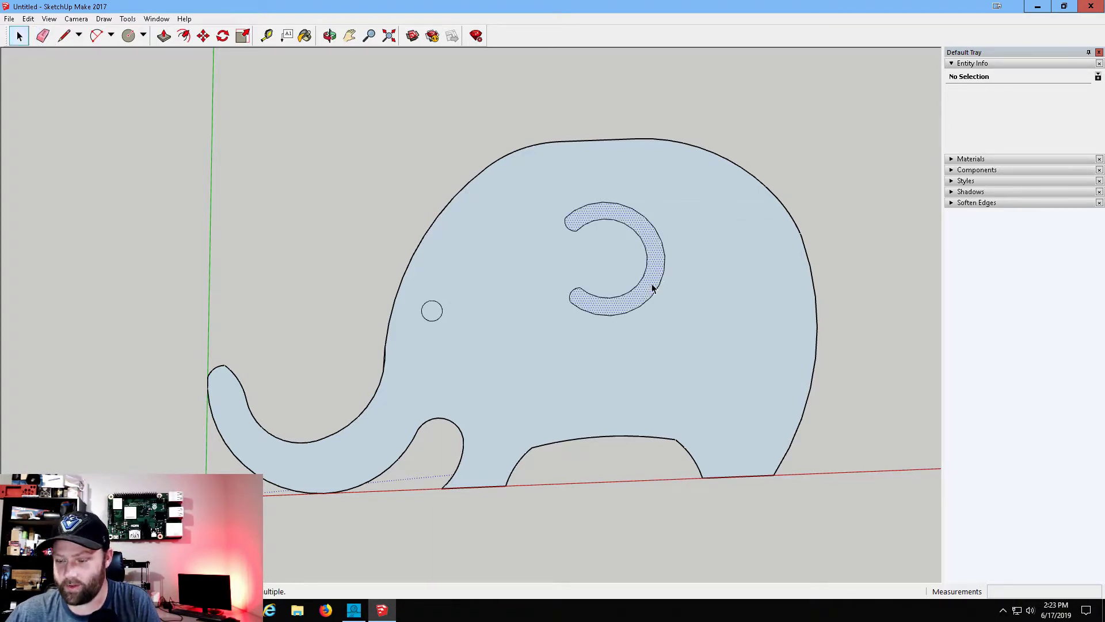
key(Delete)
click(433, 313)
key(Delete)
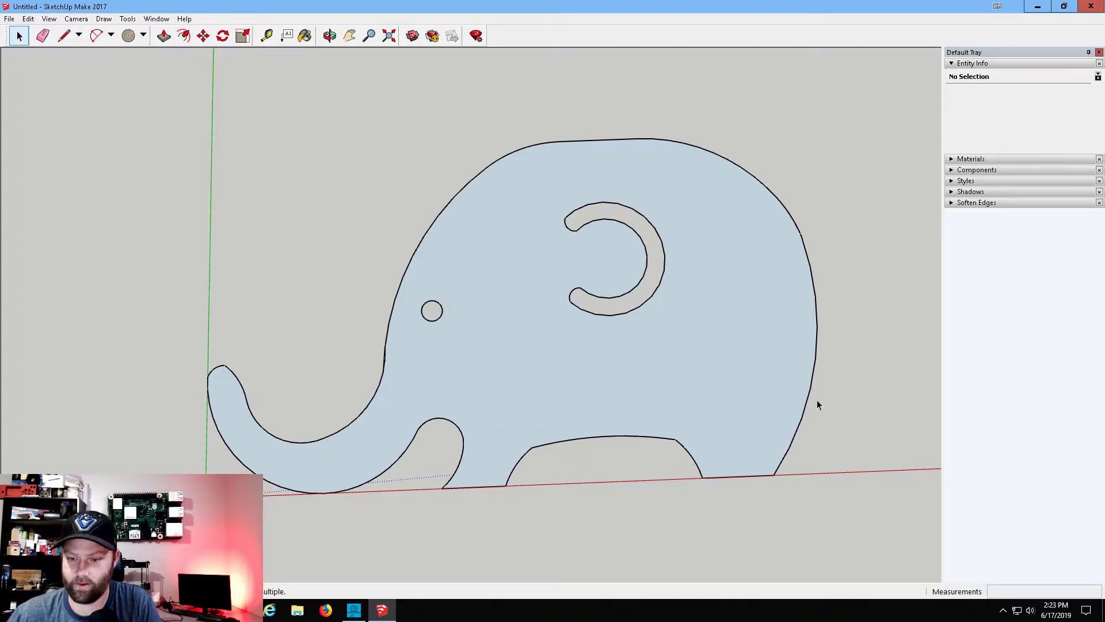
Extrude the elephant's body face to a thickness of 4 mm.
middle_drag(817, 399, 703, 166)
drag(704, 166, 705, 312)
key(space)
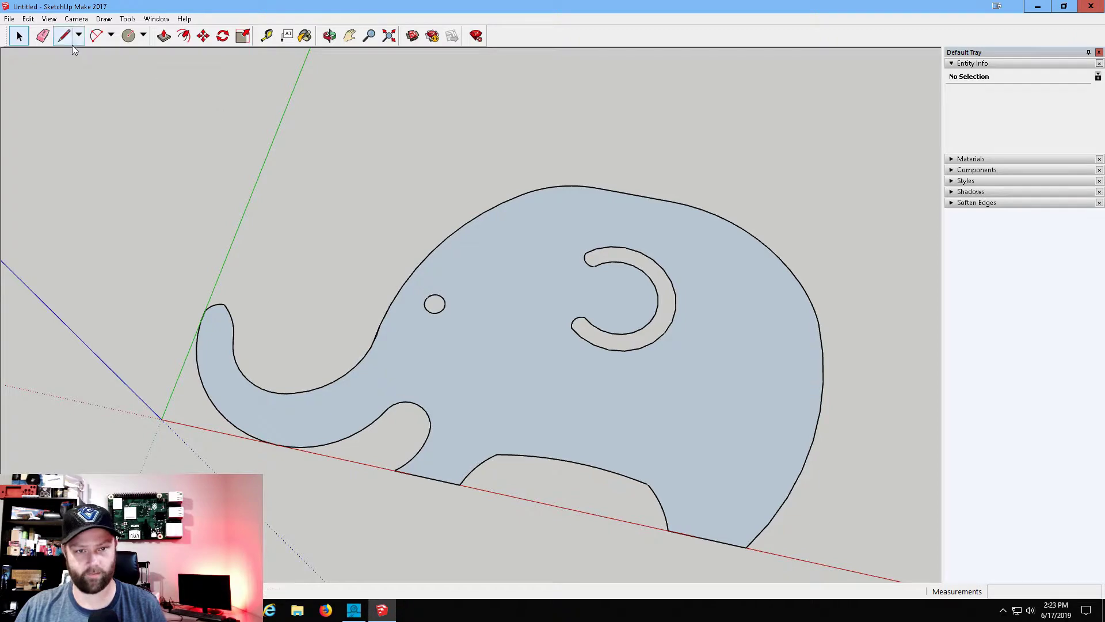
click(164, 36)
click(470, 371)
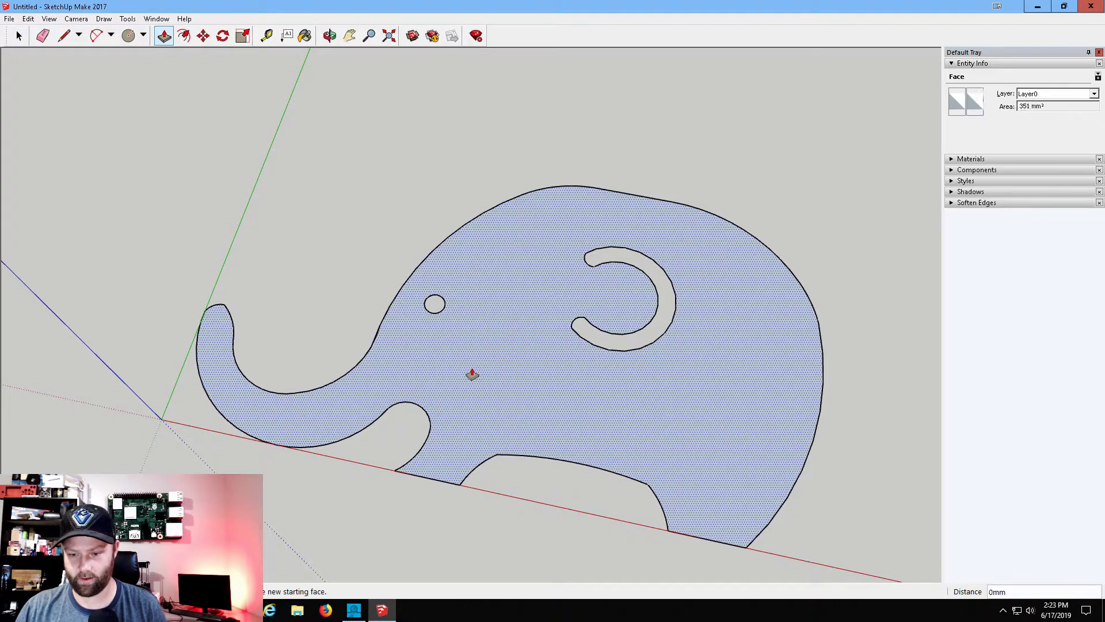
text(5)
key(Return)
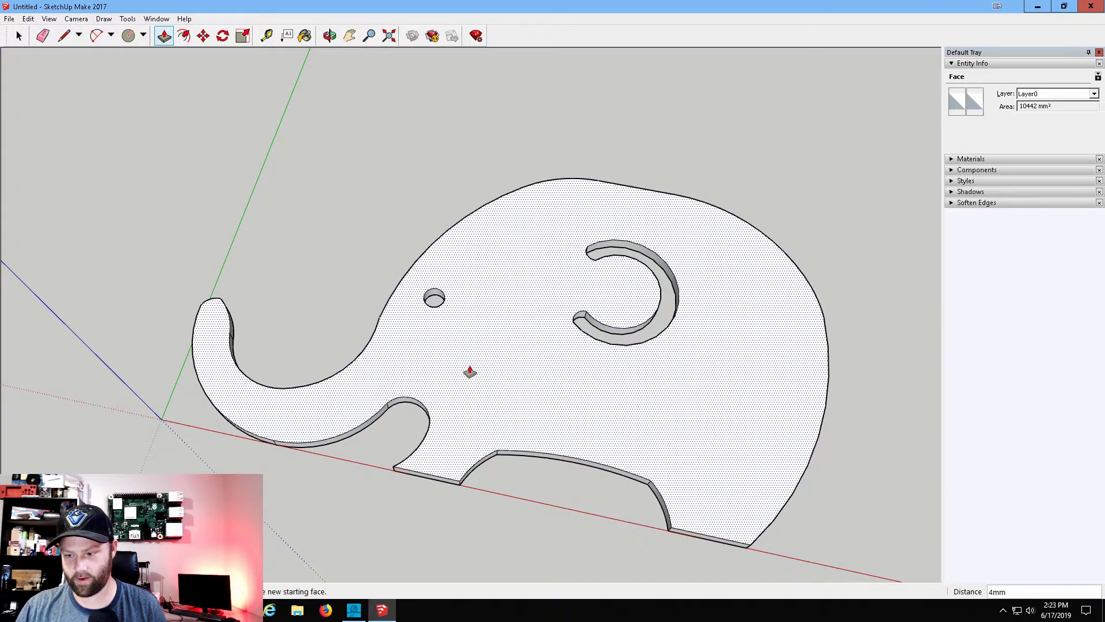
text(4)
key(Return)
middle_drag(502, 262, 662, 110)
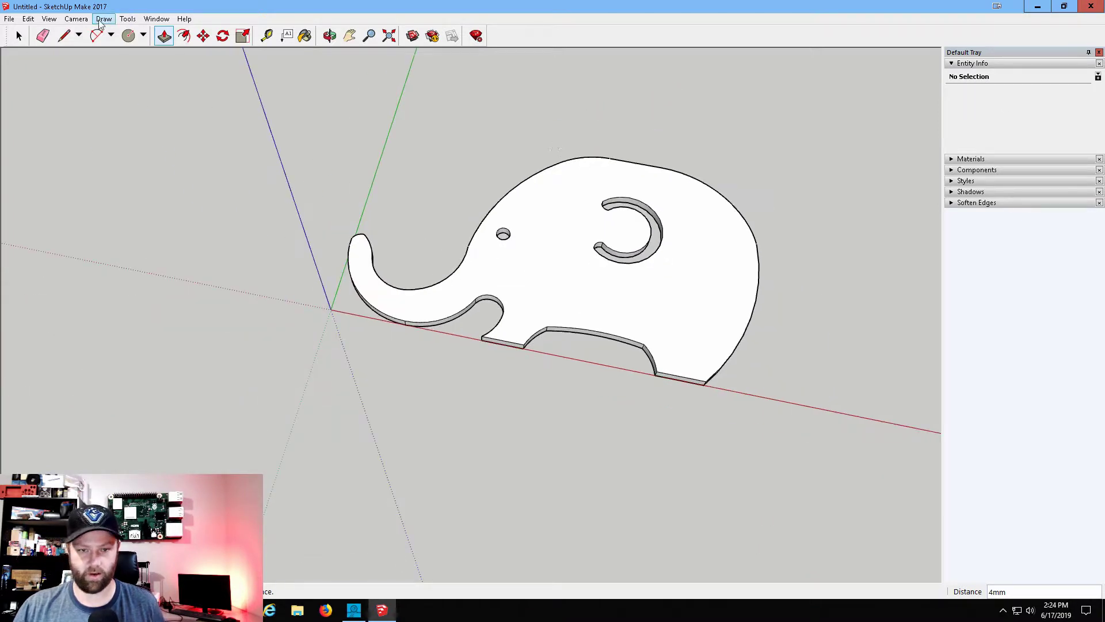
Try deleting the entire extruded elephant, and undo the deletion.
click(19, 36)
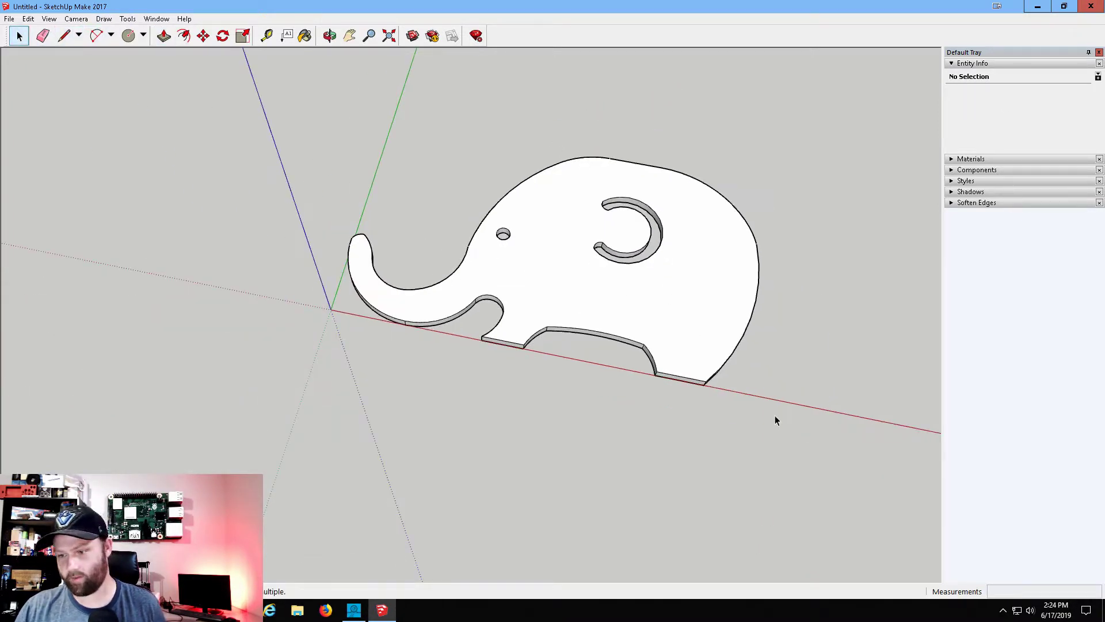
drag(579, 296, 285, 132)
key(Delete)
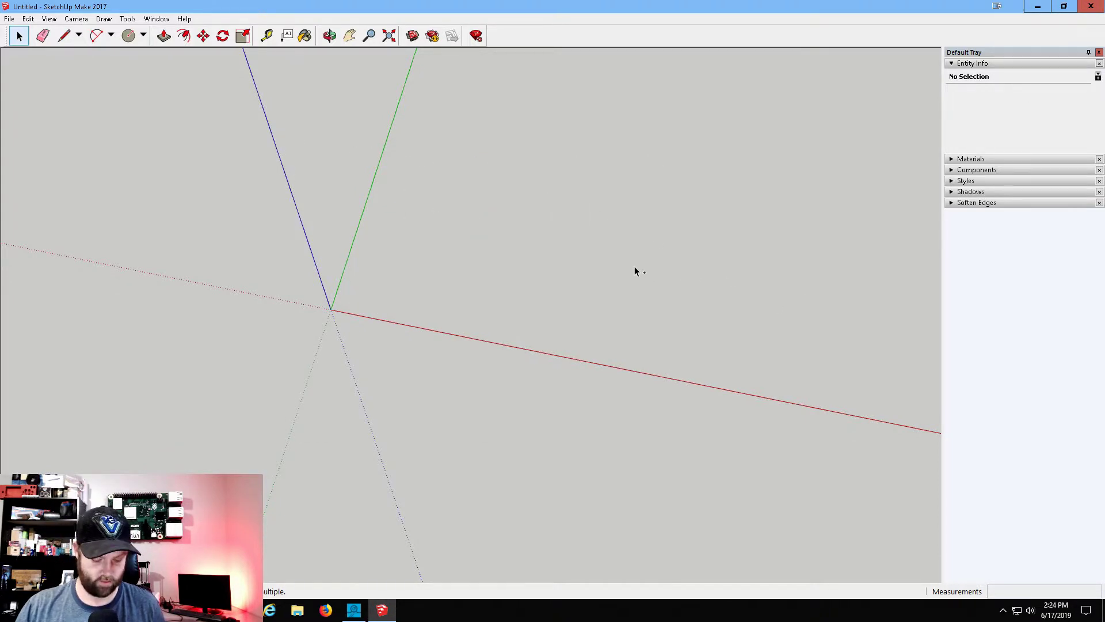
key(ctrl+z)
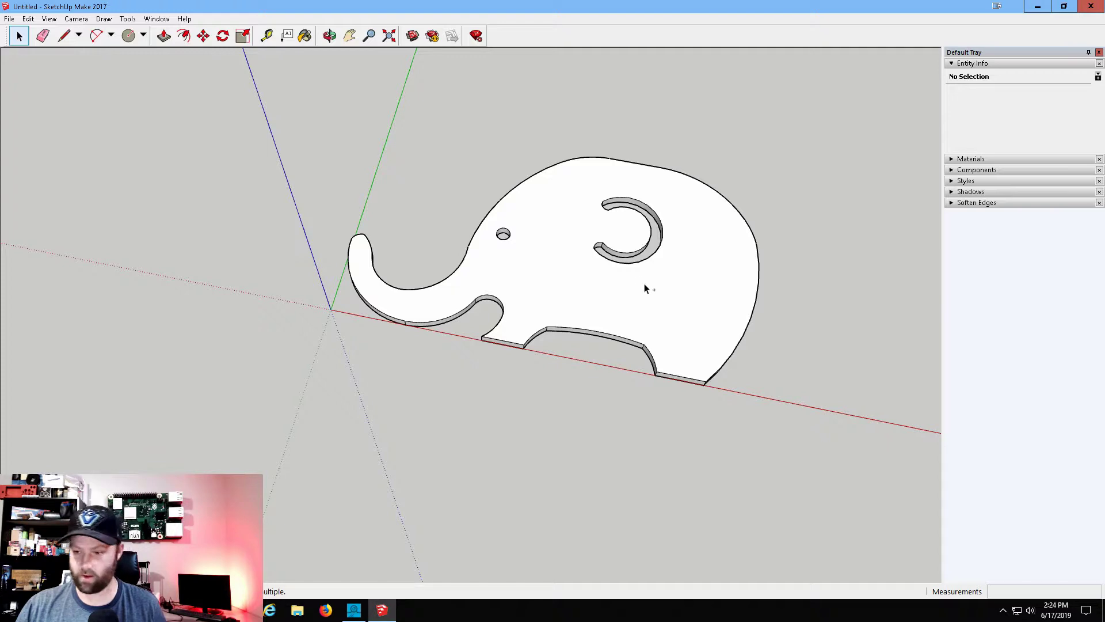
Select the whole extruded elephant and place a copy of it diagonally behind the original with the Move tool.
drag(741, 433, 259, 153)
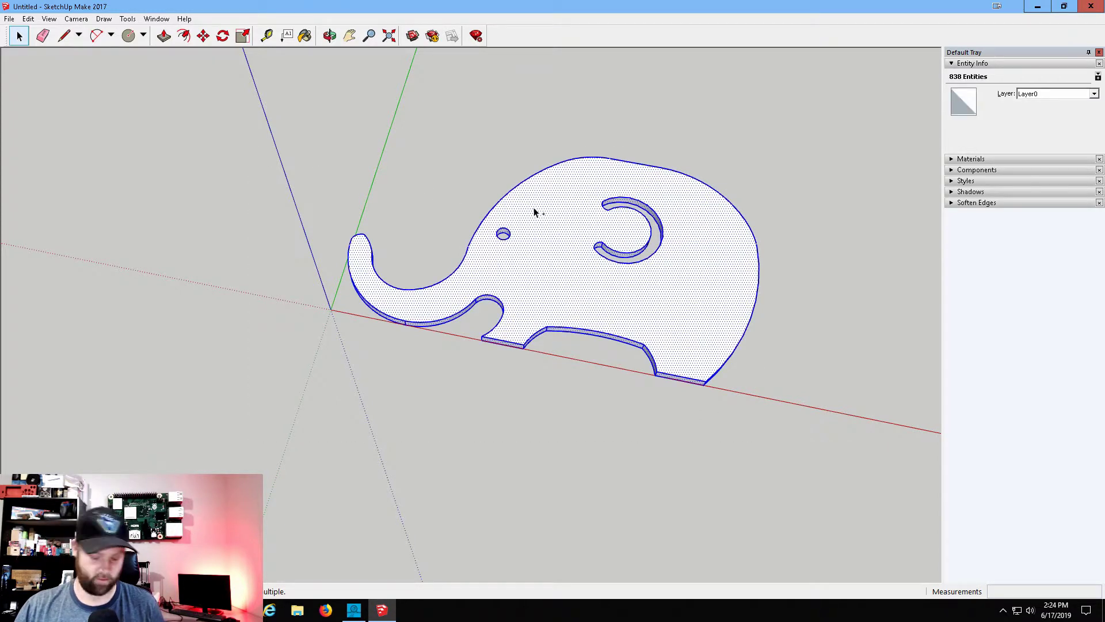
key(m)
key(ctrl)
click(748, 144)
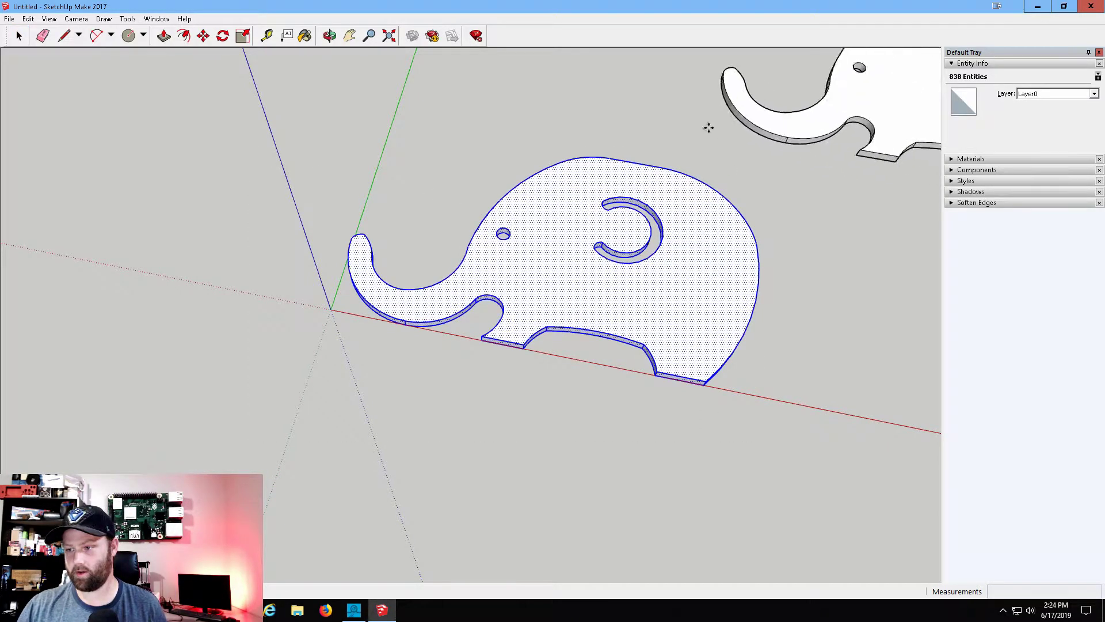
Rotate the copied elephant 90° about the midpoint of its back edge so that it stands upright.
click(474, 103)
scroll(806, 70, down, 2)
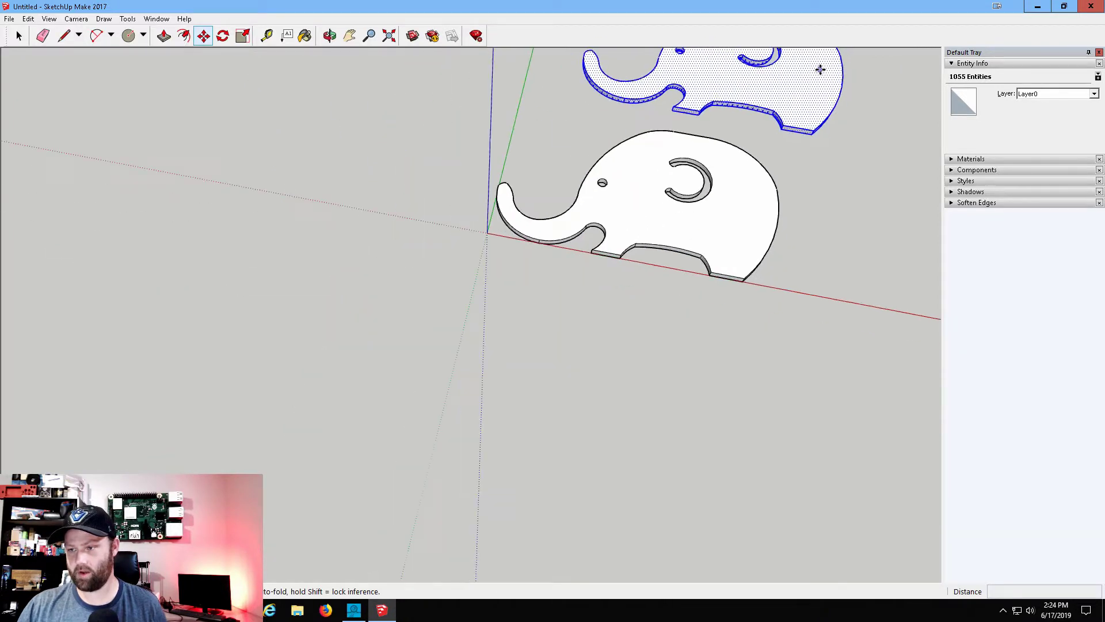
click(350, 35)
drag(875, 167, 610, 326)
key(o)
drag(656, 182, 364, 214)
middle_drag(364, 214, 235, 161)
scroll(483, 220, up, 2)
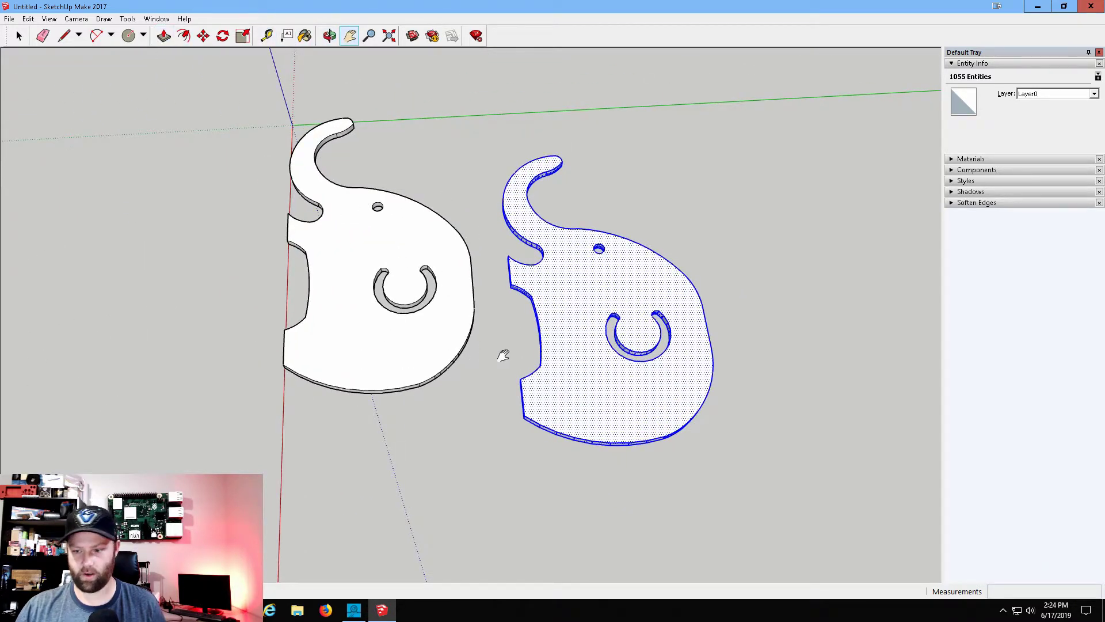
click(223, 36)
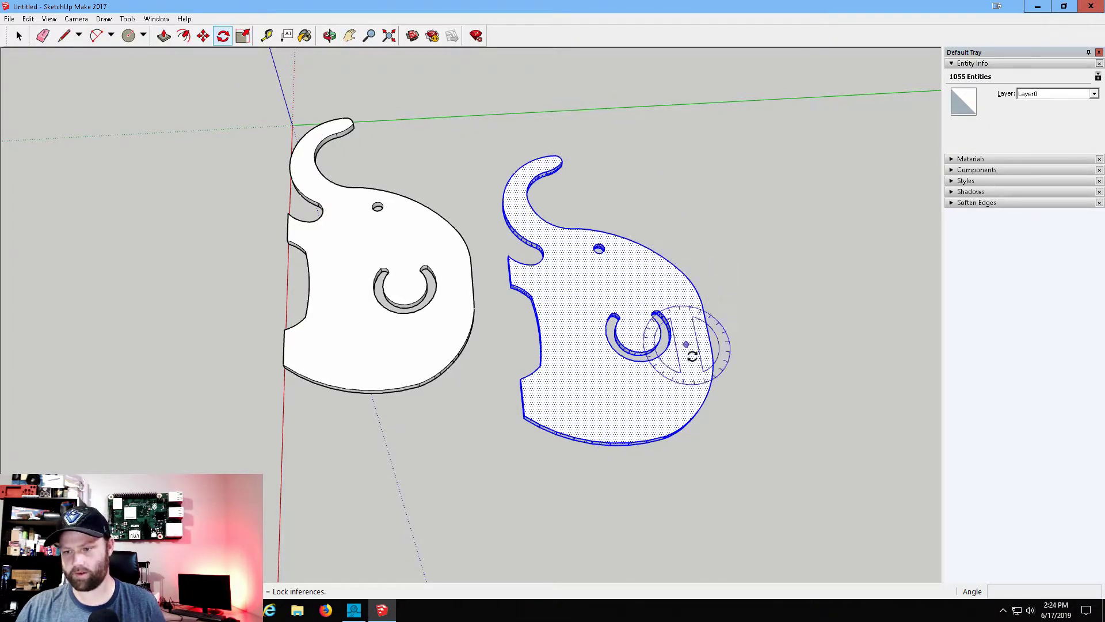
middle_drag(748, 431, 696, 148)
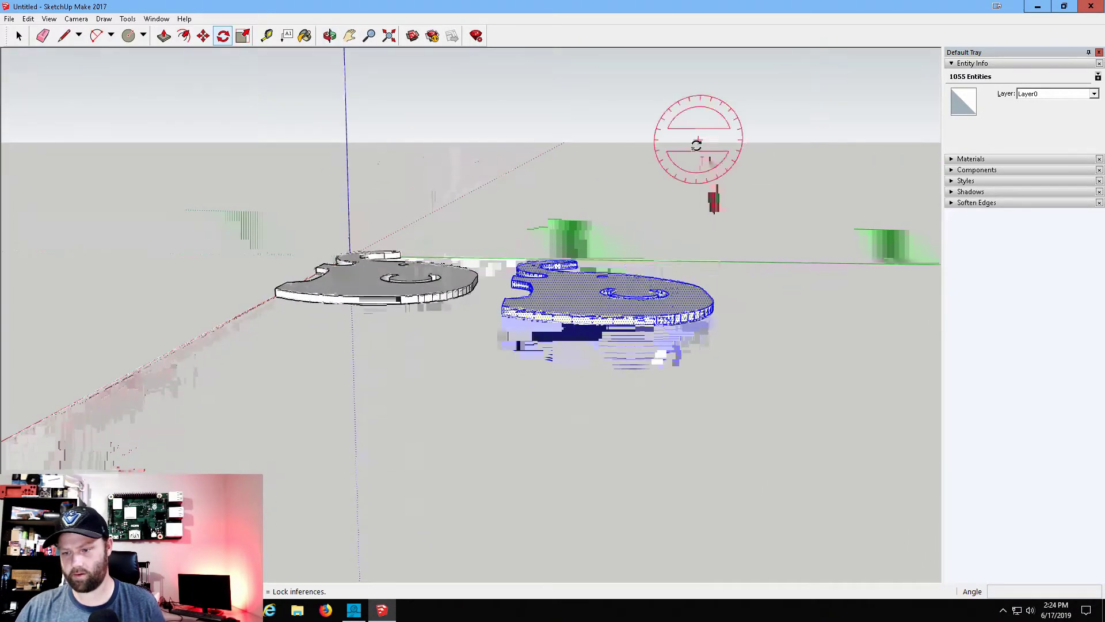
click(626, 322)
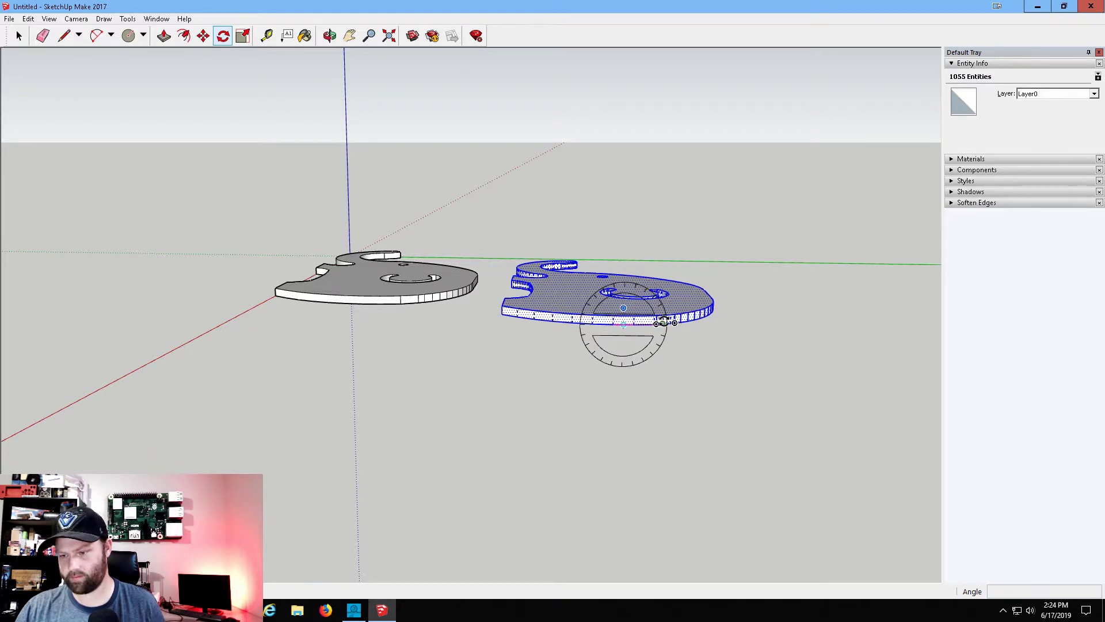
click(663, 320)
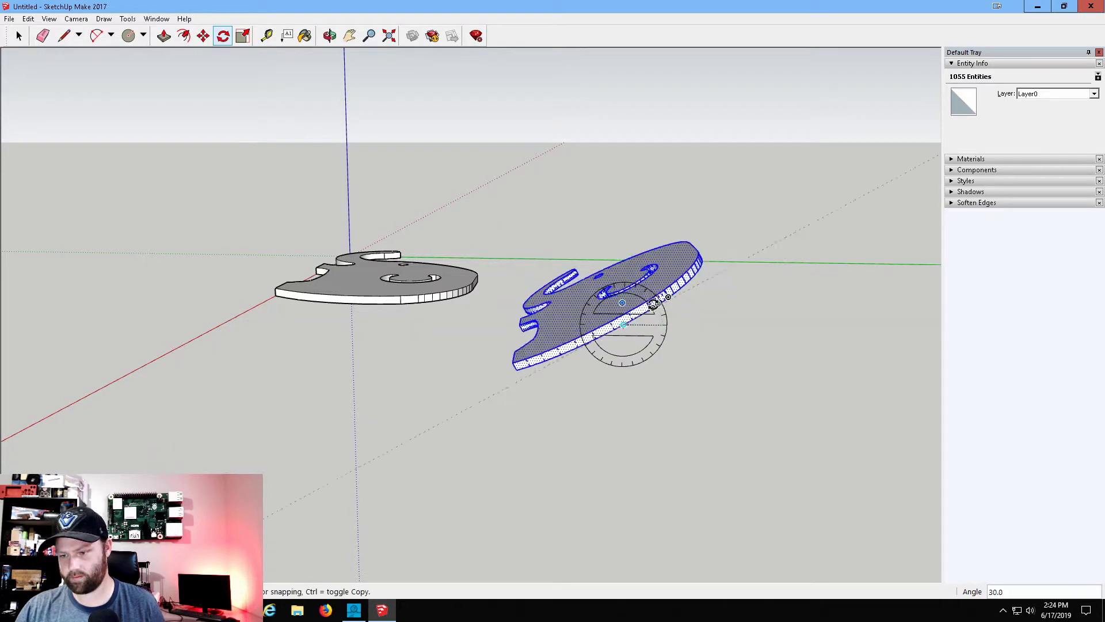
click(625, 284)
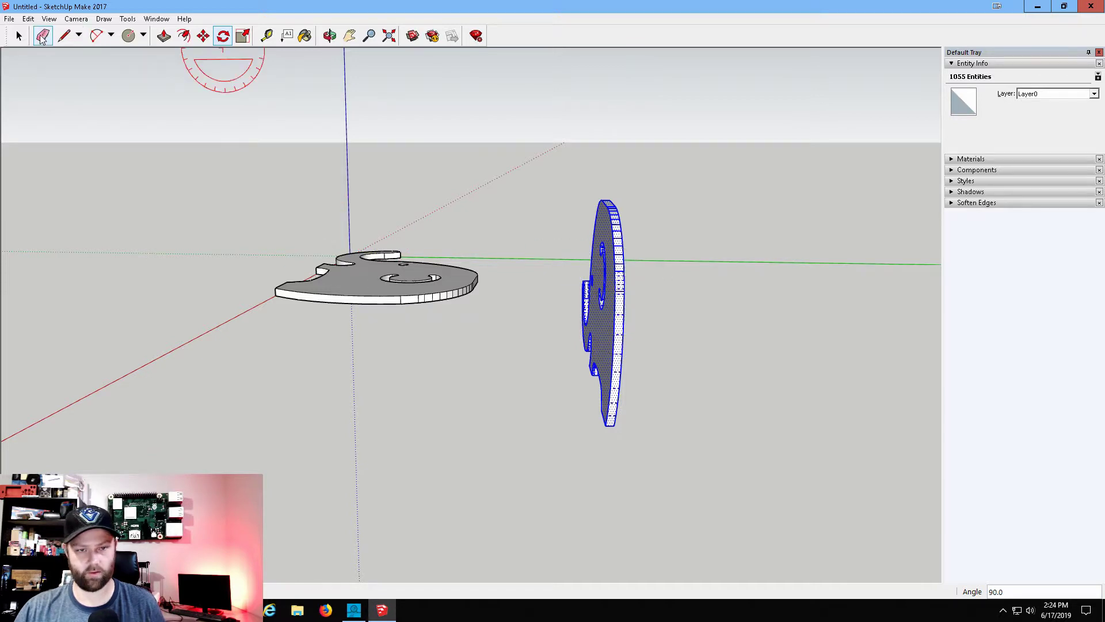
Select all of the original flat elephant, leaving the upright copy out of the selection.
click(19, 36)
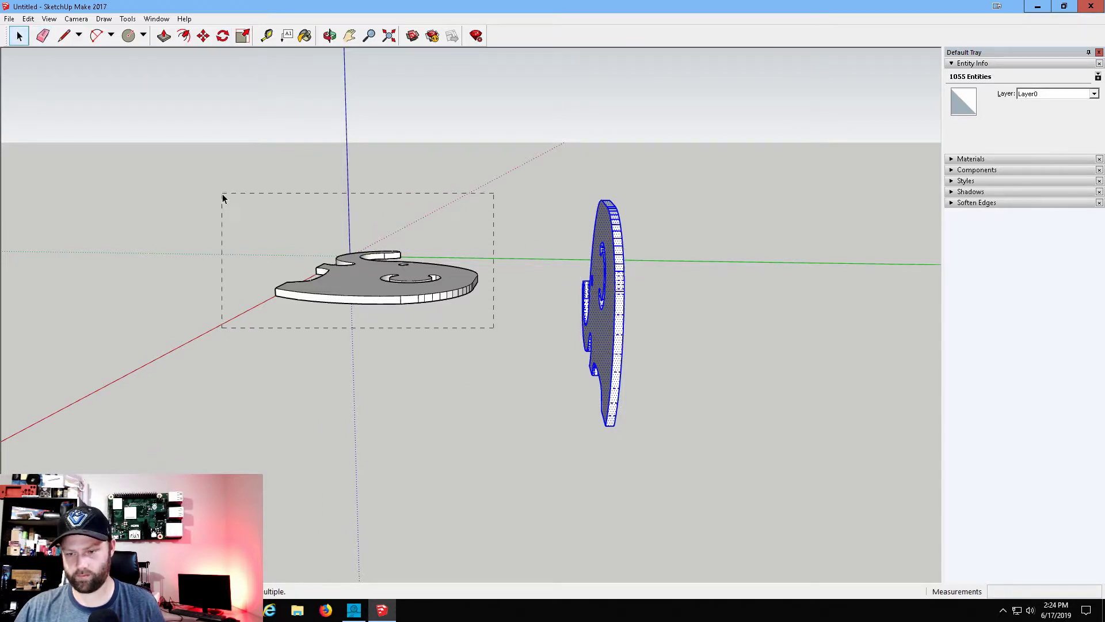
drag(223, 199, 225, 199)
middle_drag(279, 192, 397, 230)
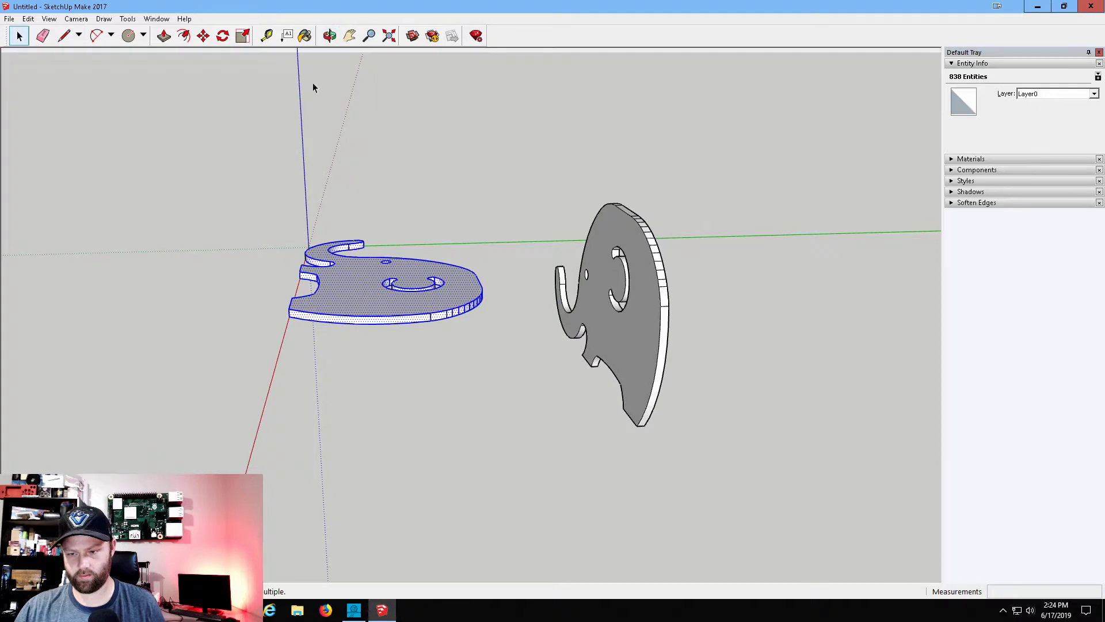
Try rotating the original elephant upright about its back edge, and undo the rotation.
click(223, 36)
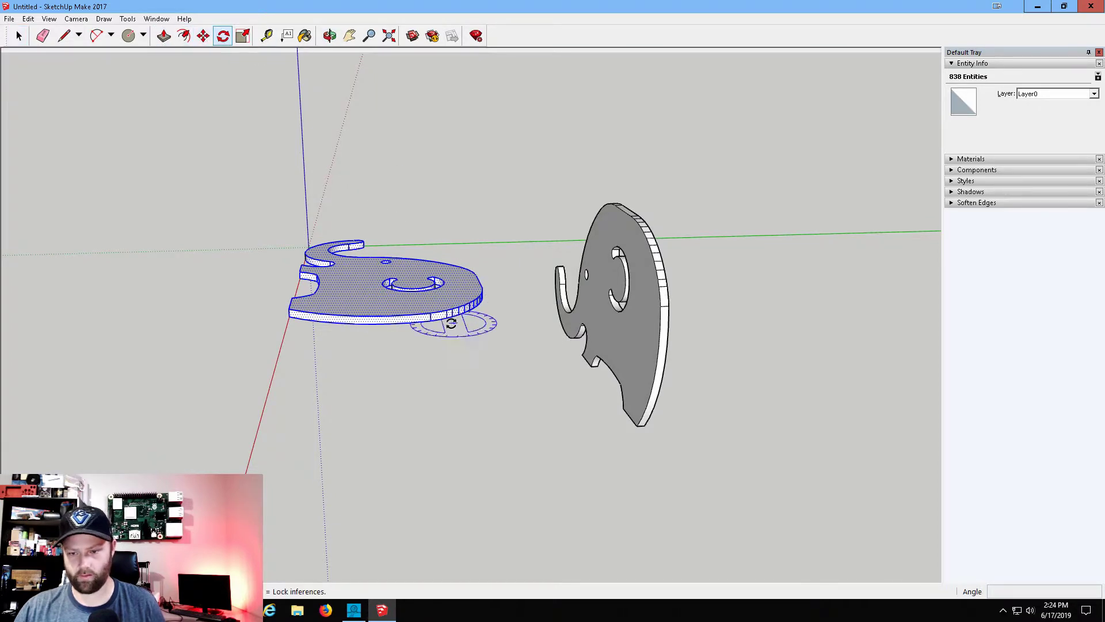
click(401, 323)
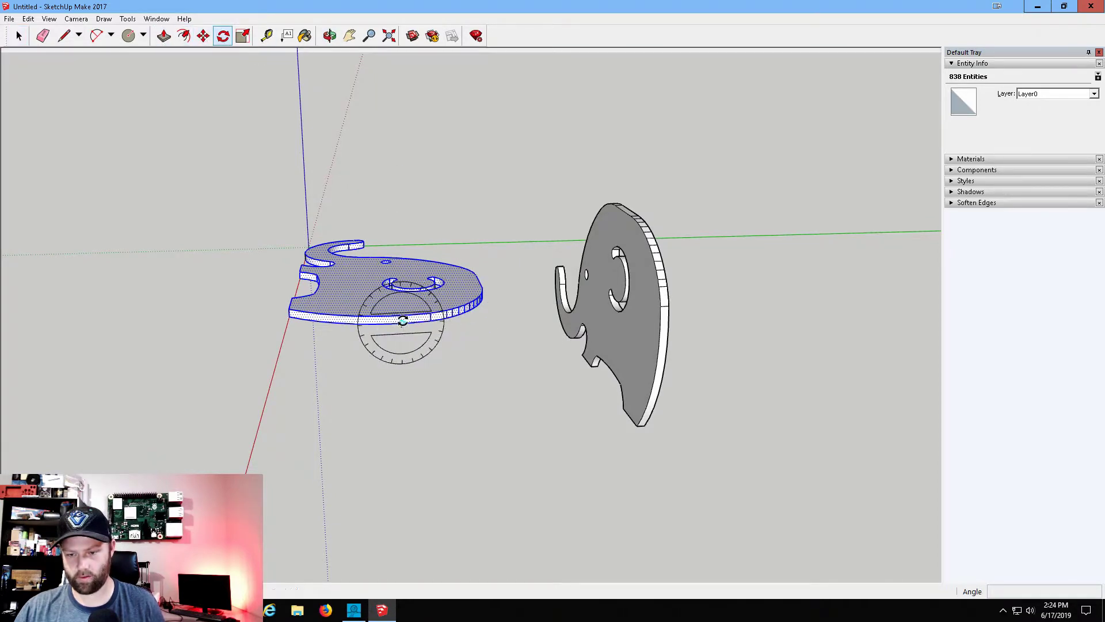
click(442, 319)
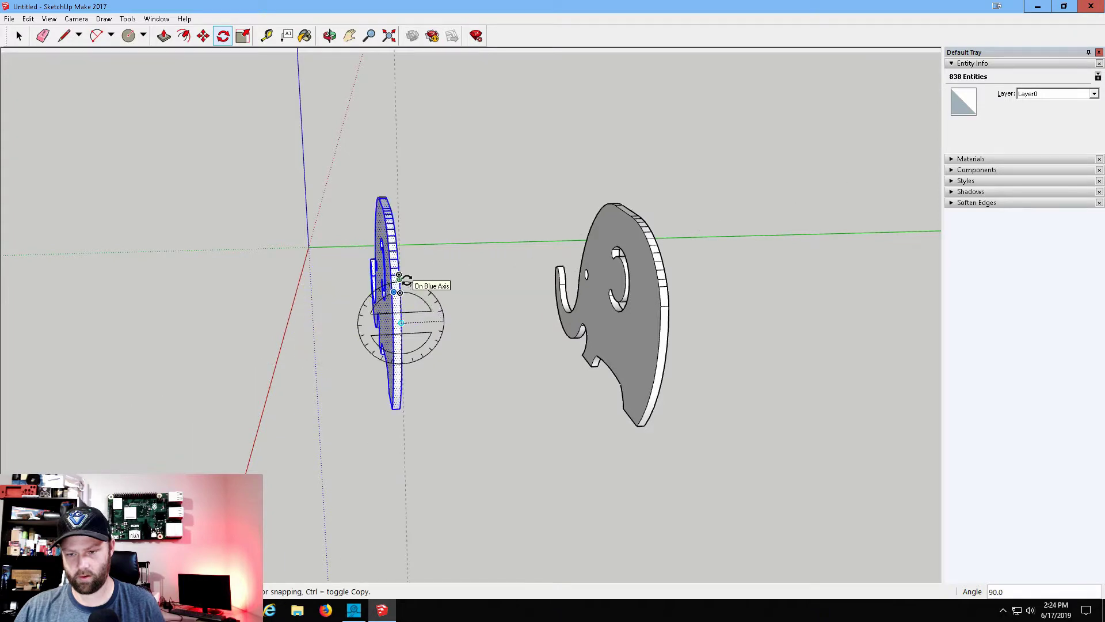
click(399, 276)
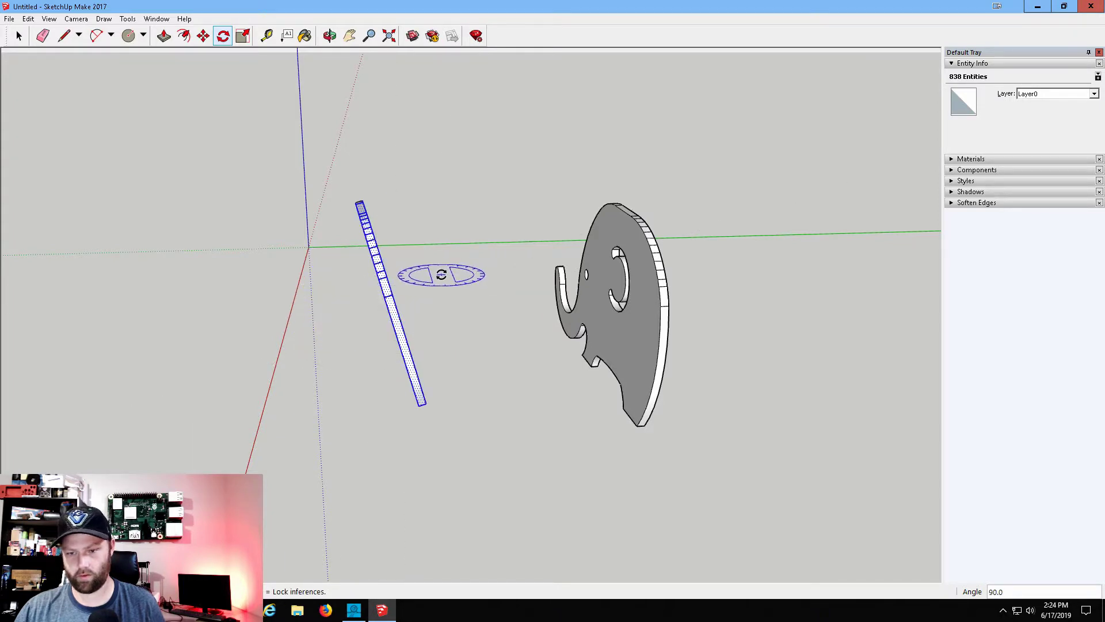
key(ctrl+z)
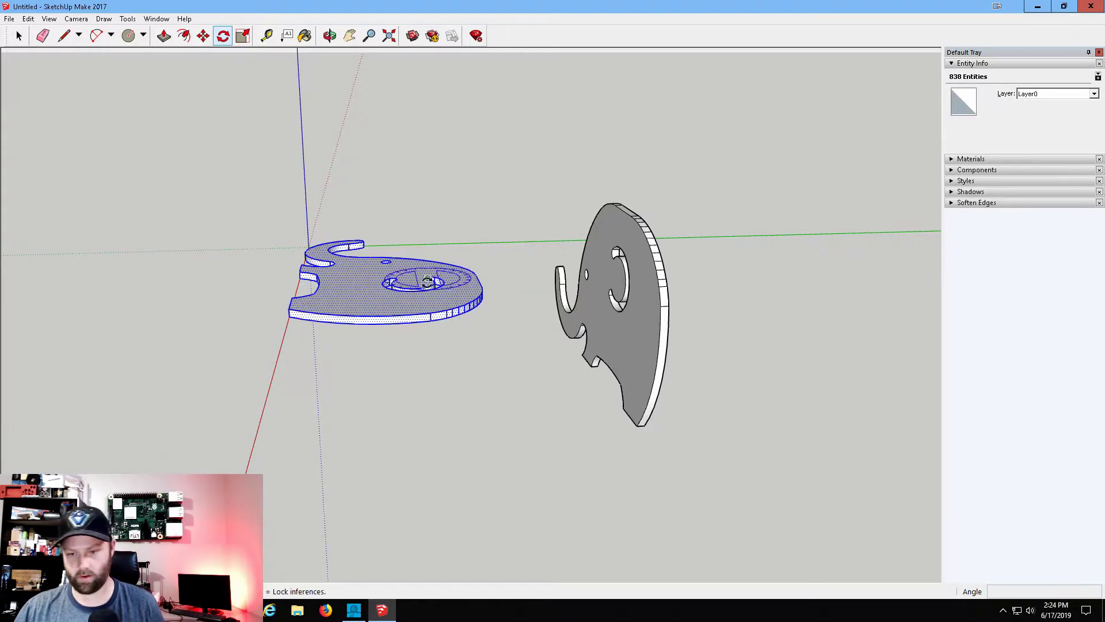
Rotate the original elephant 90° about the midpoint of its back edge to stand it upright.
click(401, 324)
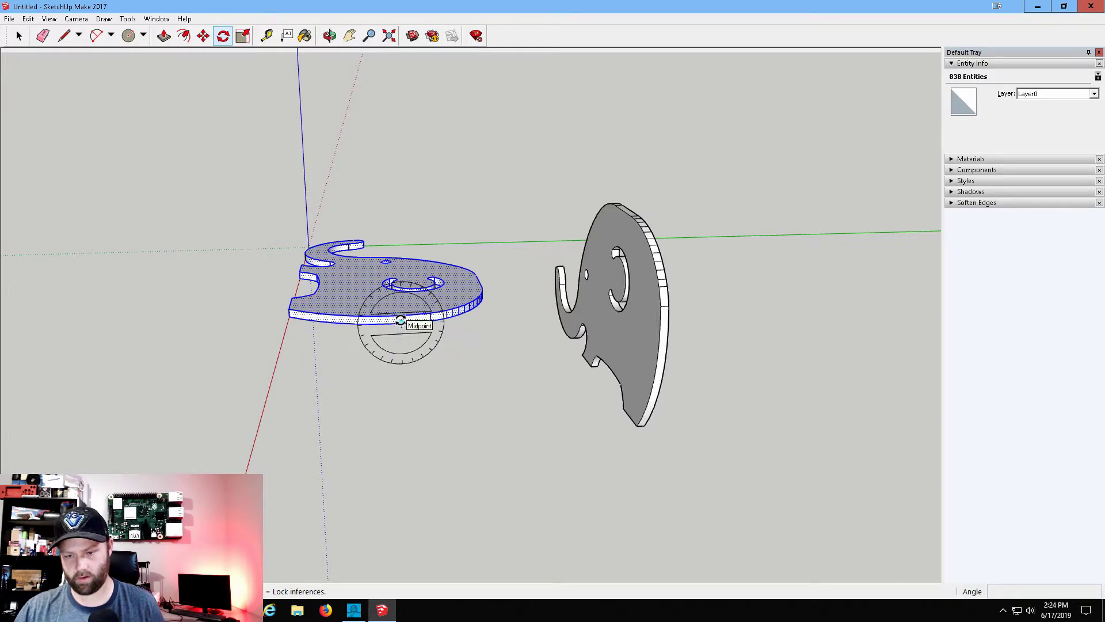
click(455, 320)
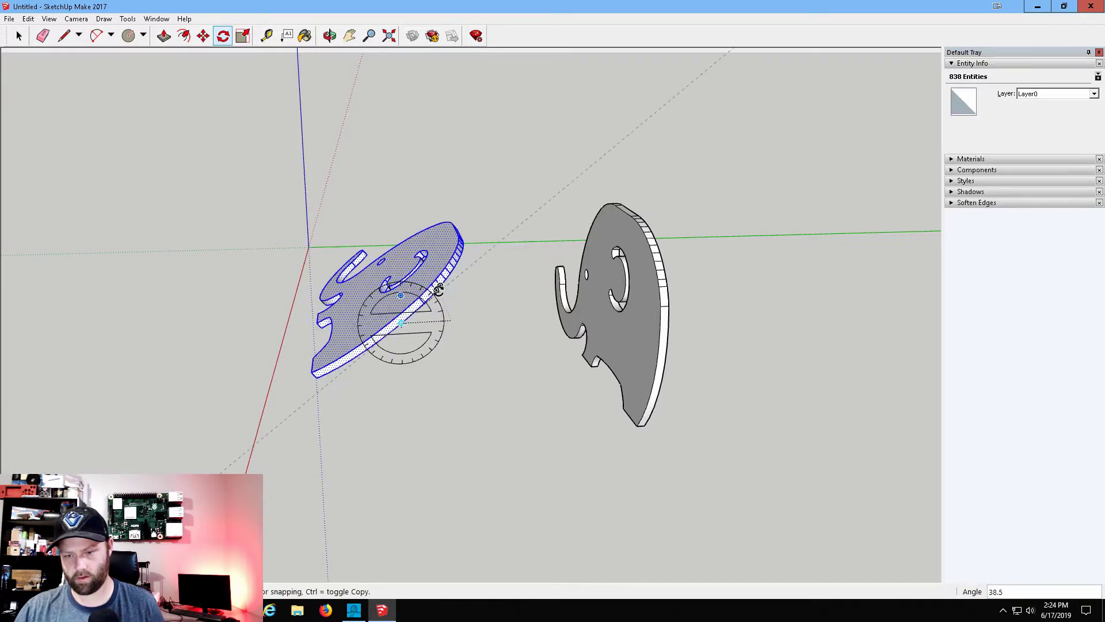
click(403, 270)
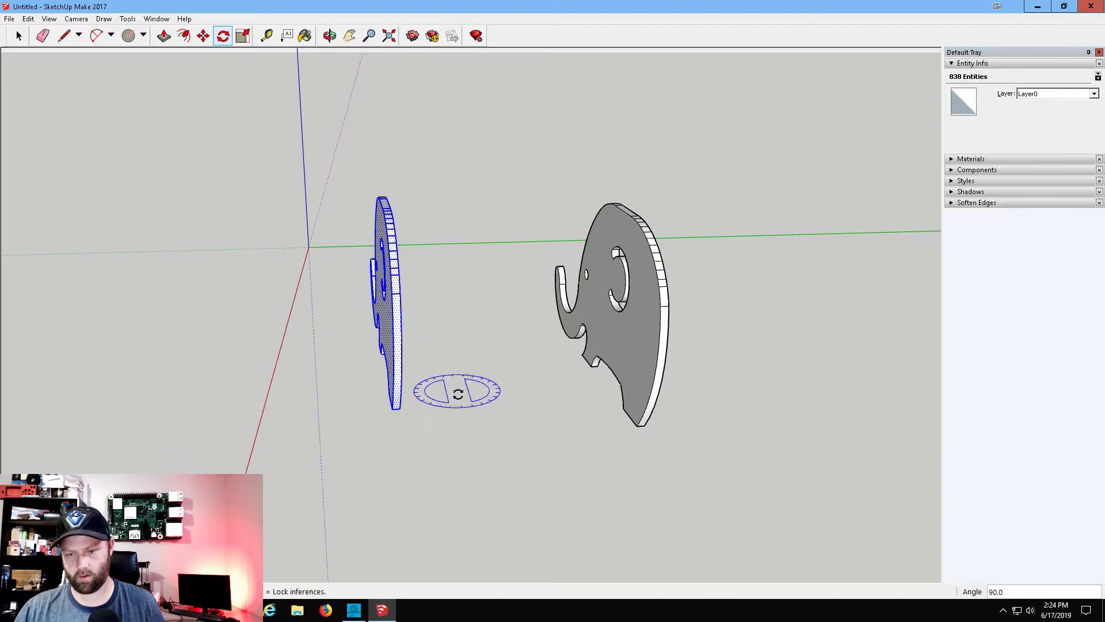
Move the original upright elephant about 191 mm so that it stands parallel in front of the copy.
click(203, 36)
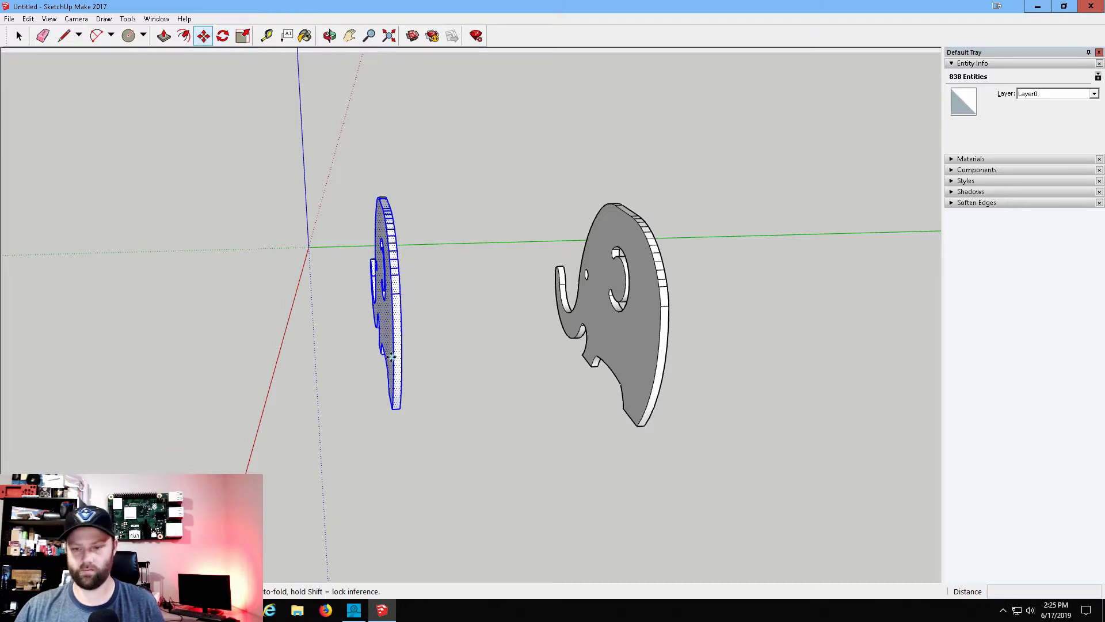
click(402, 346)
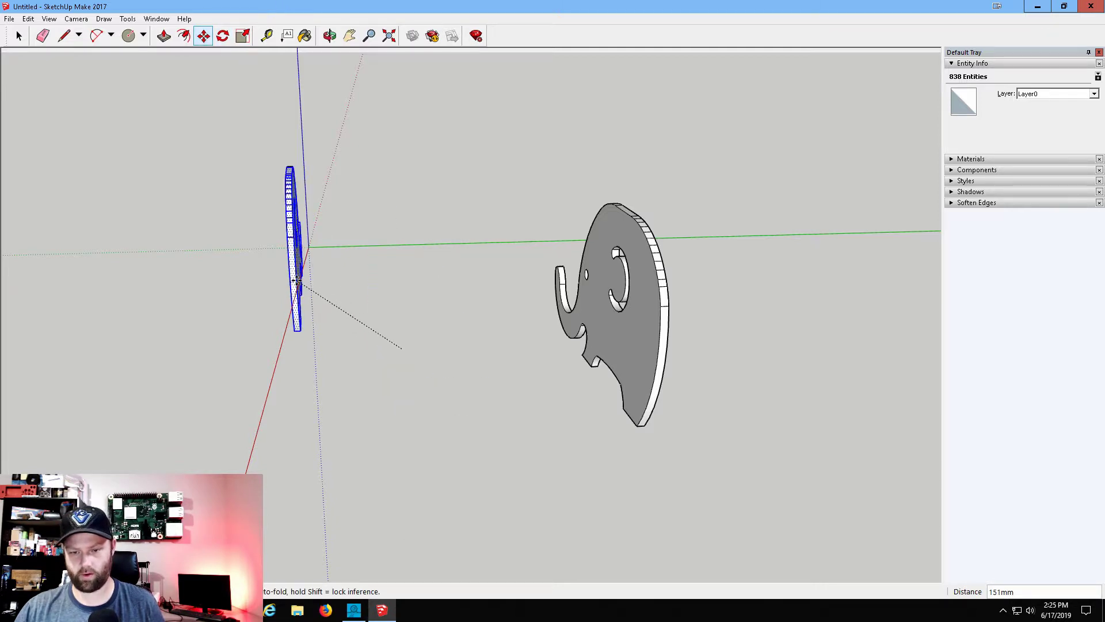
middle_drag(299, 282, 424, 345)
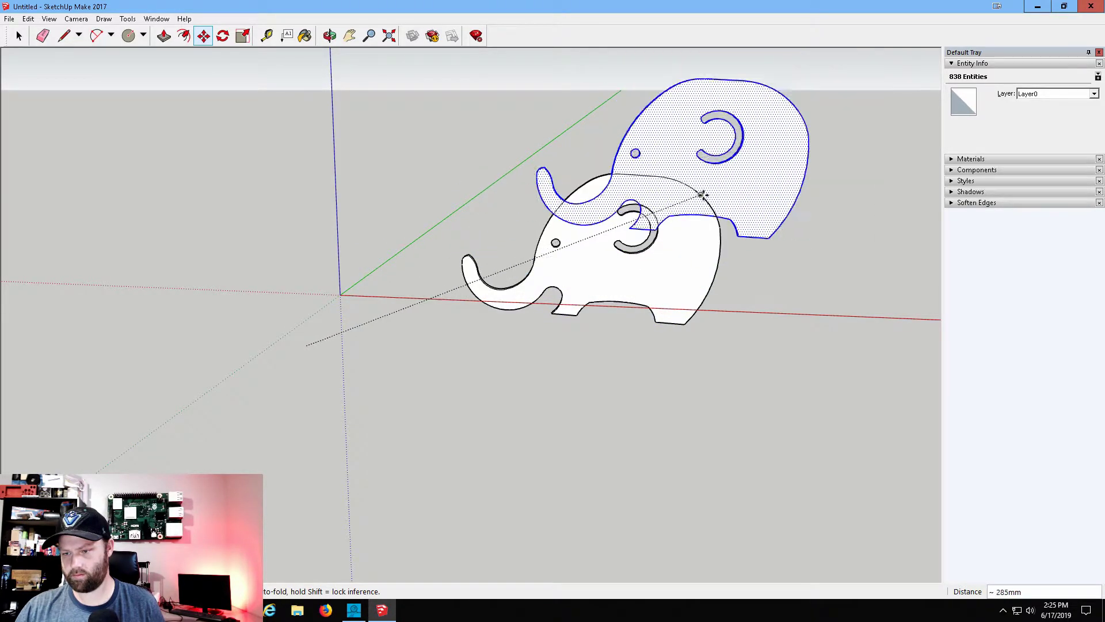
click(616, 308)
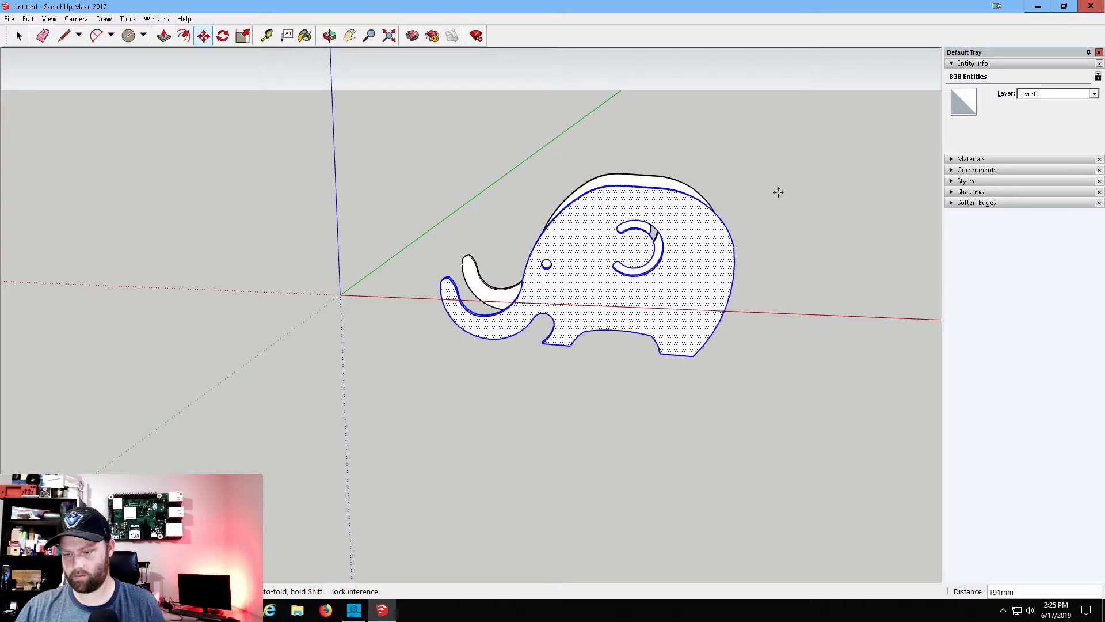
middle_drag(777, 190, 586, 357)
key(m)
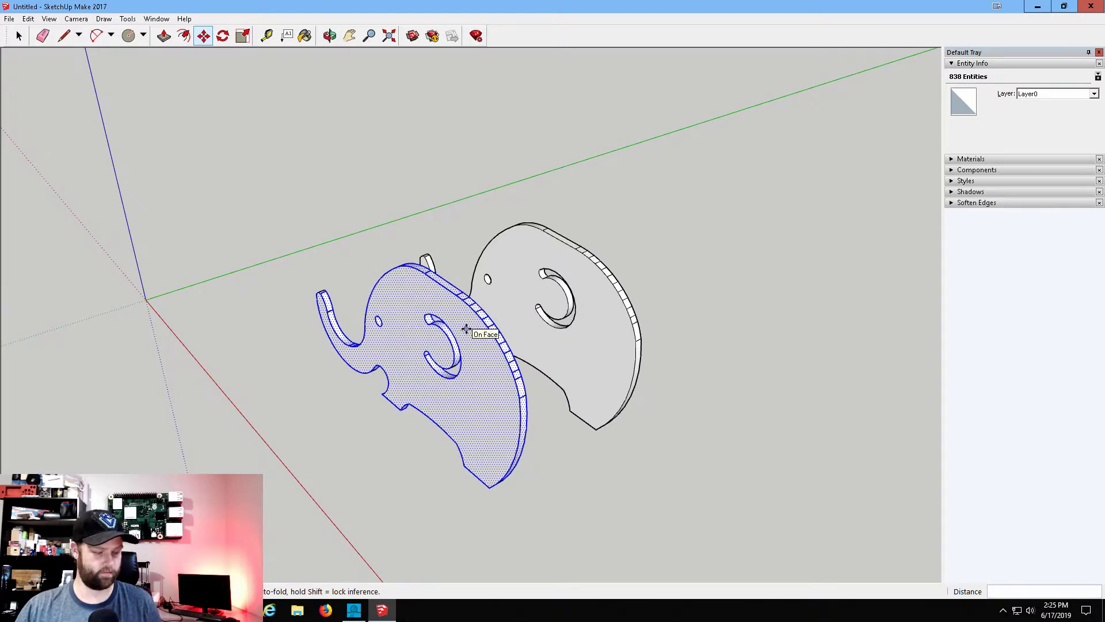
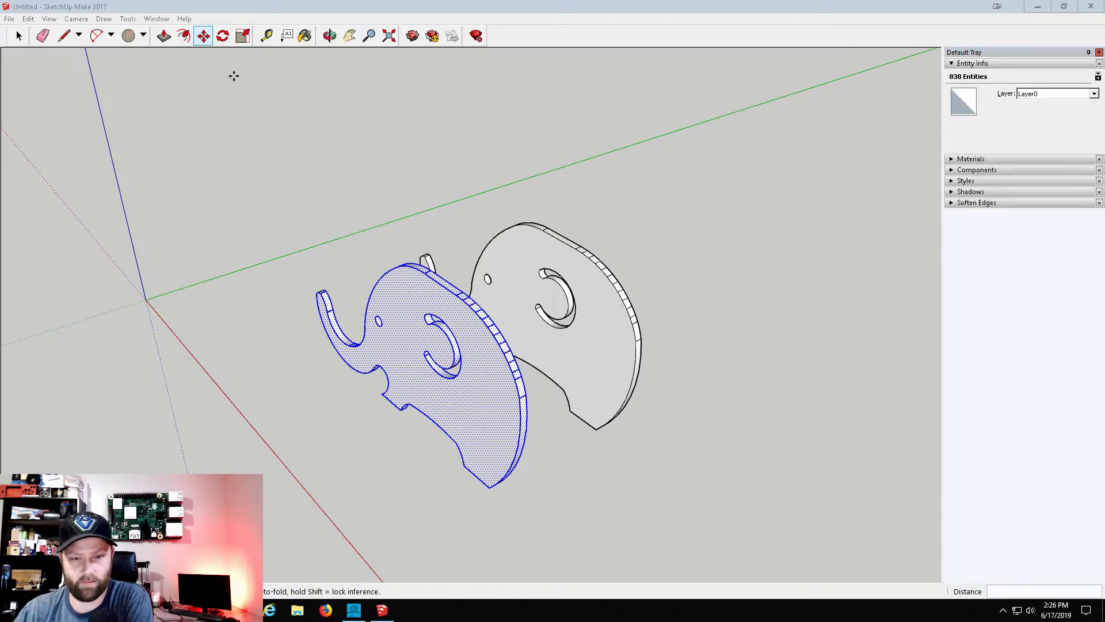
Draw a square of about 69 x 69 mm on the ground beside the elephants, starting on the red axis.
click(142, 36)
click(165, 56)
middle_drag(277, 151, 776, 488)
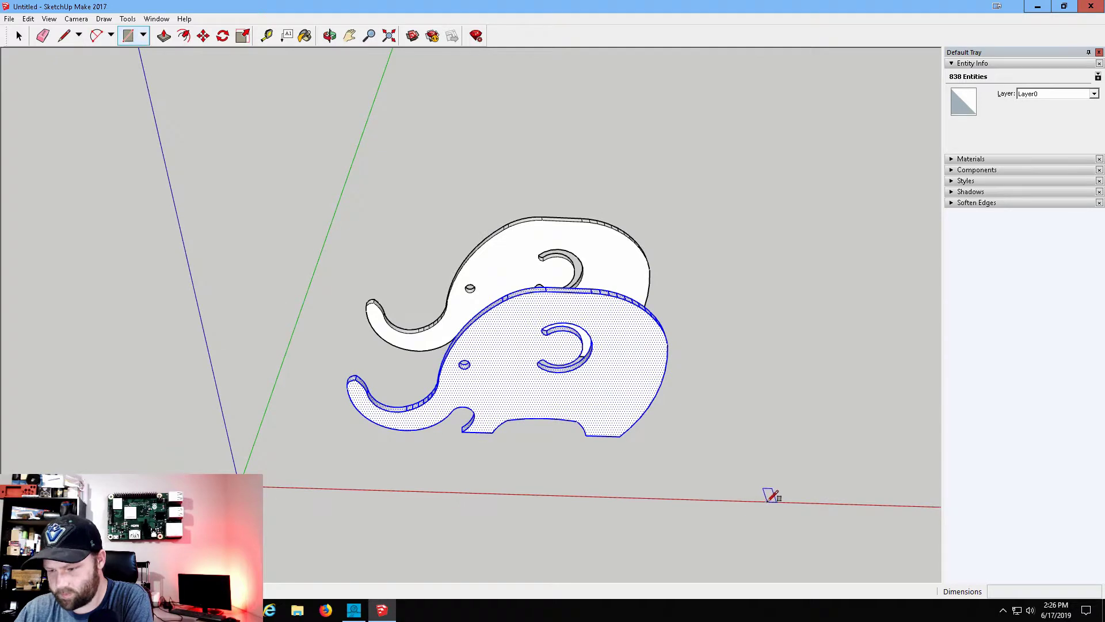
click(771, 501)
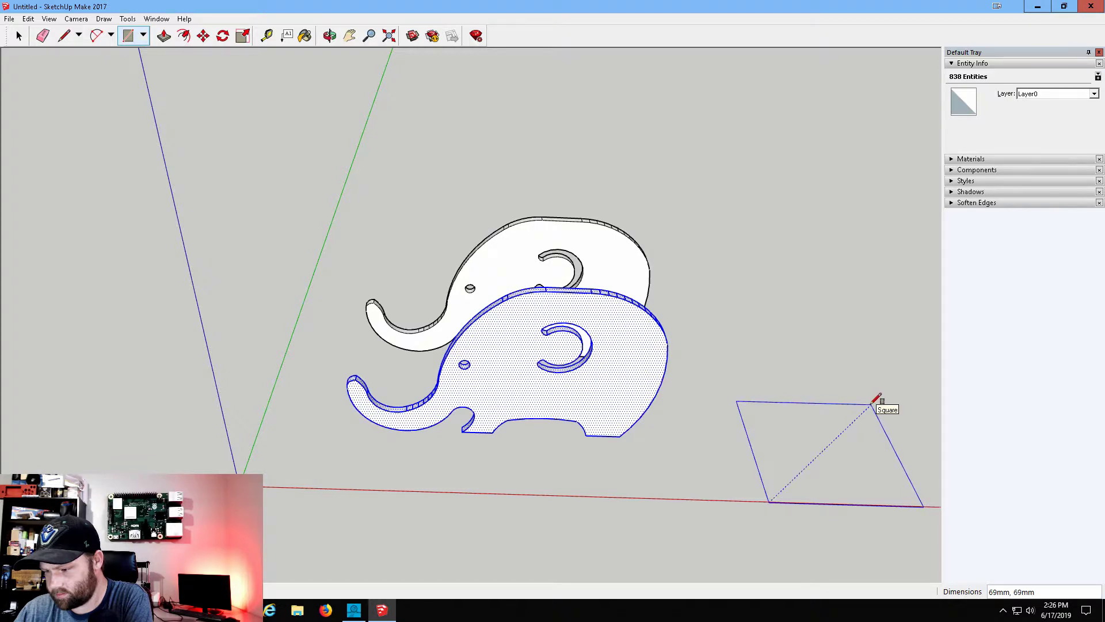
click(872, 404)
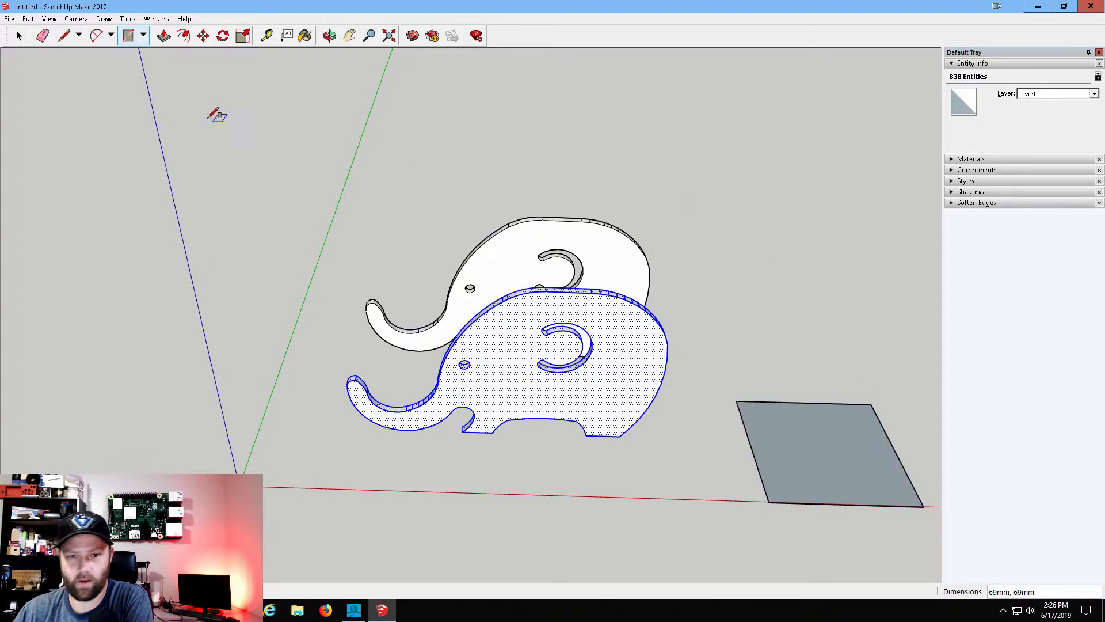
Extrude the ground square upward with Push/Pull into a block about 64 mm tall.
click(163, 36)
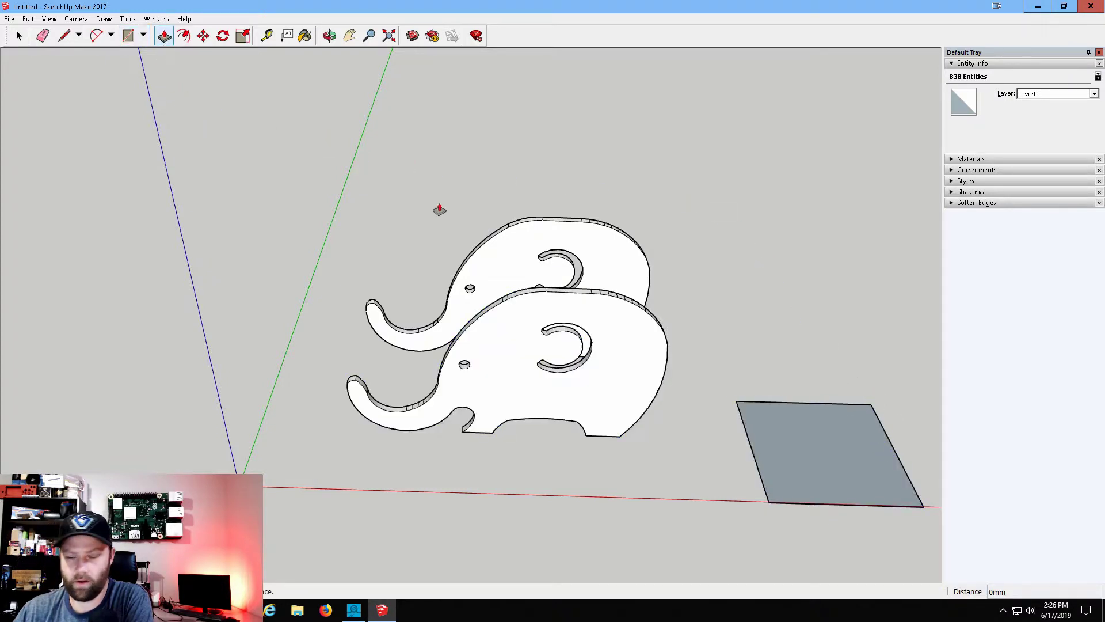
click(827, 459)
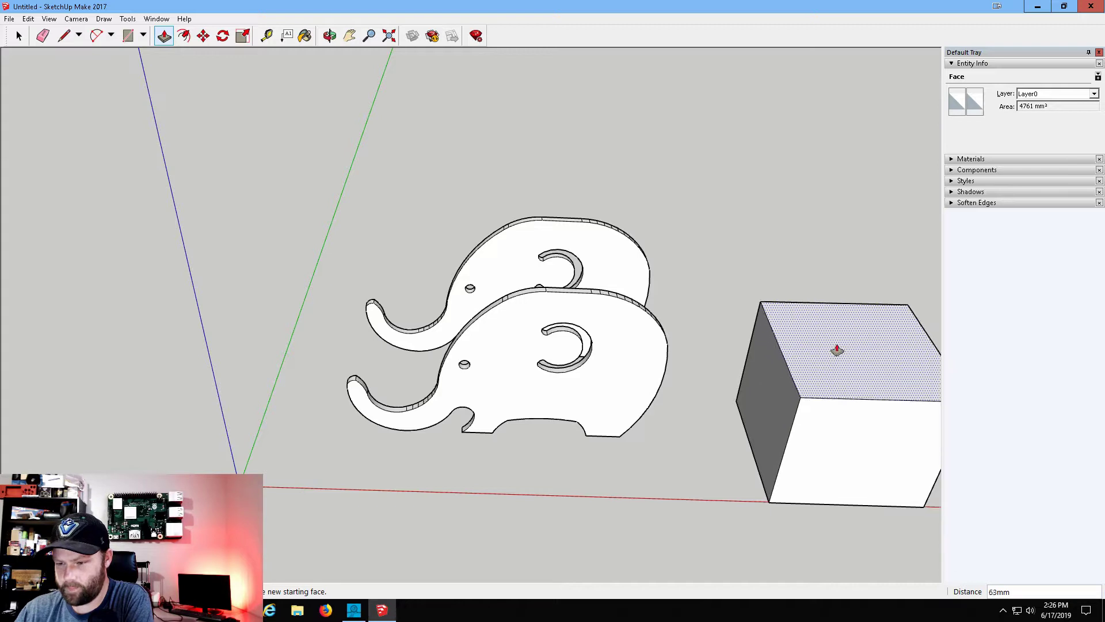
click(837, 349)
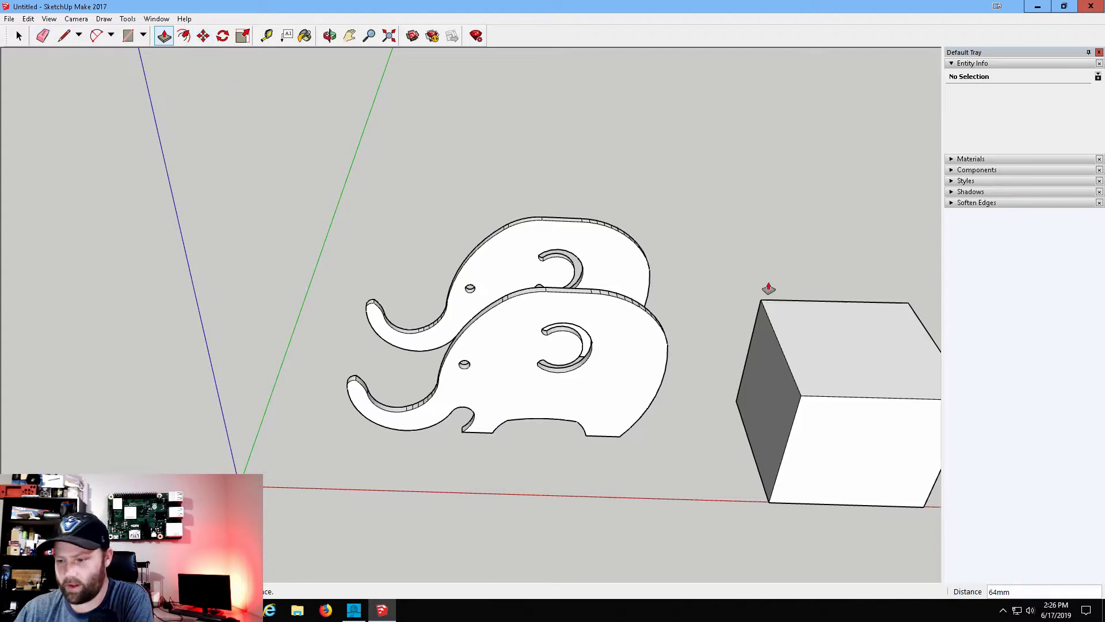
scroll(827, 311, up, 2)
scroll(824, 300, down, 4)
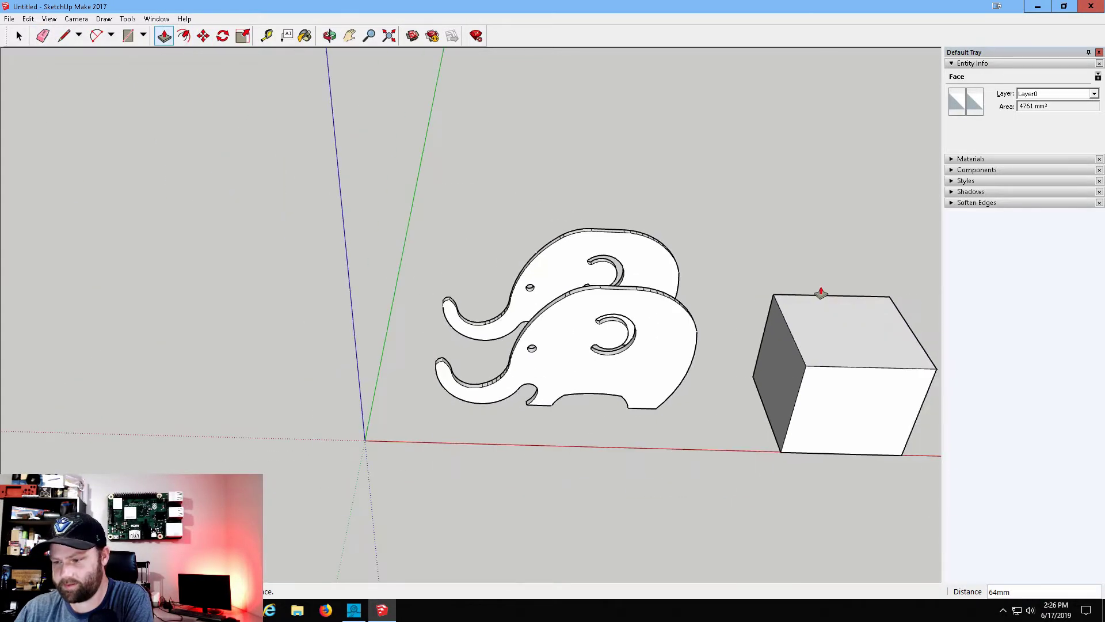
middle_drag(821, 293, 728, 138)
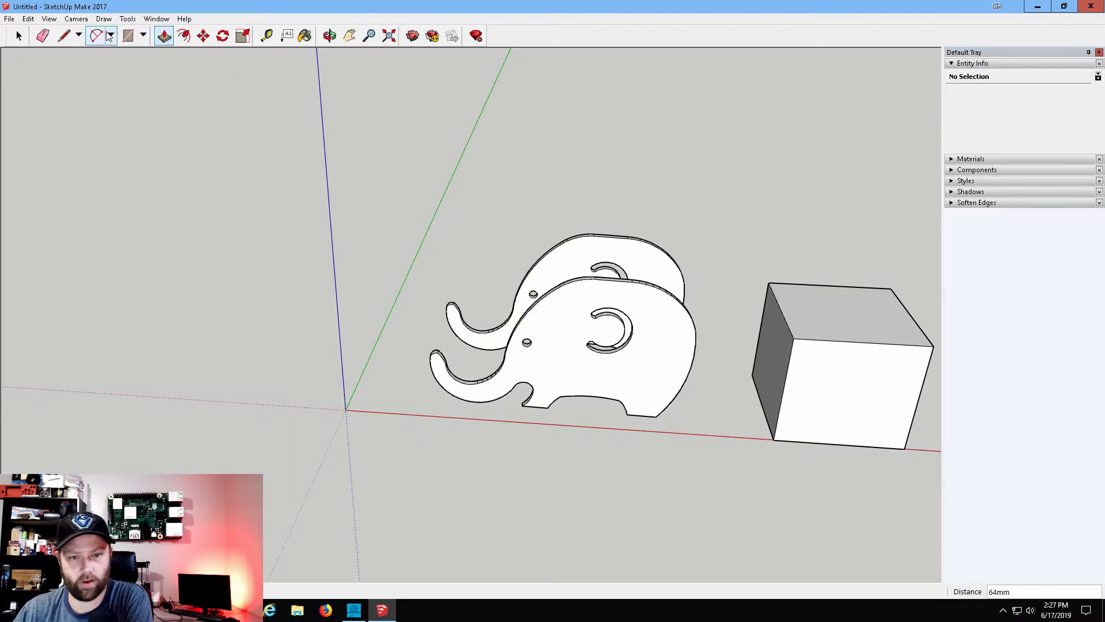
Select the entire front elephant, leaving the rear elephant and the block out of the selection.
click(204, 37)
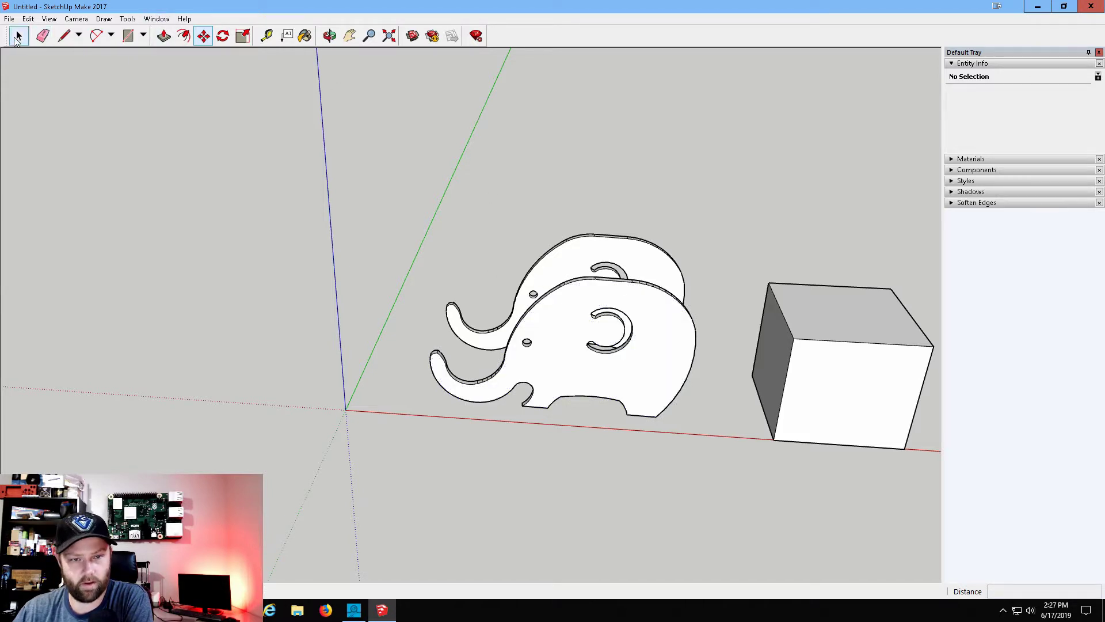
click(17, 36)
middle_drag(779, 200, 724, 330)
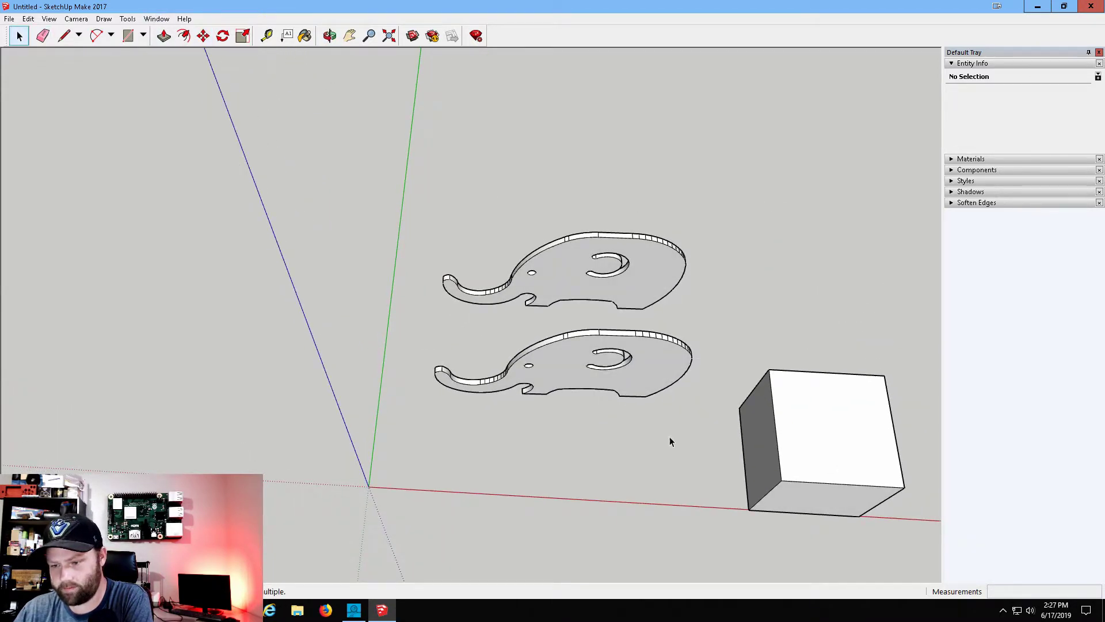
drag(414, 334, 415, 333)
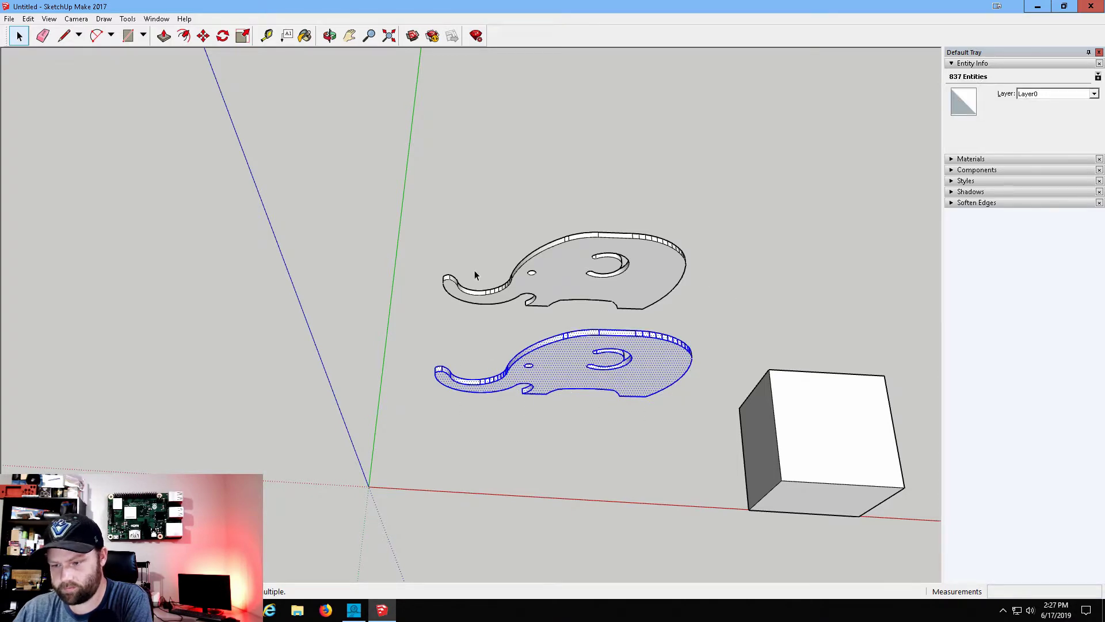
middle_drag(804, 341, 557, 97)
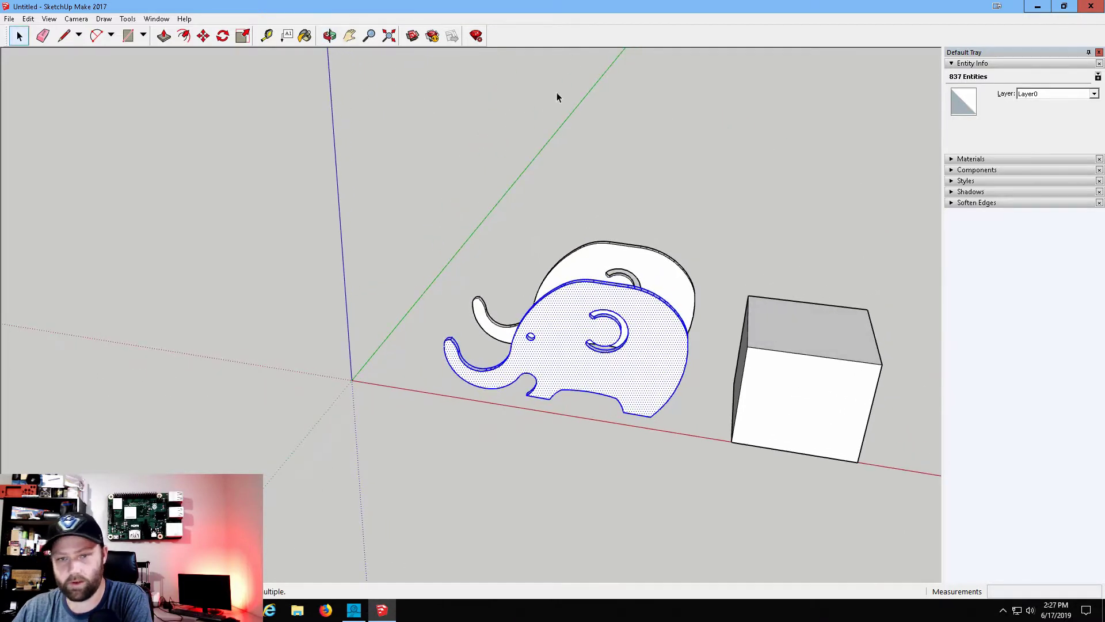
Move the selected front elephant about 167 mm toward the block and shift it another 15 mm so it stands in front of the block.
click(202, 36)
click(592, 366)
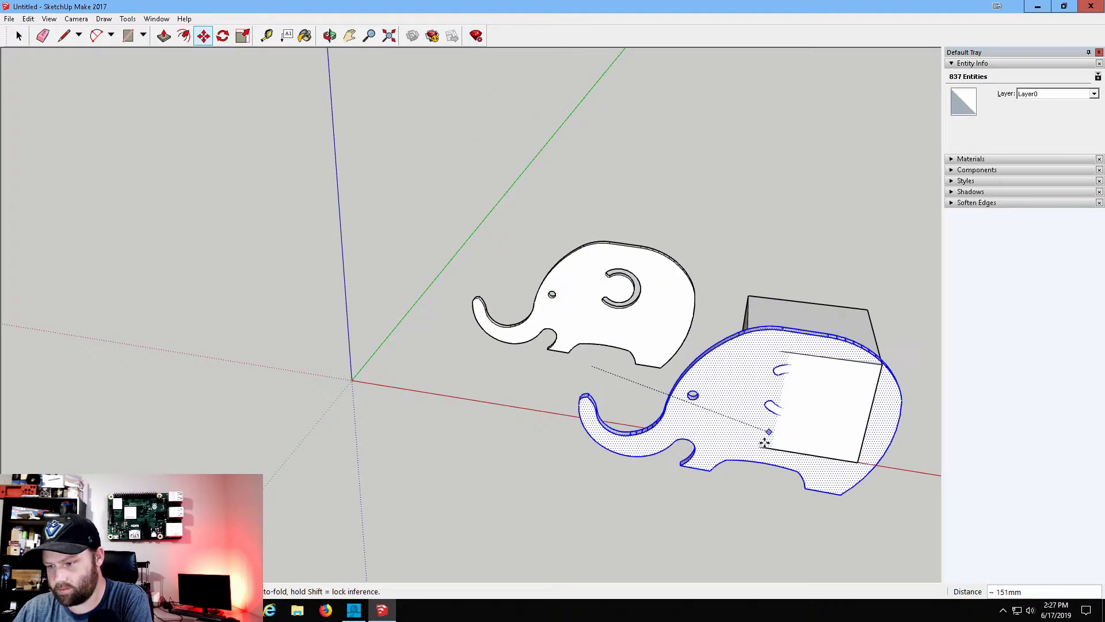
click(806, 437)
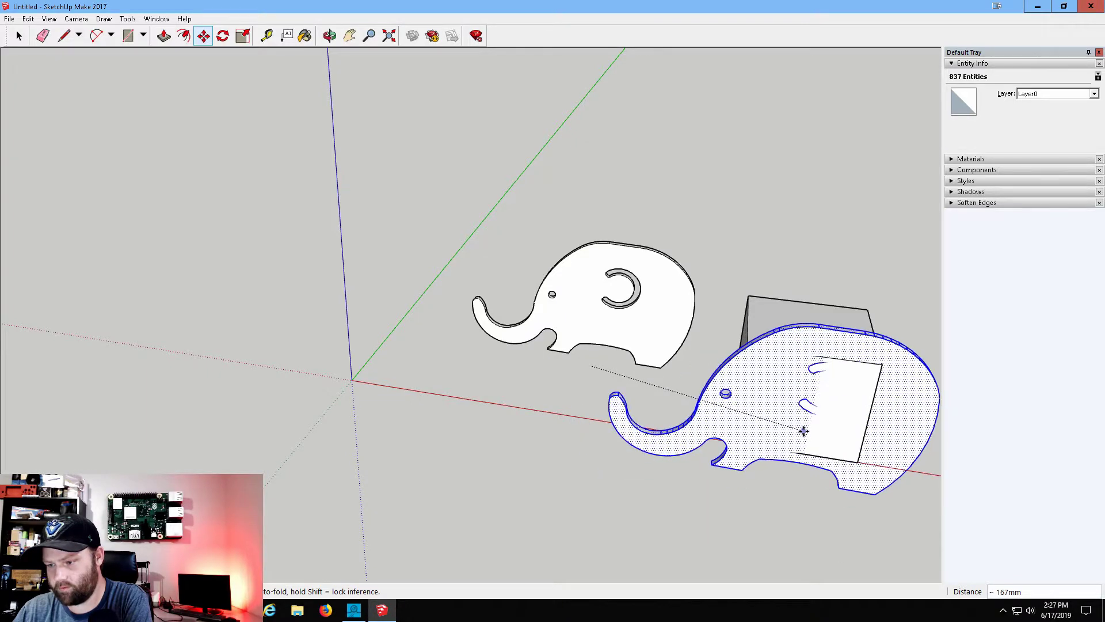
middle_drag(804, 433, 708, 400)
drag(624, 396, 602, 400)
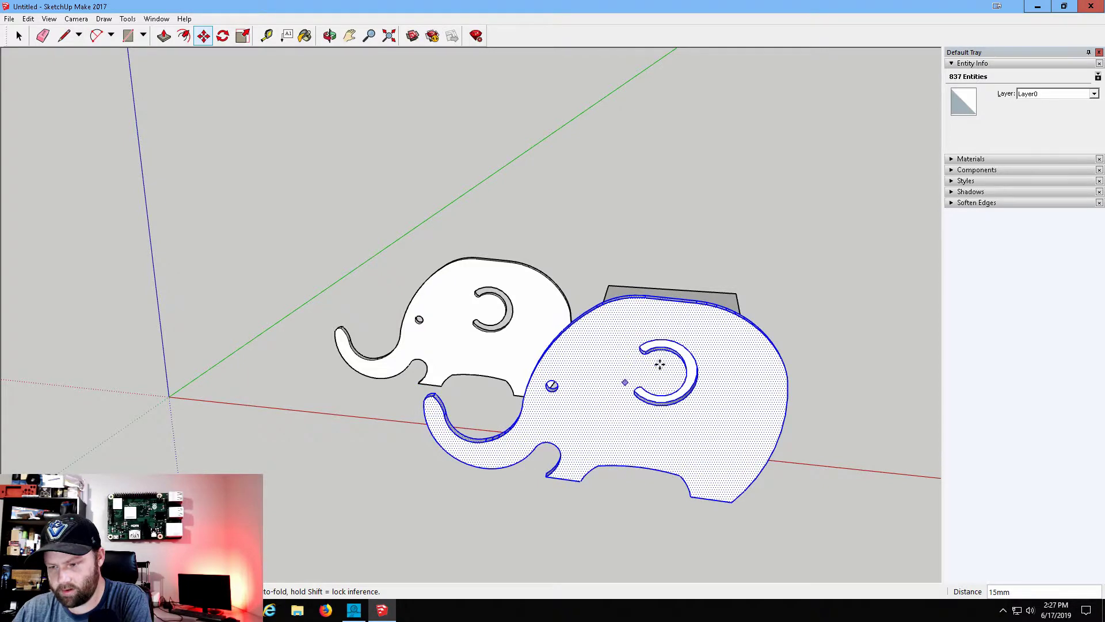
middle_drag(800, 279, 297, 240)
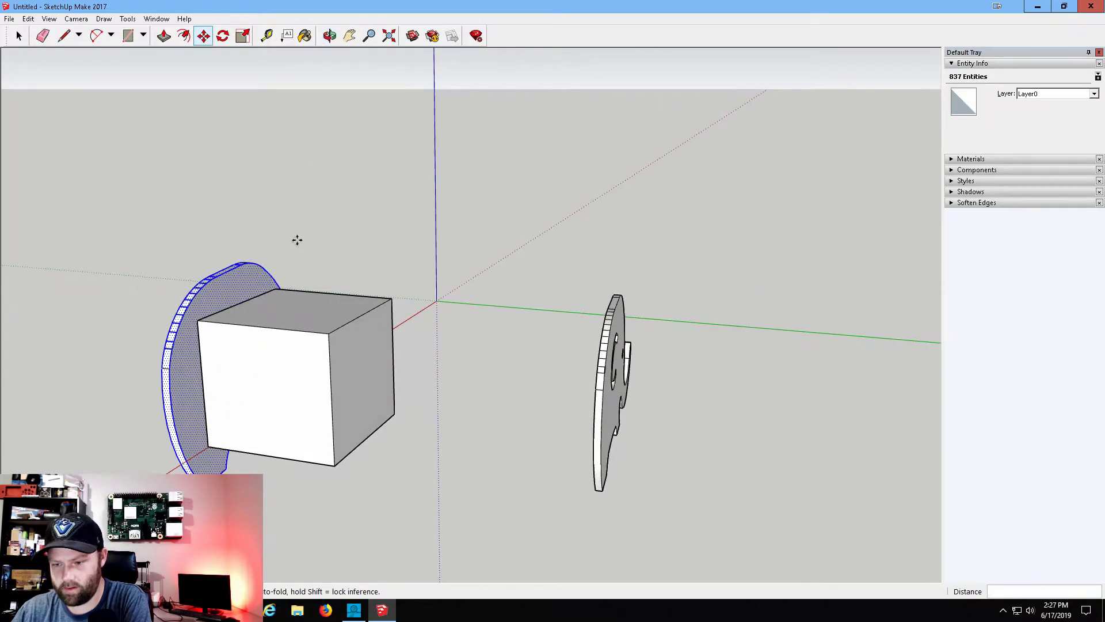
Select the remaining elephant and move it about 169 mm to stand against the opposite side of the block.
key(space)
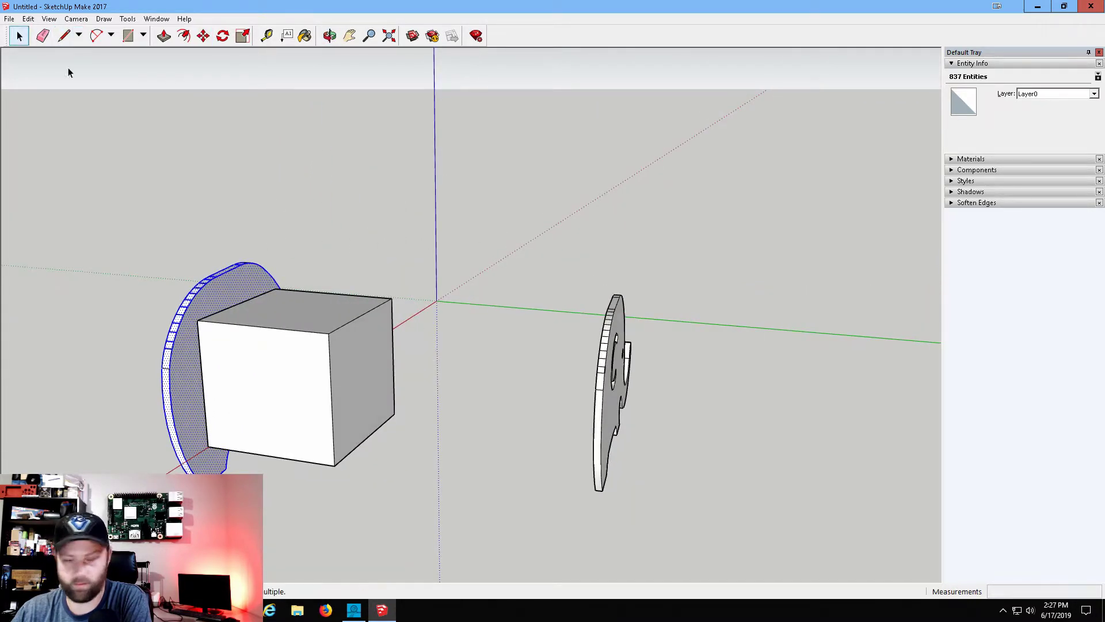
drag(498, 312, 499, 311)
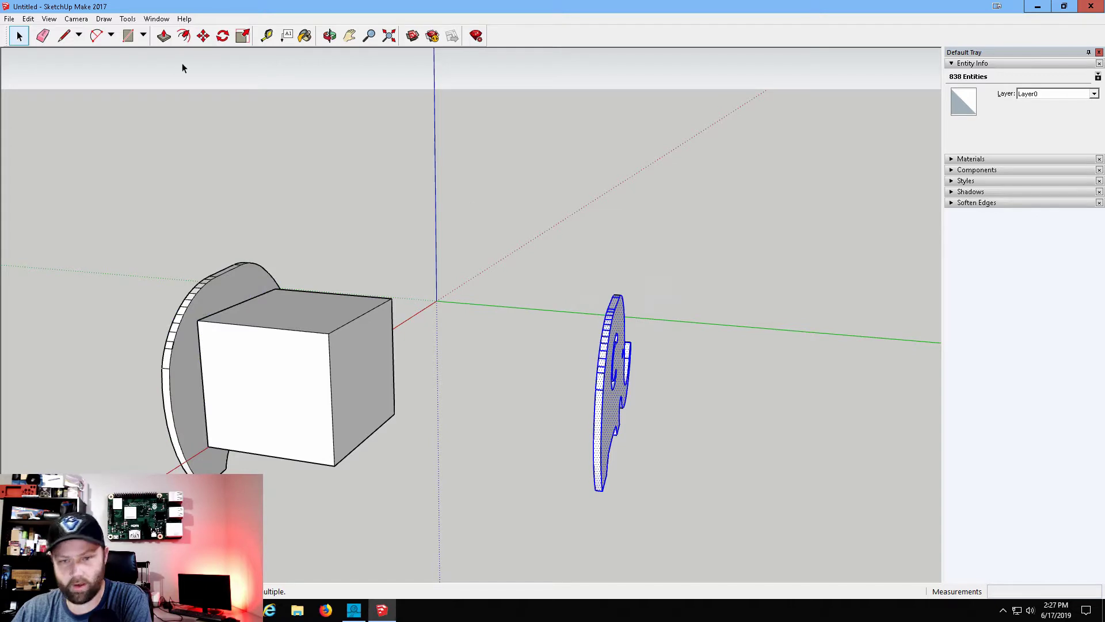
click(202, 36)
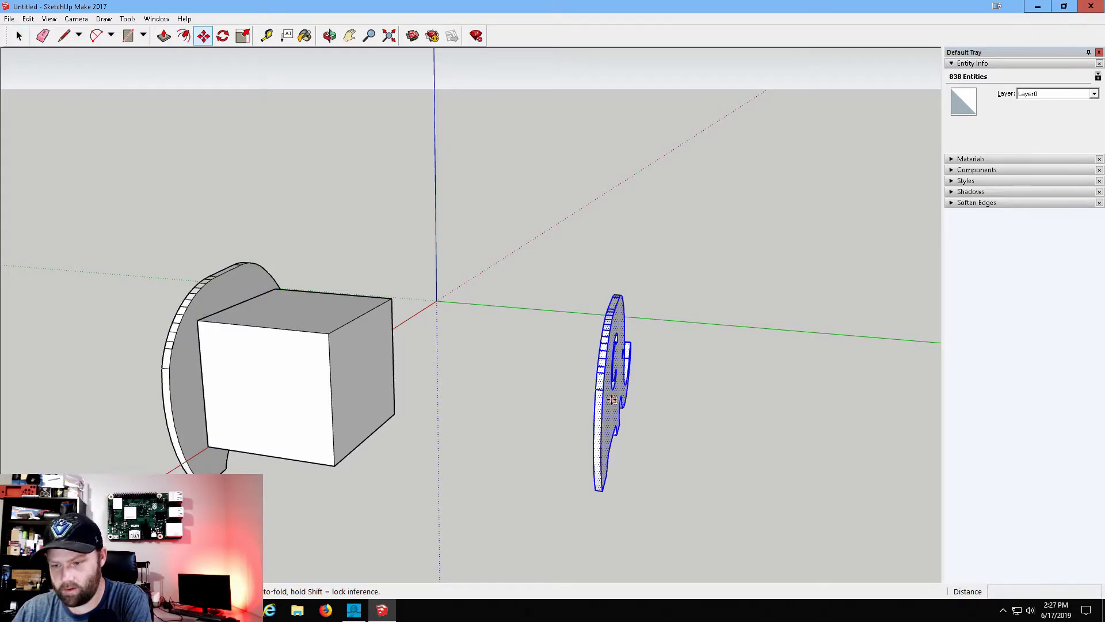
click(611, 399)
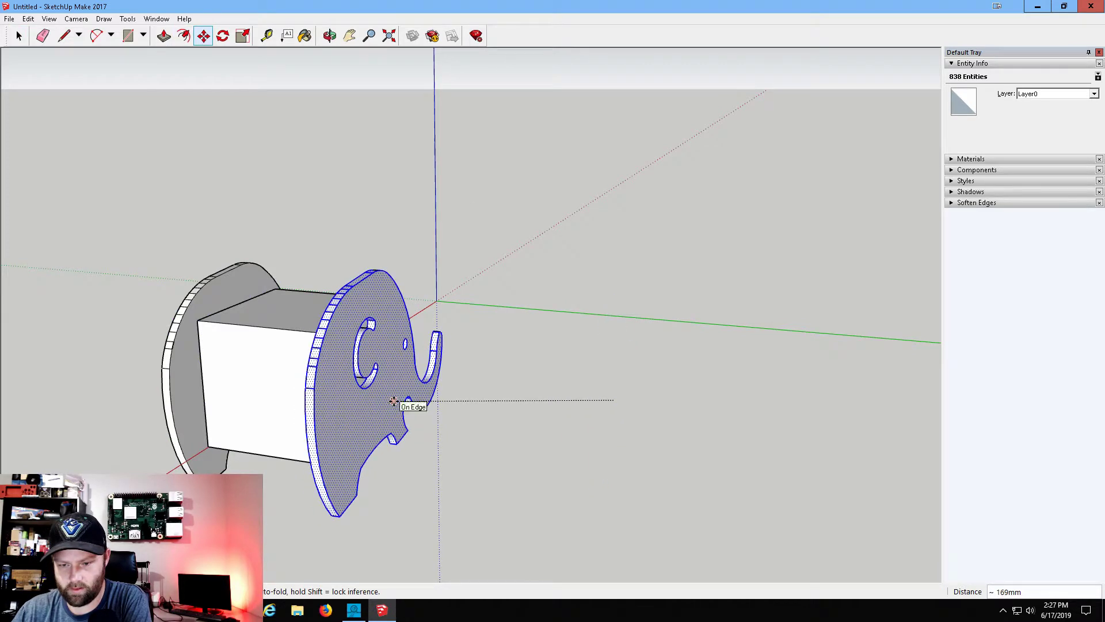
click(393, 401)
middle_drag(295, 289, 735, 357)
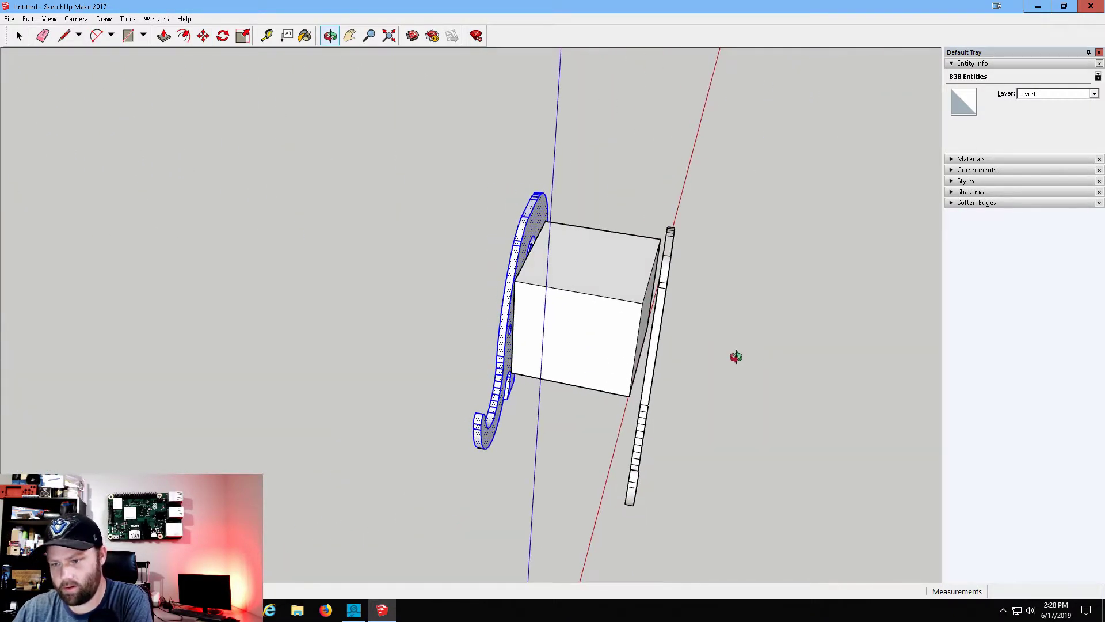
mouse_move(691, 322)
middle_down()
mouse_move(732, 340)
mouse_move(762, 338)
mouse_move(708, 313)
middle_up()
key(m)
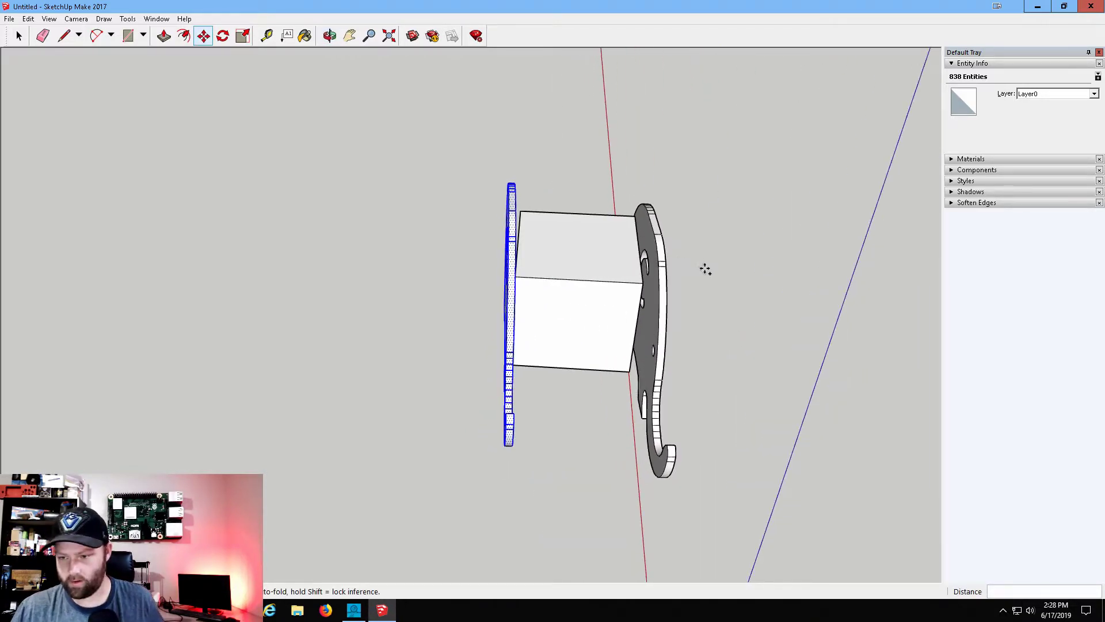
Undo the elephant moves, the block, its ground square and the rotations until both elephants lie flat on the ground.
key(ctrl+z)
key(ctrl+z)
key(ctrl+z)
key(ctrl+z)
key(ctrl+z)
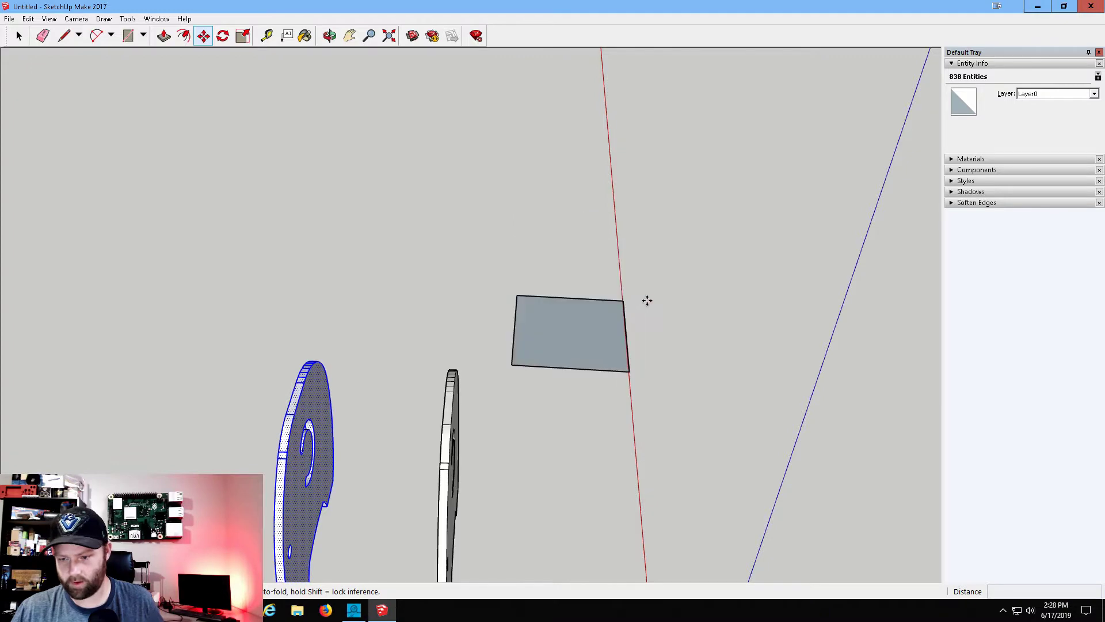
key(ctrl+z)
key(ctrl+z)
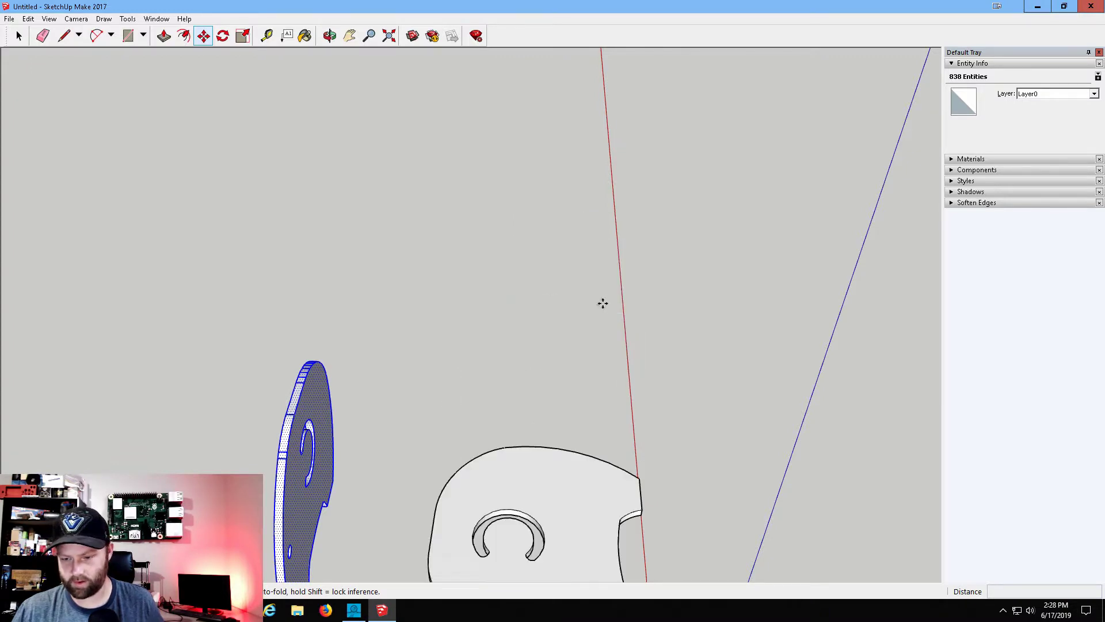
key(ctrl+z)
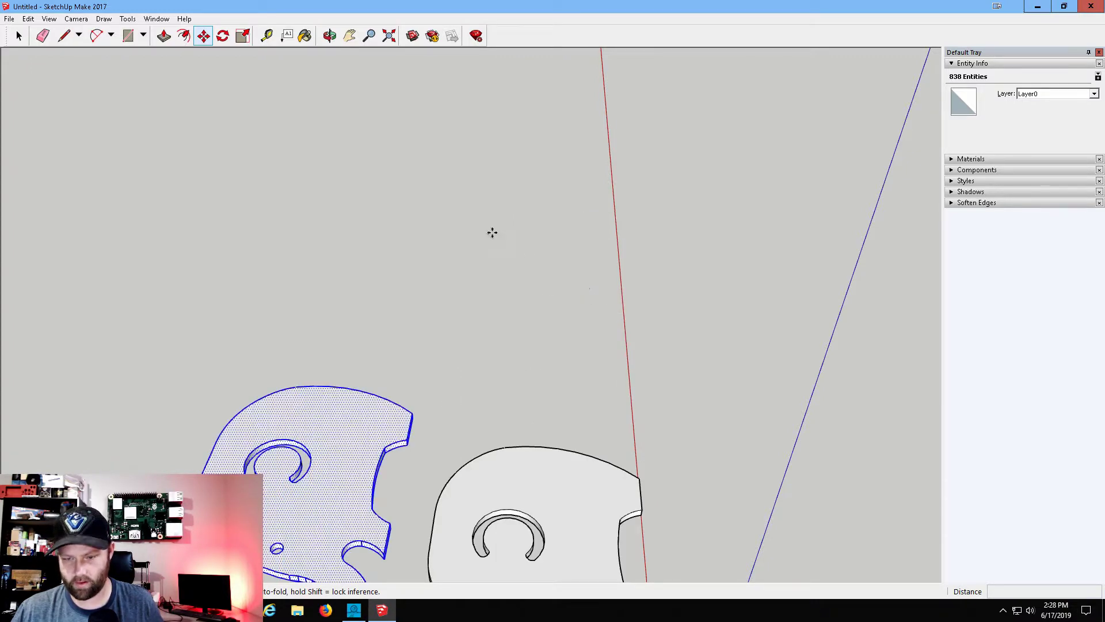
click(29, 19)
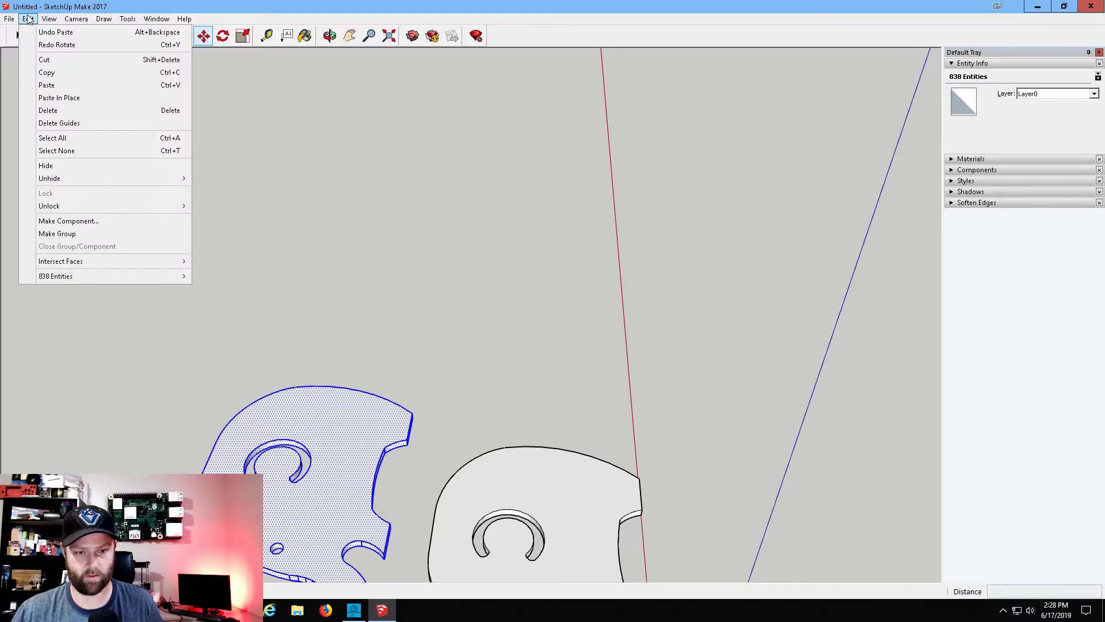
click(267, 5)
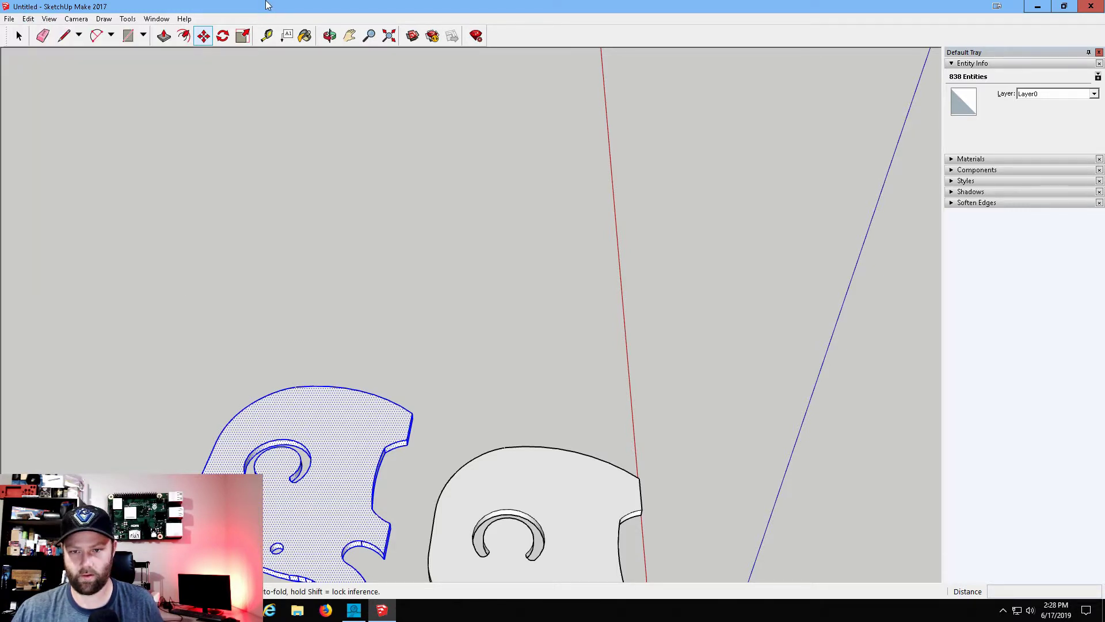
Try to rotate the selected elephant copy out of the ground plane about a point on its curved back edge.
click(223, 36)
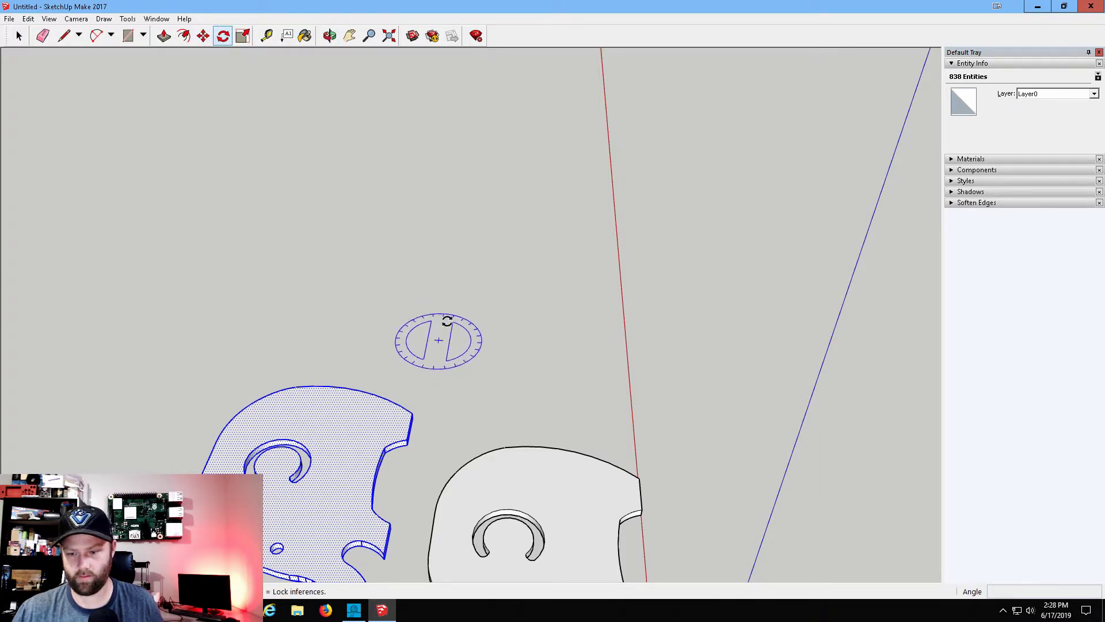
middle_drag(617, 135, 248, 147)
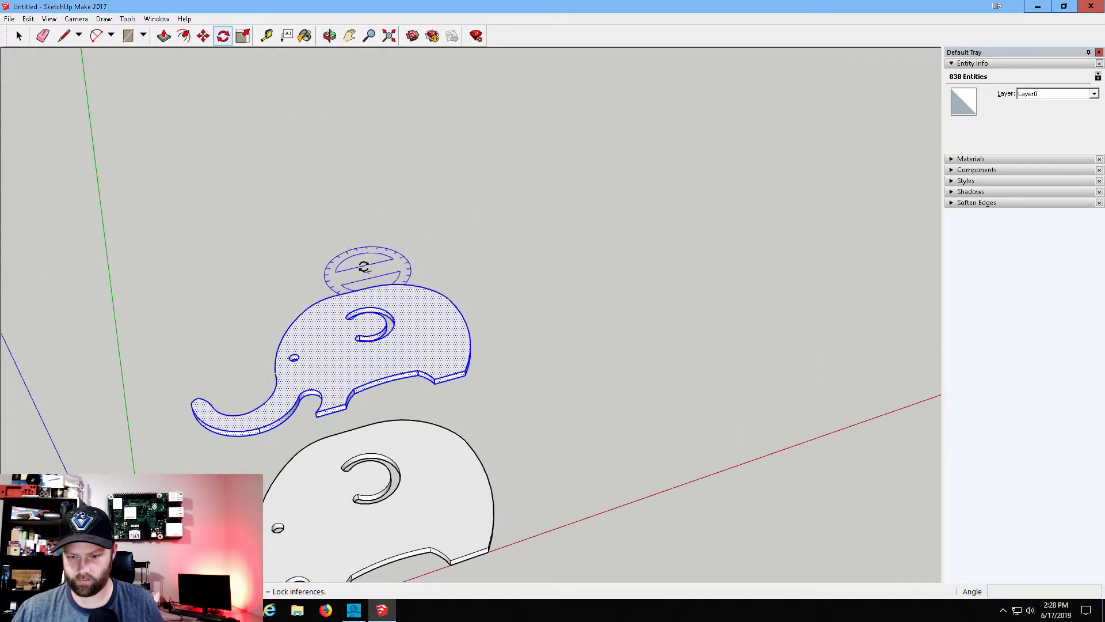
middle_drag(358, 161, 961, 143)
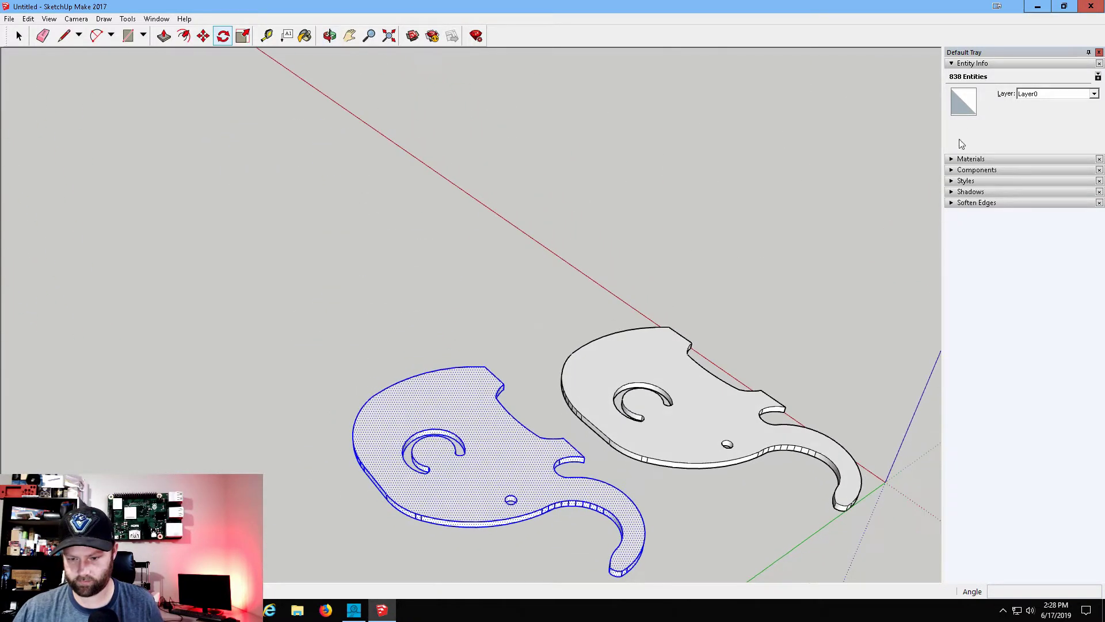
middle_drag(439, 370, 541, 413)
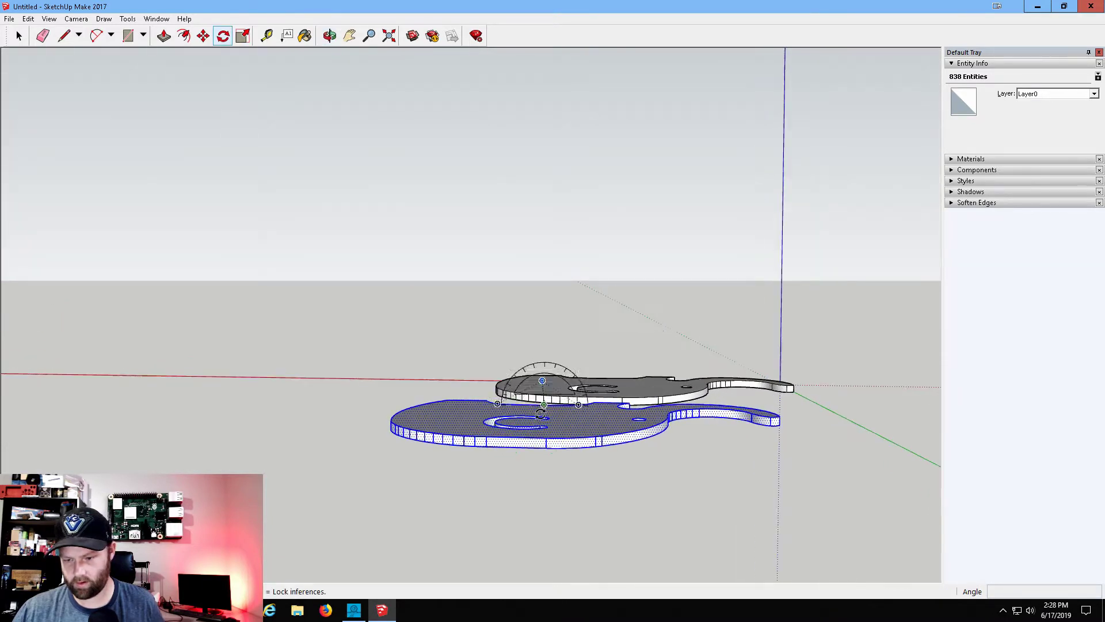
click(515, 446)
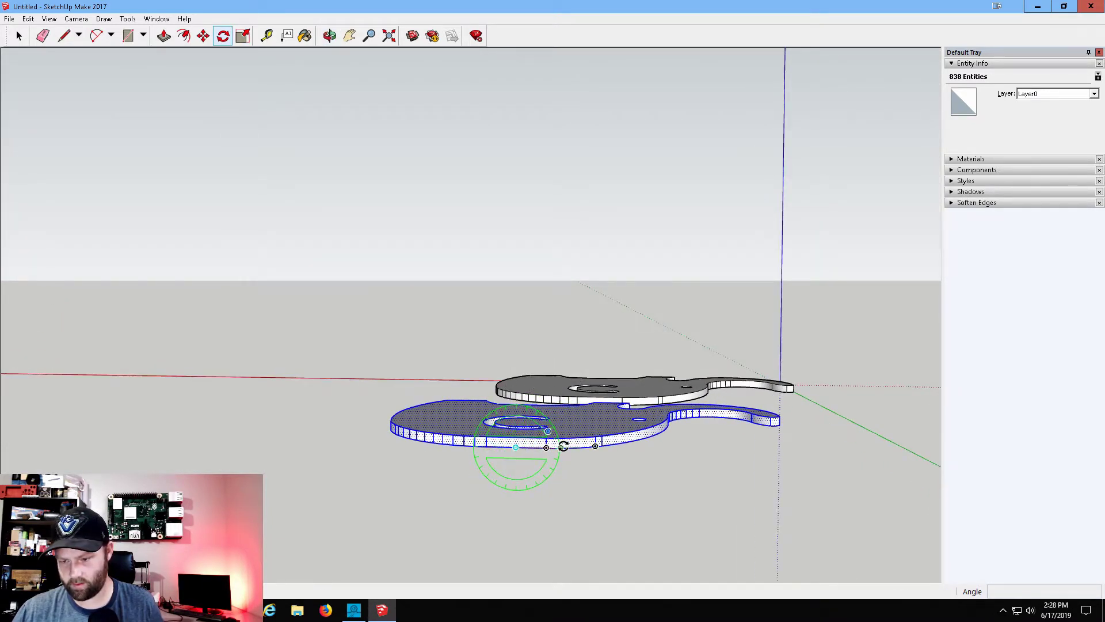
click(563, 447)
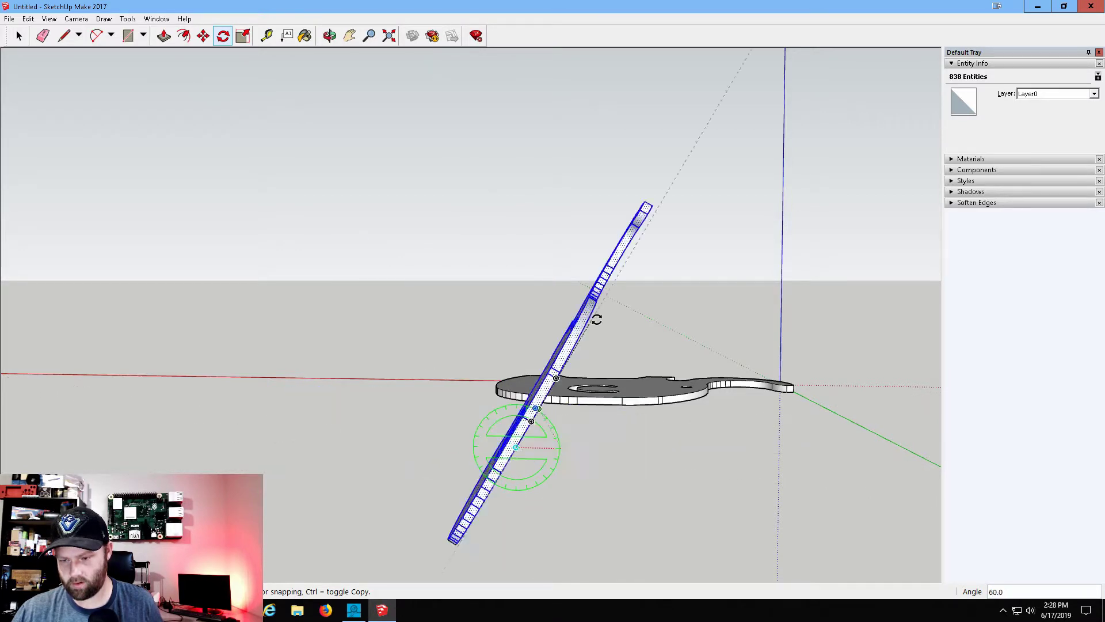
click(663, 454)
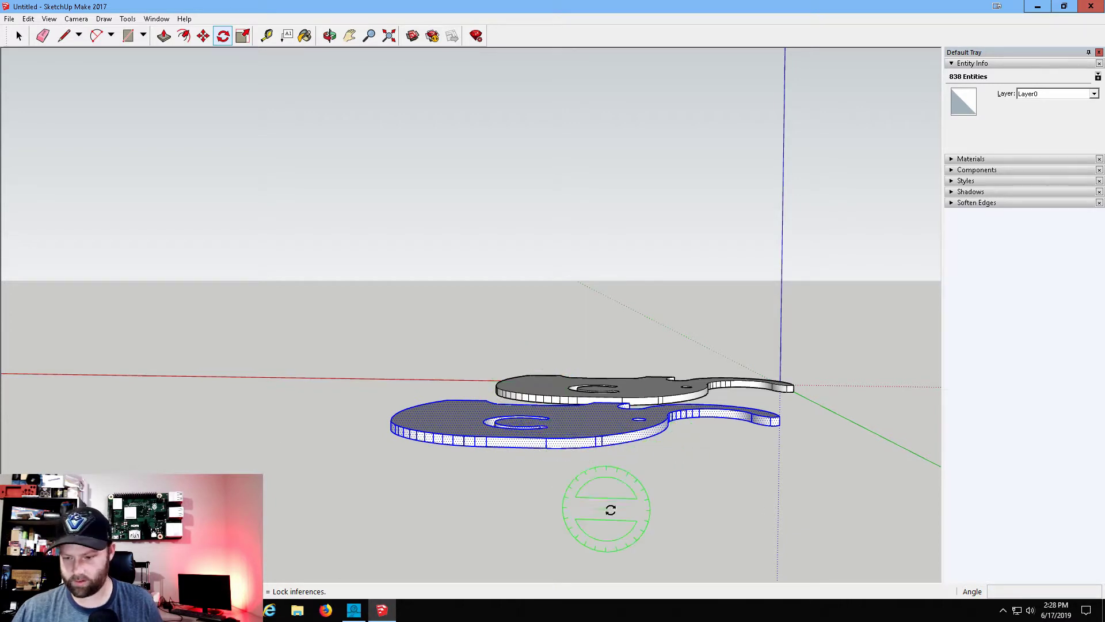
Undo back past the pasted elephant copy and redo the paste to restore it.
key(ctrl+z)
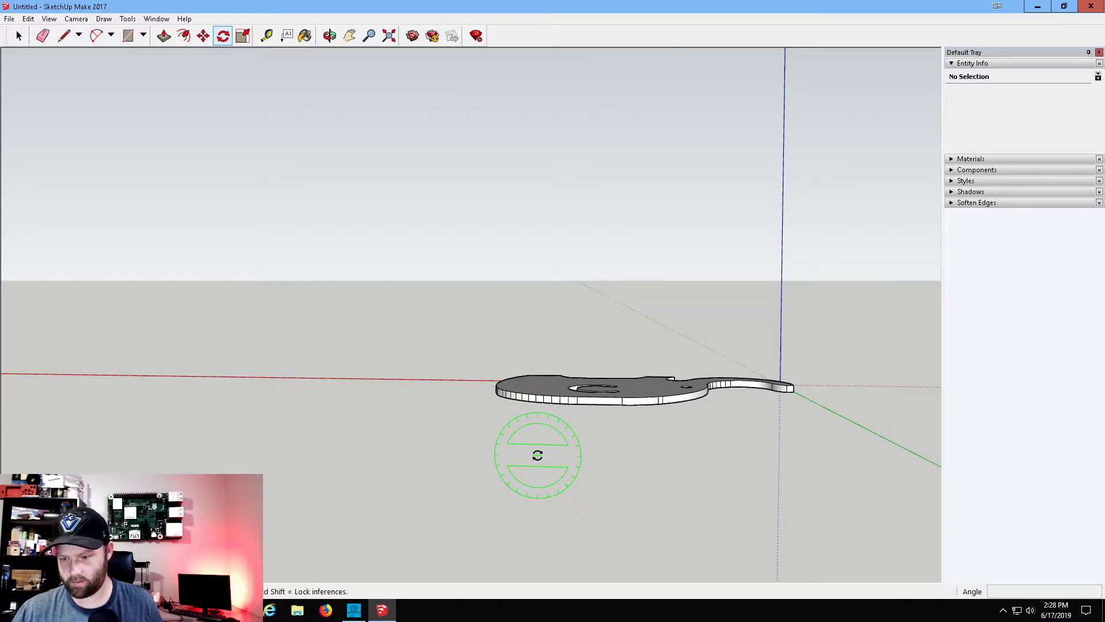
click(28, 19)
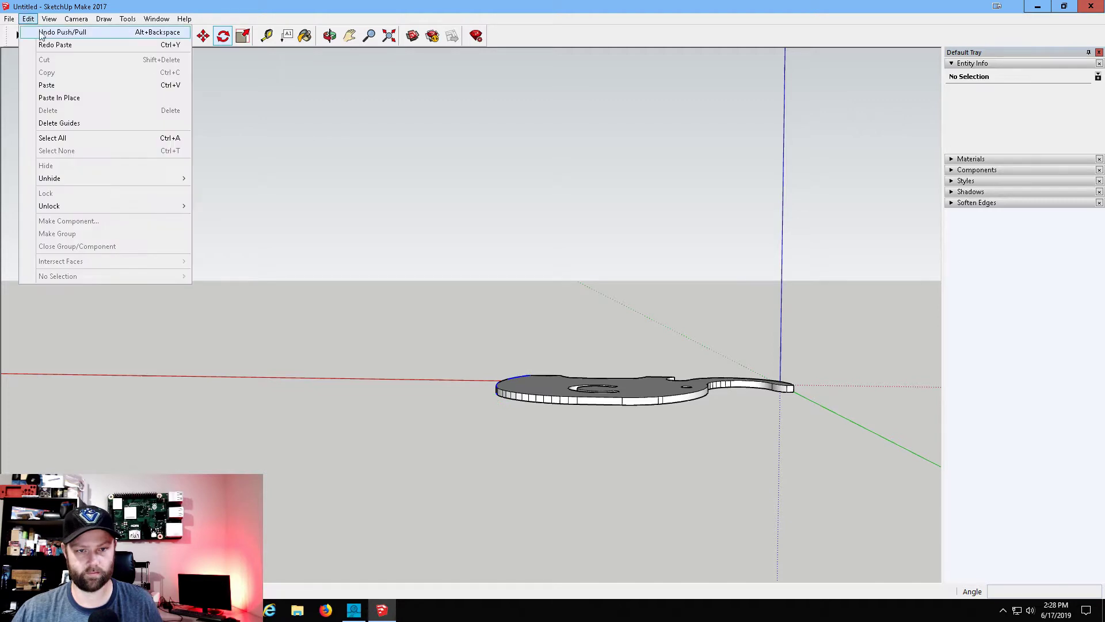
click(55, 45)
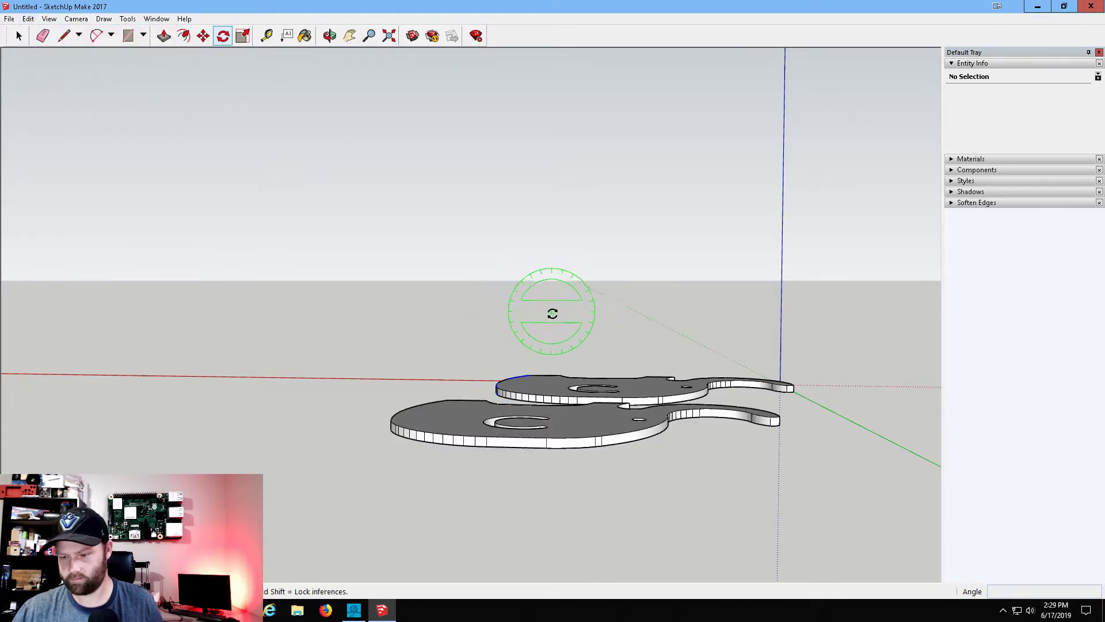
Draw a square of about 69 x 69 mm around the ear on the face of the elephant lying along the red axis.
middle_drag(553, 314, 626, 518)
key(q)
middle_drag(580, 388, 757, 352)
key(Escape)
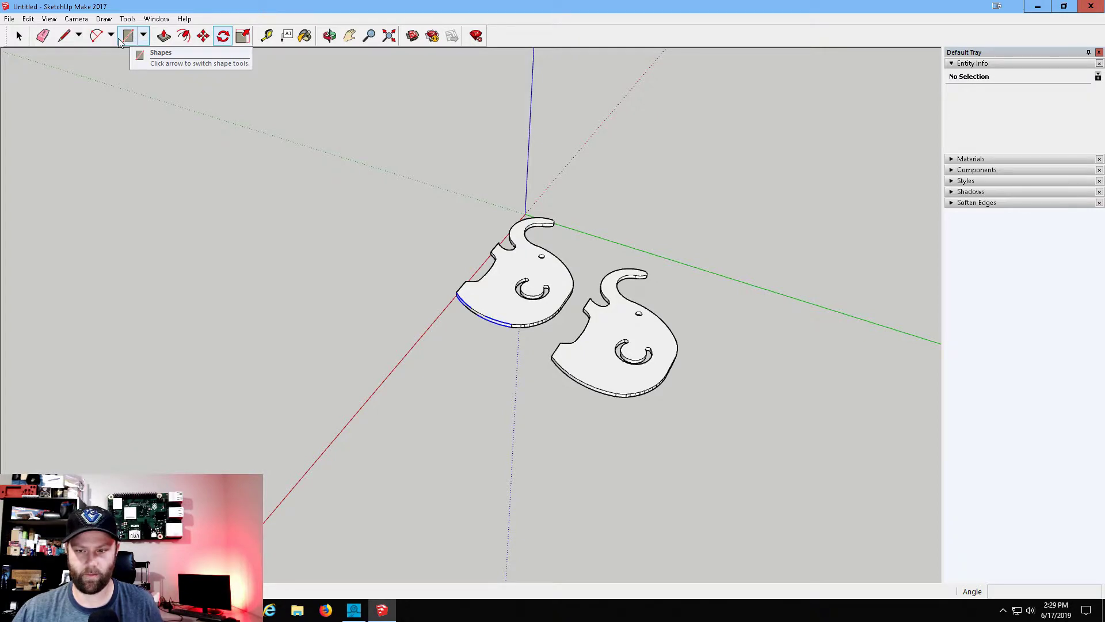
click(68, 38)
middle_drag(653, 222, 839, 350)
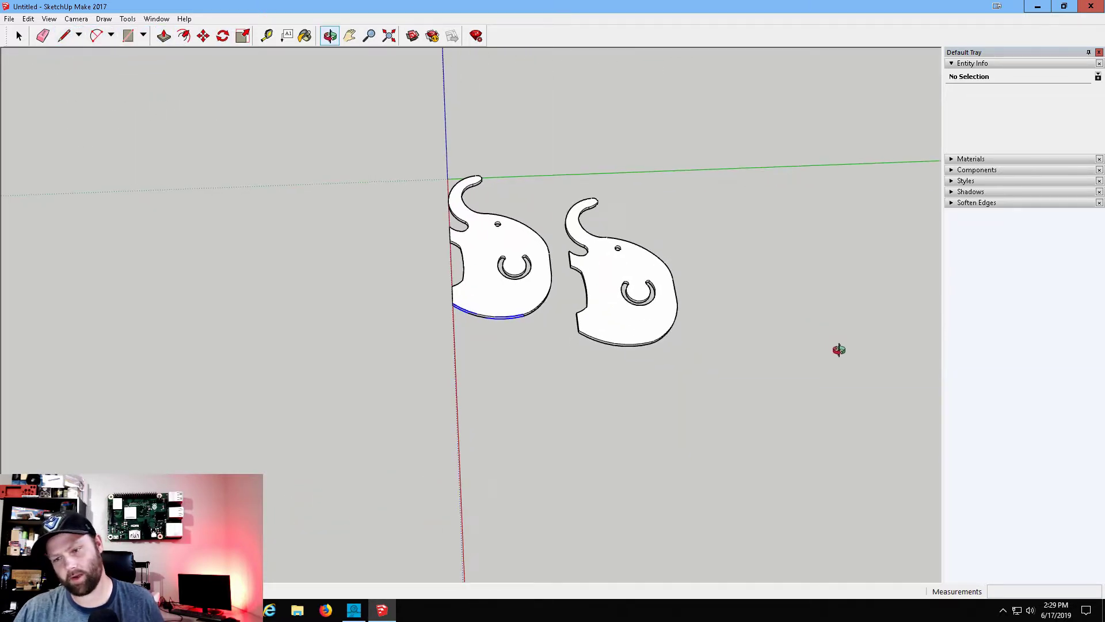
middle_drag(250, 232, 593, 323)
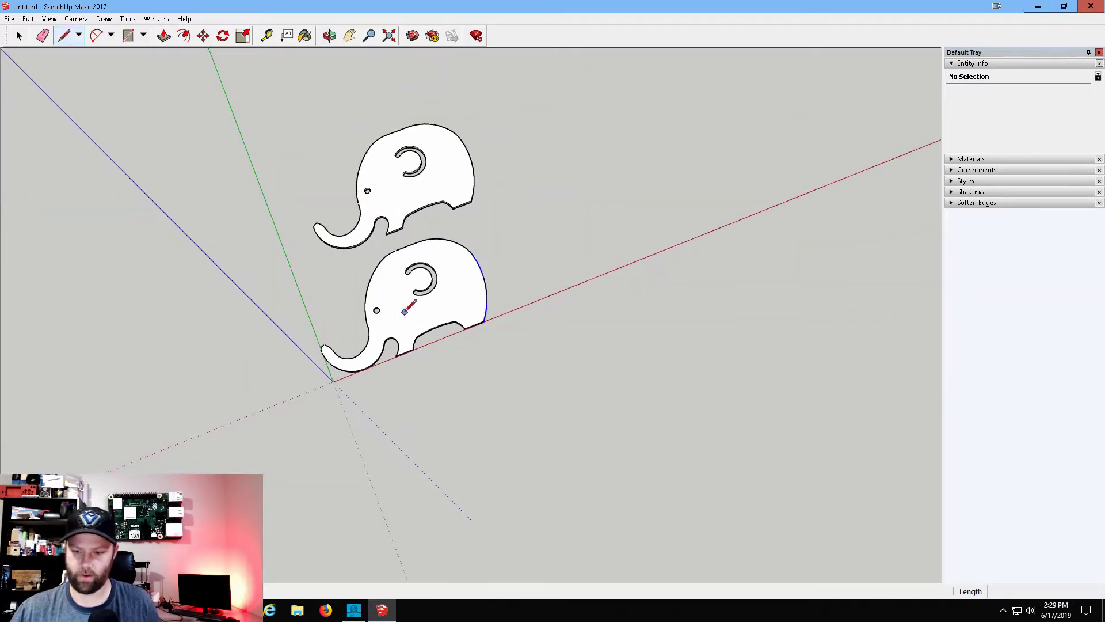
click(144, 36)
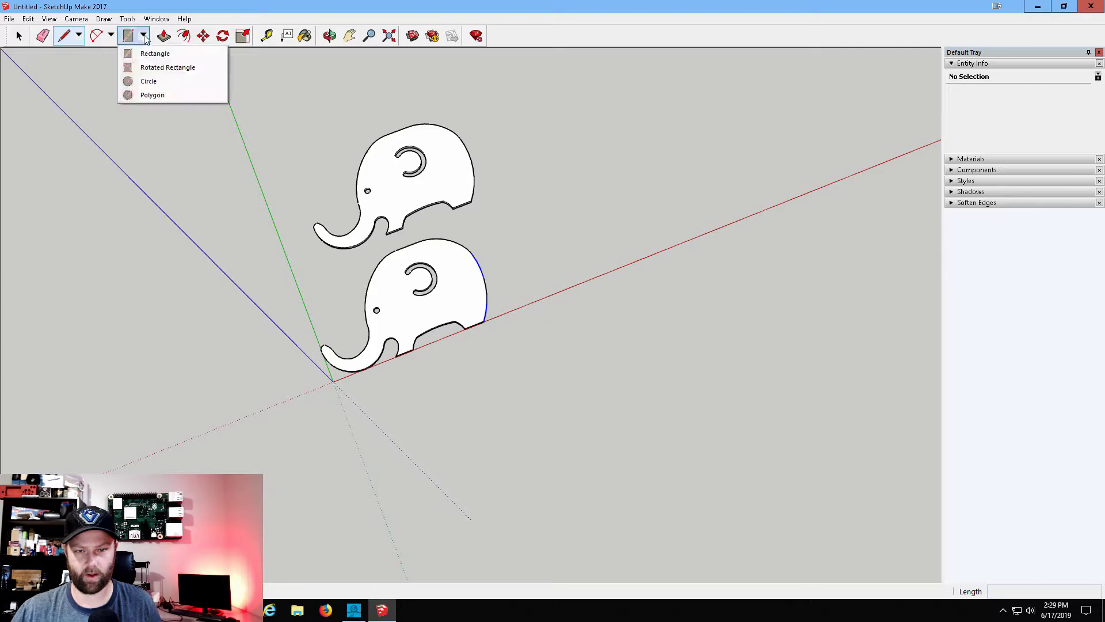
click(159, 54)
scroll(398, 277, up, 3)
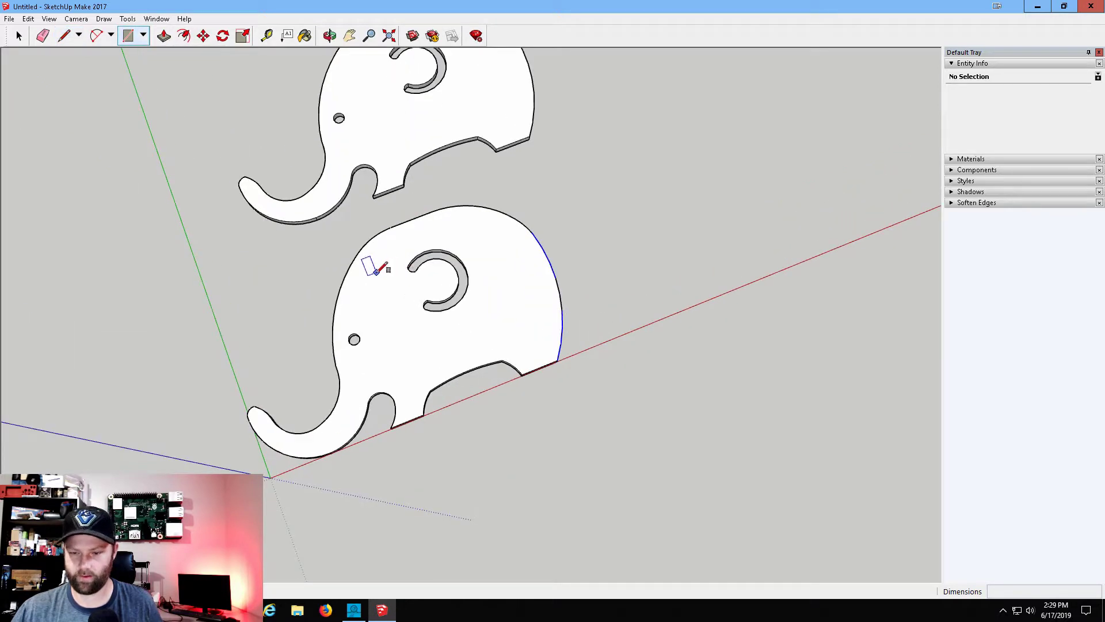
click(407, 385)
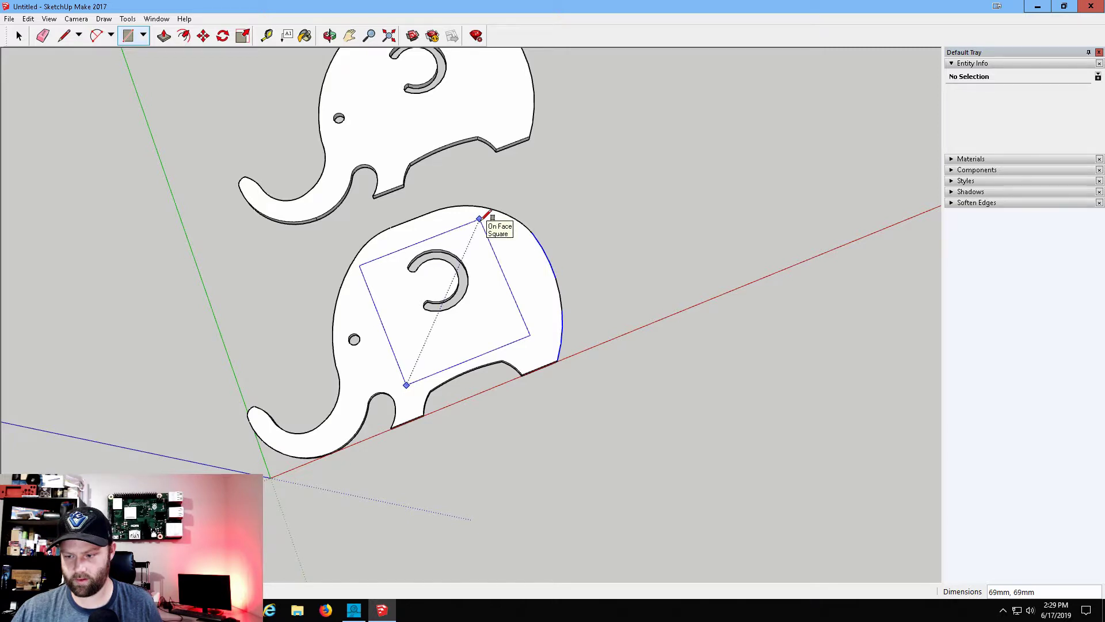
click(480, 218)
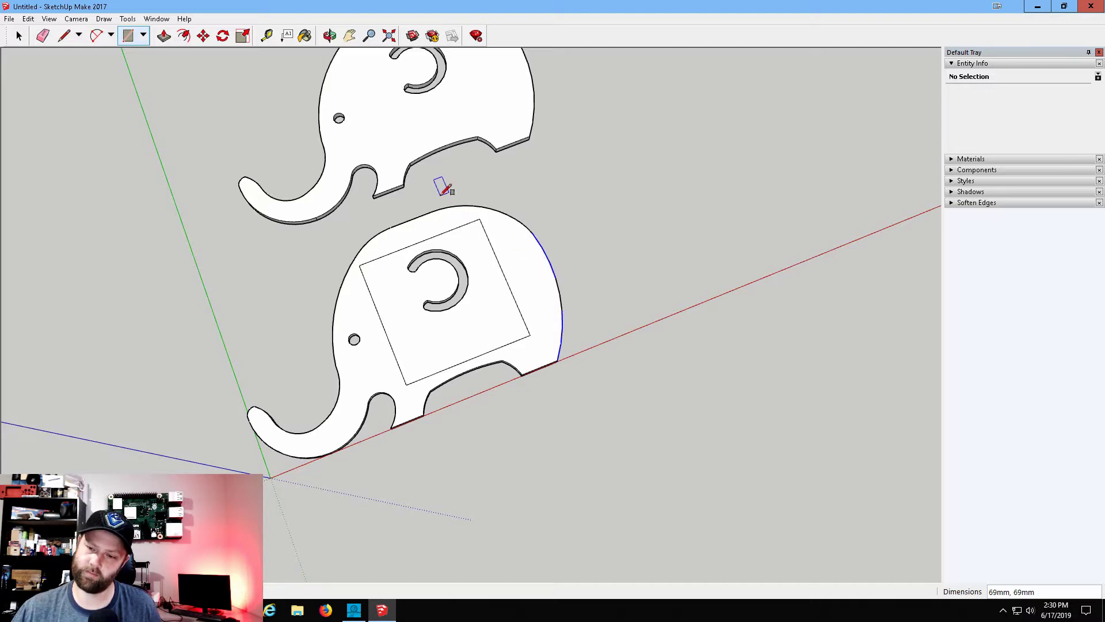
Draw a line closing the end of the ear cutout and 69 mm lines marking 4 mm strips inside two opposite sides of the square.
click(163, 36)
drag(415, 365, 429, 328)
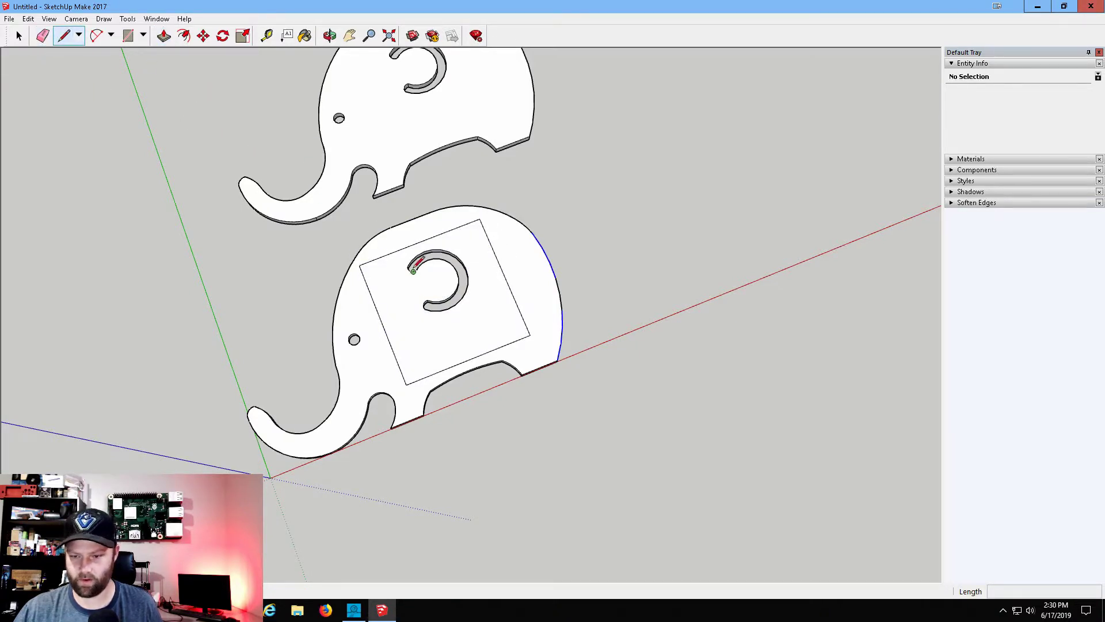
click(409, 270)
click(419, 266)
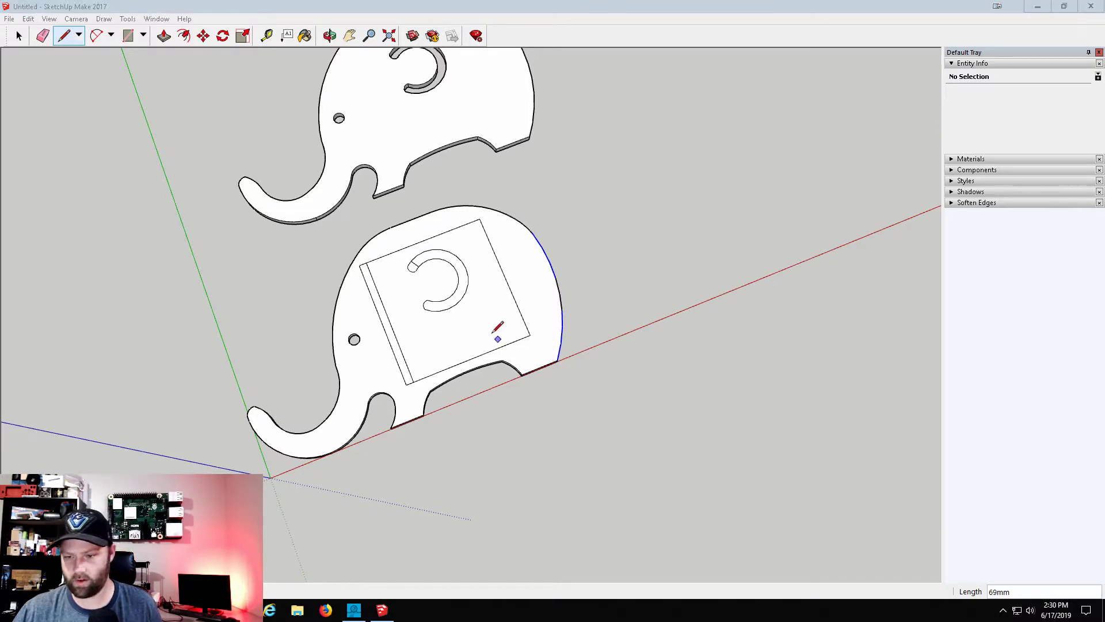
click(480, 218)
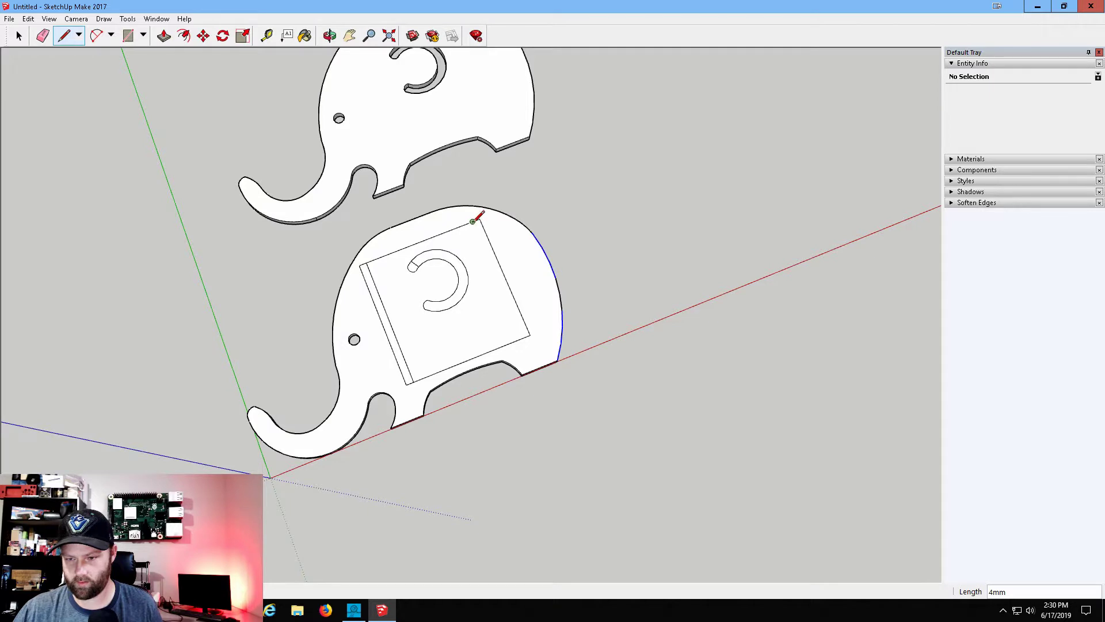
click(522, 338)
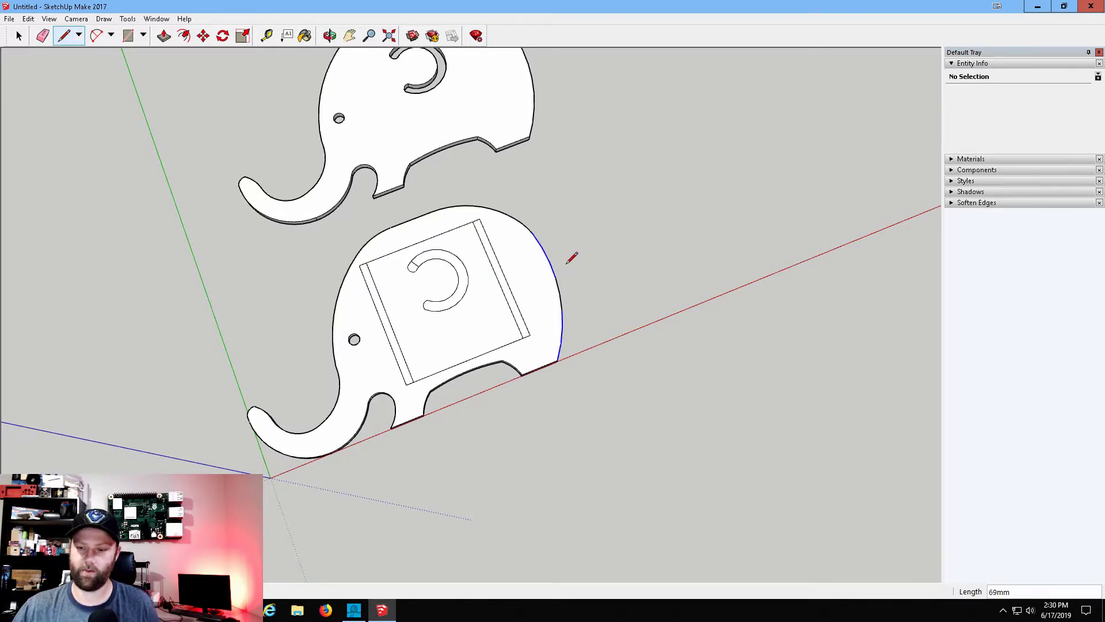
Extrude both 4 mm strips on the elephant's face upward by 69 mm to form two parallel walls.
middle_drag(569, 255, 477, 86)
key(p)
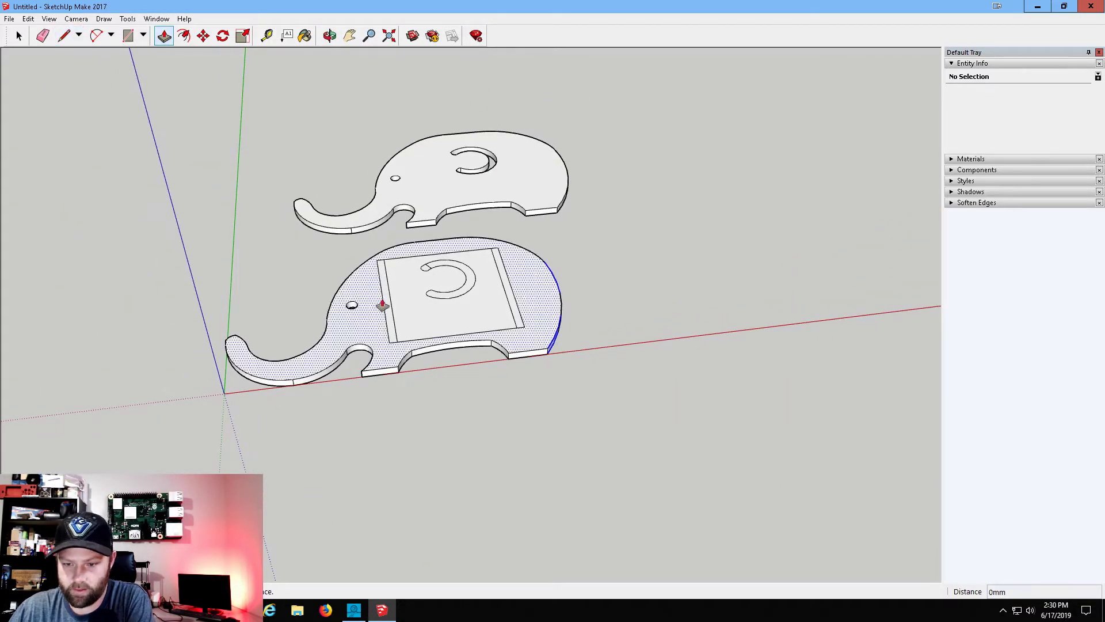
click(382, 304)
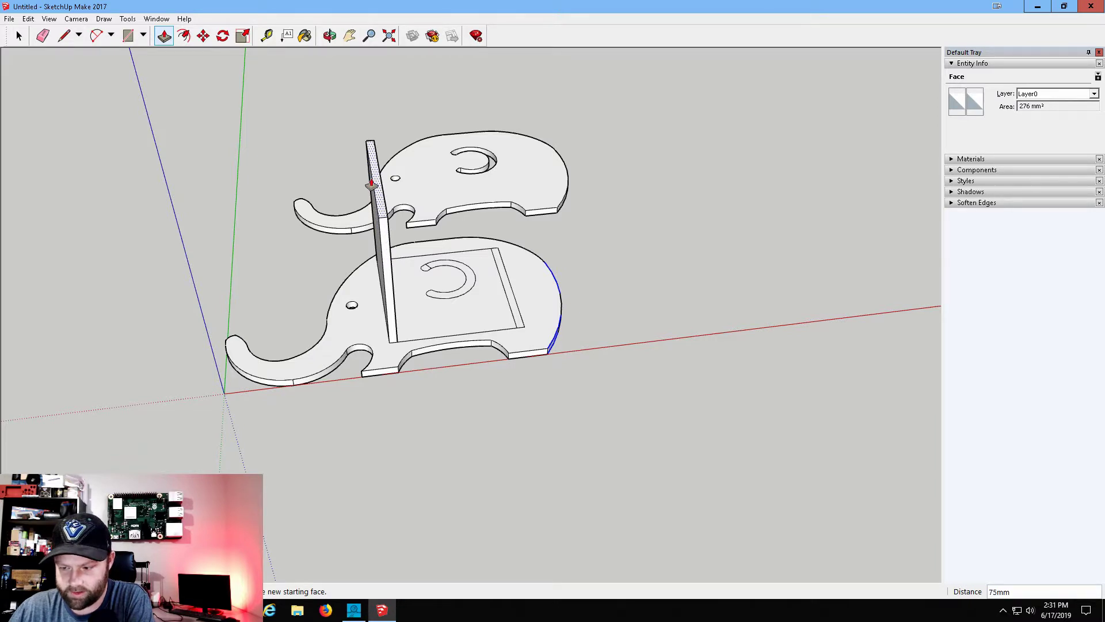
click(372, 195)
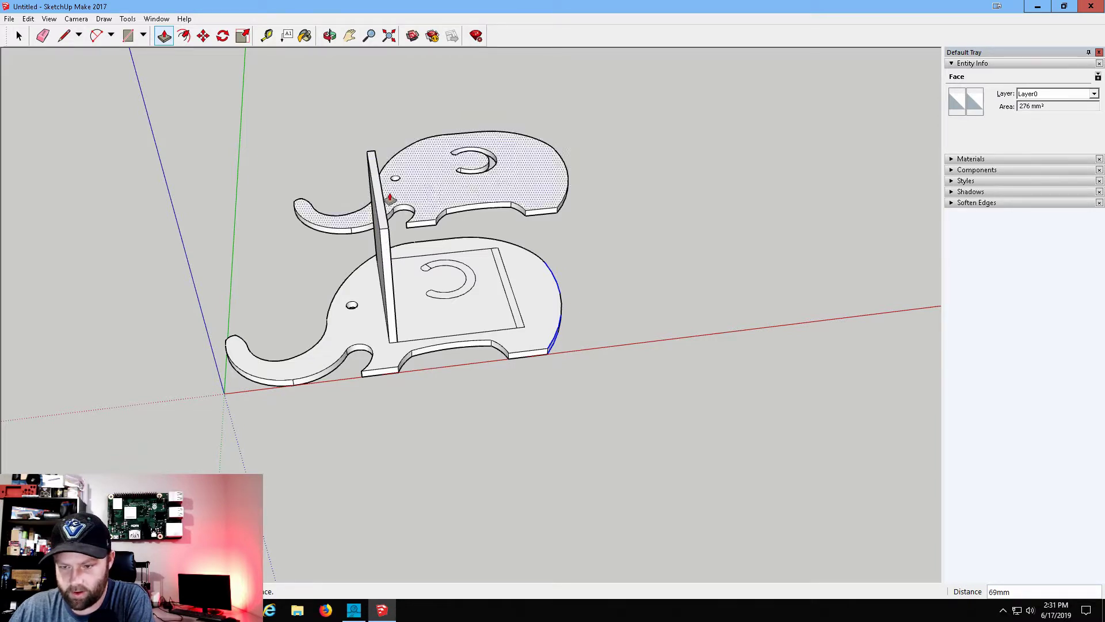
click(506, 290)
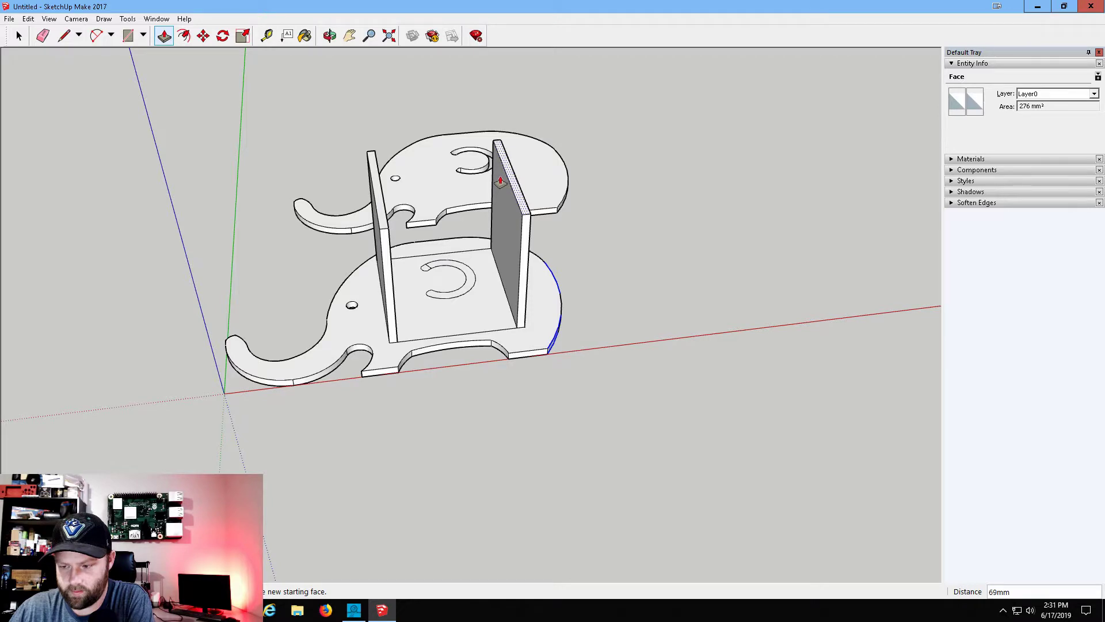
click(501, 180)
middle_drag(604, 135, 610, 387)
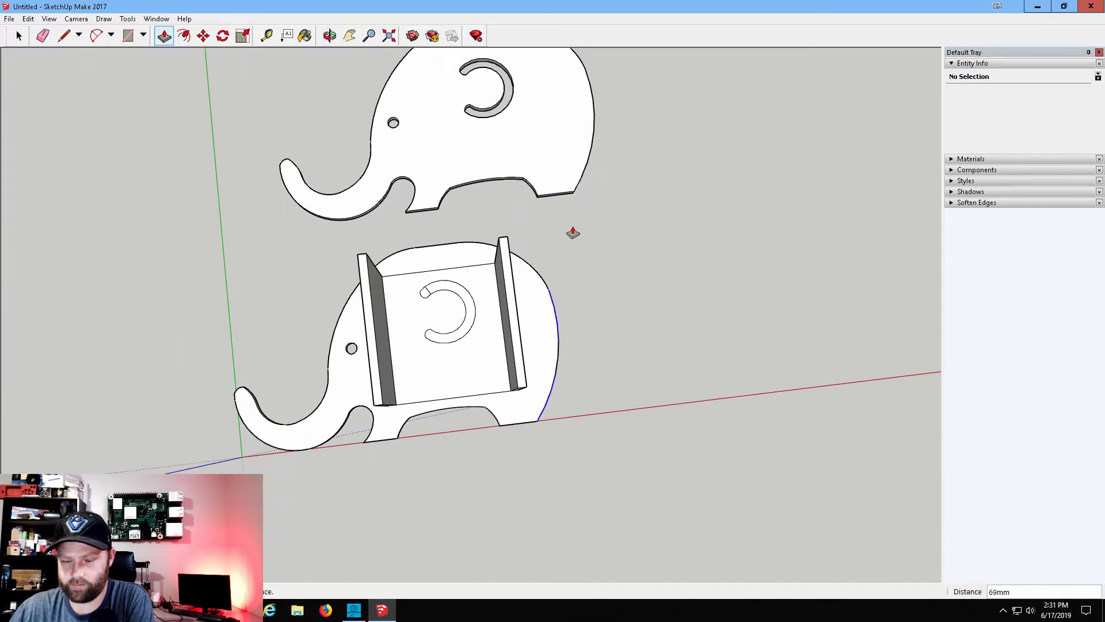
Try to select only the elephant without walls in preparation for a move.
key(space)
middle_drag(518, 149, 668, 169)
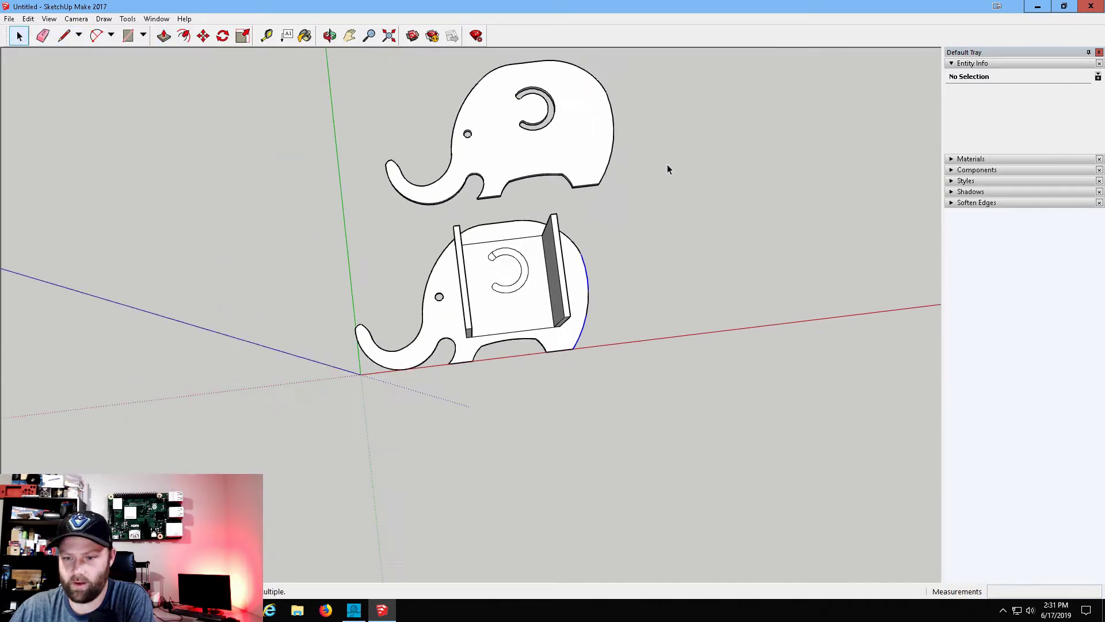
drag(280, 75, 325, 60)
middle_drag(579, 154, 259, 68)
click(350, 35)
drag(555, 245, 535, 406)
scroll(537, 408, up, 2)
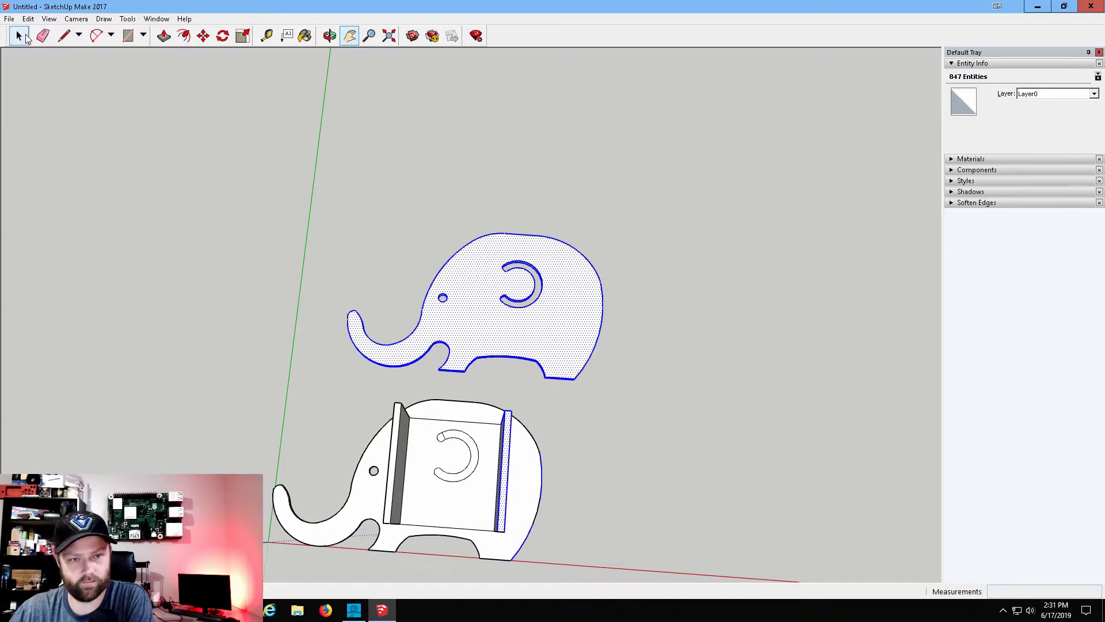
click(22, 36)
drag(347, 260, 347, 261)
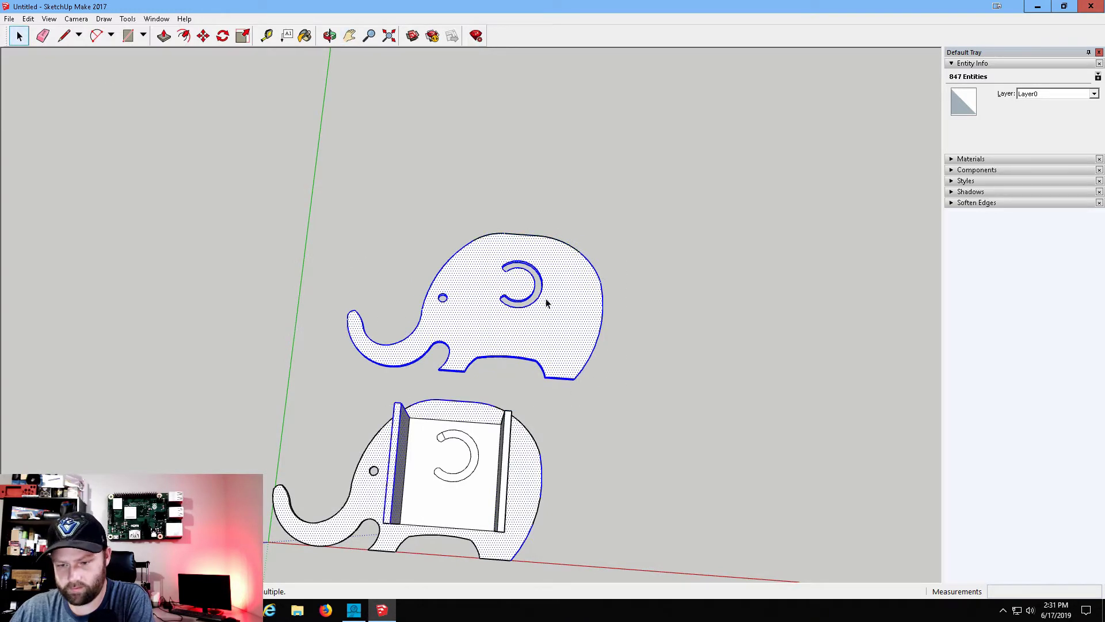
drag(278, 224, 263, 202)
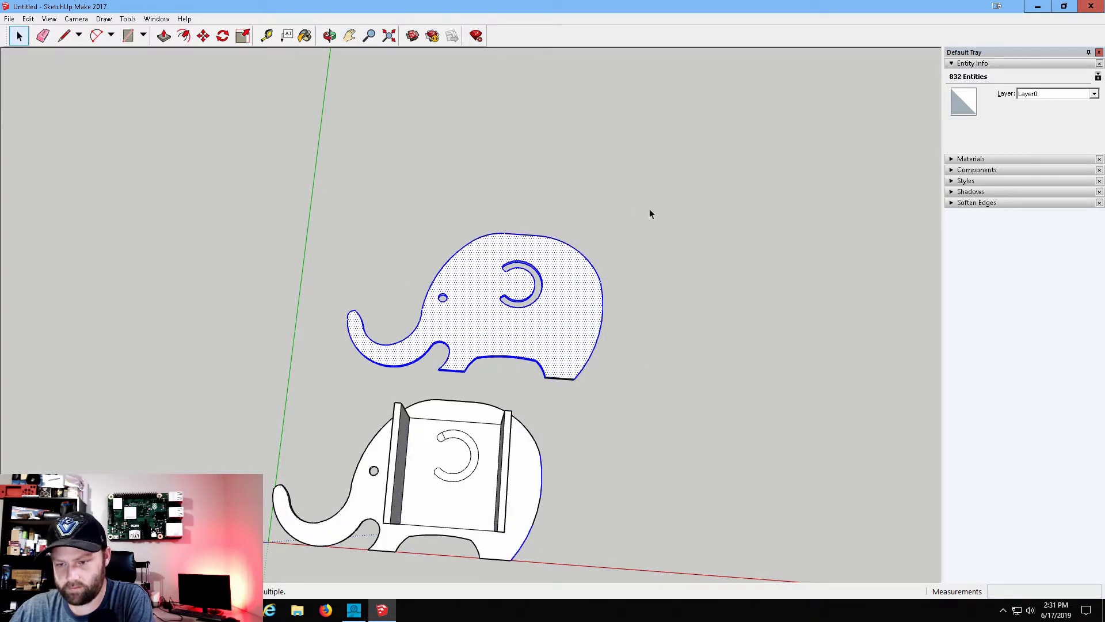
key(m)
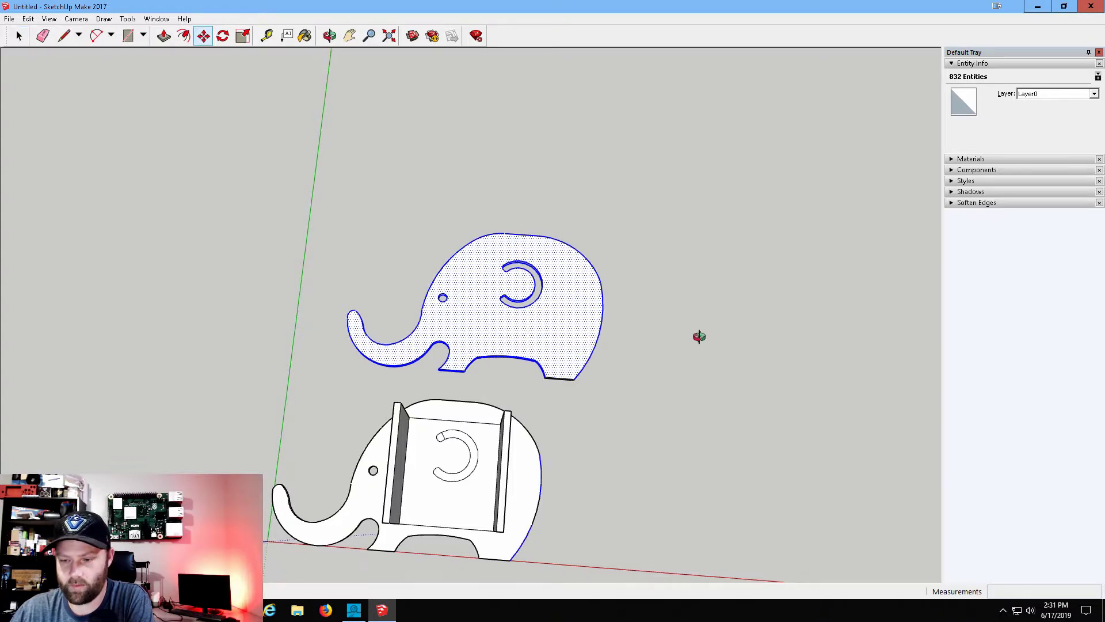
middle_drag(698, 334, 259, 257)
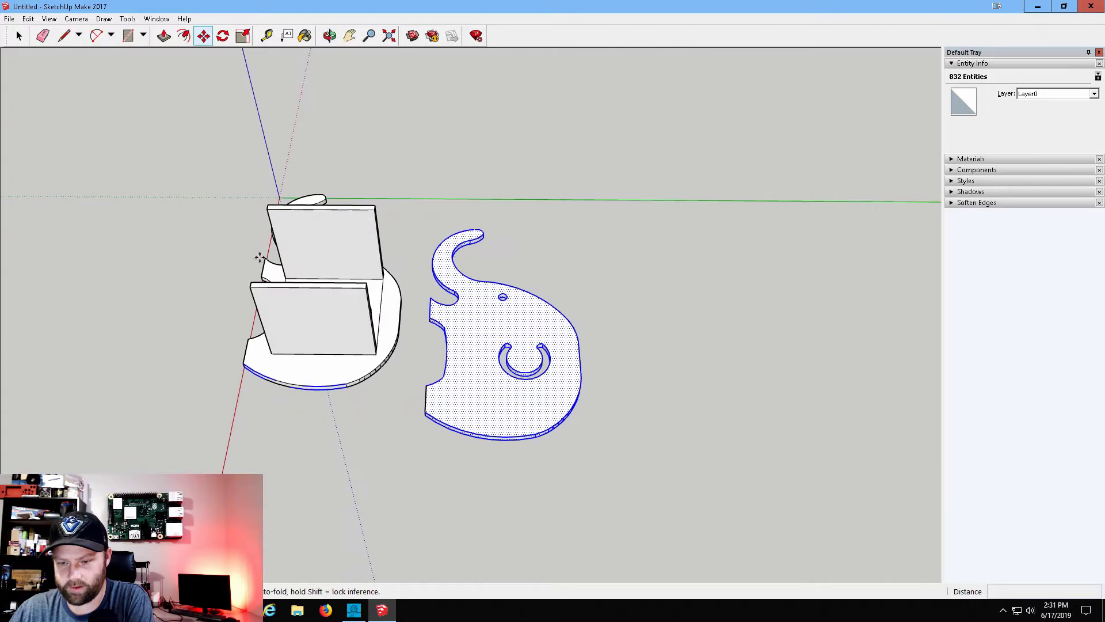
Clear the selection and select the short vertical edge on the curved rim of the elephant with walls.
click(19, 36)
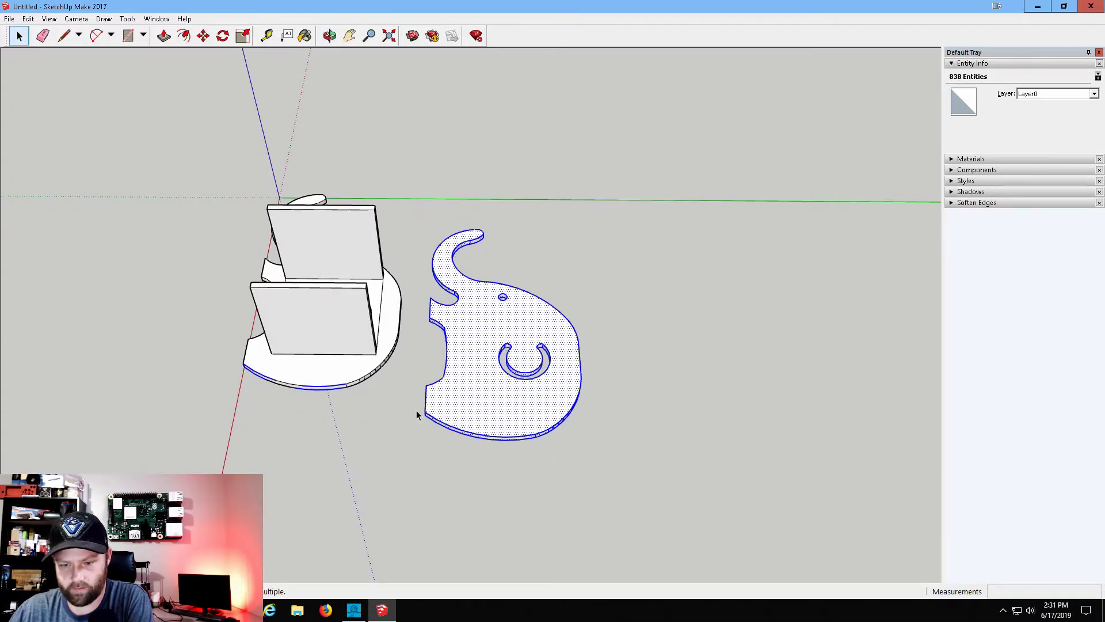
click(398, 417)
click(346, 383)
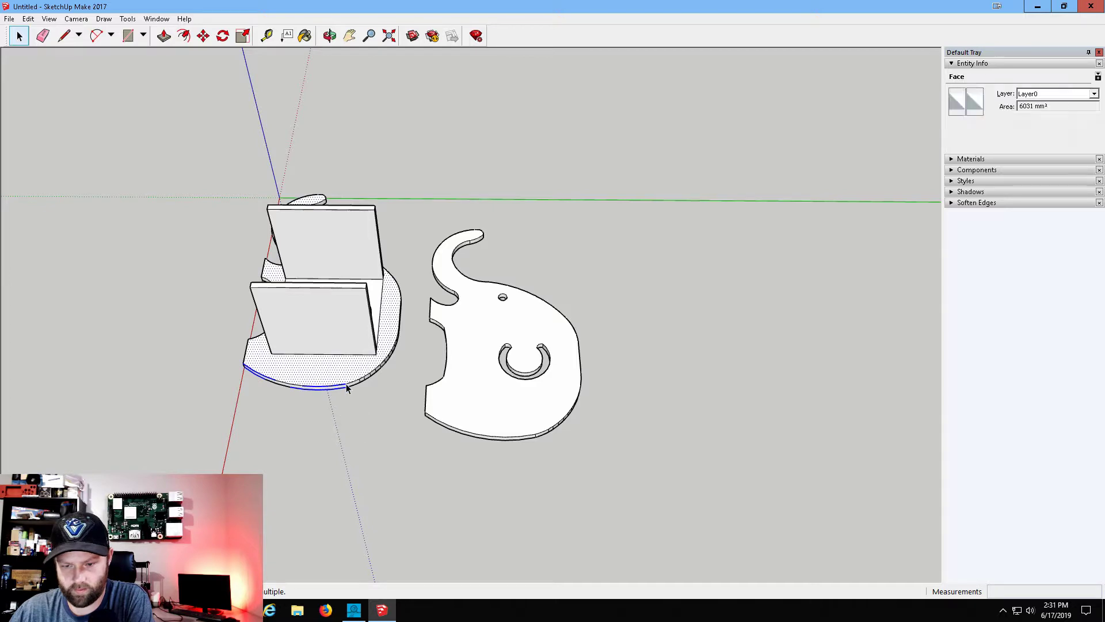
click(346, 383)
scroll(320, 406, up, 6)
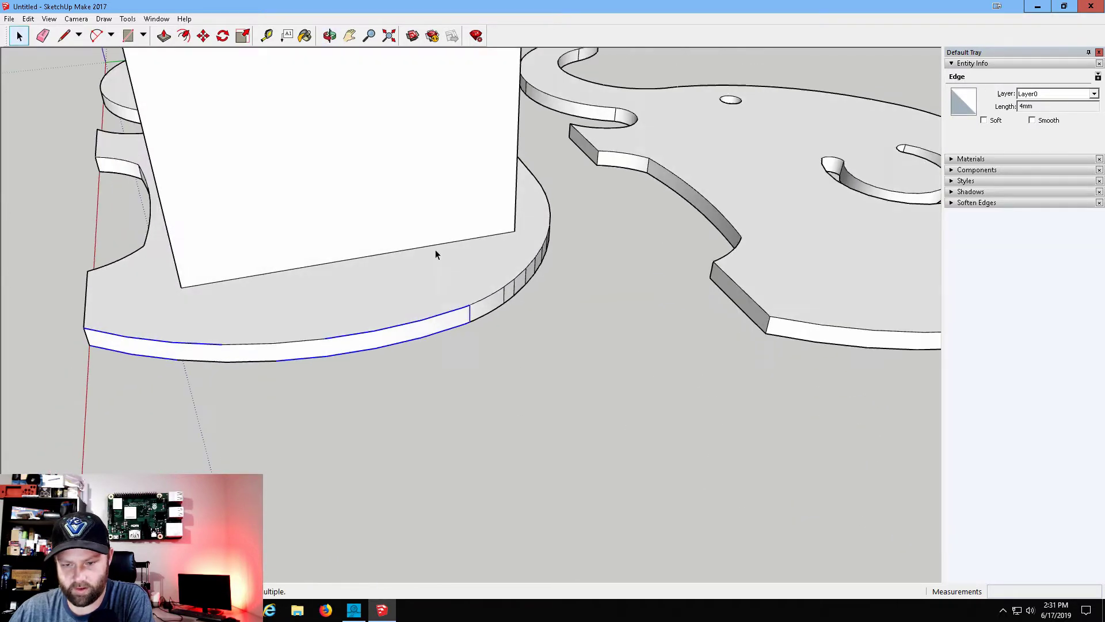
scroll(437, 278, down, 10)
Select the whole elephant without walls and move it onto the upper ends of the two walls.
middle_drag(684, 325, 730, 386)
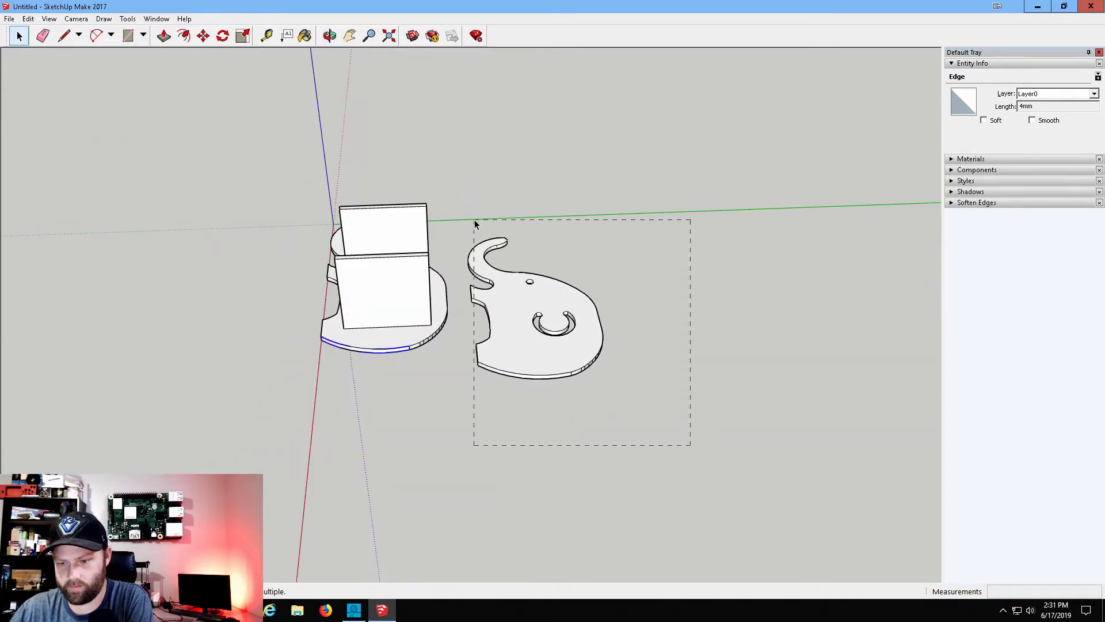
drag(468, 212, 468, 208)
key(m)
click(525, 329)
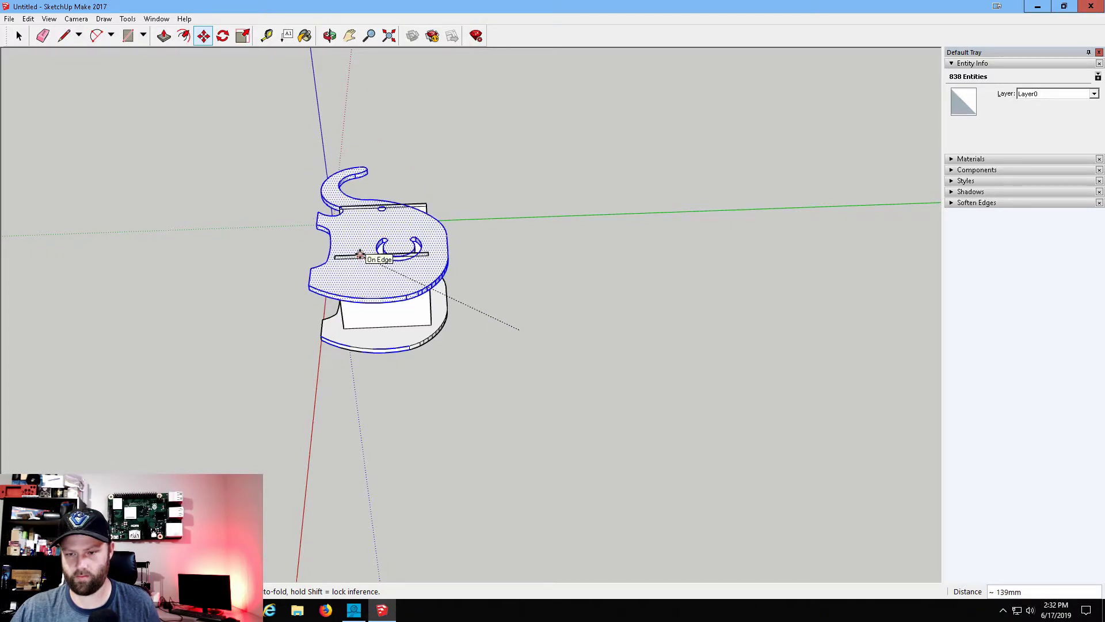
click(362, 236)
middle_drag(364, 233, 418, 103)
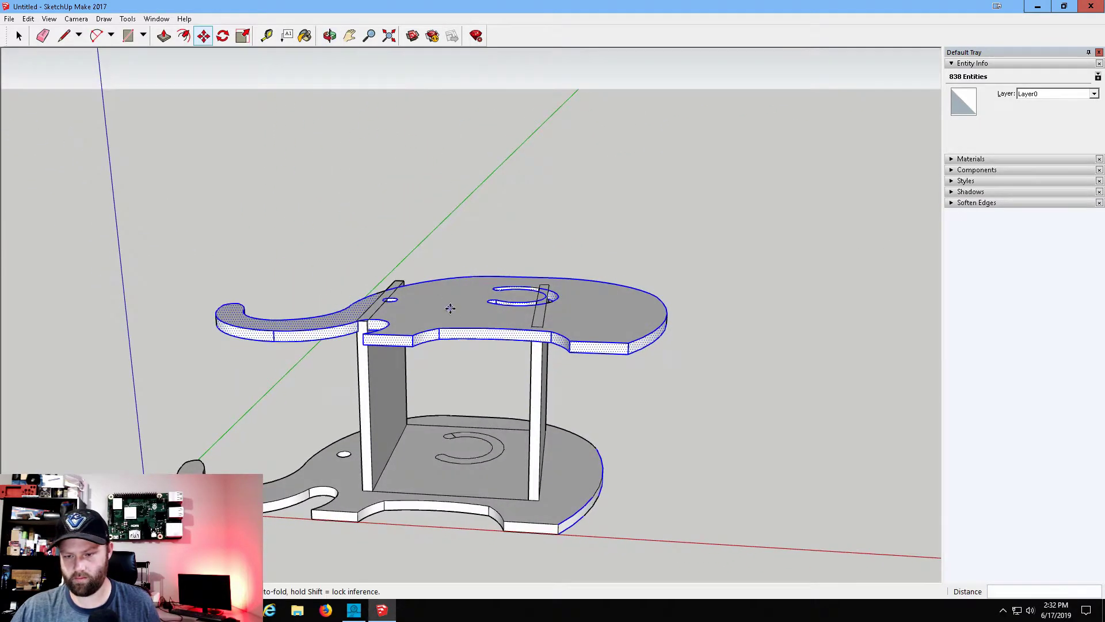
Try to reposition the raised elephant on the walls, and undo its move back to the ground.
click(470, 329)
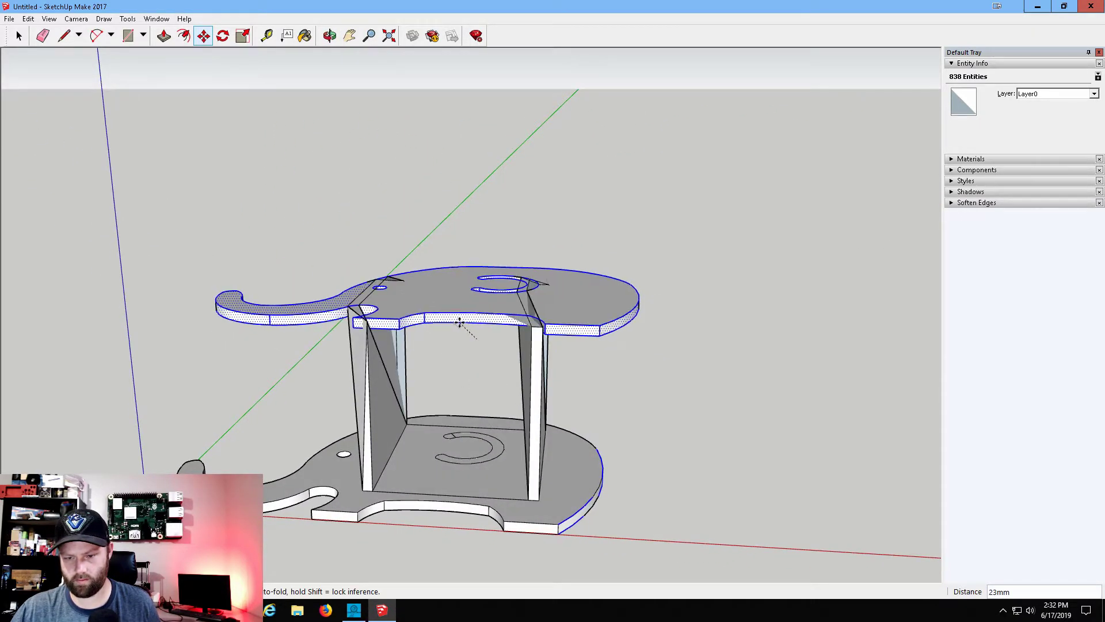
key(Escape)
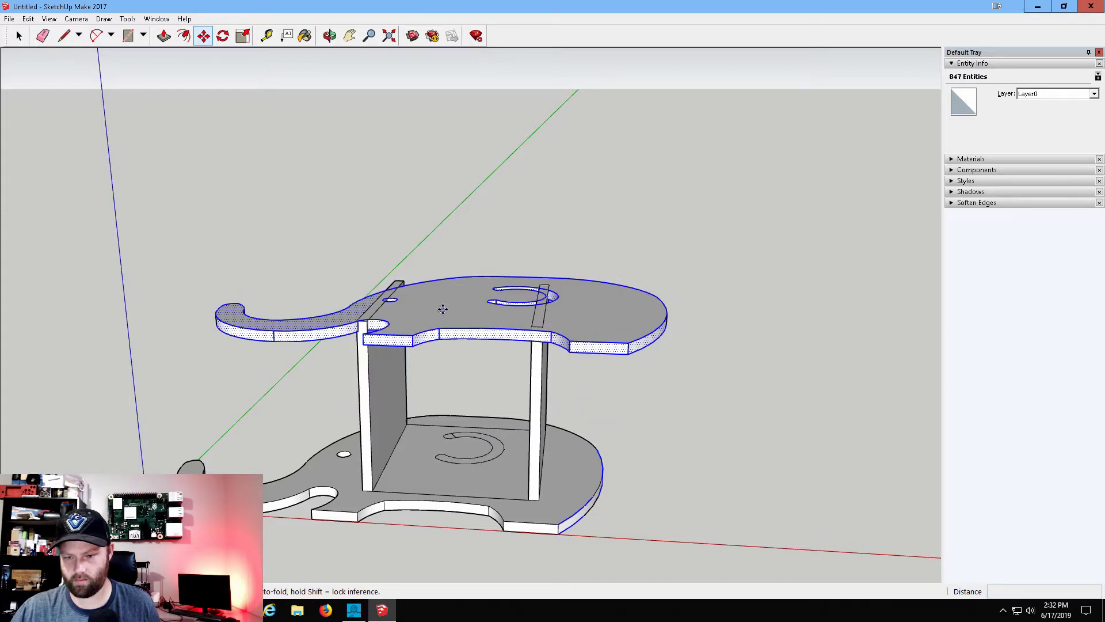
click(447, 332)
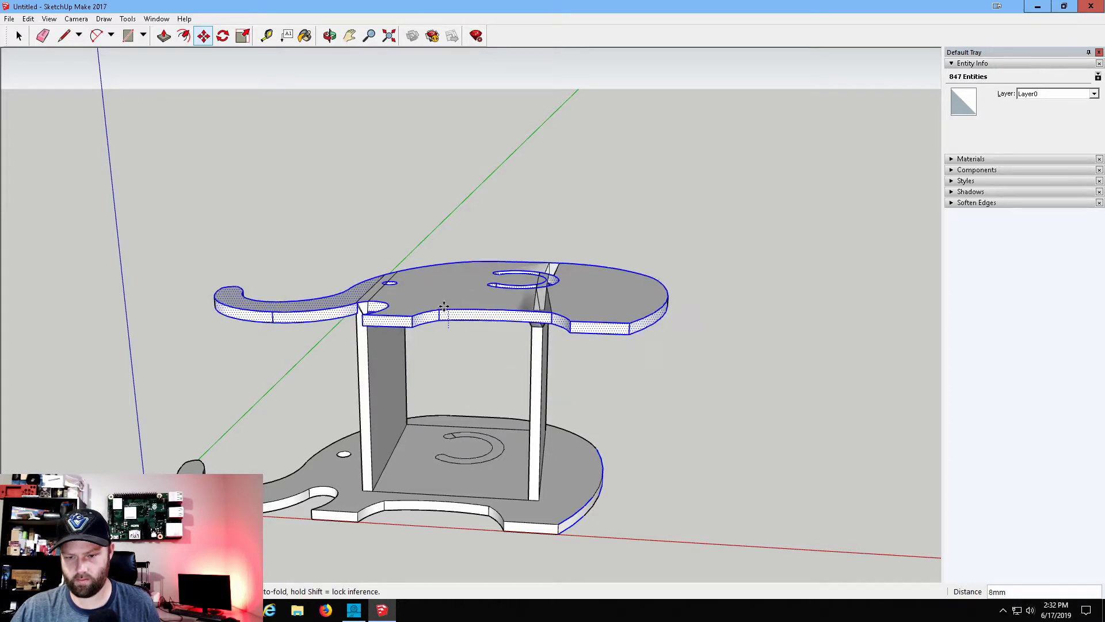
key(Escape)
click(461, 311)
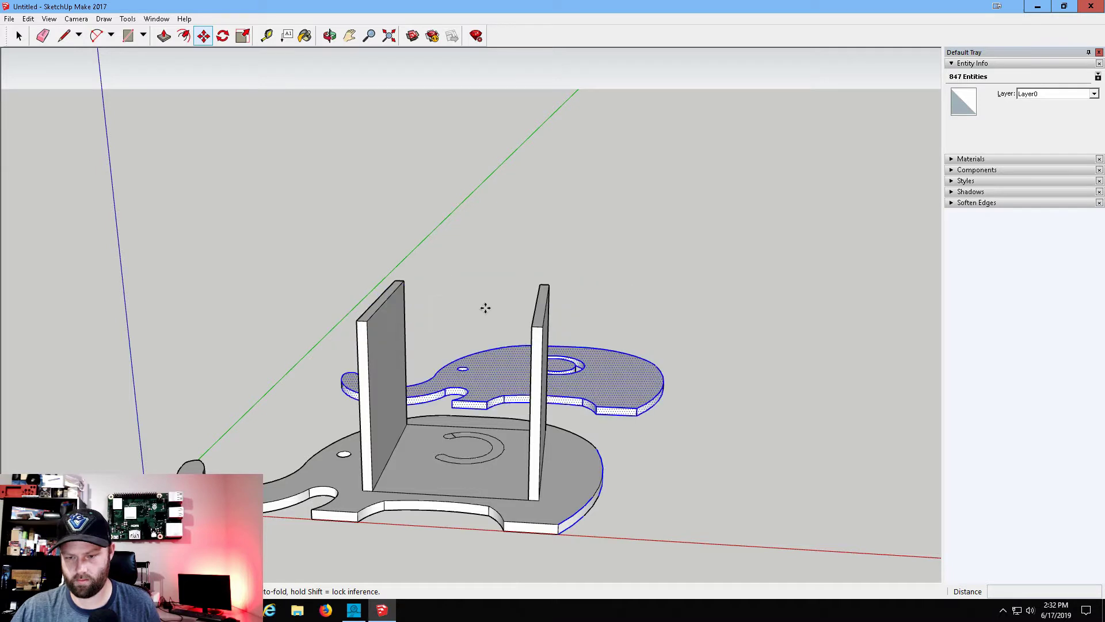
Make the selected elephant without walls a component named side2.
right_click(632, 383)
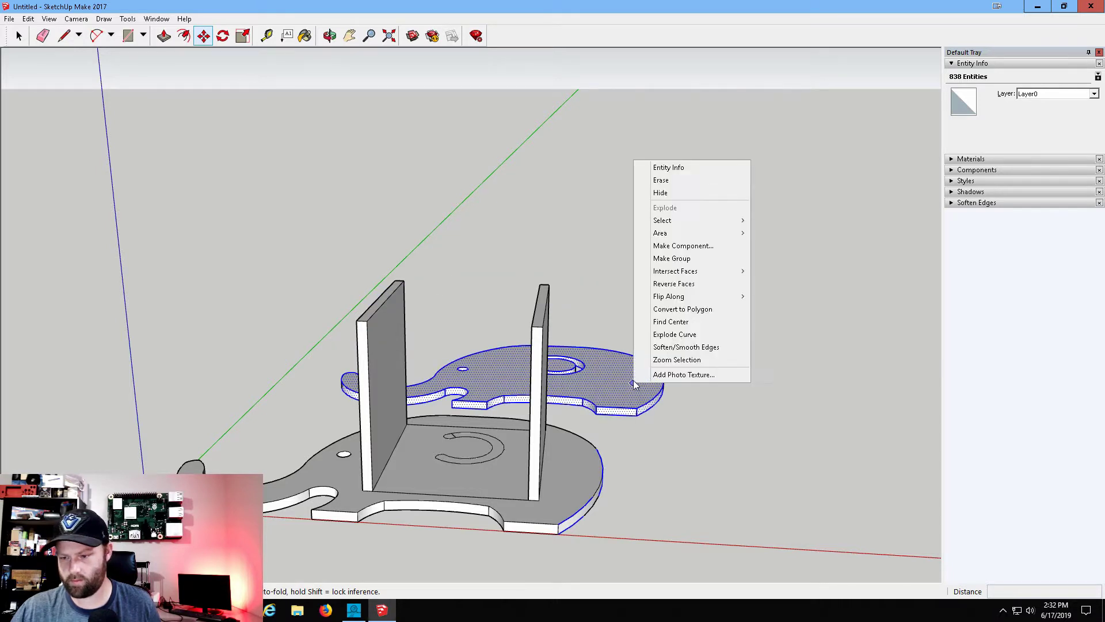
click(679, 245)
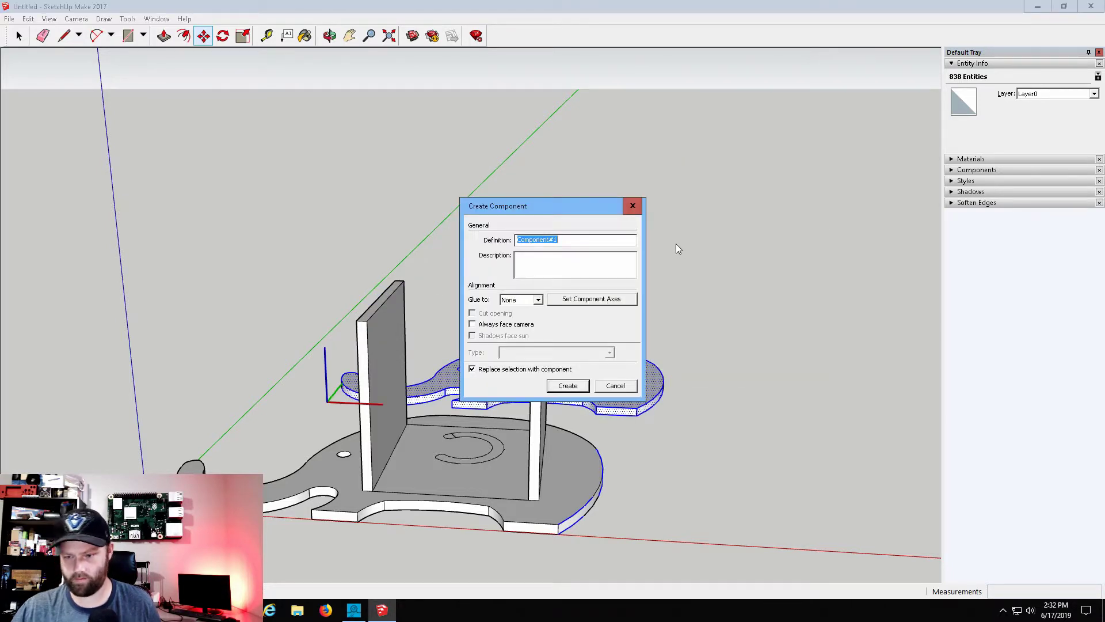
text(side2)
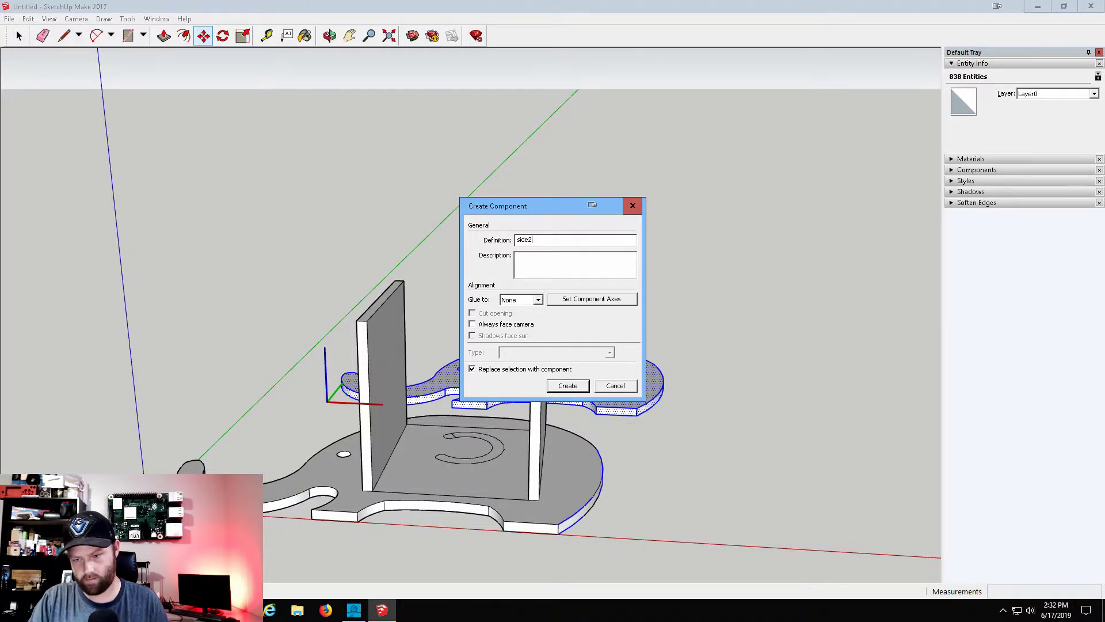
key(Return)
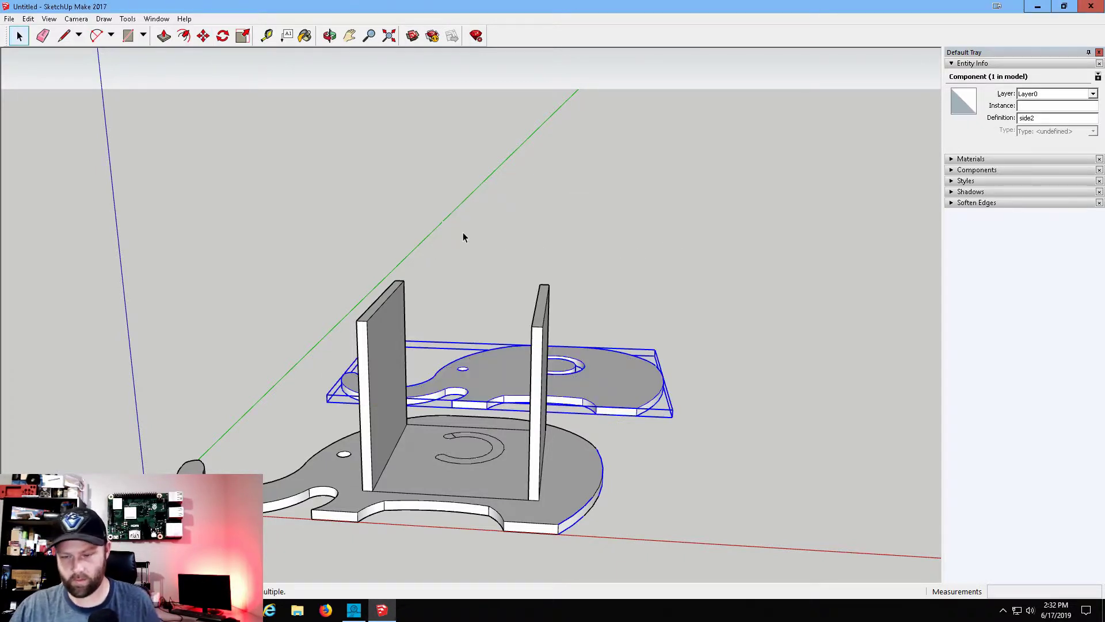
Move the side2 component about 146 mm onto the upper ends of the two walls.
click(163, 36)
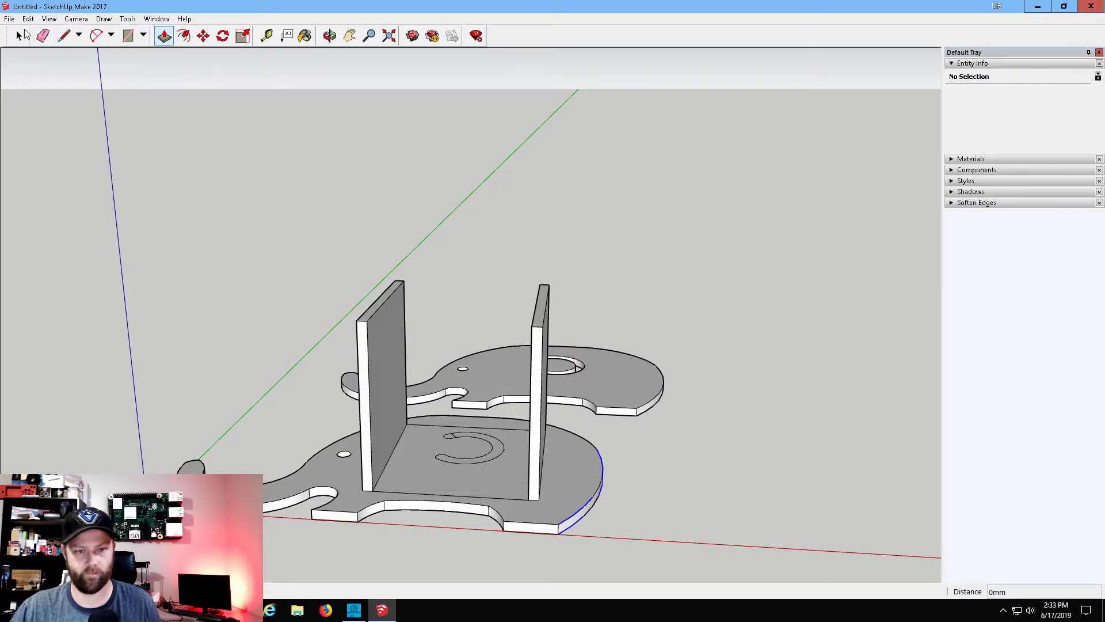
click(24, 34)
click(612, 386)
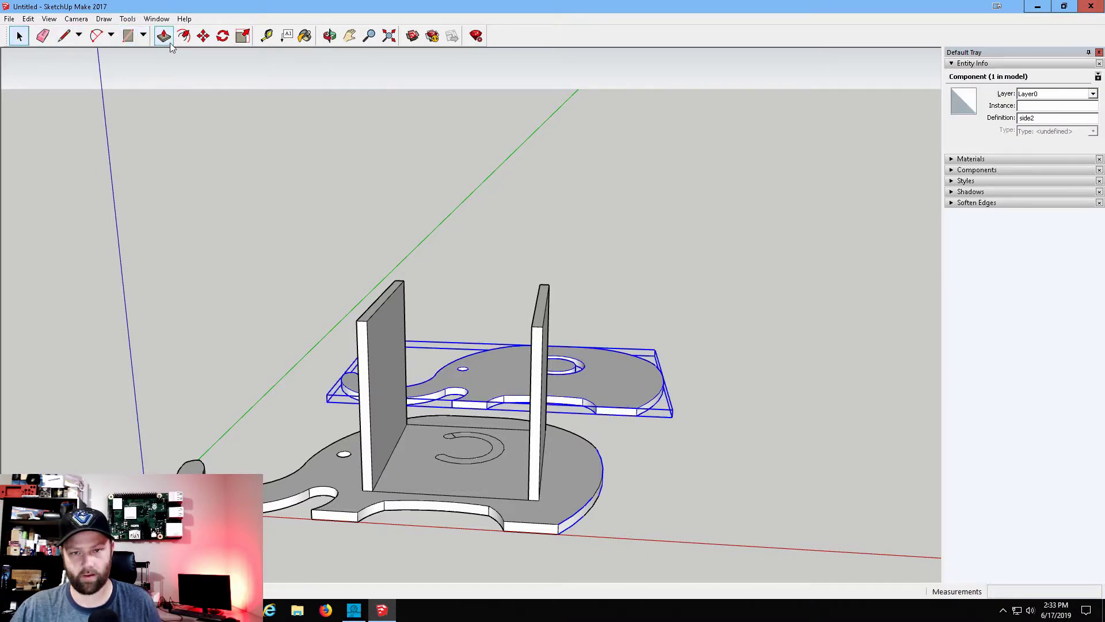
click(203, 36)
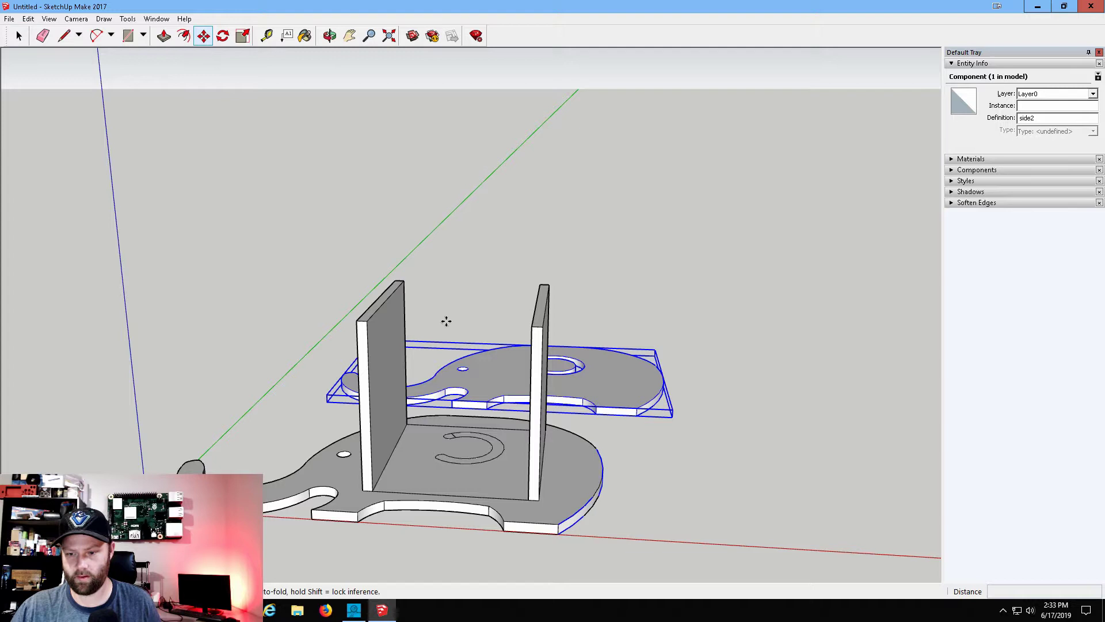
click(473, 376)
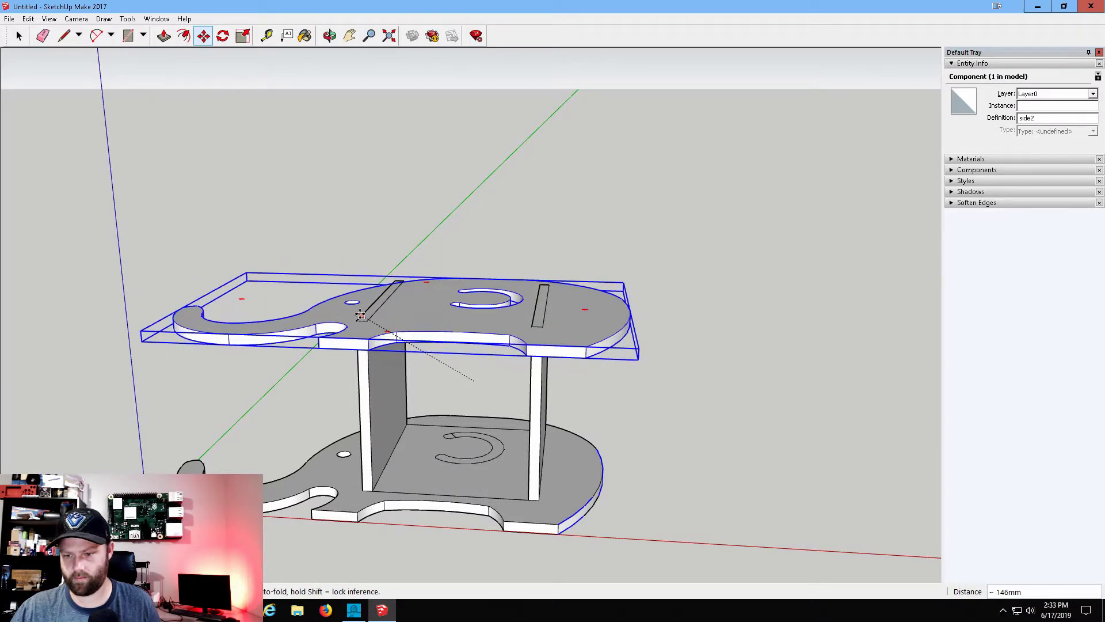
middle_drag(561, 146, 861, 187)
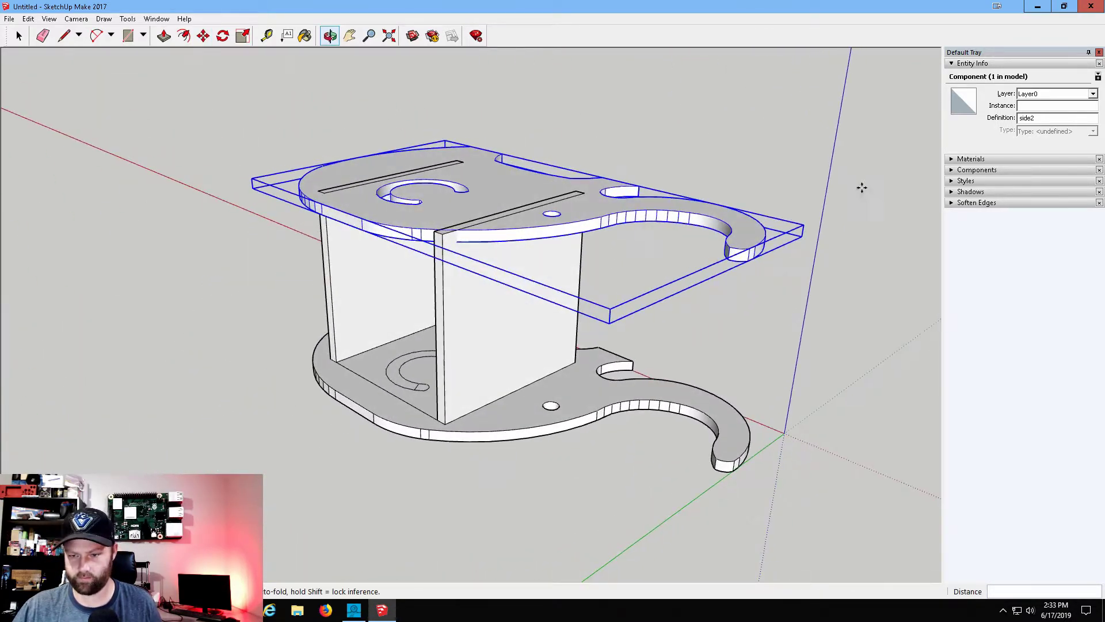
middle_drag(336, 215, 753, 269)
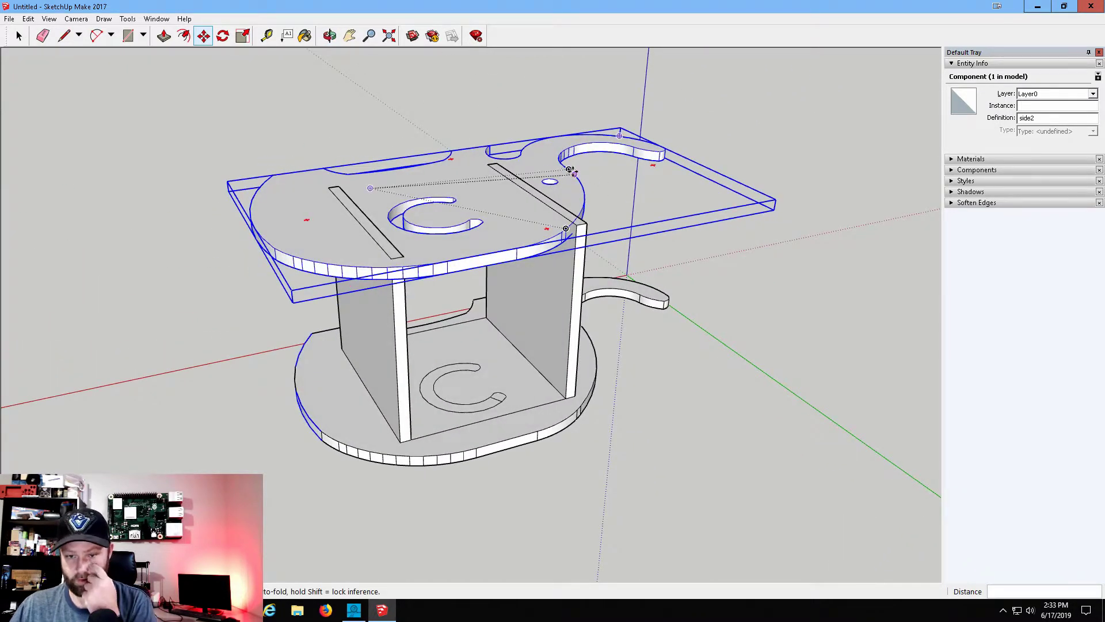
Shift the side2 component 7 mm lengthwise over the two walls to bring it closer in line with the lower elephant.
click(453, 198)
text(3)
key(Return)
text(4)
key(Return)
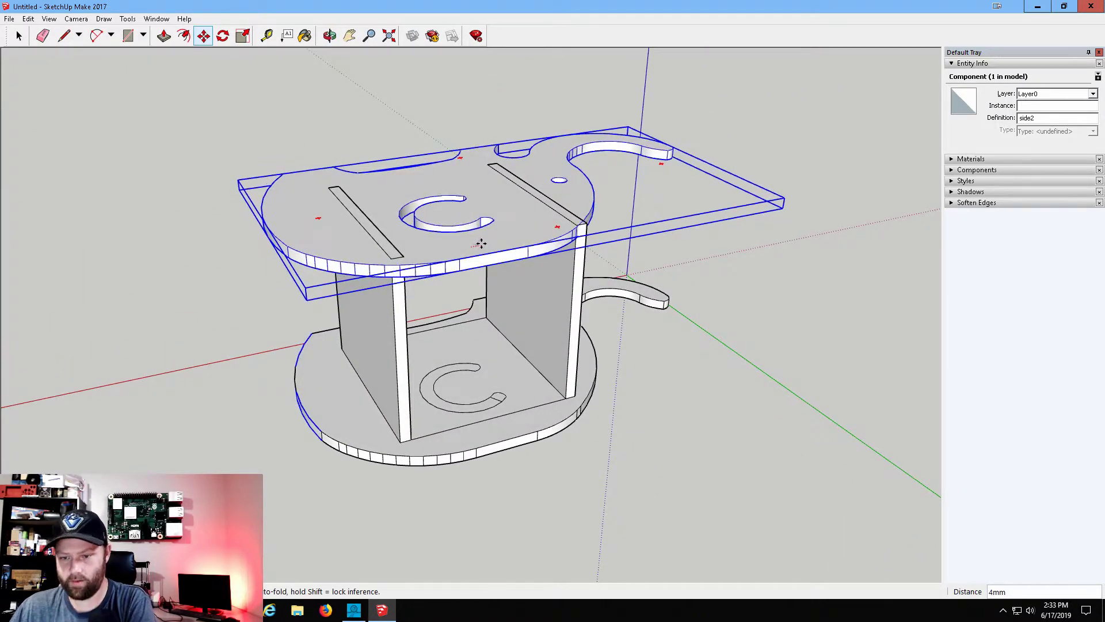
click(490, 243)
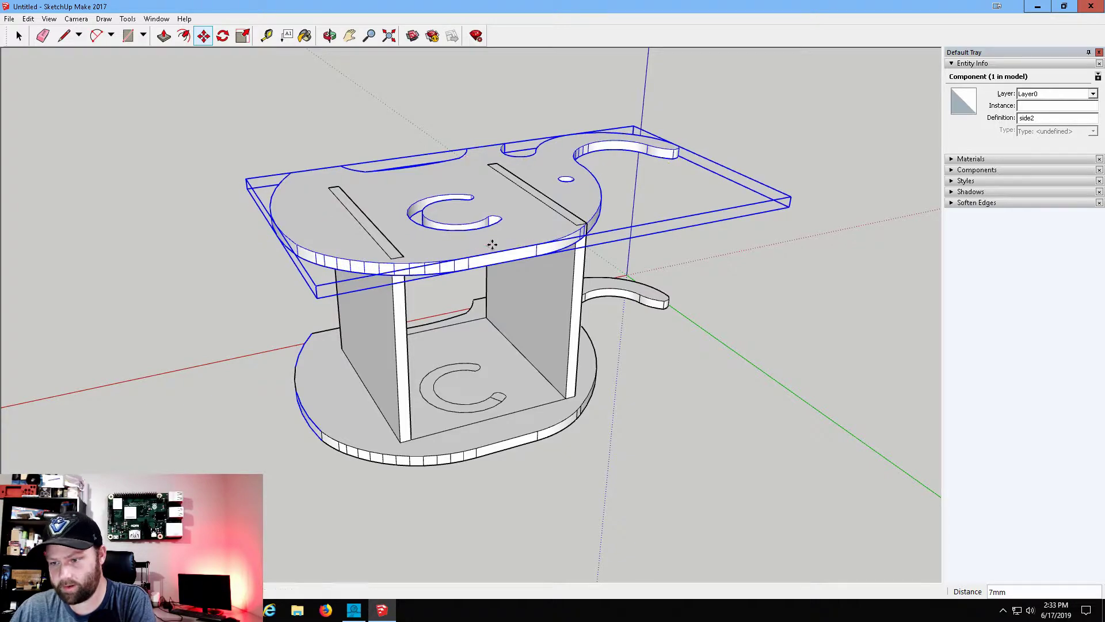
middle_drag(727, 198, 354, 208)
middle_drag(333, 160, 923, 256)
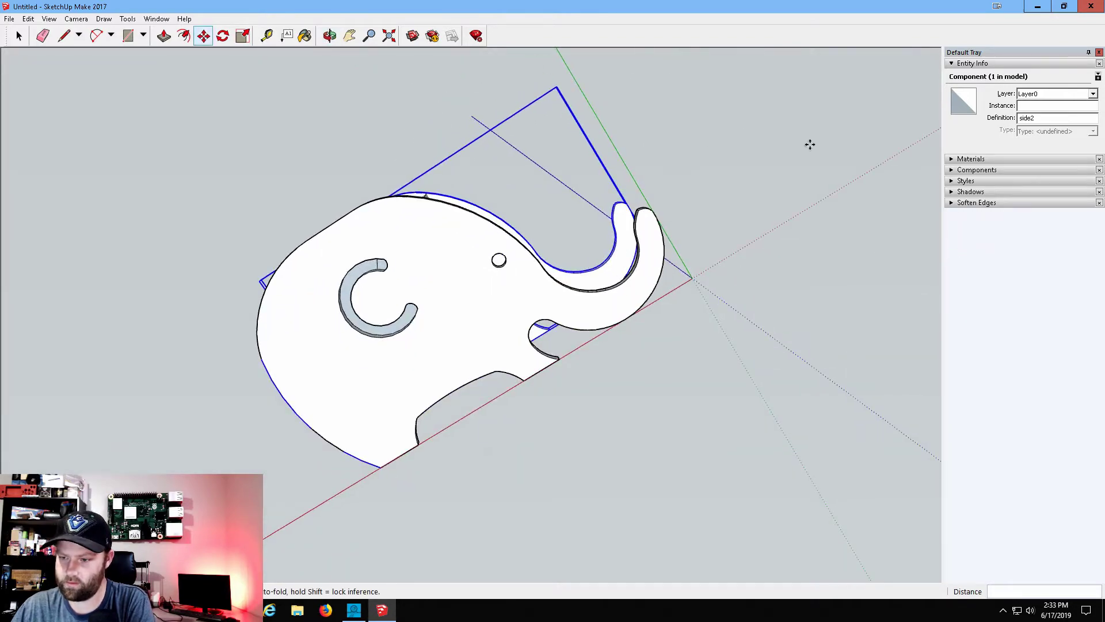
middle_drag(809, 144, 893, 316)
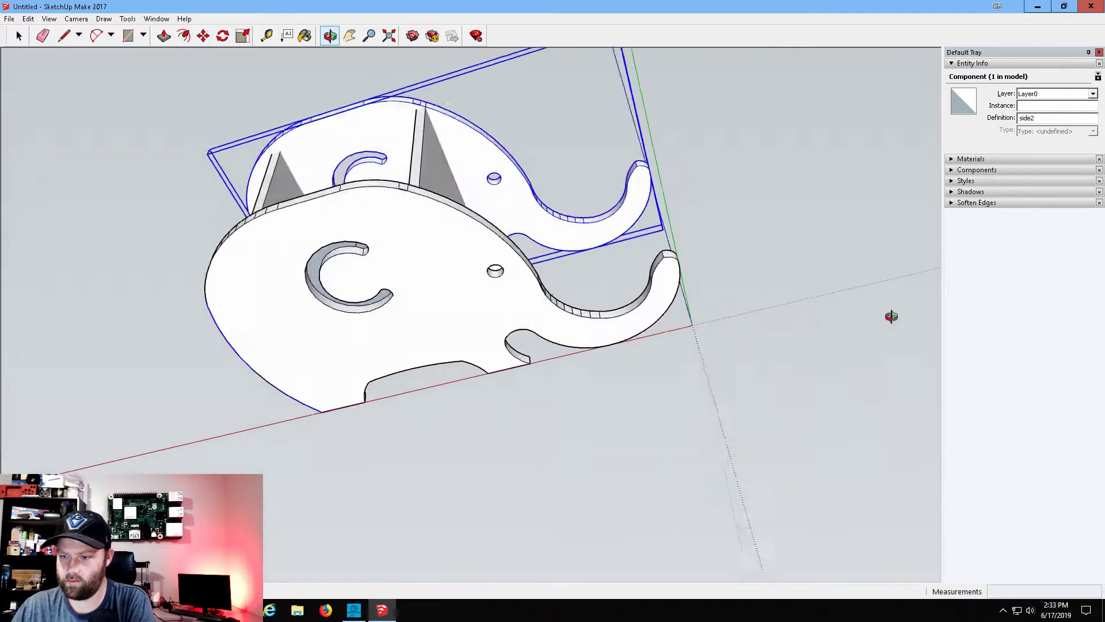
key(m)
mouse_move(636, 74)
middle_down()
mouse_move(518, 205)
mouse_move(464, 215)
mouse_move(512, 161)
mouse_move(562, 284)
mouse_move(346, 240)
mouse_move(651, 271)
mouse_move(824, 253)
mouse_move(703, 259)
mouse_move(816, 263)
middle_up()
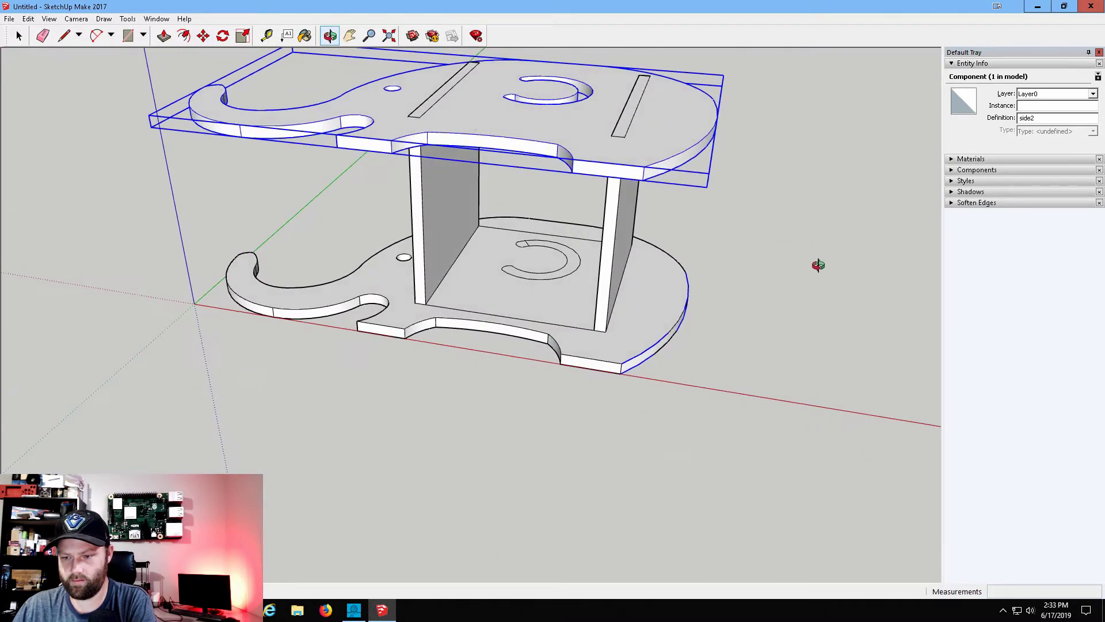
Erase the face that fills the C-shaped ear cutout in the lower elephant.
click(44, 37)
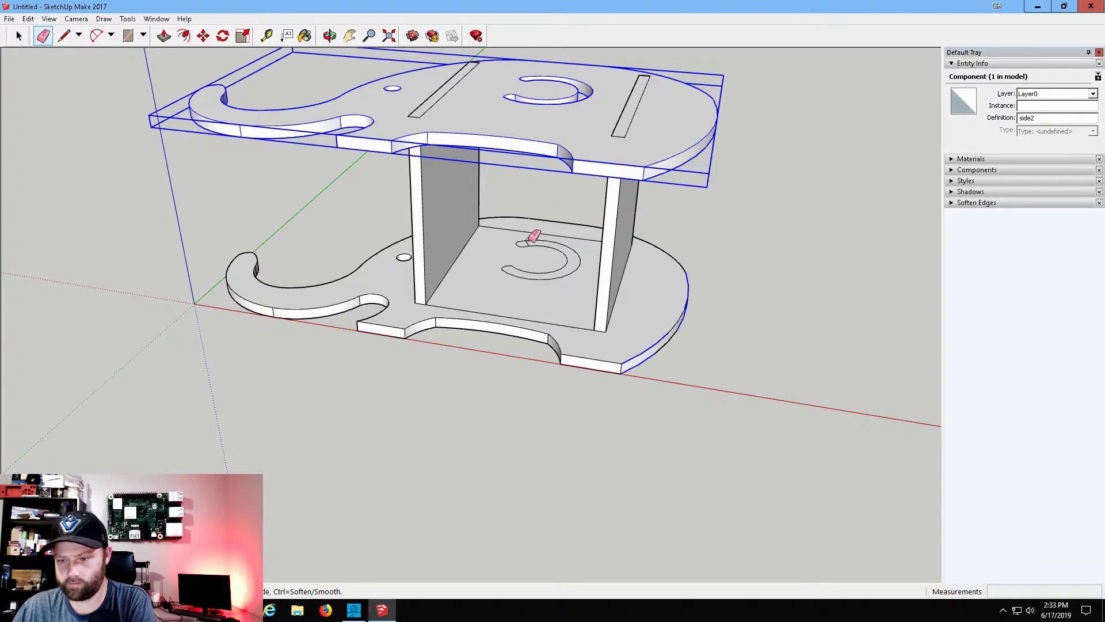
right_click(572, 262)
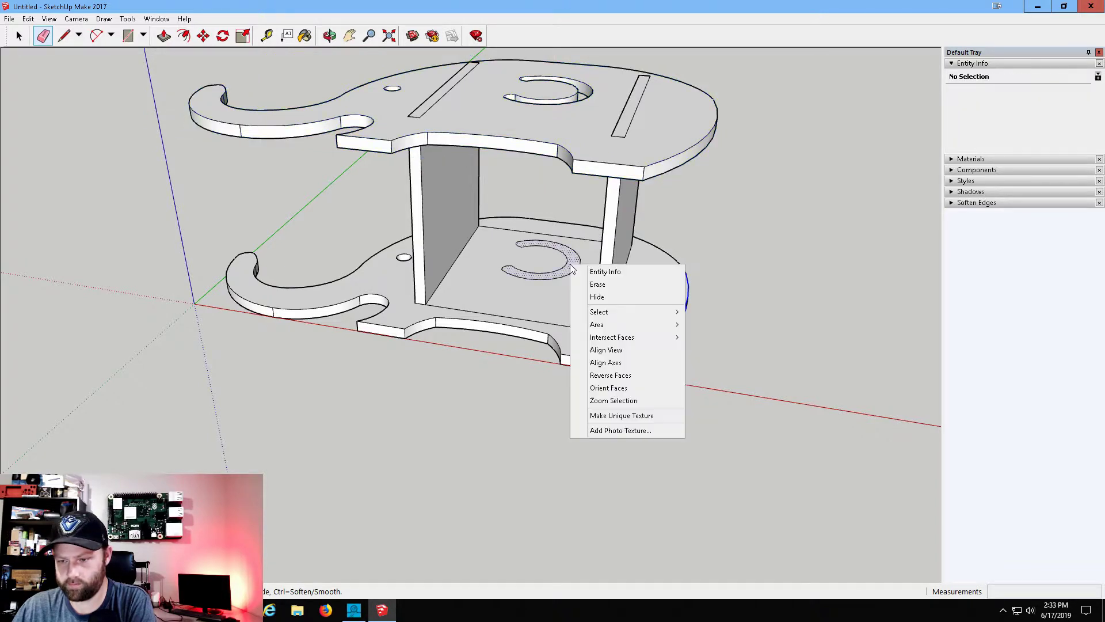
click(590, 283)
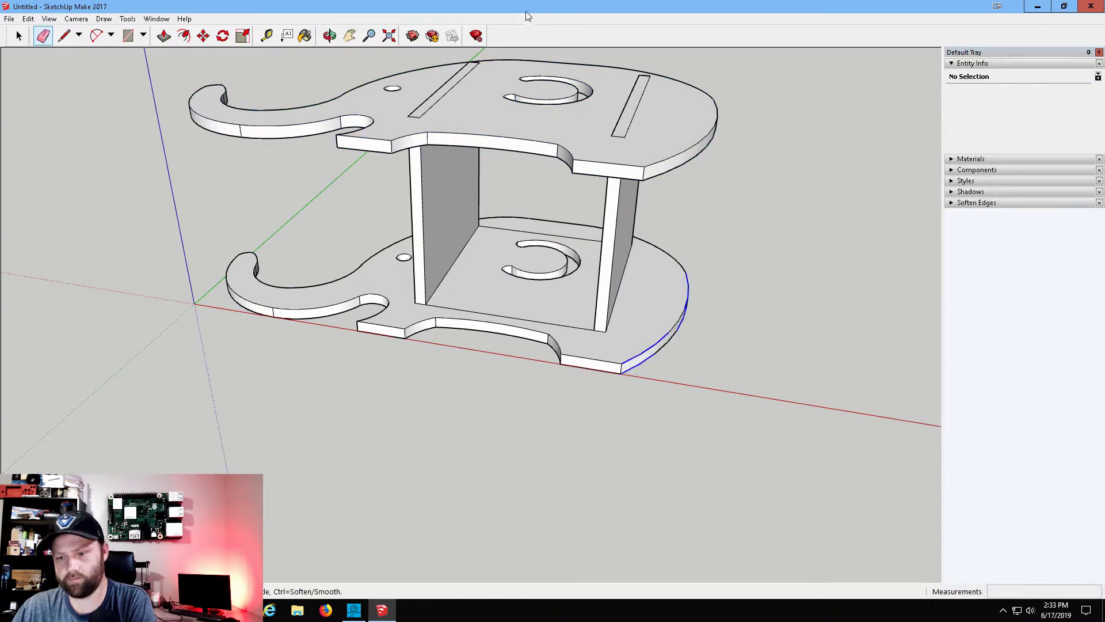
Select the entire model and rotate it about the red axis so both elephants stand upright.
mouse_move(570, 76)
middle_down()
mouse_move(574, 115)
mouse_move(656, 193)
mouse_move(614, 266)
mouse_move(649, 294)
mouse_move(649, 317)
mouse_move(584, 197)
middle_up()
mouse_move(465, 82)
middle_down()
mouse_move(620, 138)
mouse_move(444, 161)
mouse_move(793, 484)
middle_up()
key(space)
drag(206, 67, 206, 68)
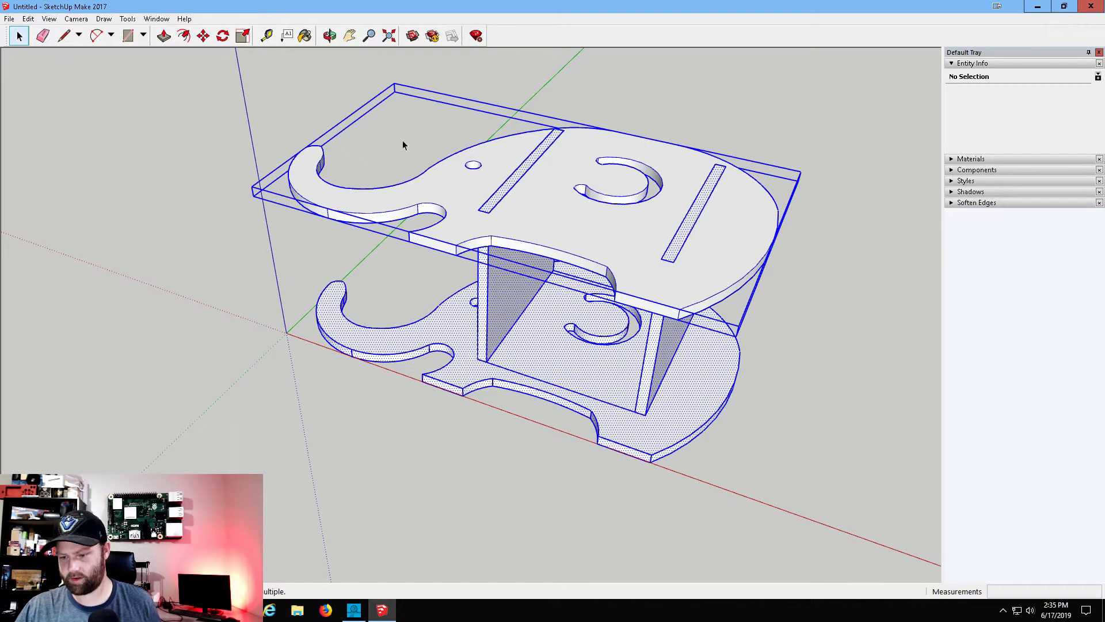
click(222, 35)
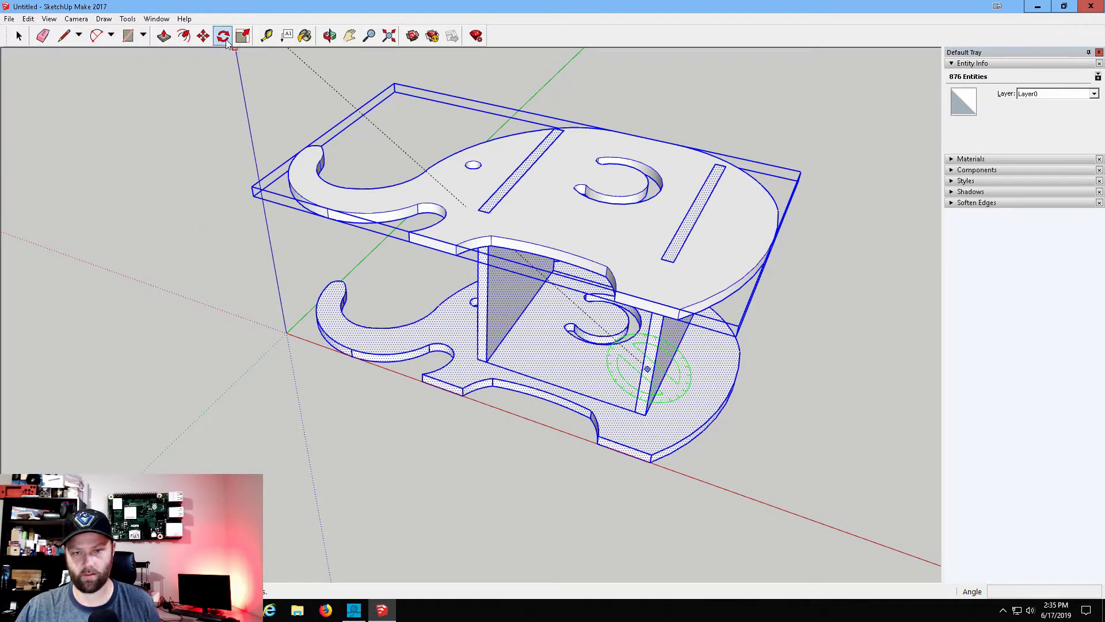
middle_drag(883, 187, 526, 171)
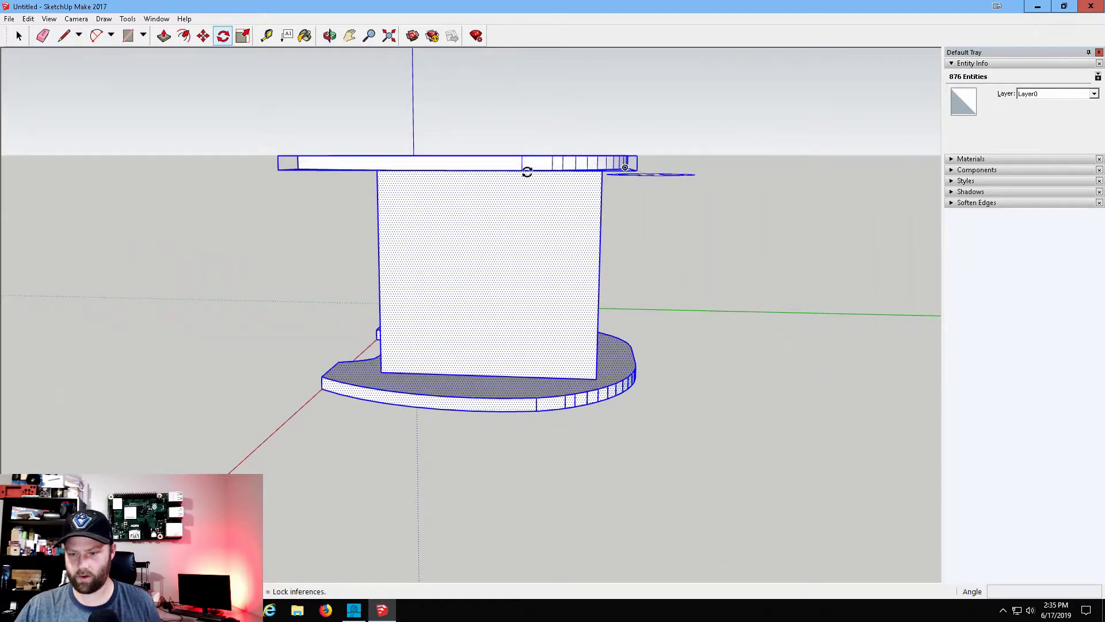
click(599, 285)
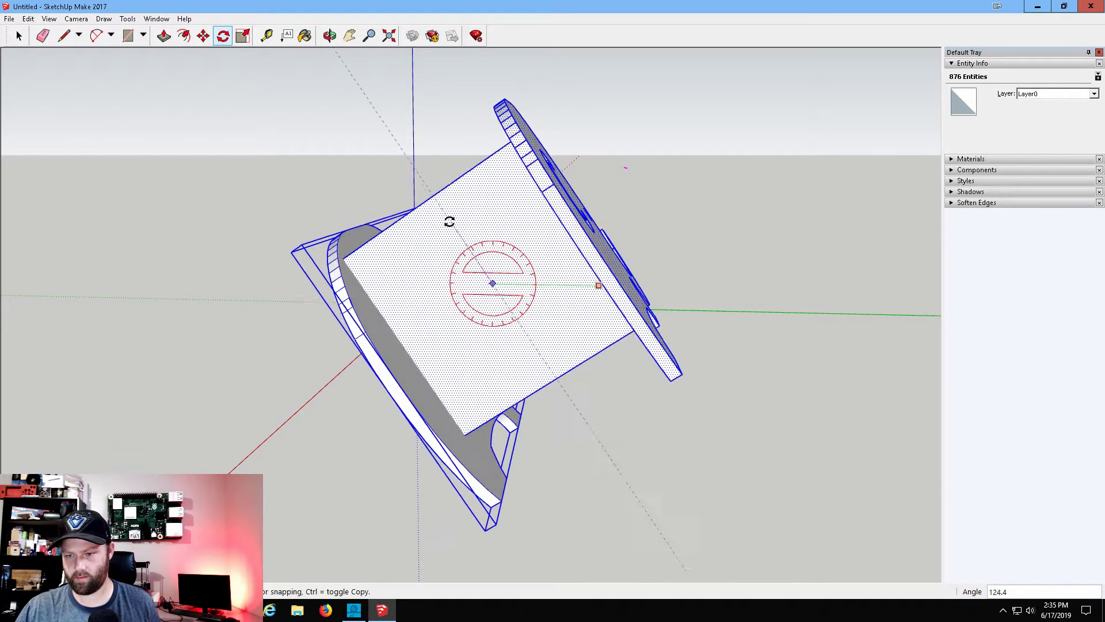
click(497, 213)
middle_drag(497, 213, 621, 234)
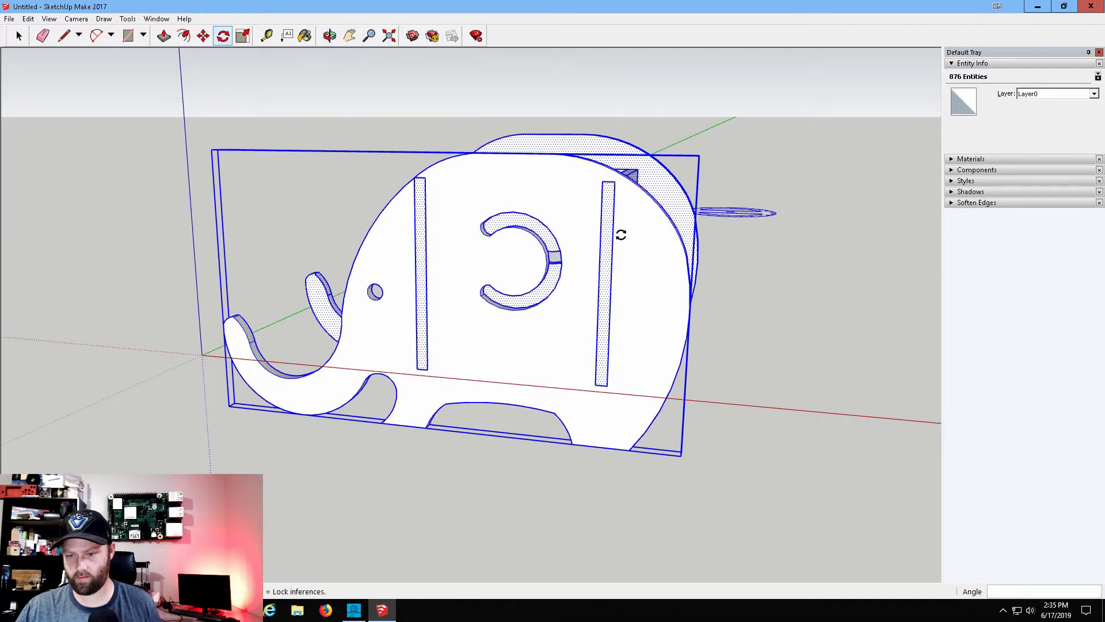
Move the whole upright model in stages toward the origin, bringing the side2 elephant's feet close to the red axis.
click(203, 36)
click(530, 344)
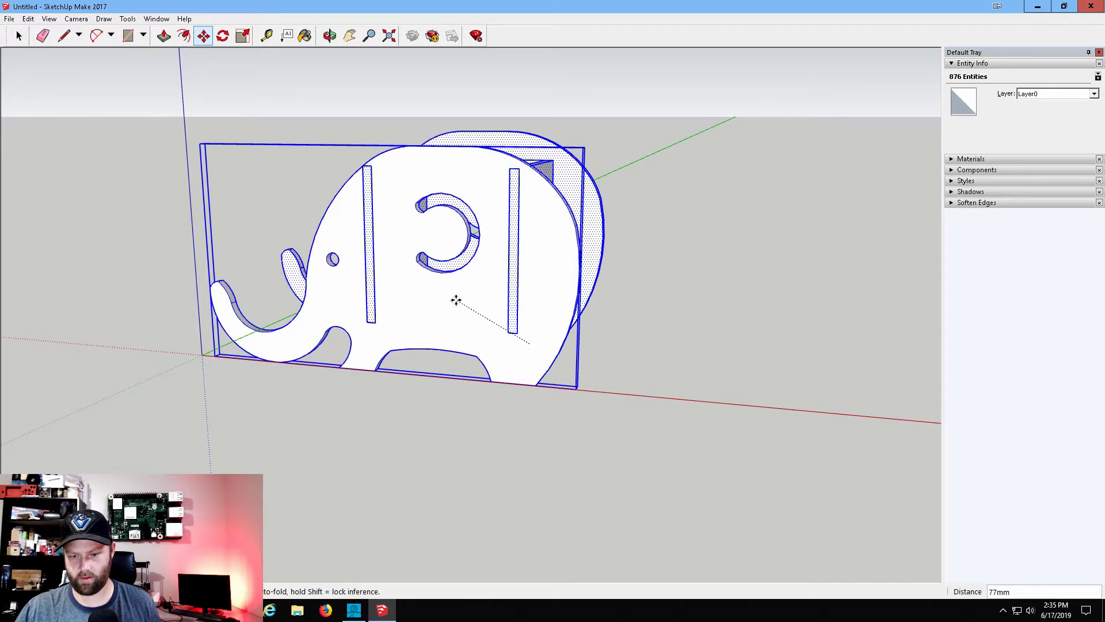
click(438, 293)
middle_drag(69, 239, 760, 257)
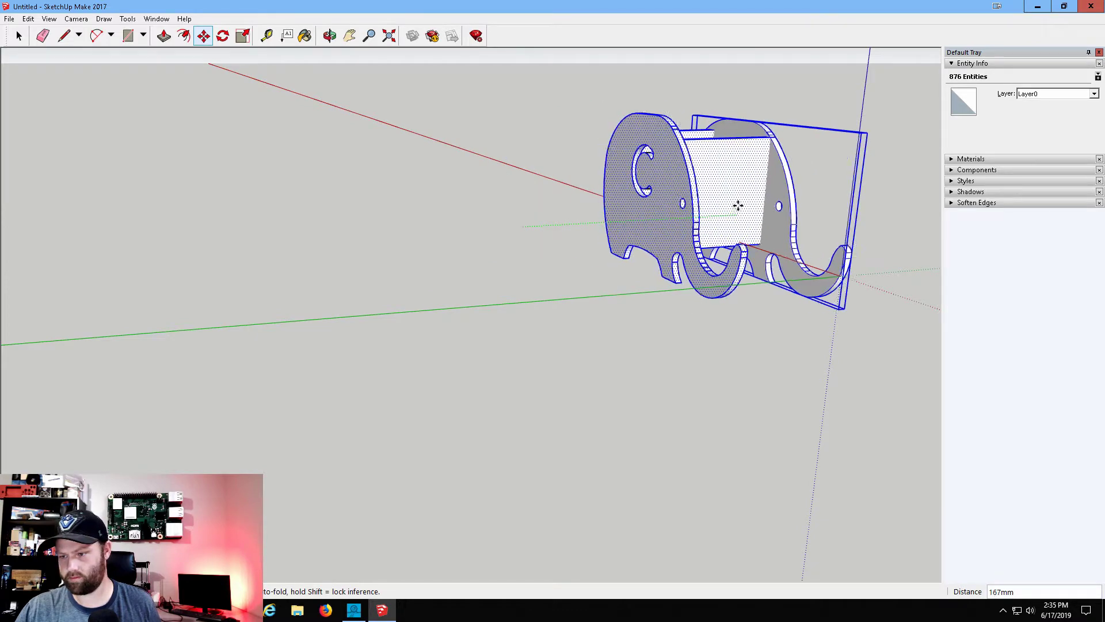
click(736, 198)
middle_drag(737, 192, 670, 236)
click(654, 286)
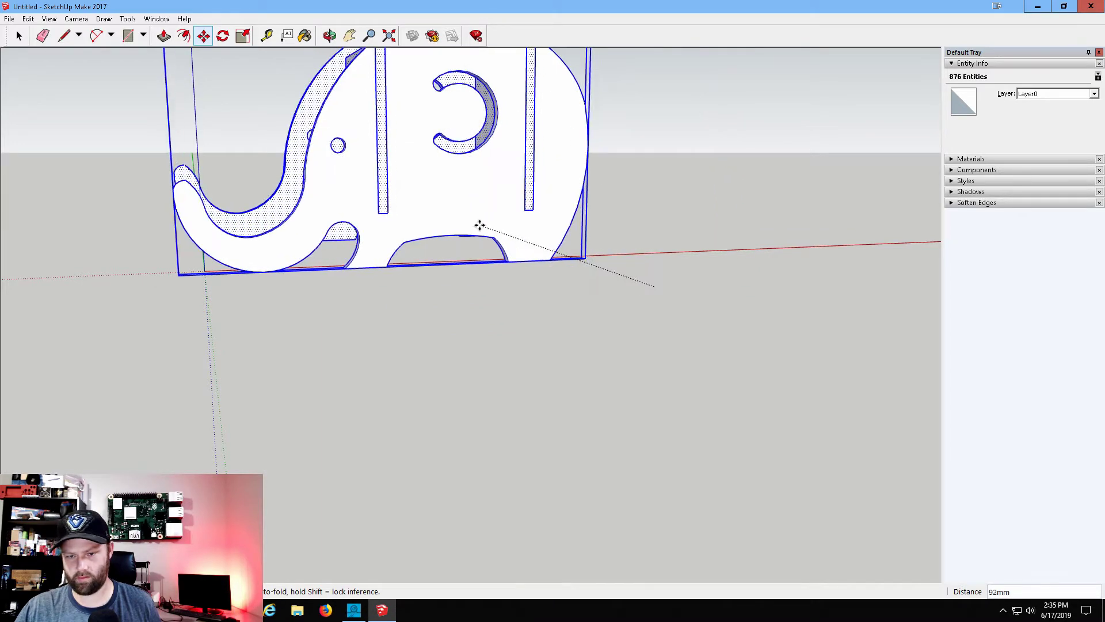
click(215, 287)
Shift the whole model farther along the green axis, and clear the selection.
middle_drag(214, 286, 225, 392)
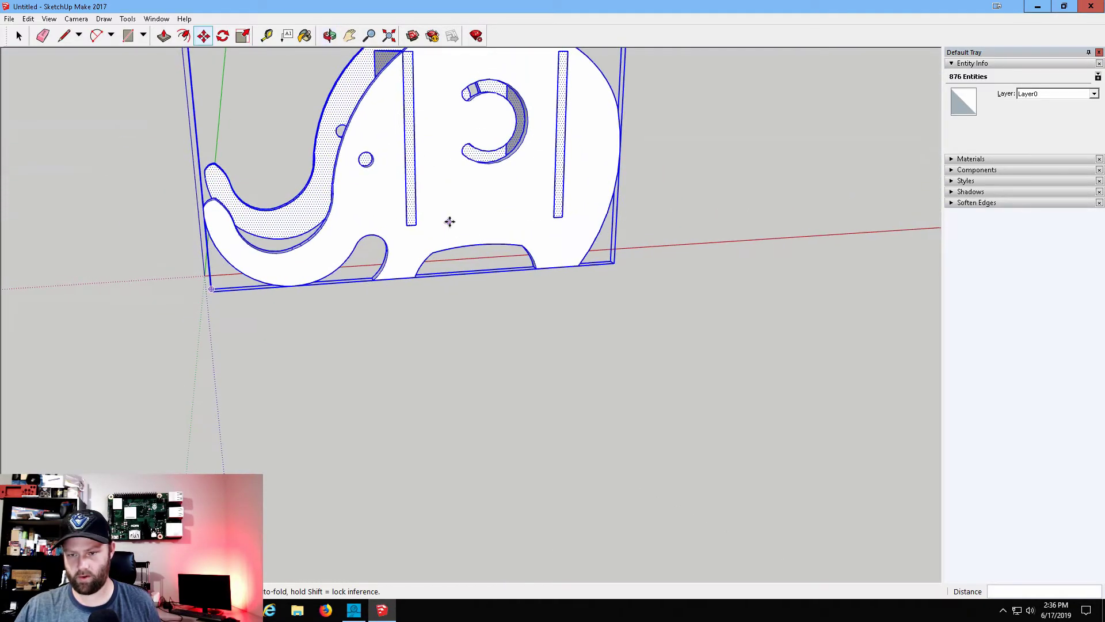
middle_drag(449, 220, 630, 239)
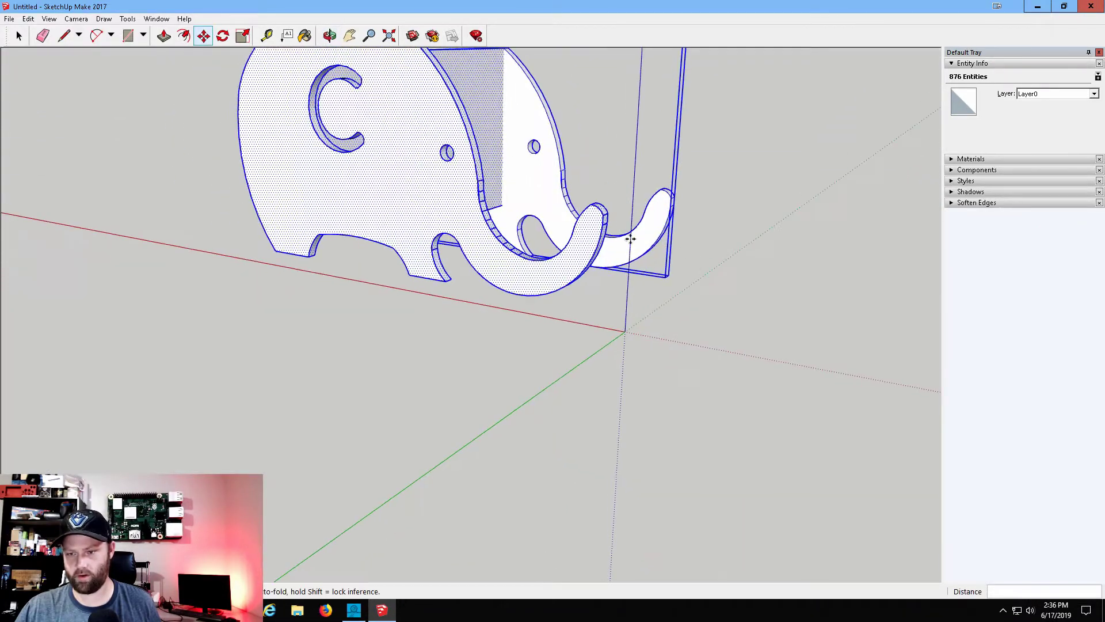
drag(407, 182, 145, 225)
middle_drag(508, 153, 151, 137)
middle_drag(799, 146, 370, 180)
scroll(771, 154, down, 2)
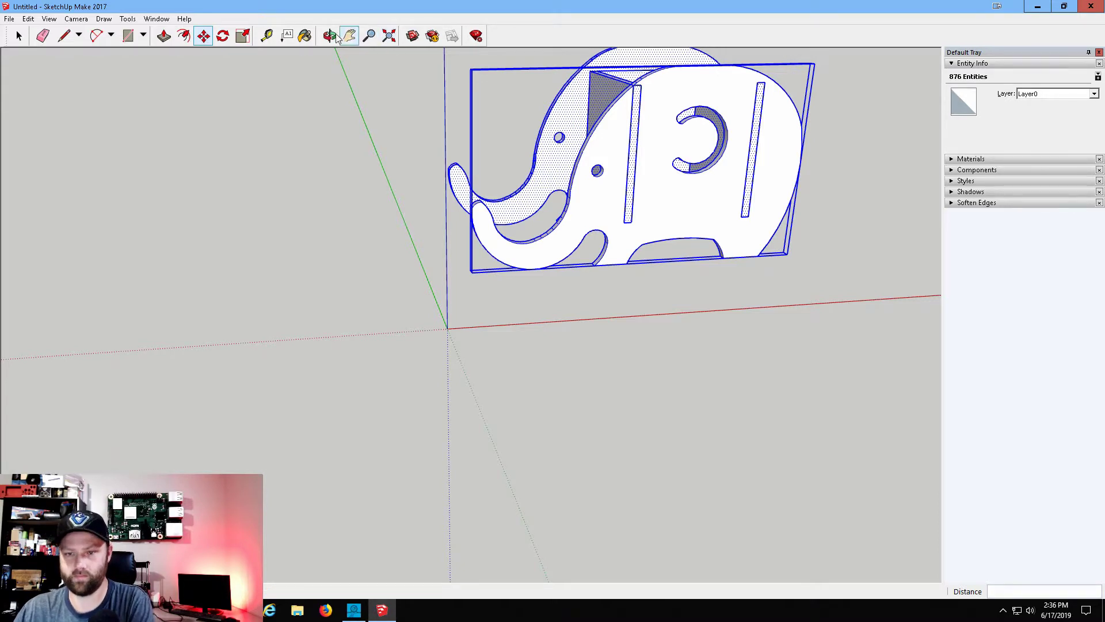
click(79, 36)
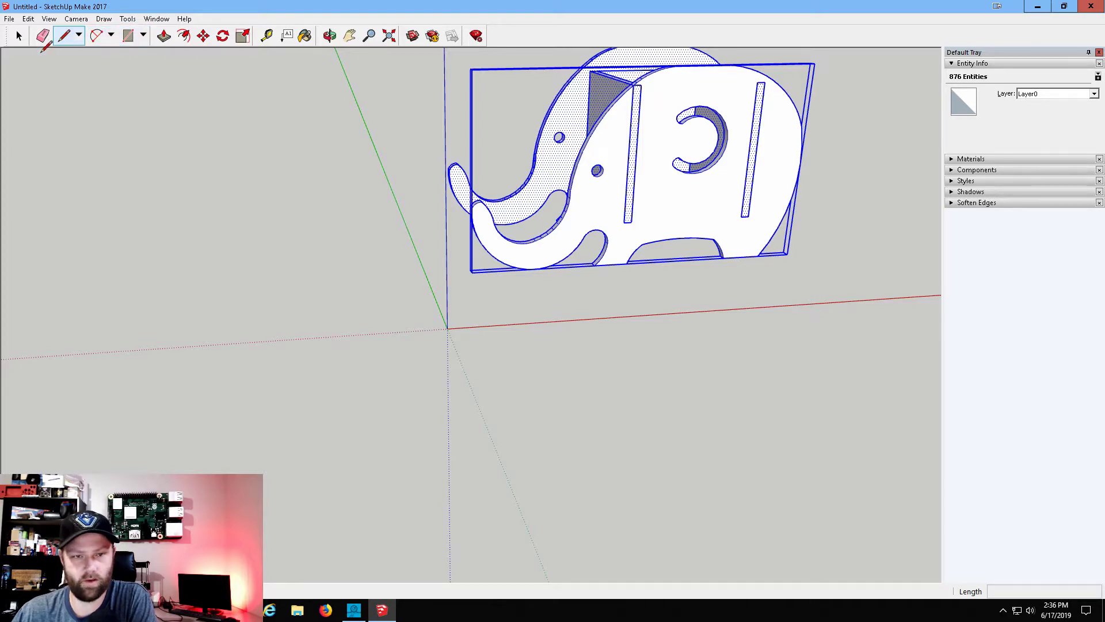
click(817, 120)
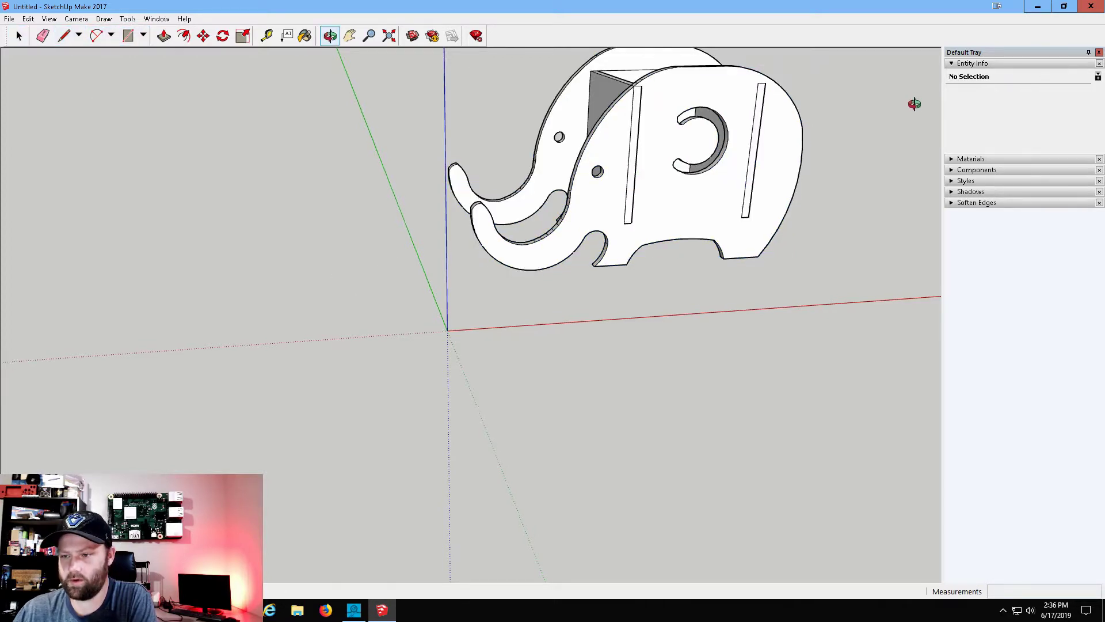
Draw a straight reference line from the back edge of the first elephant side across the gap and past side2.
middle_drag(913, 103, 602, 270)
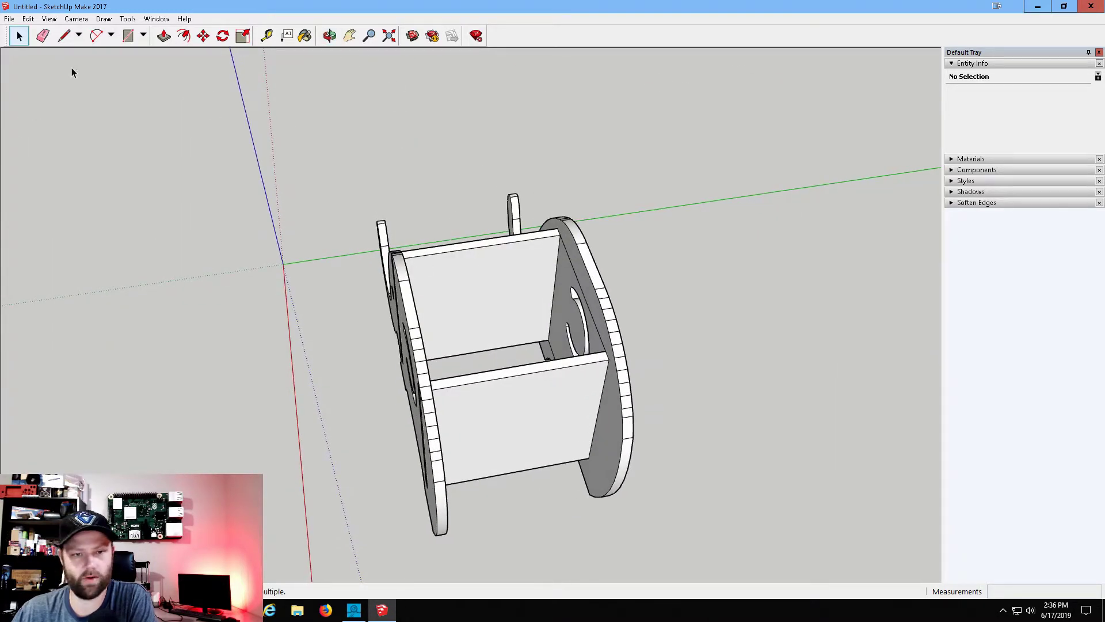
click(64, 36)
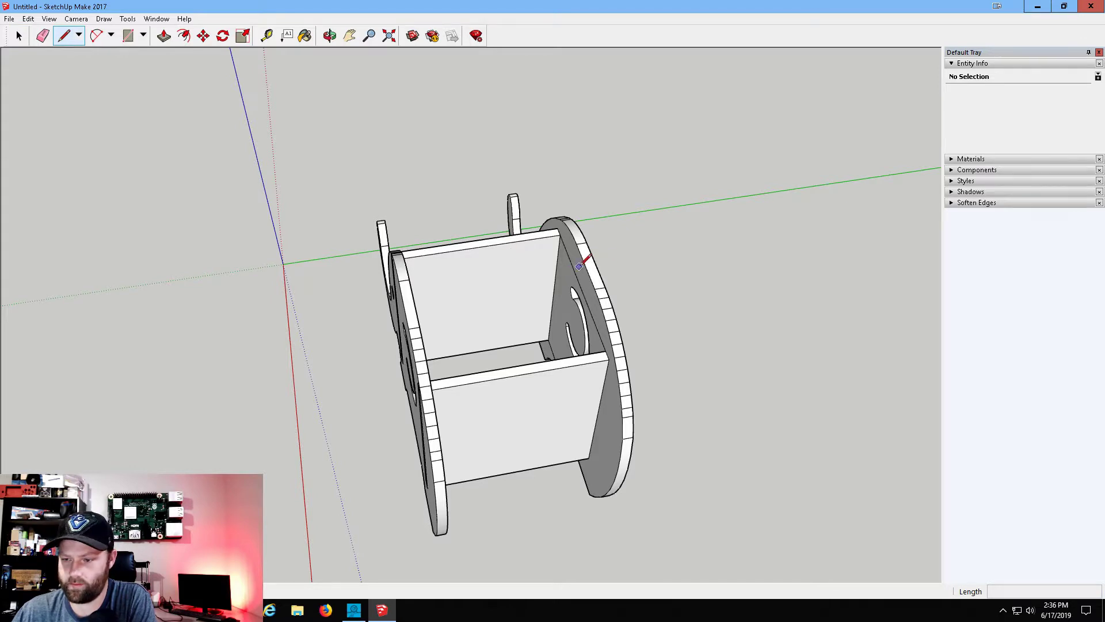
click(586, 266)
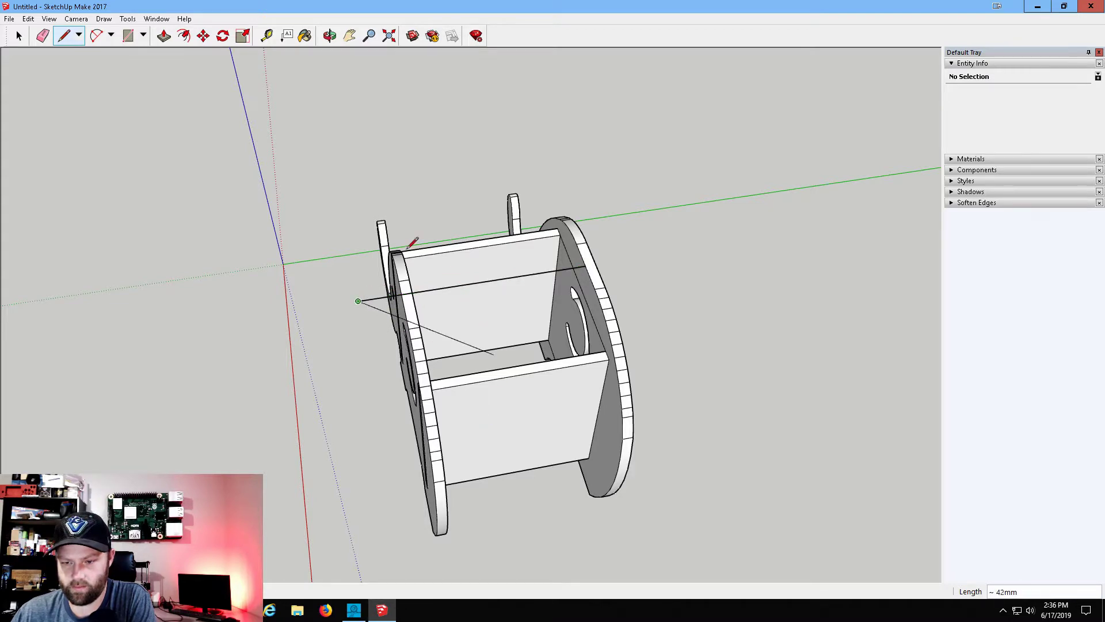
click(19, 36)
Draw a short line across the thickness of side2's back edge beside the reference line.
middle_drag(374, 244, 835, 181)
middle_drag(639, 242, 523, 192)
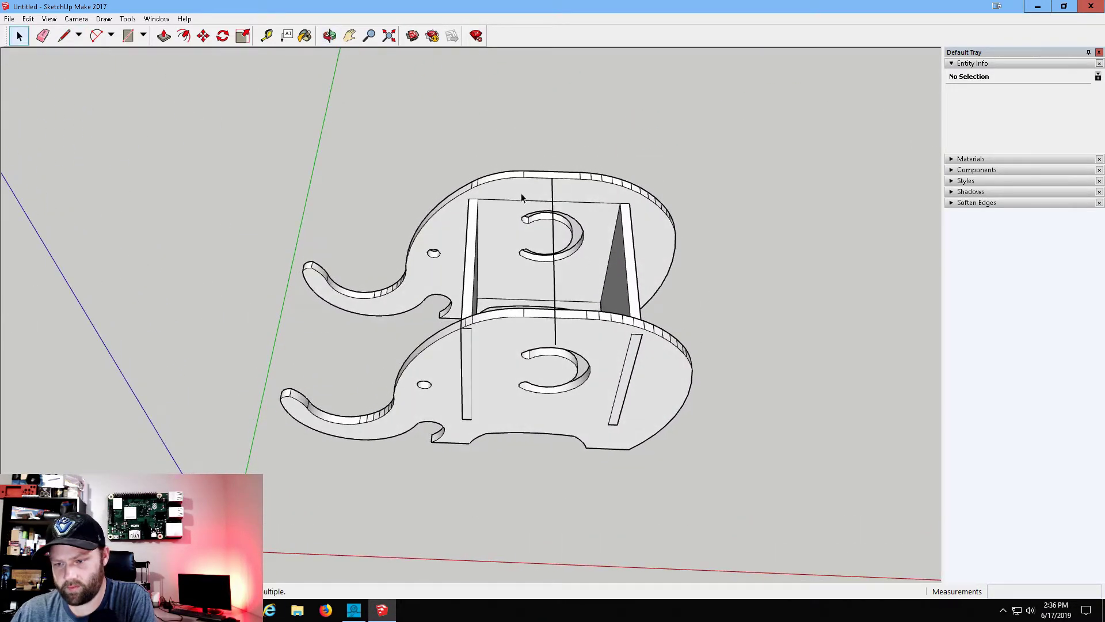
click(63, 36)
scroll(579, 260, up, 6)
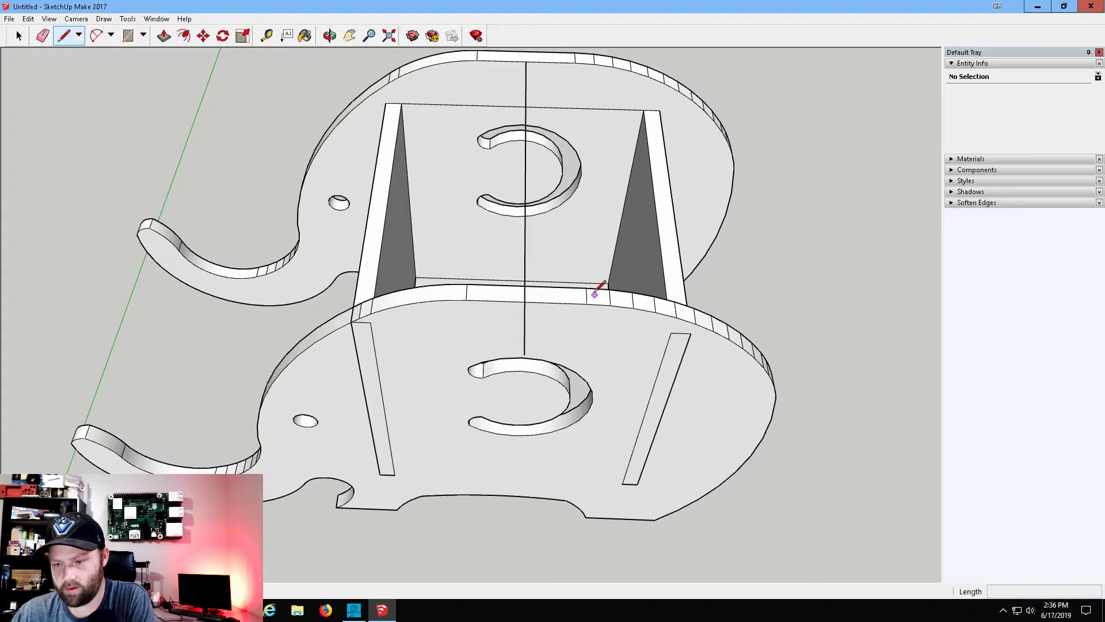
mouse_move(602, 202)
middle_down()
mouse_move(421, 219)
mouse_move(456, 251)
mouse_move(382, 278)
middle_up()
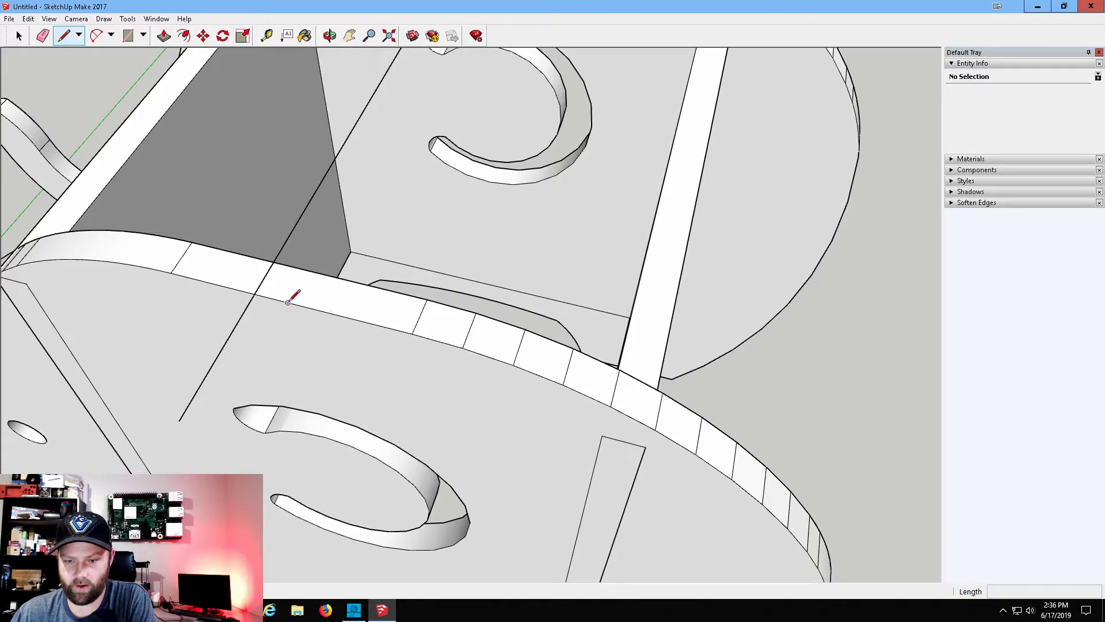
middle_drag(407, 216, 242, 172)
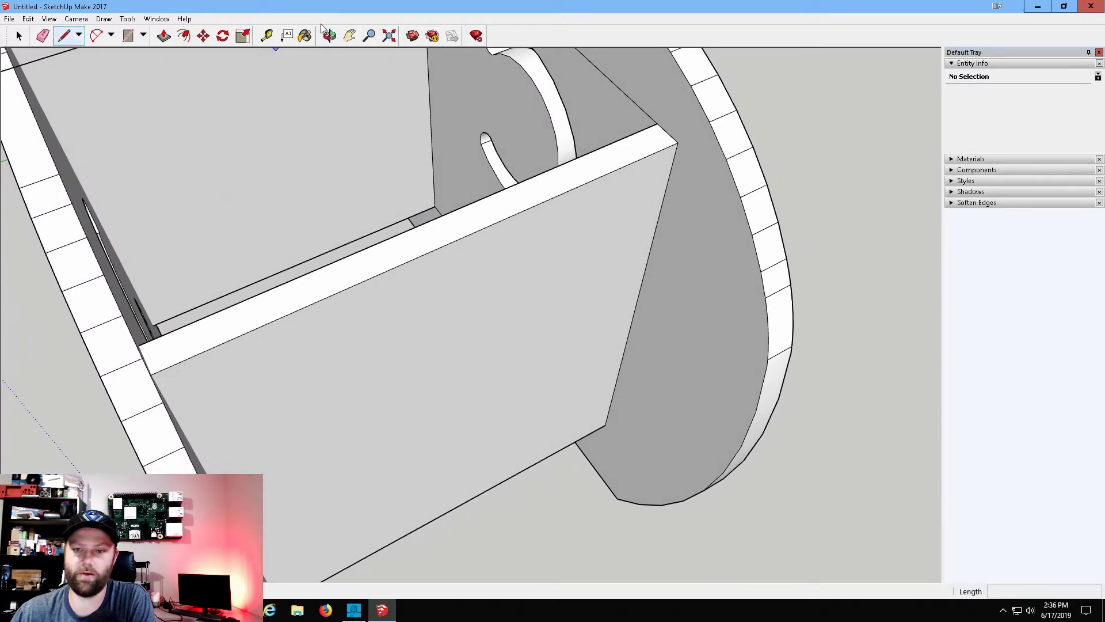
mouse_move(311, 190)
middle_down()
mouse_move(280, 204)
mouse_move(530, 280)
mouse_move(646, 254)
mouse_move(470, 206)
mouse_move(442, 210)
middle_up()
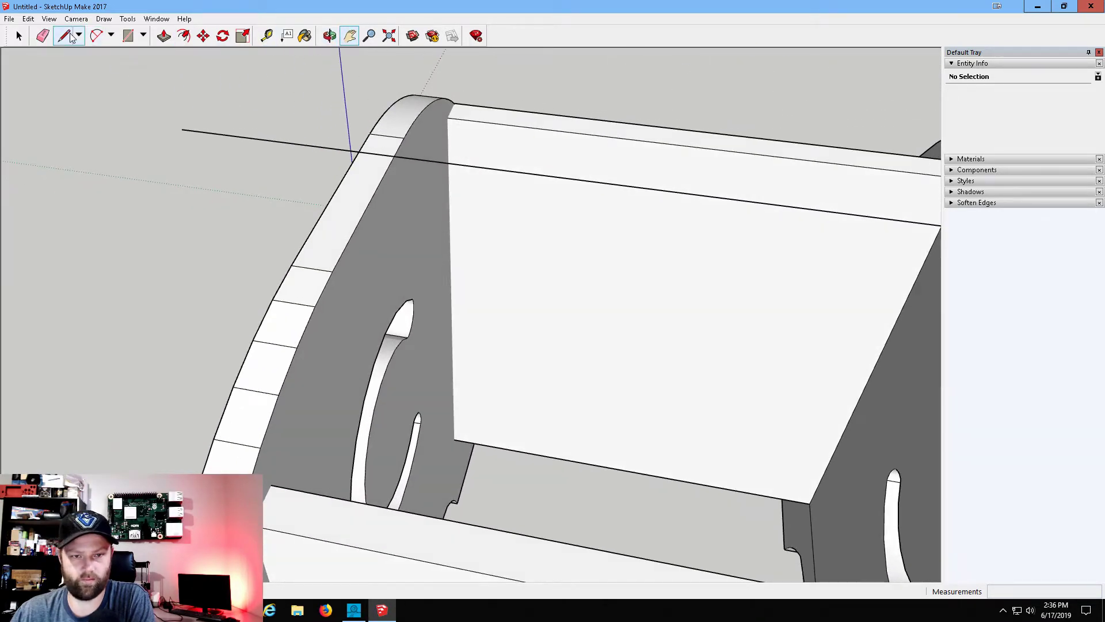
click(371, 198)
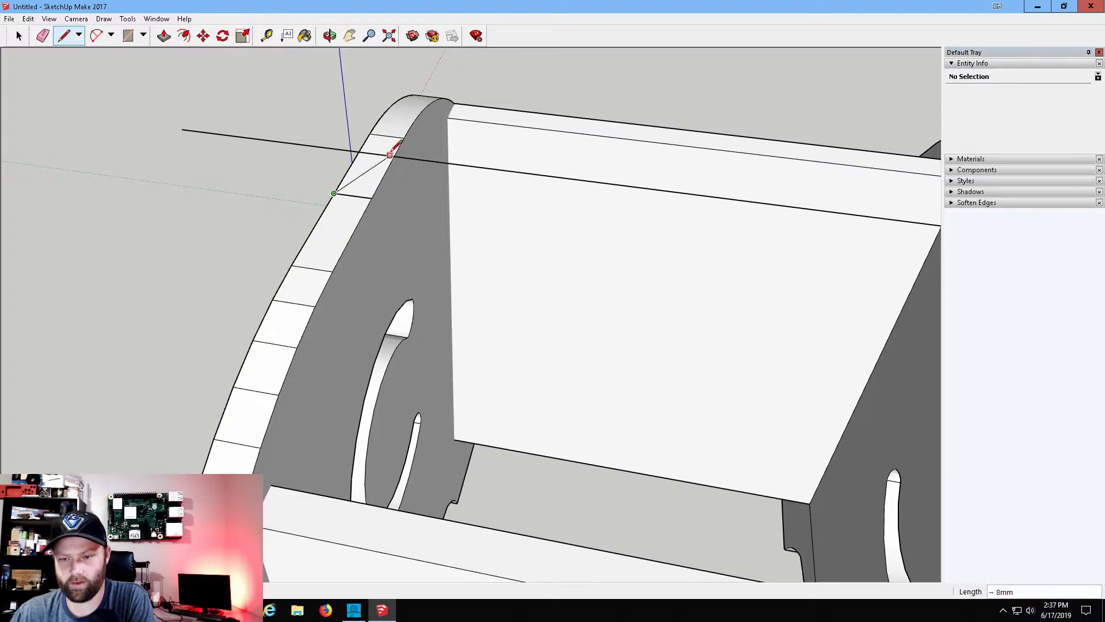
mouse_move(359, 168)
middle_down()
mouse_move(377, 227)
mouse_move(587, 212)
mouse_move(826, 235)
mouse_move(868, 215)
mouse_move(874, 230)
middle_up()
scroll(603, 176, down, 2)
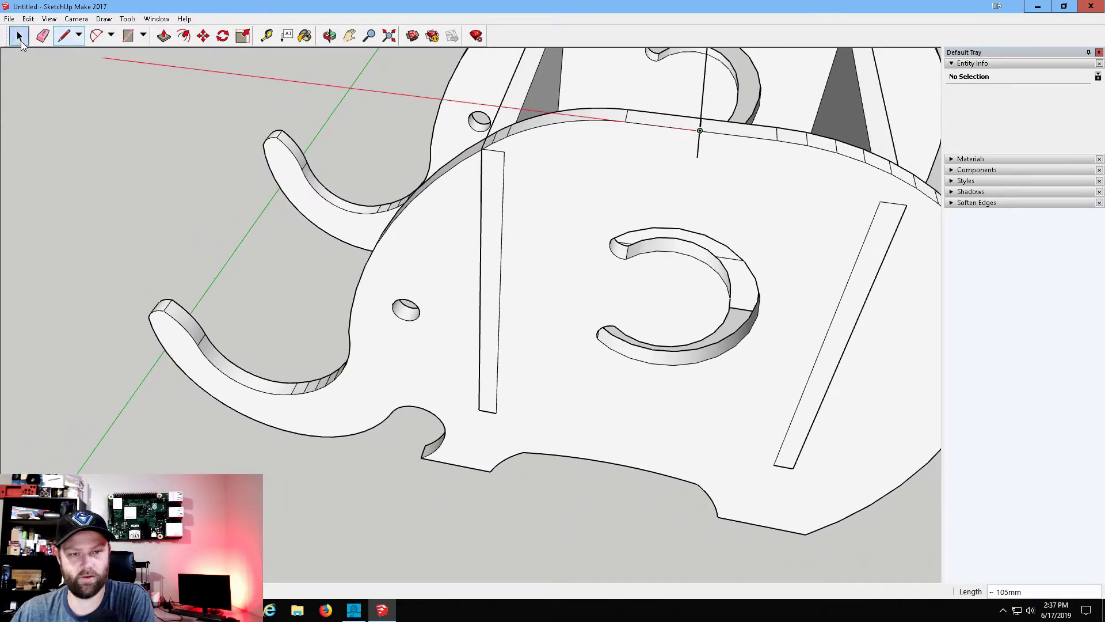
Select the side2 component and move it about 8 mm lengthwise toward its trunk end.
click(20, 39)
click(556, 196)
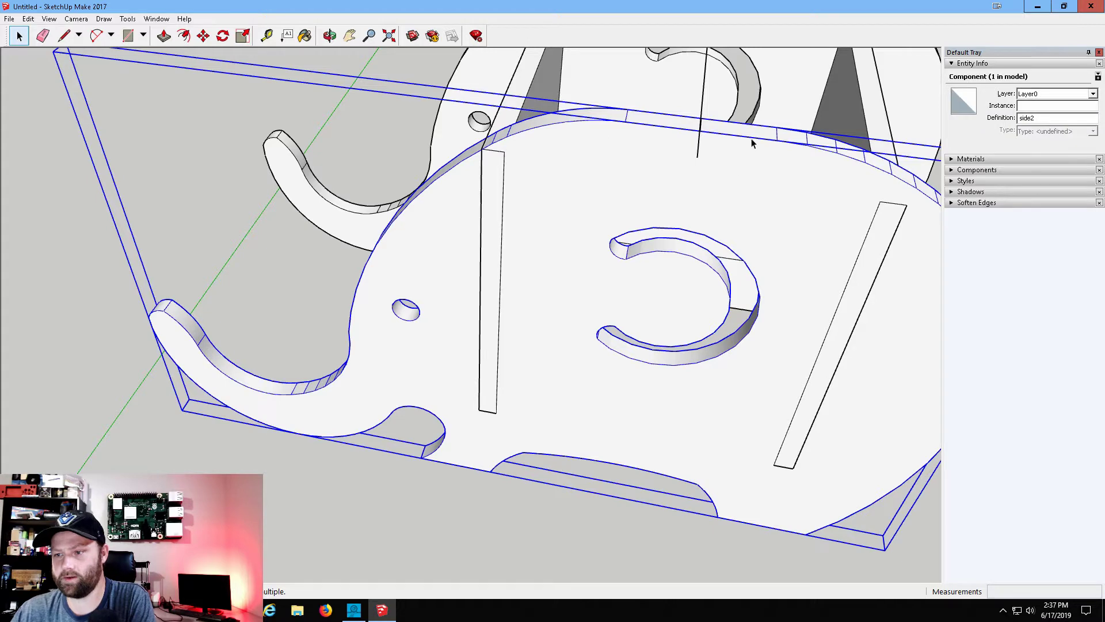
scroll(771, 165, up, 2)
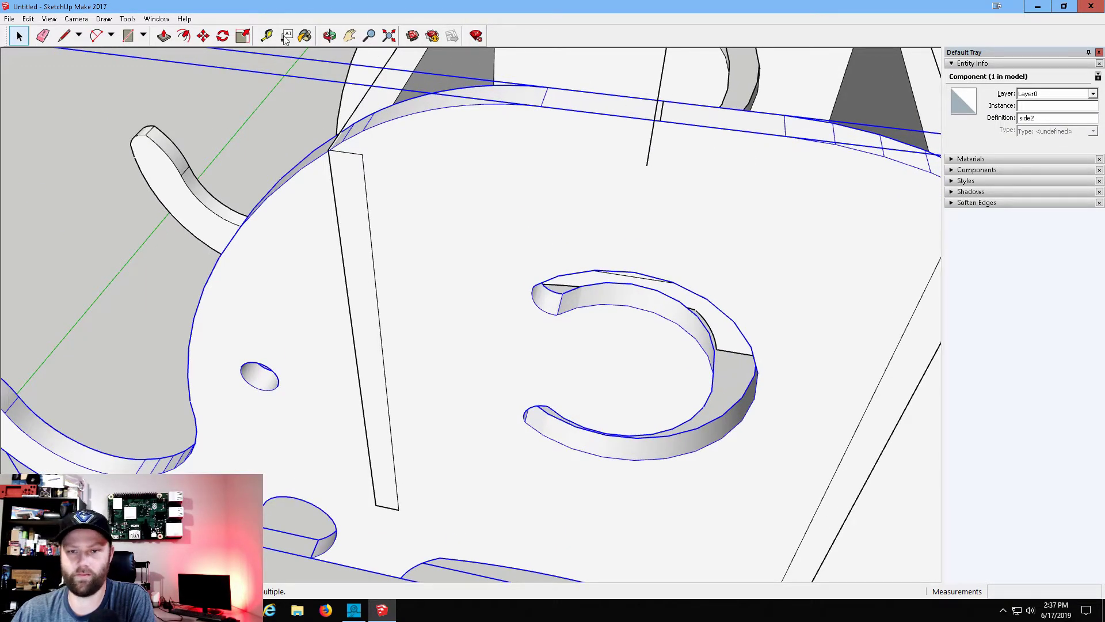
click(704, 220)
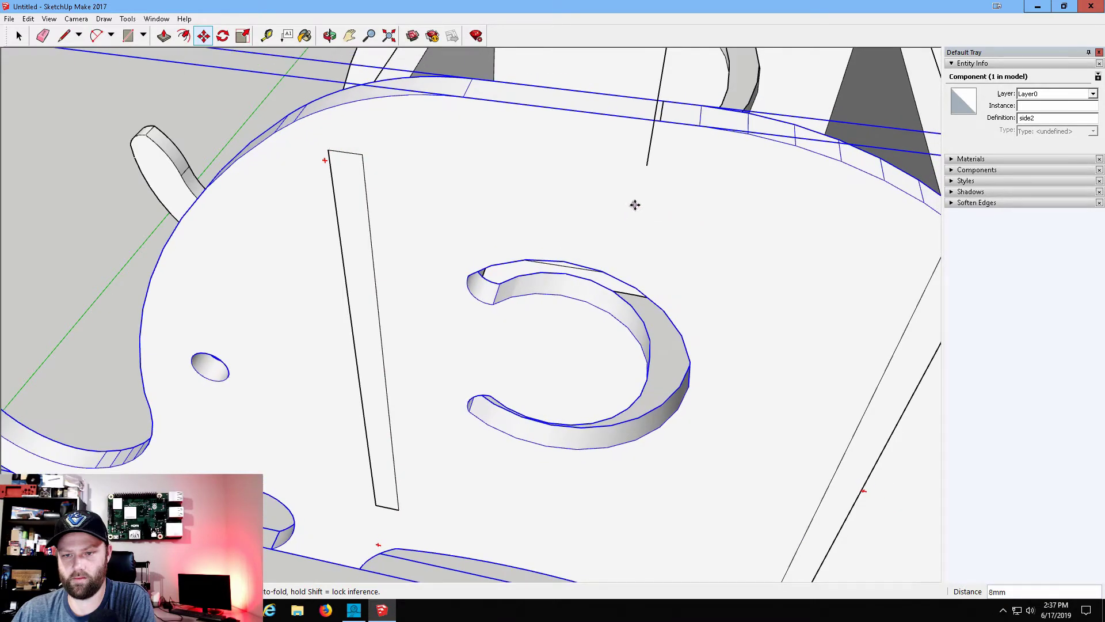
middle_drag(635, 205, 665, 177)
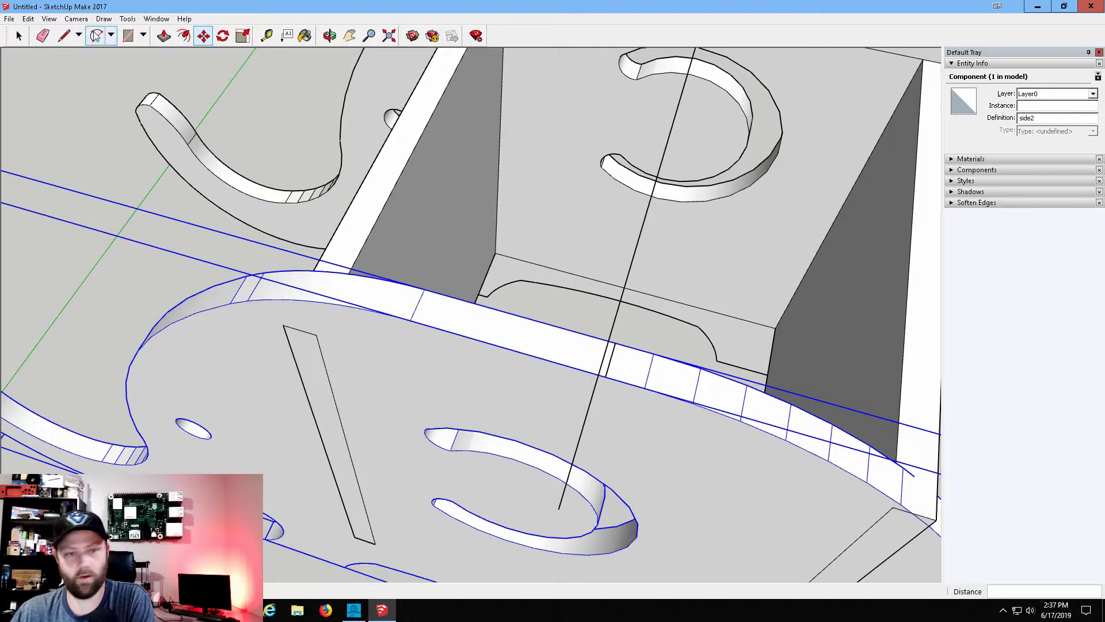
Erase the short line drawn across the thickness of side2's back edge.
click(45, 36)
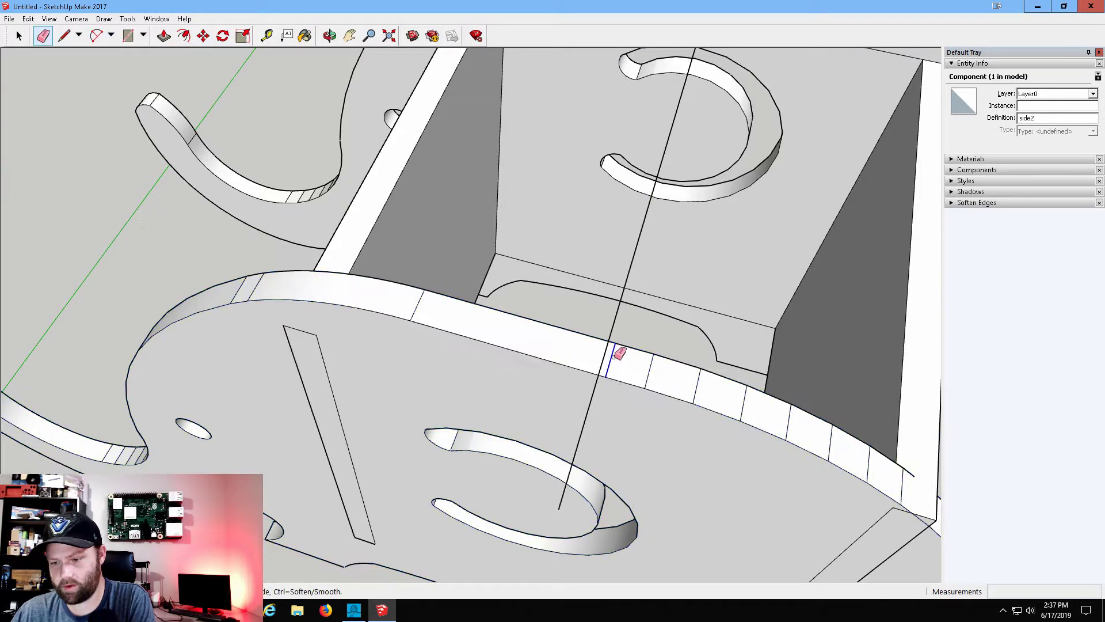
right_click(556, 354)
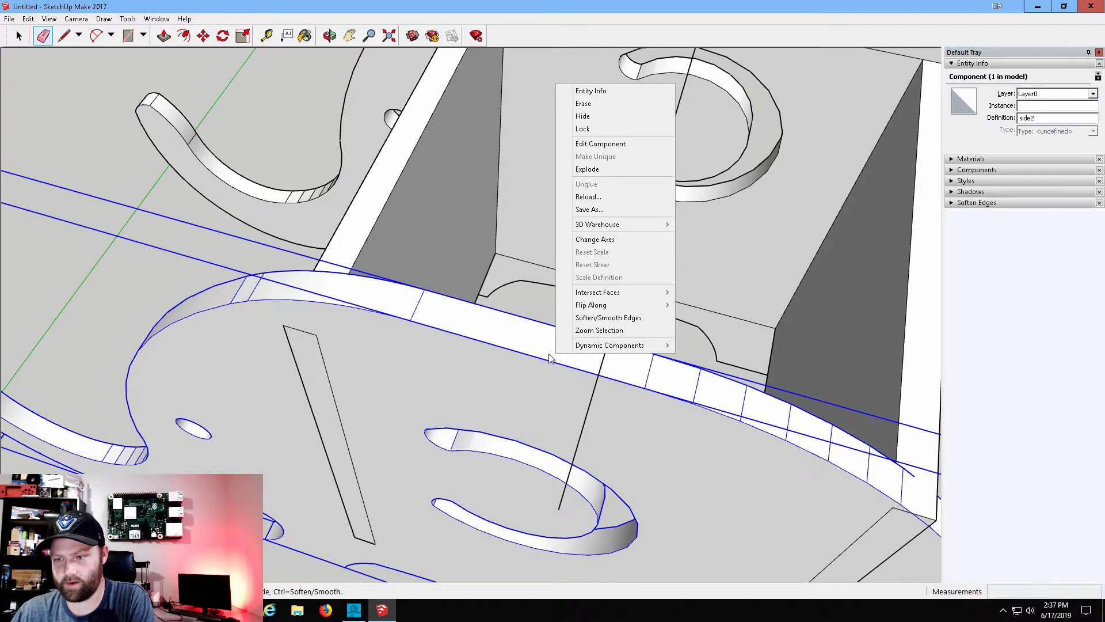
click(514, 8)
middle_drag(780, 167, 725, 263)
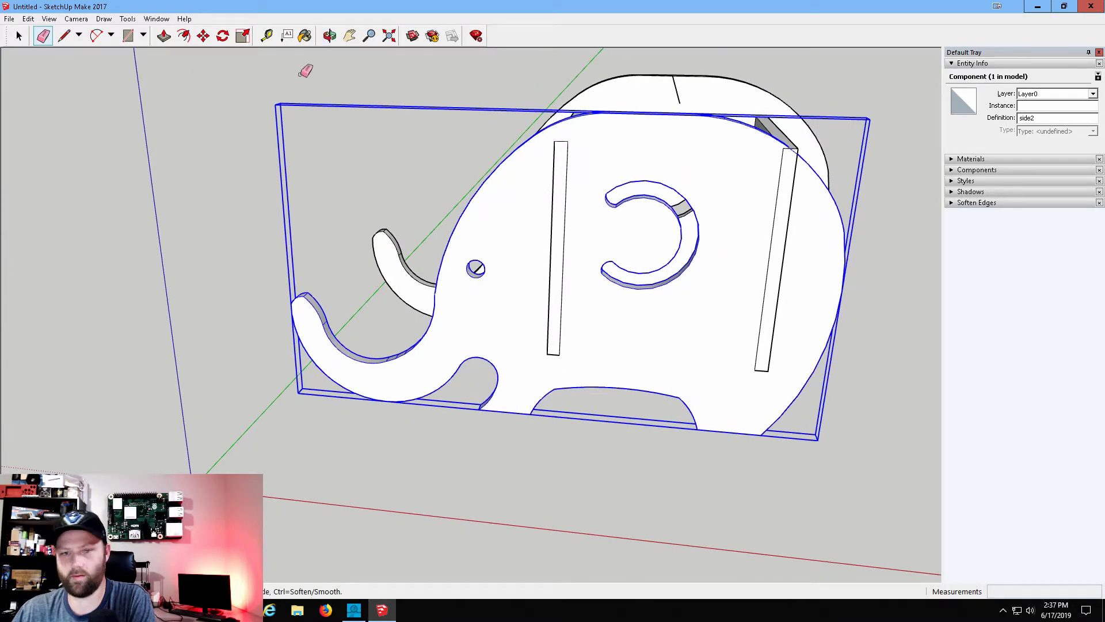
Reposition side2 along the red axis, finishing with a shift of about 3 mm toward its trunk end.
click(604, 230)
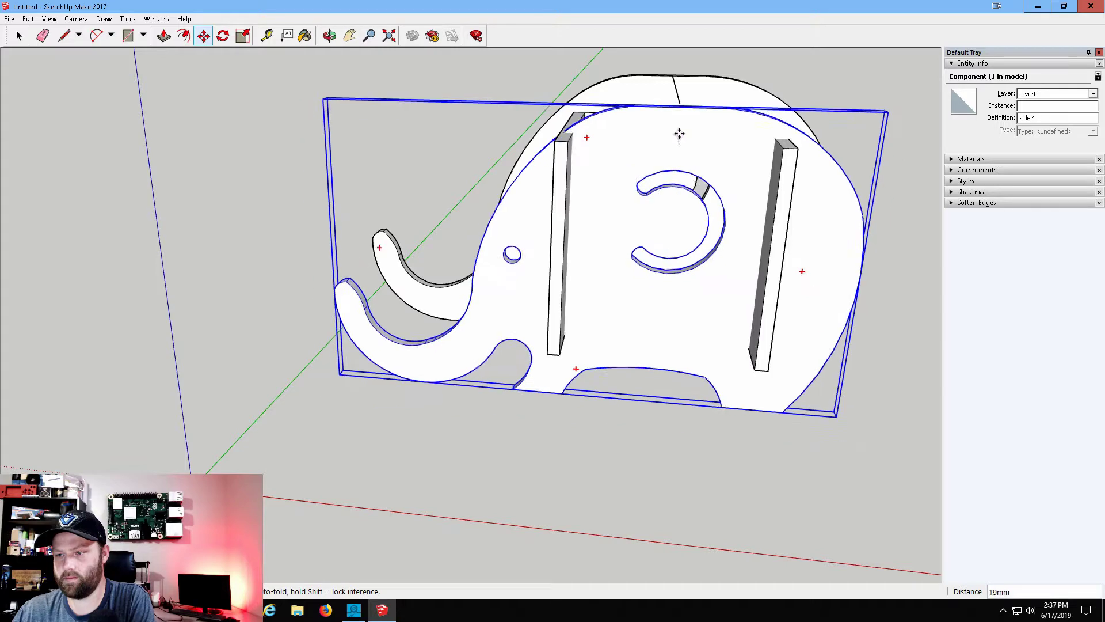
middle_drag(767, 153, 465, 154)
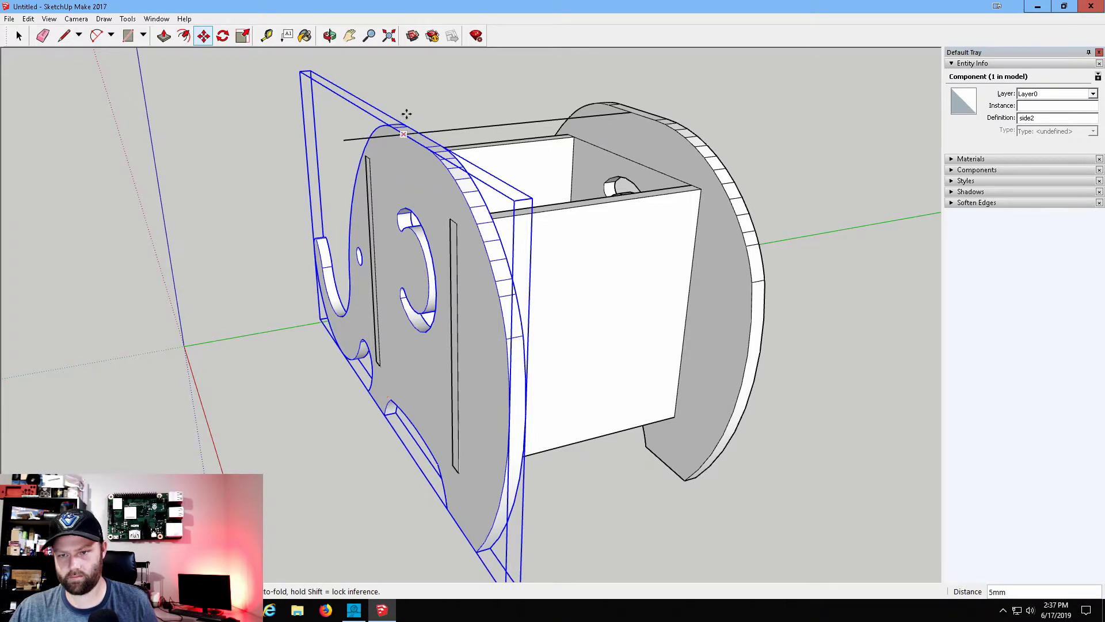
middle_drag(407, 113, 721, 154)
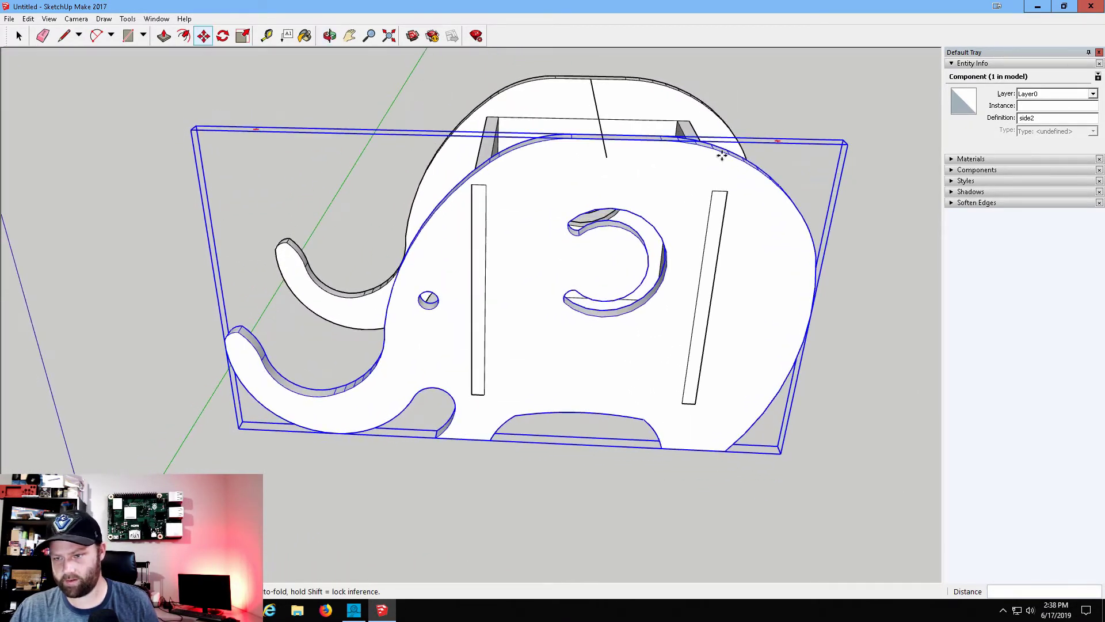
drag(629, 182, 619, 181)
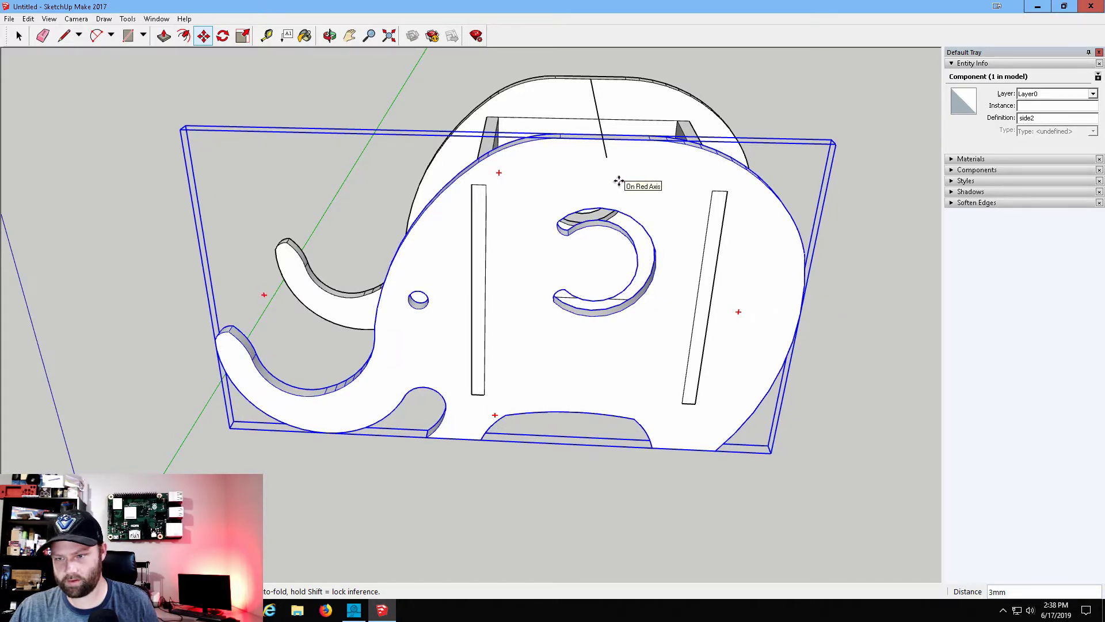
Inspect from several angles how side2 lines up with the reference line, the walls and the first elephant side.
middle_drag(664, 133, 788, 262)
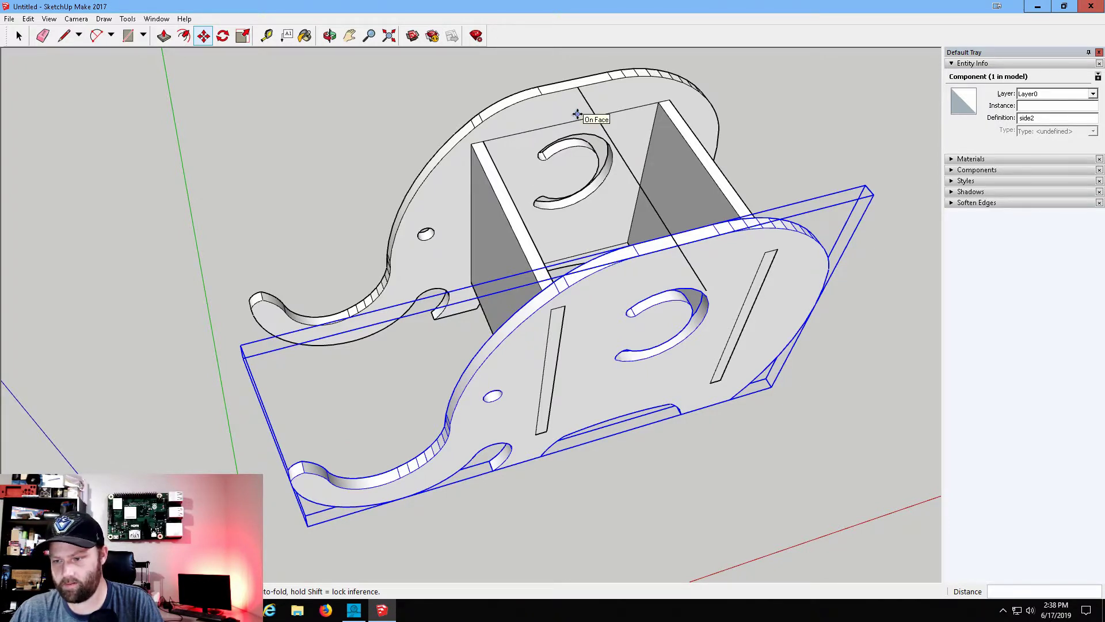
scroll(742, 213, up, 5)
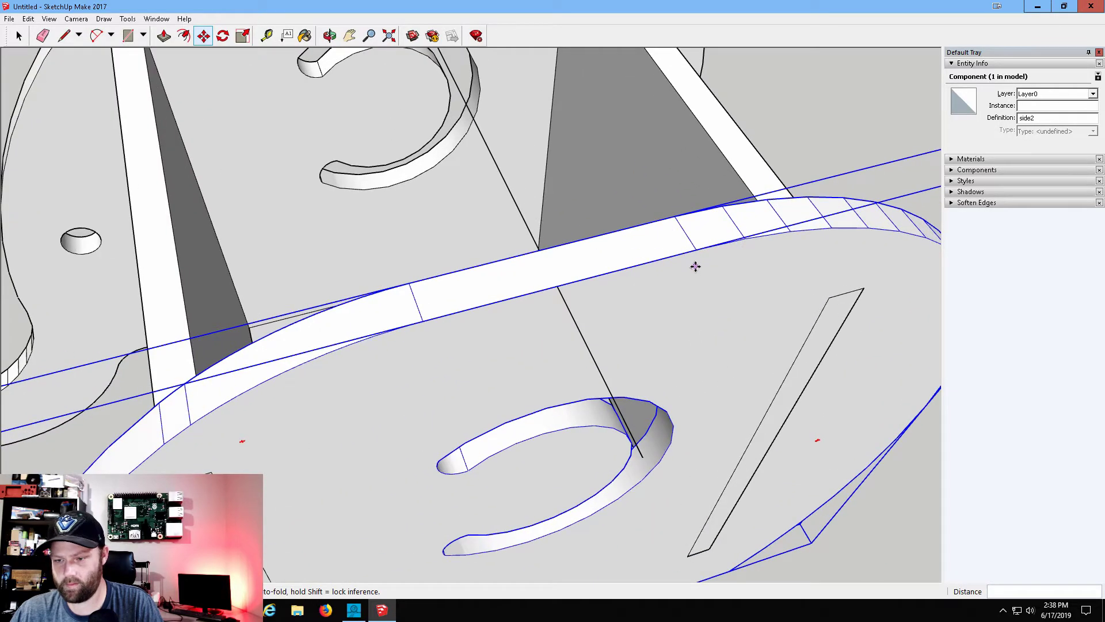
scroll(666, 252, down, 5)
middle_drag(567, 309, 254, 95)
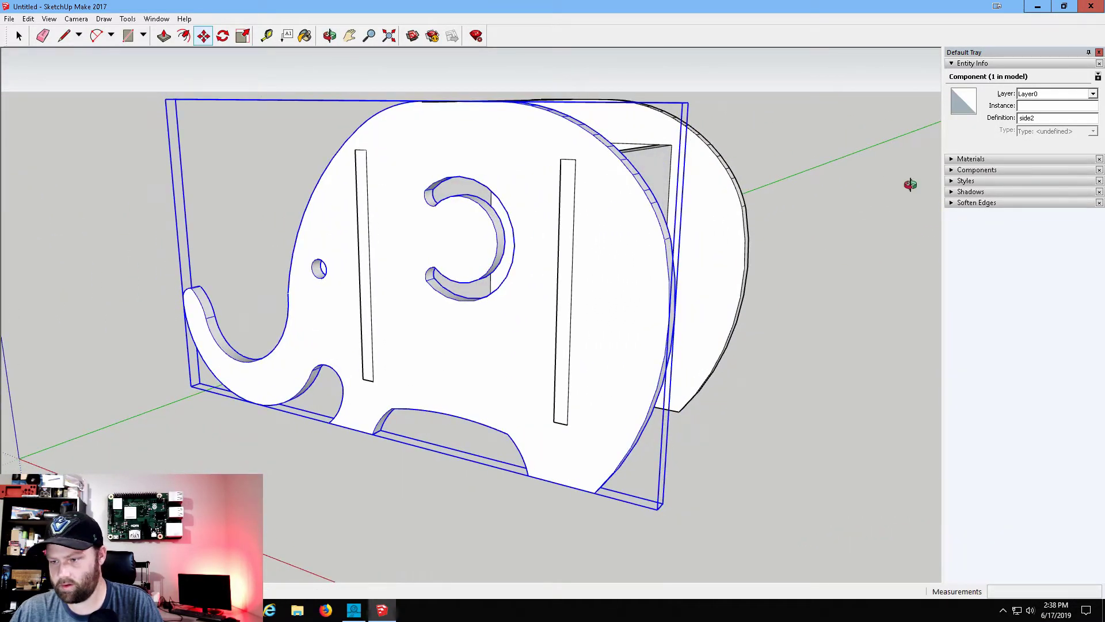
middle_drag(908, 183, 103, 140)
key(m)
middle_drag(468, 209, 575, 283)
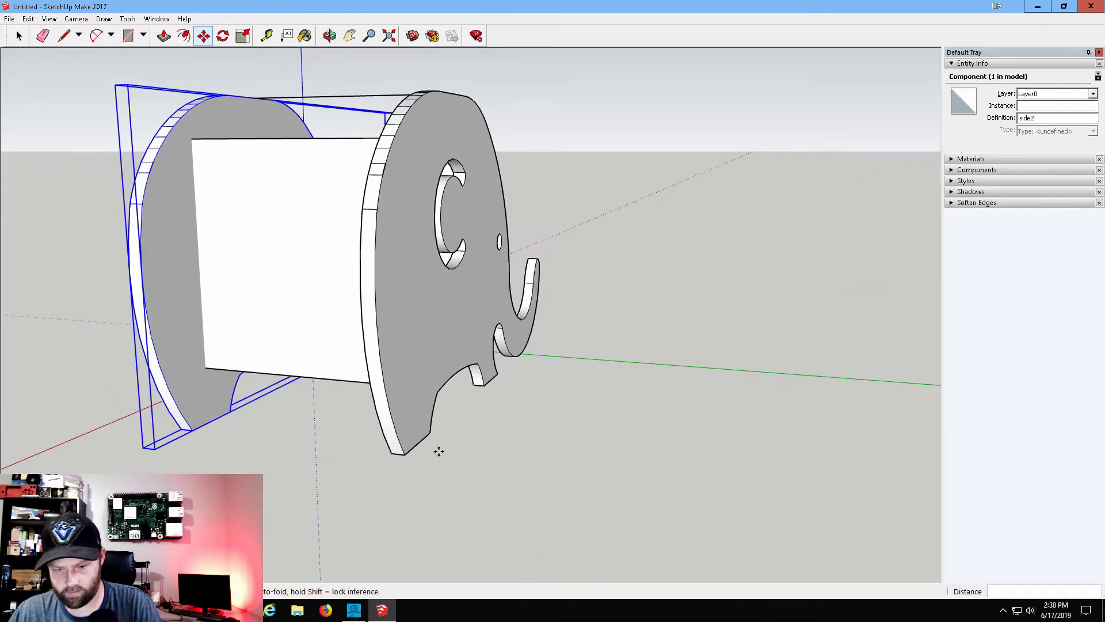
middle_drag(439, 451, 849, 393)
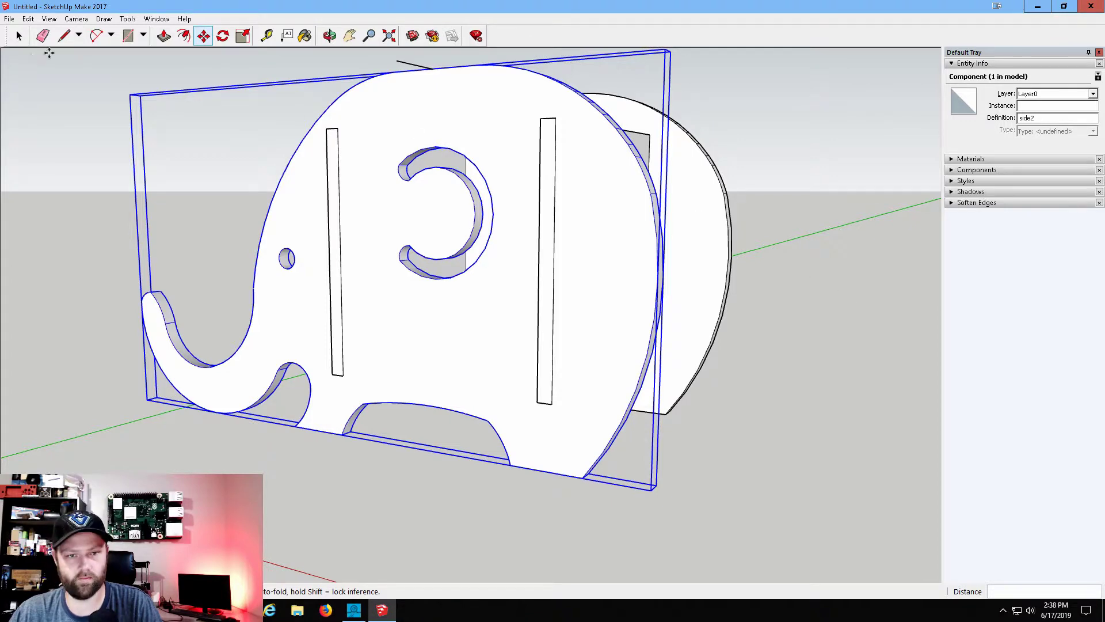
Draw straight check lines between the bottom corners of the rear feet of both elephant sides.
click(63, 36)
drag(691, 237, 611, 385)
key(l)
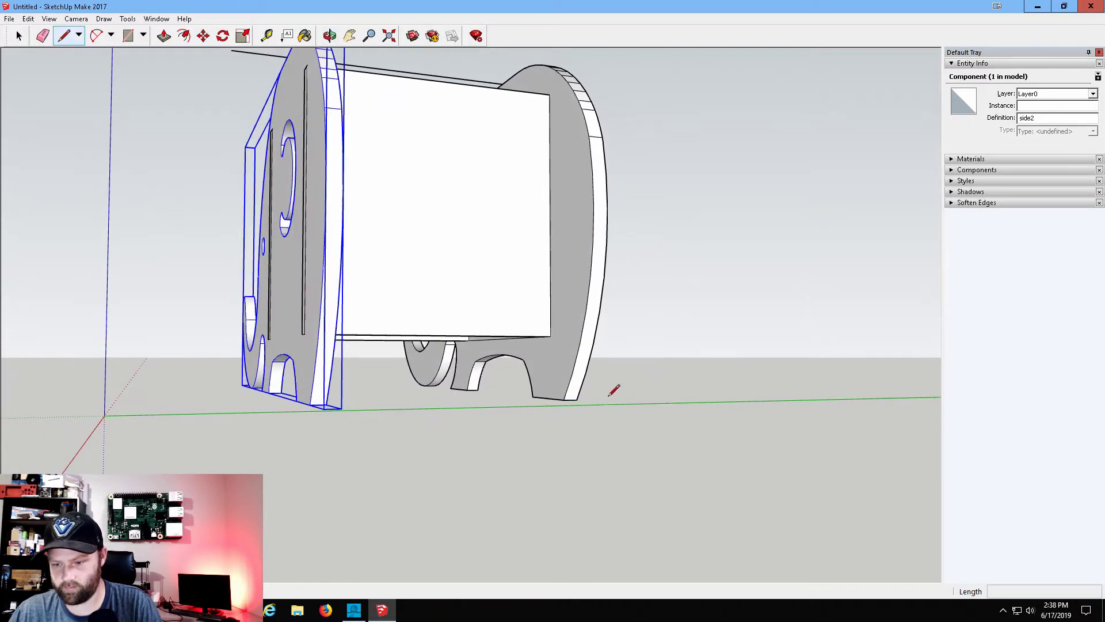
click(563, 400)
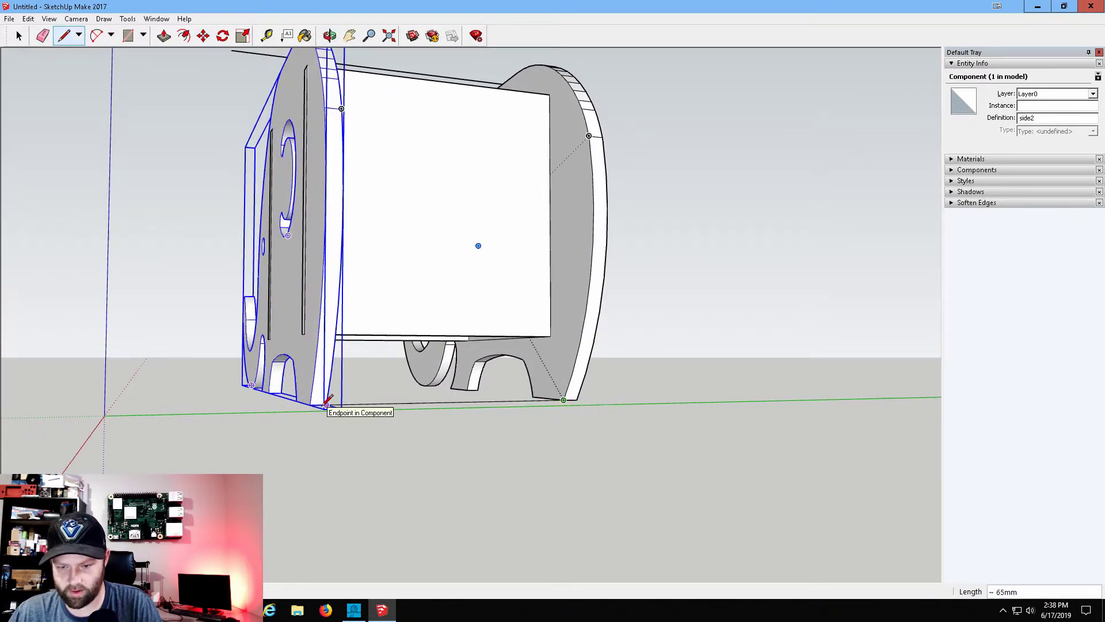
middle_drag(671, 387, 864, 405)
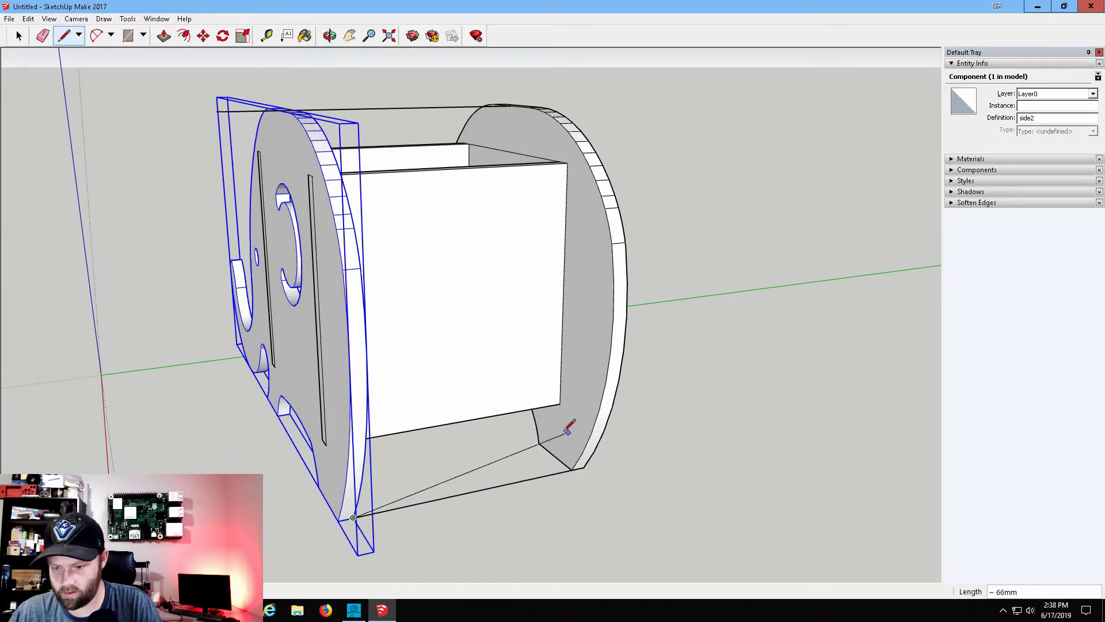
click(539, 443)
middle_drag(756, 361, 470, 346)
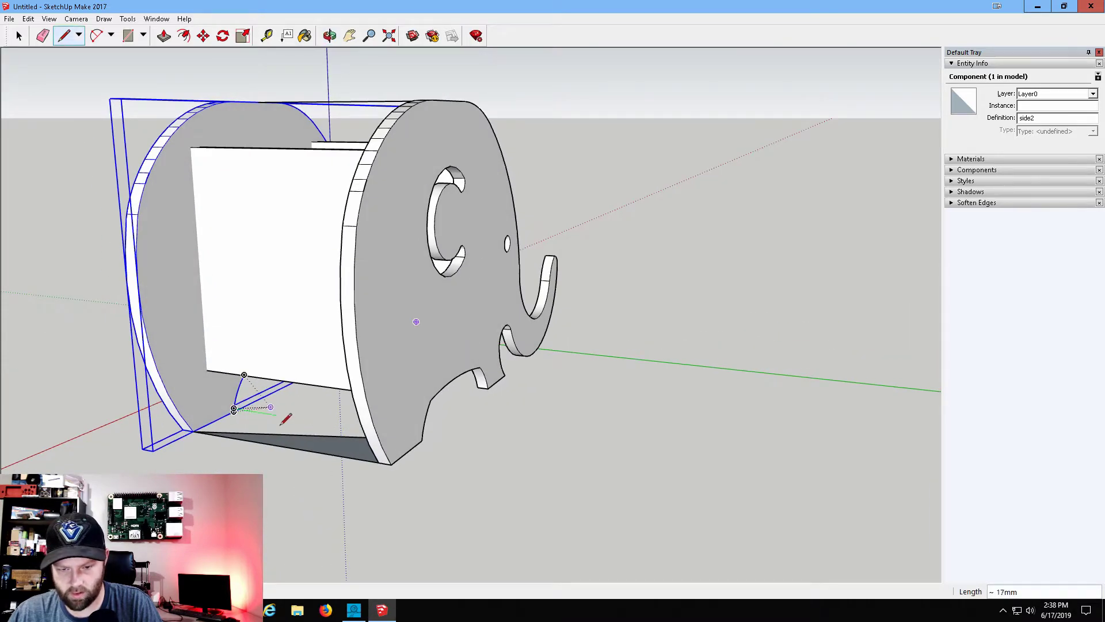
middle_drag(357, 403, 518, 448)
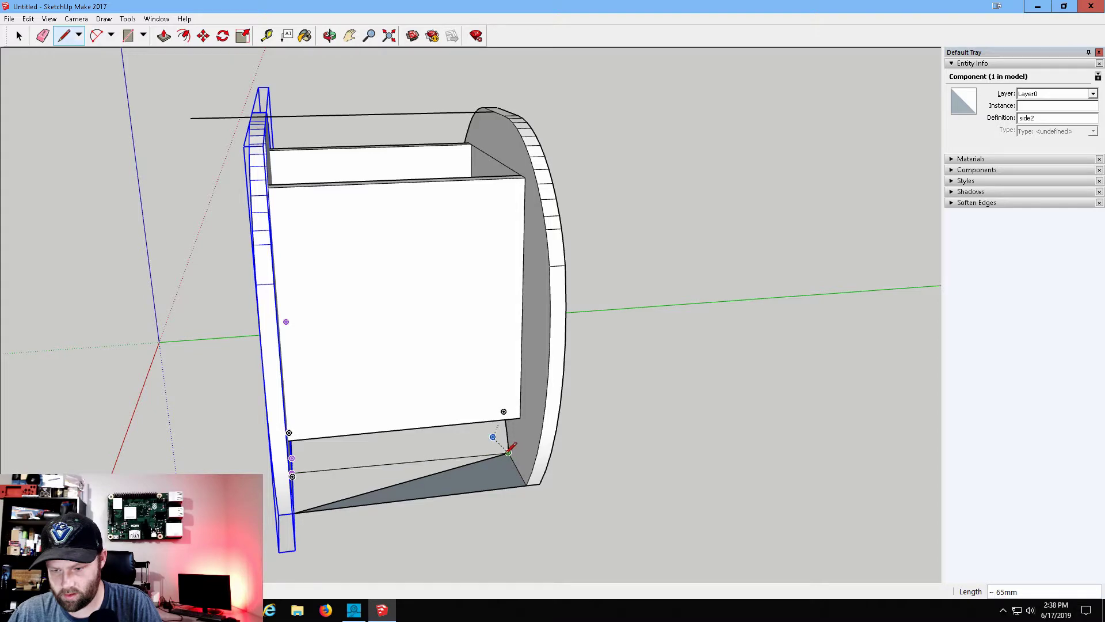
click(508, 453)
middle_drag(425, 476, 317, 433)
Undo the check lines between the rear feet.
key(ctrl+z)
key(ctrl+z)
key(ctrl+z)
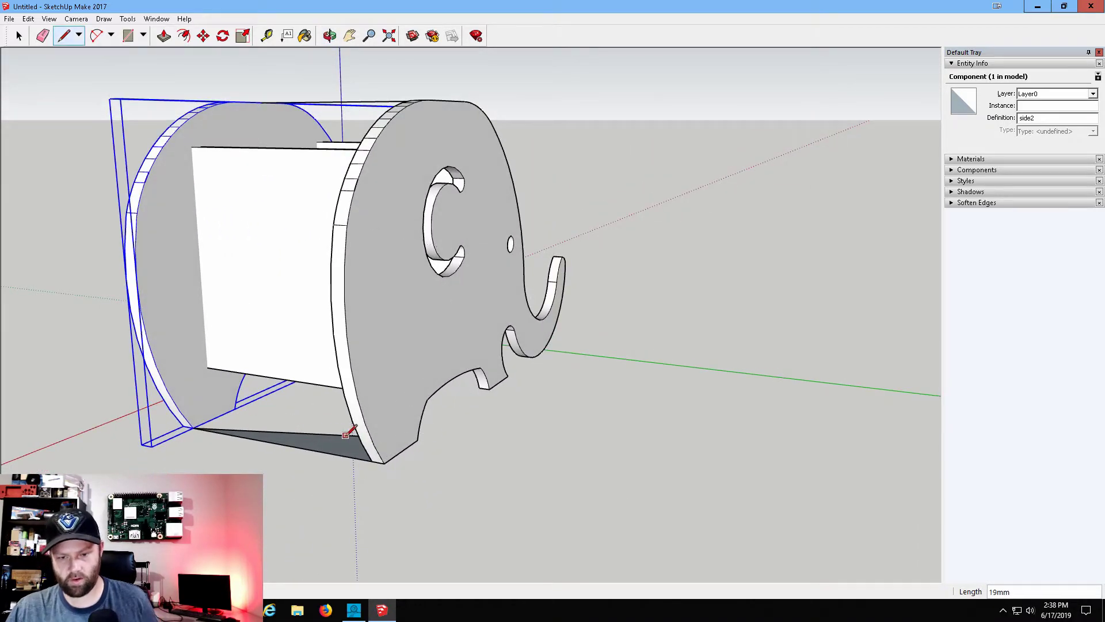
Draw a line from side2's trunk tip along the green axis to the first side's trunk tip.
middle_drag(749, 346, 394, 377)
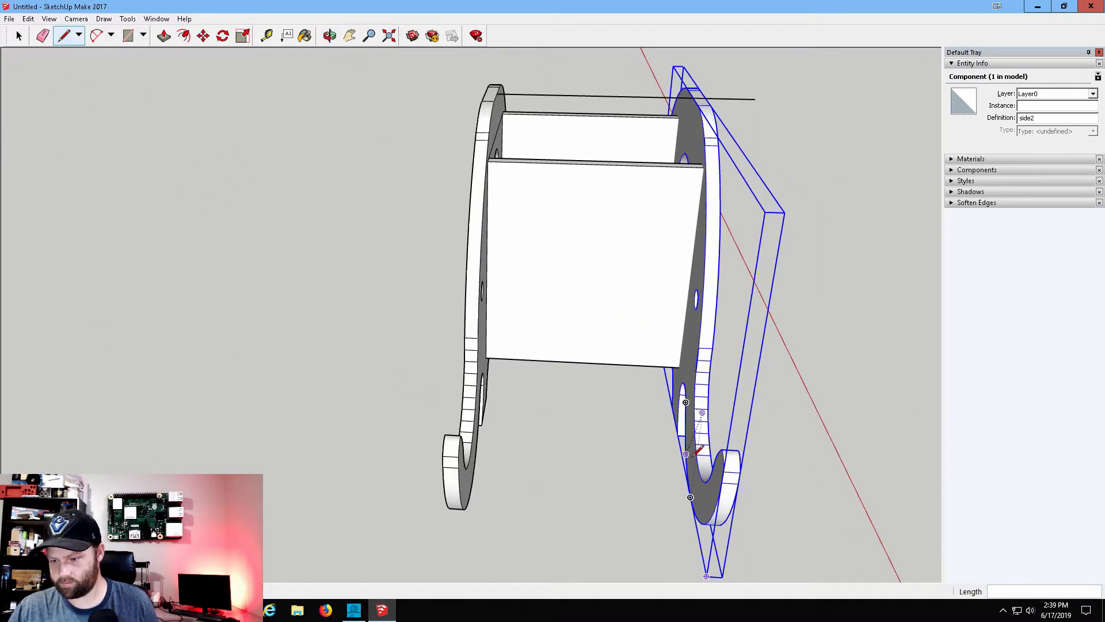
middle_drag(724, 456, 836, 354)
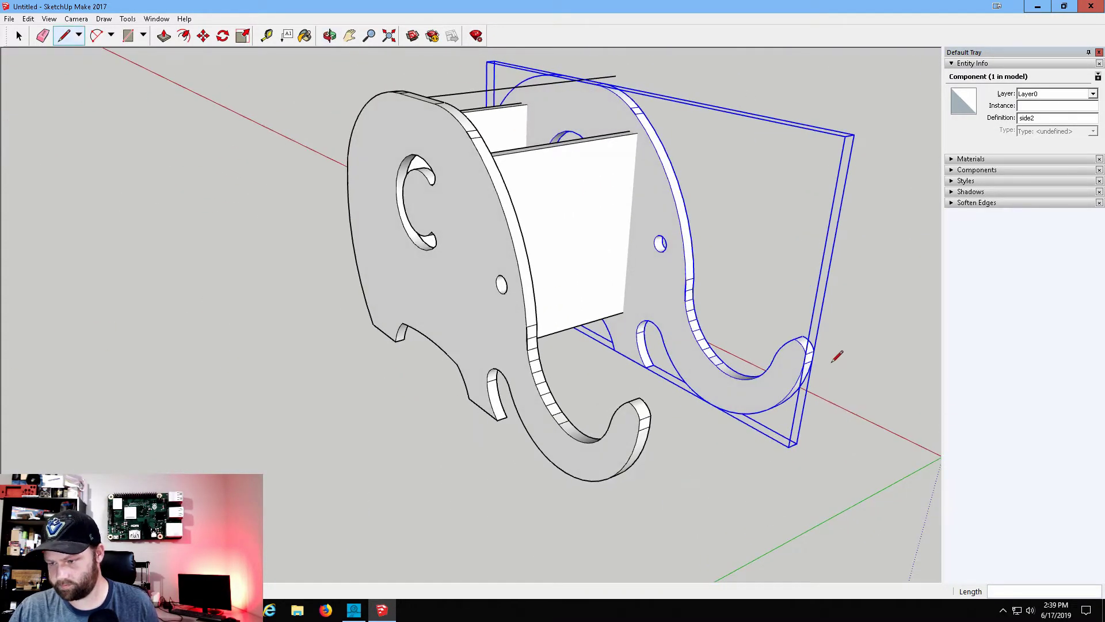
click(795, 339)
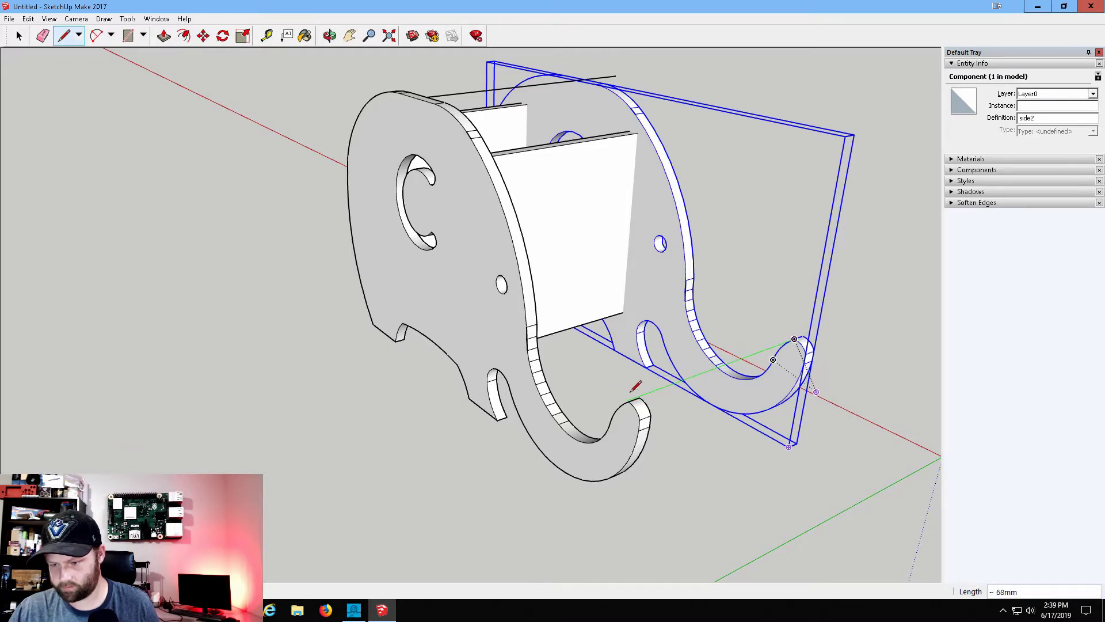
click(632, 398)
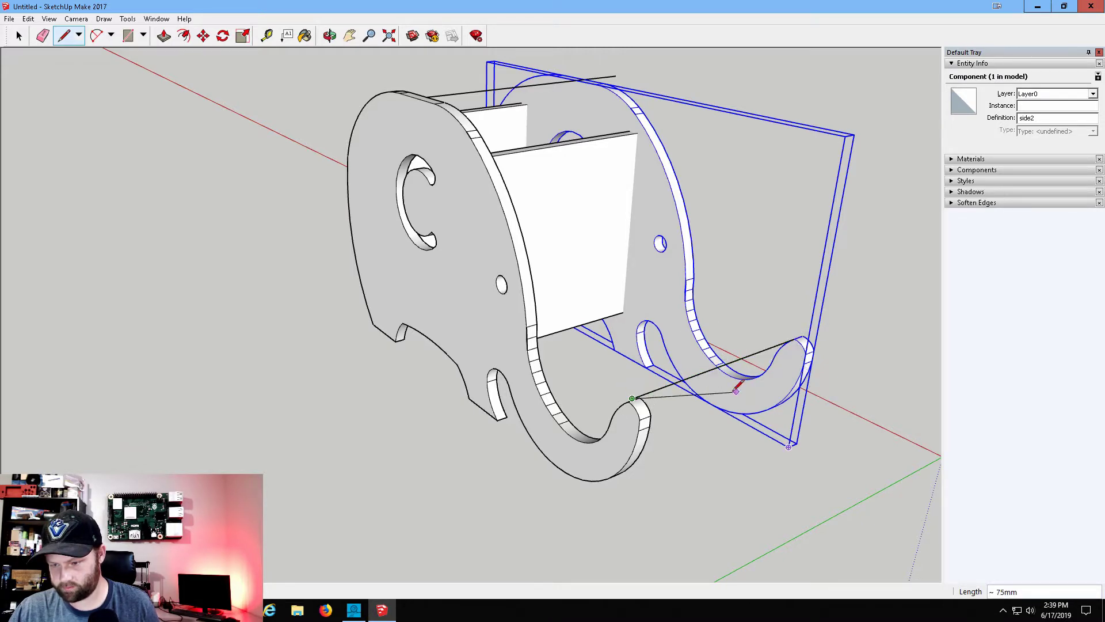
Examine up close how the trunk-tip line and the long reference line meet the two elephant sides.
middle_drag(736, 389, 453, 229)
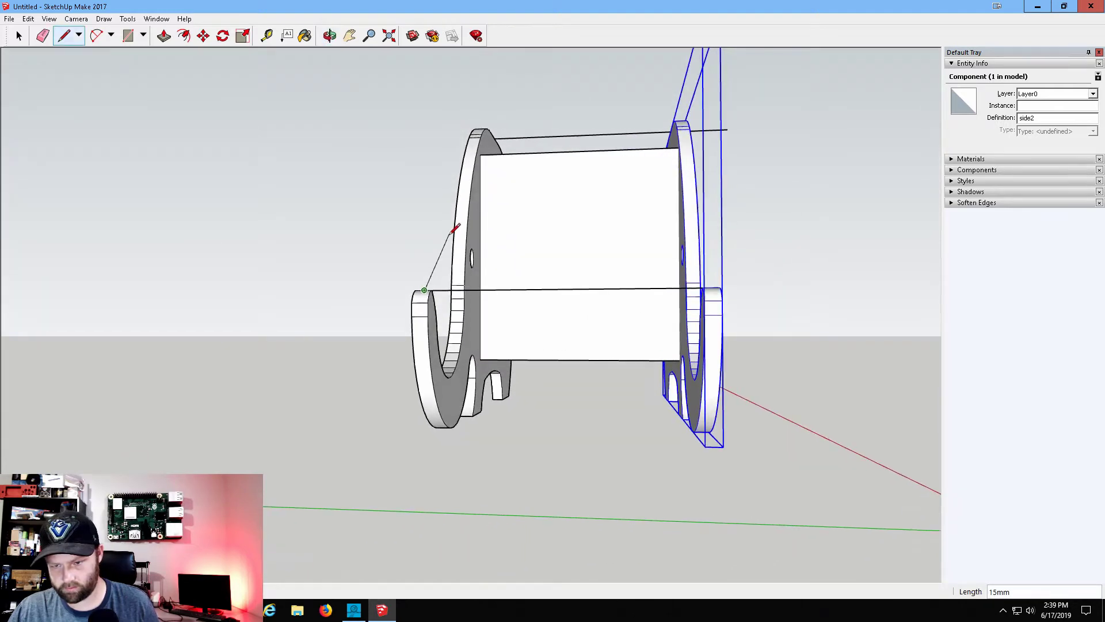
middle_drag(661, 257, 419, 289)
scroll(305, 288, up, 4)
scroll(698, 261, up, 5)
scroll(712, 282, down, 2)
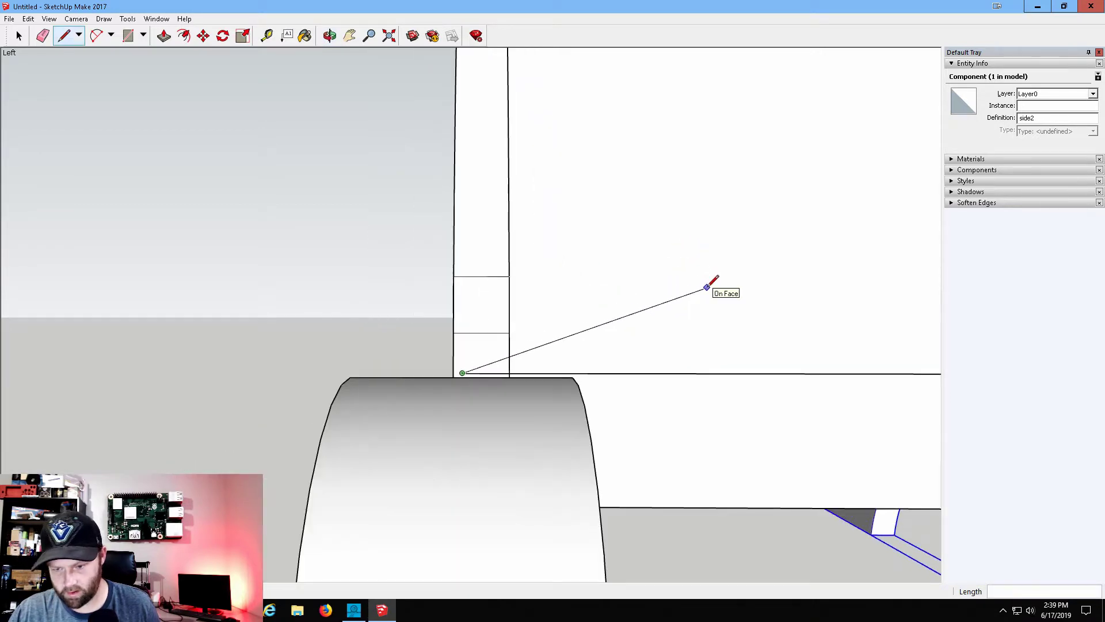
mouse_move(708, 287)
middle_down()
mouse_move(693, 283)
mouse_move(690, 295)
mouse_move(698, 288)
middle_up()
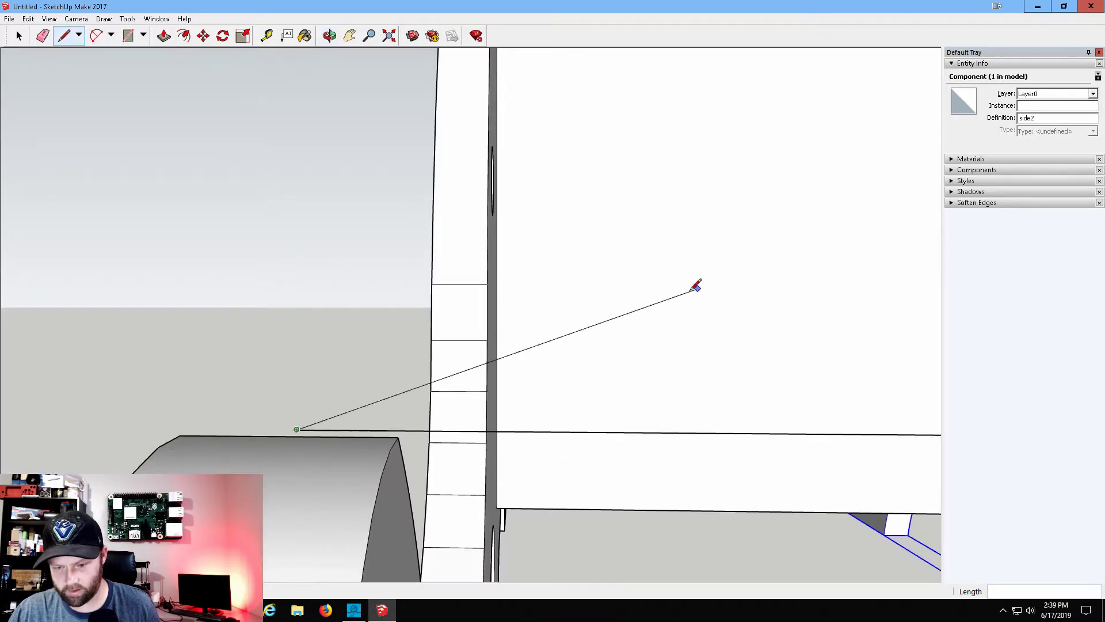
scroll(698, 289, down, 3)
mouse_move(784, 302)
middle_down()
mouse_move(548, 328)
mouse_move(326, 385)
mouse_move(434, 355)
mouse_move(679, 341)
mouse_move(482, 377)
mouse_move(420, 415)
mouse_move(468, 459)
middle_up()
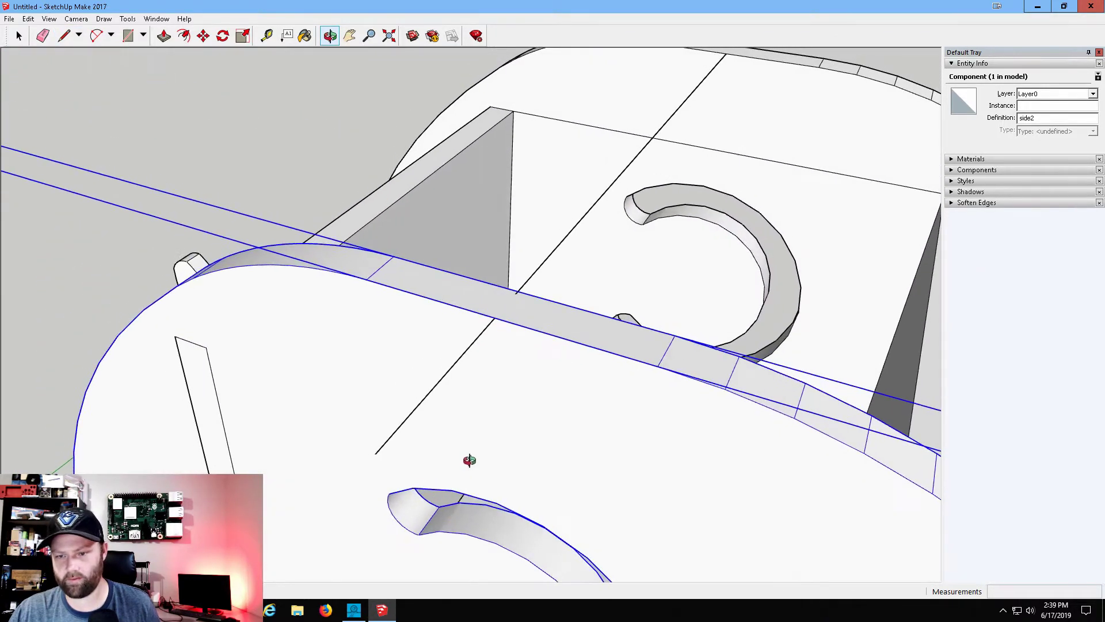
scroll(469, 459, up, 3)
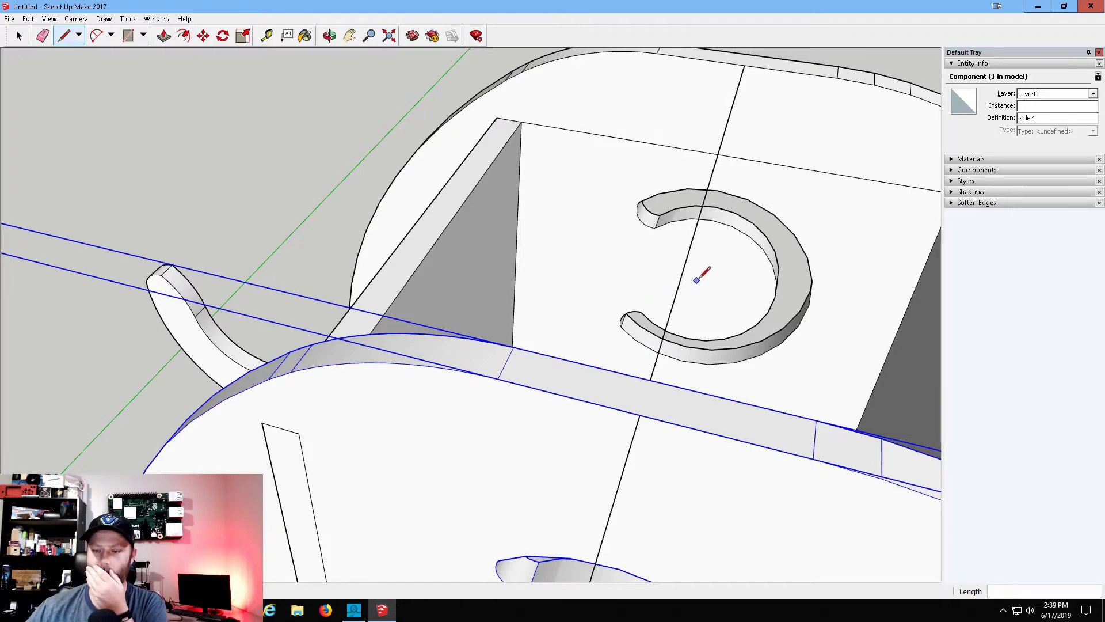
scroll(676, 243, down, 3)
mouse_move(822, 263)
middle_down()
mouse_move(950, 242)
mouse_move(1004, 217)
mouse_move(924, 148)
mouse_move(838, 288)
mouse_move(647, 363)
mouse_move(1061, 194)
mouse_move(1075, 210)
mouse_move(1011, 252)
mouse_move(1101, 259)
mouse_move(706, 284)
middle_up()
key(l)
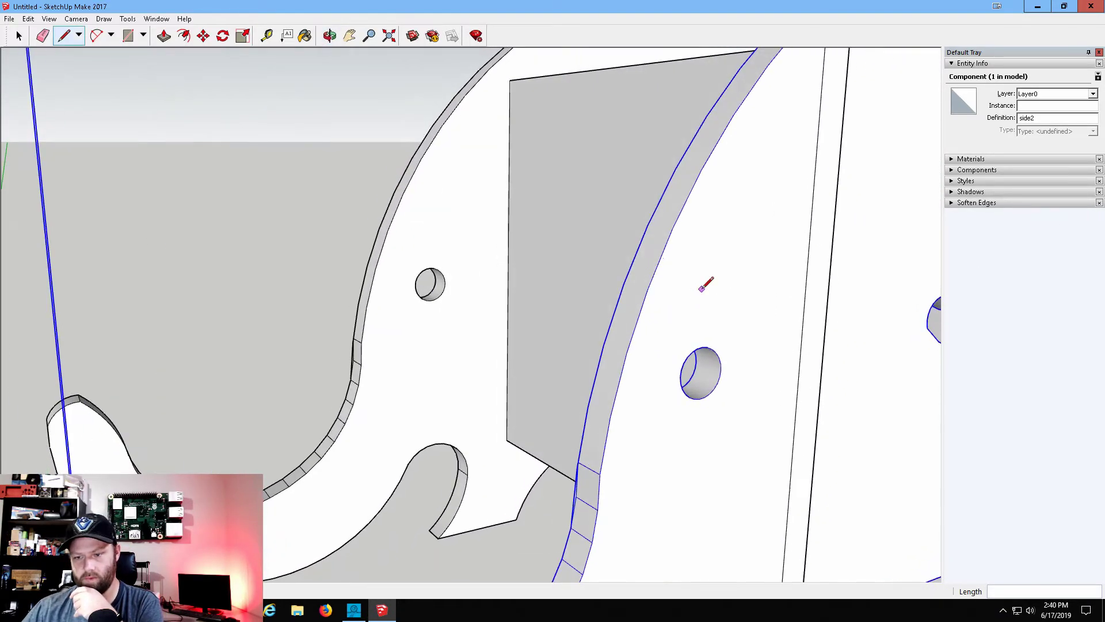
Measure the distance from the eye hole to the front wall's nearest edge on both elephant sides.
click(267, 36)
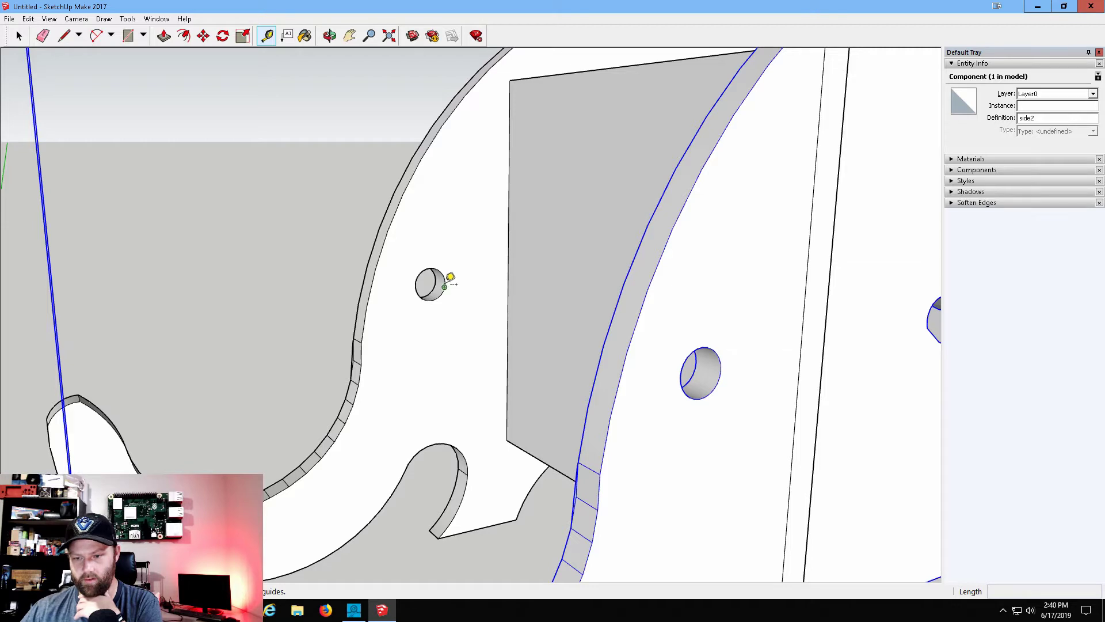
click(445, 282)
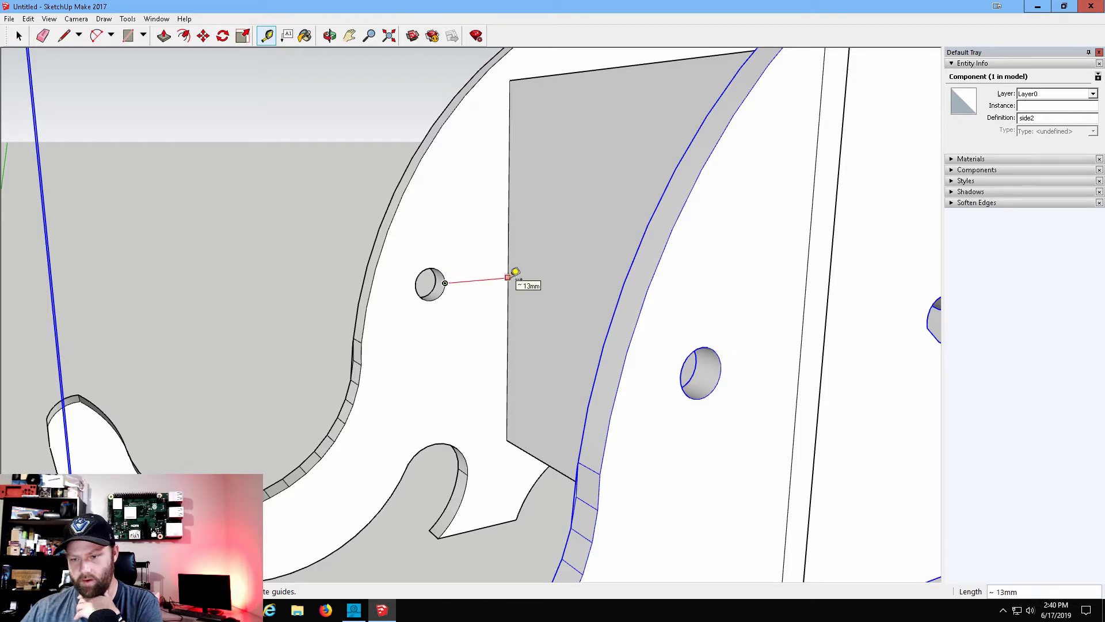
click(516, 275)
middle_drag(892, 354, 648, 365)
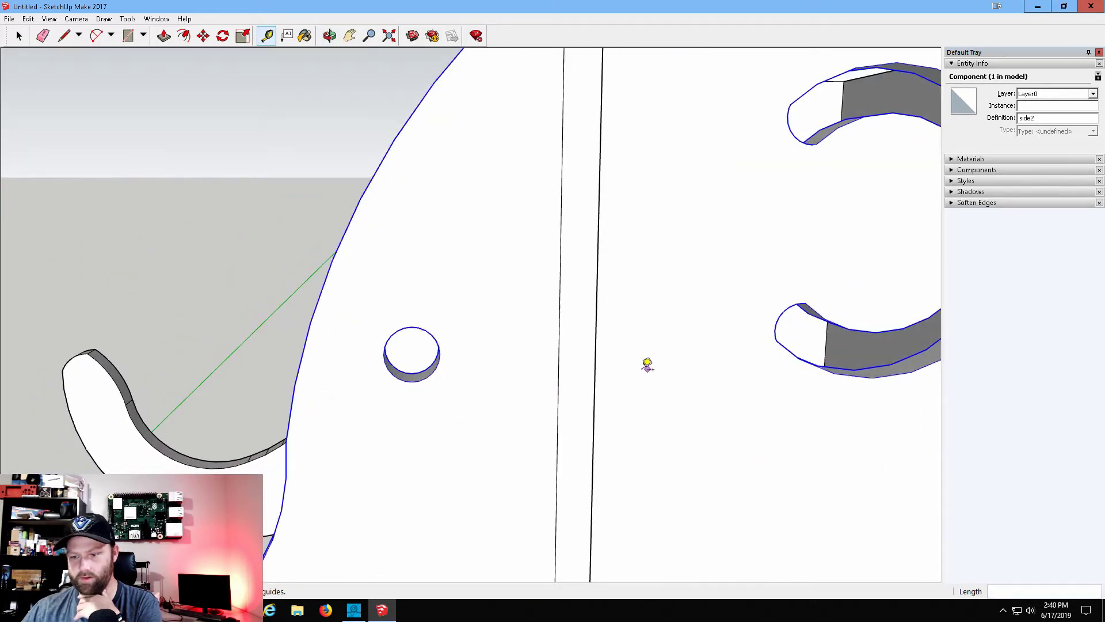
click(440, 352)
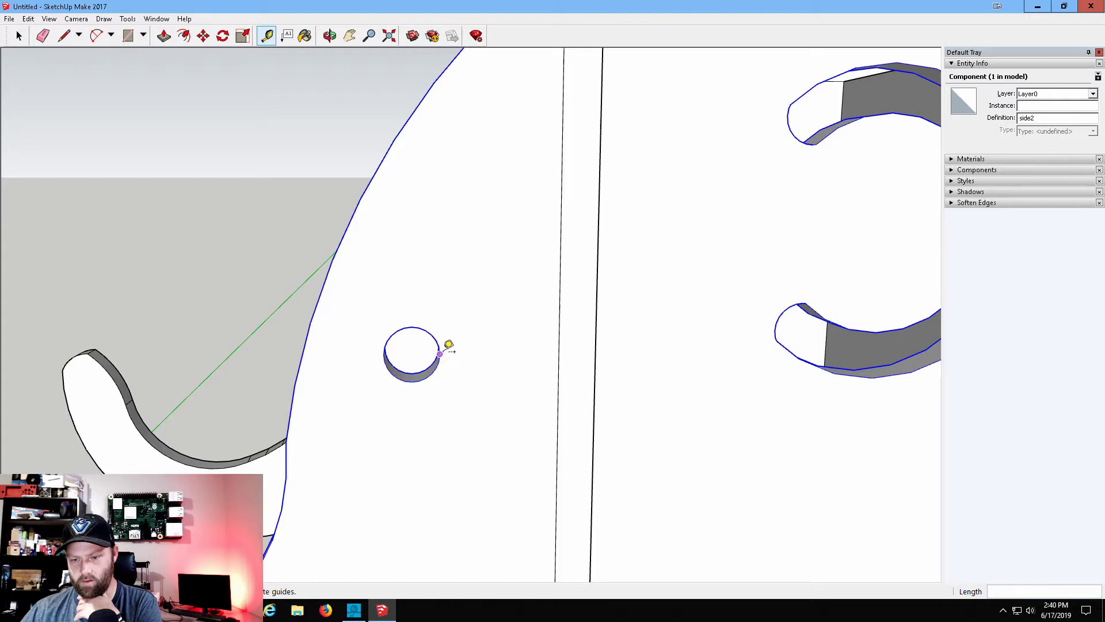
click(561, 352)
Measure the vertical distance from the front wall's lower corner to the foot's bottom edge on the first elephant side.
scroll(724, 442, down, 3)
middle_drag(760, 316, 691, 513)
key(t)
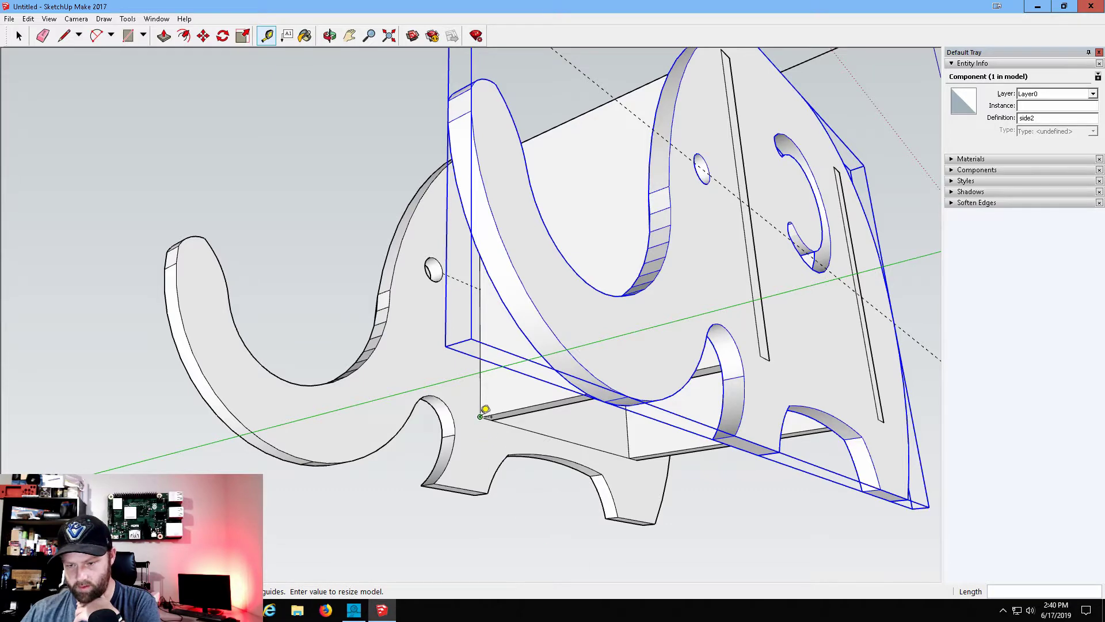
click(481, 417)
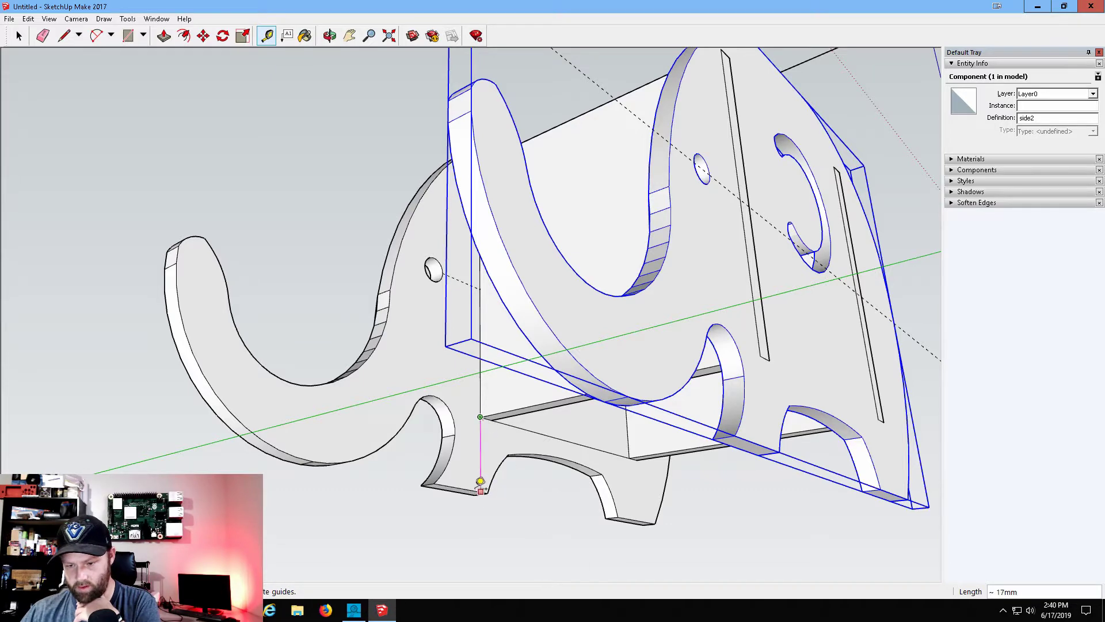
click(480, 480)
middle_drag(480, 479, 969, 444)
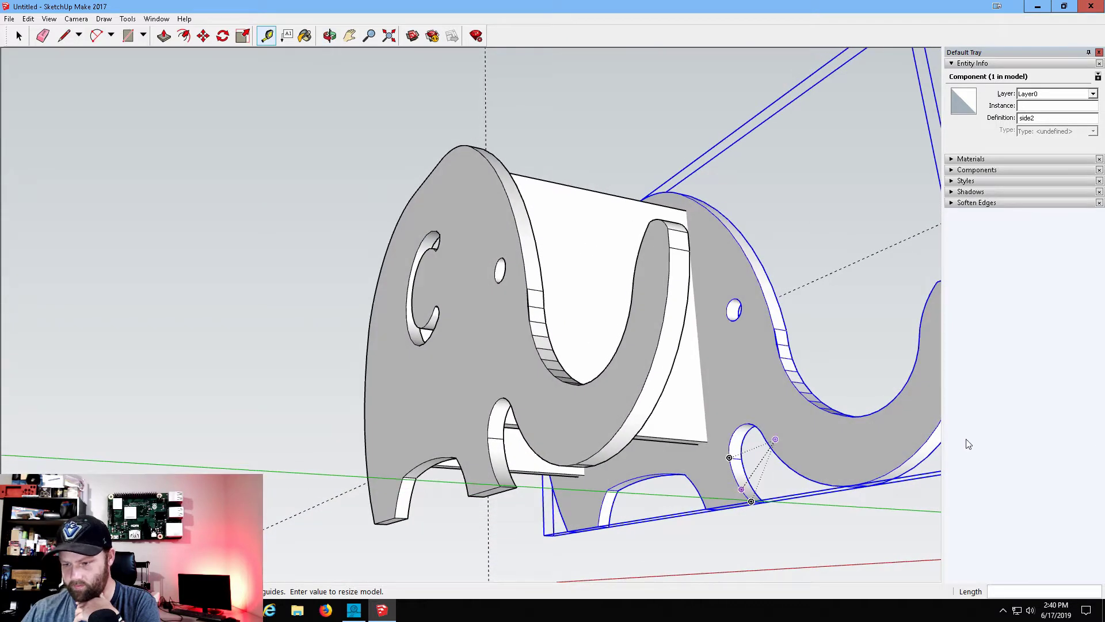
Measure the vertical distance from the front wall's lower corner to the foot's bottom edge on side2.
click(710, 435)
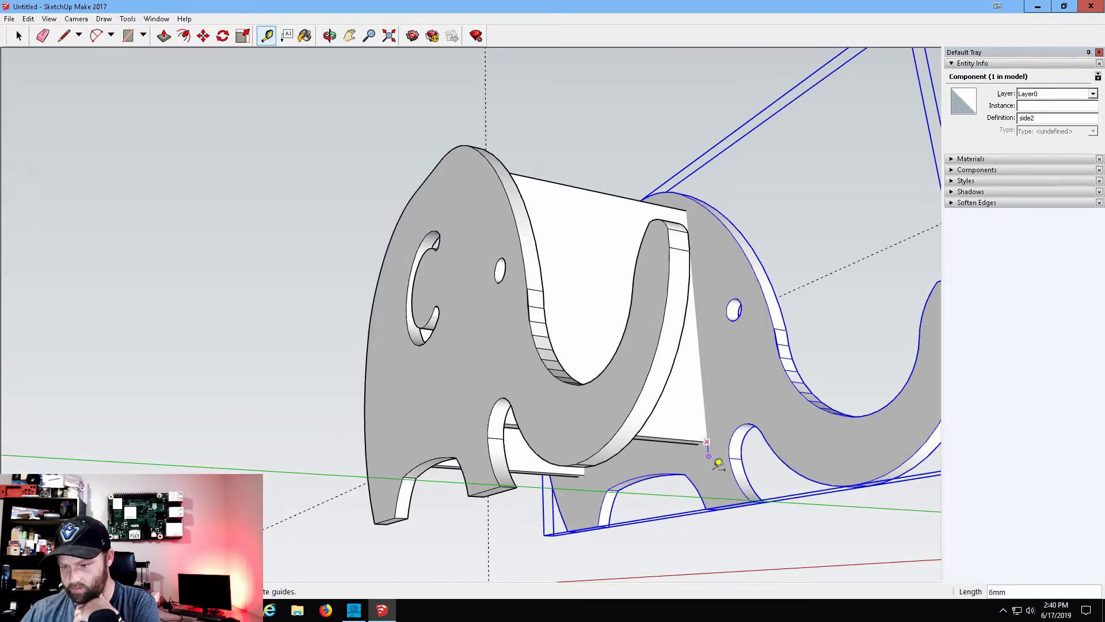
click(723, 498)
Examine from below the open underside between the front wall, the rear wall and the two elephant sides.
middle_drag(853, 382, 419, 320)
scroll(420, 314, up, 8)
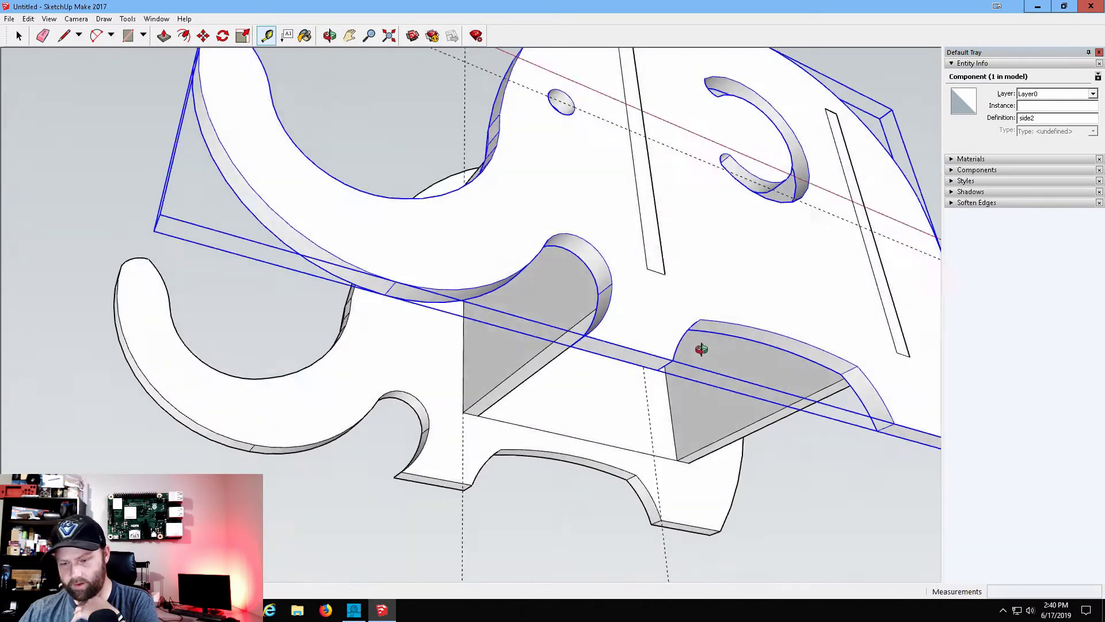
middle_drag(506, 370, 683, 263)
key(t)
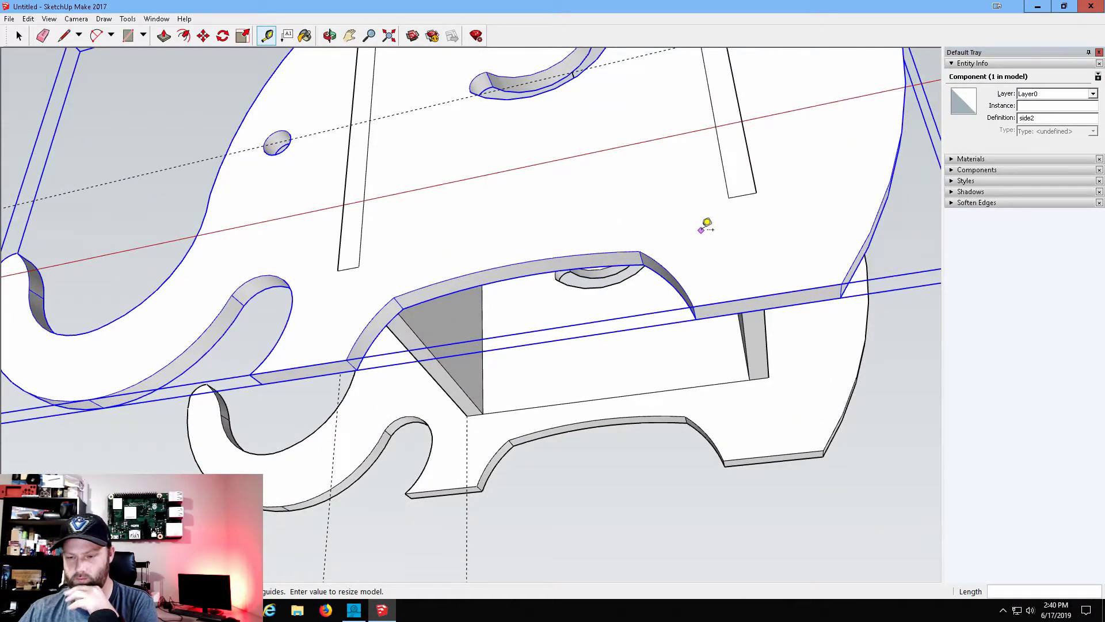
scroll(658, 311, up, 2)
middle_drag(671, 321, 545, 257)
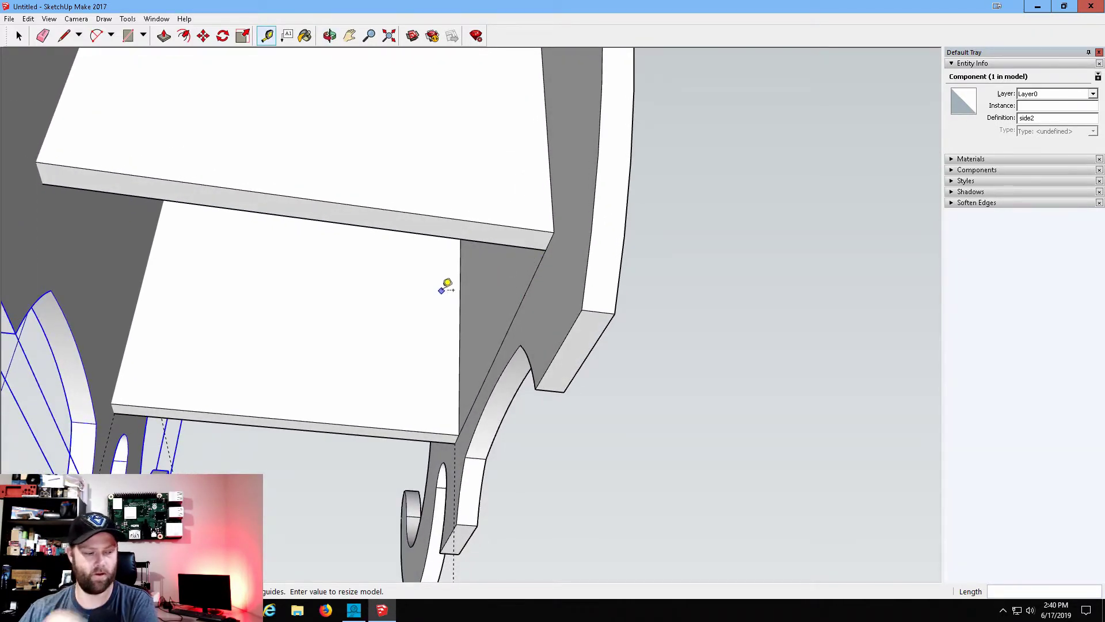
scroll(267, 306, down, 1)
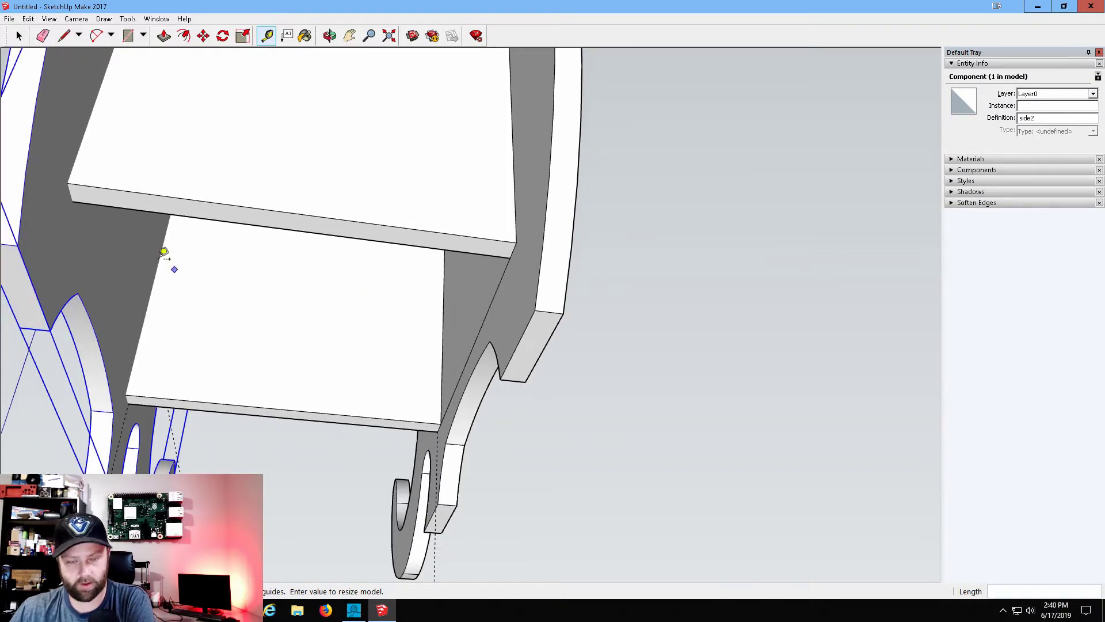
key(l)
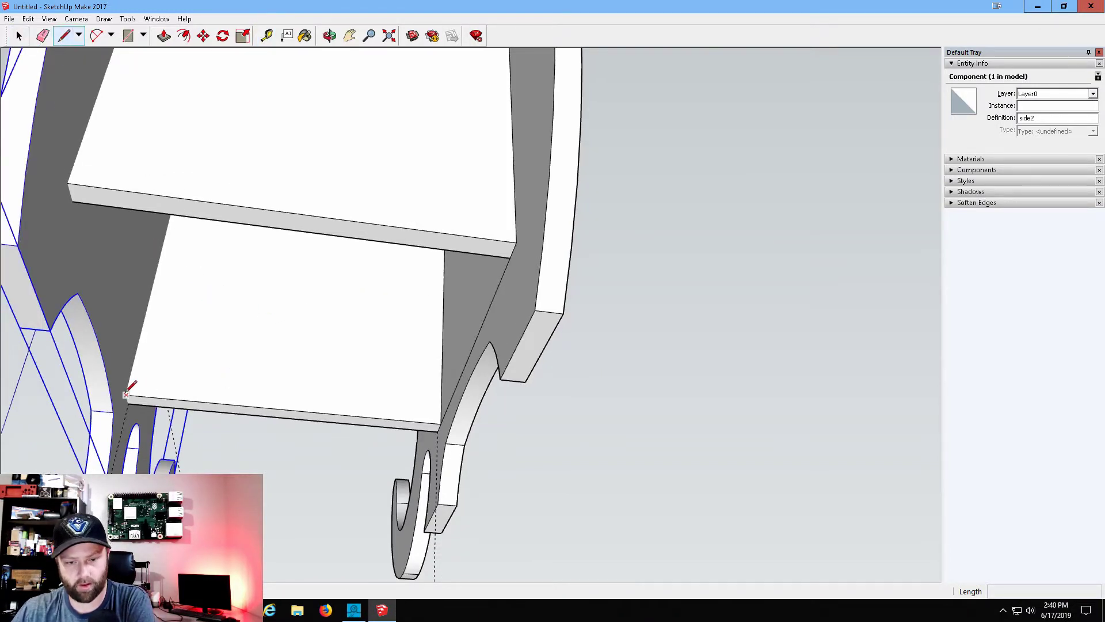
click(126, 395)
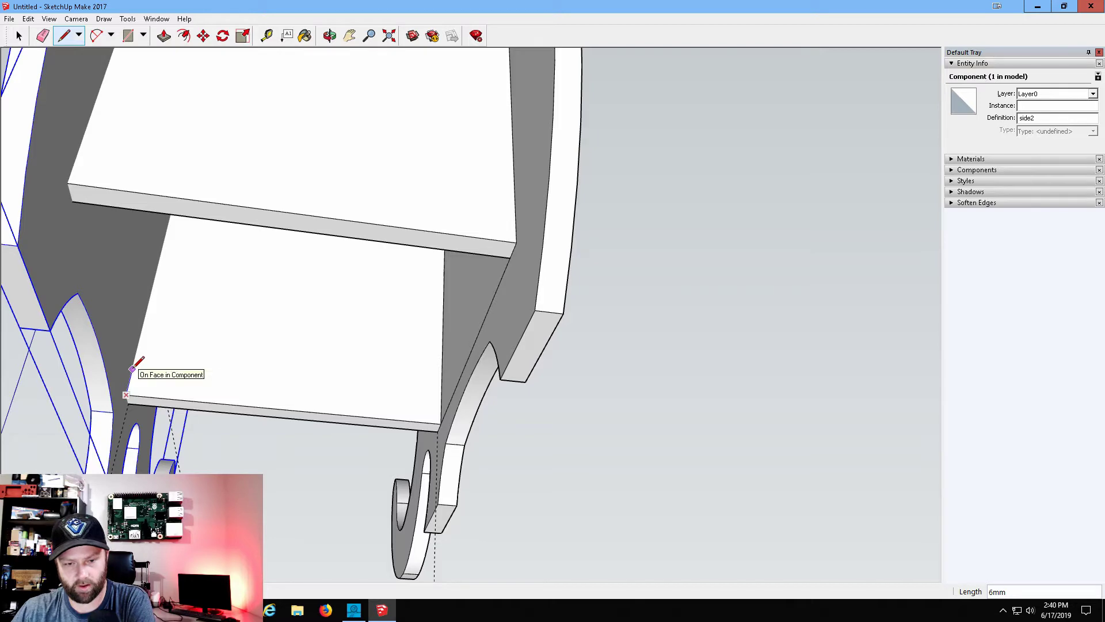
text(89)
key(Return)
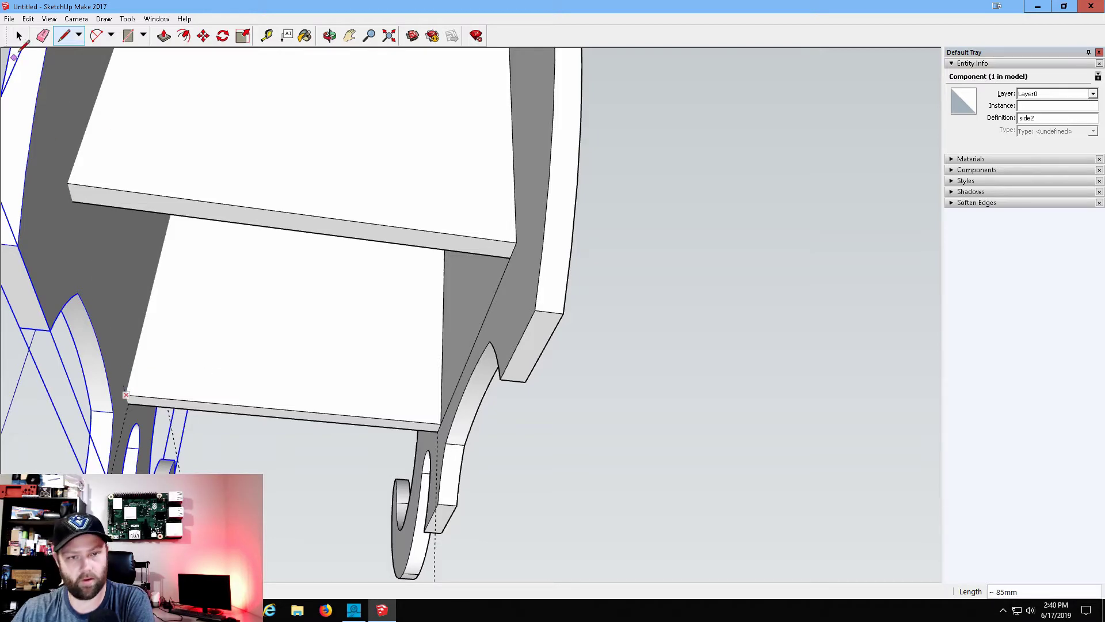
mouse_move(440, 393)
middle_down()
mouse_move(537, 456)
mouse_move(451, 409)
mouse_move(446, 382)
mouse_move(472, 414)
mouse_move(606, 407)
mouse_move(671, 377)
middle_up()
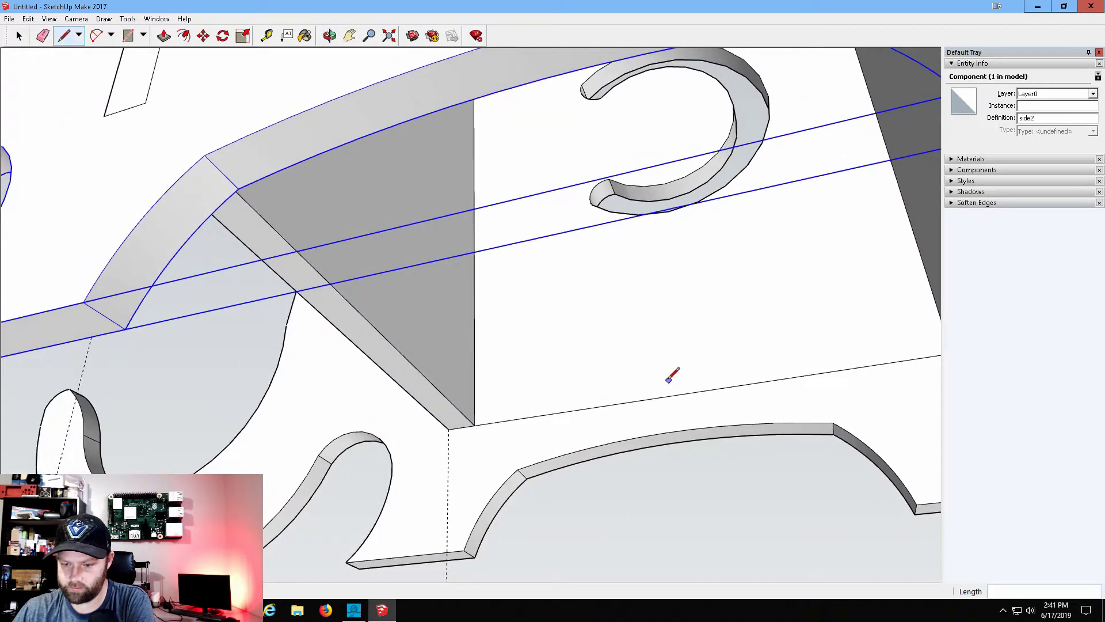
Draw a line along the red axis between the front and rear walls on the first side's inner face, just above their lower edges.
click(916, 361)
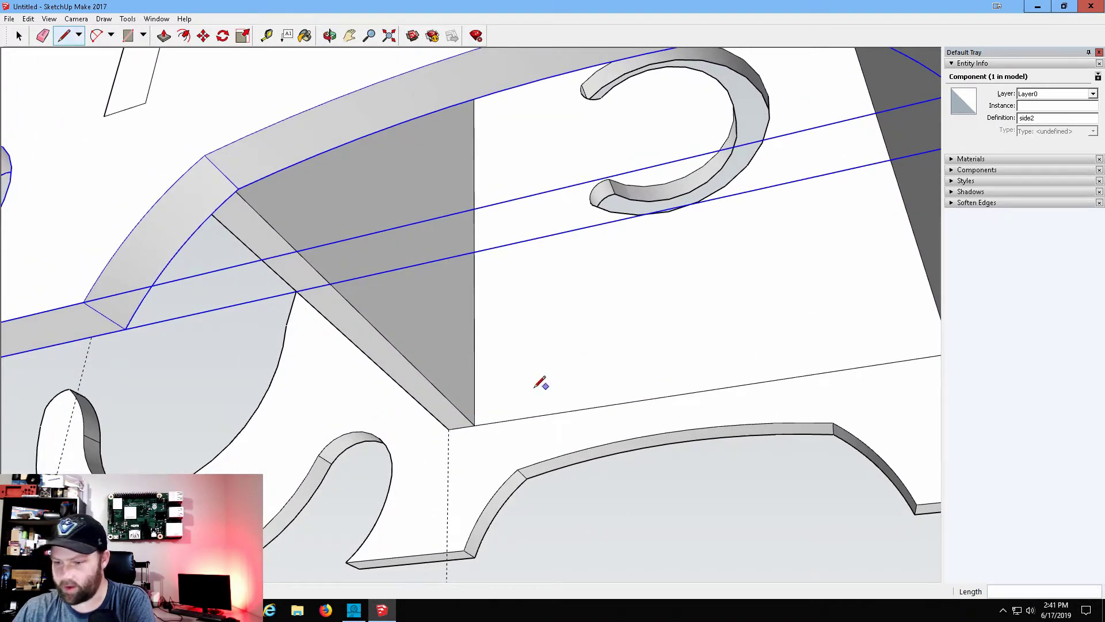
click(475, 399)
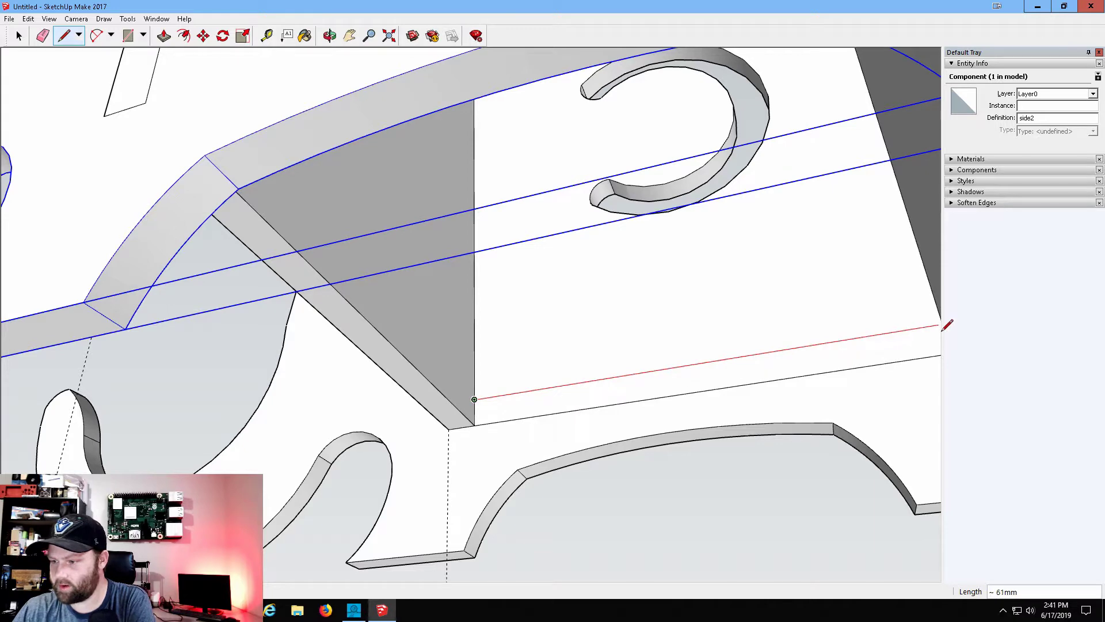
scroll(912, 322, down, 3)
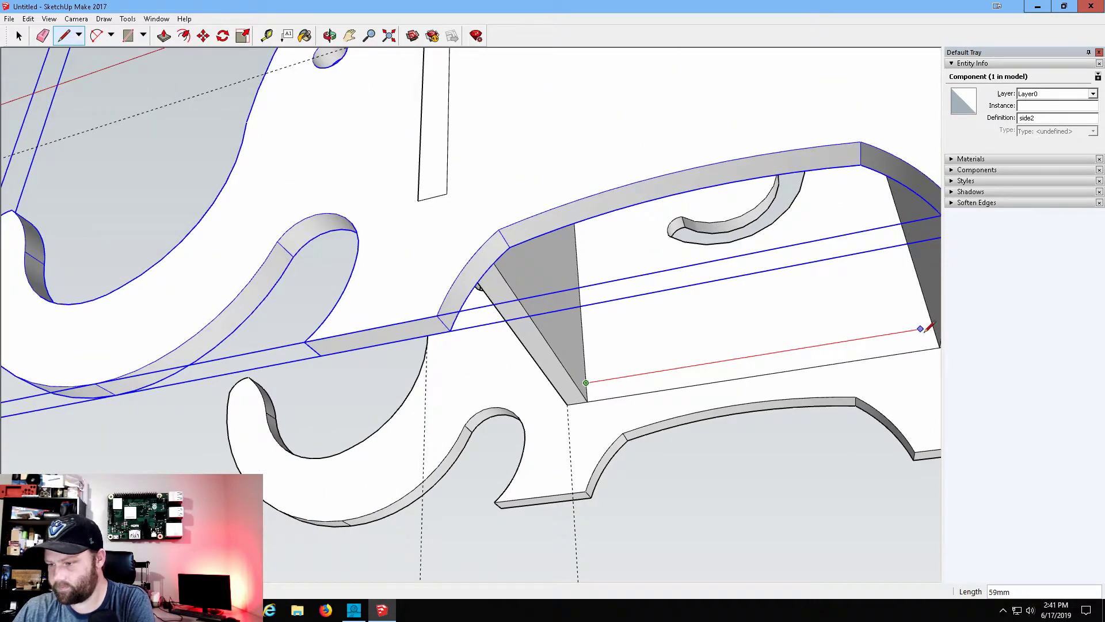
mouse_move(906, 348)
middle_down()
mouse_move(437, 290)
mouse_move(415, 351)
mouse_move(629, 486)
mouse_move(759, 469)
middle_up()
scroll(550, 325, up, 3)
scroll(550, 325, down, 2)
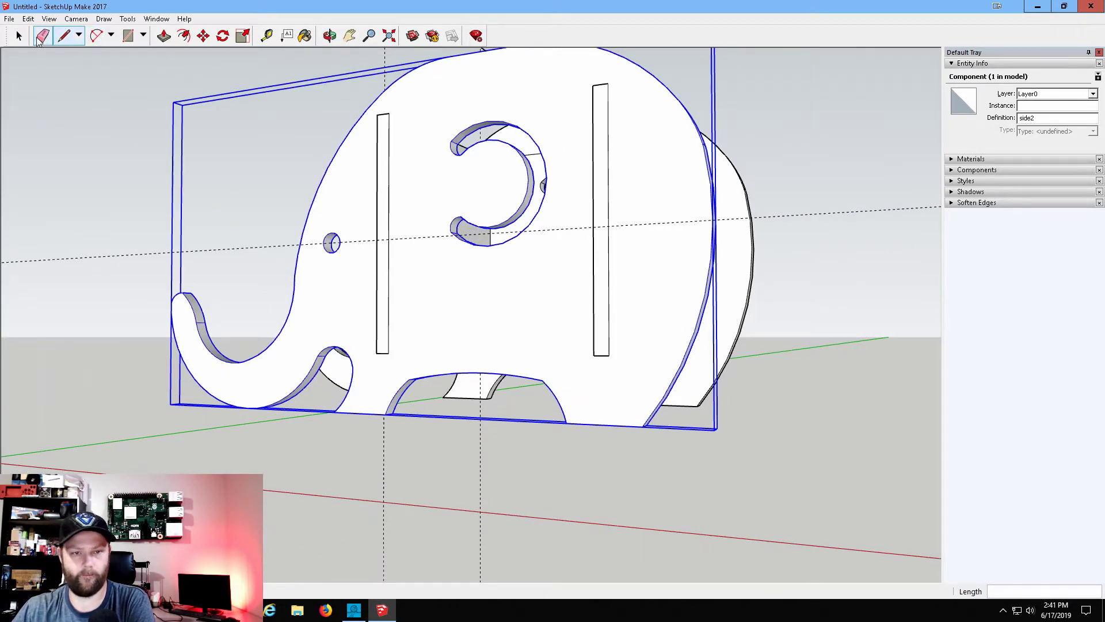
Explode the side2 component into loose geometry and clear the selection.
key(space)
click(245, 260)
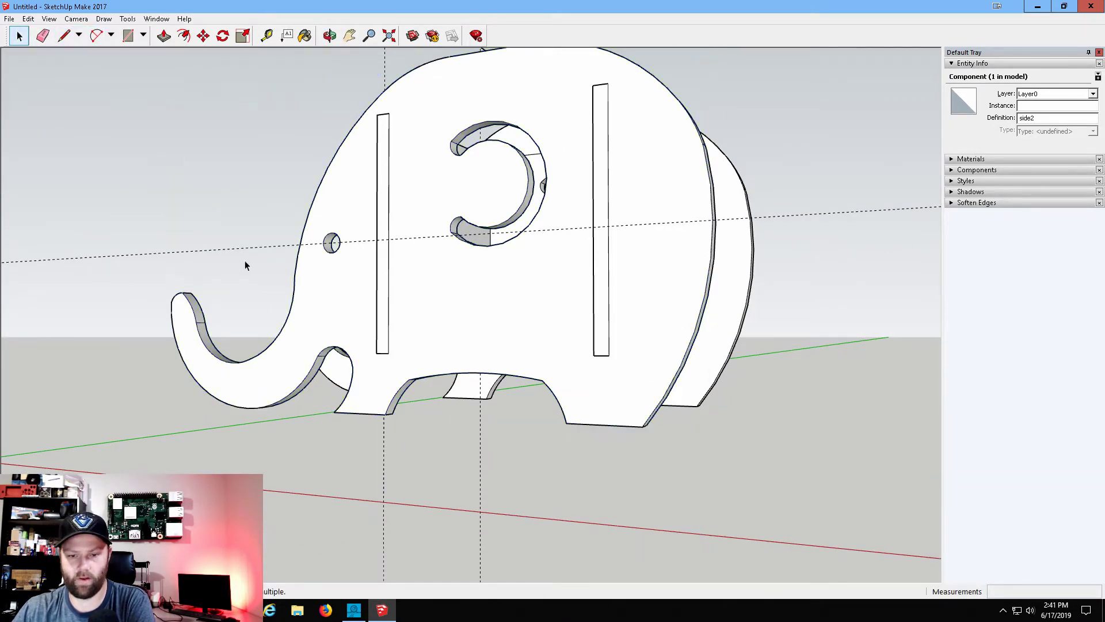
right_click(356, 321)
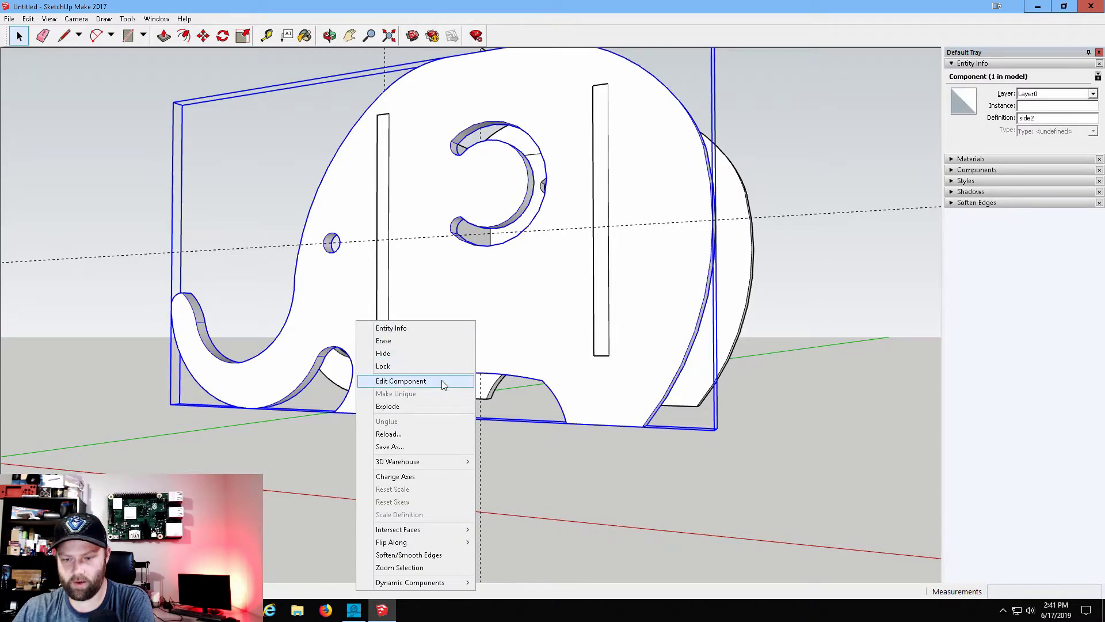
click(437, 406)
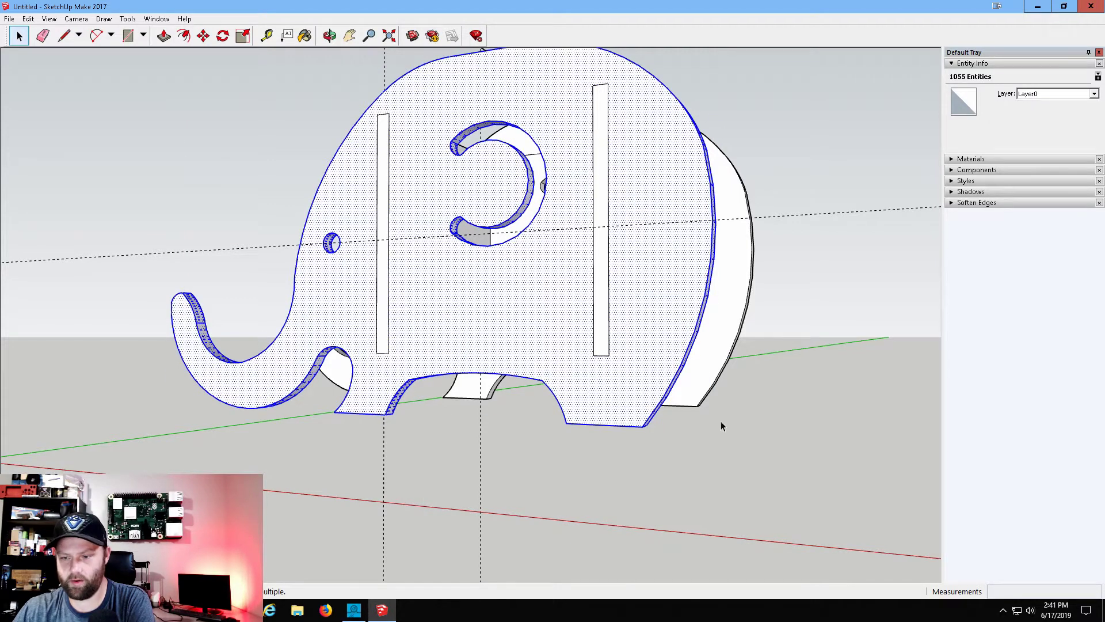
click(728, 433)
Push/Pull the narrow floor strip between the two walls 69 mm across to the opposite elephant side.
middle_drag(738, 443, 544, 274)
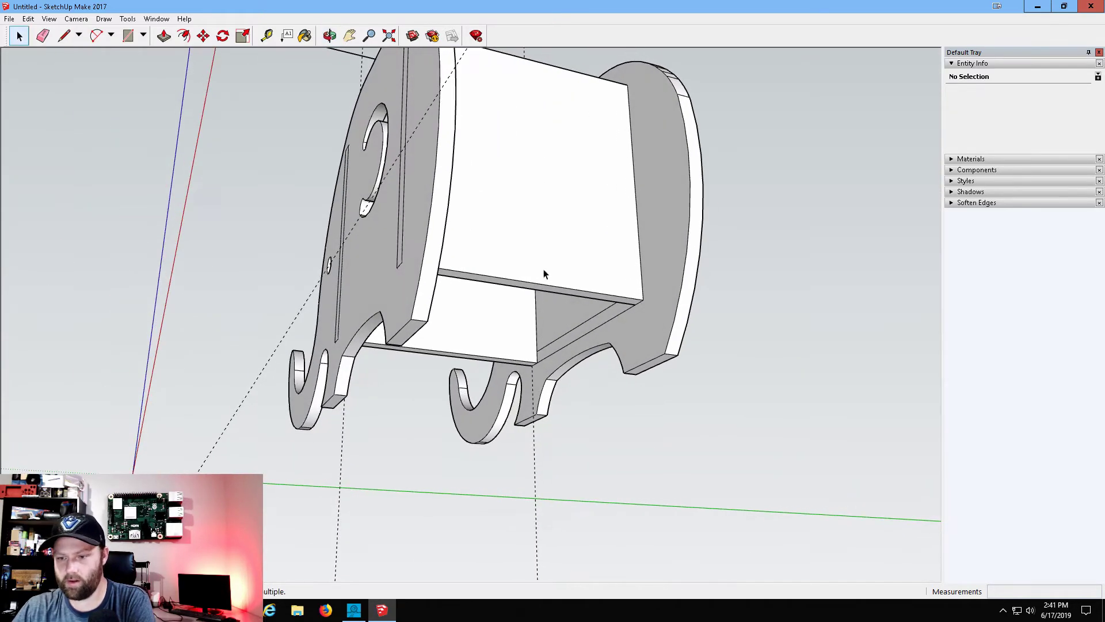
click(163, 35)
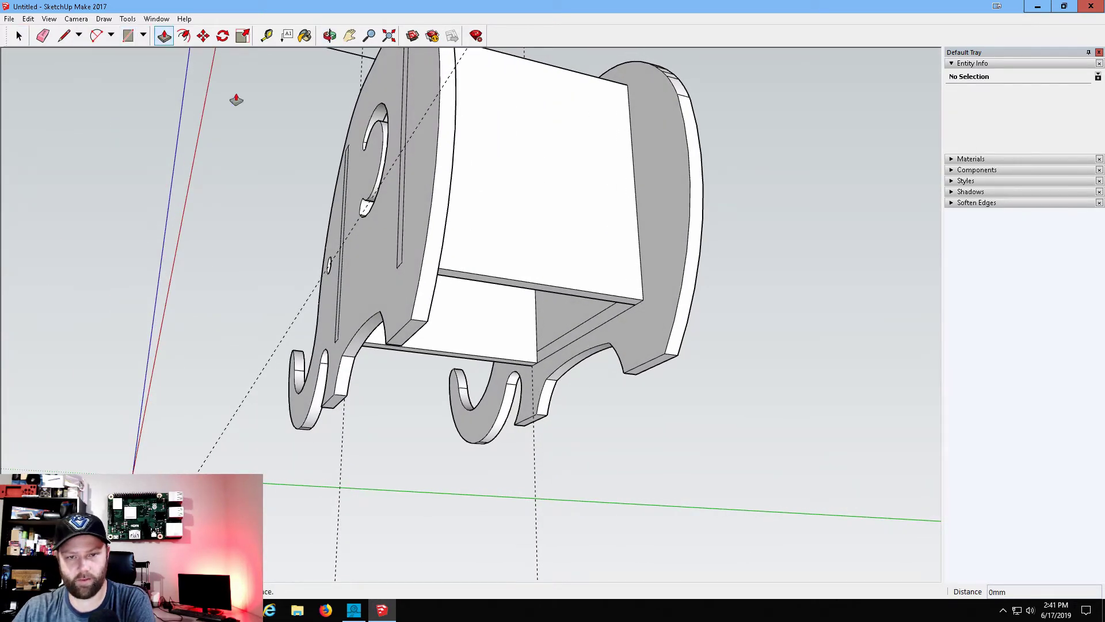
click(582, 323)
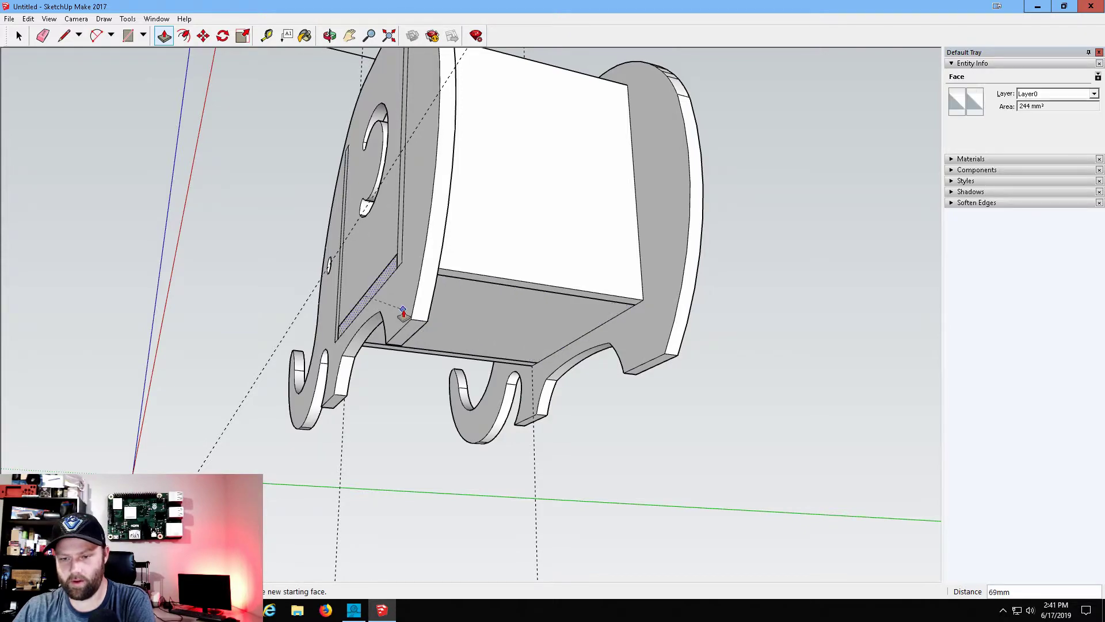
click(401, 313)
Try to erase the wall and floor outlines on the exploded side's outer face, and undo the erasures.
middle_drag(264, 230, 538, 375)
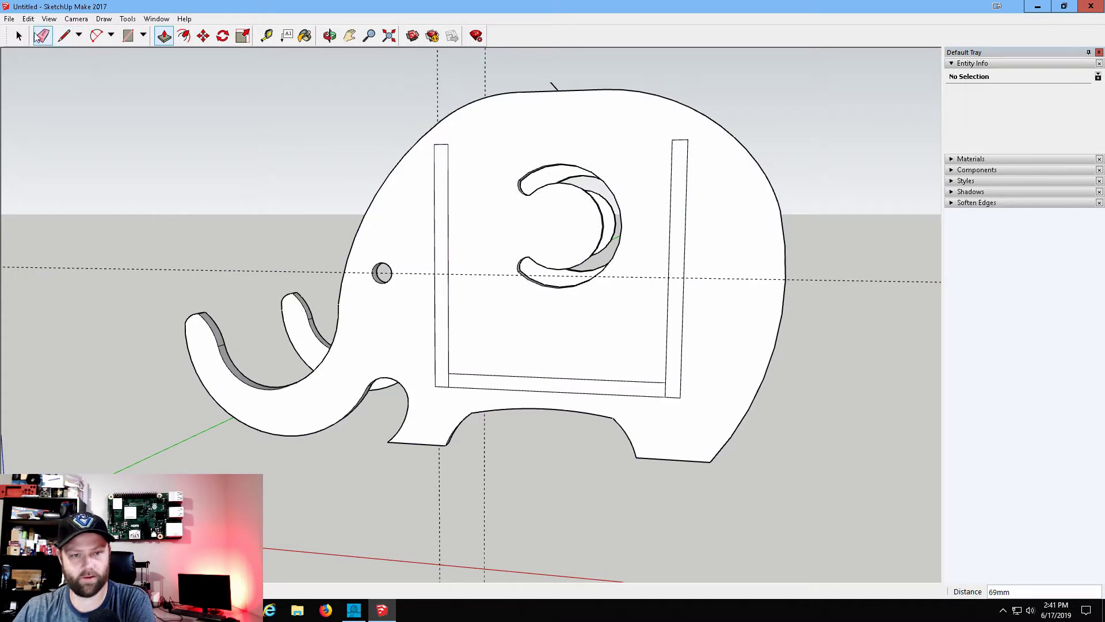
click(43, 36)
drag(428, 325, 441, 334)
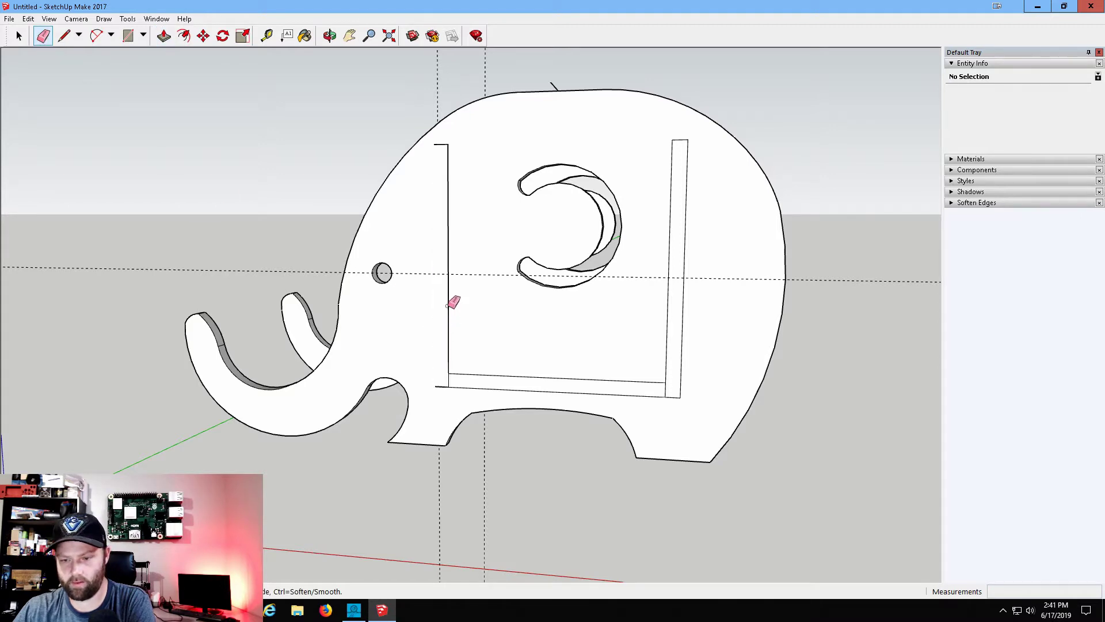
mouse_move(445, 146)
mouse_down()
mouse_move(468, 373)
mouse_move(445, 384)
mouse_up()
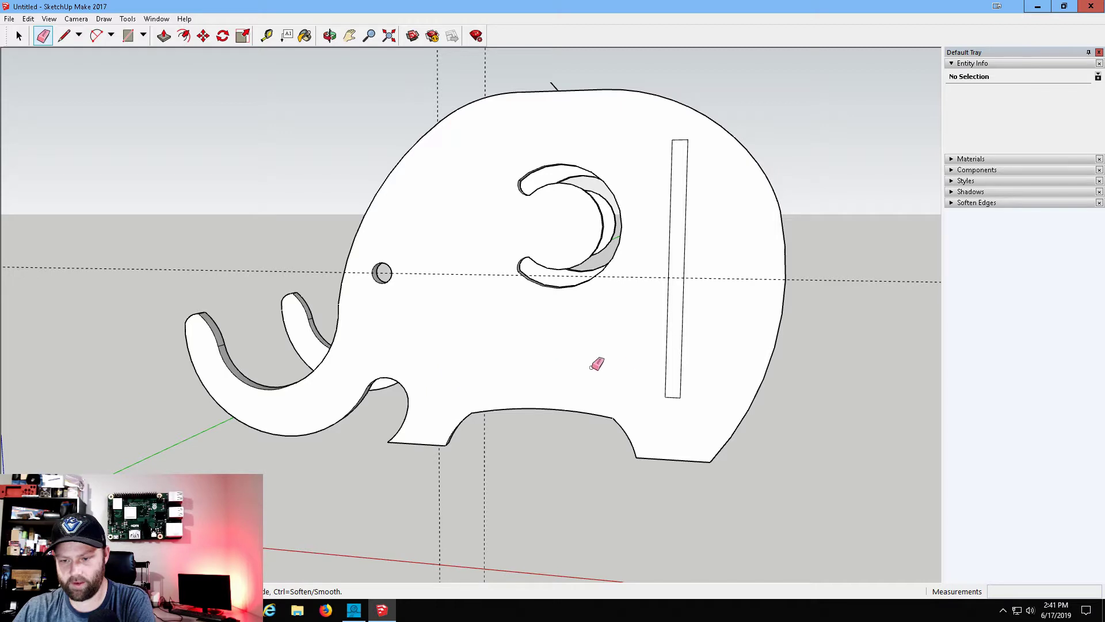
mouse_move(681, 372)
mouse_down()
mouse_move(690, 383)
mouse_move(674, 406)
mouse_up()
click(668, 354)
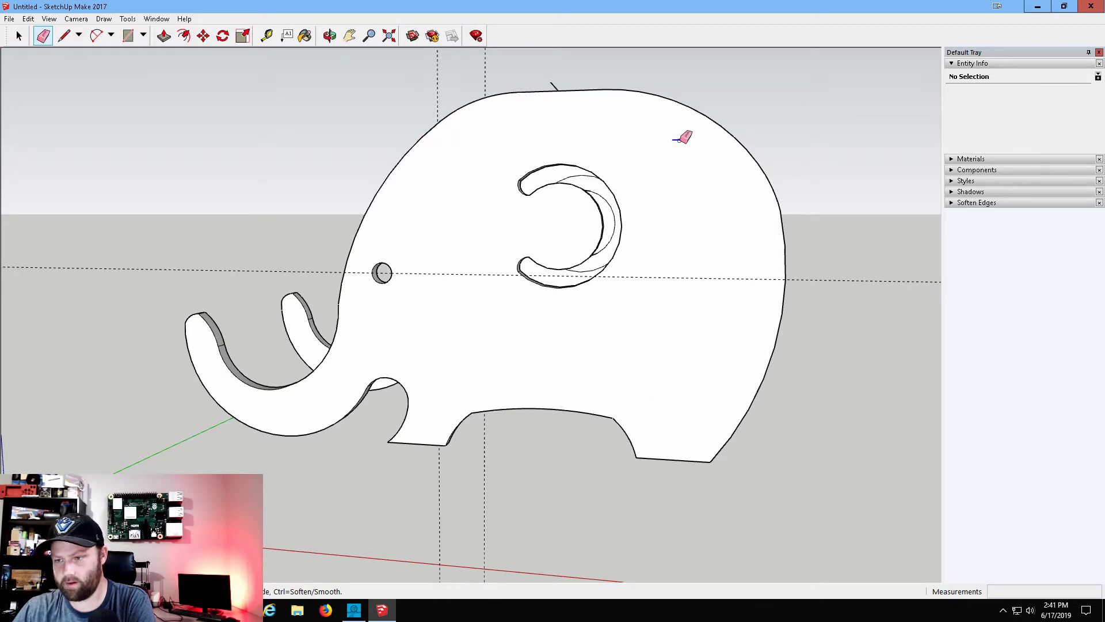
drag(674, 140, 656, 162)
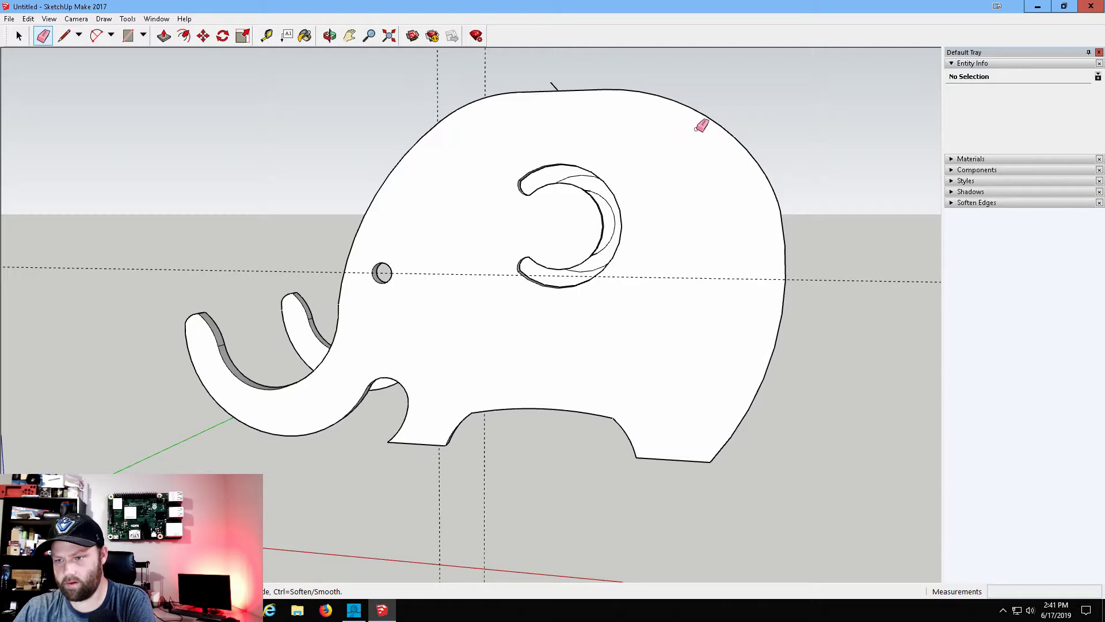
mouse_move(698, 129)
middle_down()
mouse_move(564, 320)
mouse_move(538, 451)
mouse_move(309, 338)
mouse_move(431, 368)
mouse_move(621, 315)
middle_up()
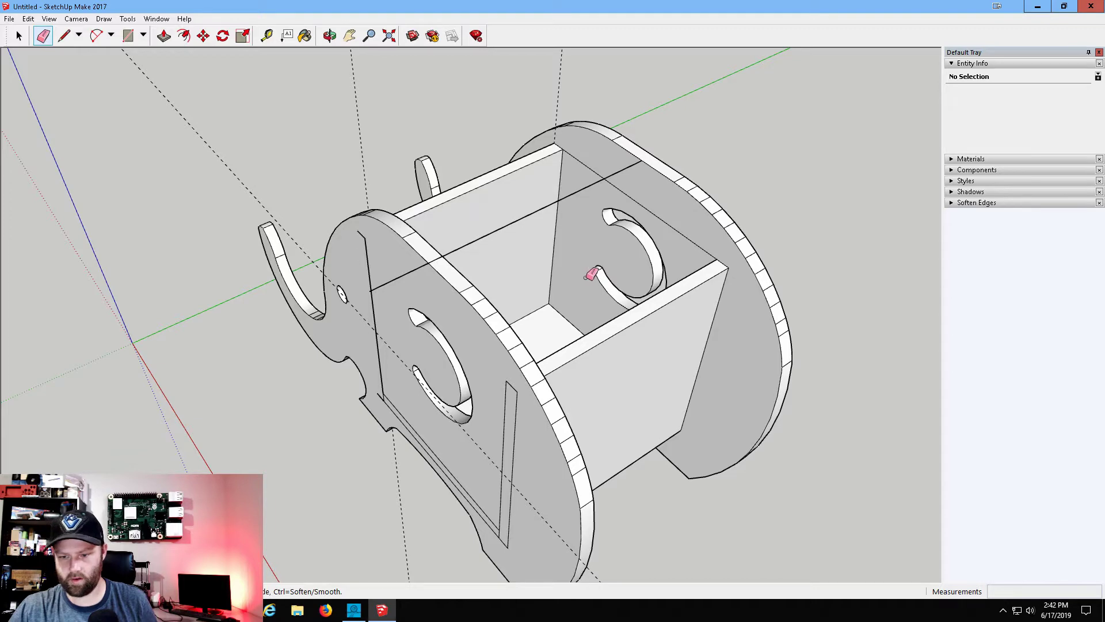
key(ctrl+z)
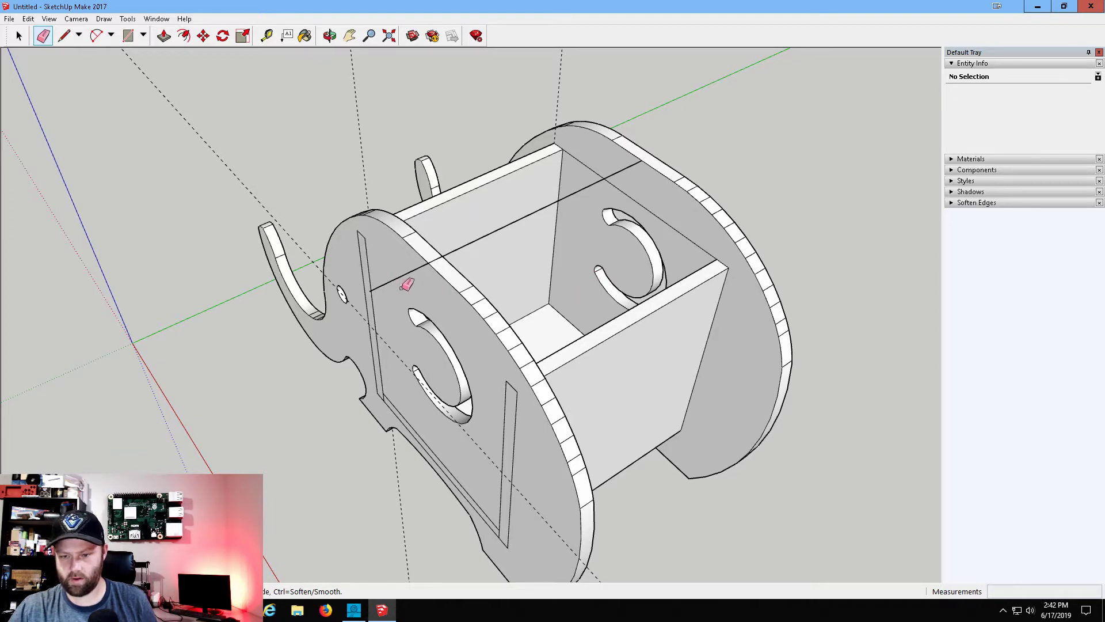
Erase the line joining the tops of the two walls on the first side's inner face.
mouse_move(593, 238)
middle_down()
mouse_move(607, 320)
mouse_move(621, 255)
middle_up()
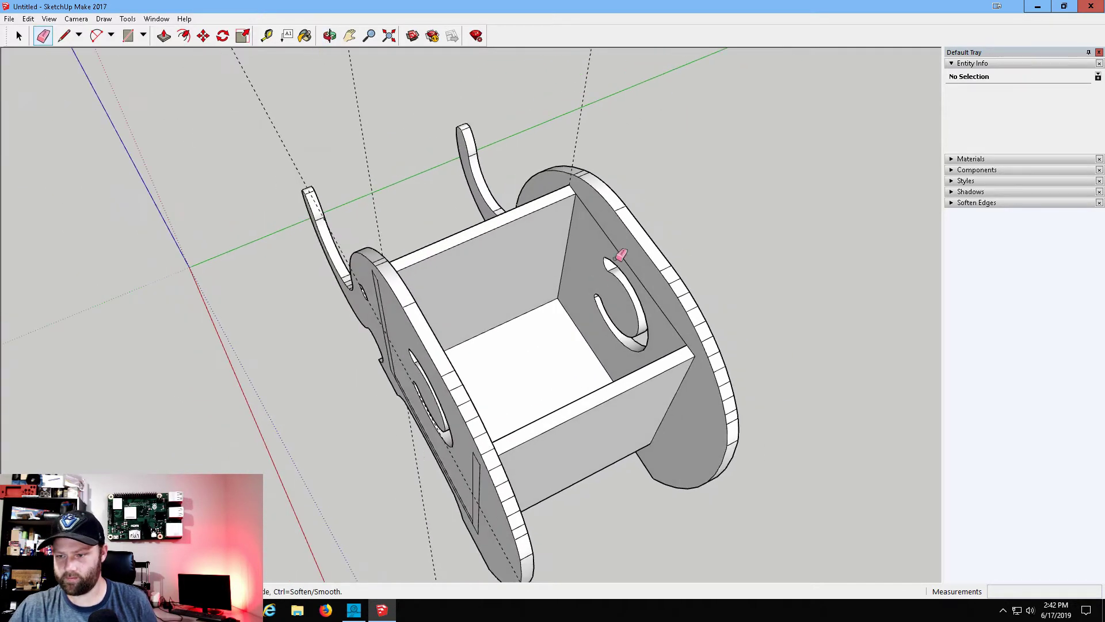
drag(618, 226, 610, 233)
mouse_move(659, 212)
middle_down()
mouse_move(361, 170)
mouse_move(460, 183)
mouse_move(593, 123)
mouse_move(629, 82)
mouse_move(637, 52)
middle_up()
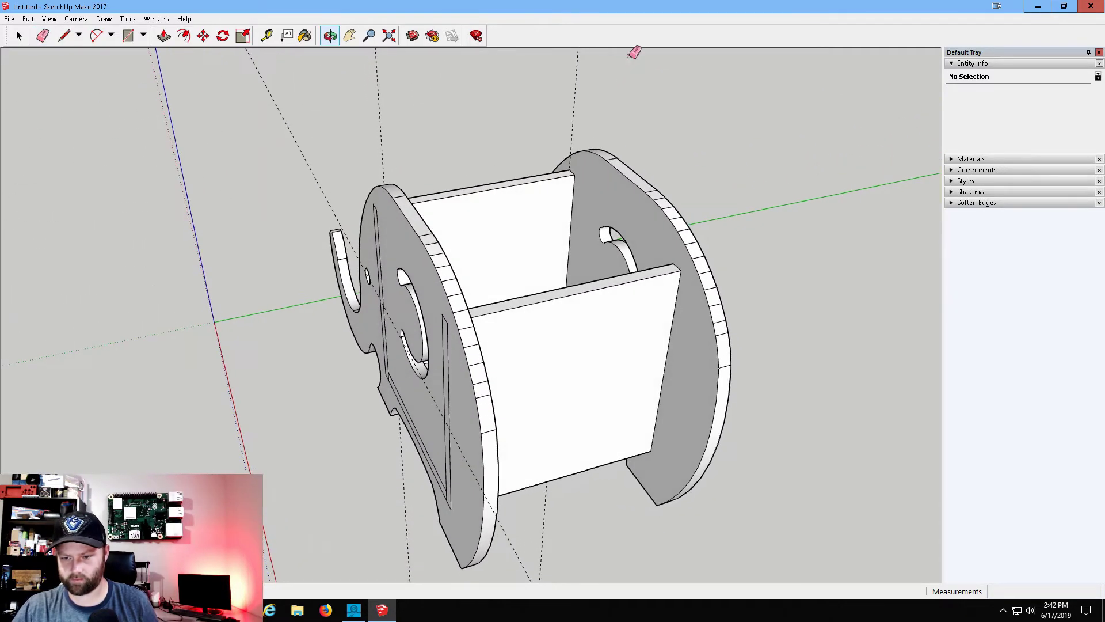
middle_drag(715, 259, 518, 247)
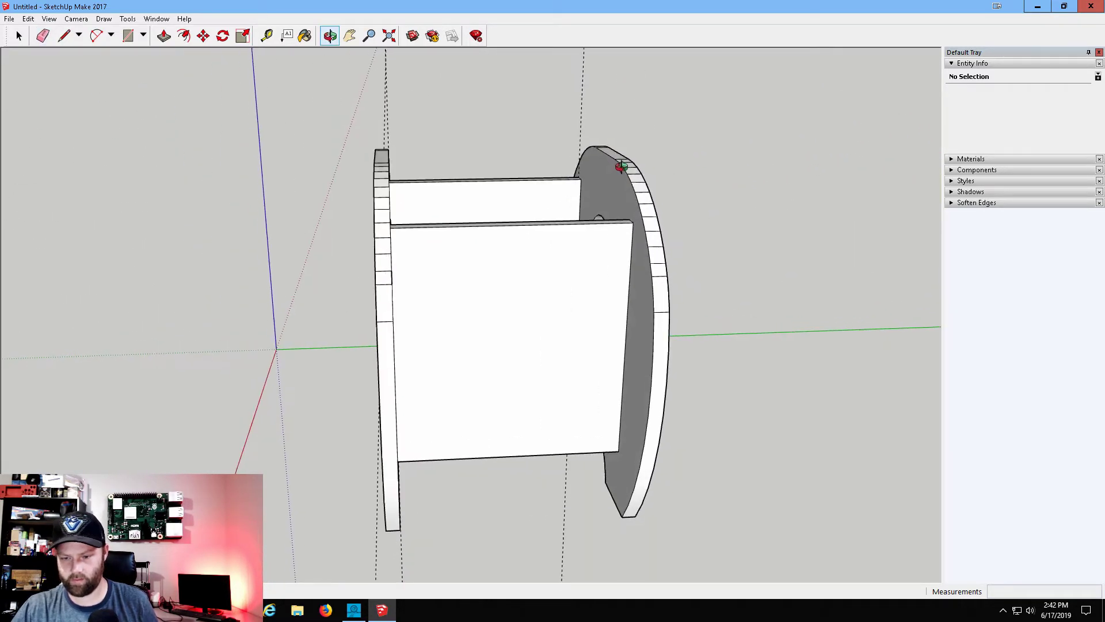
Draw a line about 73 mm long across the back, joining the outer rear edges of the two elephant sides.
click(64, 36)
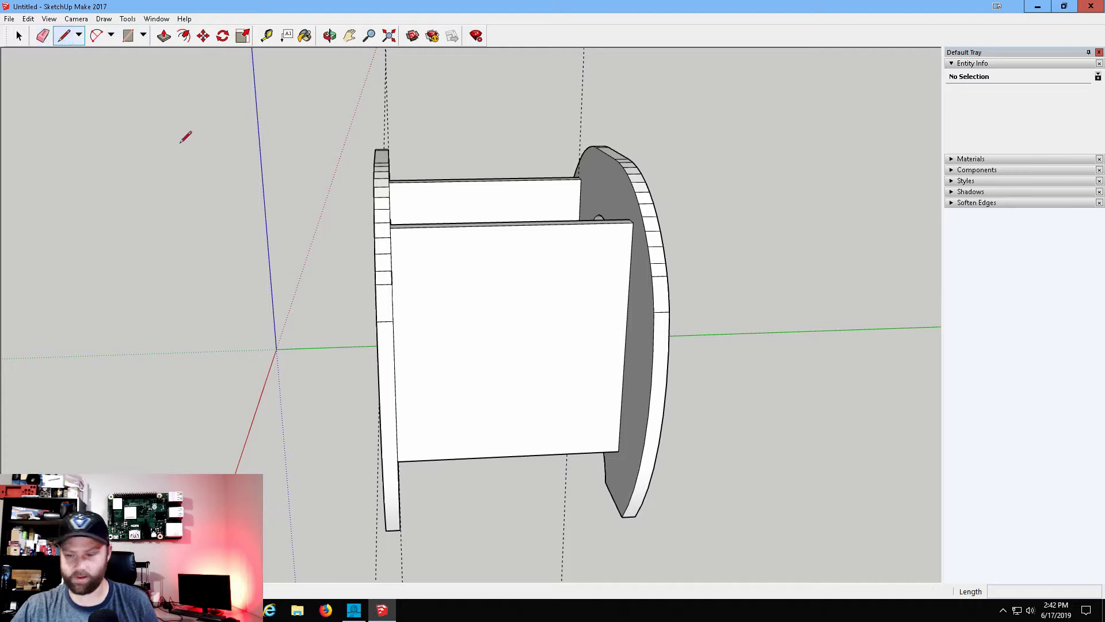
click(668, 375)
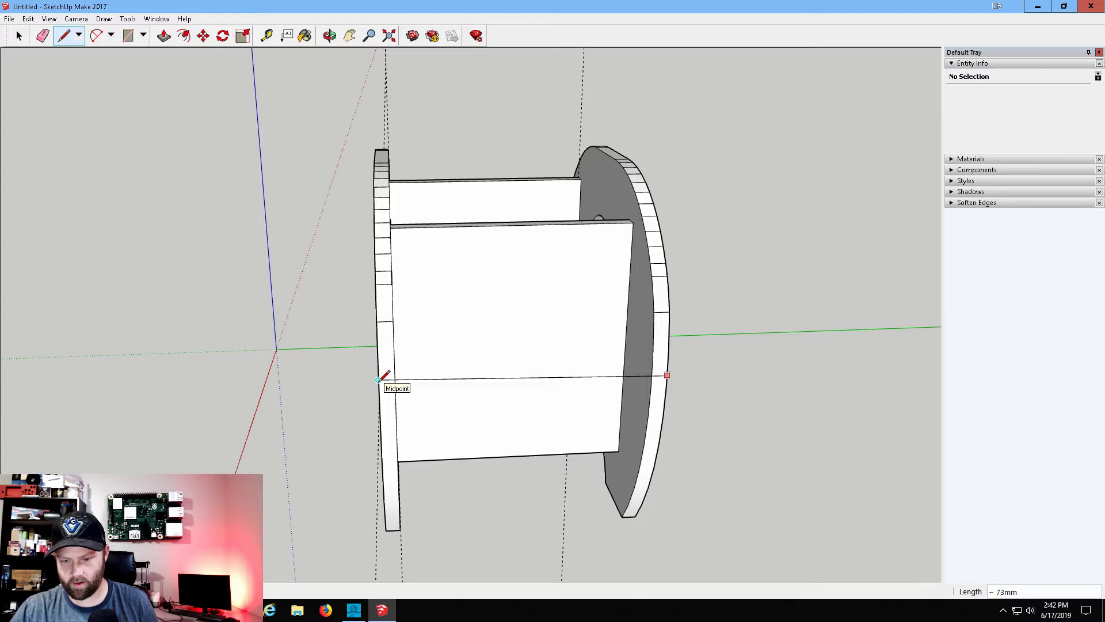
click(378, 380)
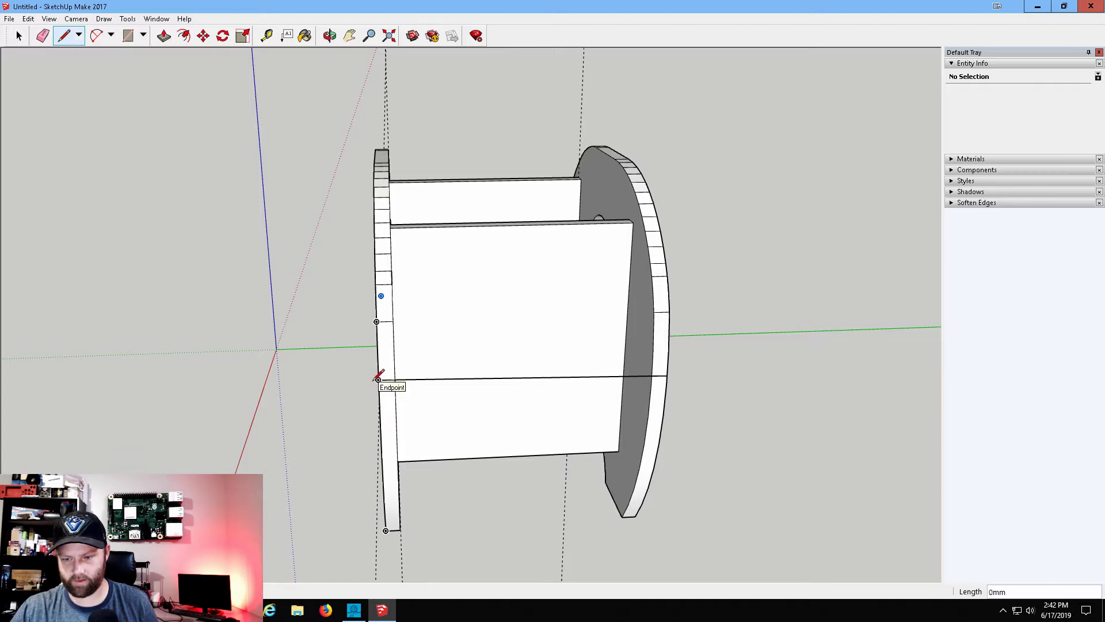
Measure the overall width between the outer faces of the two elephant sides.
mouse_move(693, 288)
middle_down()
mouse_move(670, 269)
mouse_move(641, 486)
middle_up()
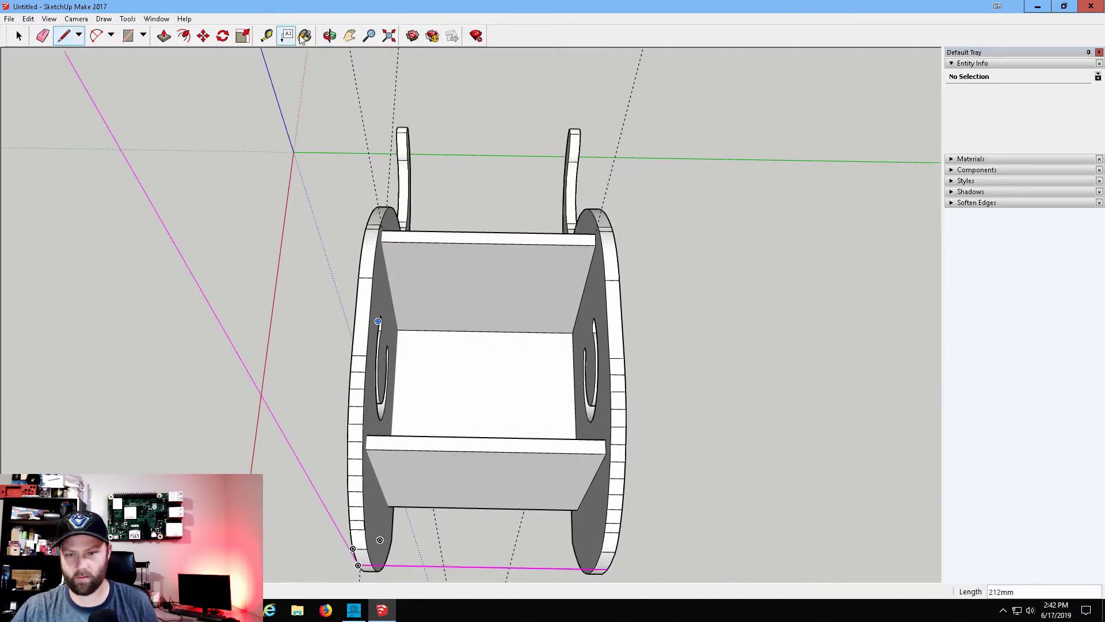
click(267, 35)
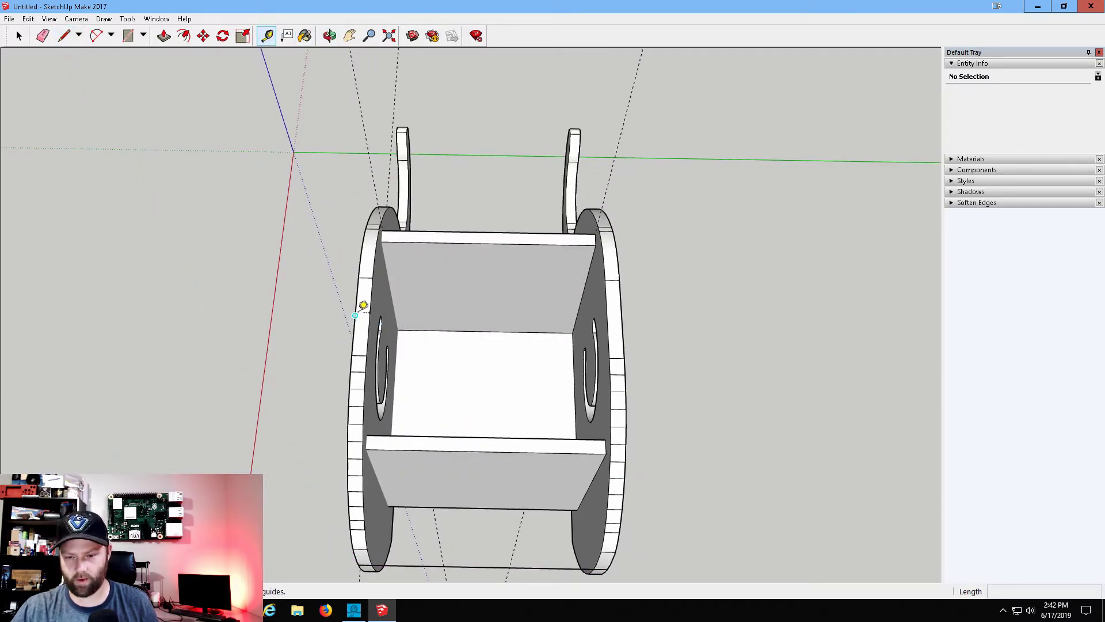
click(355, 315)
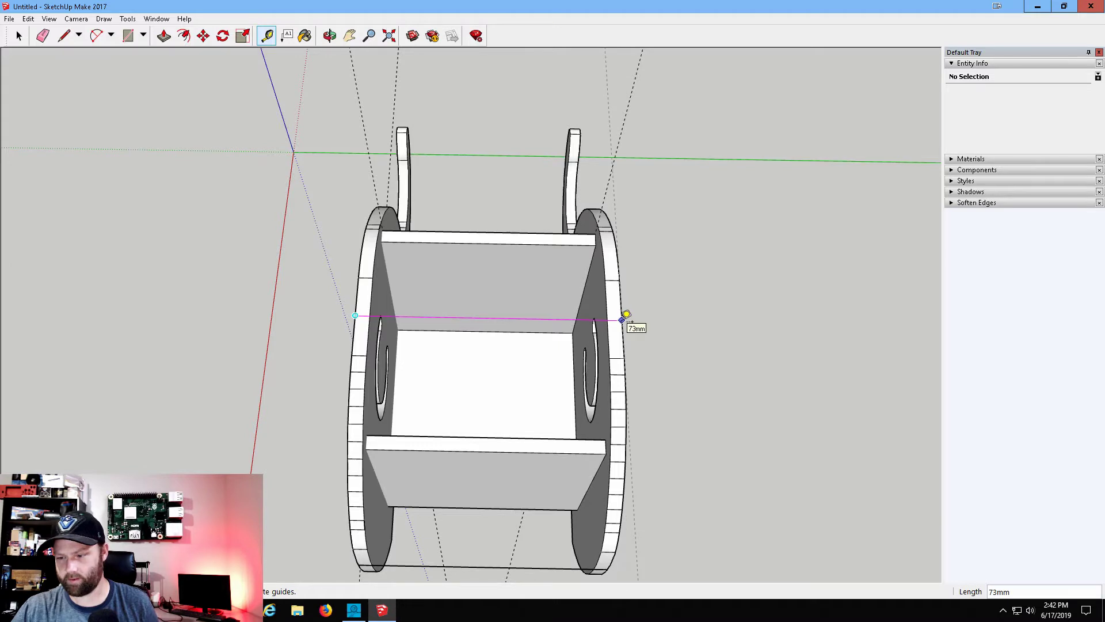
click(627, 315)
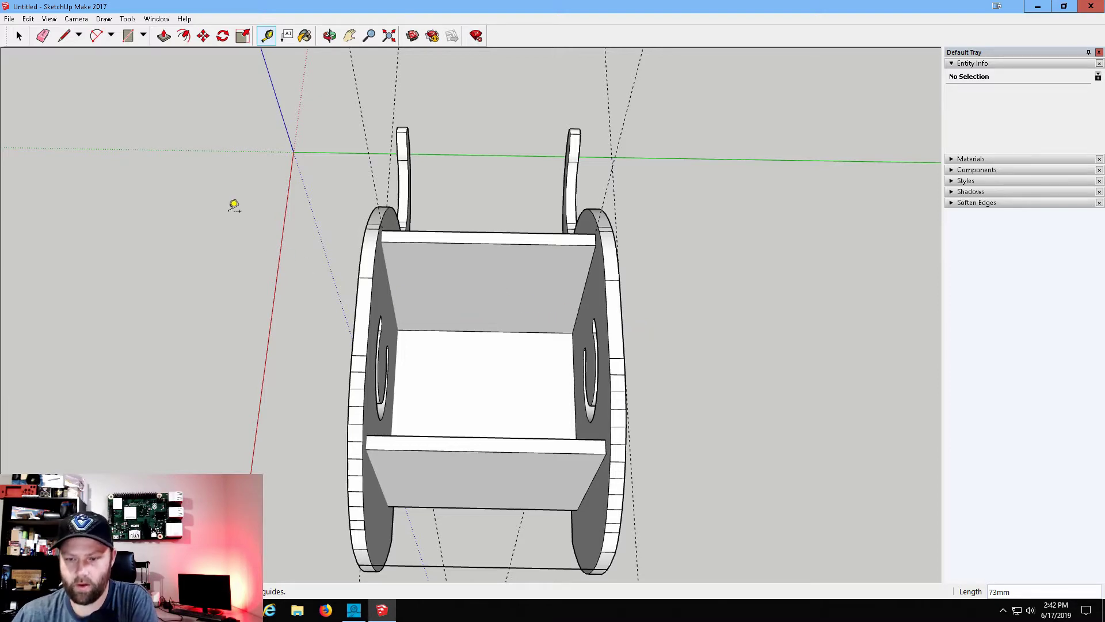
Undo the measuring guide and the line drawn across the back of the two elephant sides.
middle_drag(235, 206, 542, 92)
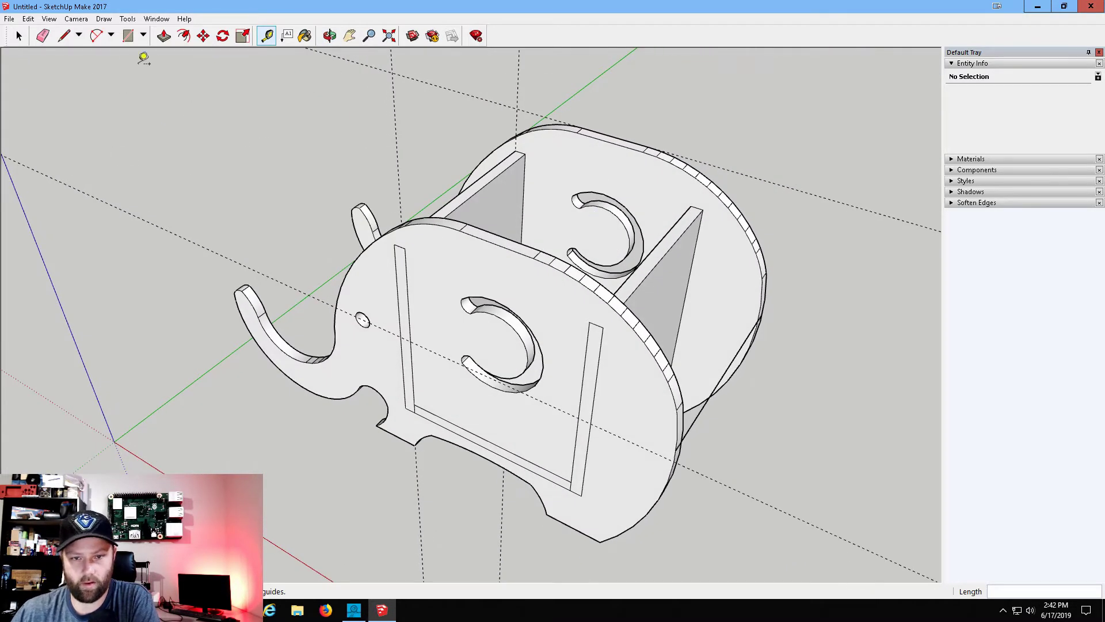
click(163, 42)
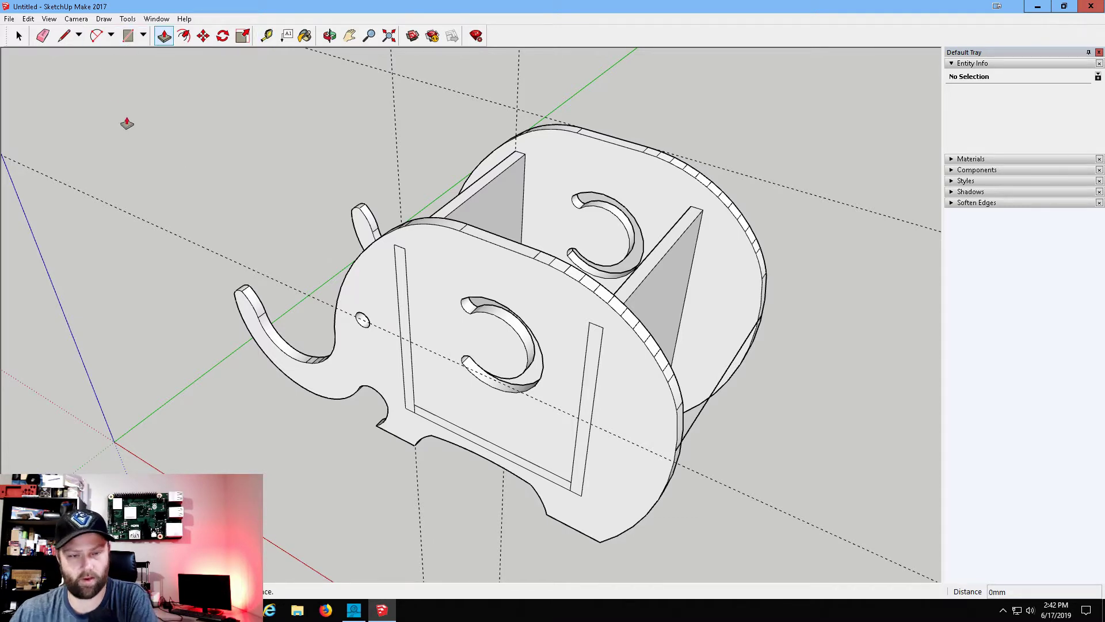
click(19, 35)
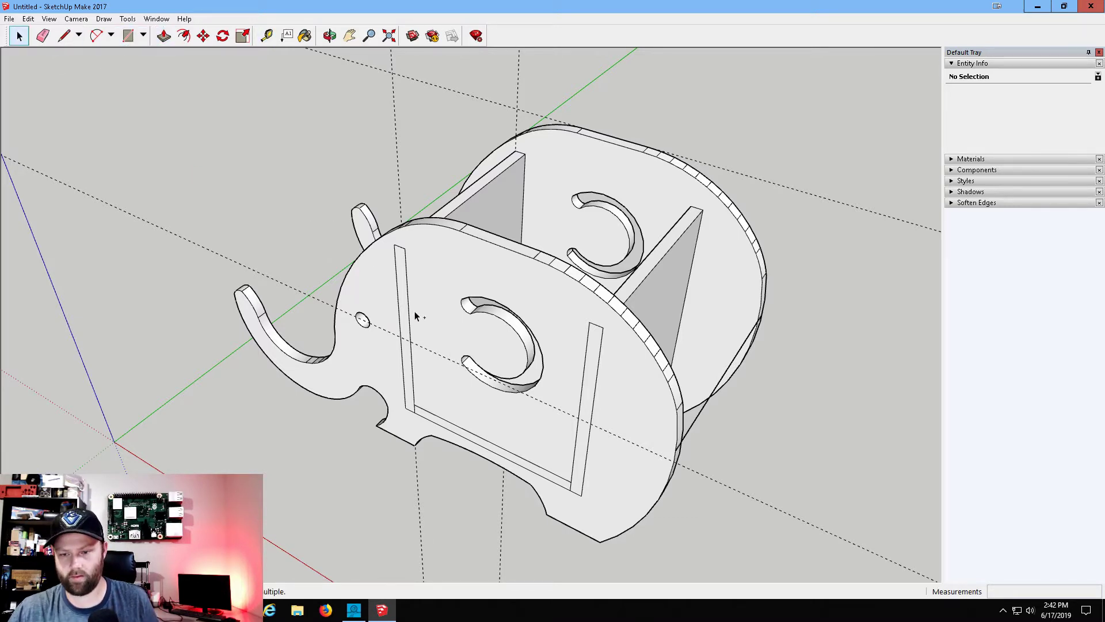
click(27, 19)
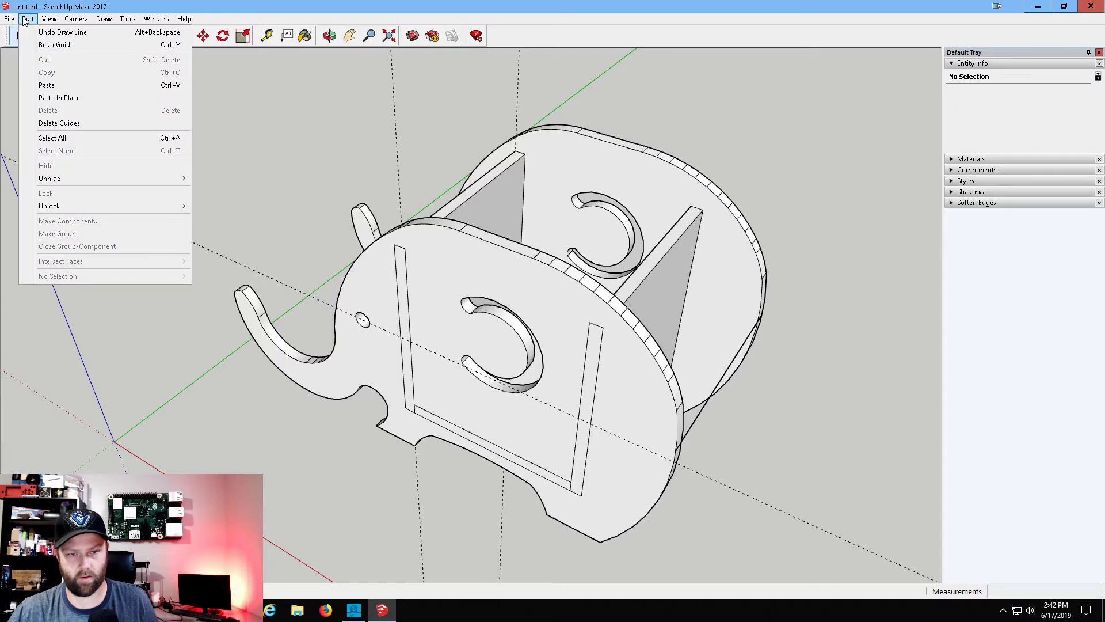
click(26, 19)
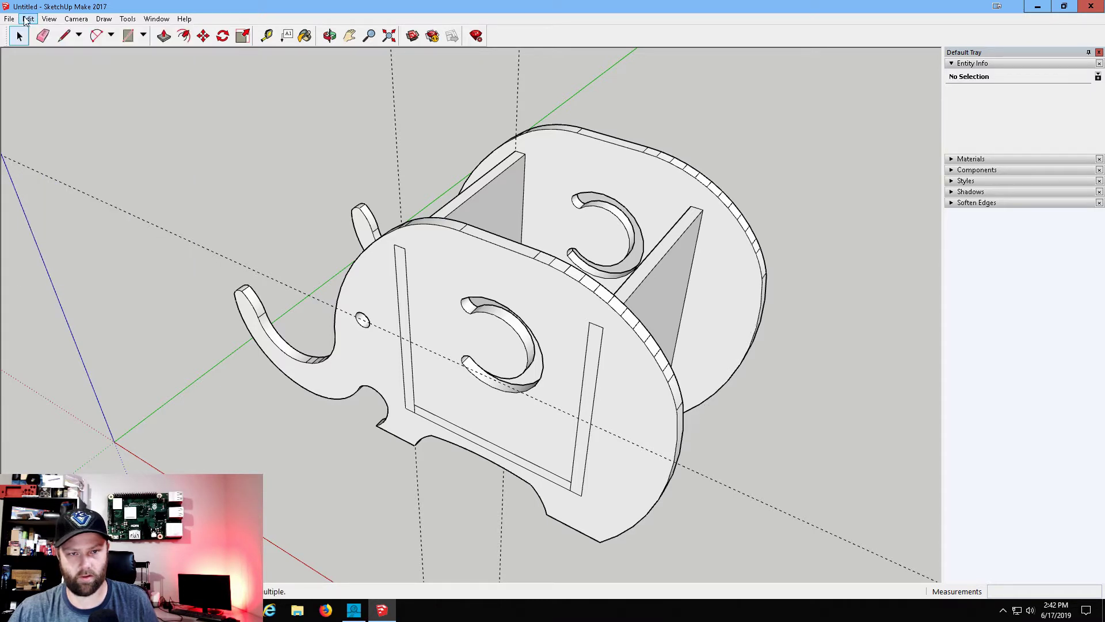
click(28, 19)
click(28, 19)
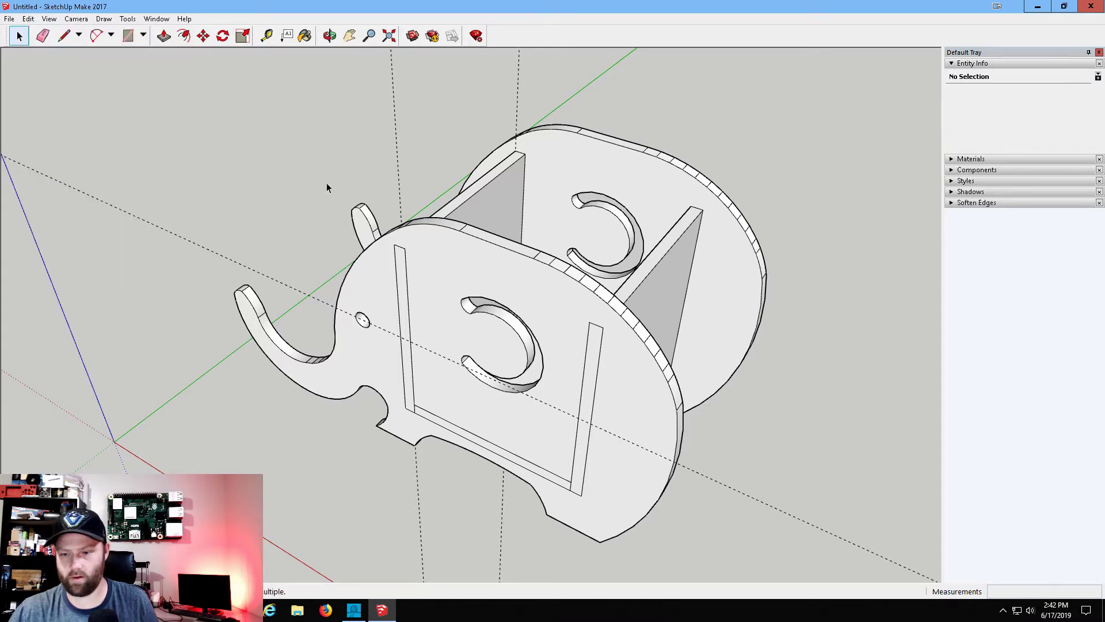
Push/Pull the outer face with the wall and floor outlines 4 mm outward to thicken that elephant side.
click(377, 280)
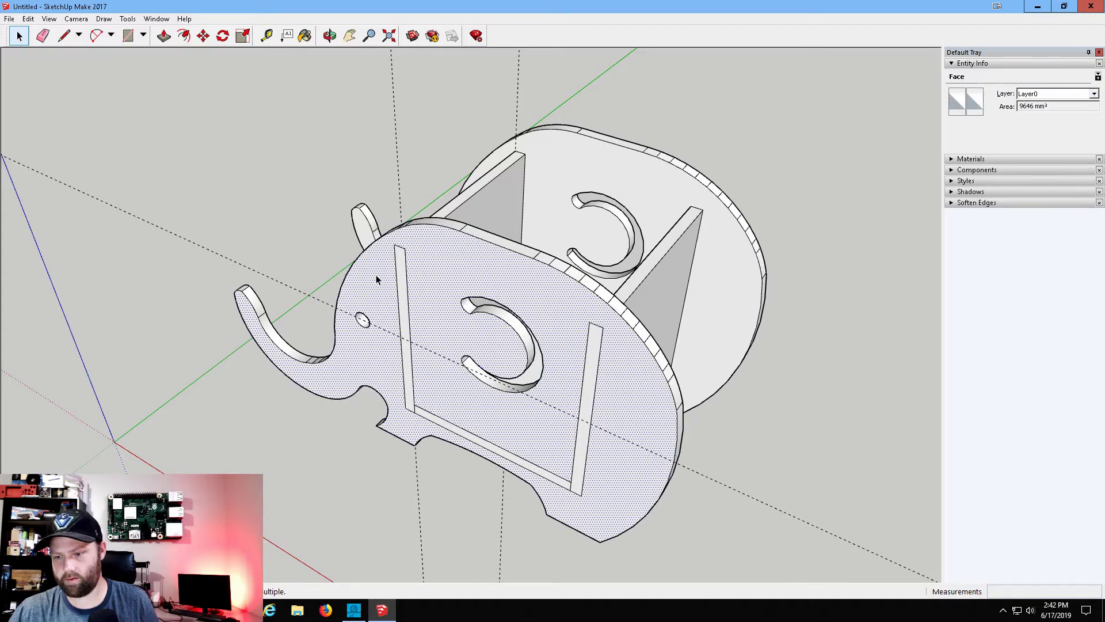
triple_click(377, 279)
click(377, 279)
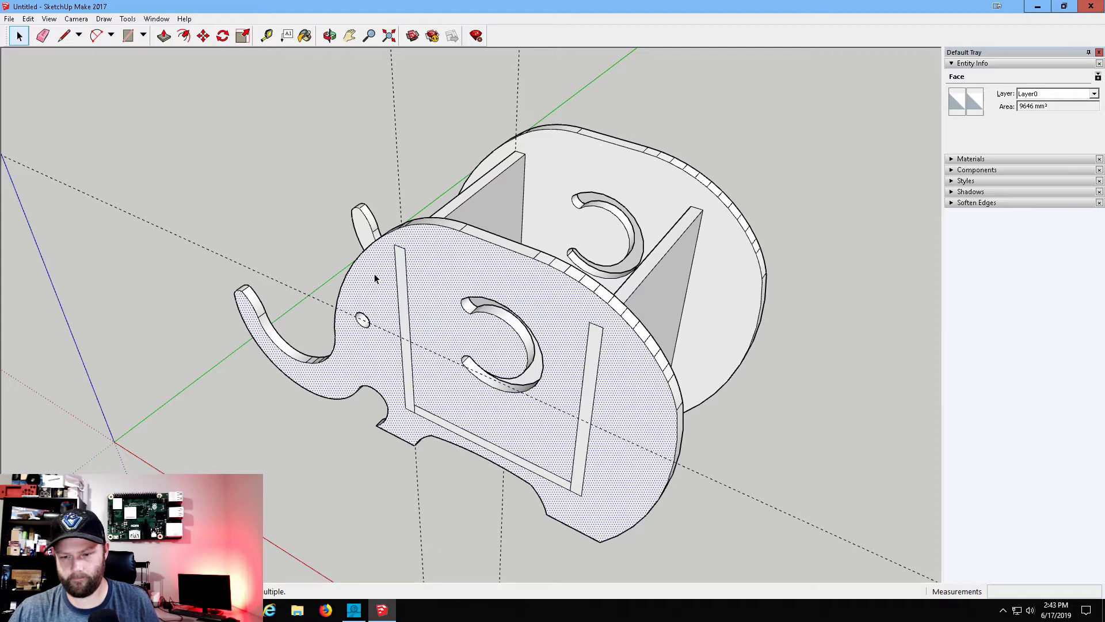
click(164, 35)
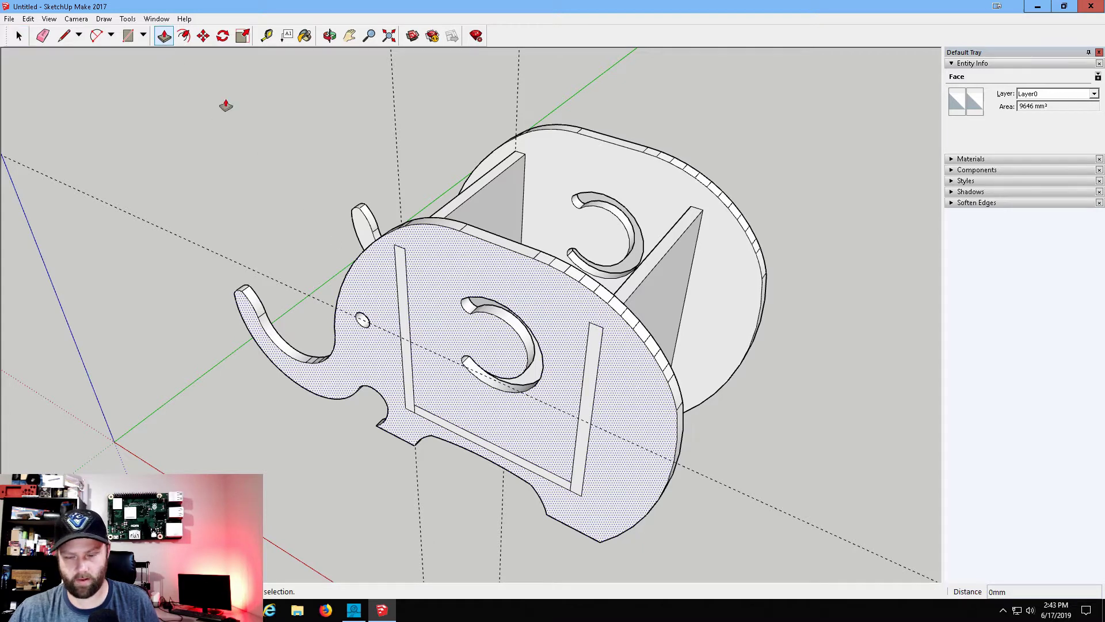
click(390, 297)
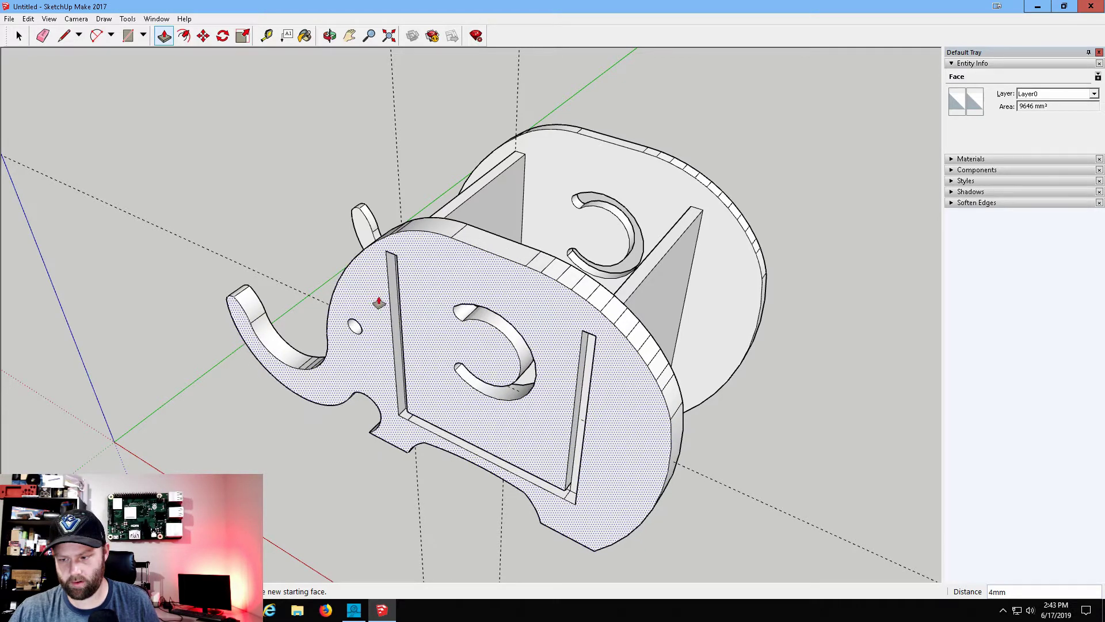
click(379, 303)
Remeasure the width across the thickened side and the opposite elephant side from behind.
middle_drag(666, 153, 345, 210)
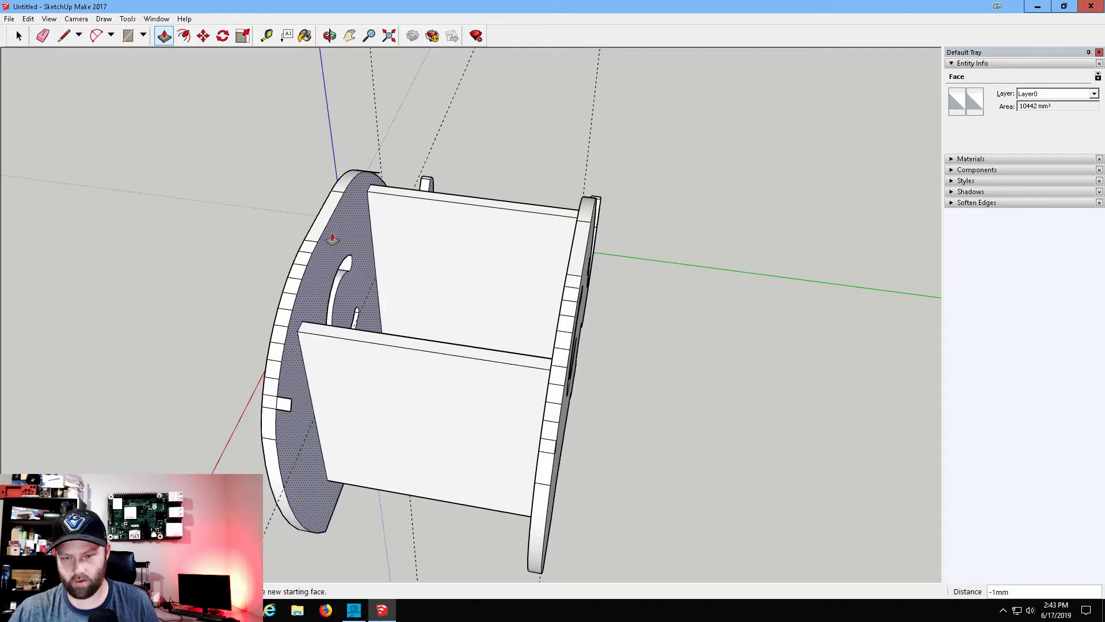
middle_drag(370, 234, 464, 338)
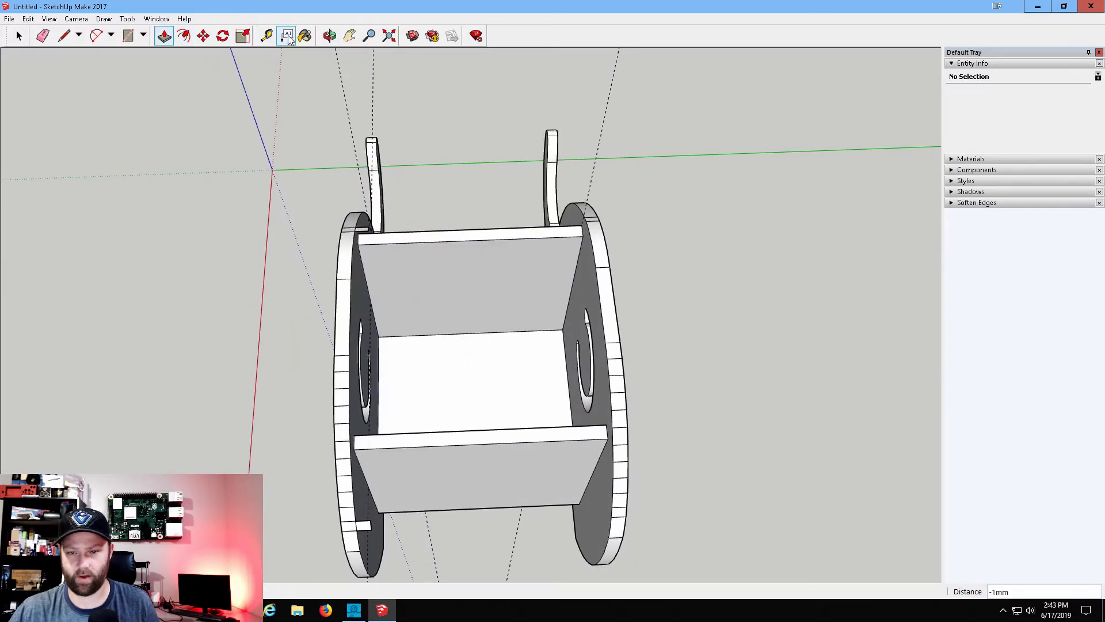
click(268, 36)
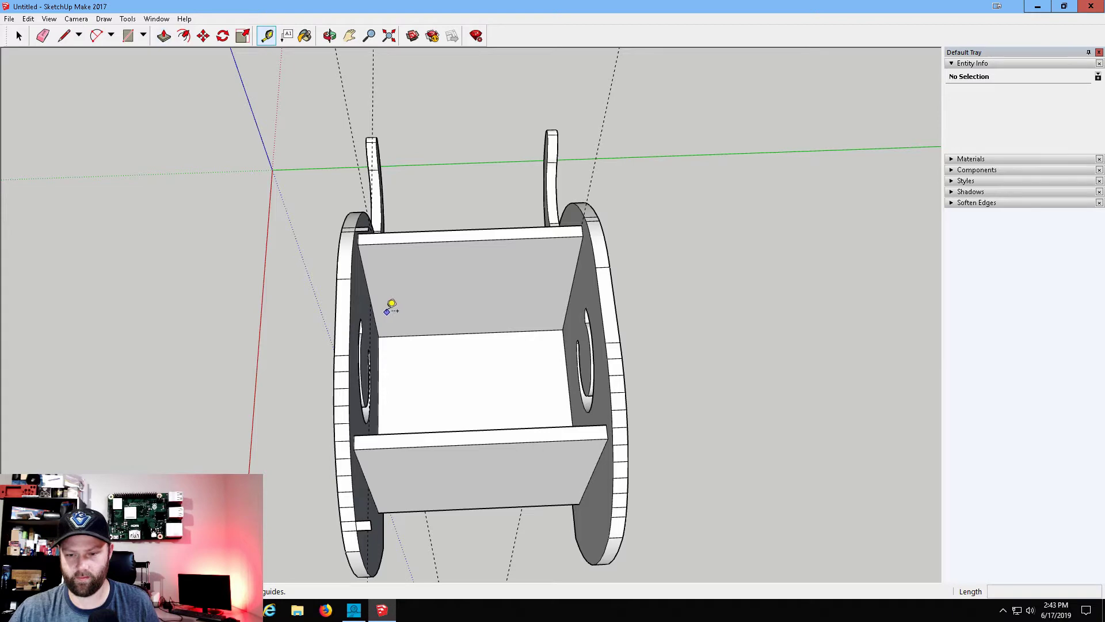
click(335, 316)
click(614, 306)
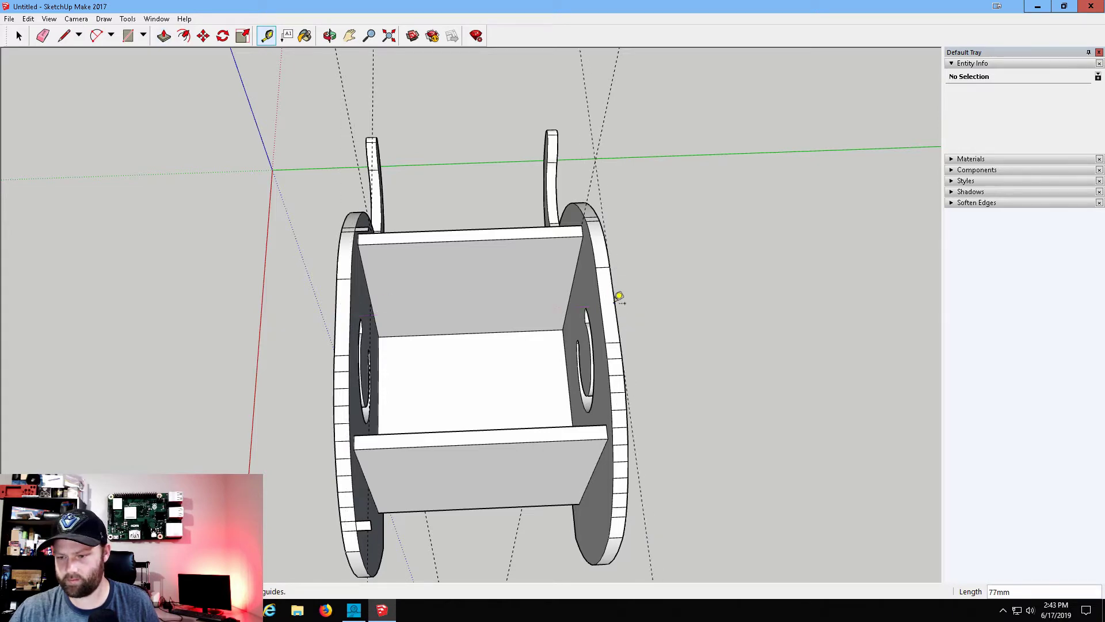
Close the slot with a 4 mm line across the front wall's top end, and erase the wall and floor outlines from the outer face.
middle_drag(180, 136, 671, 198)
key(t)
key(space)
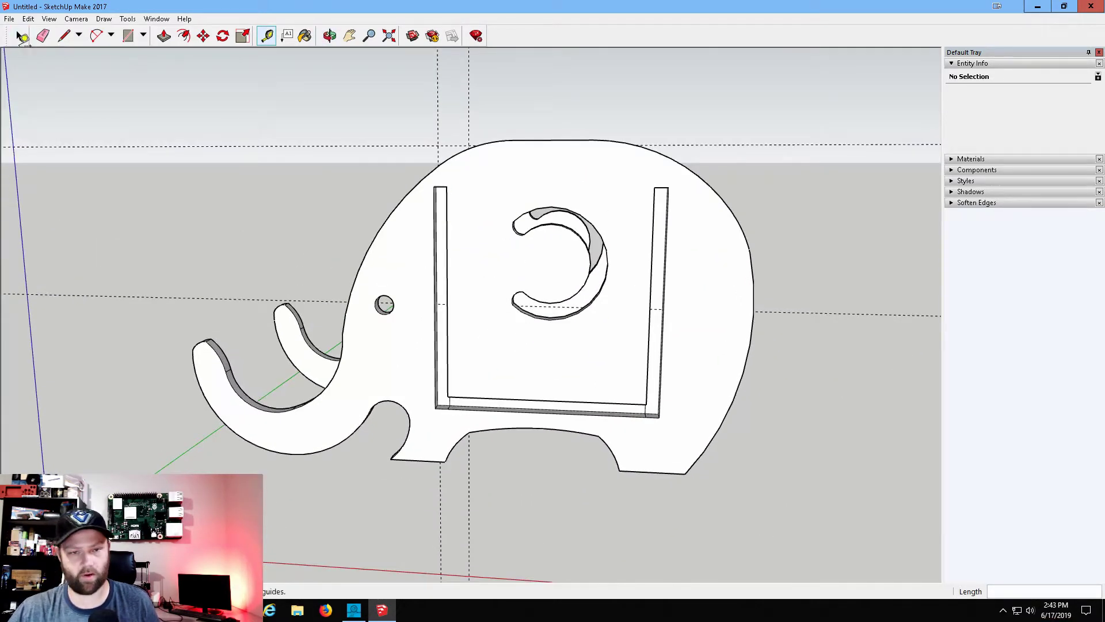
key(l)
click(435, 186)
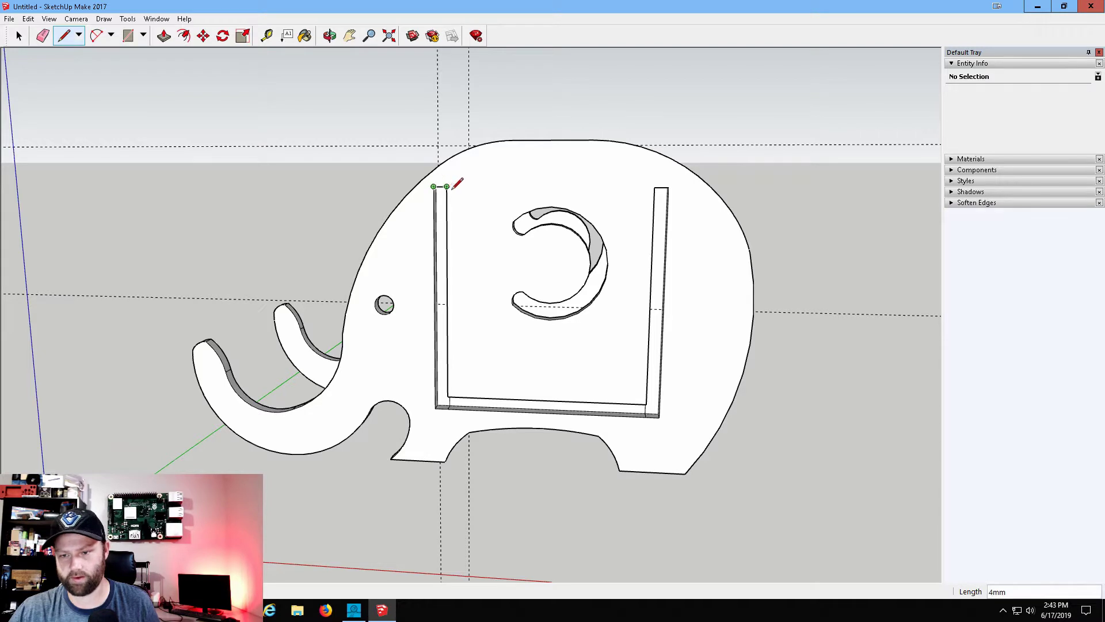
click(447, 186)
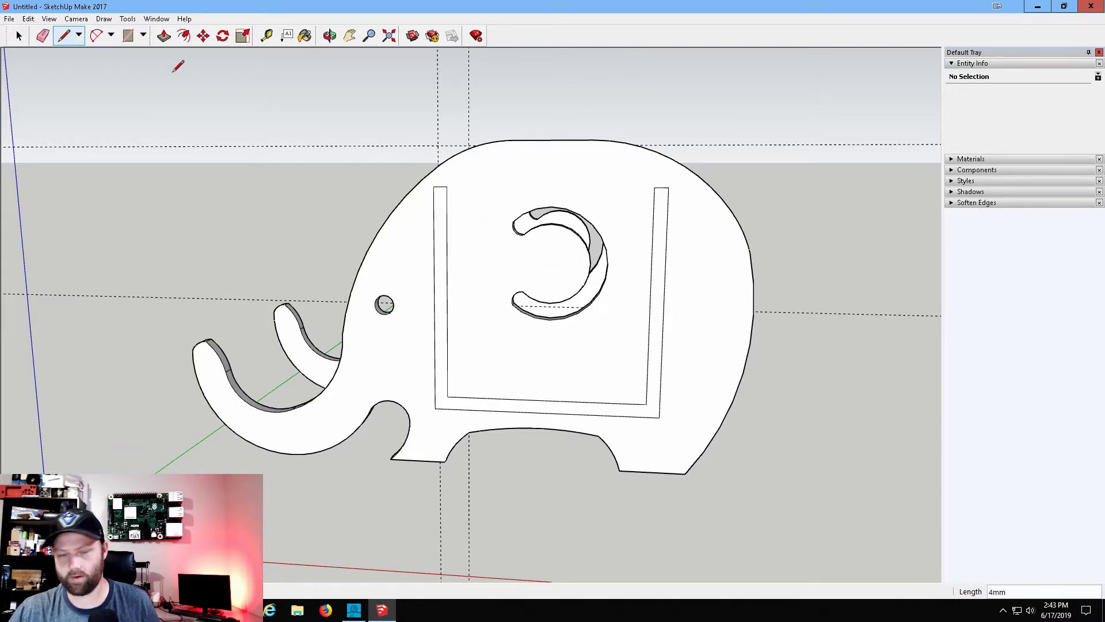
key(e)
mouse_move(438, 195)
mouse_down()
mouse_move(446, 330)
mouse_move(483, 402)
mouse_move(441, 405)
mouse_move(657, 413)
mouse_move(665, 377)
mouse_move(640, 344)
mouse_move(662, 183)
mouse_up()
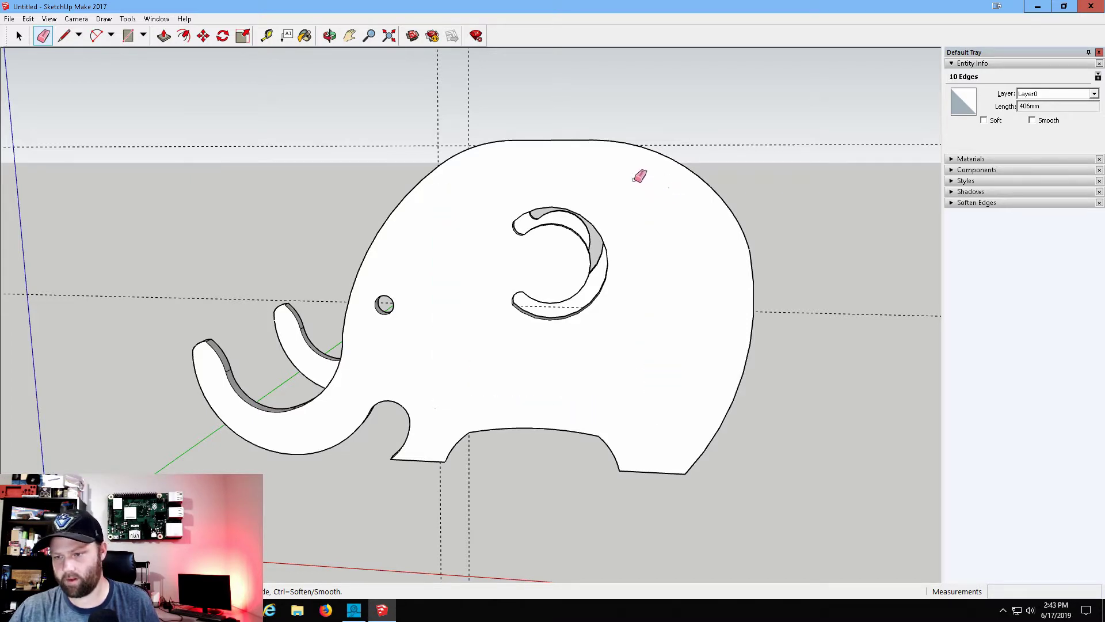
Erase the small leftover block on the opposite side's inner face, at the front edge above the trunk.
middle_drag(640, 175, 844, 298)
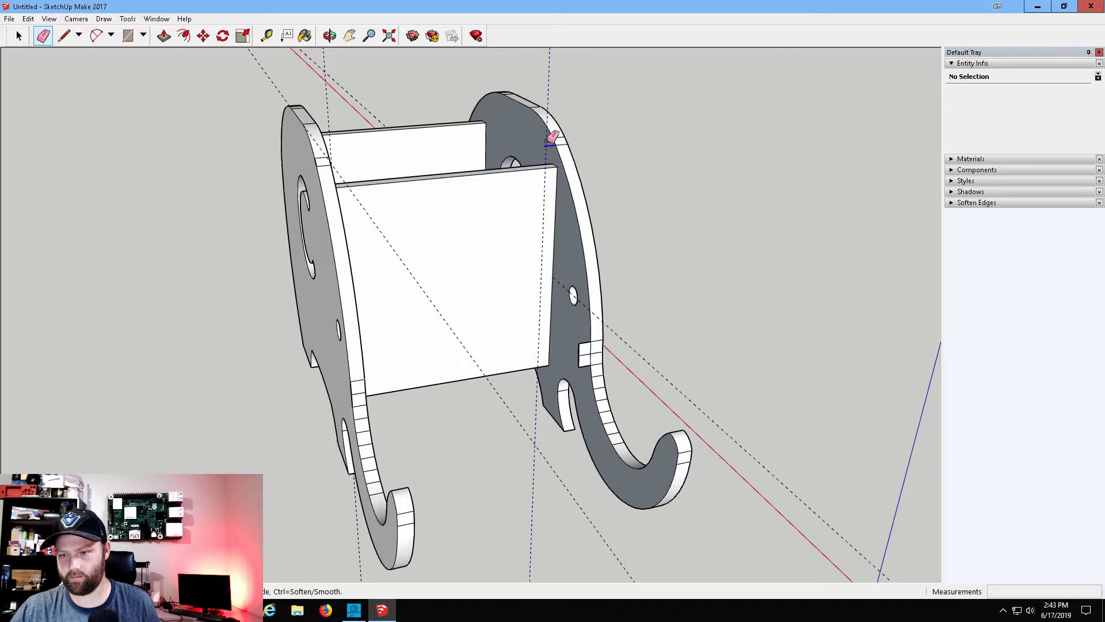
middle_drag(633, 182, 740, 180)
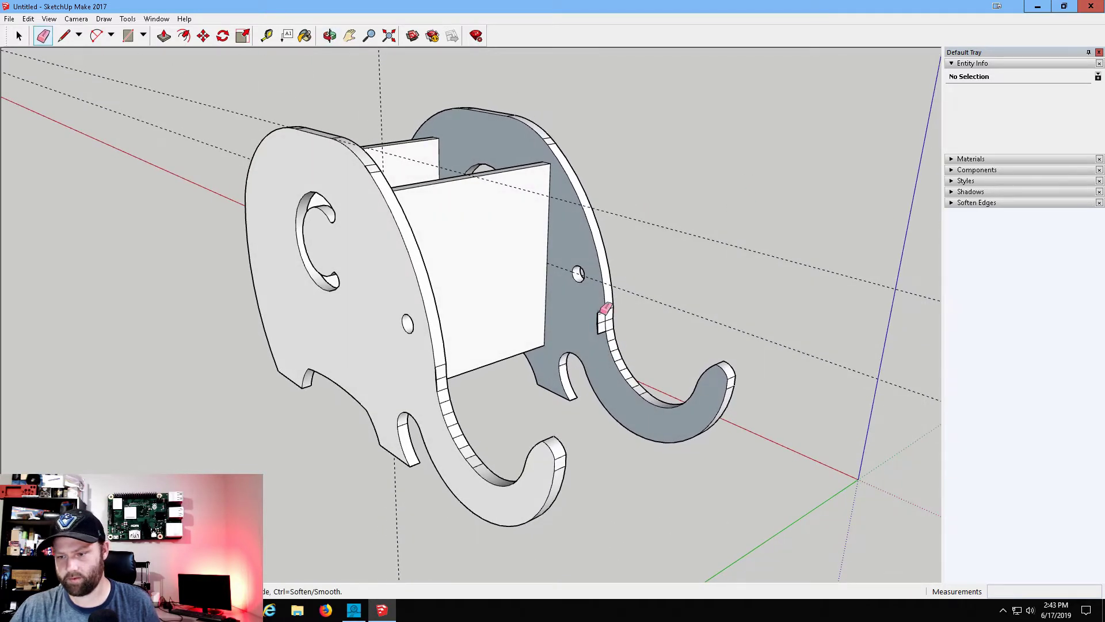
drag(602, 313, 600, 334)
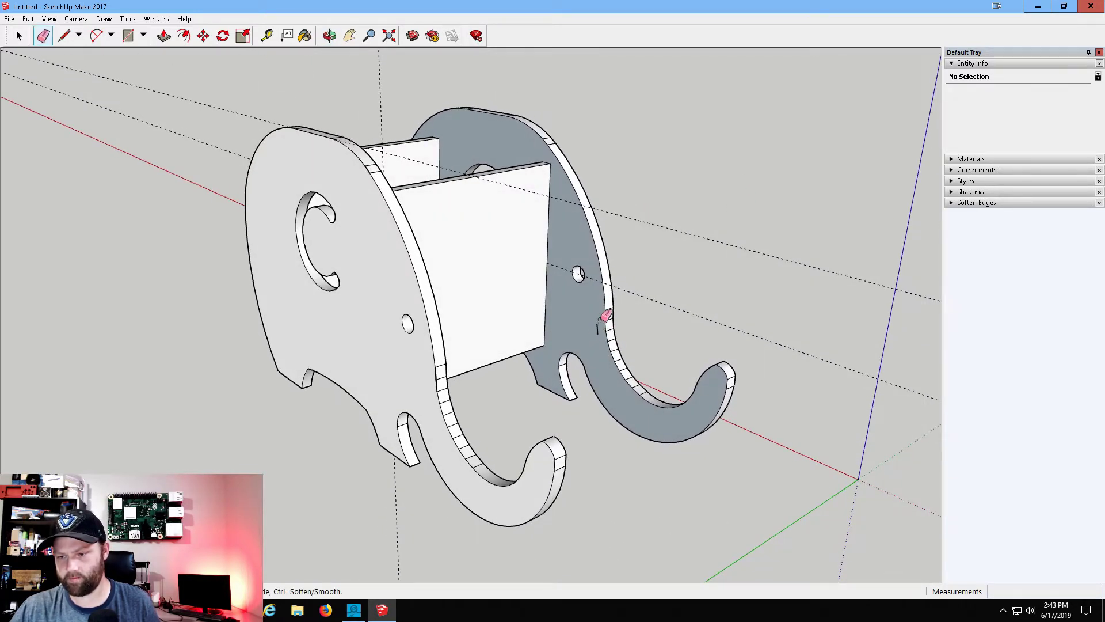
Remove the seam lines between walls and floor on the underside, and erase the leftover block at the side's rear edge.
mouse_move(506, 350)
middle_down()
mouse_move(469, 370)
mouse_move(353, 316)
mouse_move(291, 259)
mouse_move(400, 372)
middle_up()
ctrl+click(400, 369)
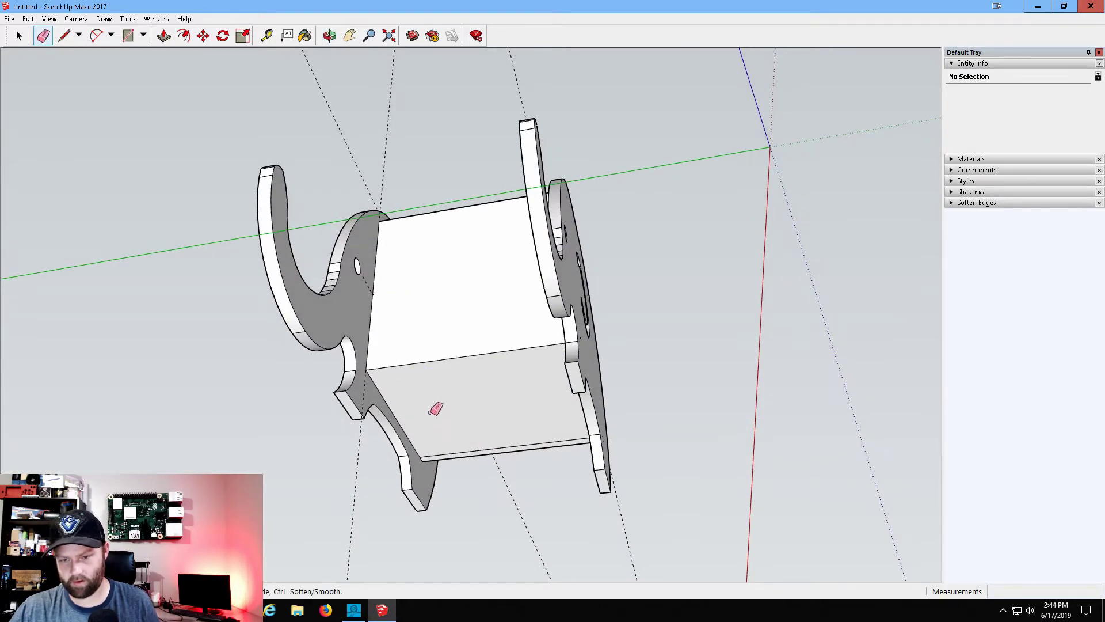
ctrl+click(478, 451)
mouse_move(649, 208)
middle_down()
mouse_move(677, 436)
mouse_move(646, 271)
mouse_move(458, 299)
mouse_move(489, 296)
mouse_move(433, 459)
mouse_move(380, 394)
middle_up()
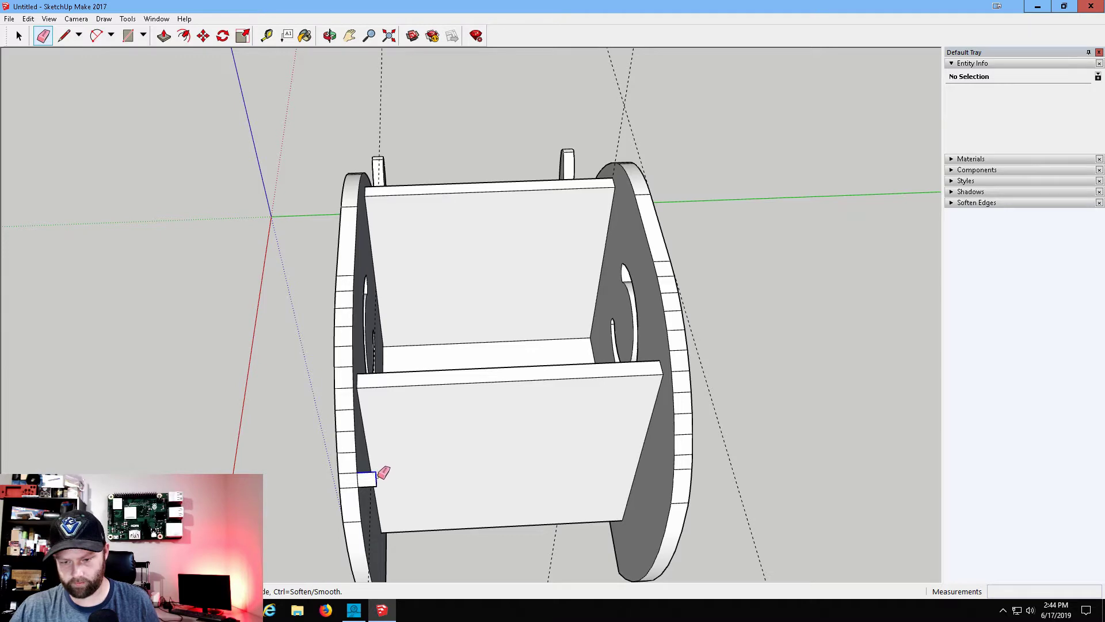
mouse_move(379, 476)
mouse_down()
mouse_move(376, 468)
mouse_move(373, 489)
mouse_up()
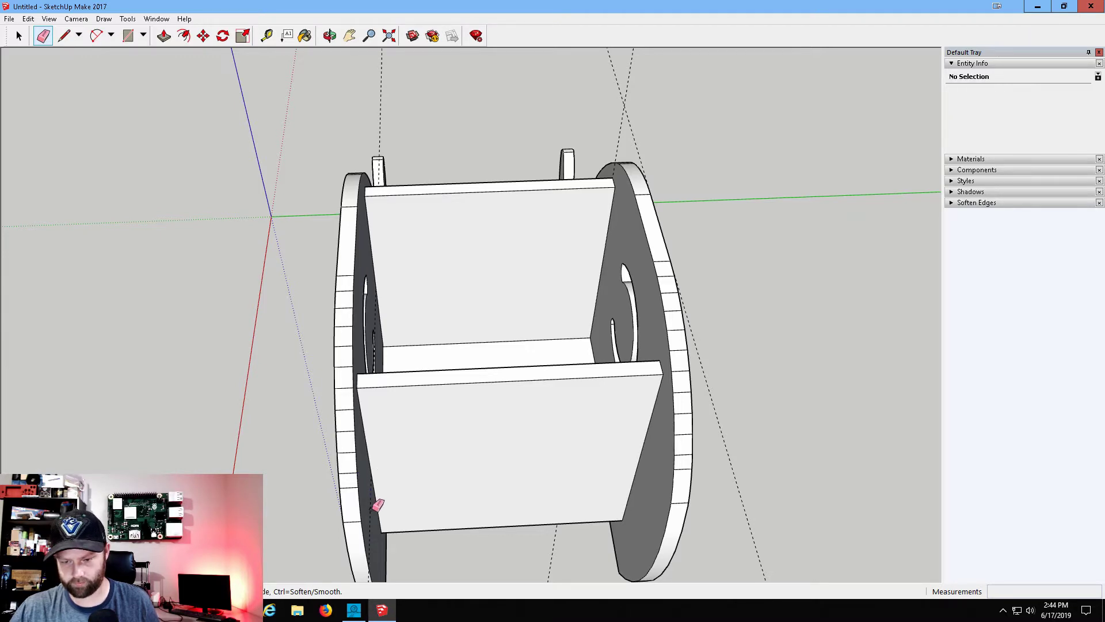
Erase the remaining guides around the elephant box and review the model from both flanks, the front and above.
mouse_move(568, 404)
middle_down()
mouse_move(599, 370)
mouse_move(552, 343)
mouse_move(77, 212)
mouse_move(27, 133)
mouse_move(61, 194)
mouse_move(86, 173)
middle_up()
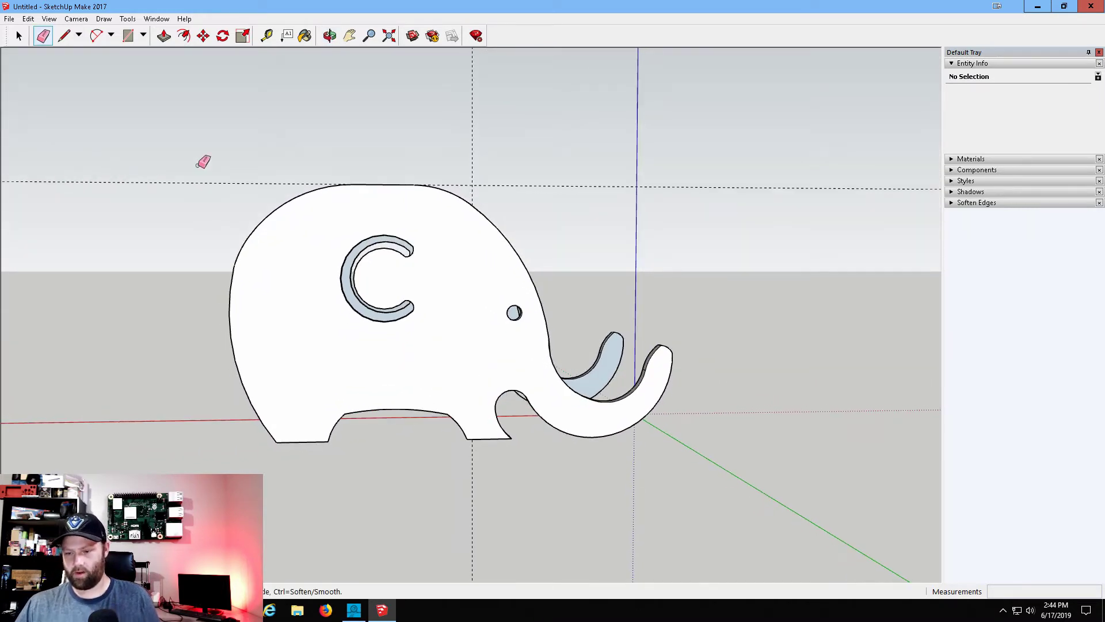
mouse_move(619, 173)
middle_down()
mouse_move(489, 358)
mouse_move(172, 383)
mouse_move(216, 353)
middle_up()
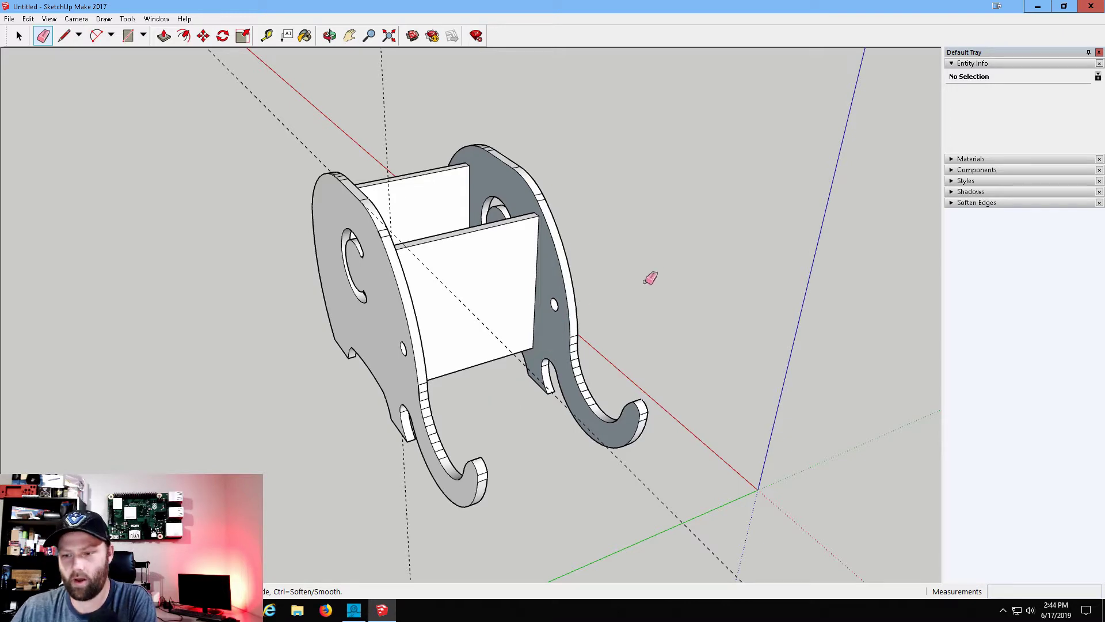
mouse_move(648, 276)
middle_down()
mouse_move(545, 316)
mouse_move(162, 297)
middle_up()
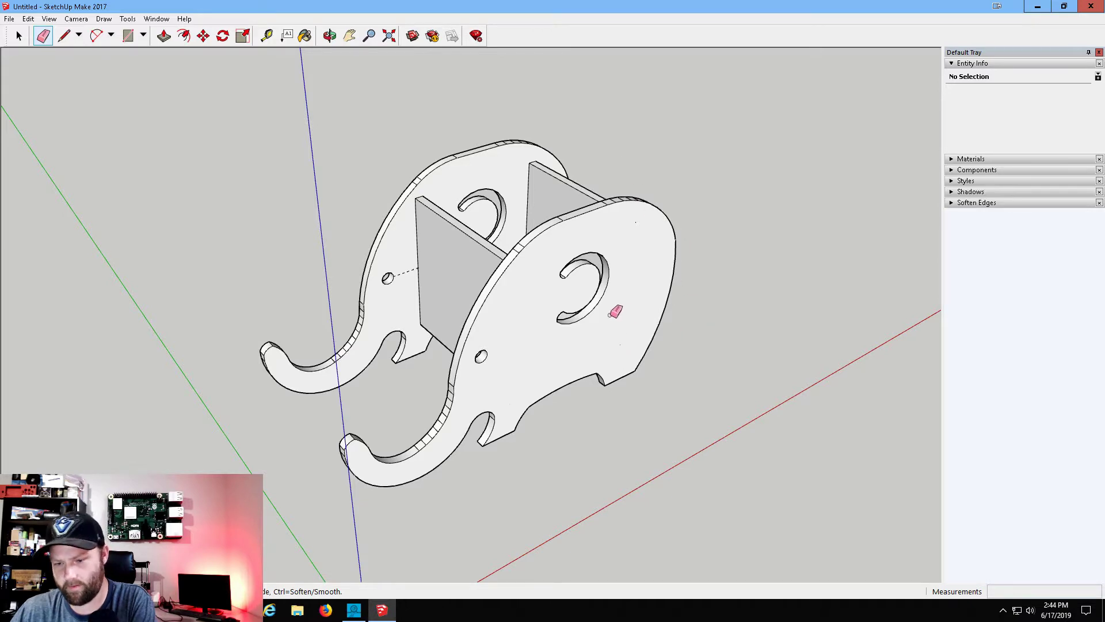
mouse_move(612, 317)
middle_down()
mouse_move(852, 348)
mouse_move(901, 328)
middle_up()
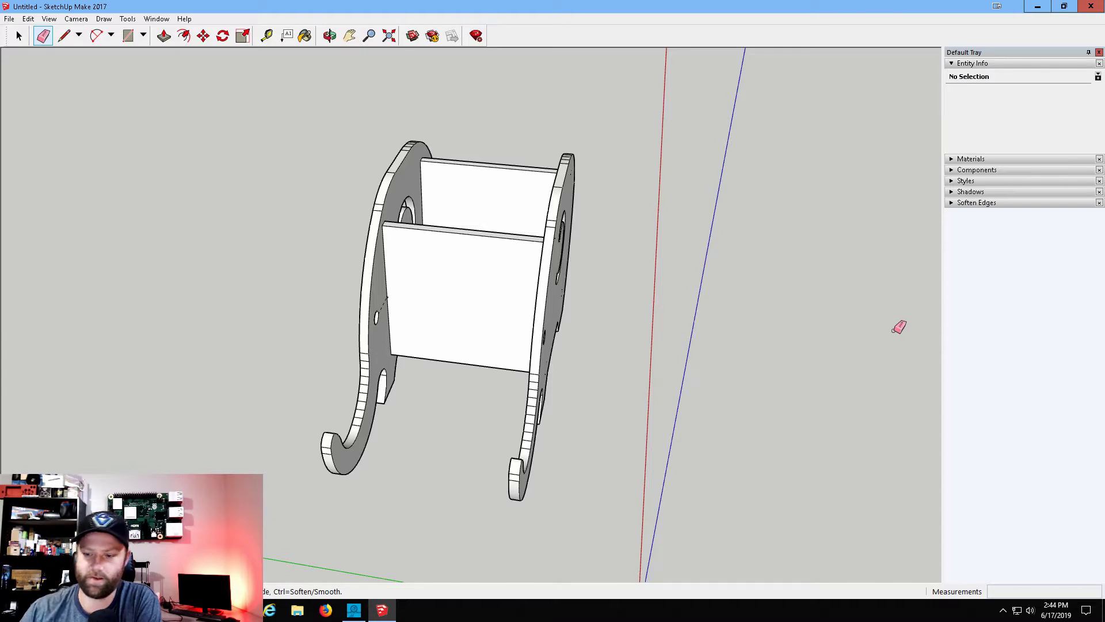
key(F3)
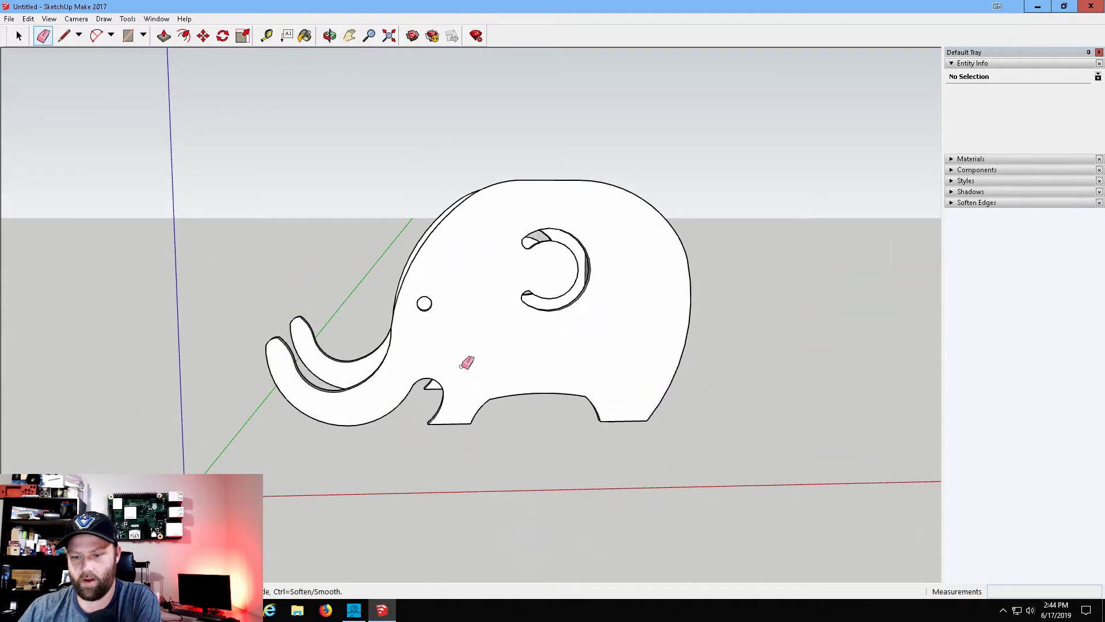
key(F4)
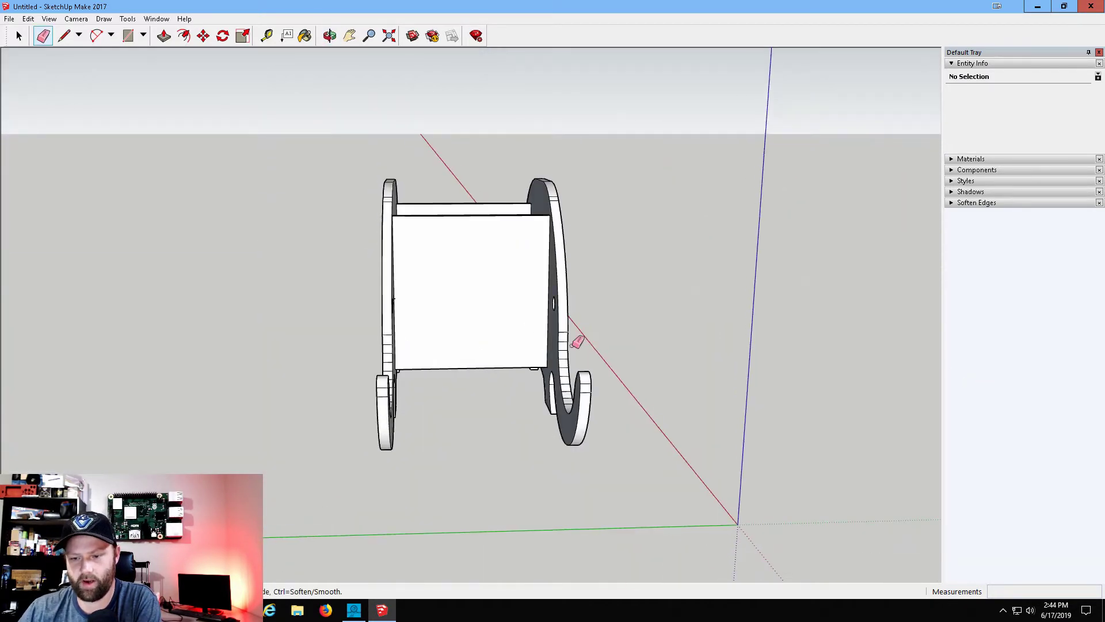
mouse_move(375, 317)
middle_down()
mouse_move(388, 424)
mouse_move(495, 422)
middle_up()
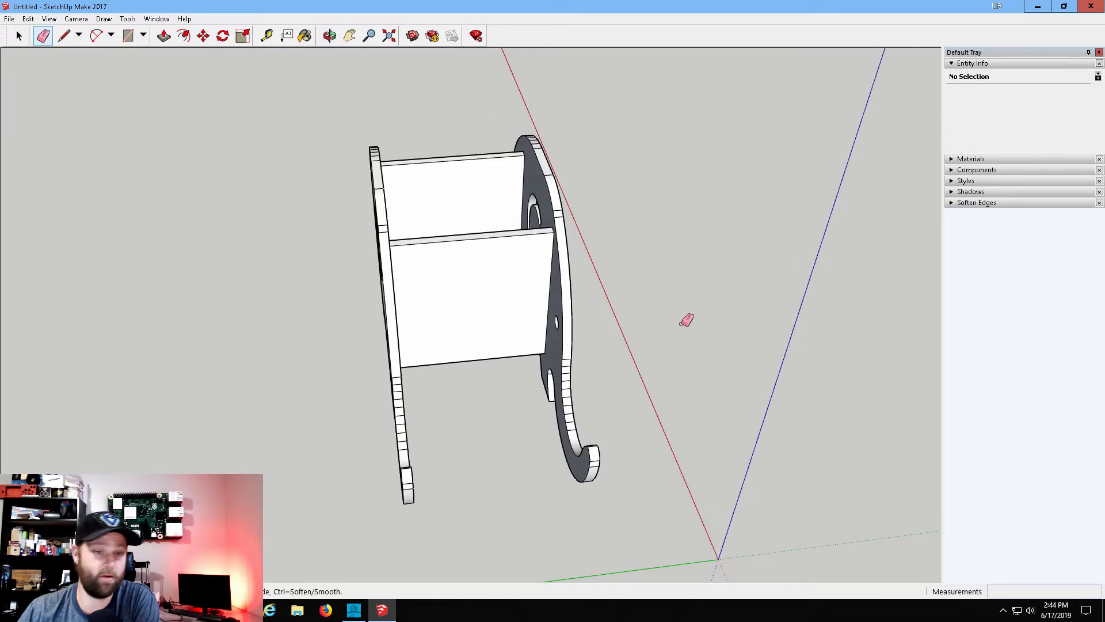